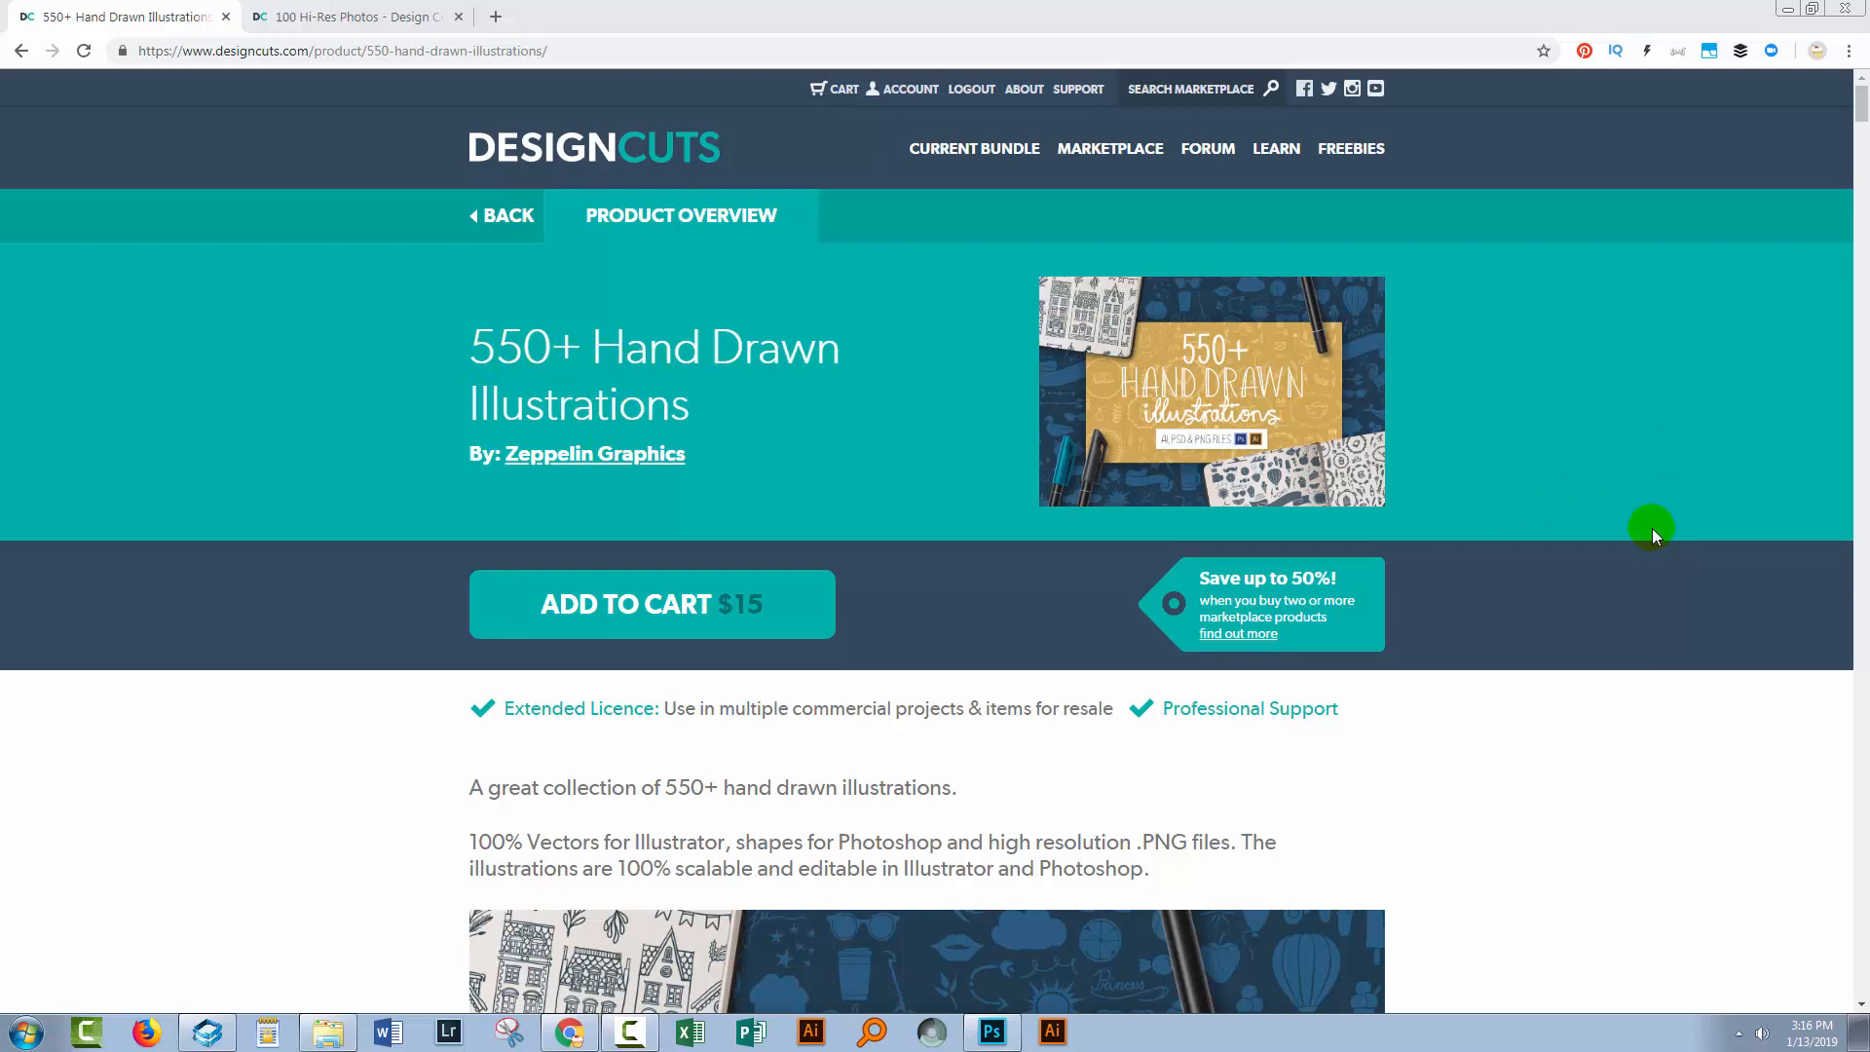
# Browse the Design Cuts product pages for the 550+ Hand Drawn Illustrations and the 100 Hi-Res Photos.
pyautogui.scroll(-2, 1651, 528)
pyautogui.scroll(2, 1585, 511)
pyautogui.scroll(-12, 1585, 511)
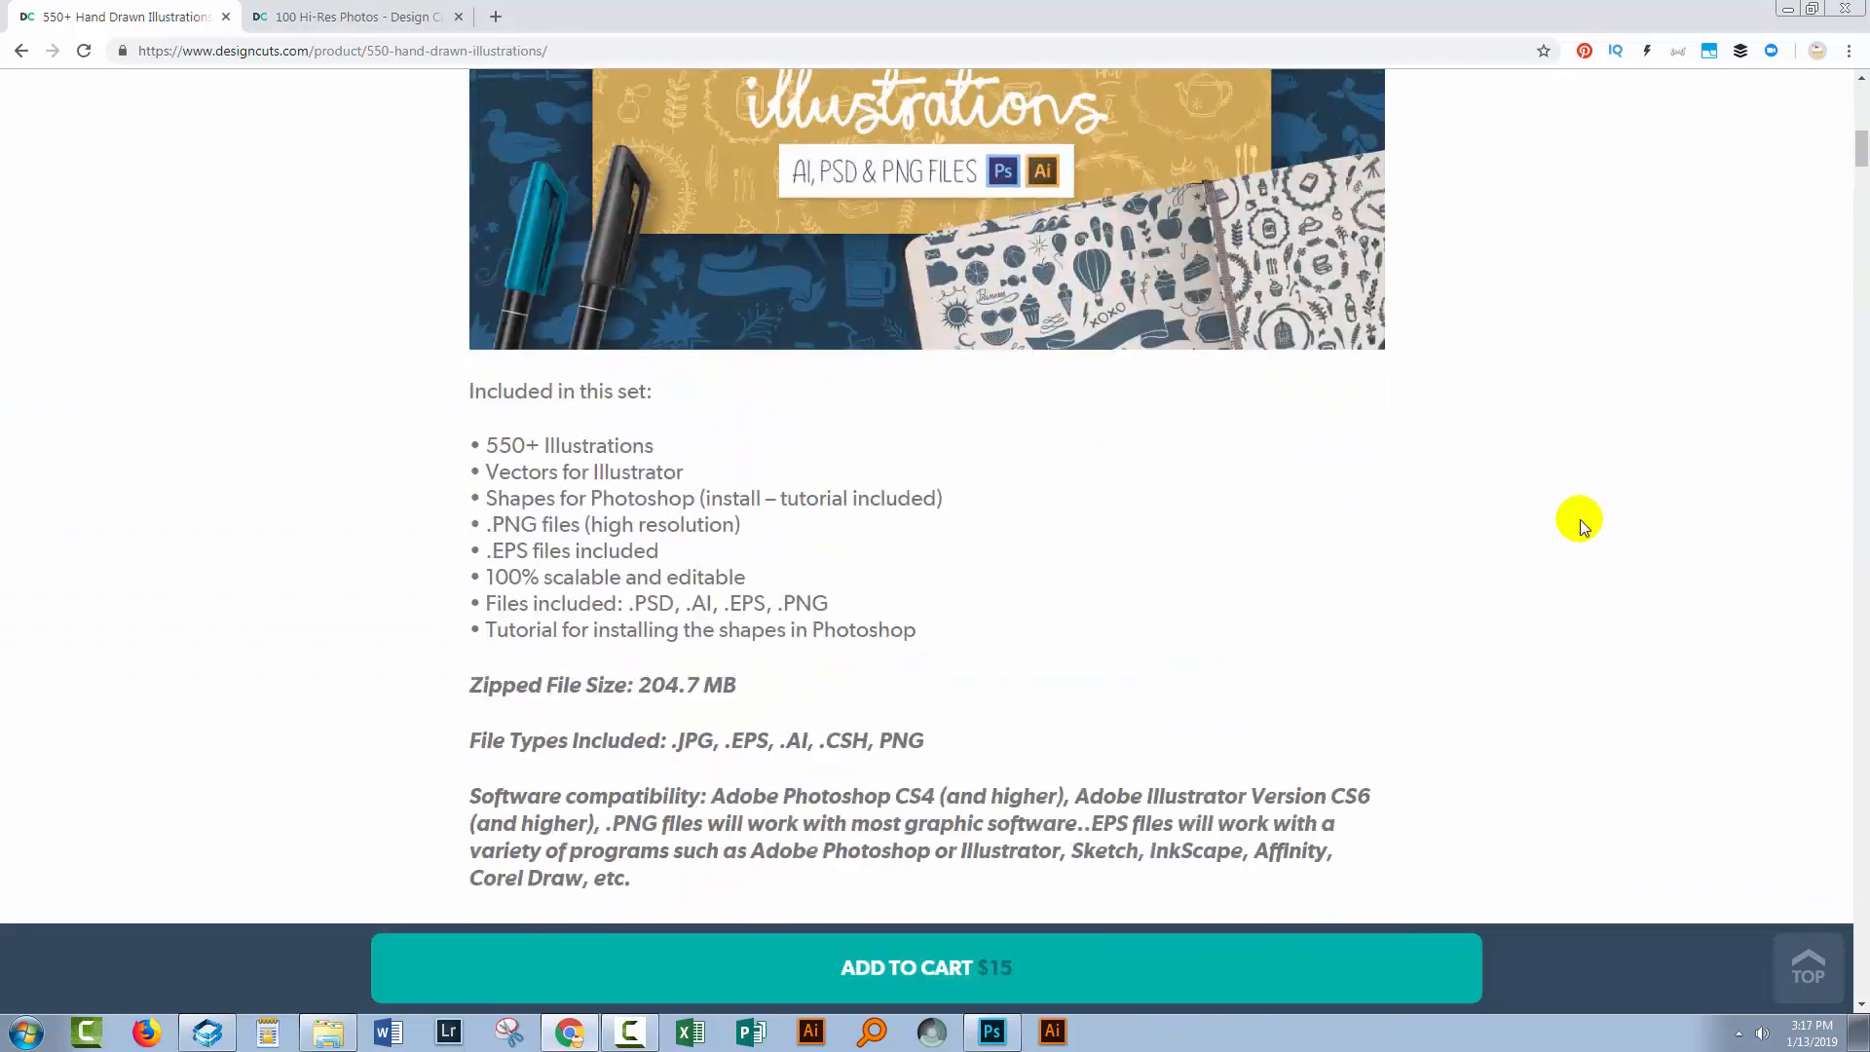
pyautogui.scroll(-14, 1578, 520)
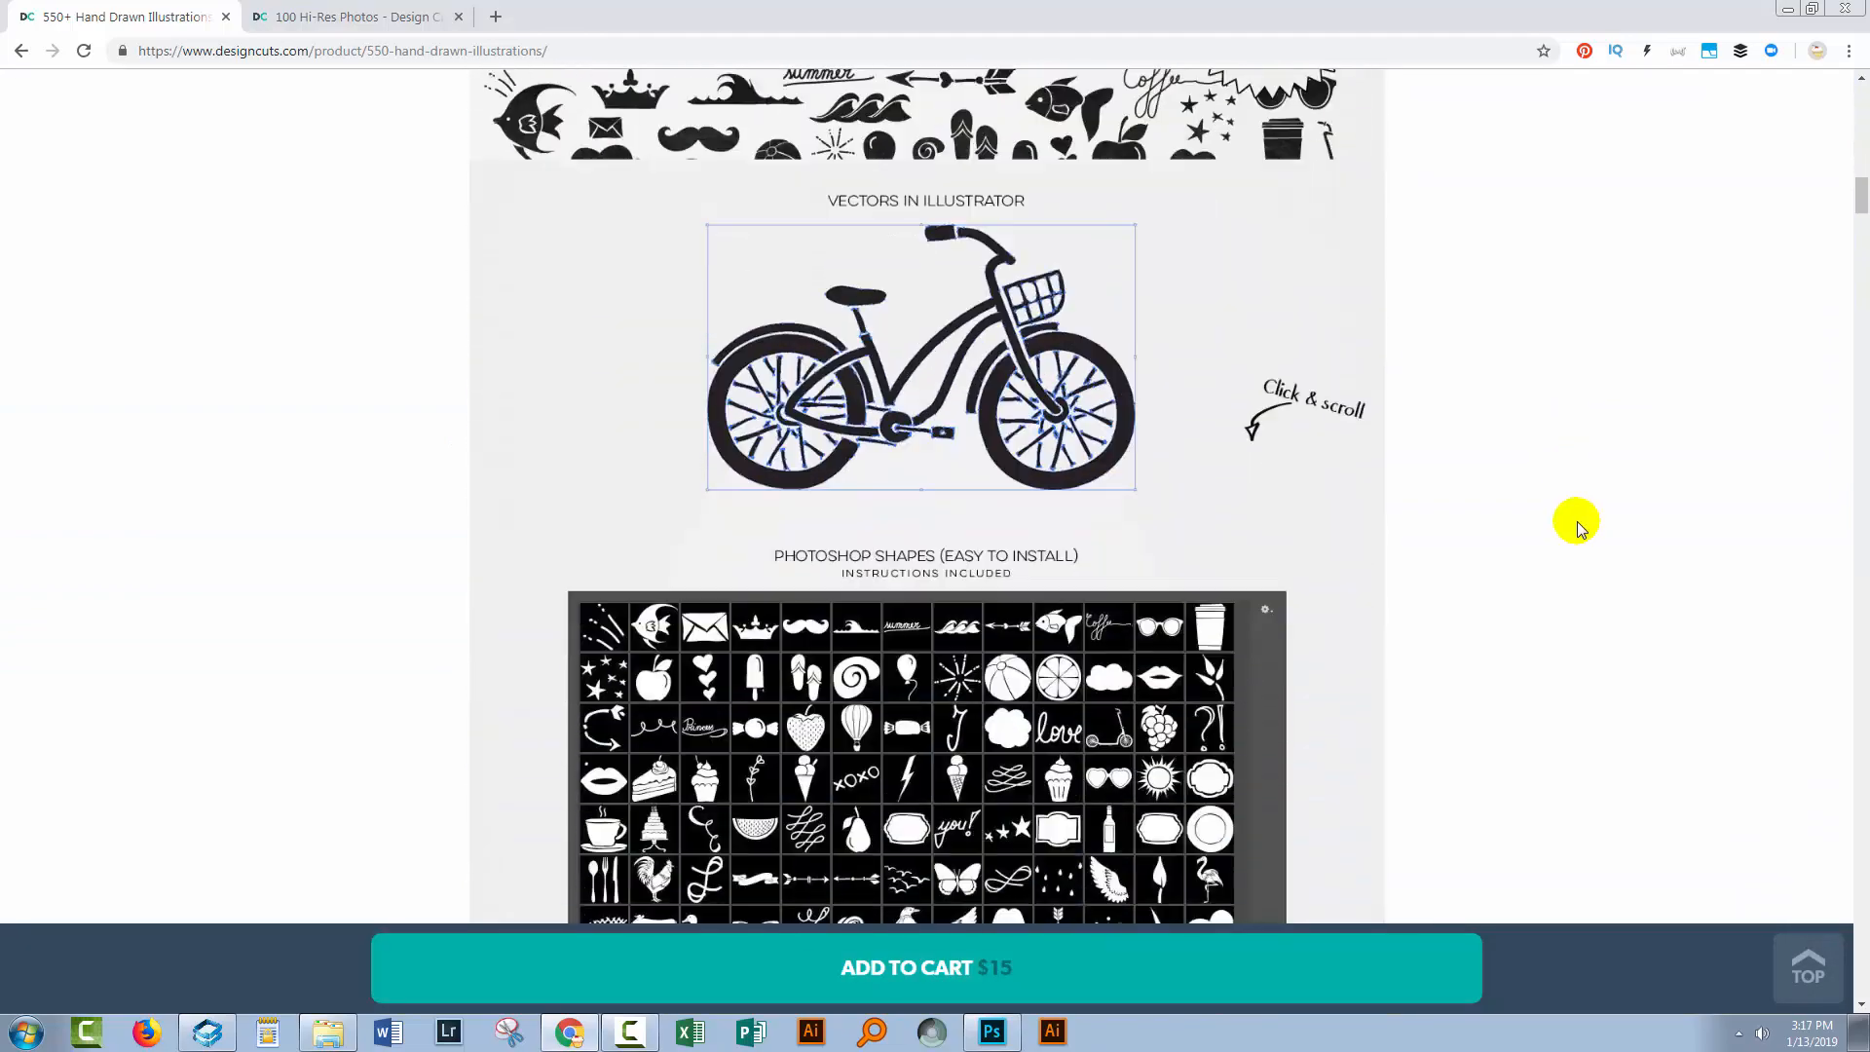
pyautogui.scroll(-14, 1576, 522)
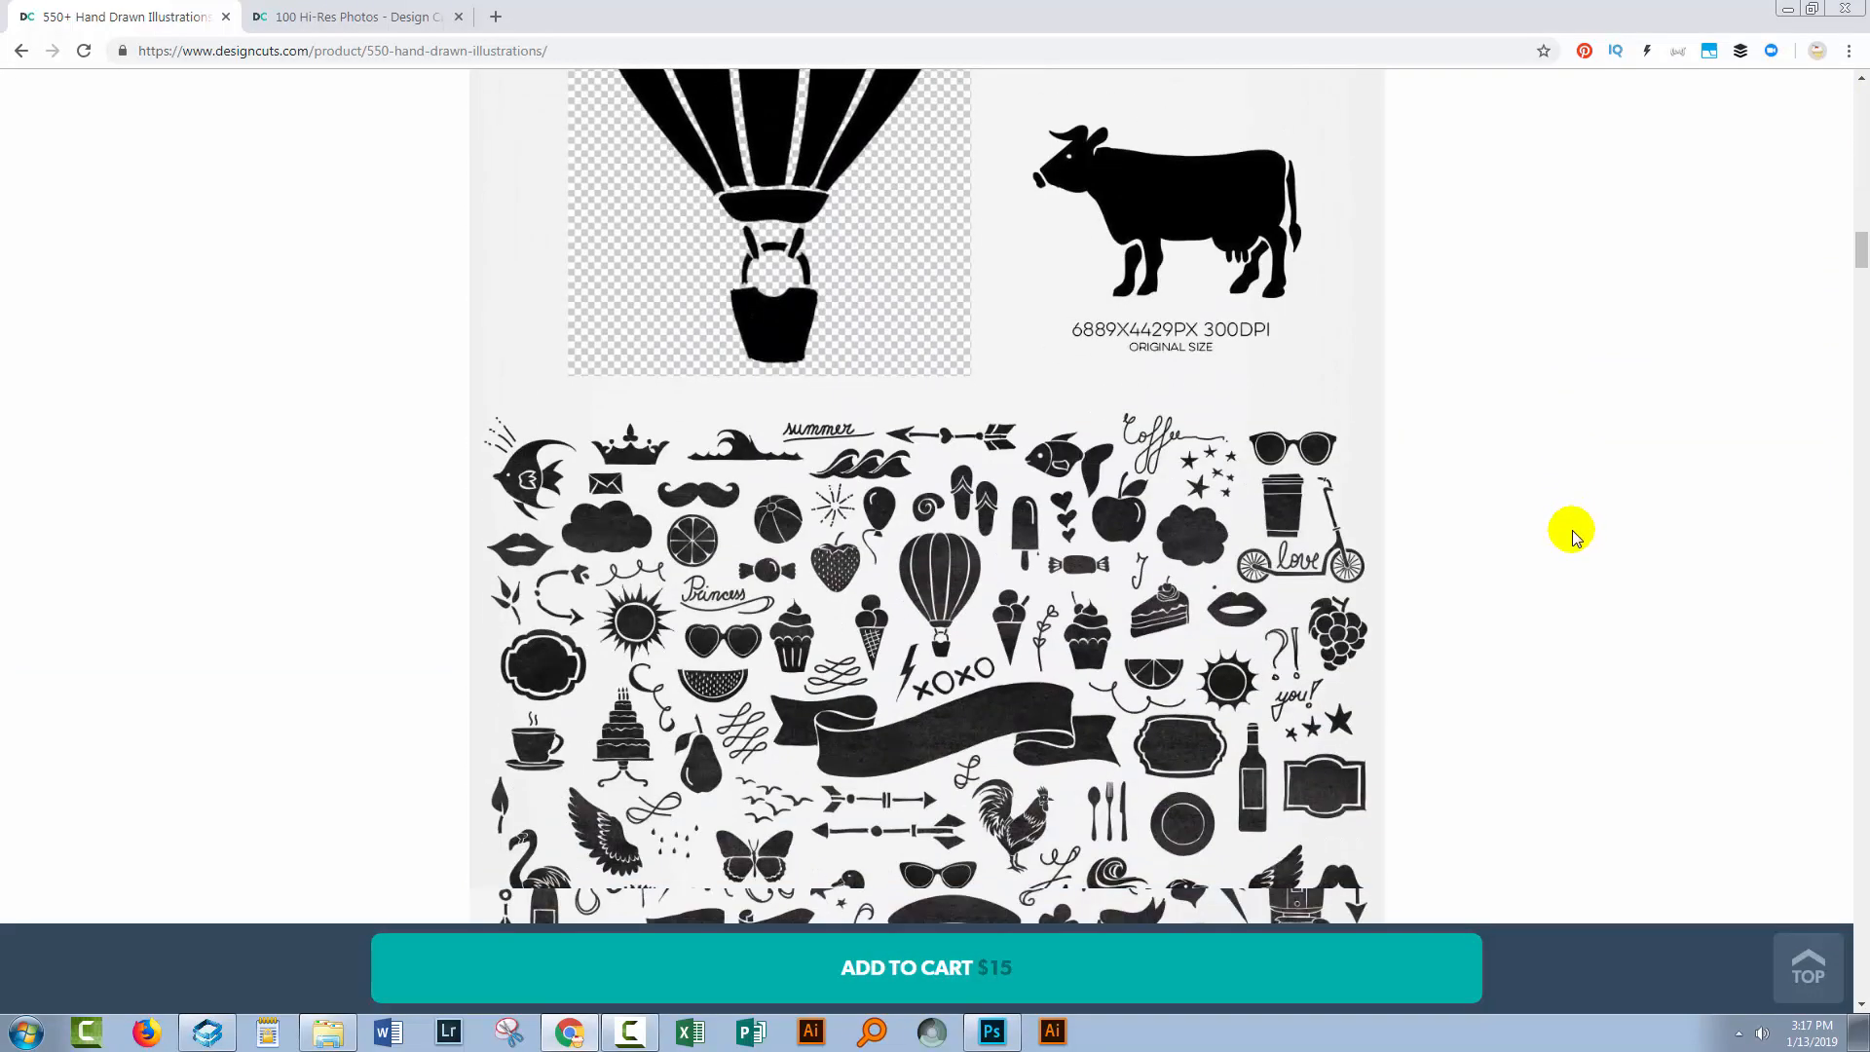
pyautogui.scroll(-5, 1572, 529)
pyautogui.scroll(8, 1572, 530)
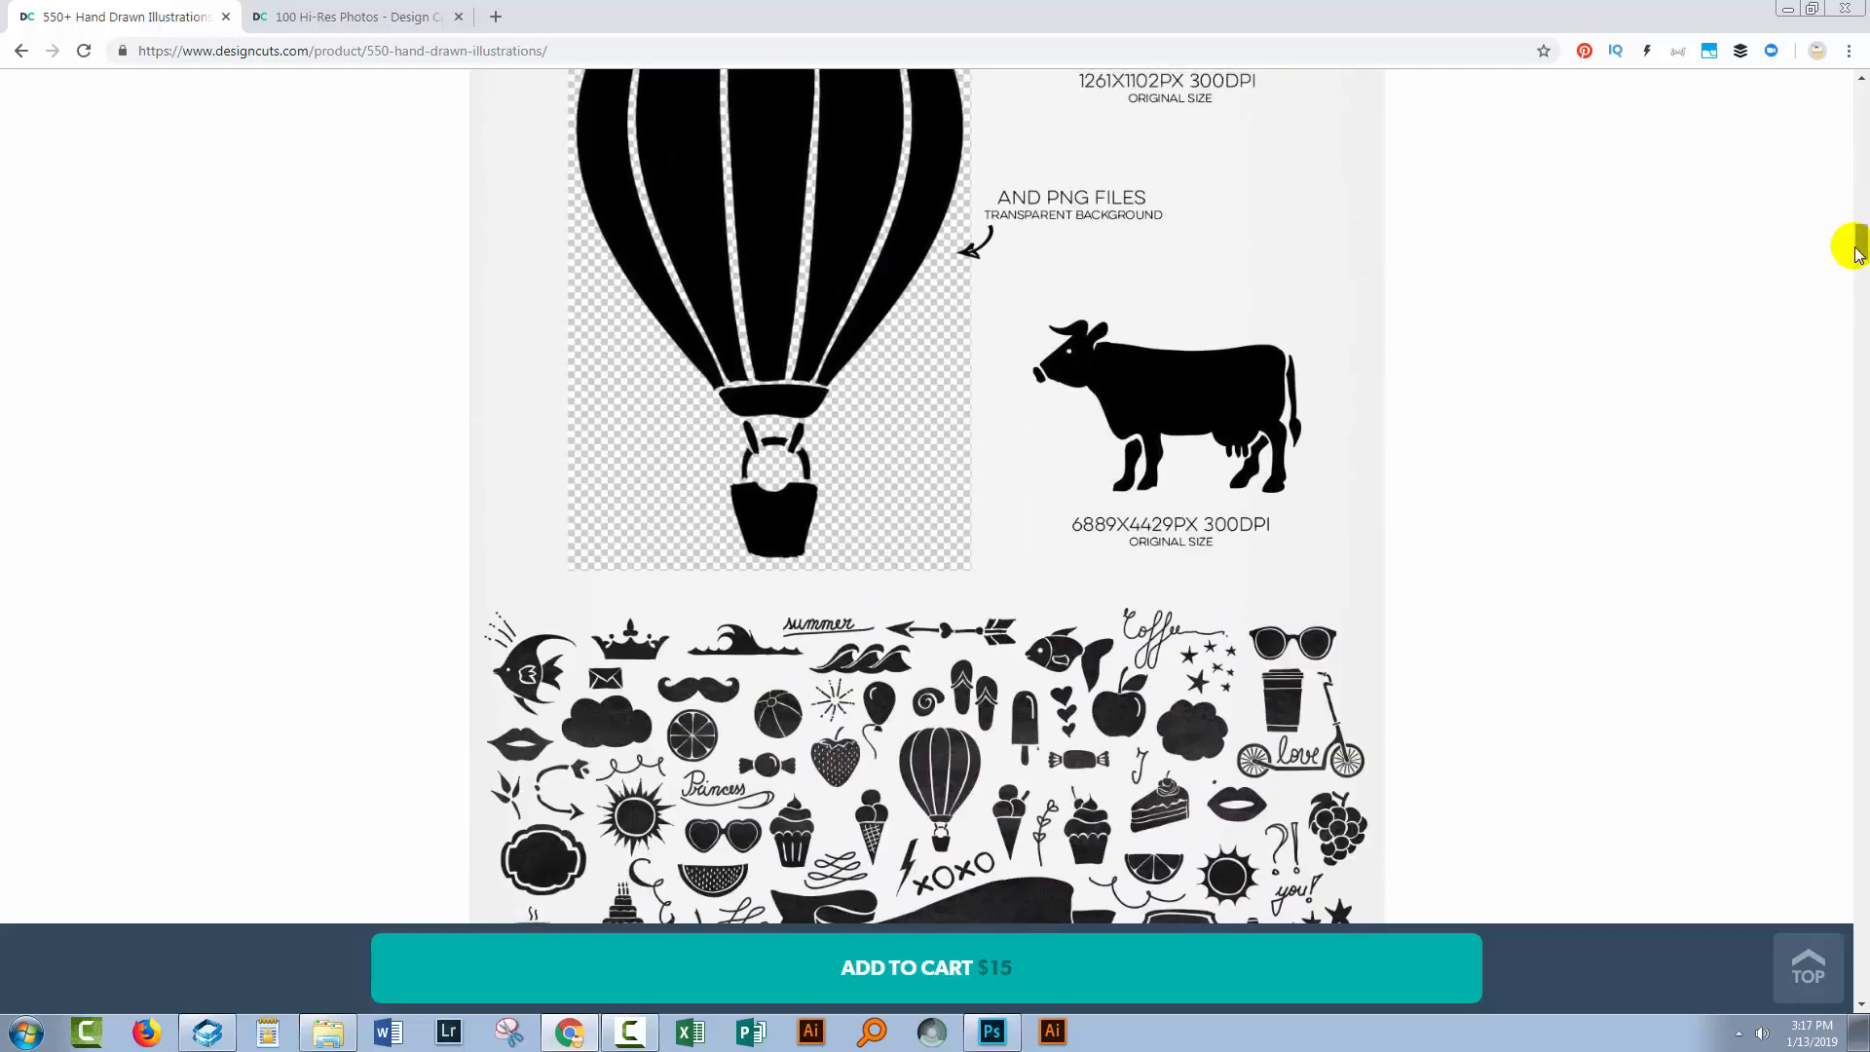
pyautogui.moveTo(1856, 248); pyautogui.dragTo(1858, 93)
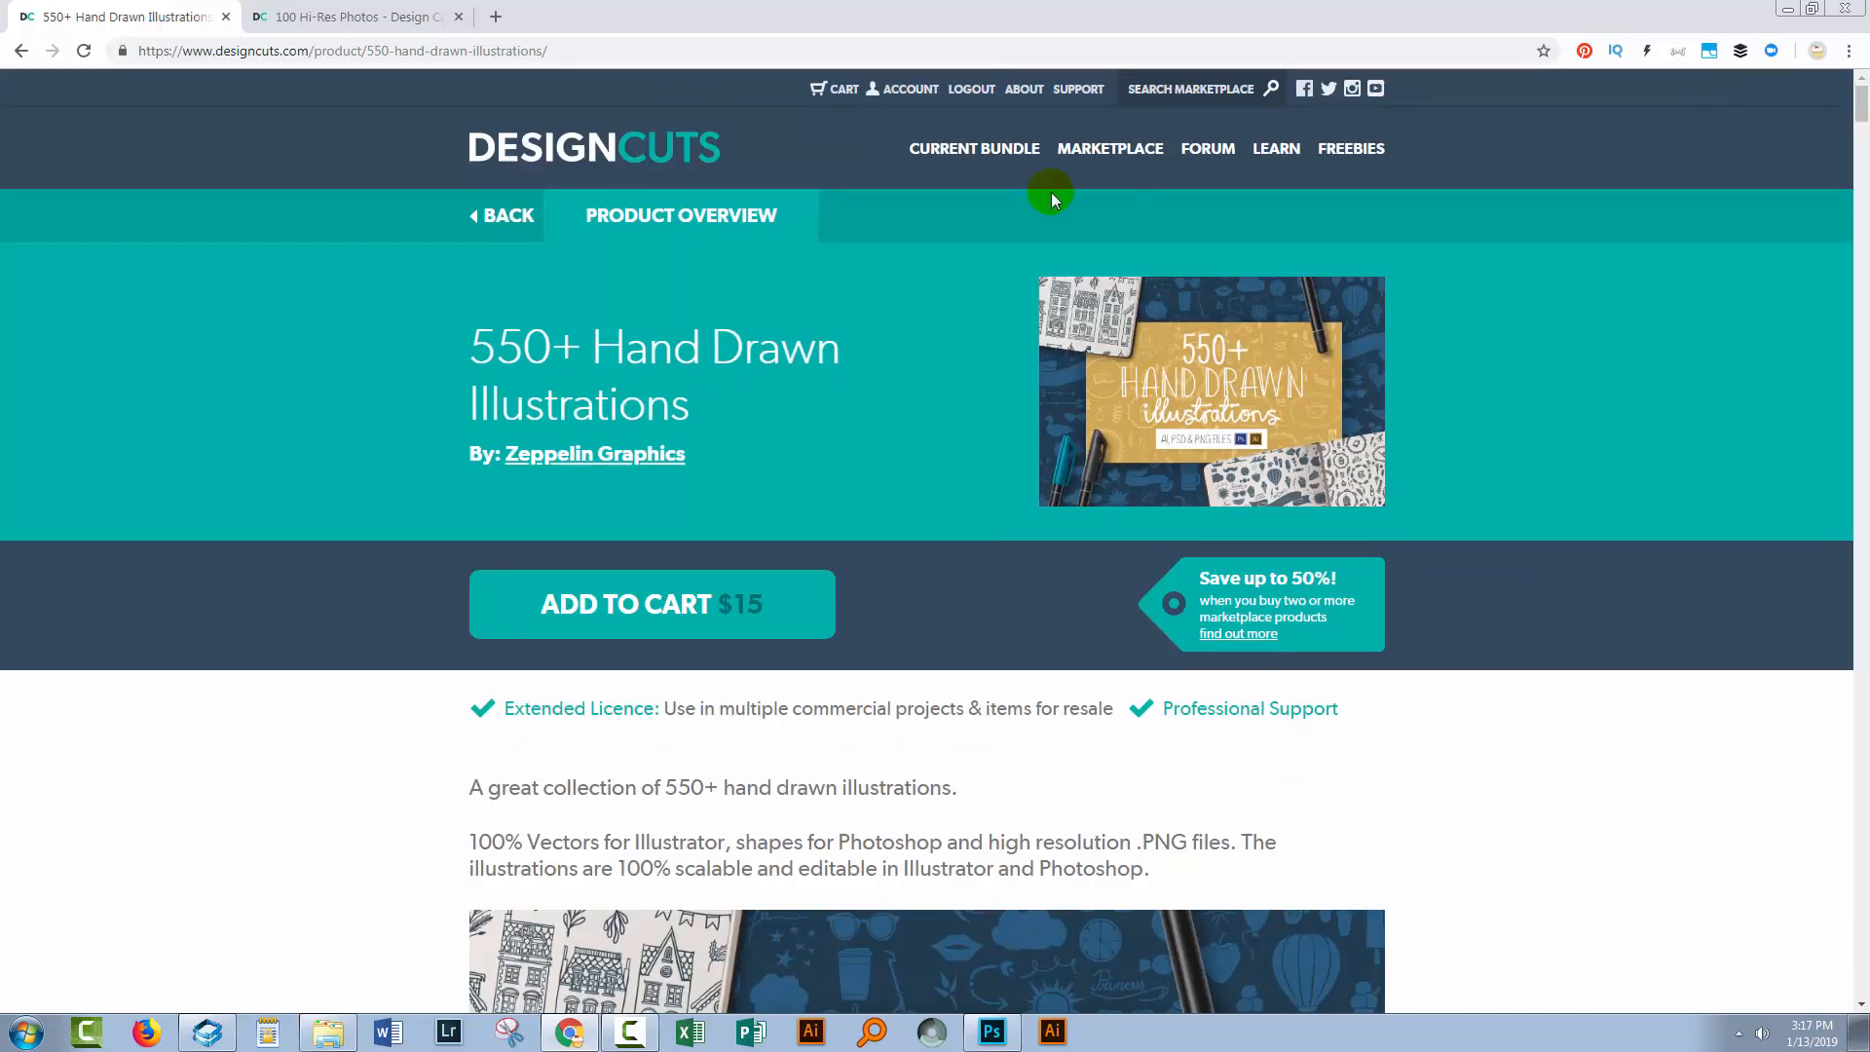
pyautogui.click(390, 19)
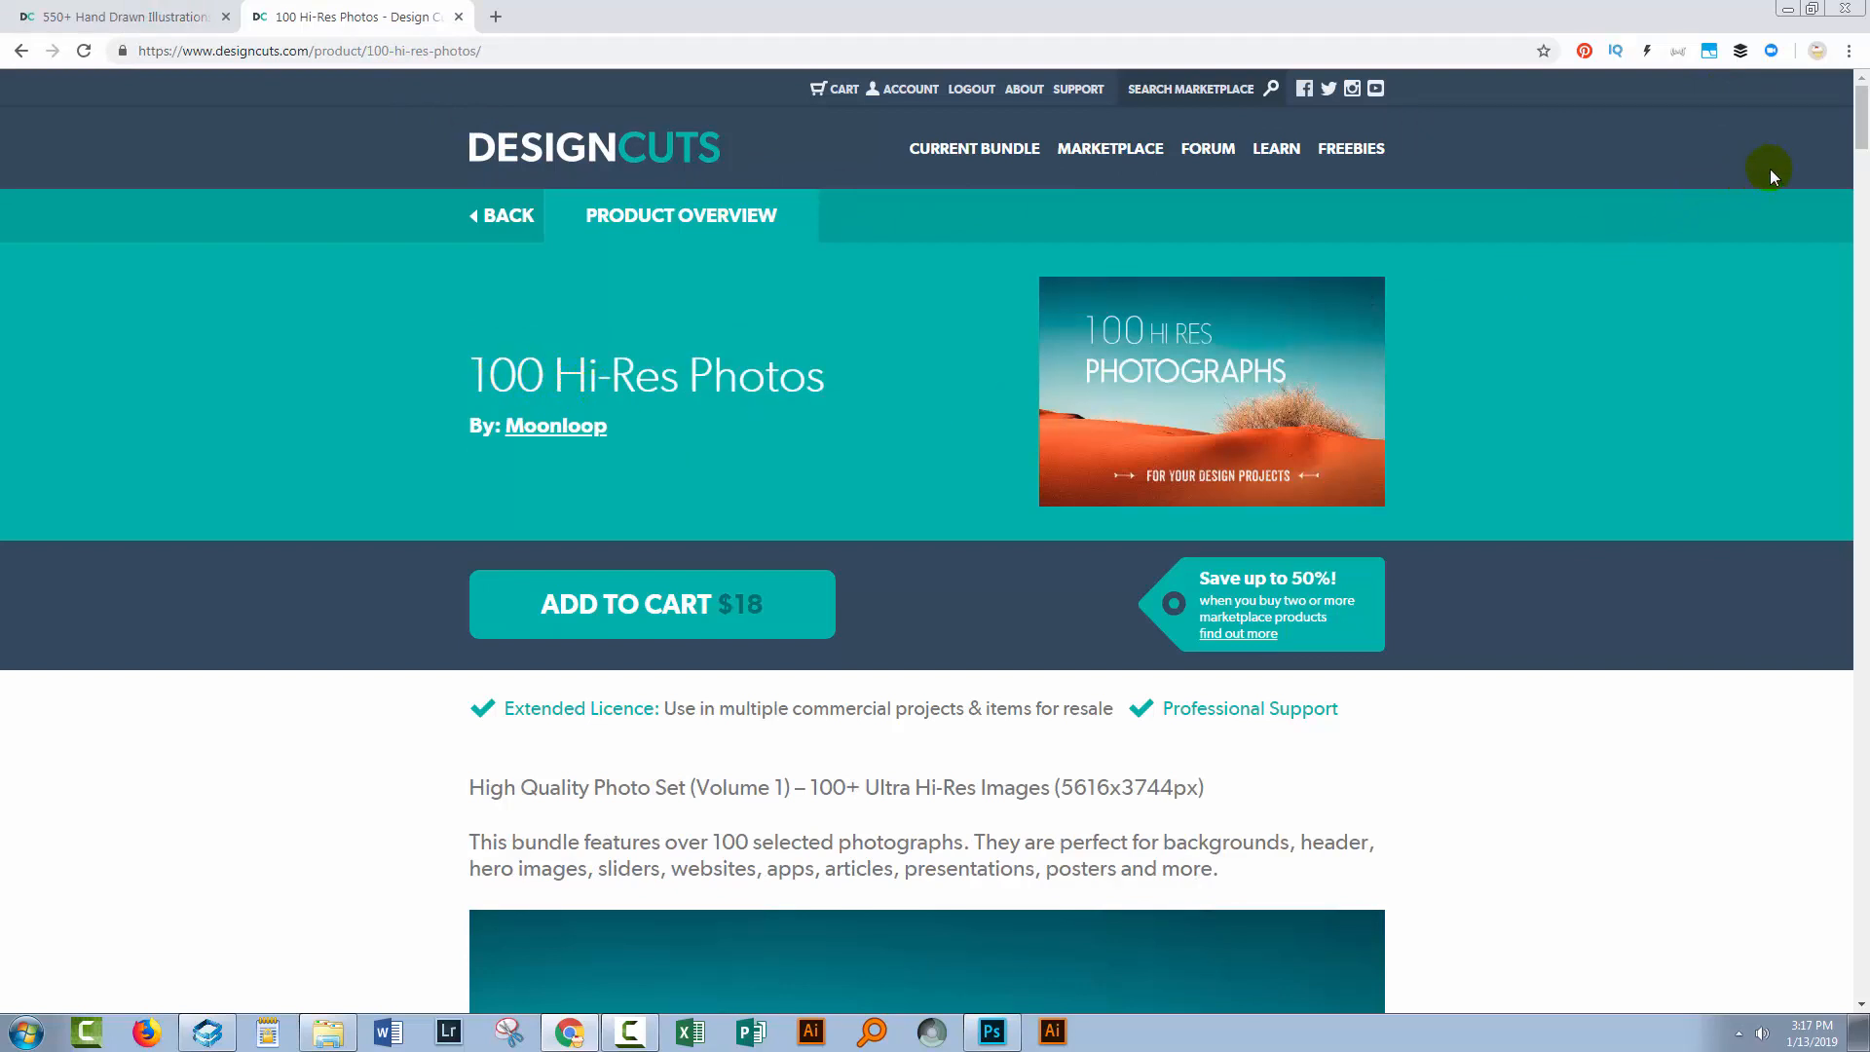
pyautogui.moveTo(1858, 117)
pyautogui.mouseDown()
pyautogui.moveTo(1851, 530)
pyautogui.moveTo(1860, 82)
pyautogui.mouseUp()
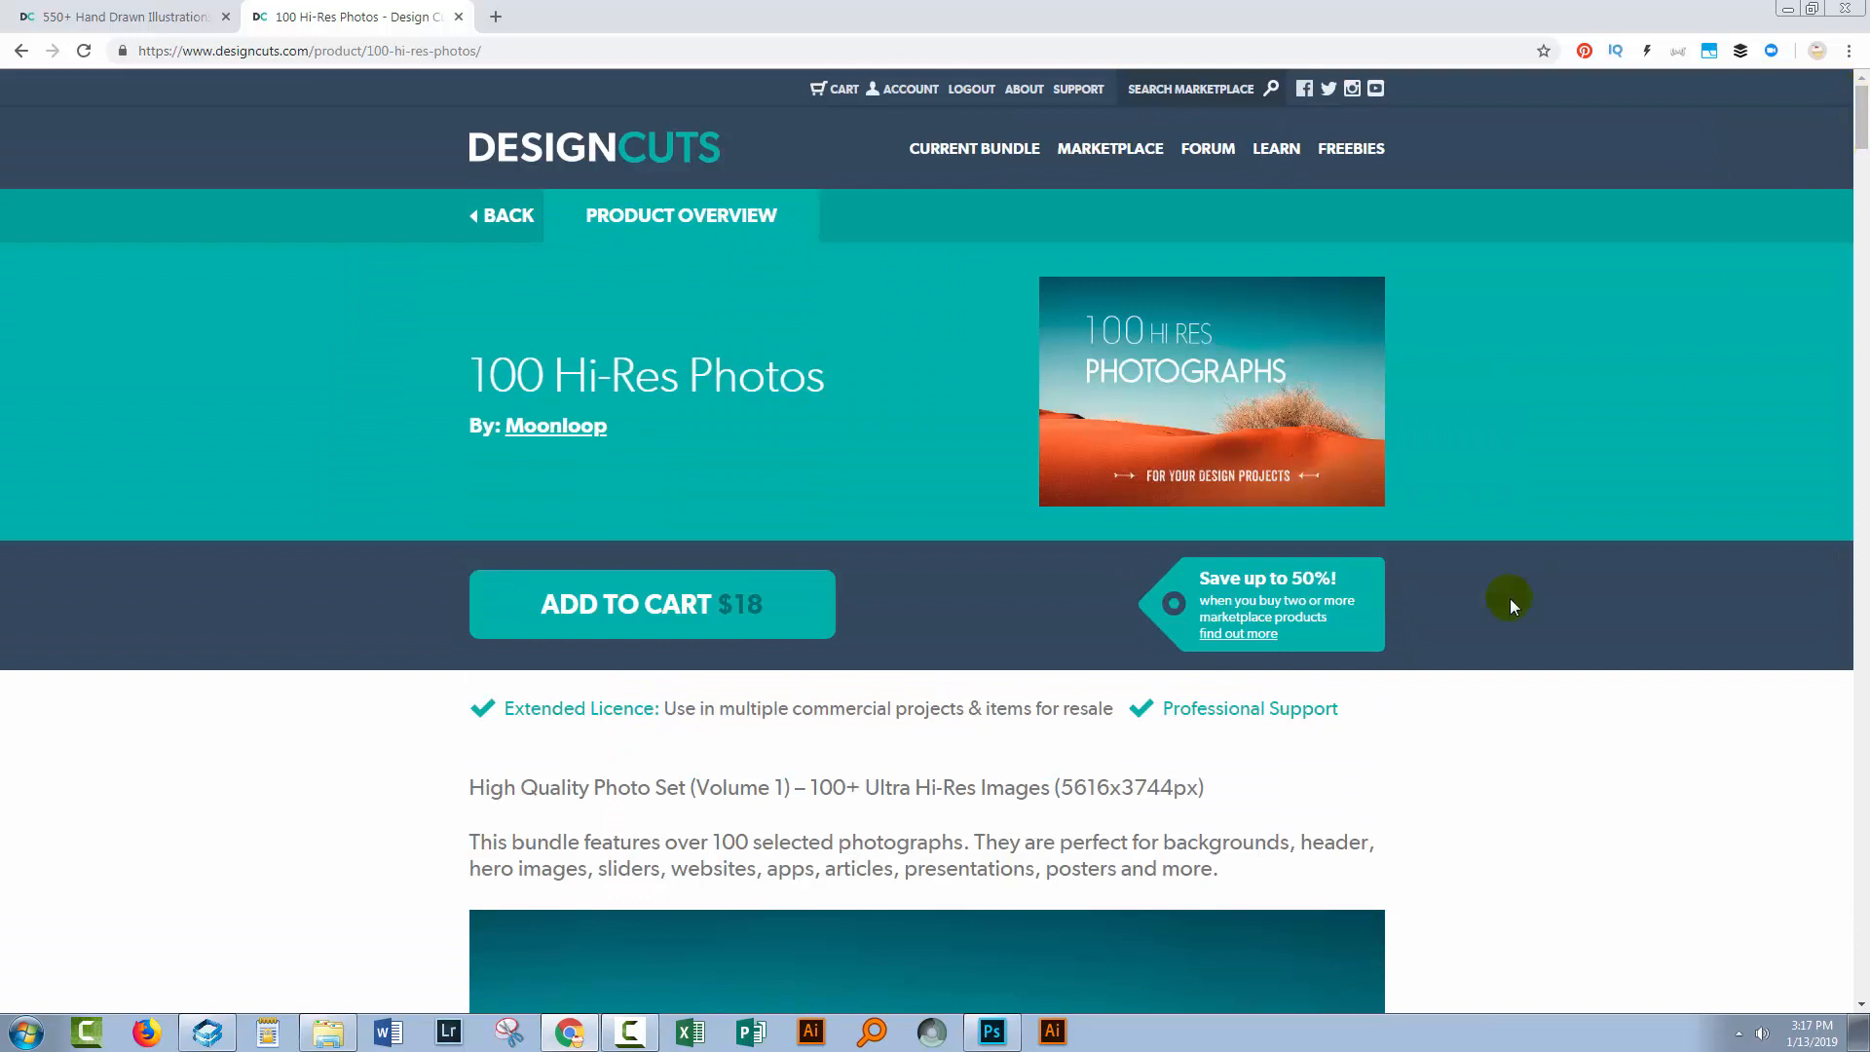
# Switch to Photoshop and select the Mixer Brush Tool from the brush tool group.
pyautogui.click(991, 1031)
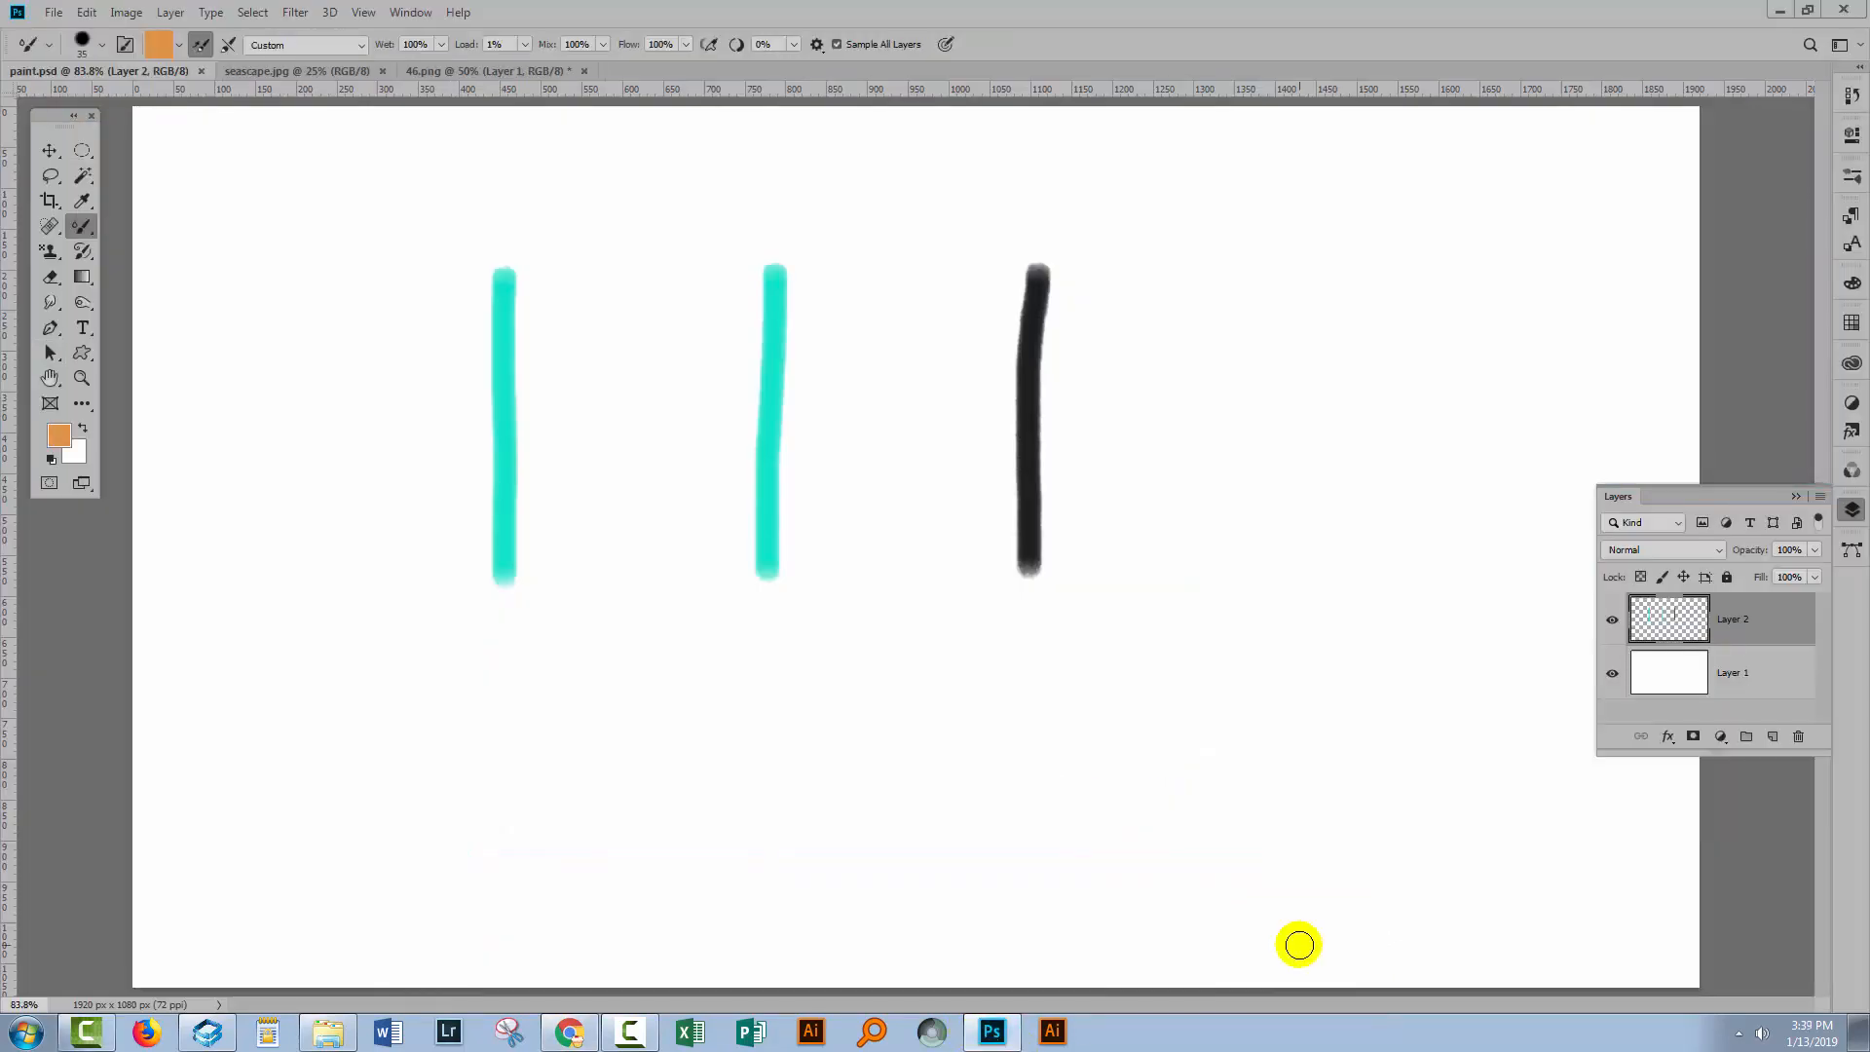
pyautogui.rightClick(81, 226)
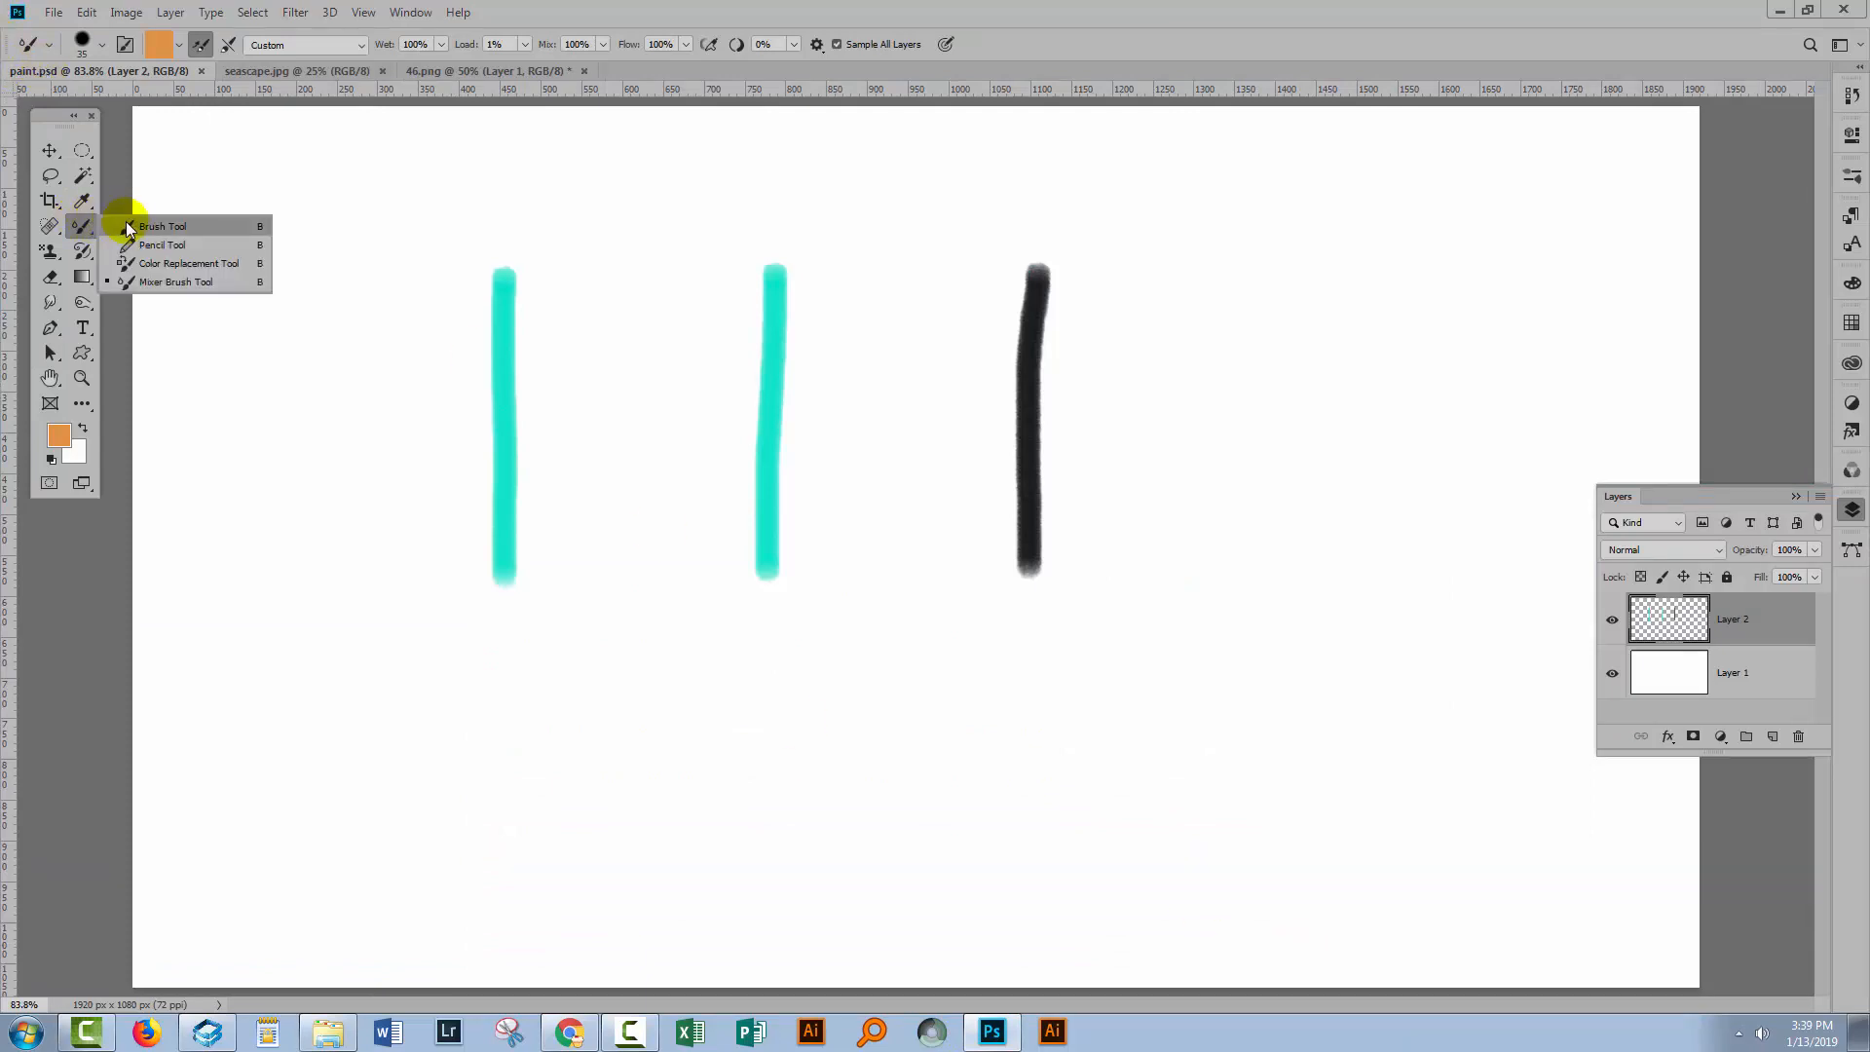
pyautogui.click(154, 283)
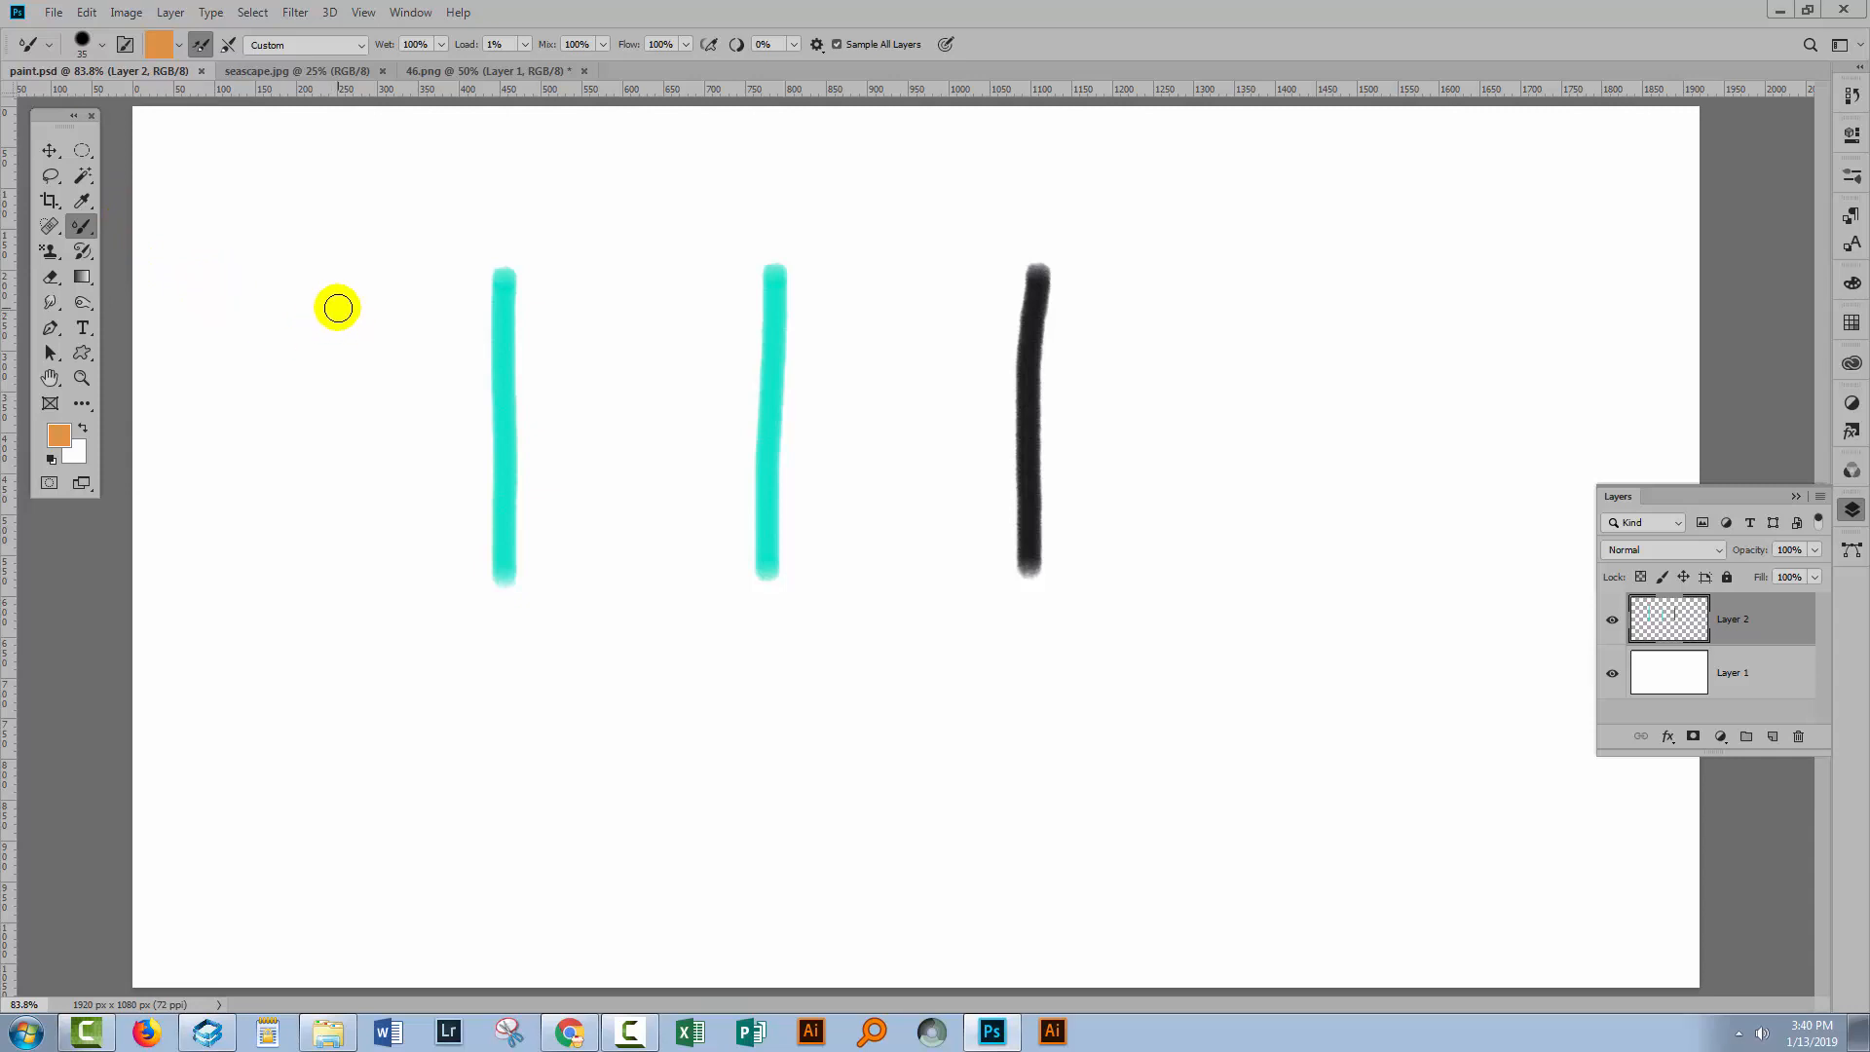
# Open the Customize Toolbar dialog, examine the painting tools in the toolbar list, and close it.
pyautogui.click(86, 11)
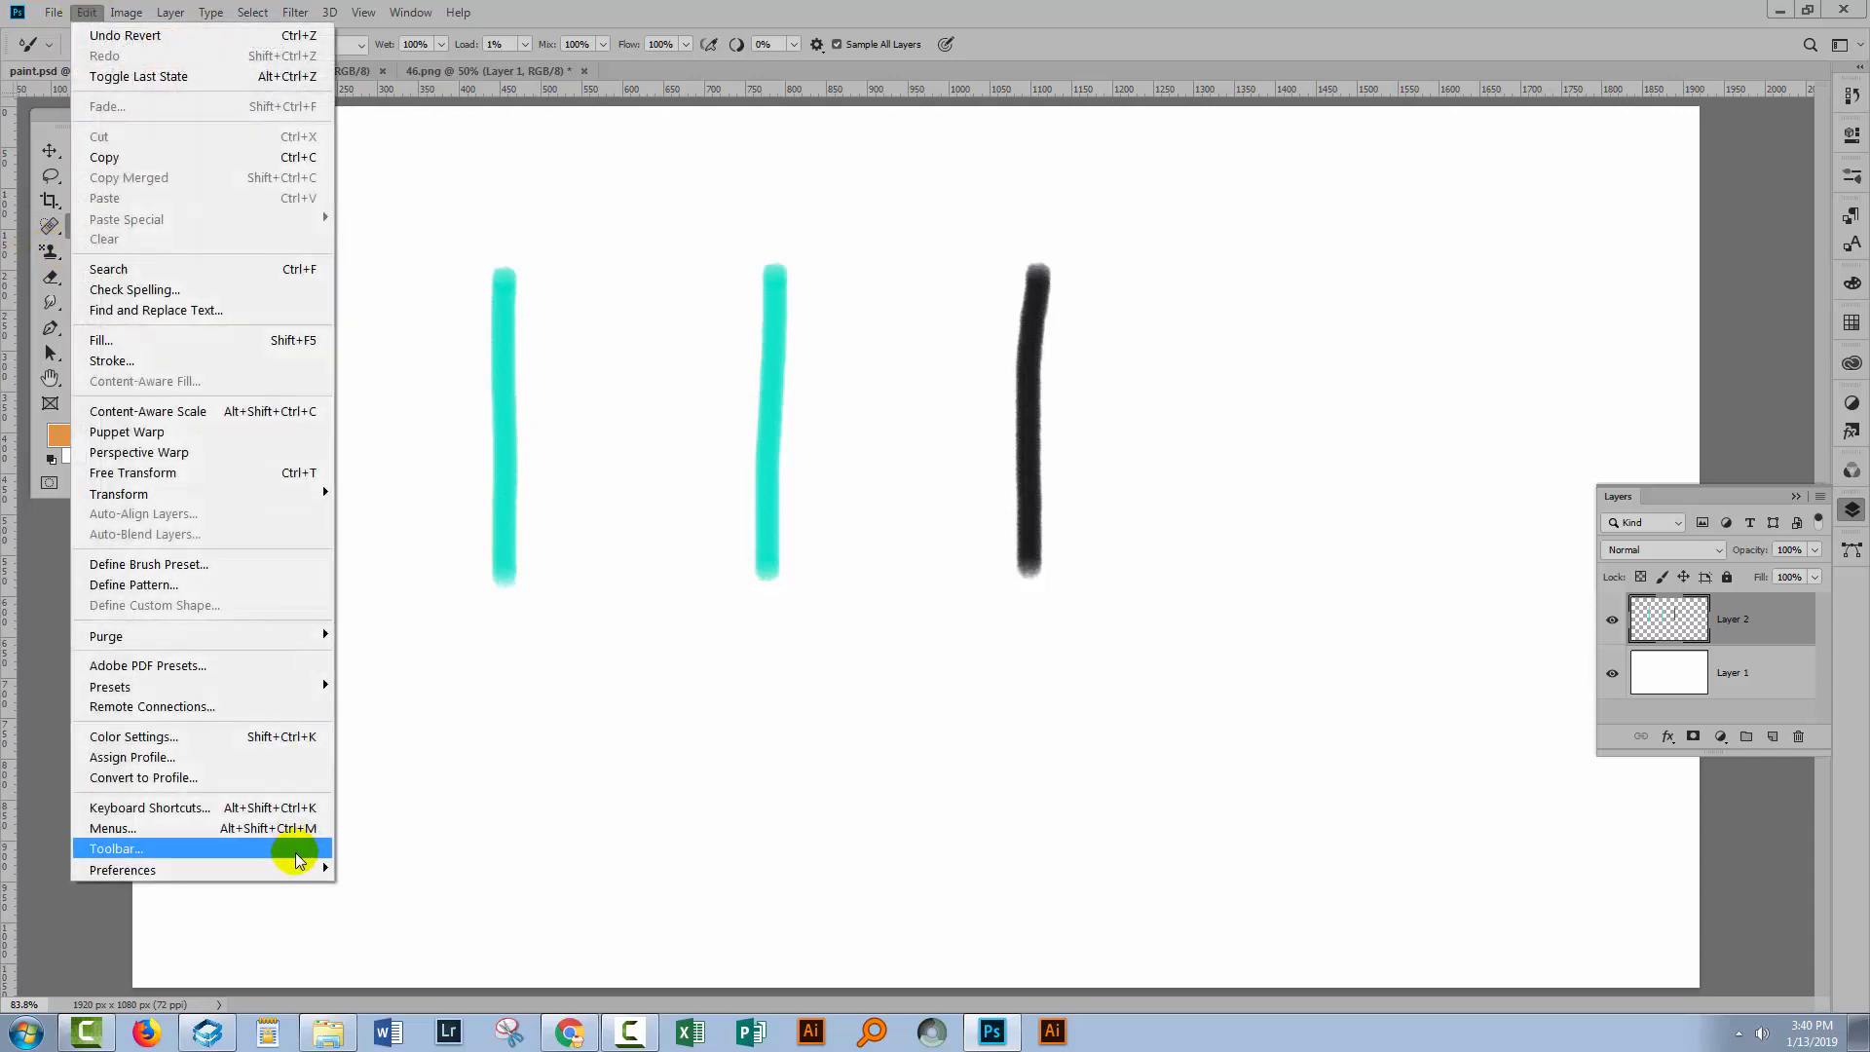
pyautogui.click(297, 848)
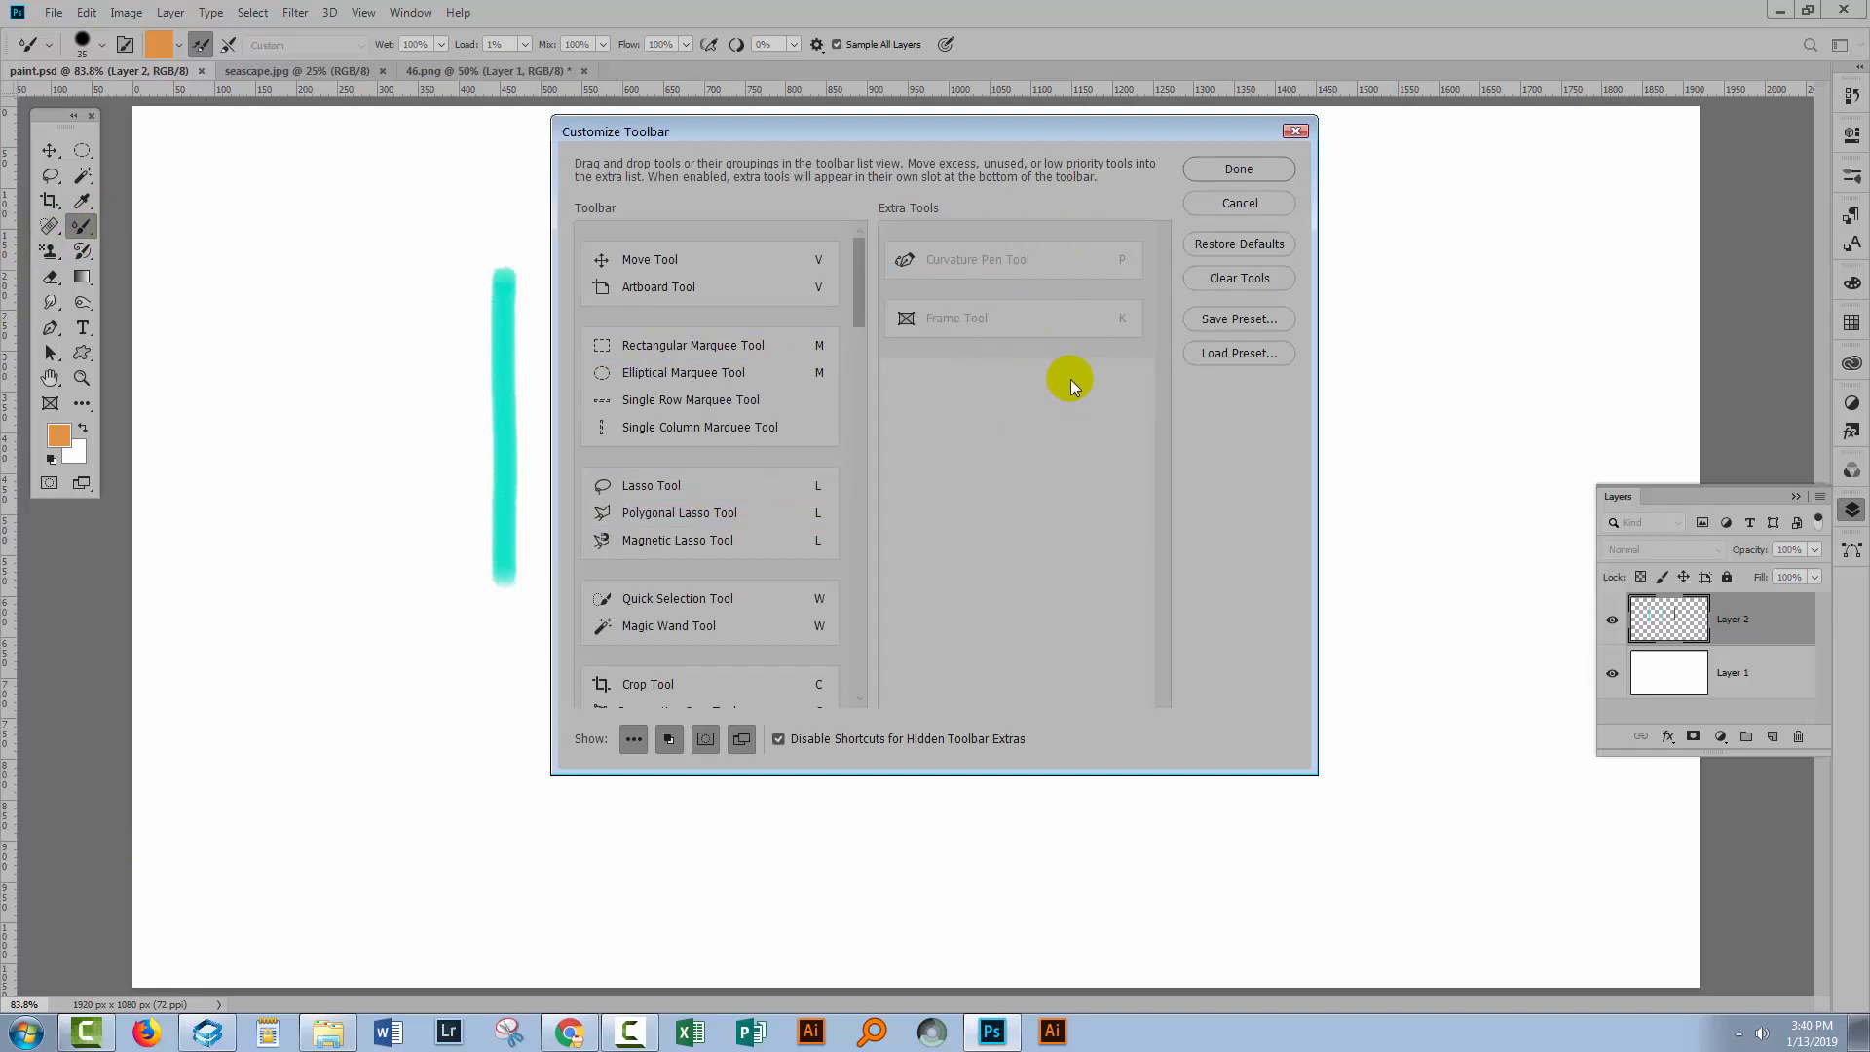
pyautogui.moveTo(861, 303); pyautogui.dragTo(857, 464)
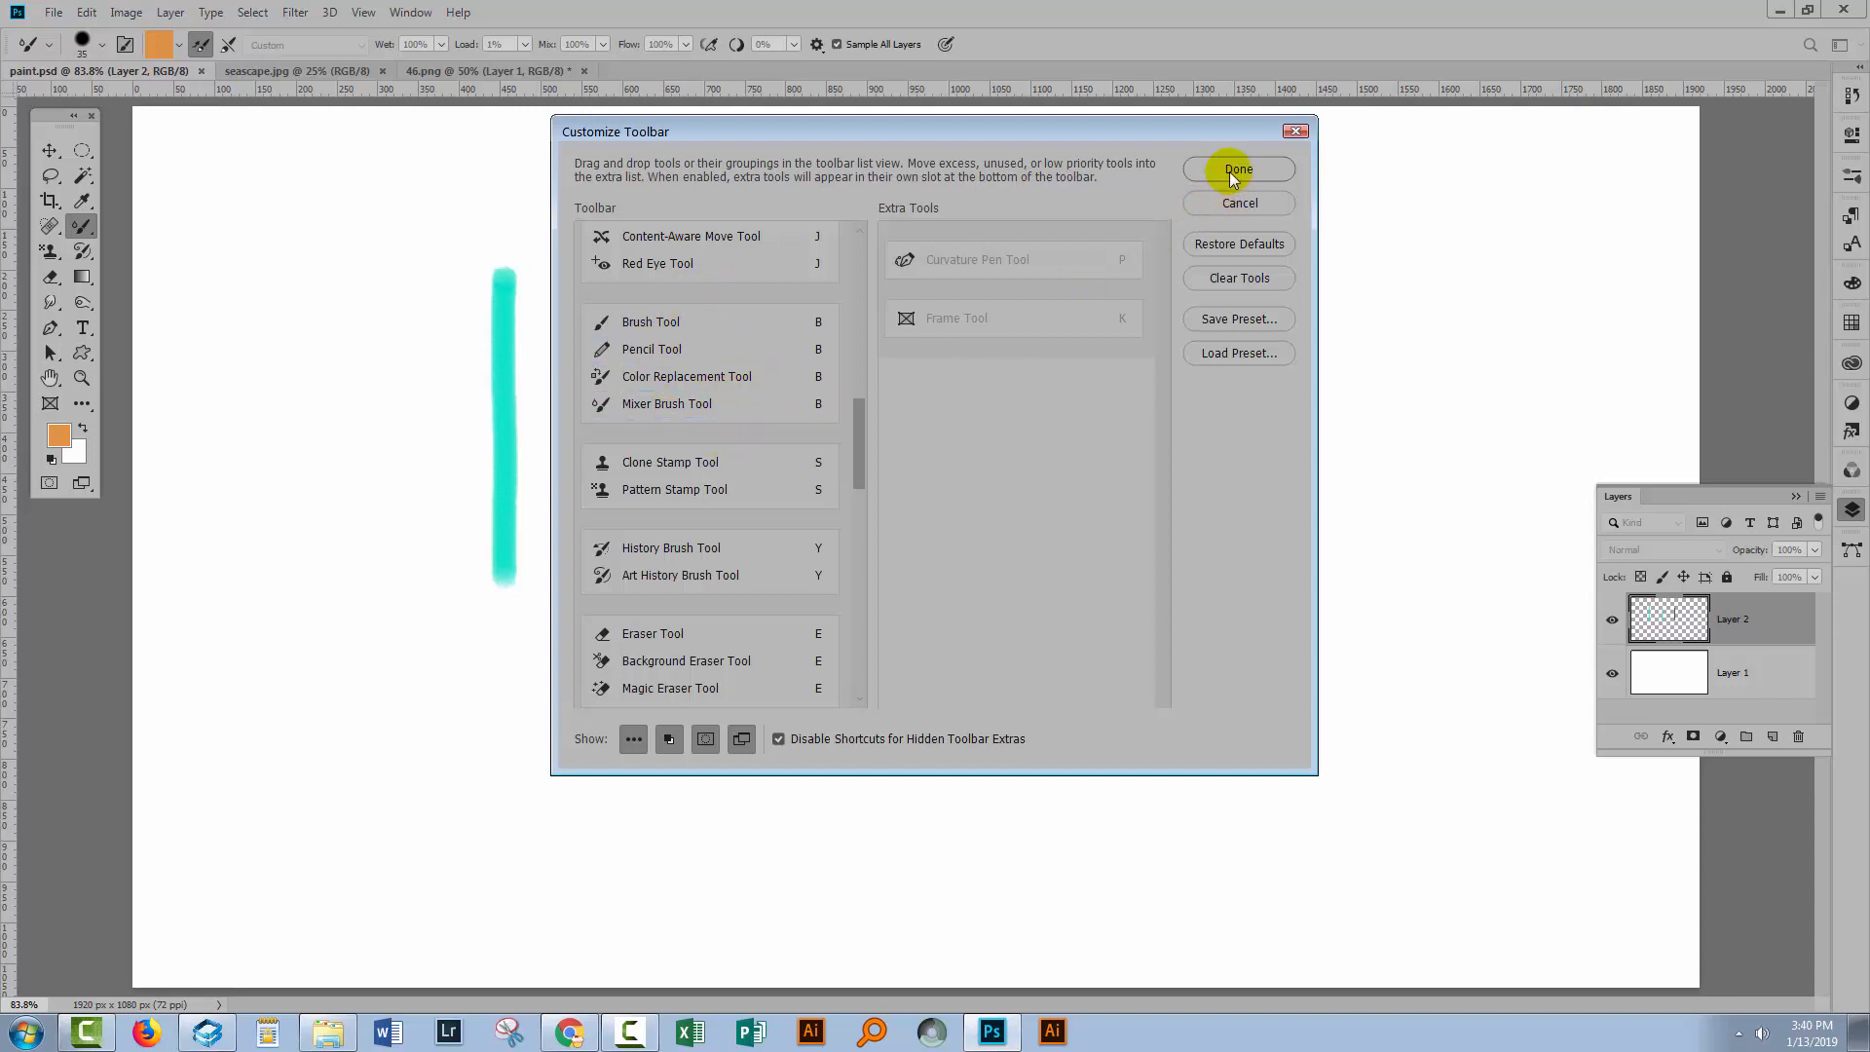
pyautogui.click(1295, 133)
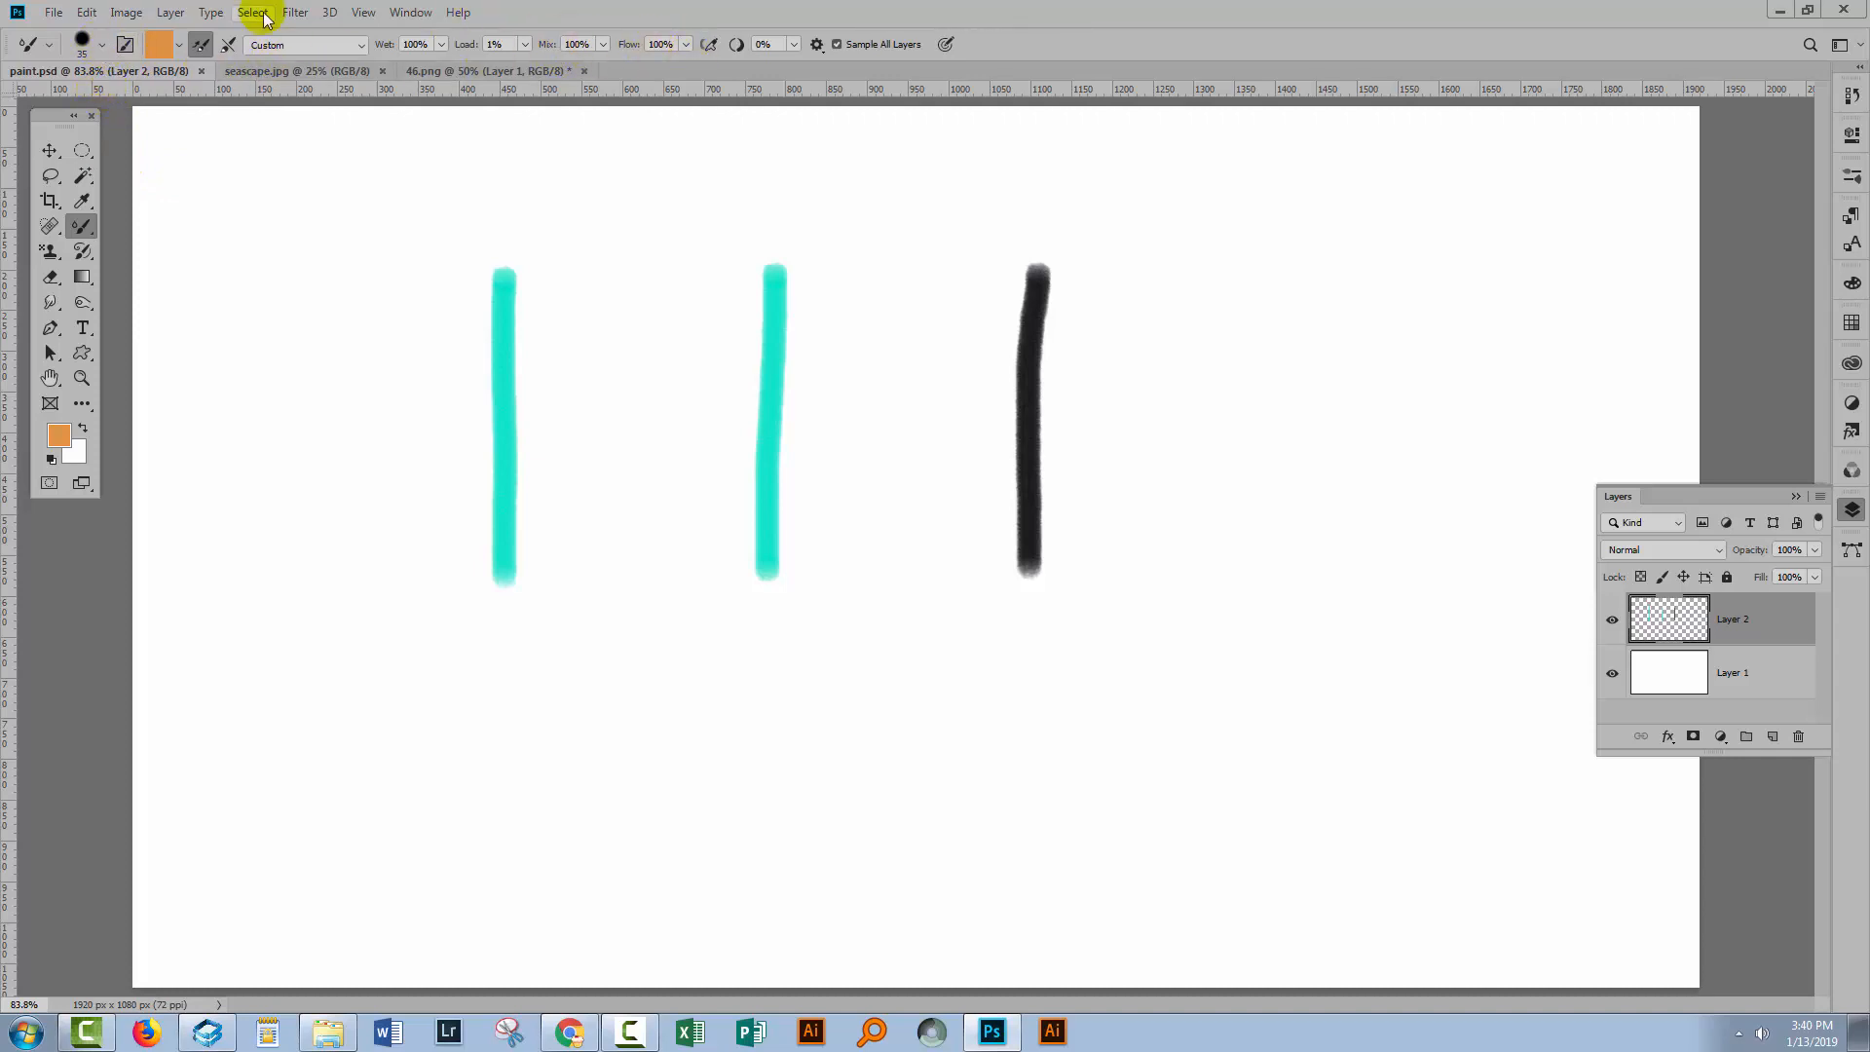
# Choose the 60 px Kyle's Real Oils - 01 wet media brush from the brush preset picker.
pyautogui.click(103, 47)
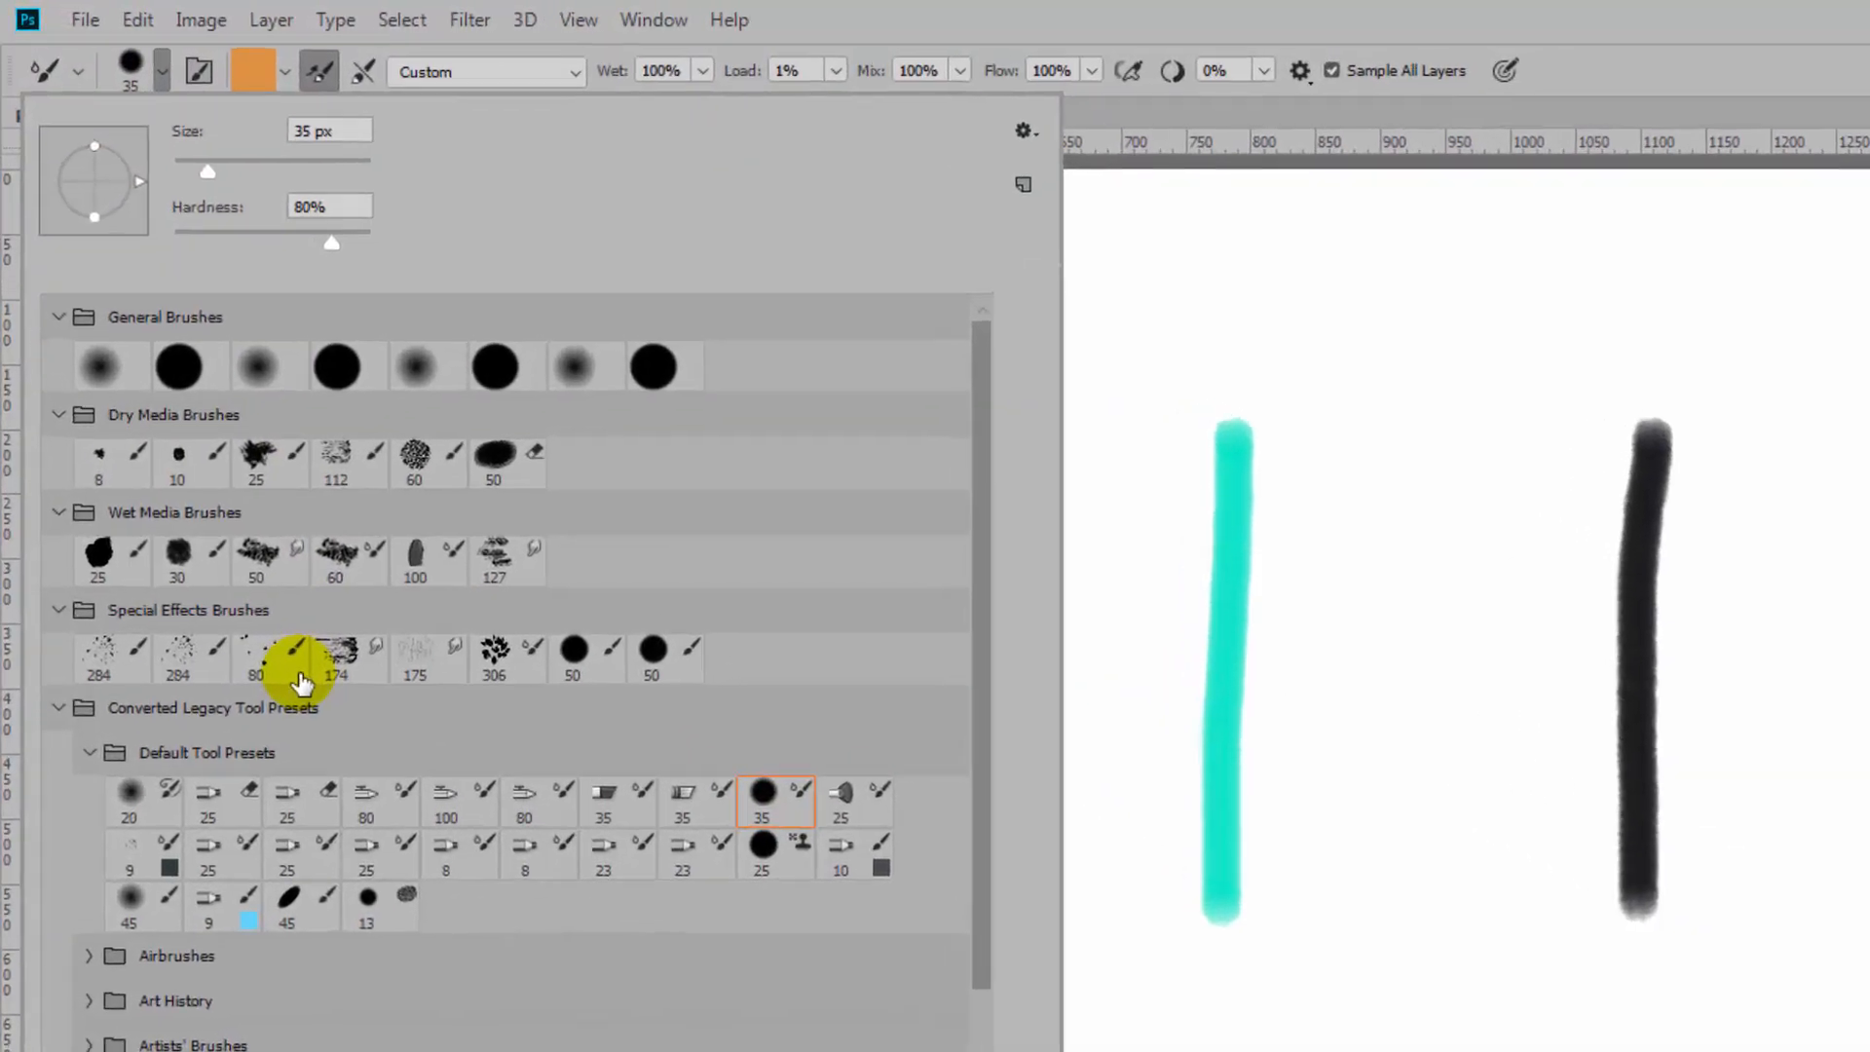
pyautogui.click(336, 456)
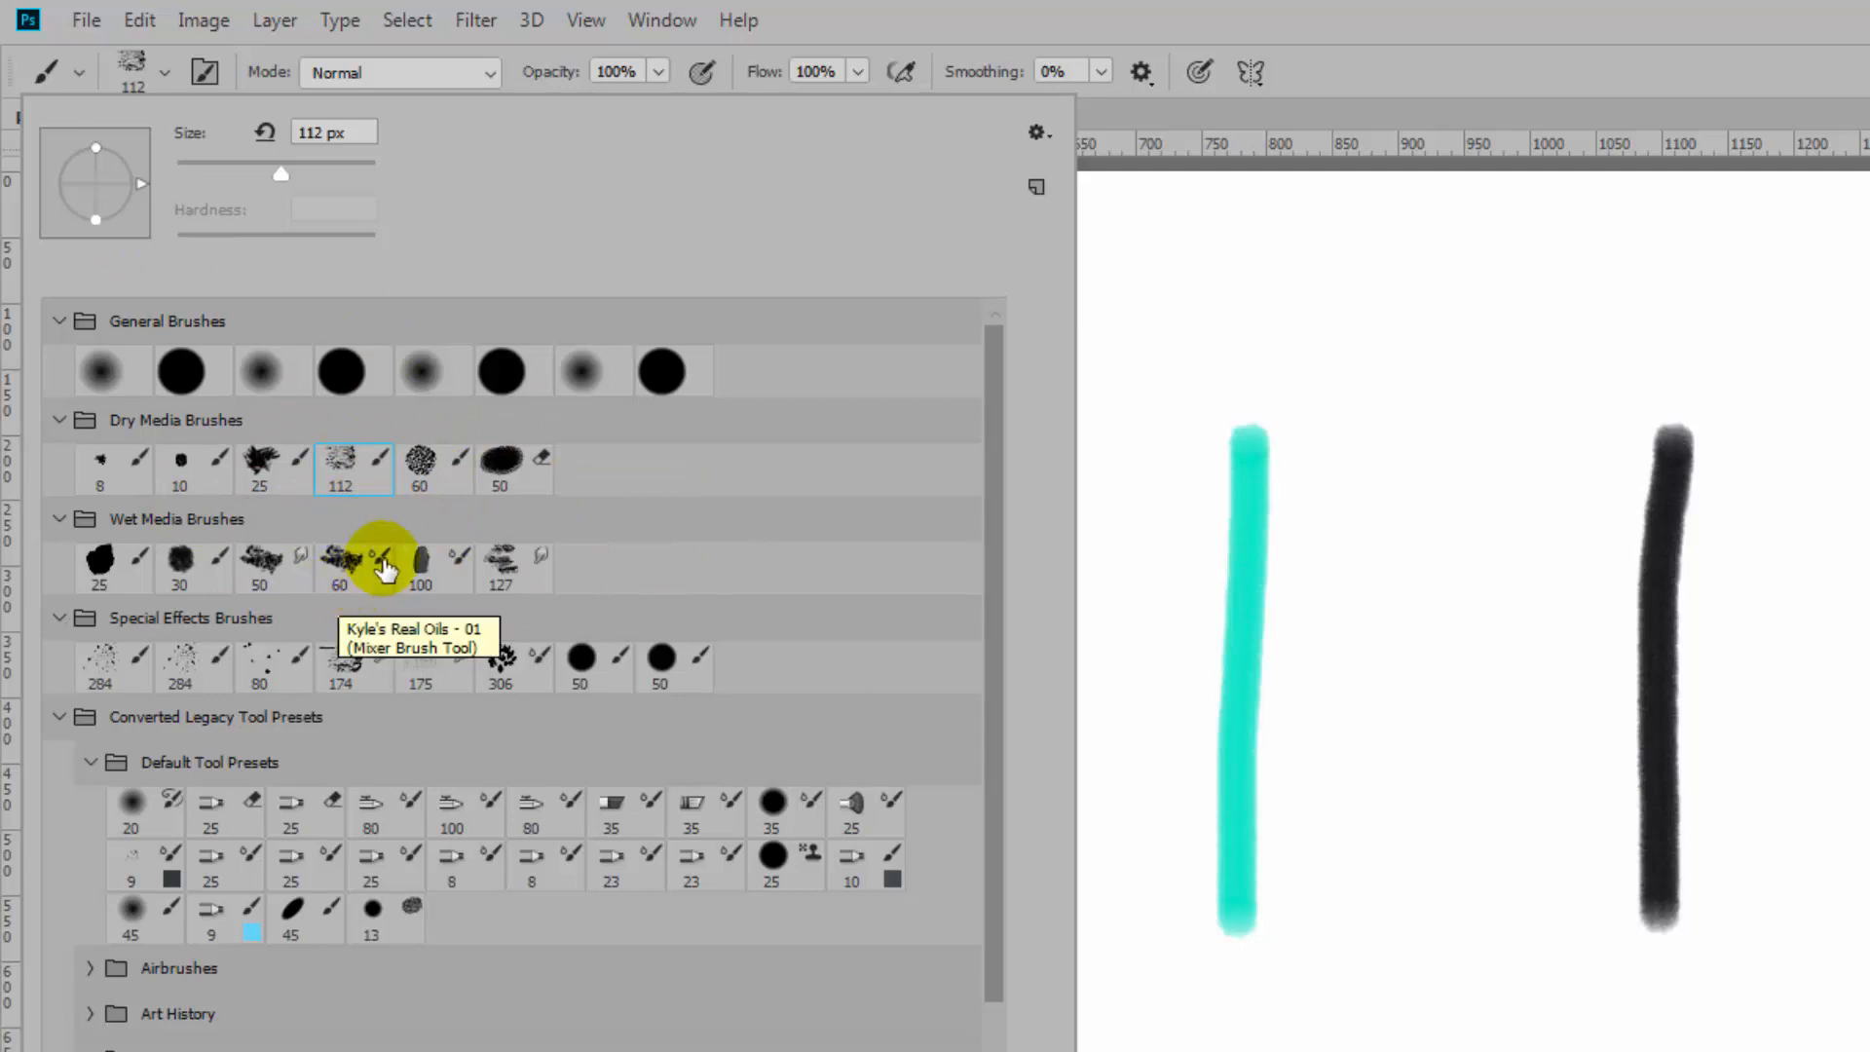
pyautogui.click(358, 570)
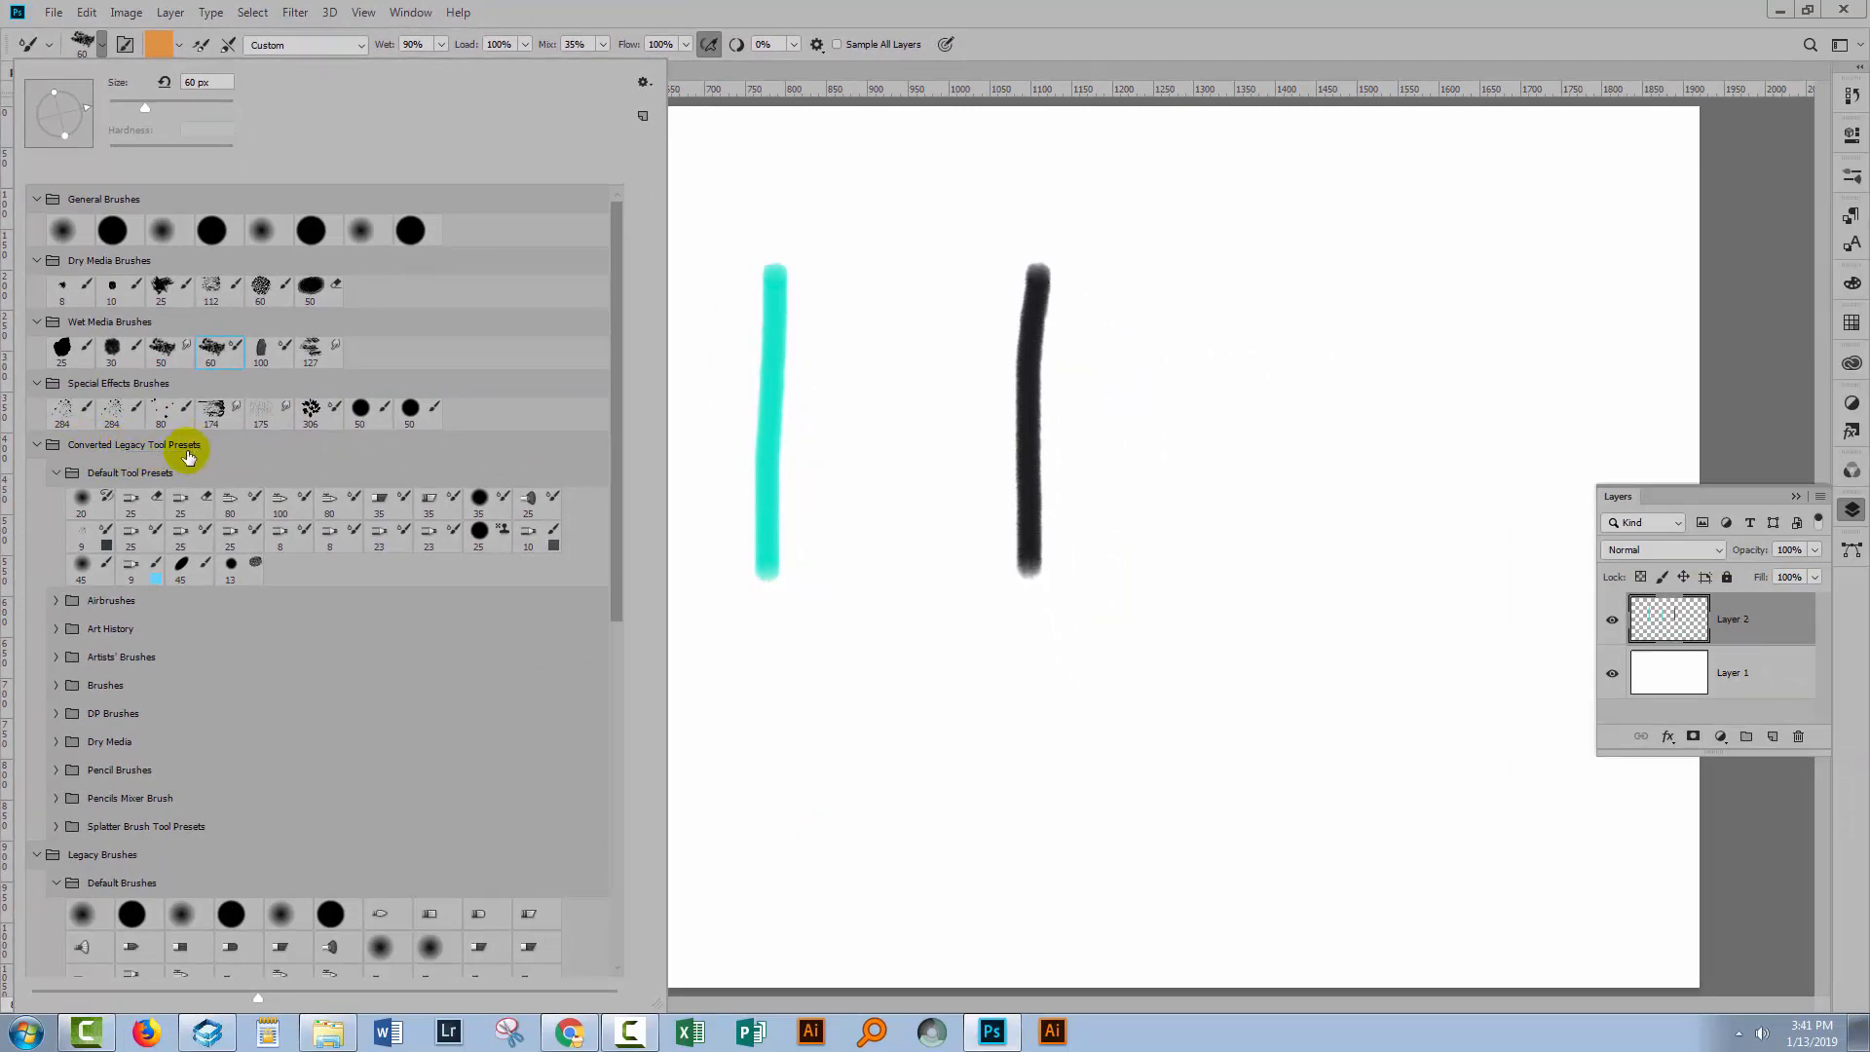
# Select the 25 px fan bristle mixer preset from the Default Tool Presets and close the brush picker.
pyautogui.click(643, 82)
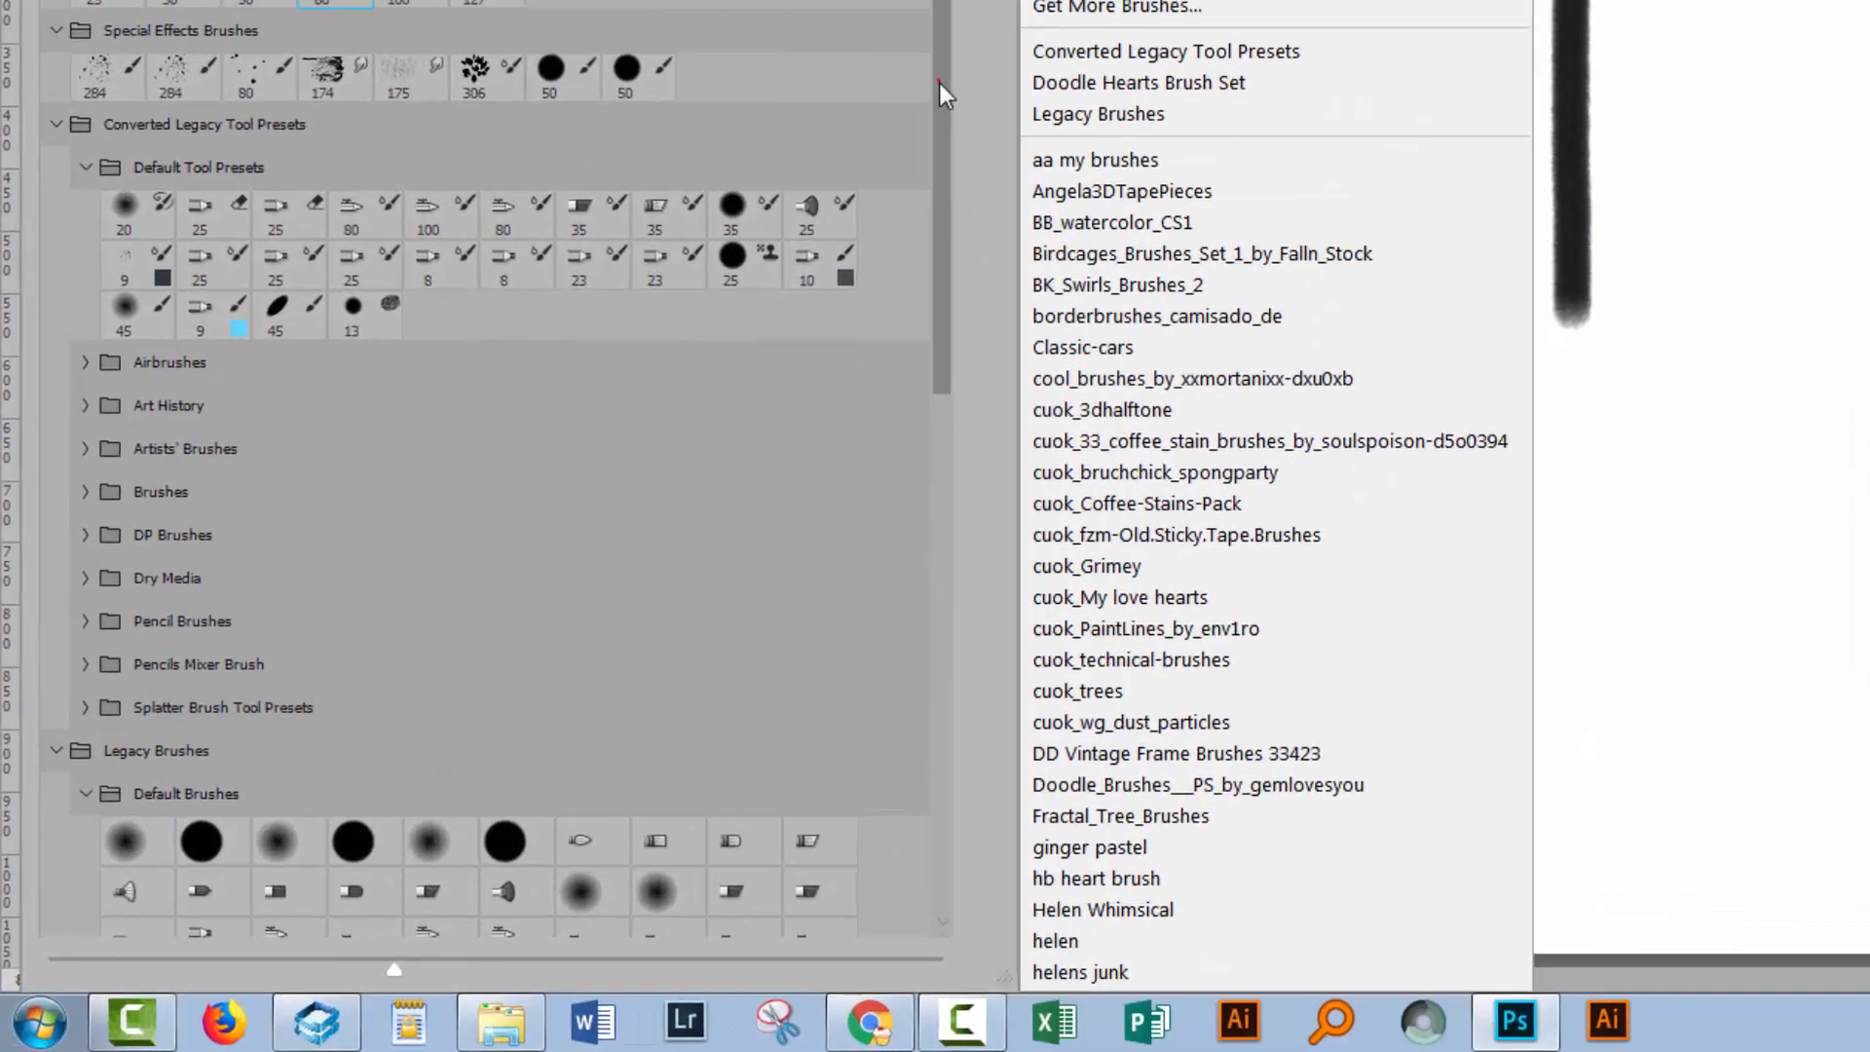
pyautogui.click(617, 425)
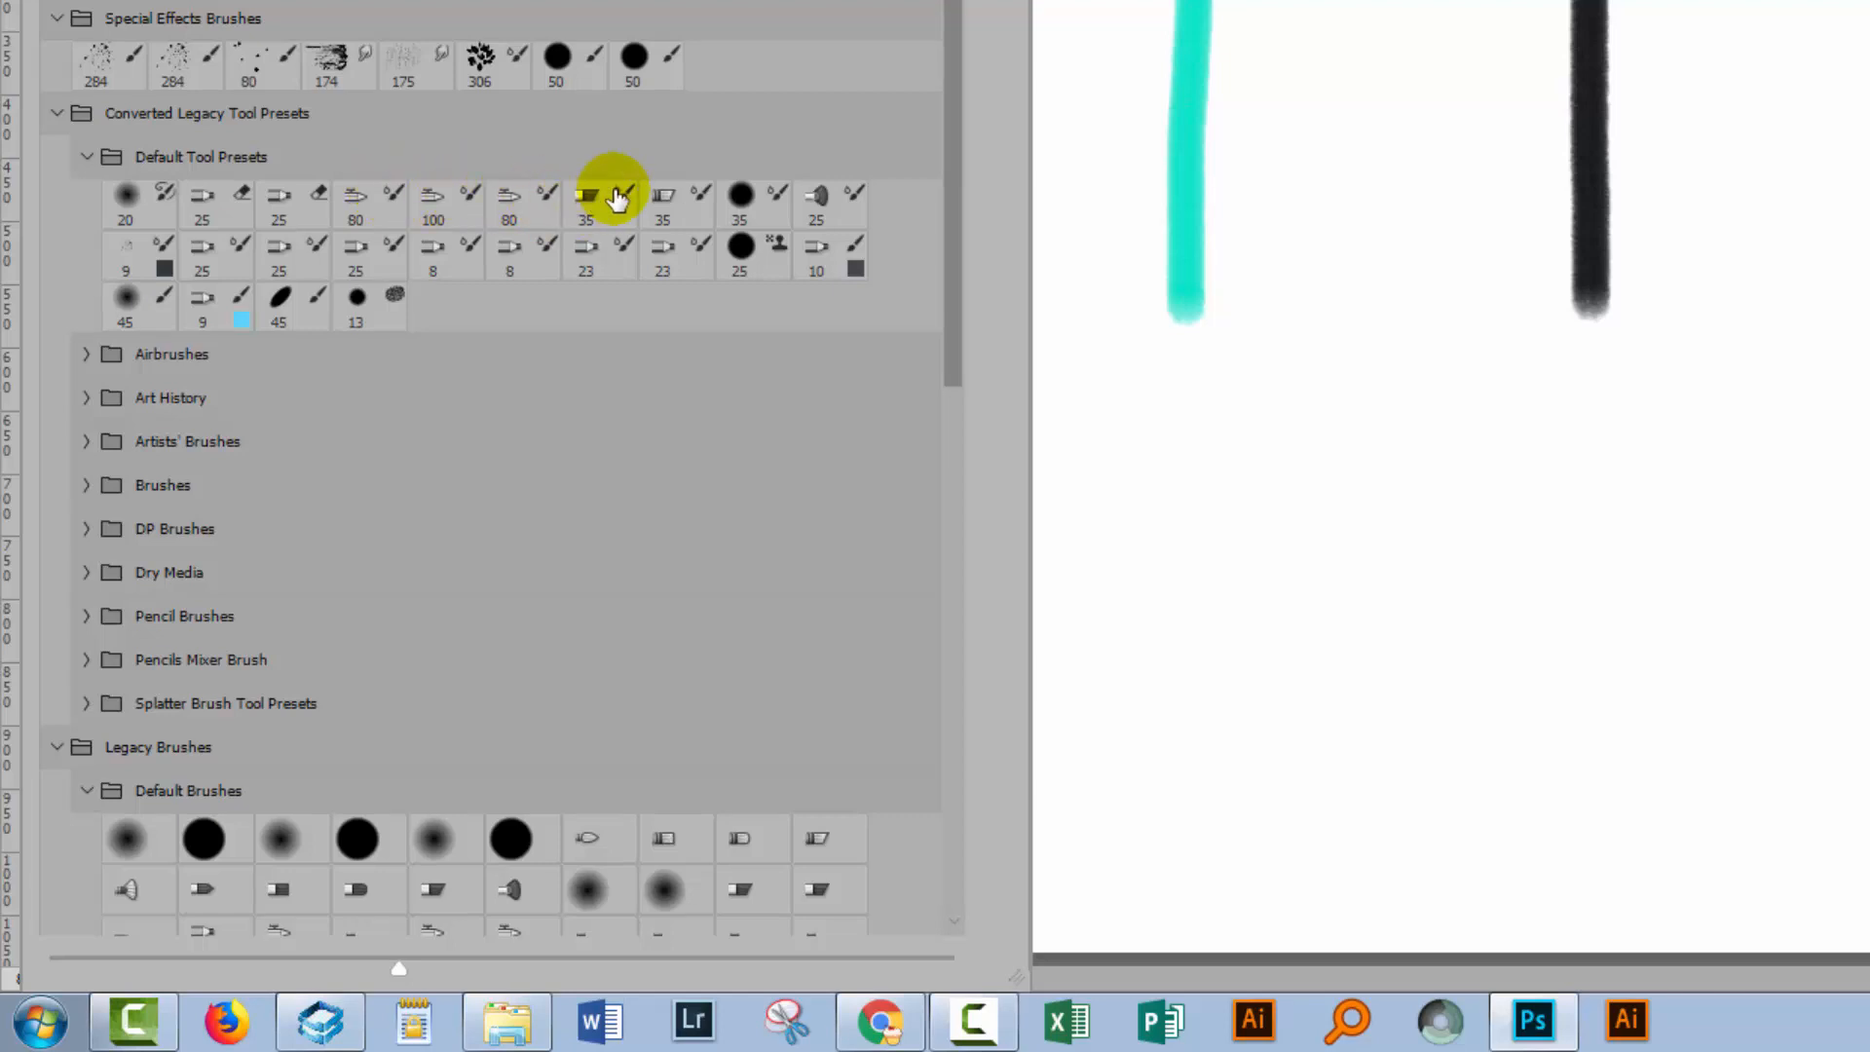
pyautogui.moveTo(944, 270)
pyautogui.mouseDown()
pyautogui.moveTo(952, 497)
pyautogui.moveTo(960, 405)
pyautogui.mouseUp()
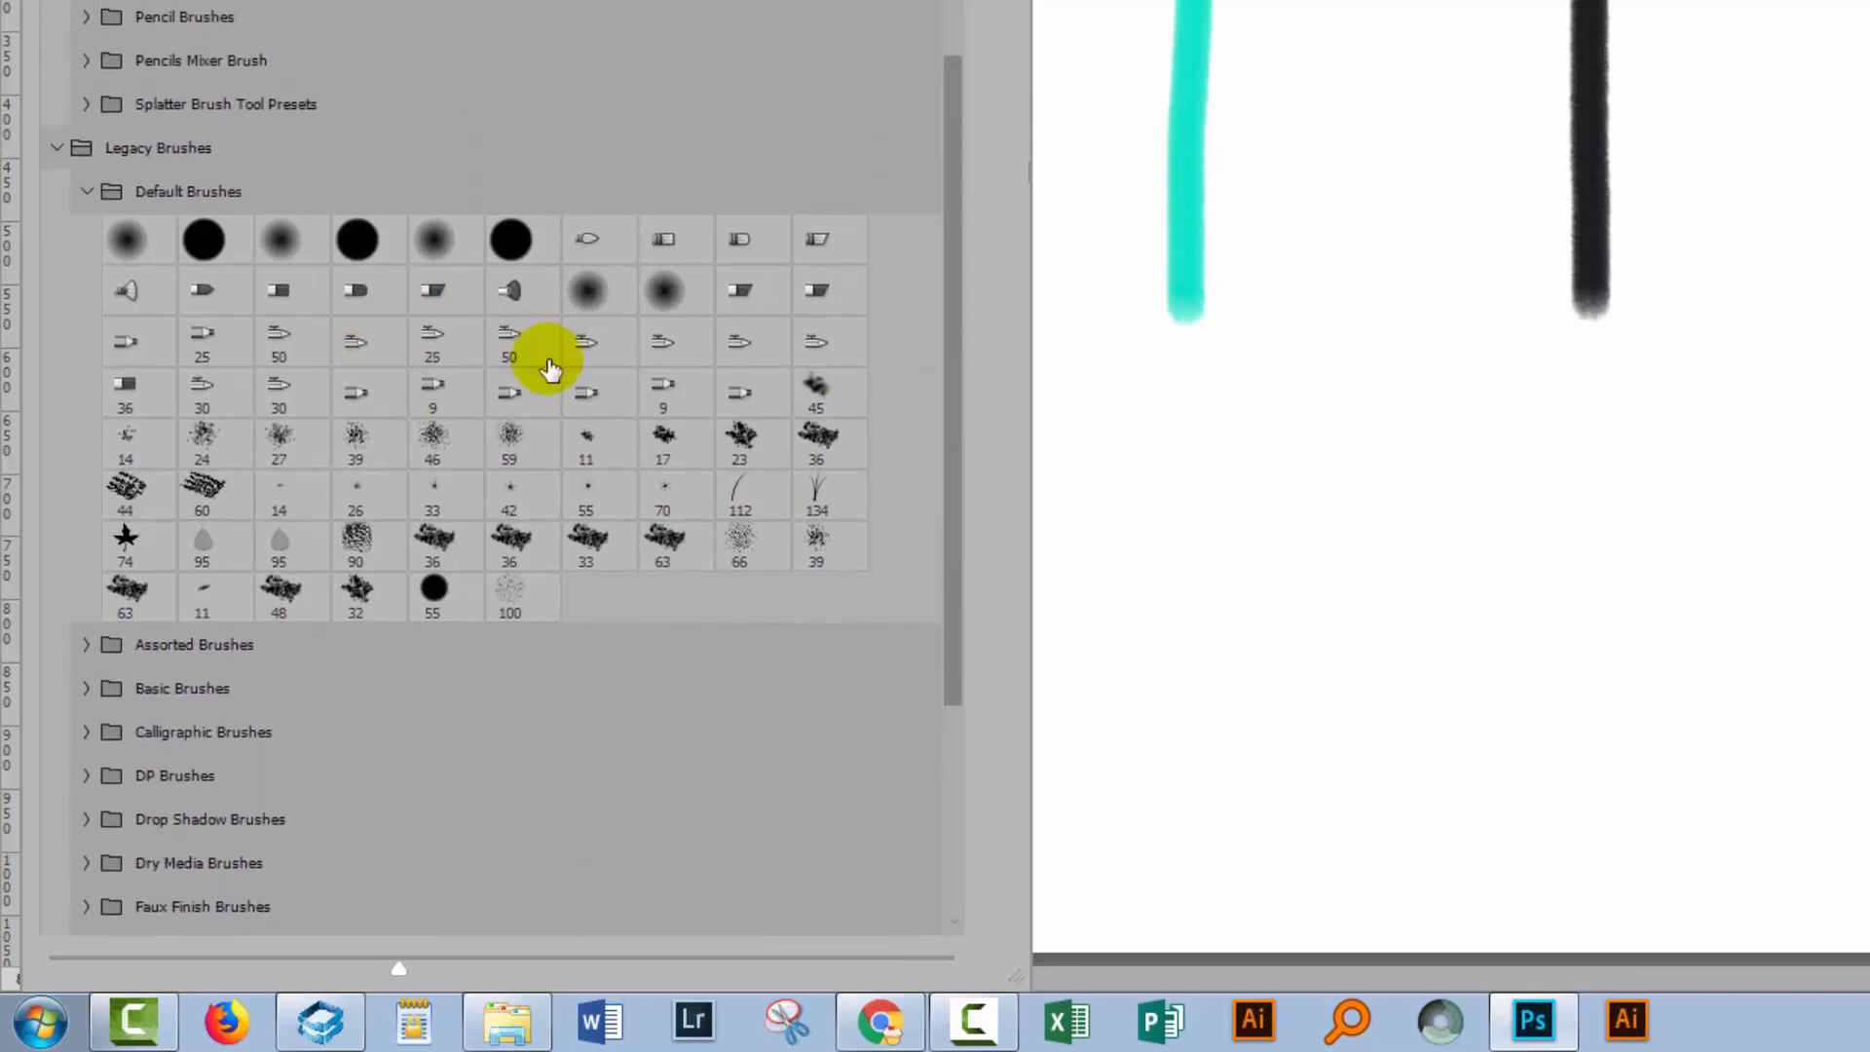
pyautogui.click(510, 292)
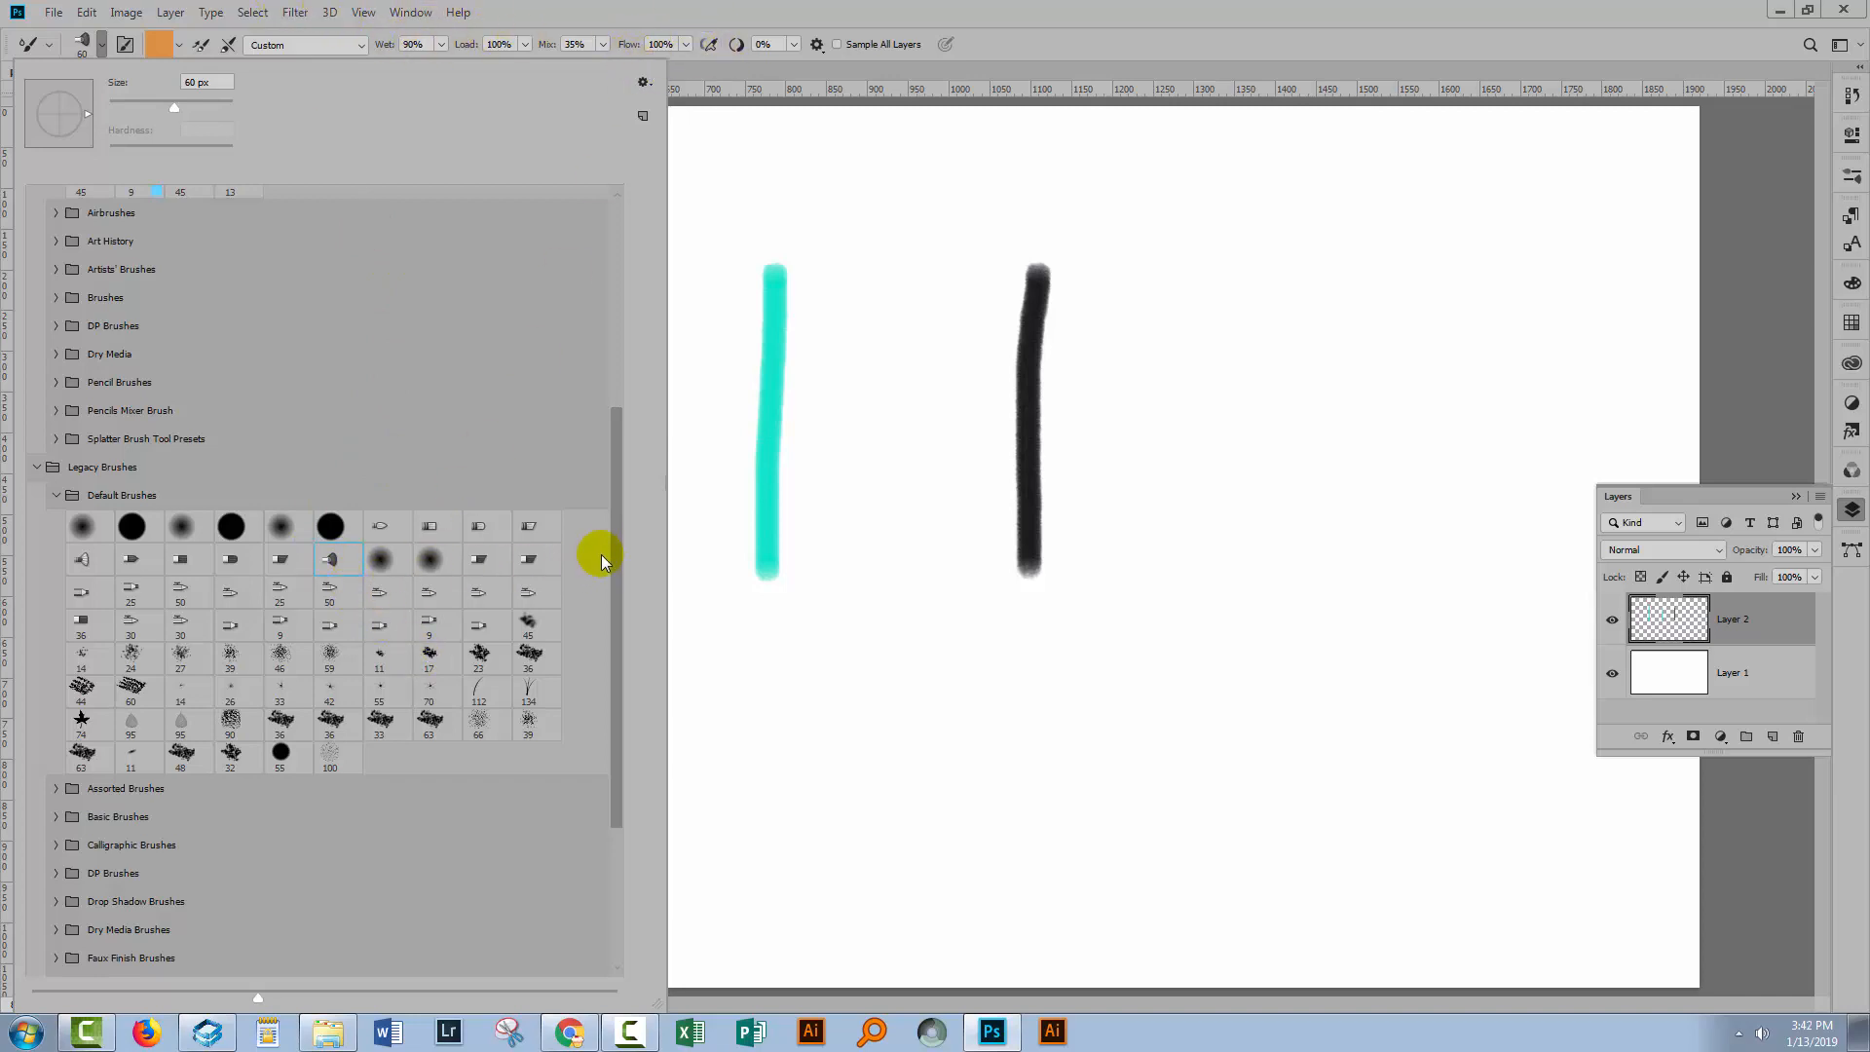
pyautogui.moveTo(614, 539); pyautogui.dragTo(619, 355)
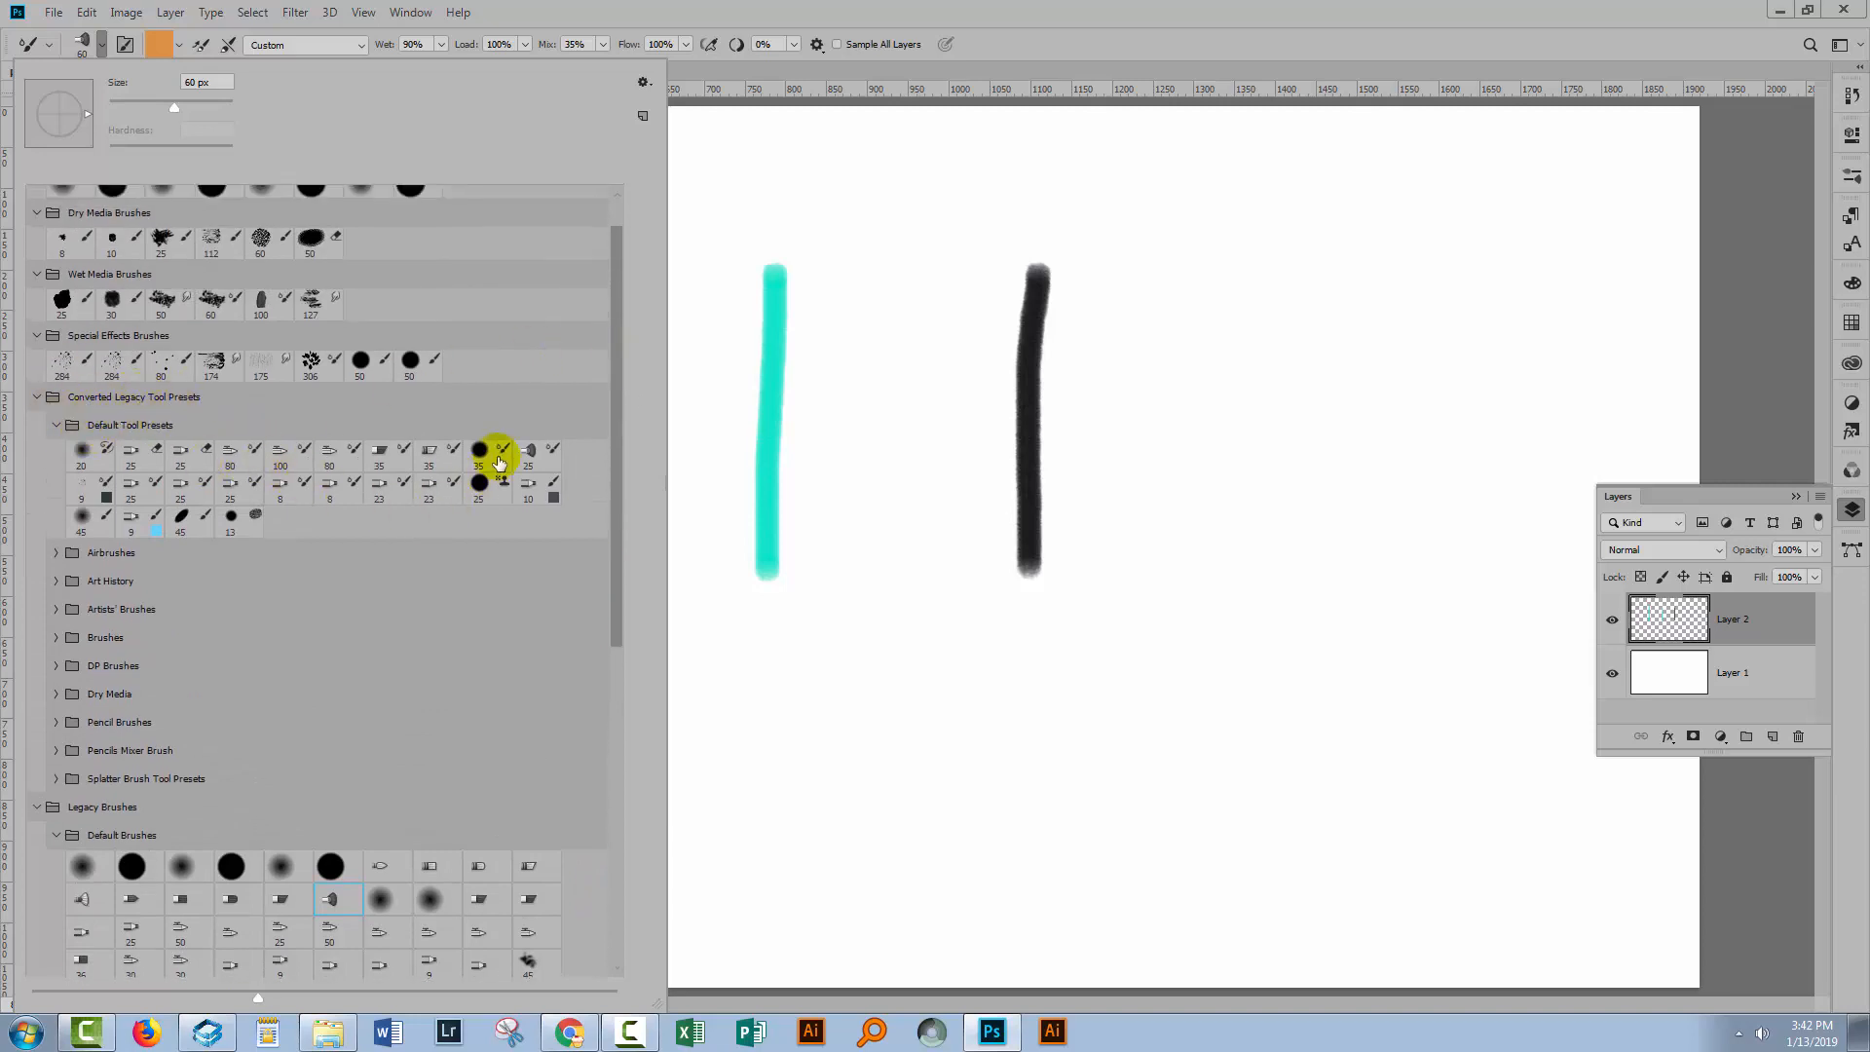
pyautogui.click(533, 451)
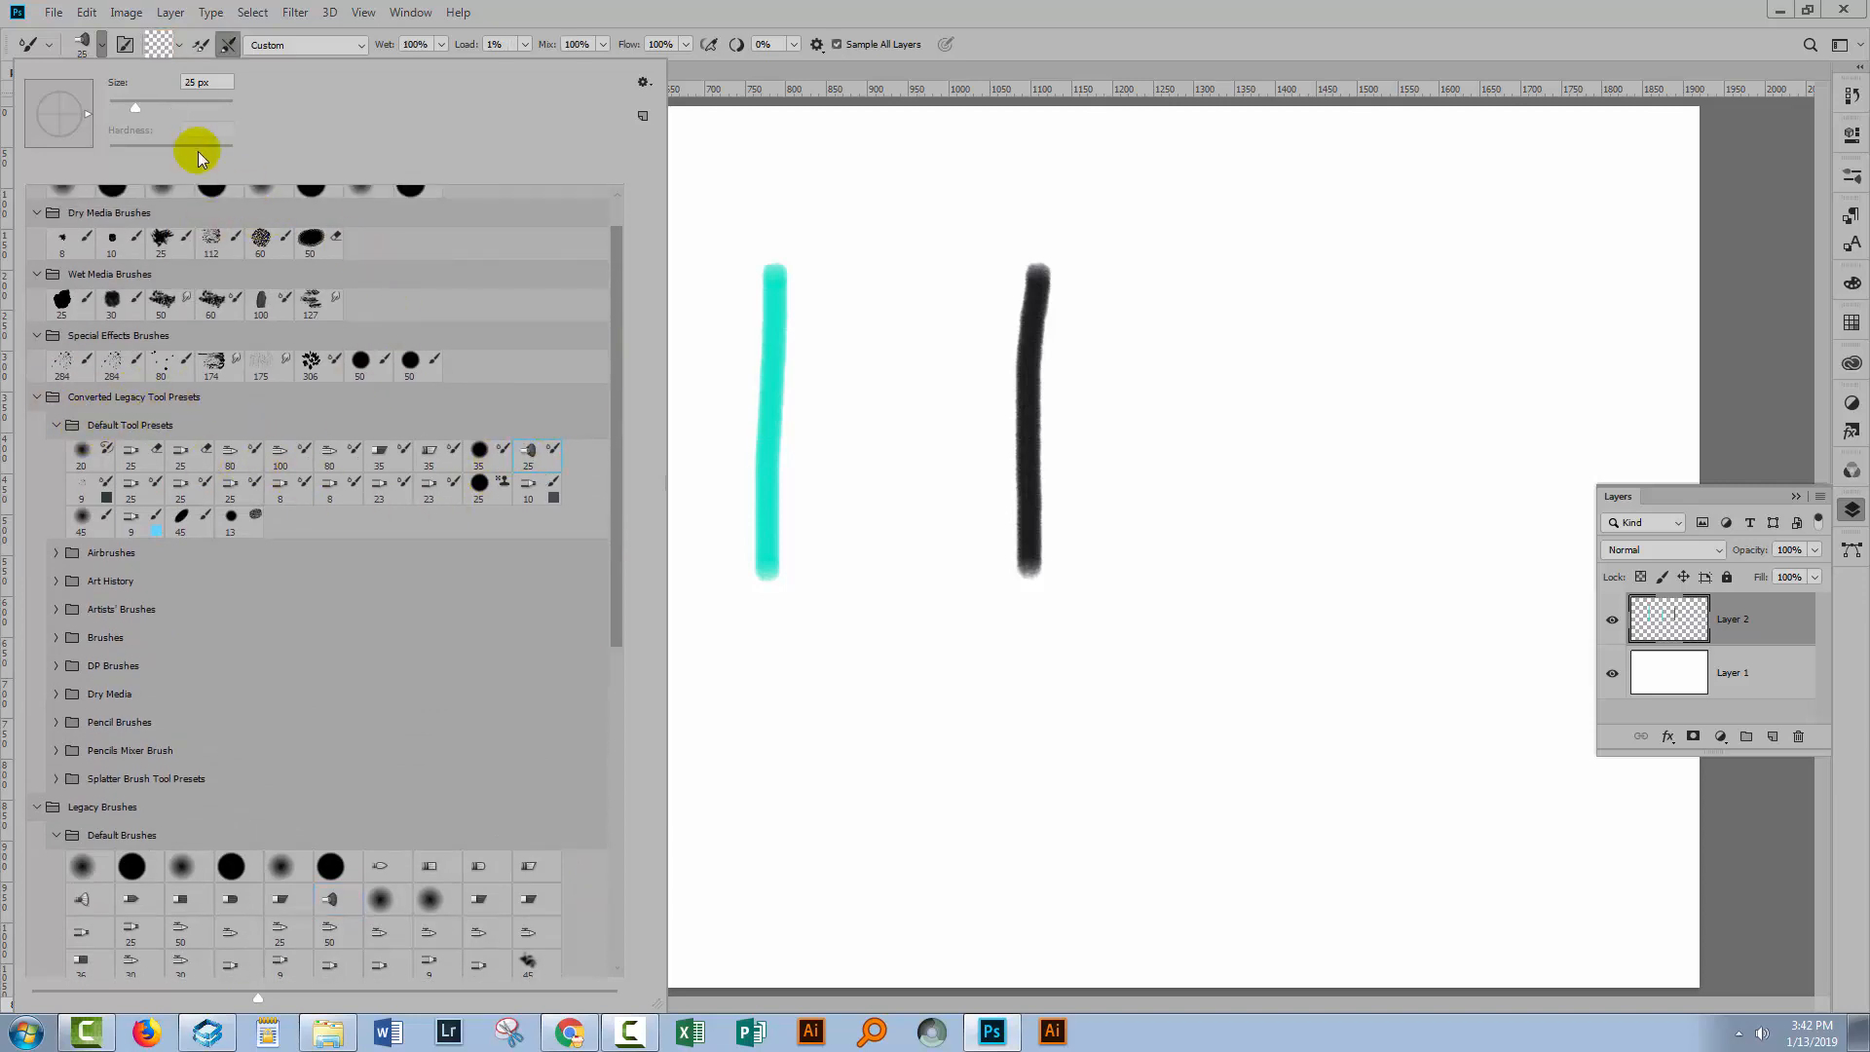
pyautogui.click(1030, 34)
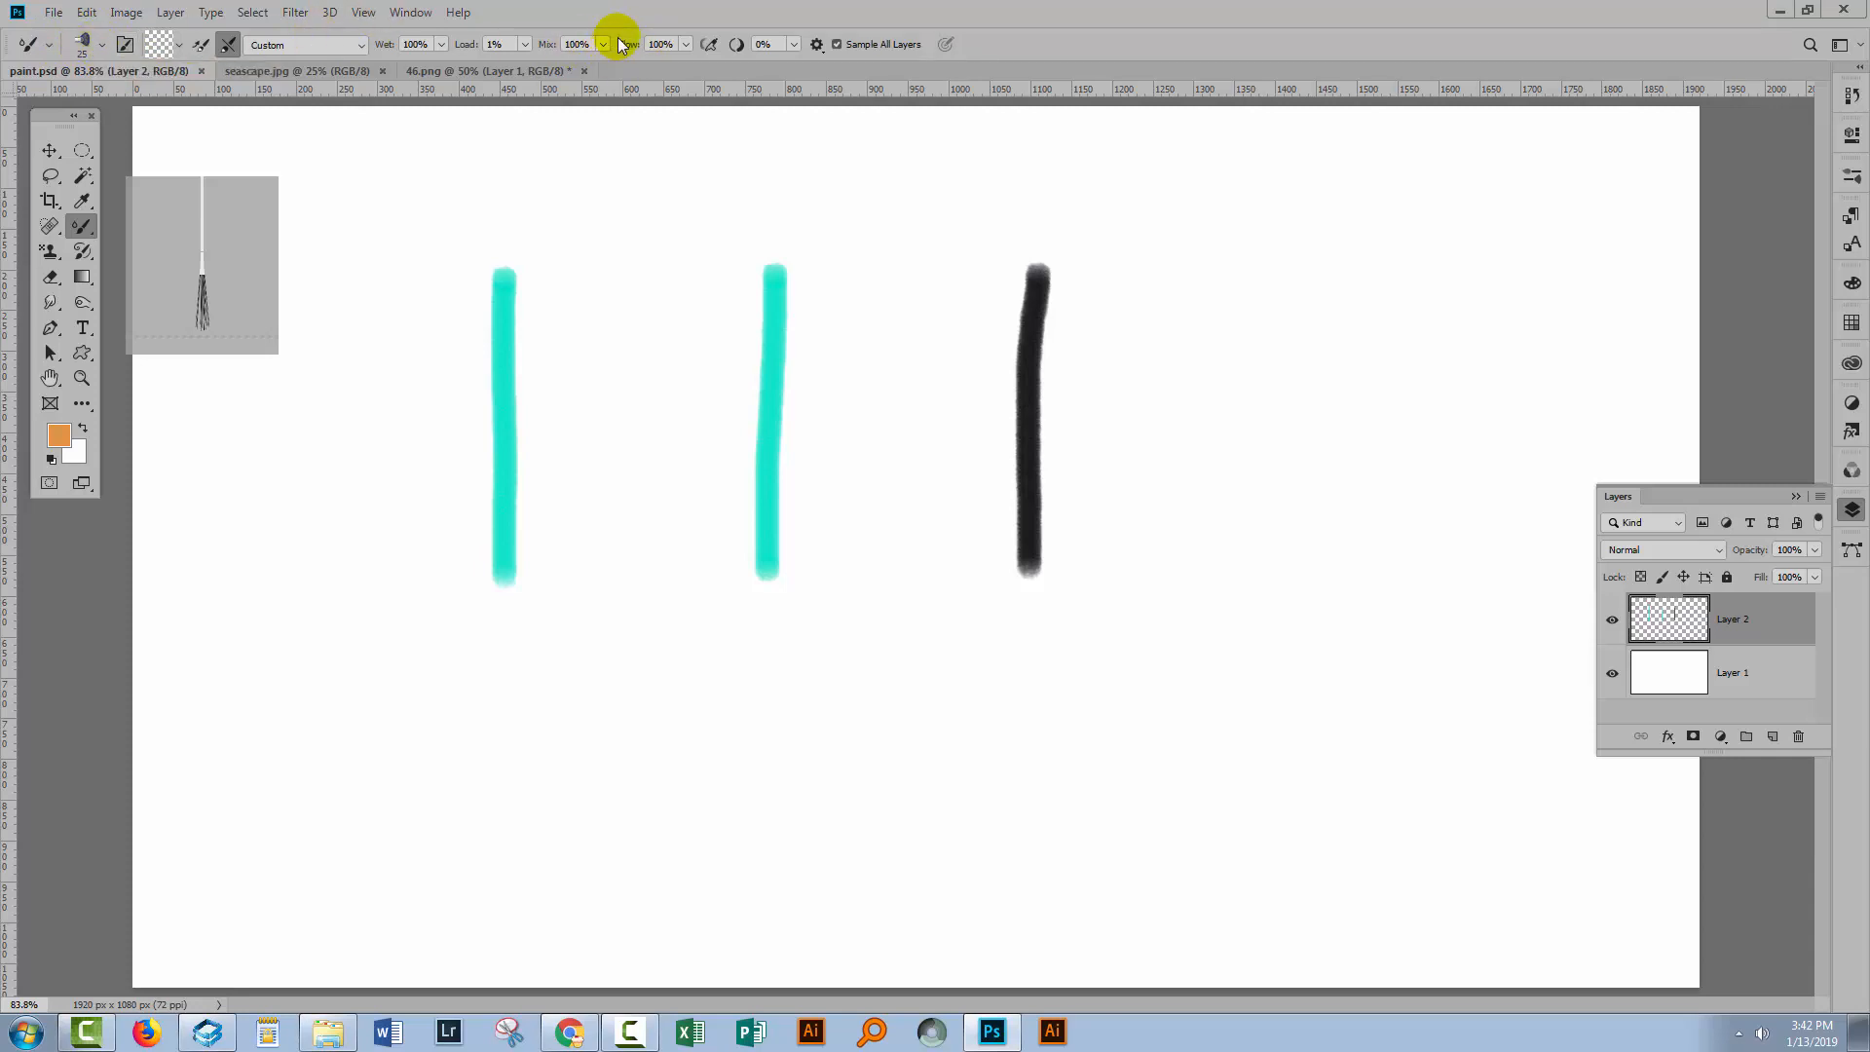
# Toggle the Brush Settings panel to inspect the bristle qualities of the current brush.
pyautogui.click(125, 44)
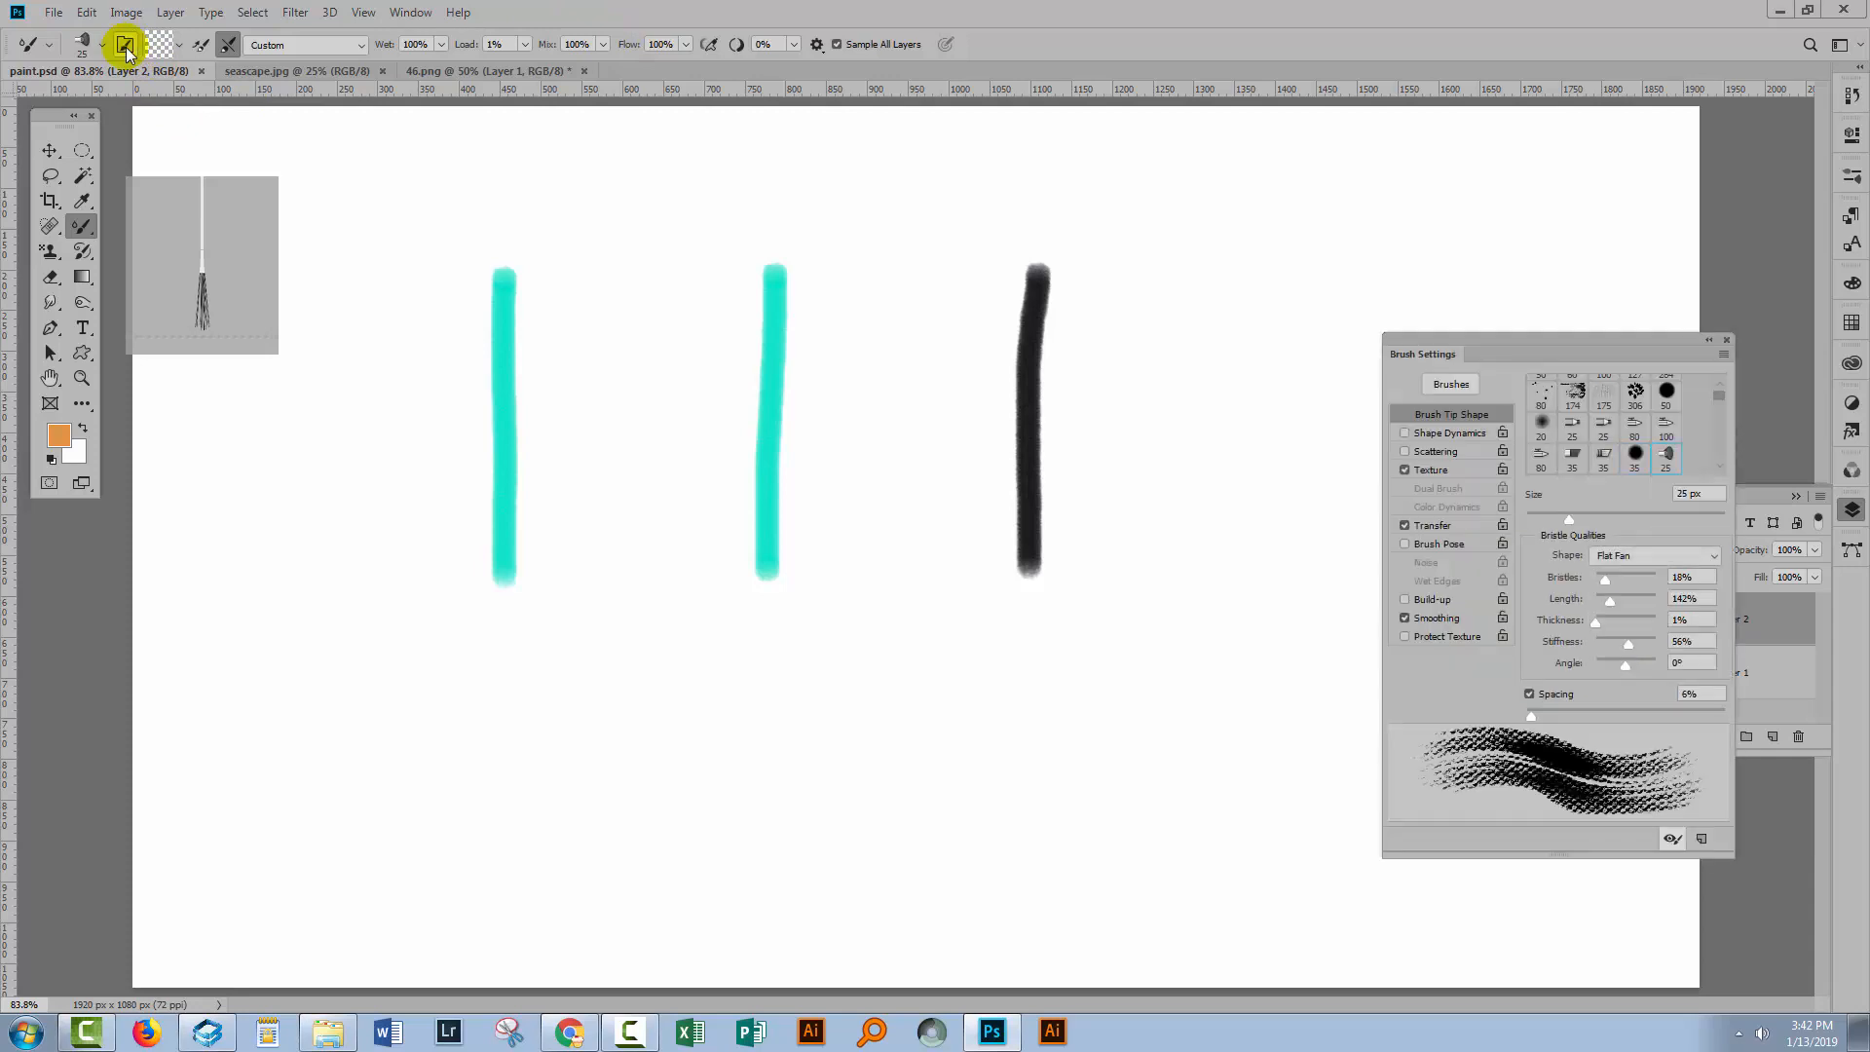
pyautogui.click(125, 45)
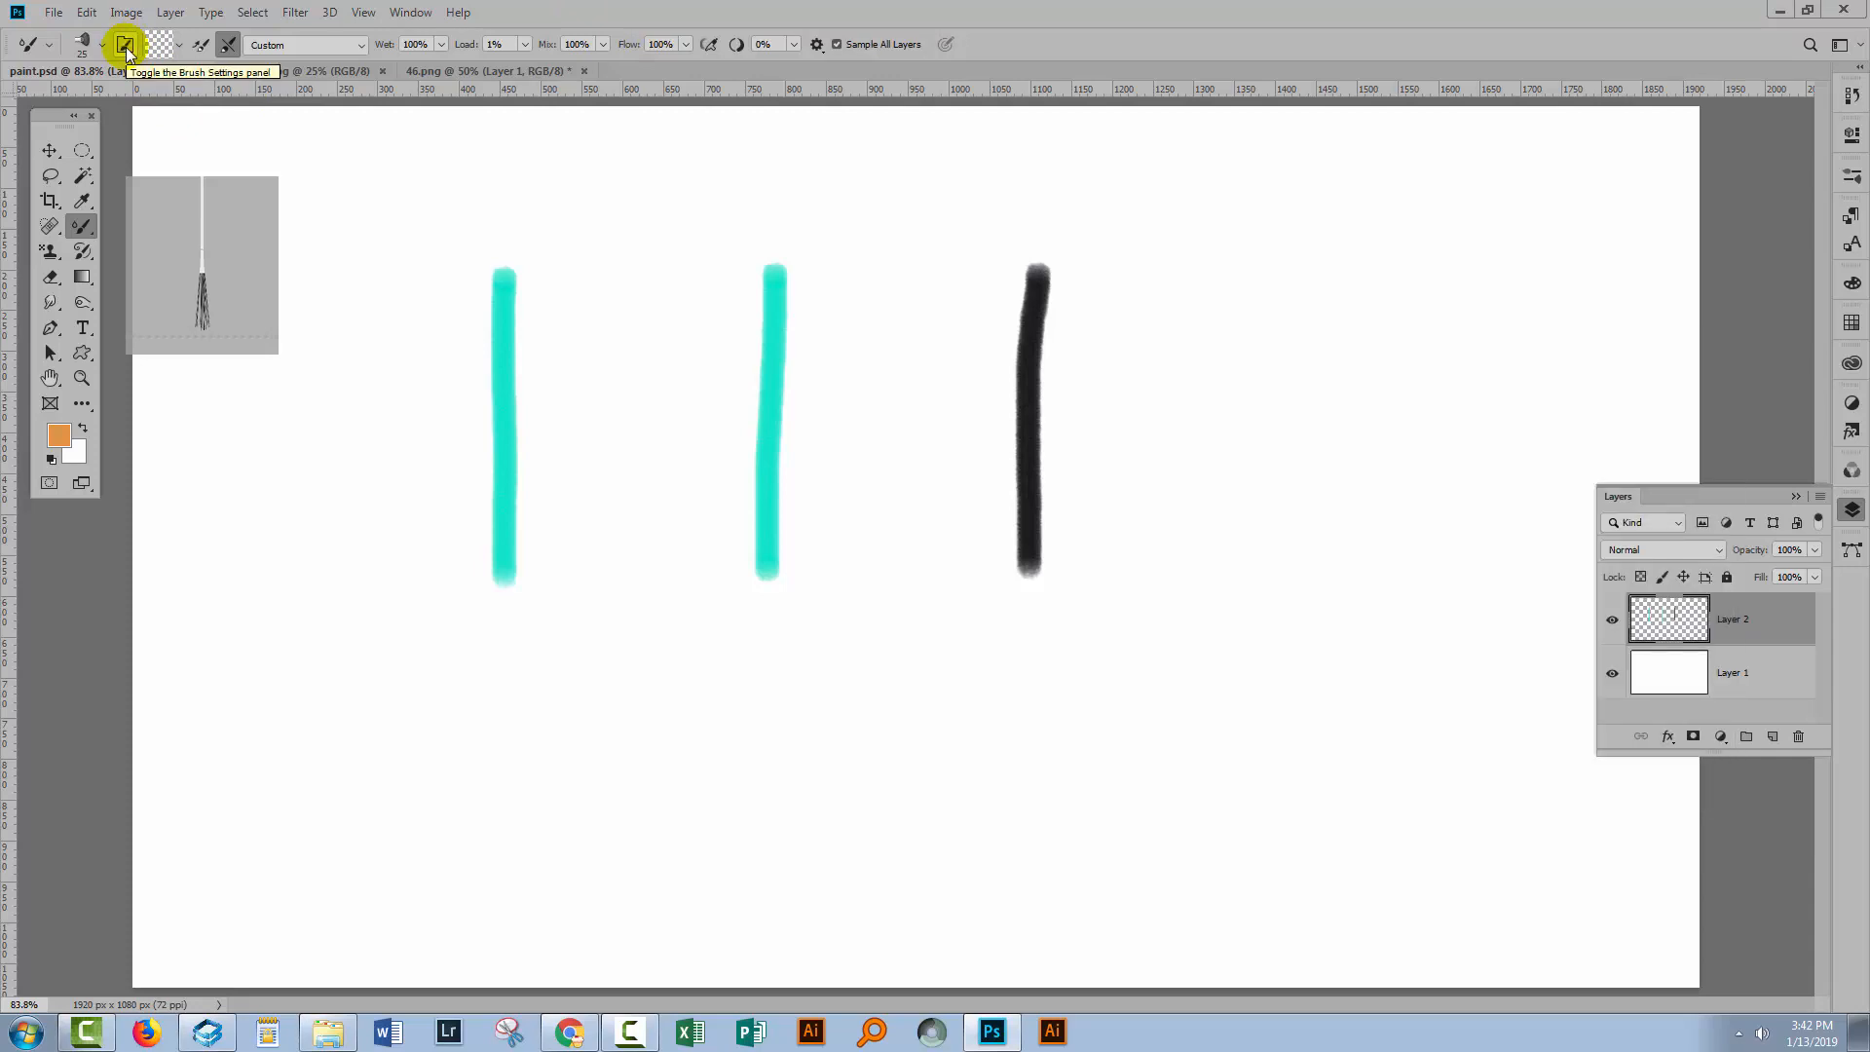
pyautogui.click(124, 45)
pyautogui.click(124, 44)
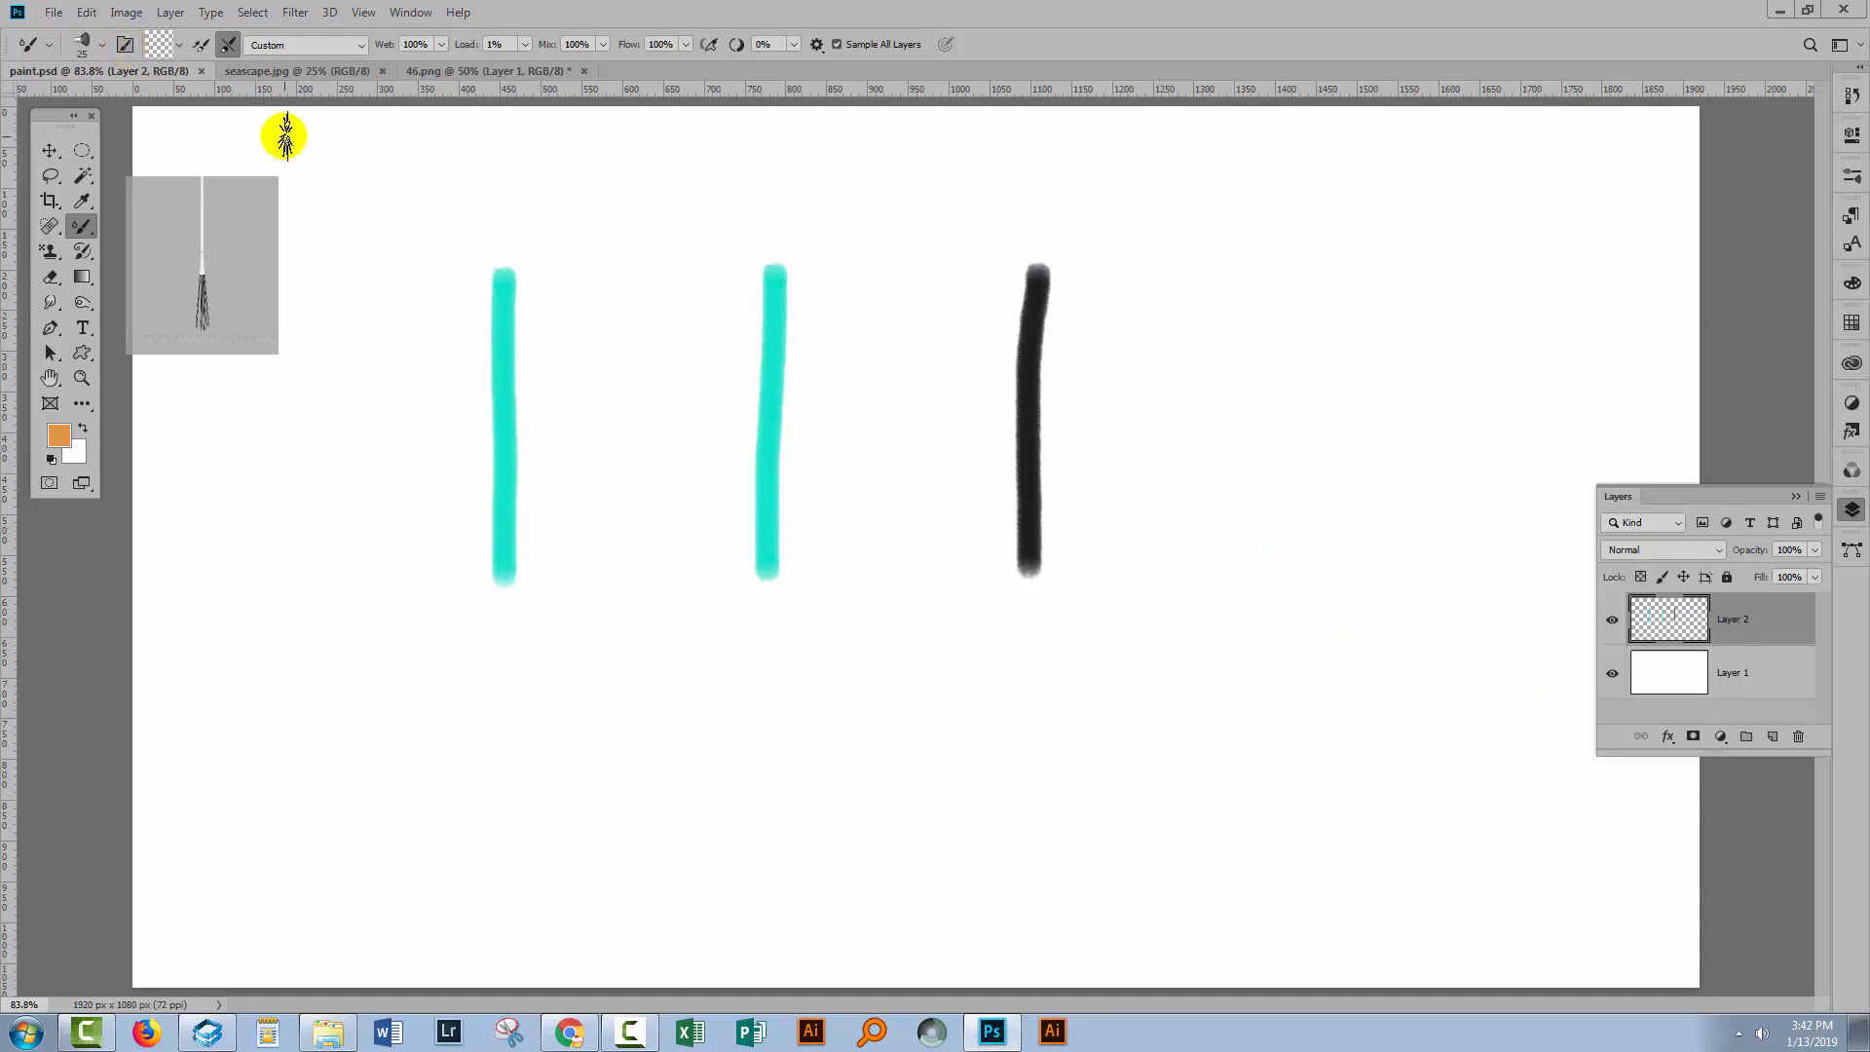
# Set the reservoir option to Load Brush and pick a red mixer brush colour, #ee144c.
pyautogui.click(180, 51)
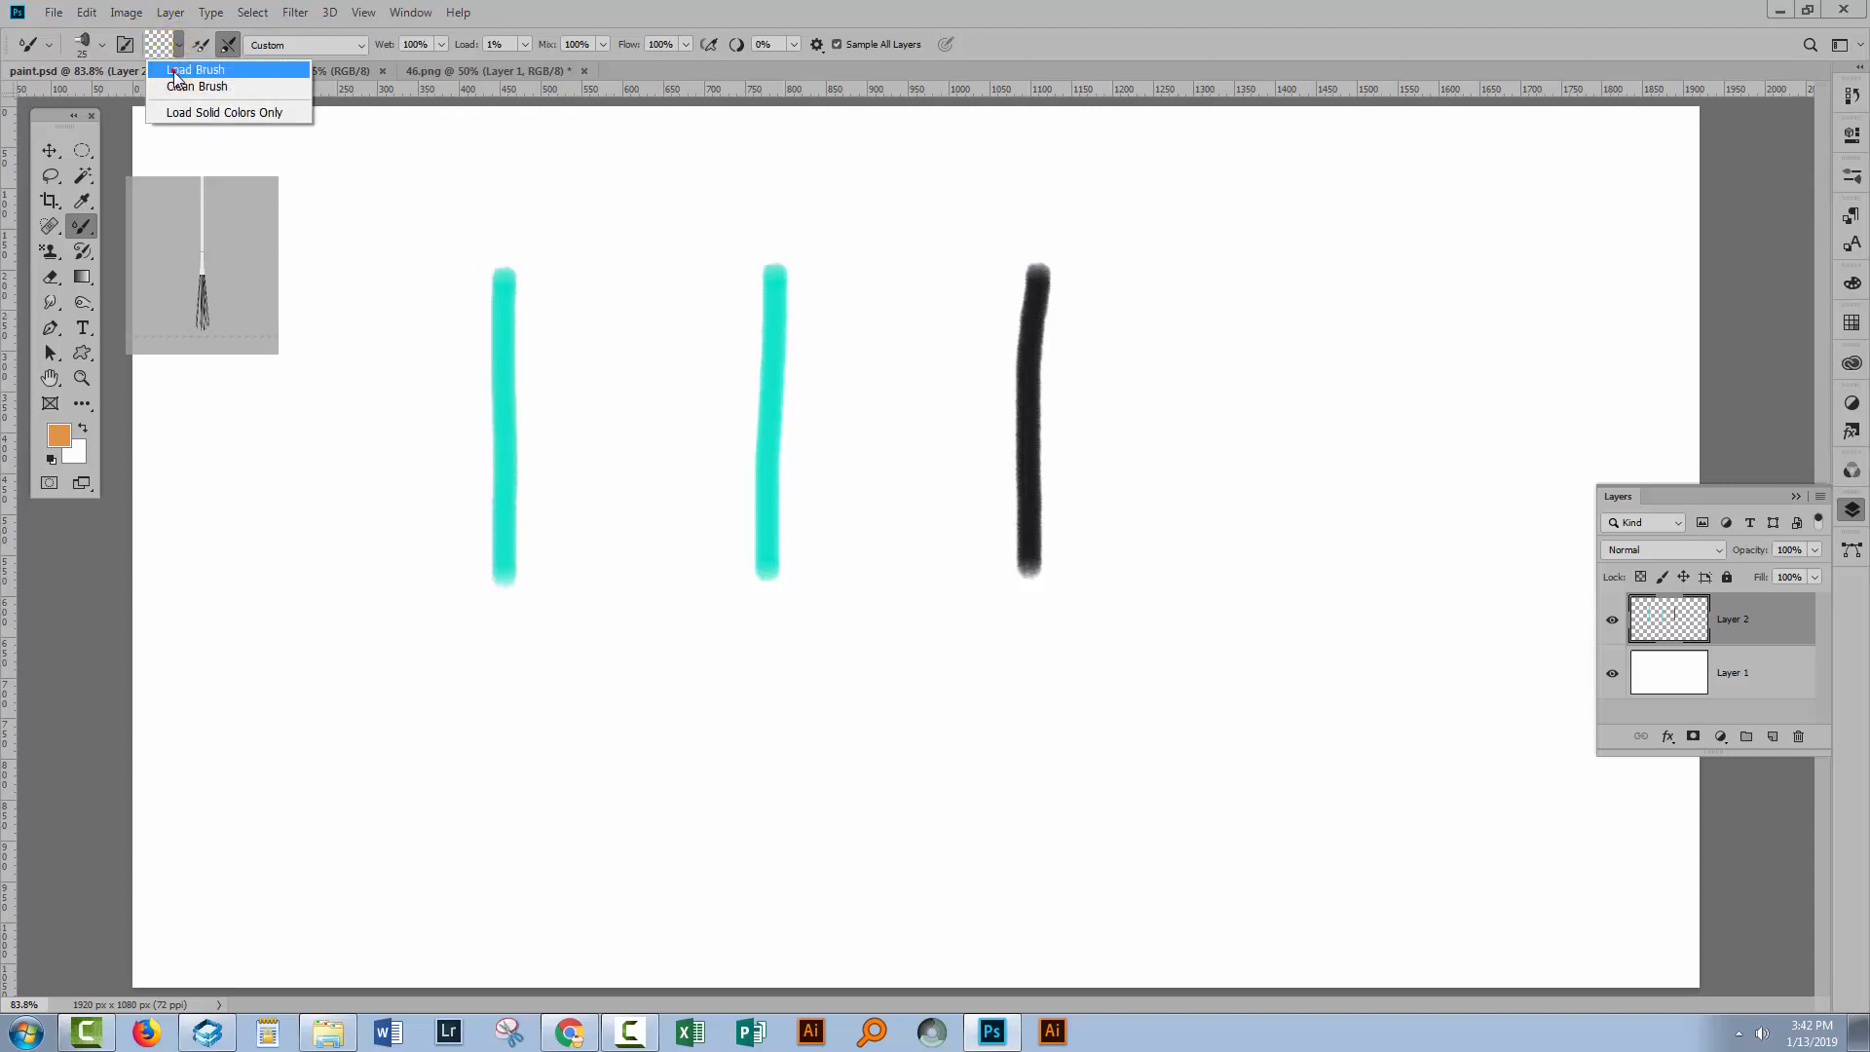
pyautogui.click(173, 70)
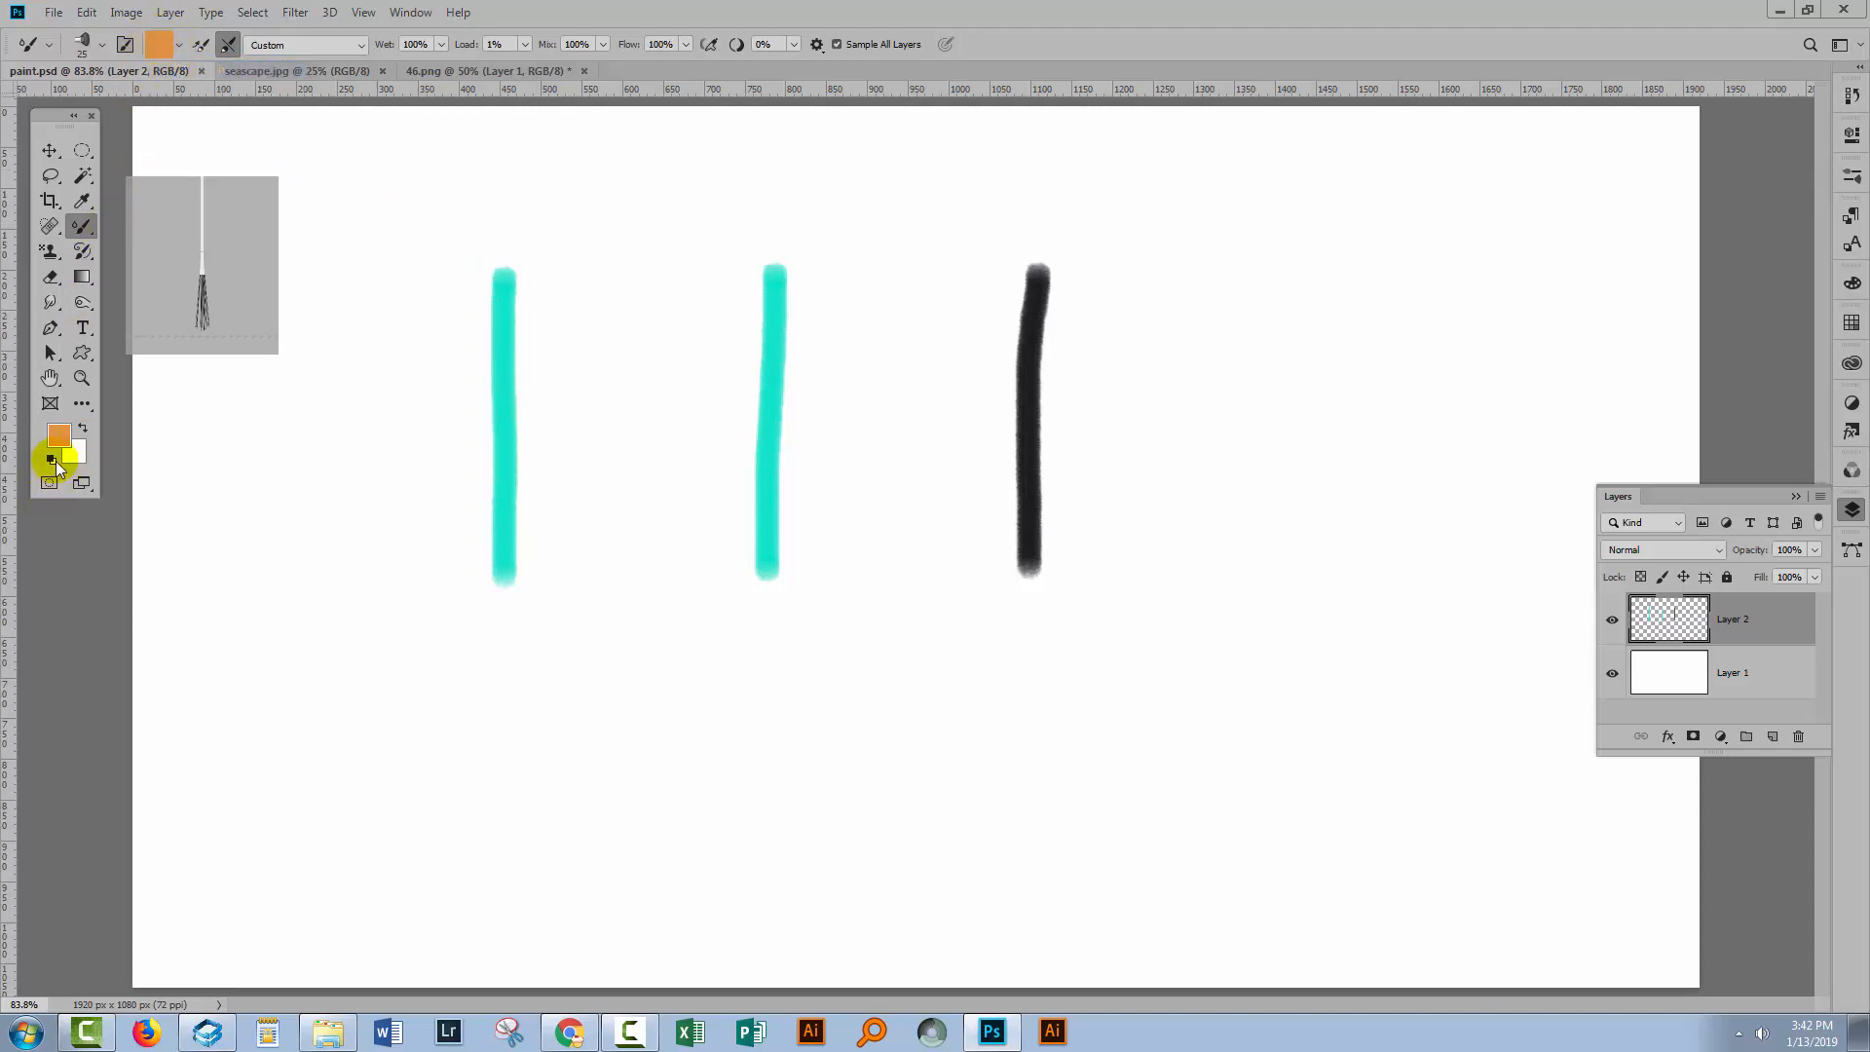
pyautogui.click(150, 43)
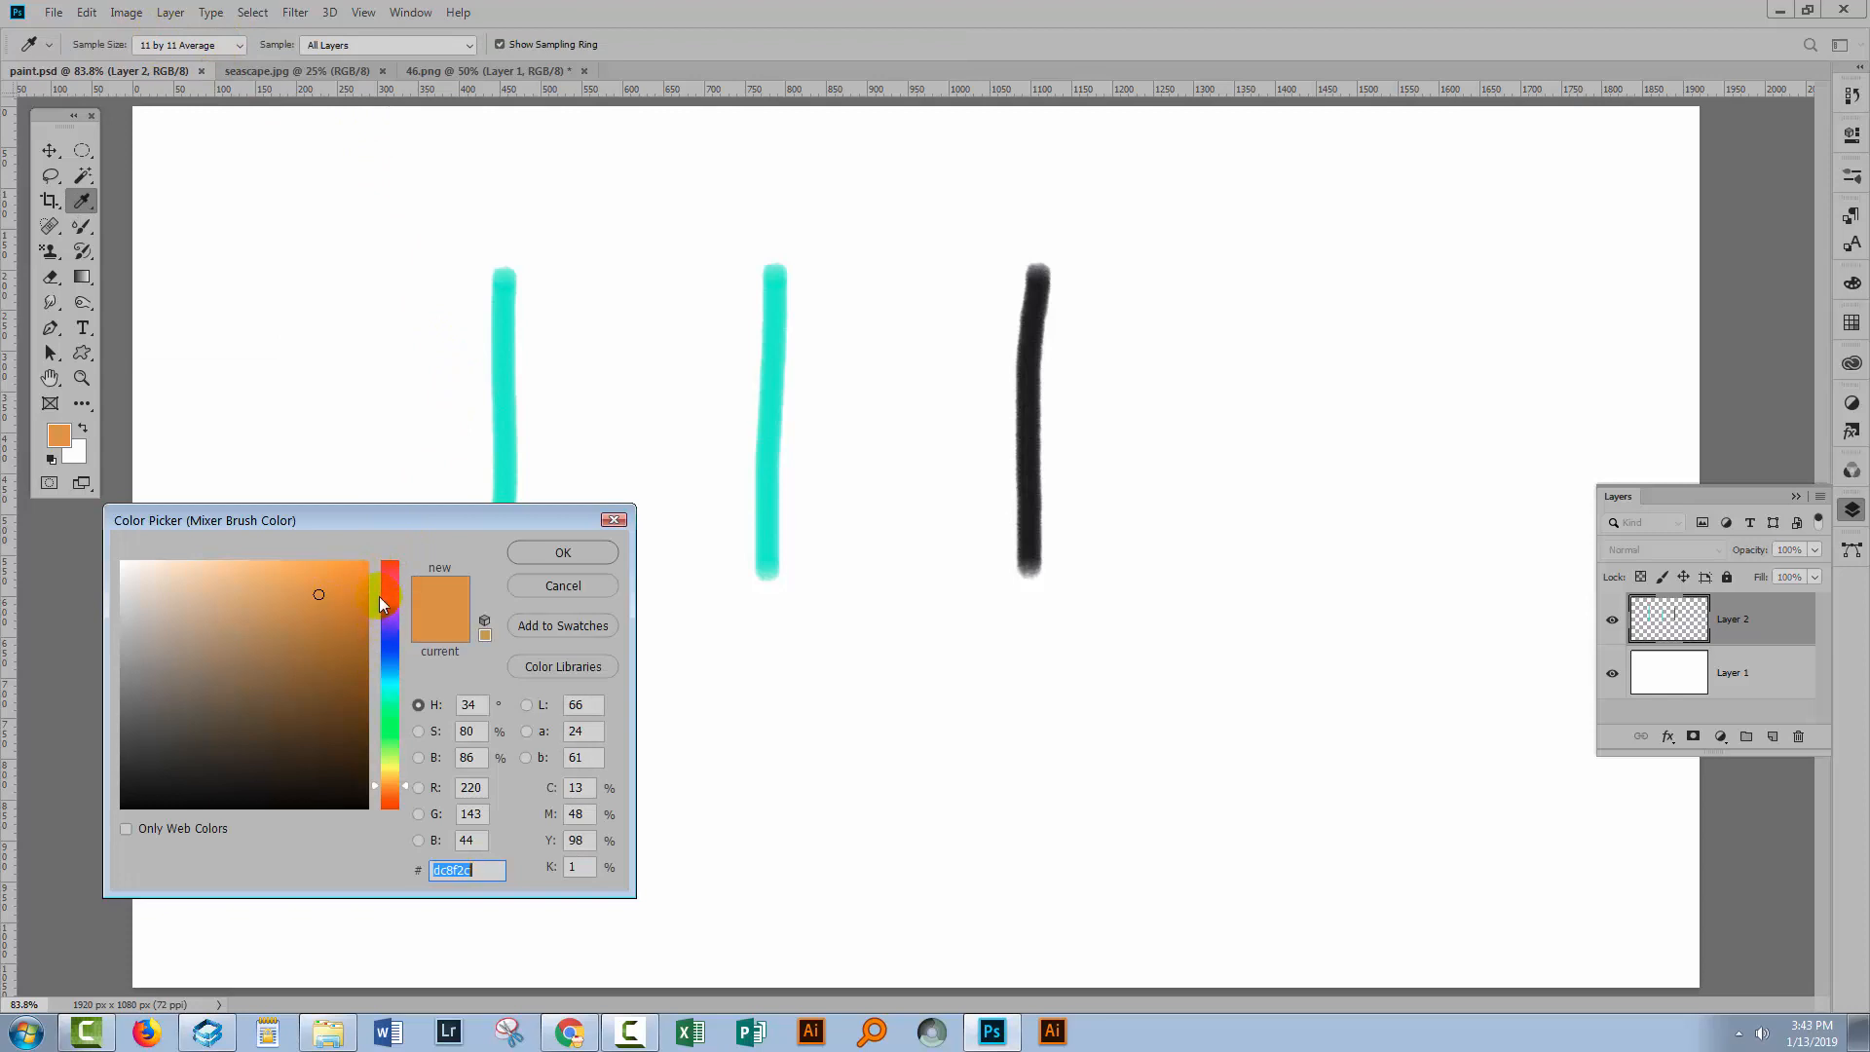
pyautogui.click(389, 570)
pyautogui.click(348, 577)
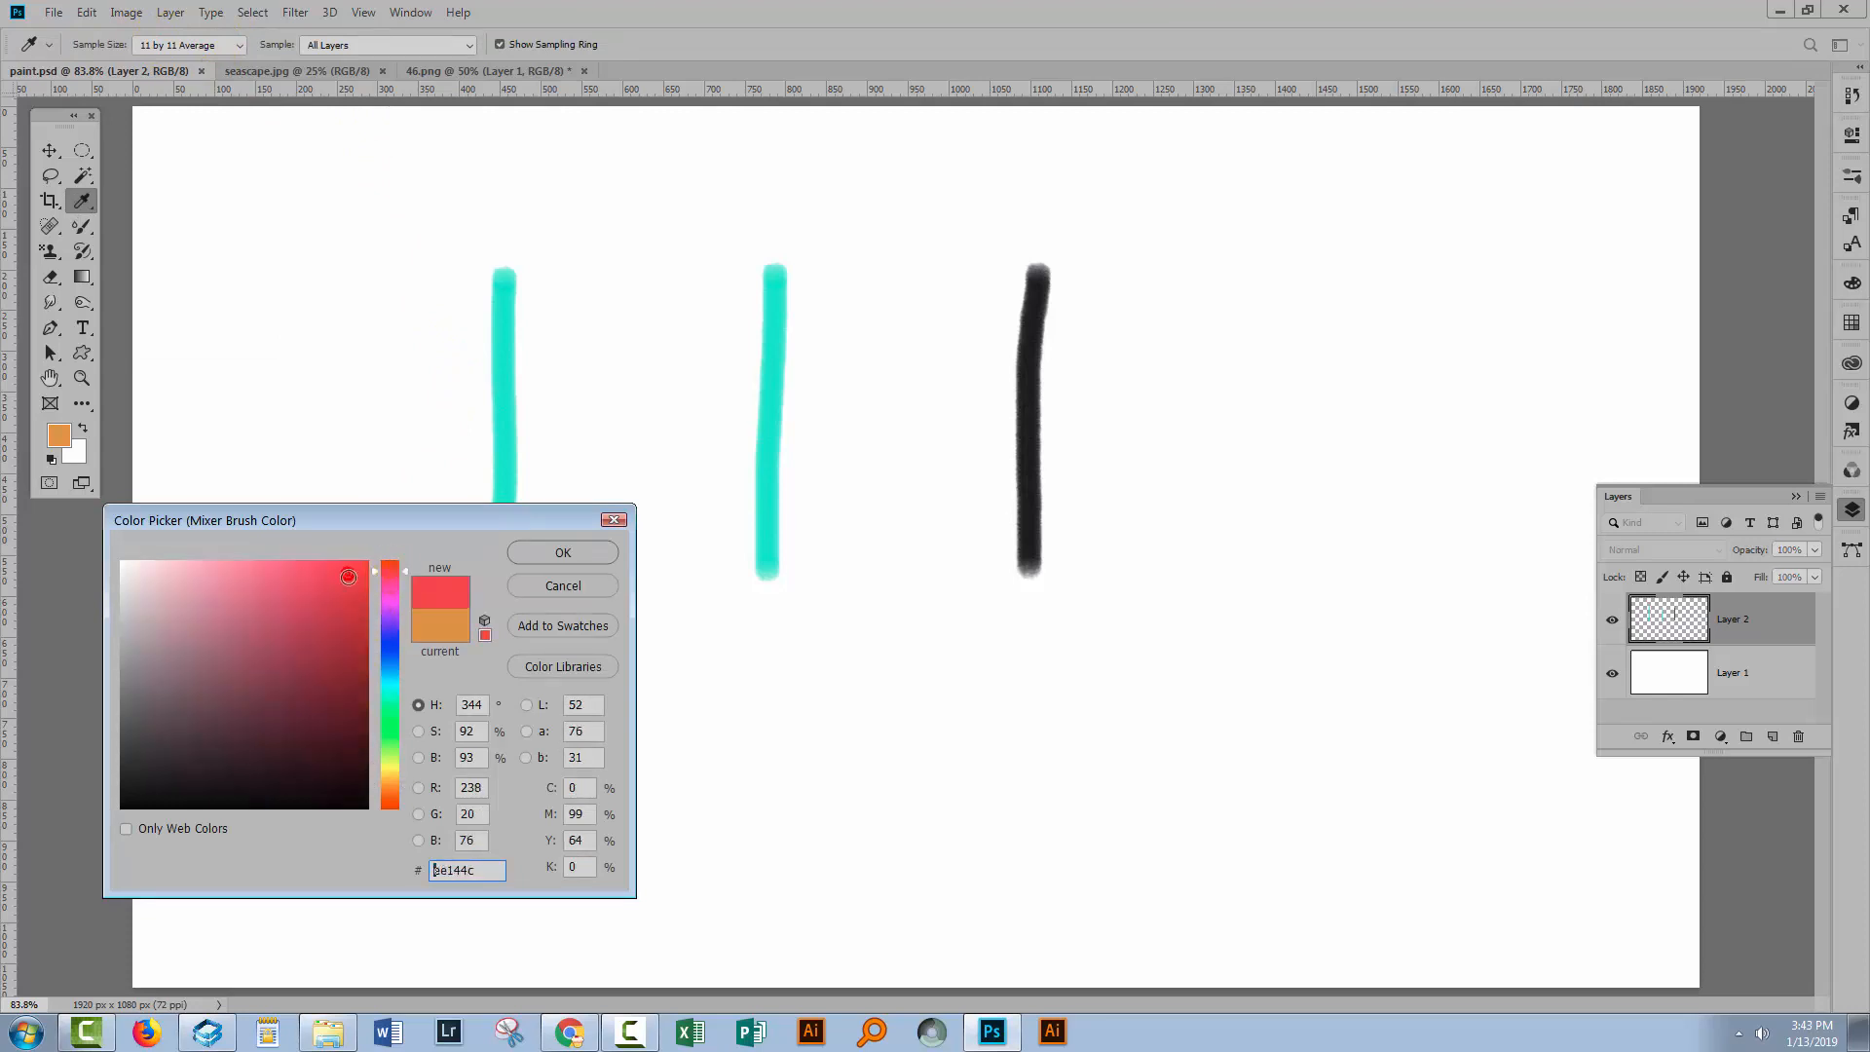
pyautogui.click(535, 552)
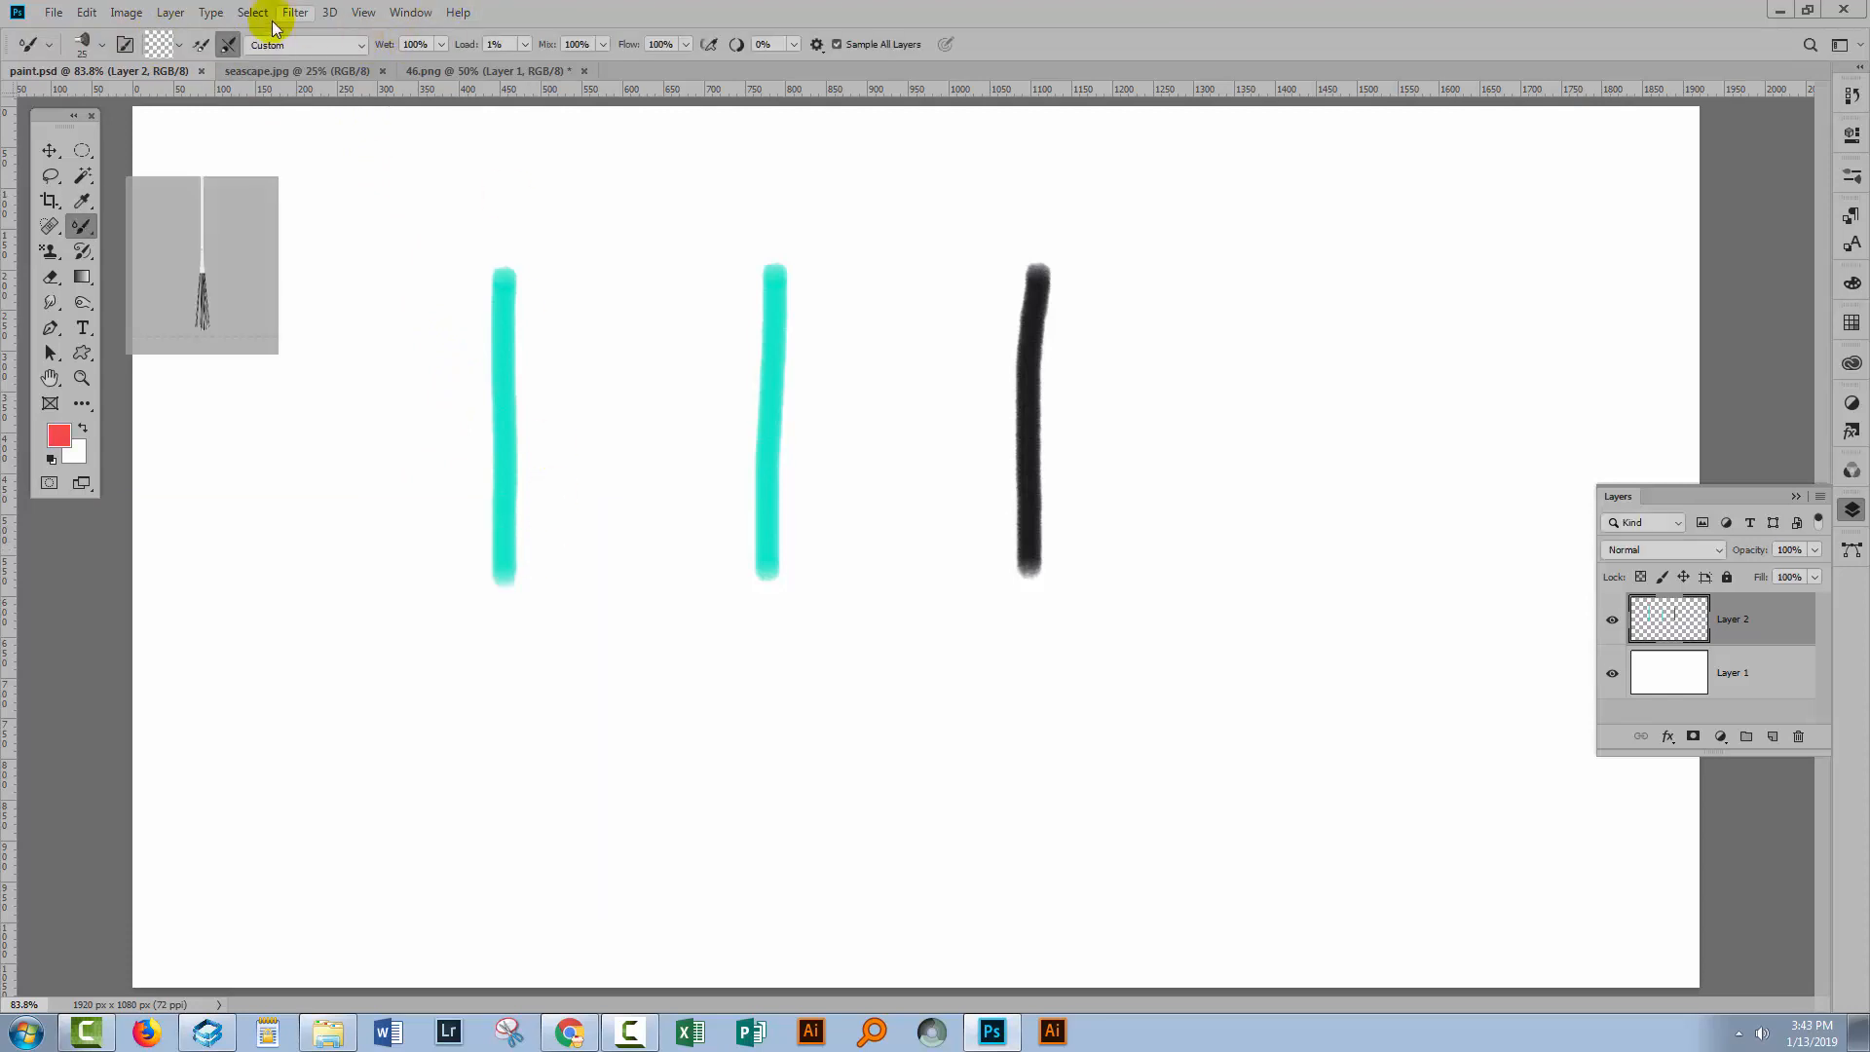
# Load the brush with the red colour.
pyautogui.click(185, 46)
pyautogui.click(195, 67)
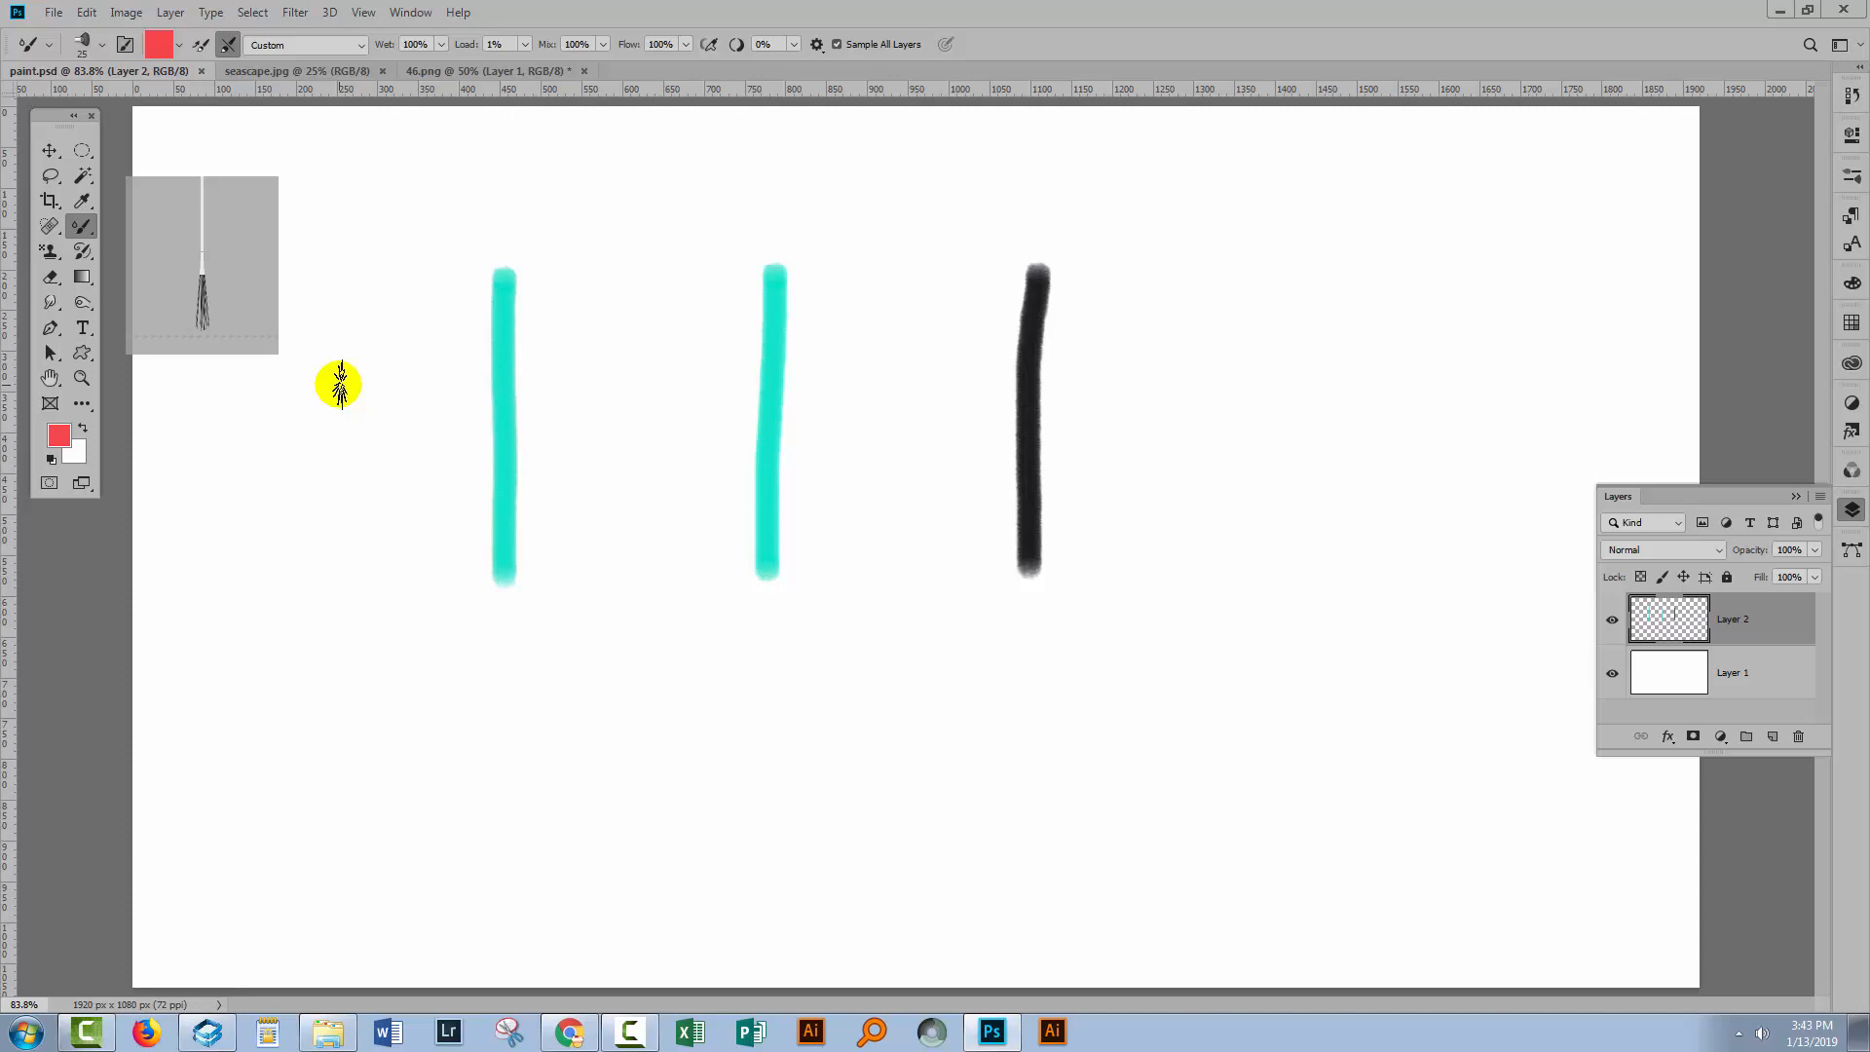
# Toggle the options to load and to clean the brush after each stroke.
pyautogui.click(199, 46)
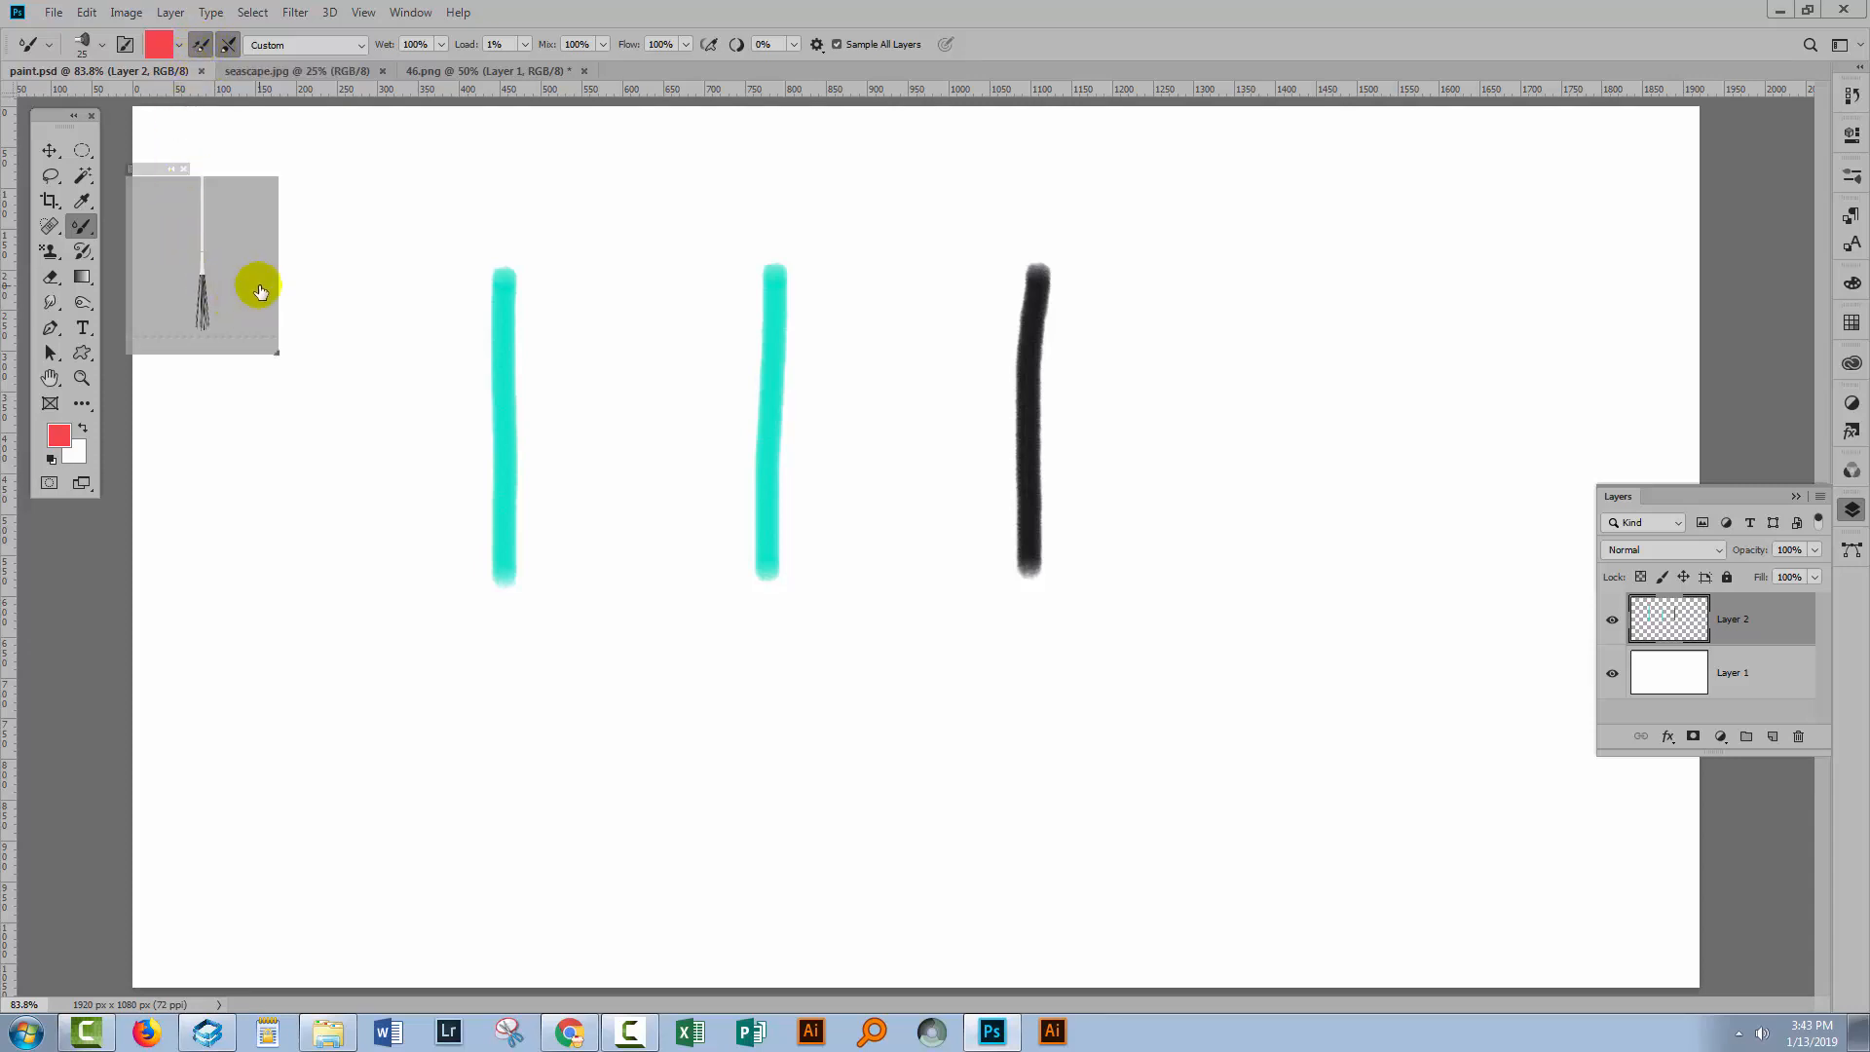
pyautogui.click(226, 45)
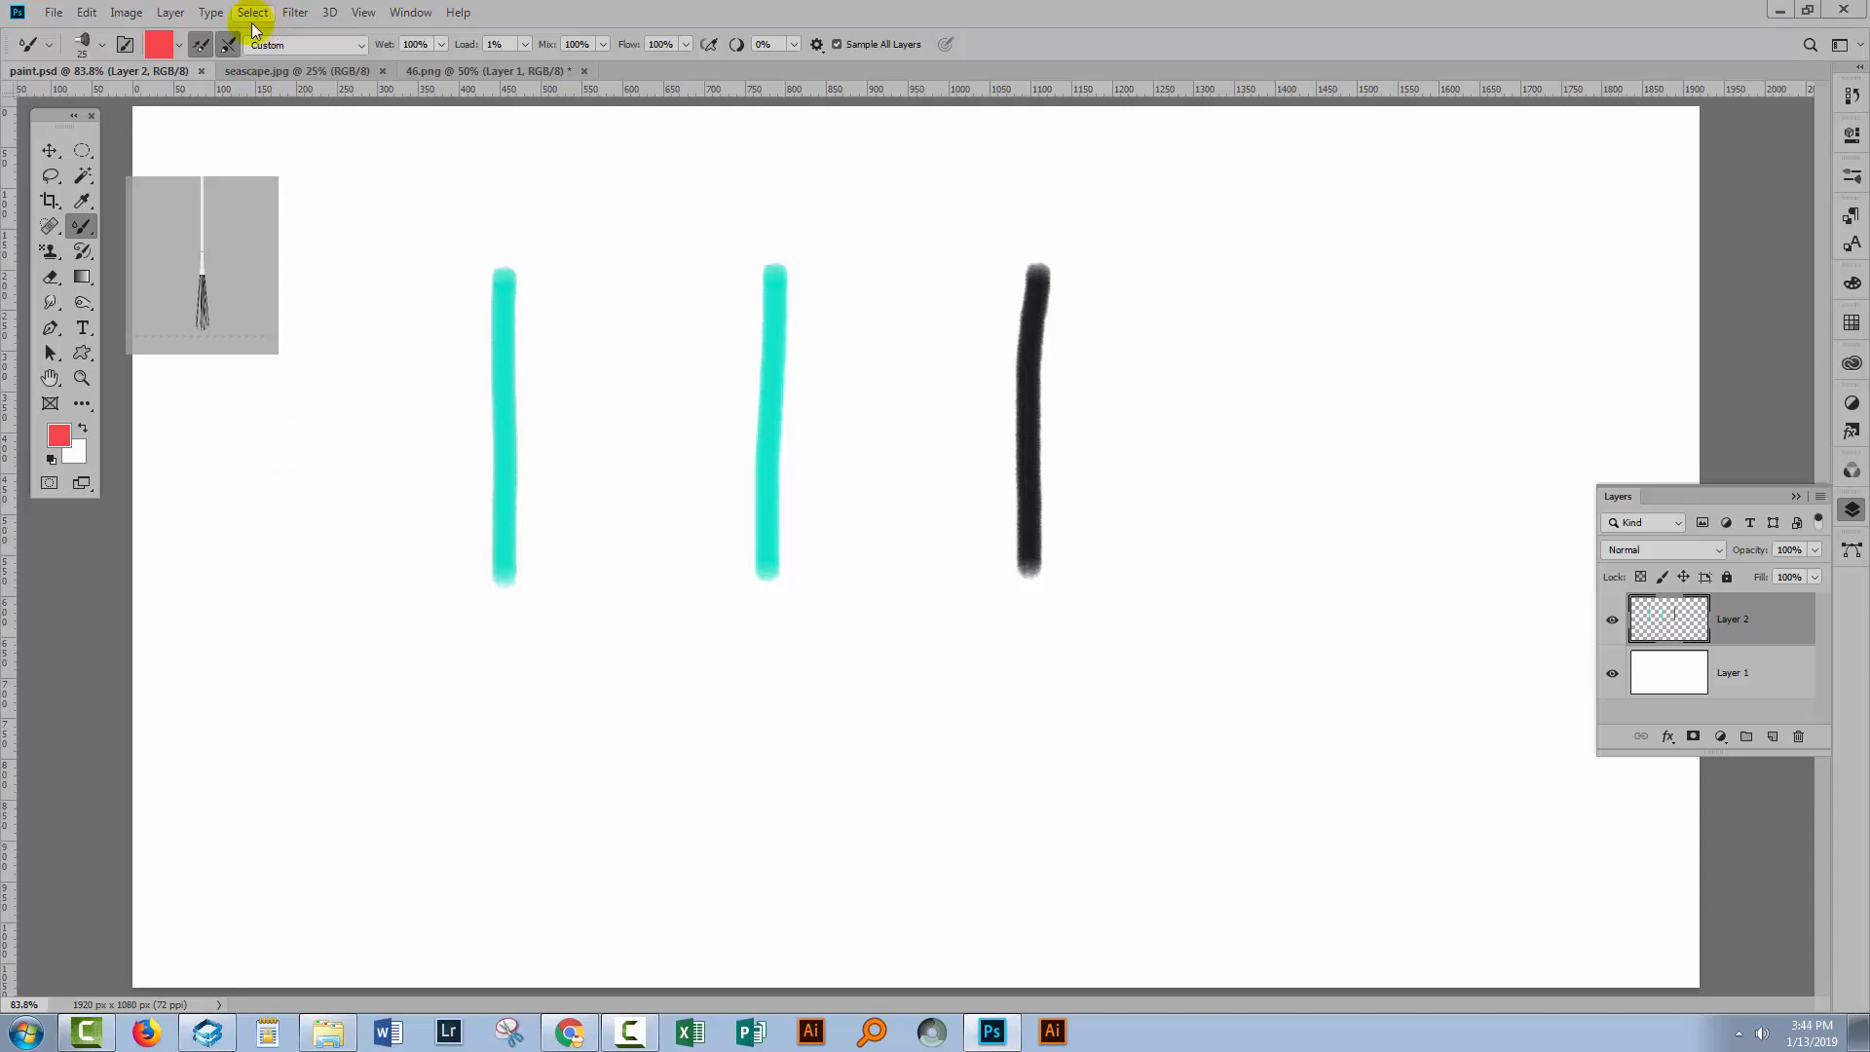
# Set the Wet amount to 0% and paint a long looping red stroke across the lower canvas.
pyautogui.click(229, 44)
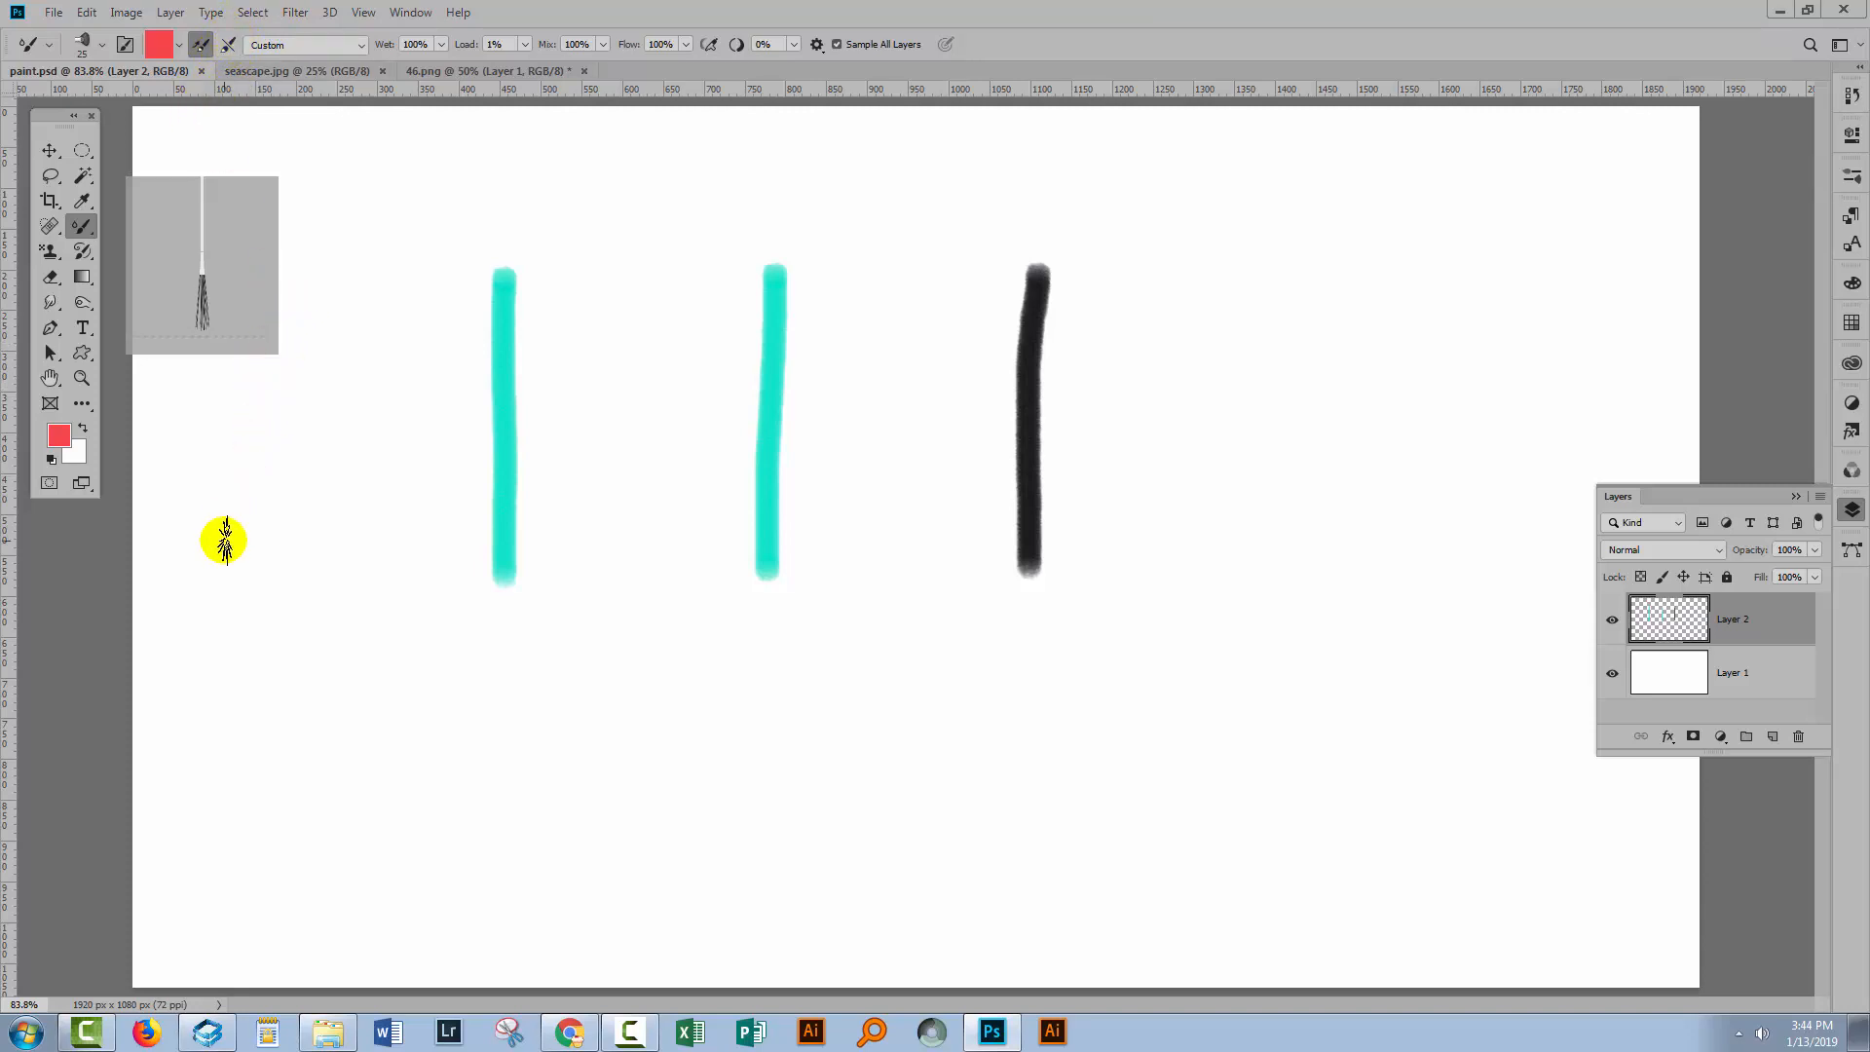
pyautogui.click(360, 47)
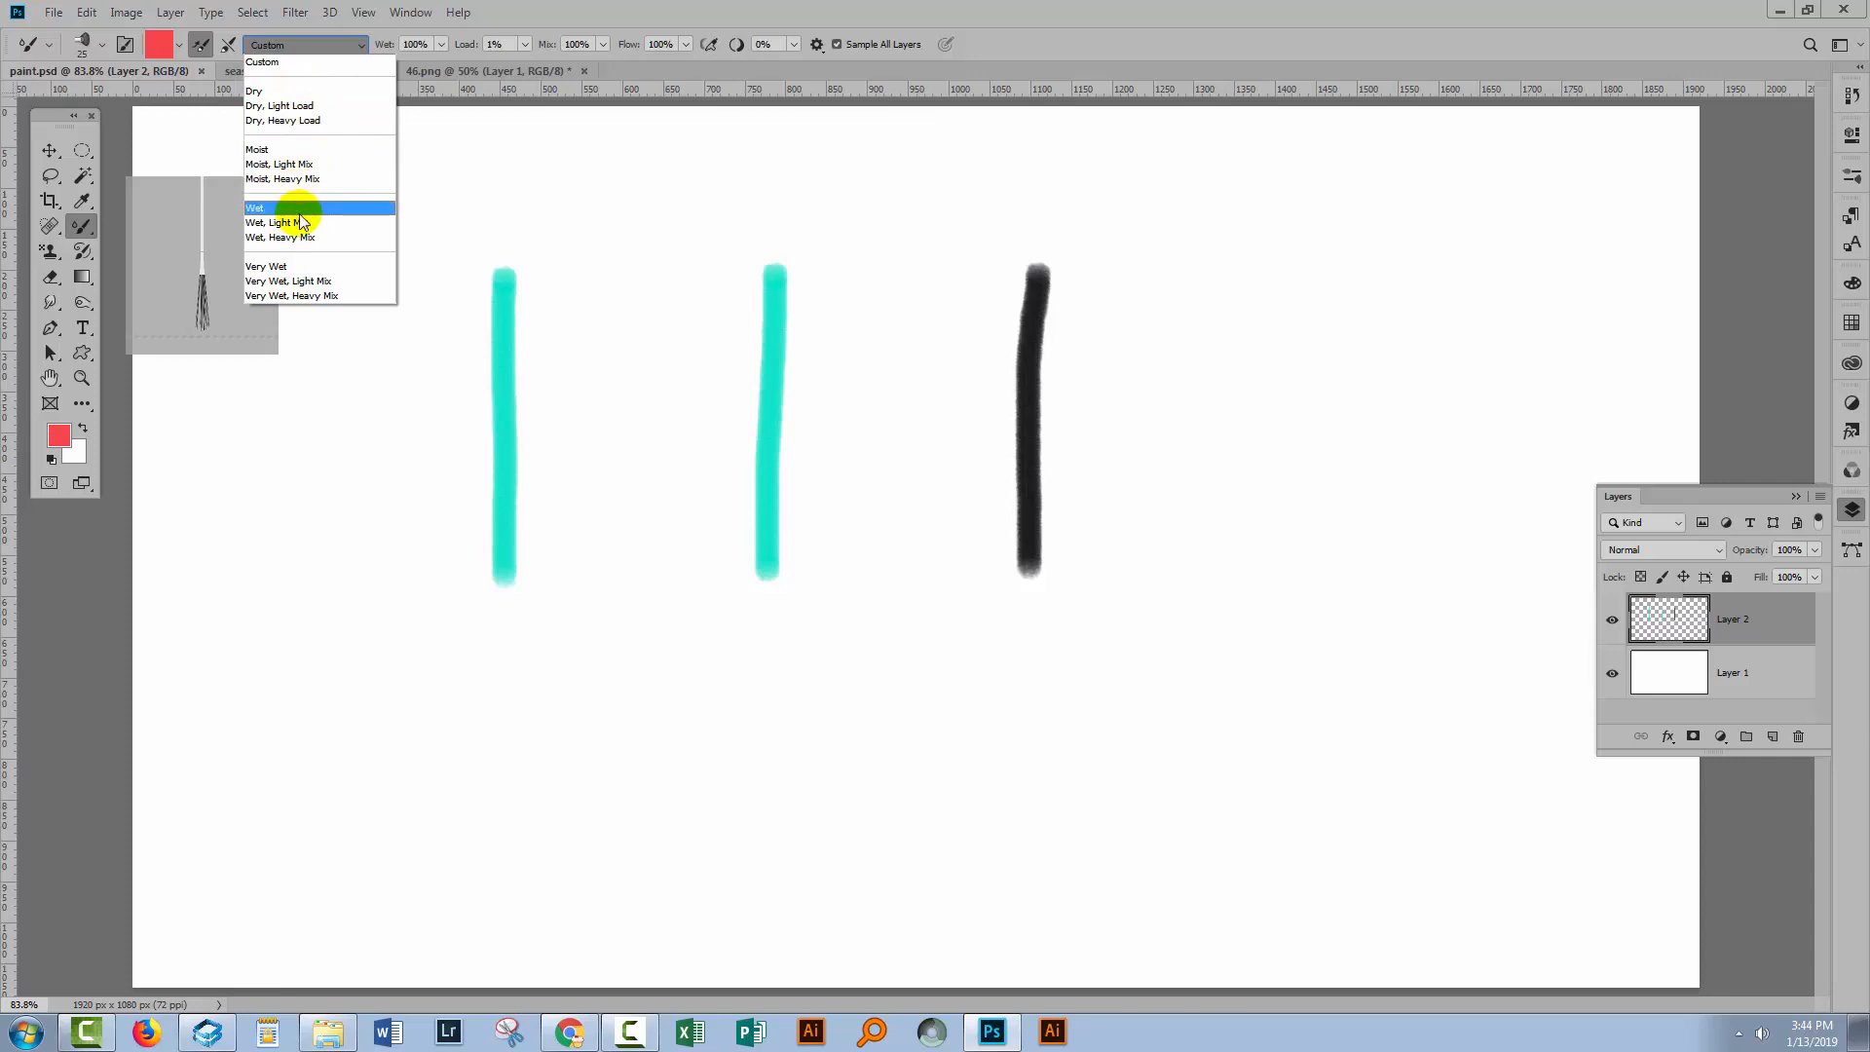
pyautogui.click(523, 9)
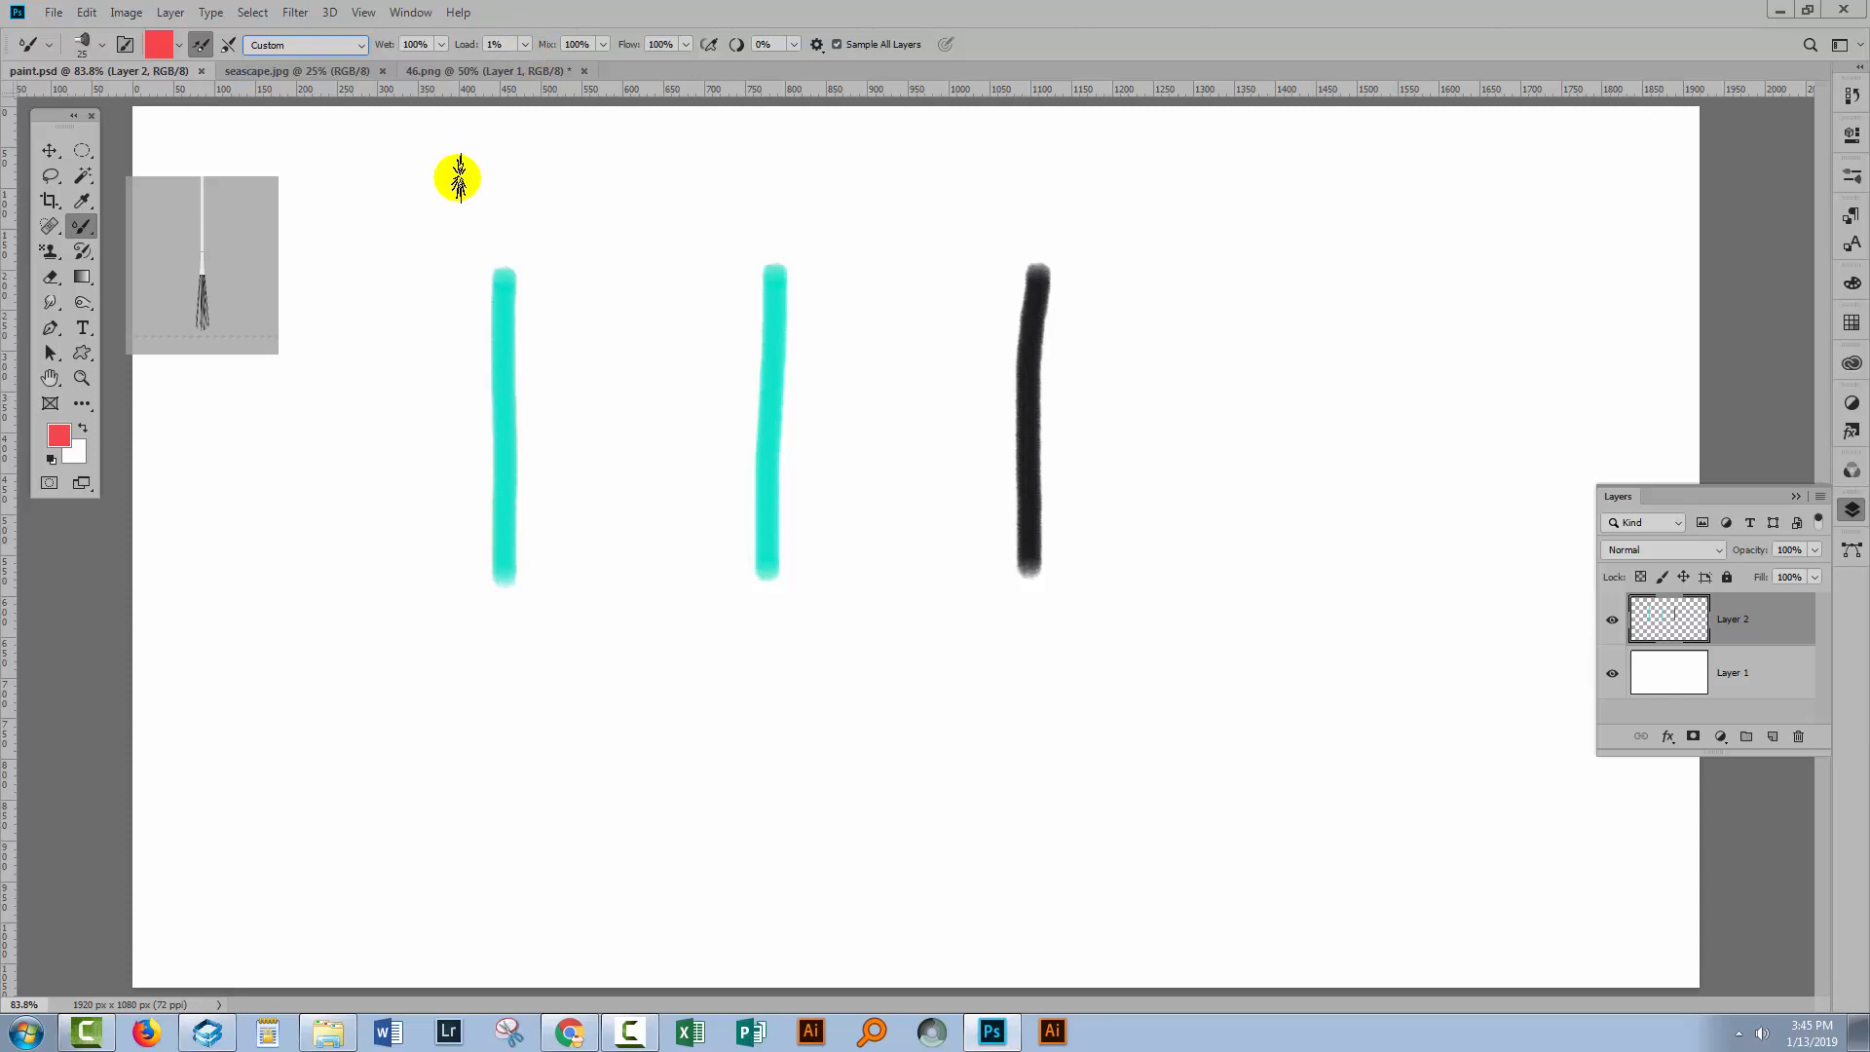
pyautogui.click(441, 45)
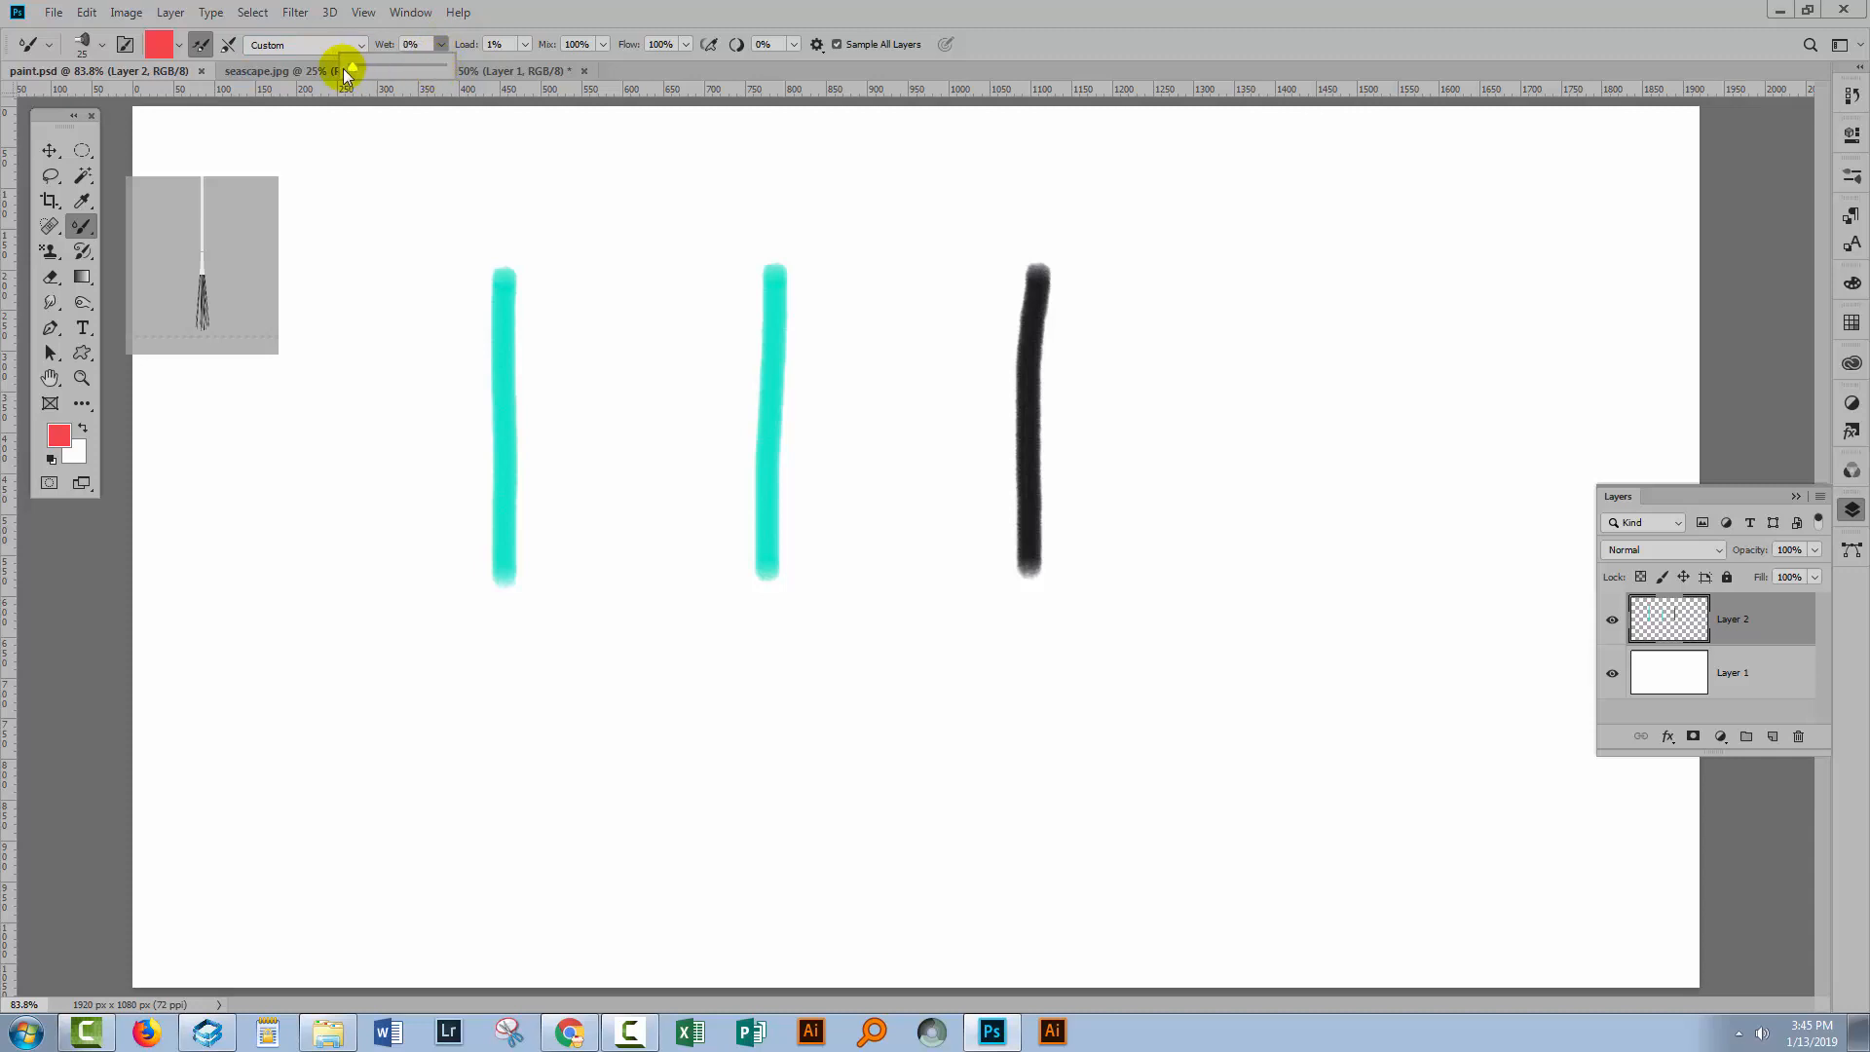
pyautogui.moveTo(344, 70); pyautogui.dragTo(294, 95)
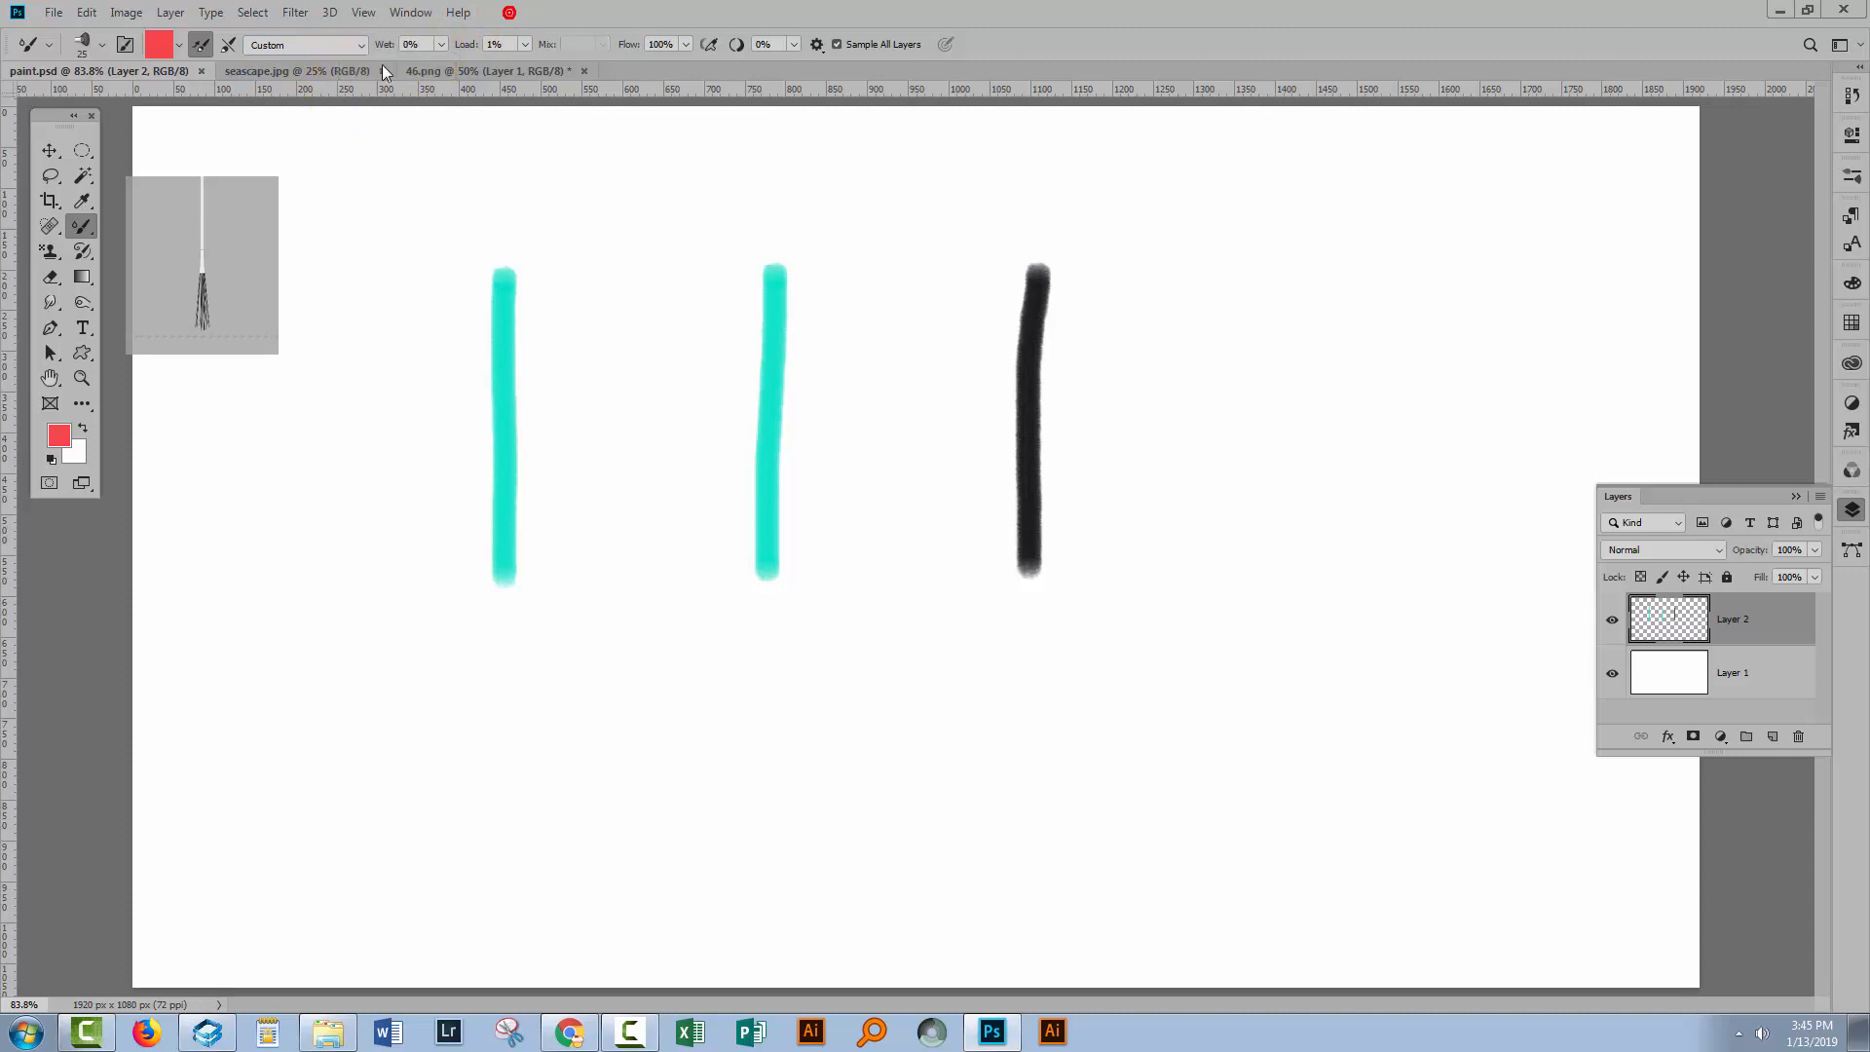
pyautogui.click(414, 45)
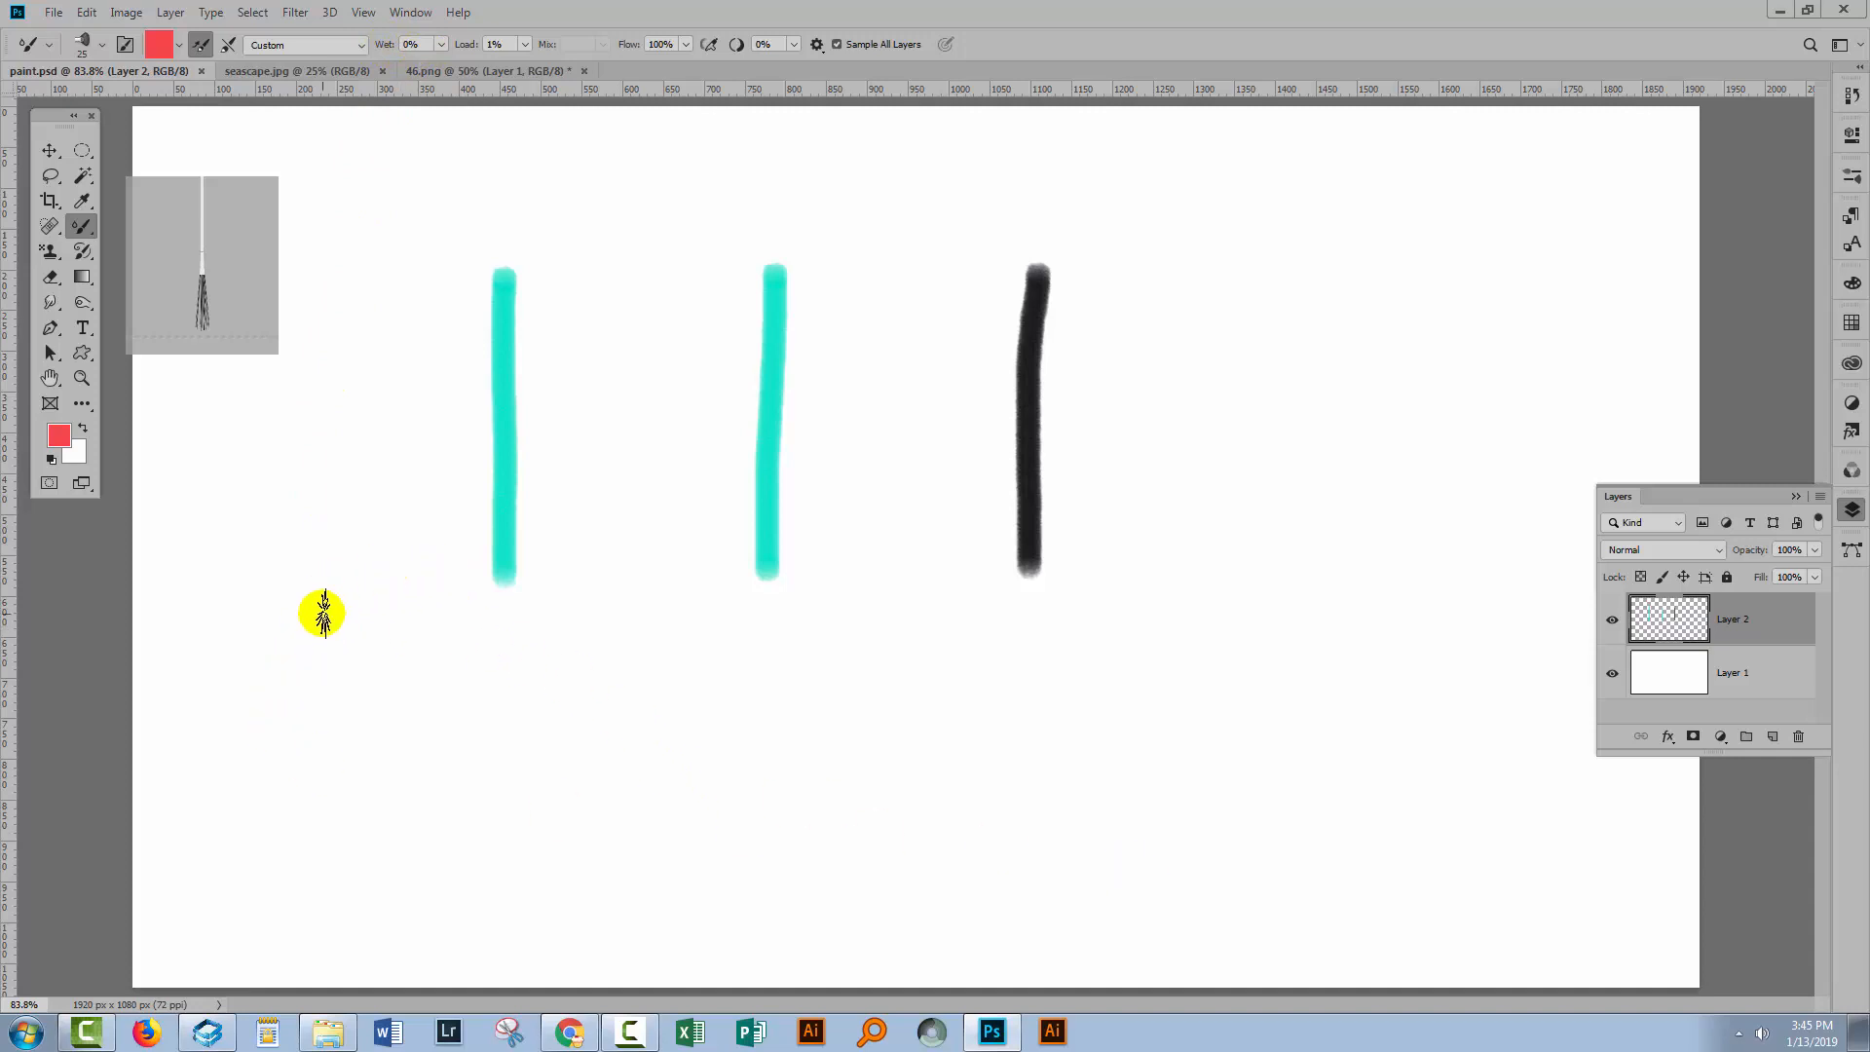
pyautogui.moveTo(256, 704)
pyautogui.mouseDown()
pyautogui.moveTo(400, 687)
pyautogui.moveTo(988, 726)
pyautogui.moveTo(1328, 793)
pyautogui.moveTo(1236, 806)
pyautogui.moveTo(727, 734)
pyautogui.moveTo(437, 734)
pyautogui.moveTo(260, 804)
pyautogui.moveTo(273, 819)
pyautogui.moveTo(735, 790)
pyautogui.moveTo(1346, 809)
pyautogui.moveTo(1362, 769)
pyautogui.mouseUp()
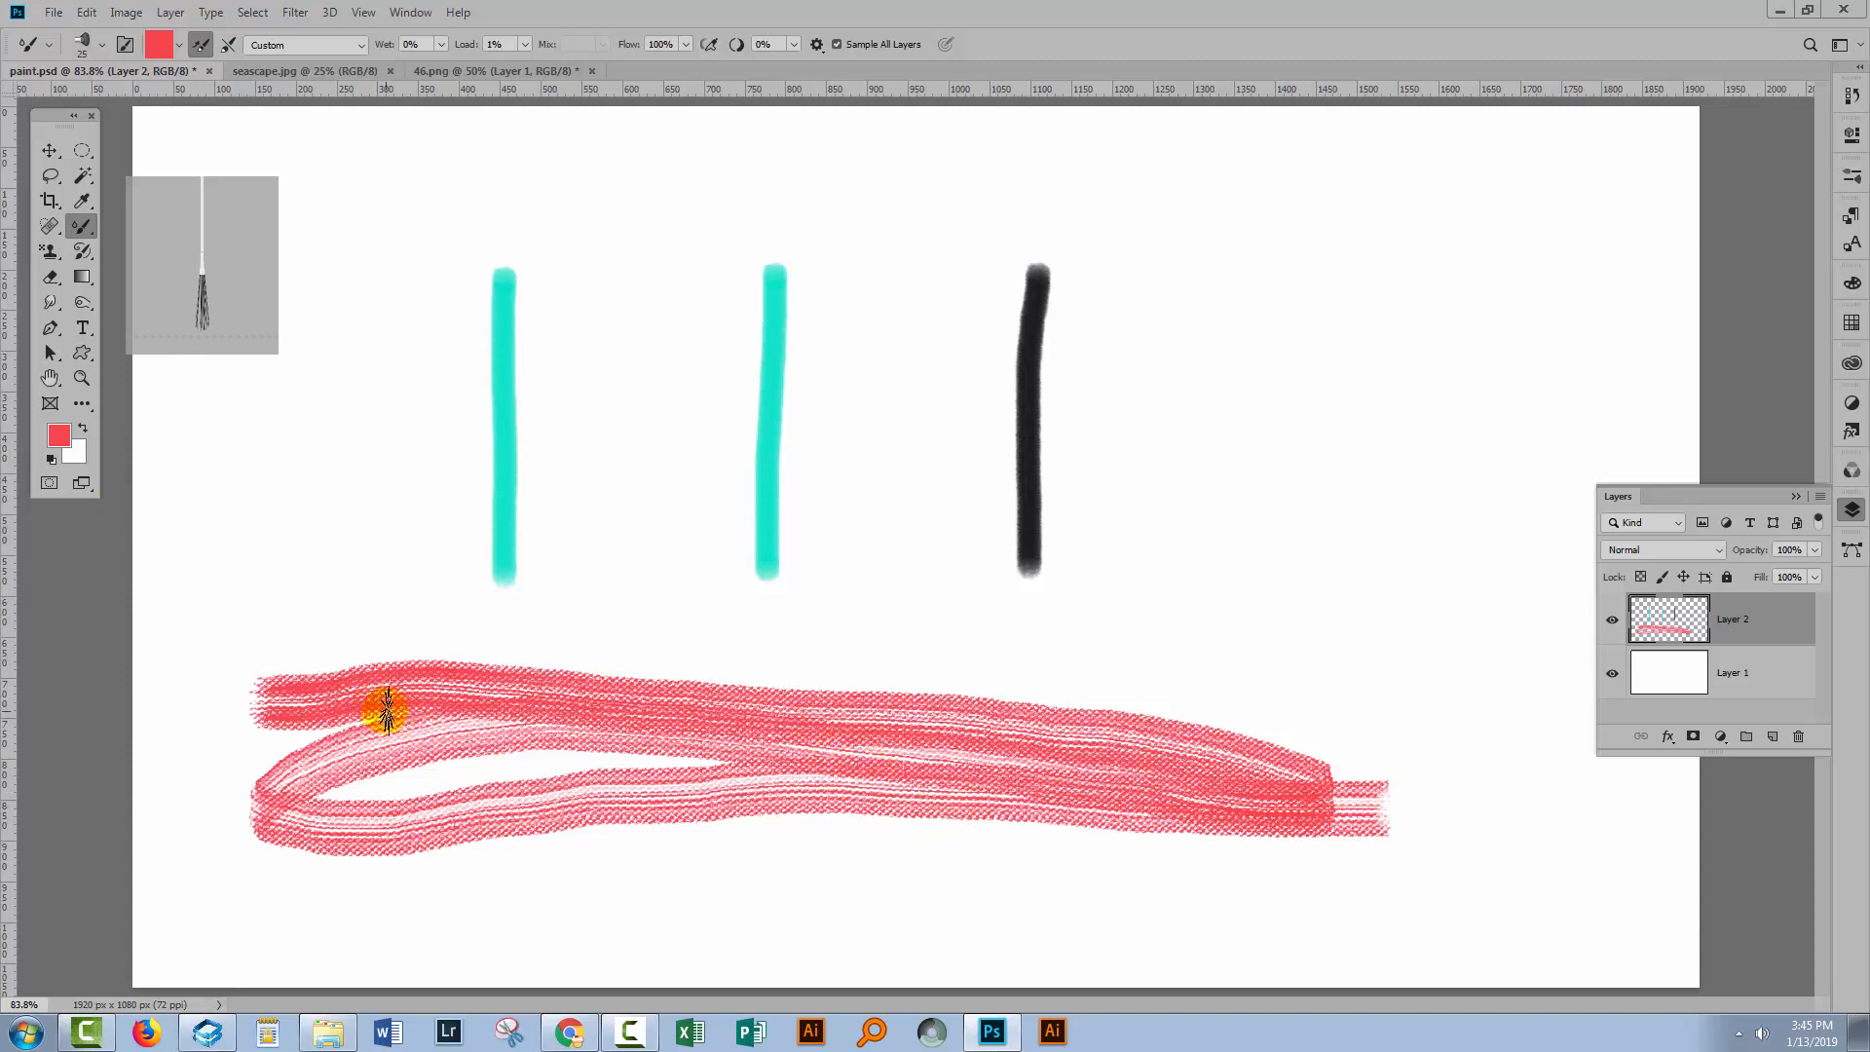
# Pick the 60 px wet media brush preset and set its size to 10 px in Brush Settings.
pyautogui.click(100, 50)
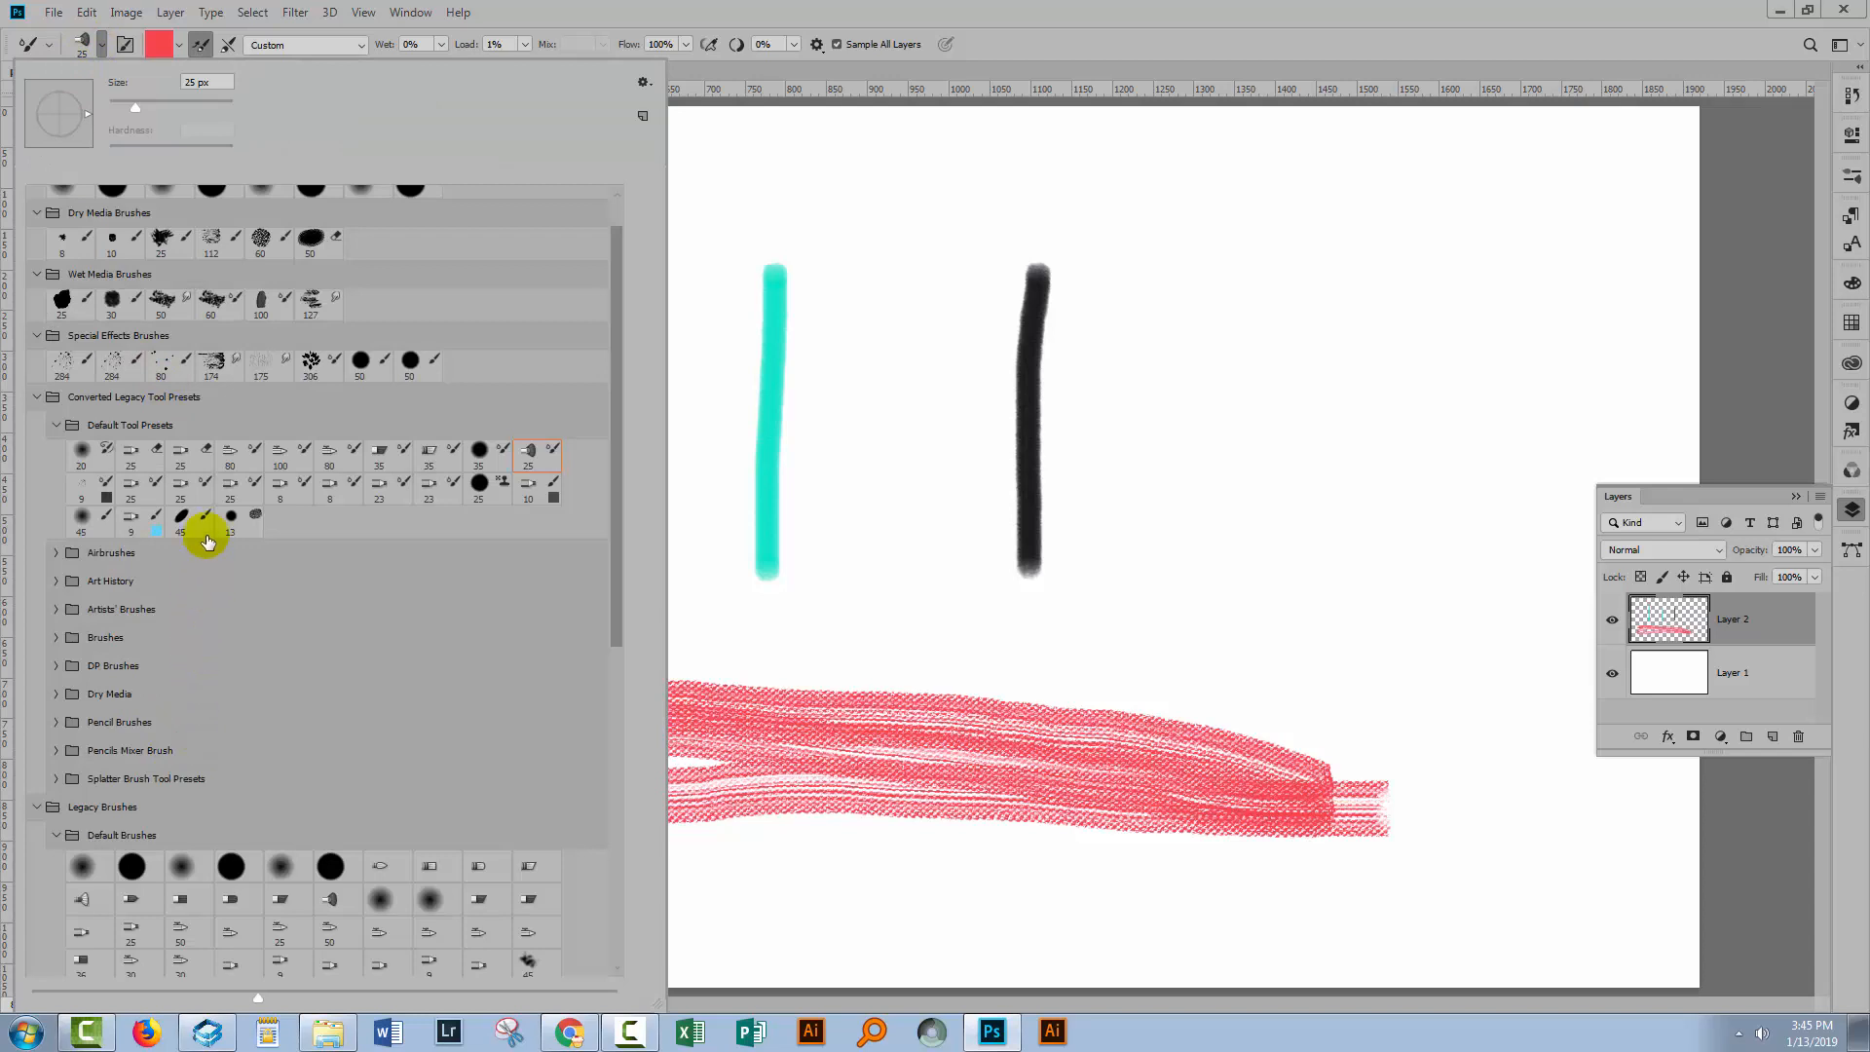
pyautogui.scroll(1, 126, 409)
pyautogui.click(216, 333)
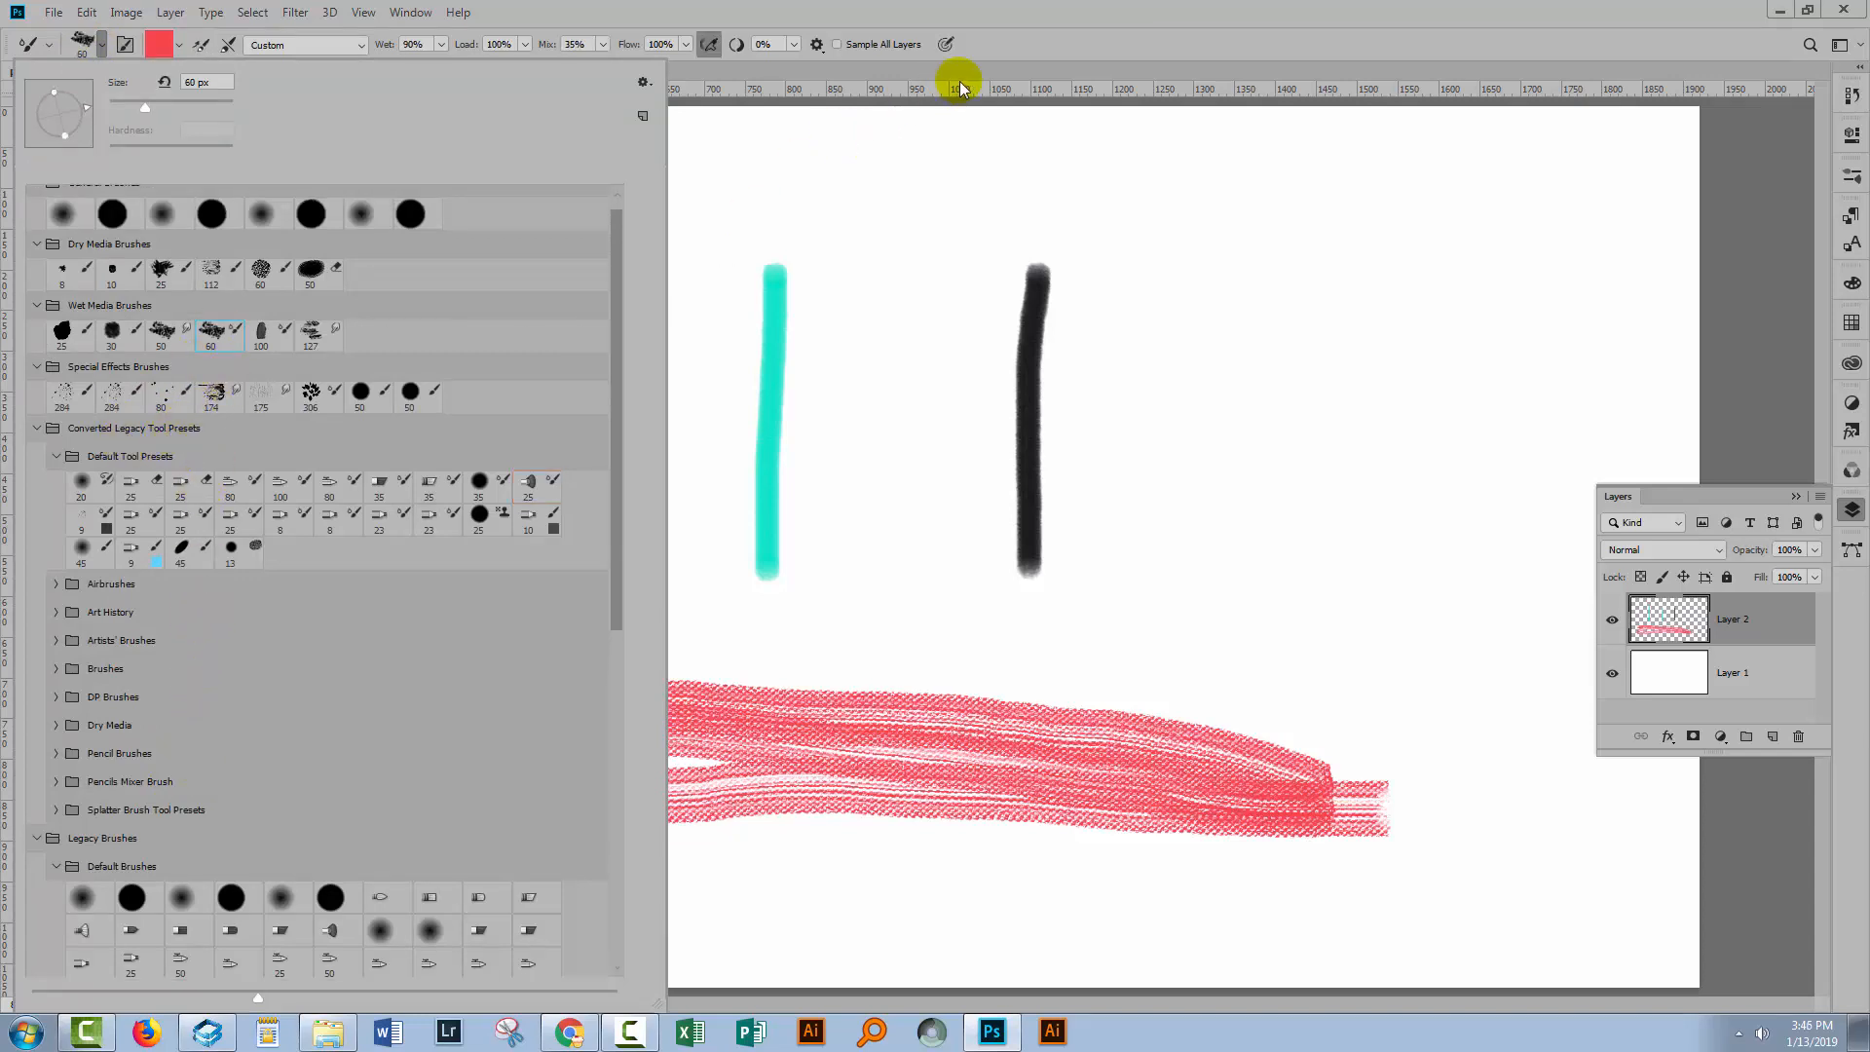
pyautogui.click(1012, 31)
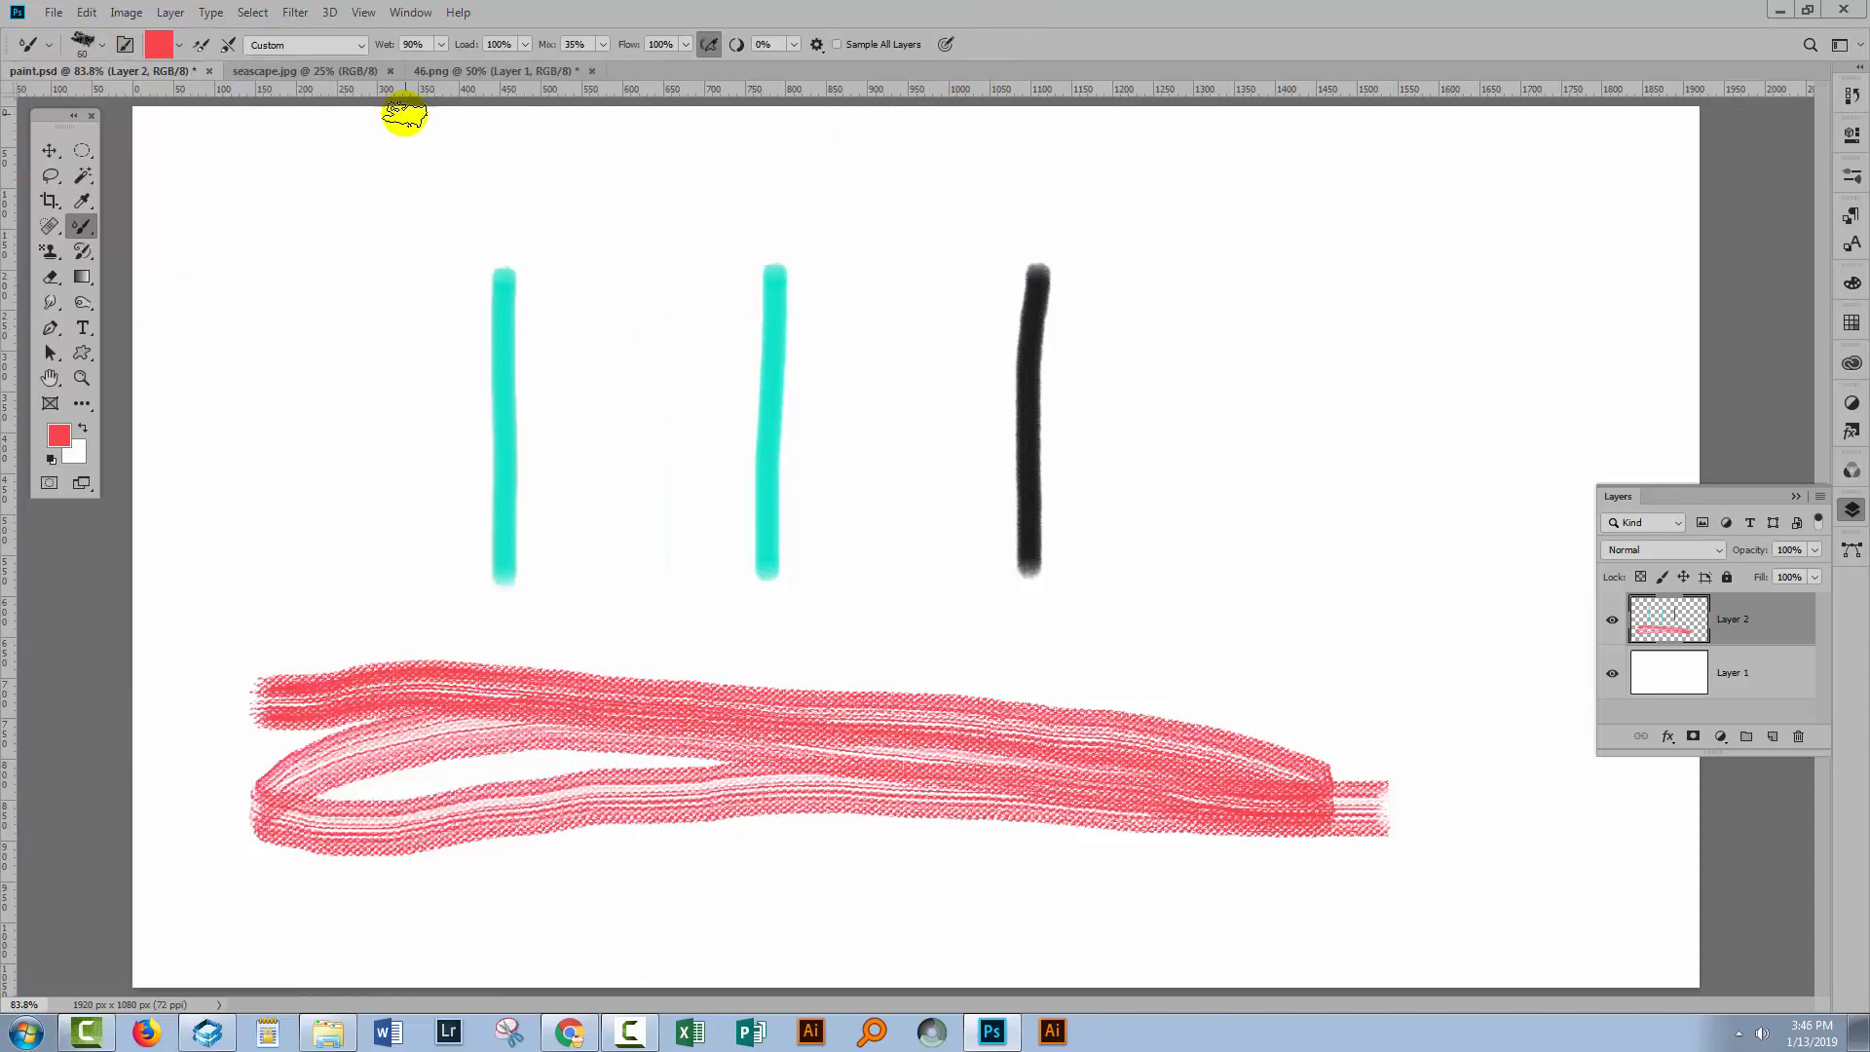
pyautogui.click(124, 45)
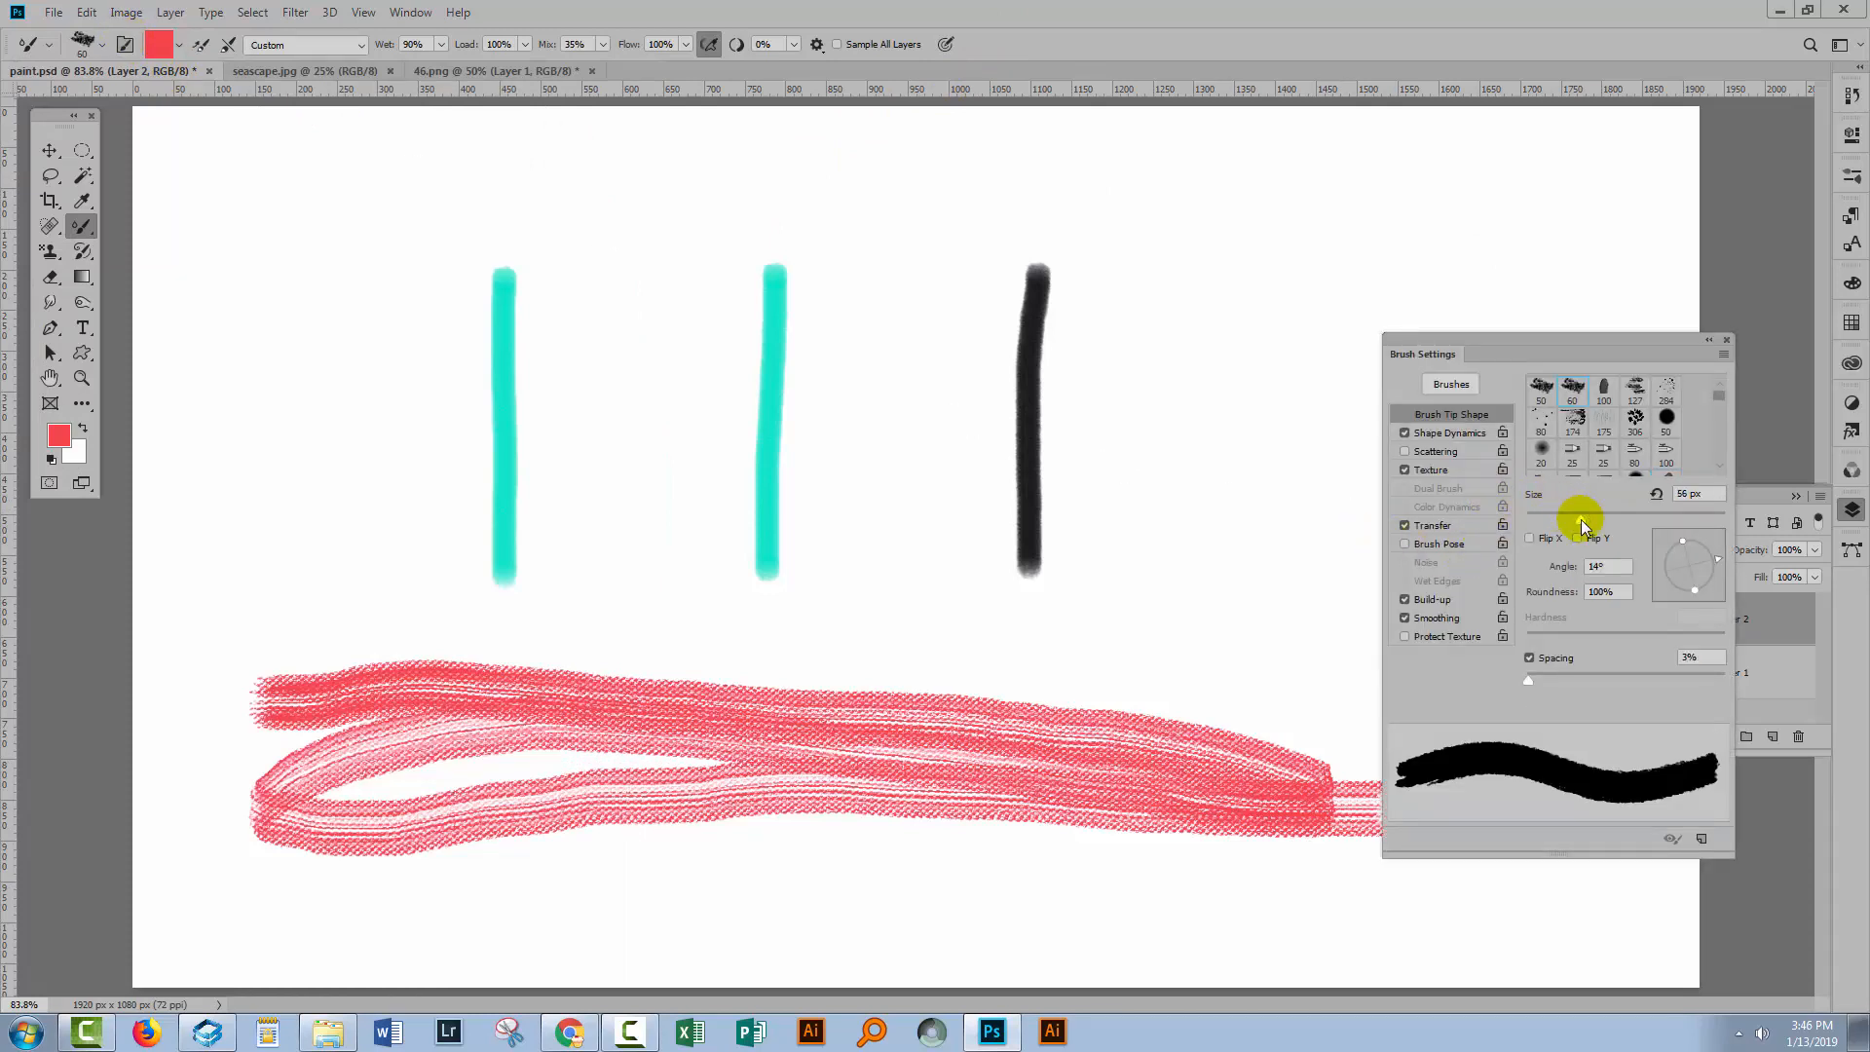
pyautogui.moveTo(1578, 516); pyautogui.dragTo(1536, 534)
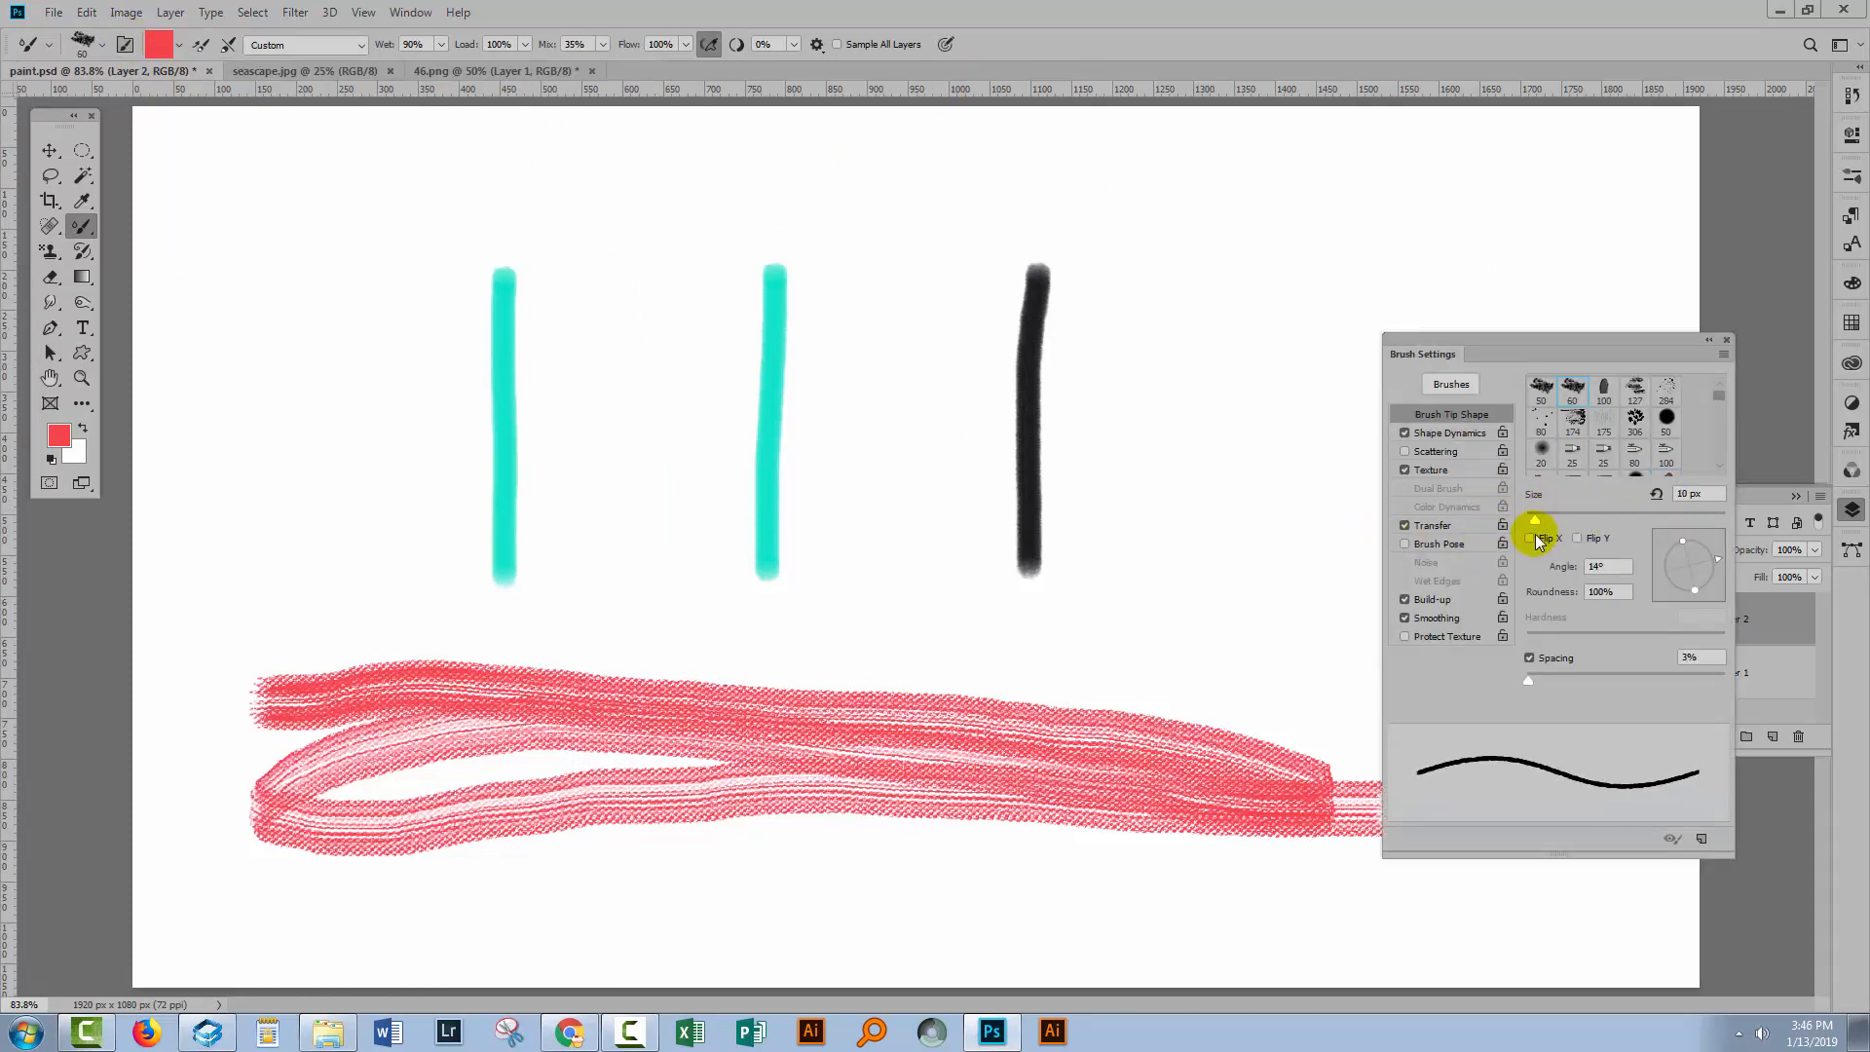
# Close Brush Settings and set the Wet amount to 0% and the Load amount to 1%.
pyautogui.click(122, 47)
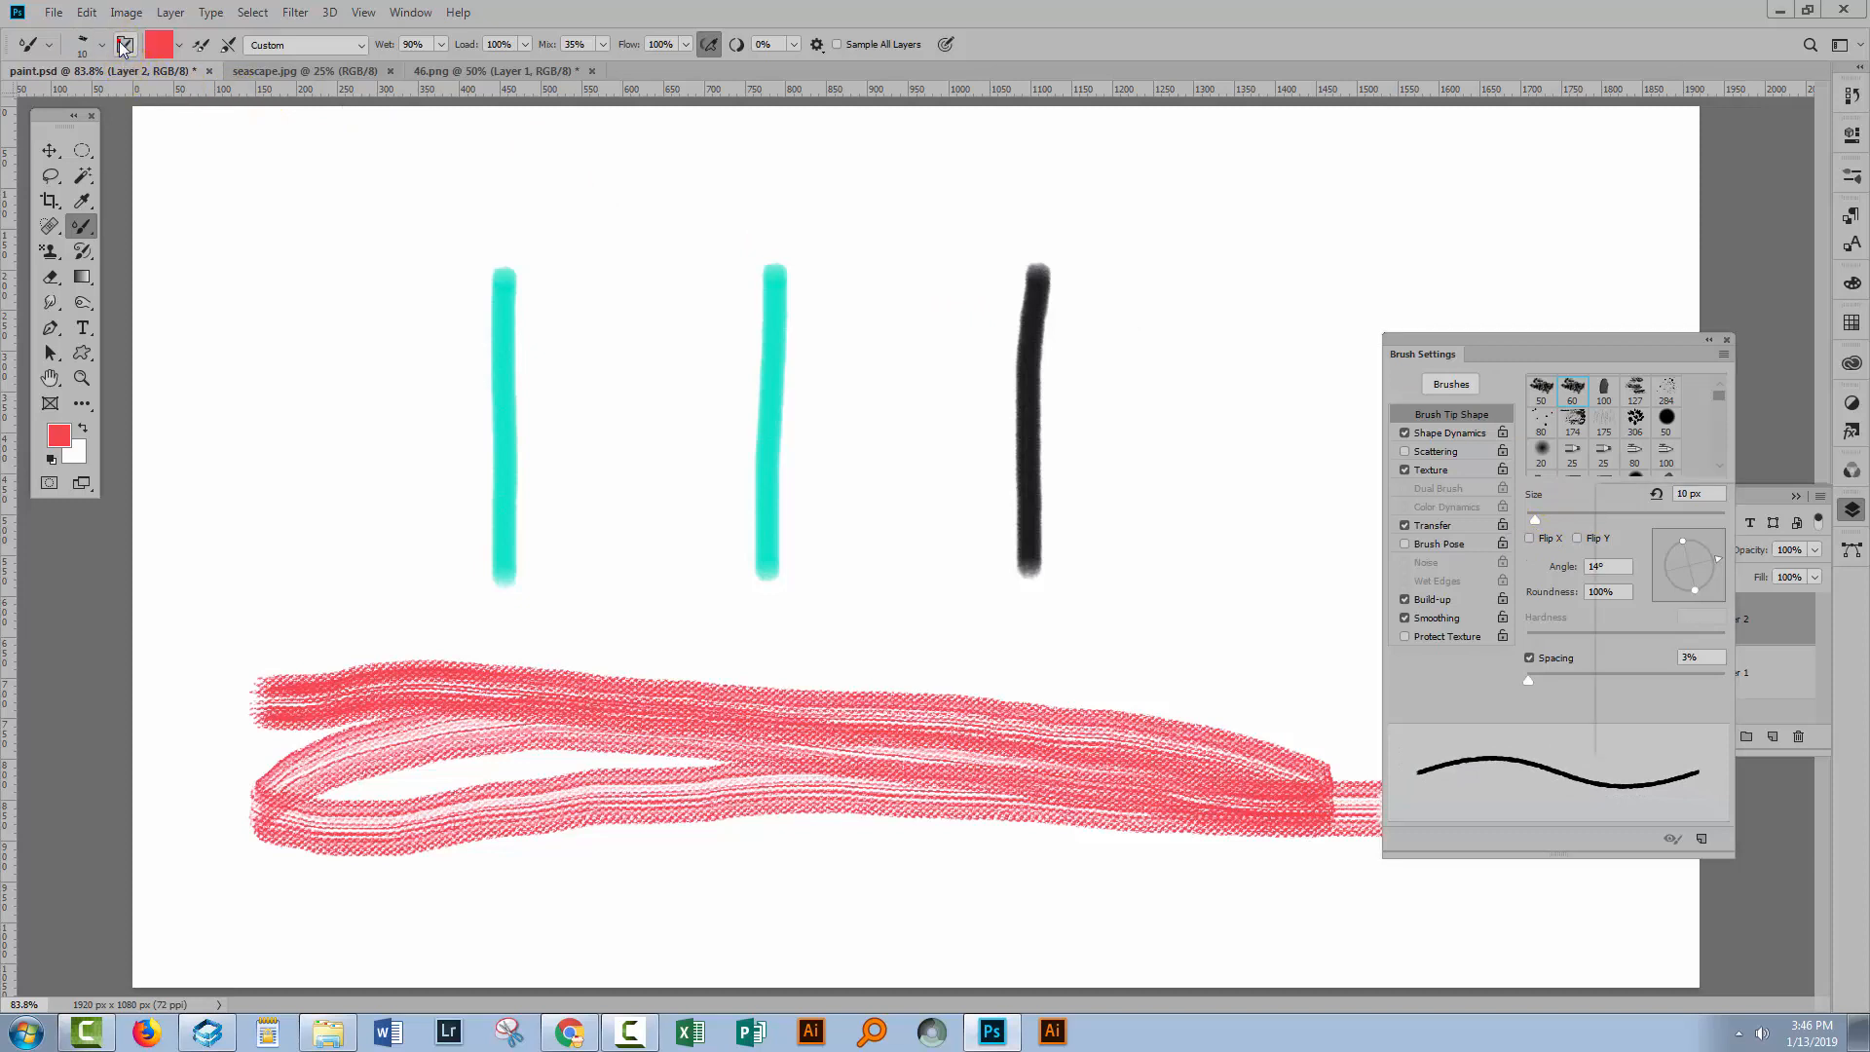
pyautogui.click(440, 45)
pyautogui.moveTo(442, 66); pyautogui.dragTo(360, 66)
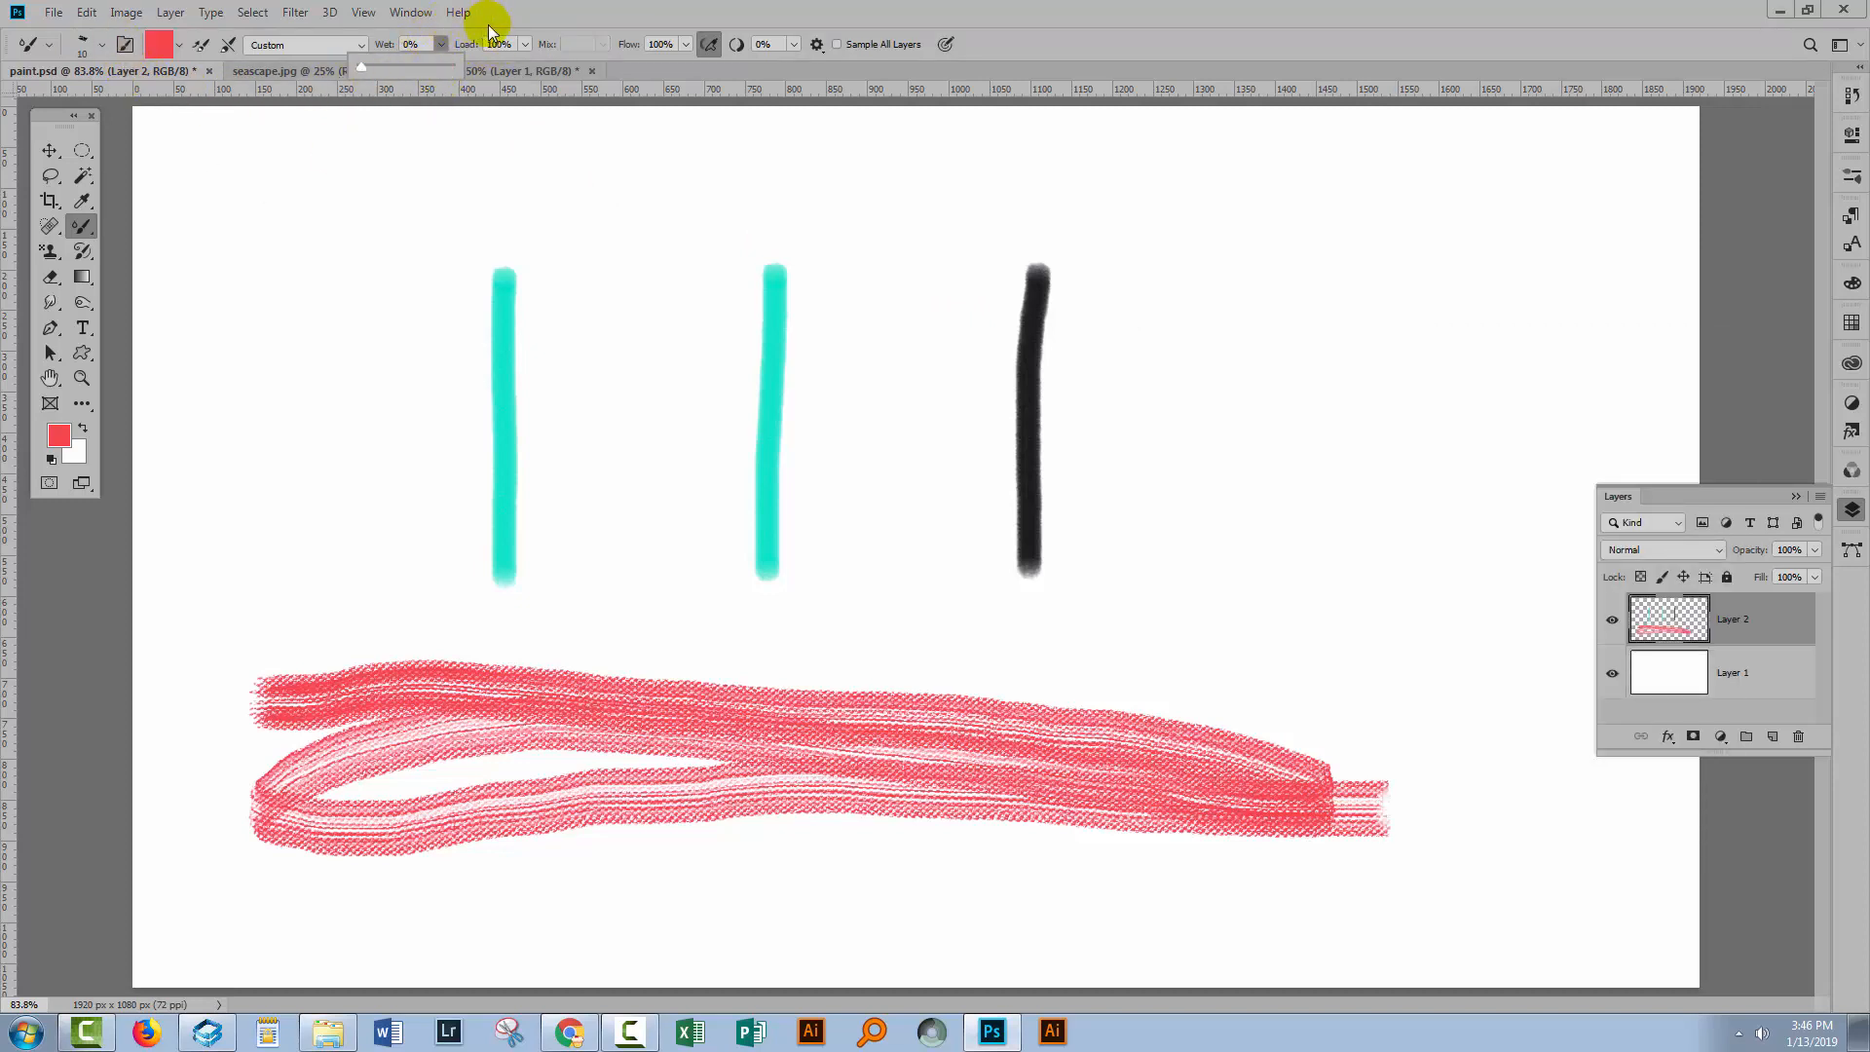
pyautogui.click(525, 44)
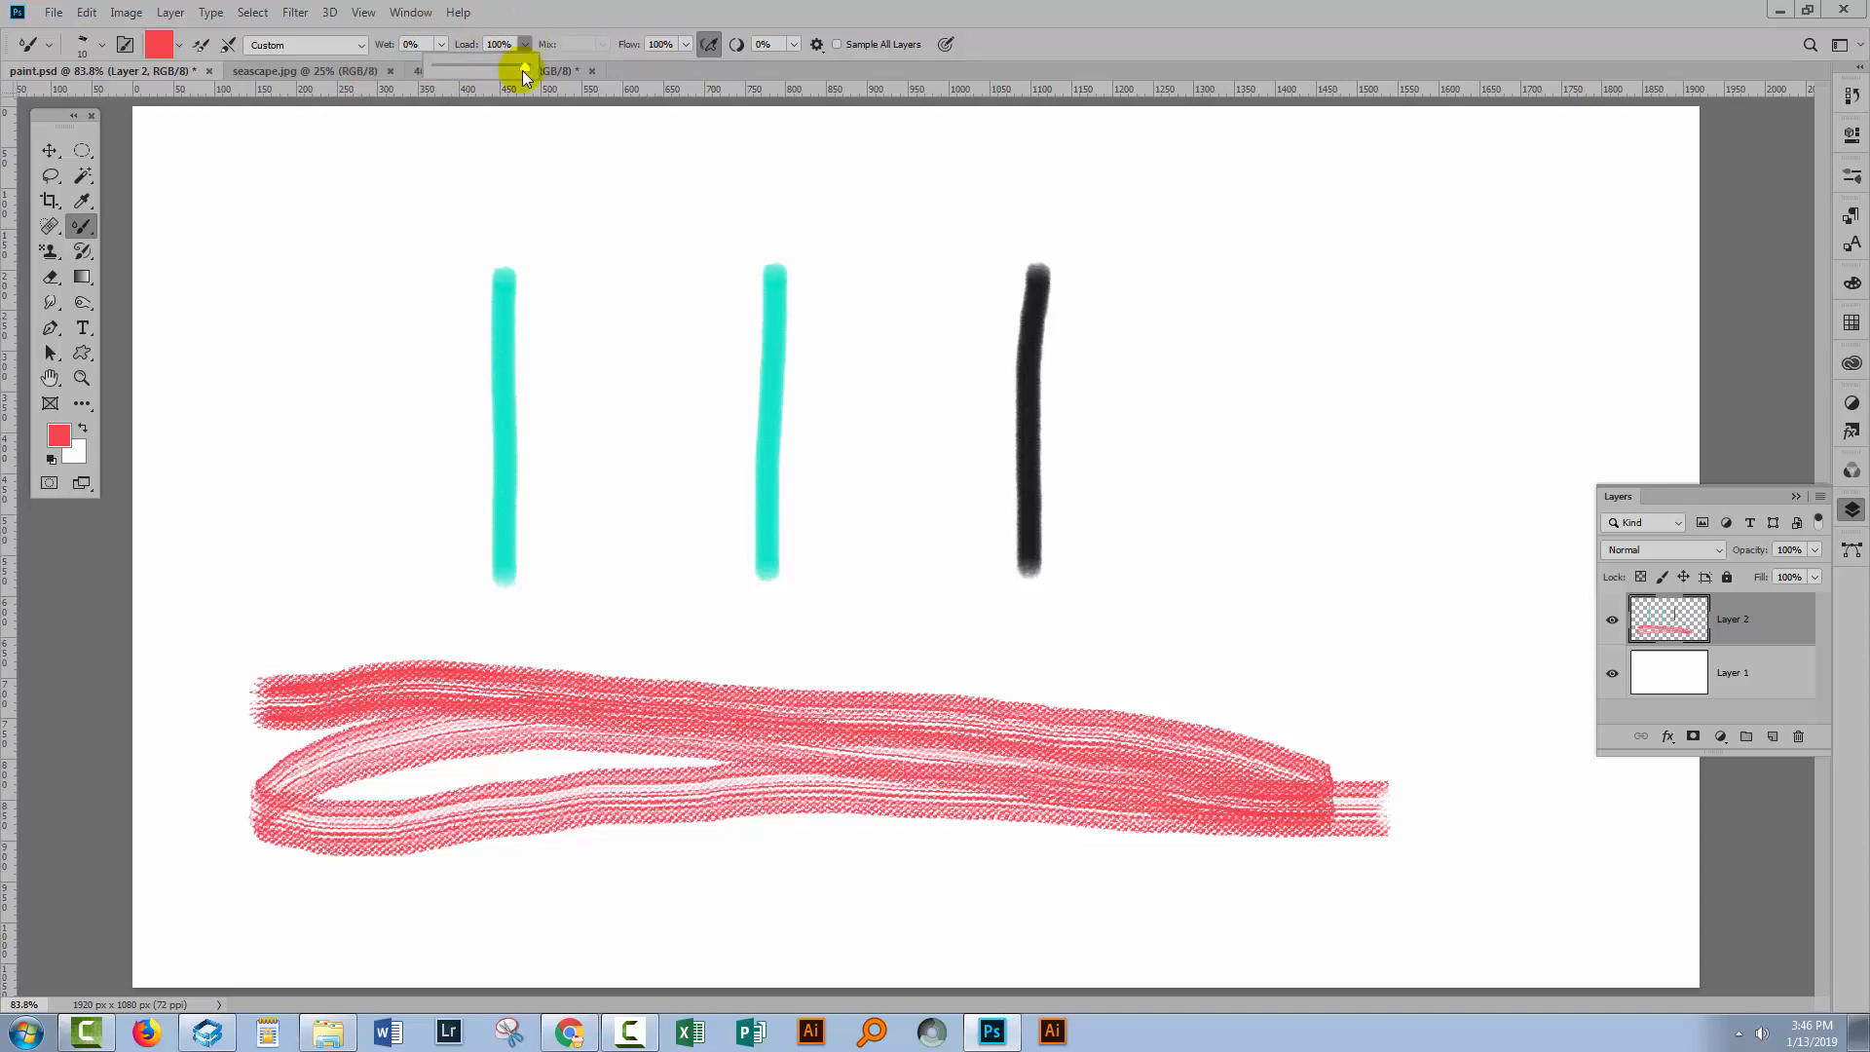
pyautogui.moveTo(447, 62)
pyautogui.mouseDown()
pyautogui.moveTo(259, 192)
pyautogui.moveTo(226, 184)
pyautogui.moveTo(422, 137)
pyautogui.moveTo(718, 138)
pyautogui.moveTo(212, 192)
pyautogui.moveTo(213, 215)
pyautogui.moveTo(506, 141)
pyautogui.mouseUp()
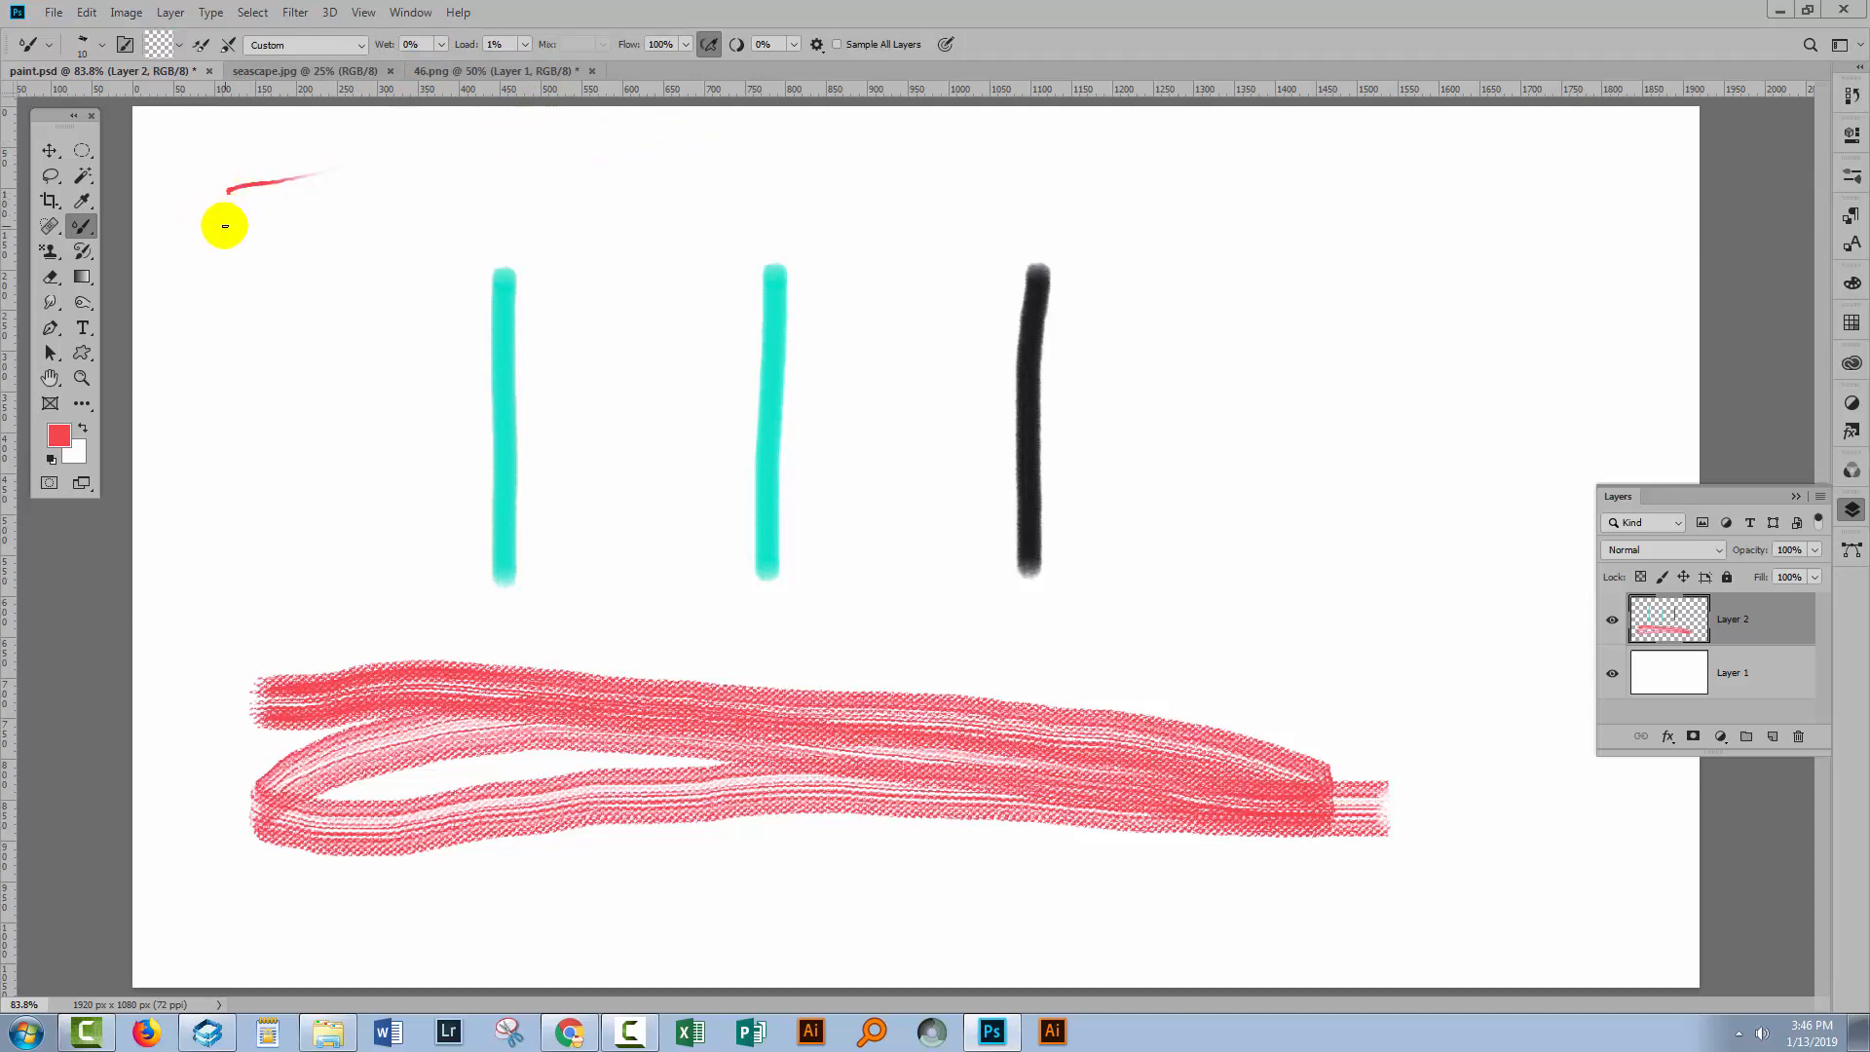
# Paint several short tapering strokes near the top-left corner, reloading the brush with red between them.
pyautogui.moveTo(231, 224)
pyautogui.mouseDown()
pyautogui.moveTo(350, 166)
pyautogui.moveTo(487, 146)
pyautogui.mouseUp()
pyautogui.click(179, 46)
pyautogui.click(190, 76)
pyautogui.click(197, 46)
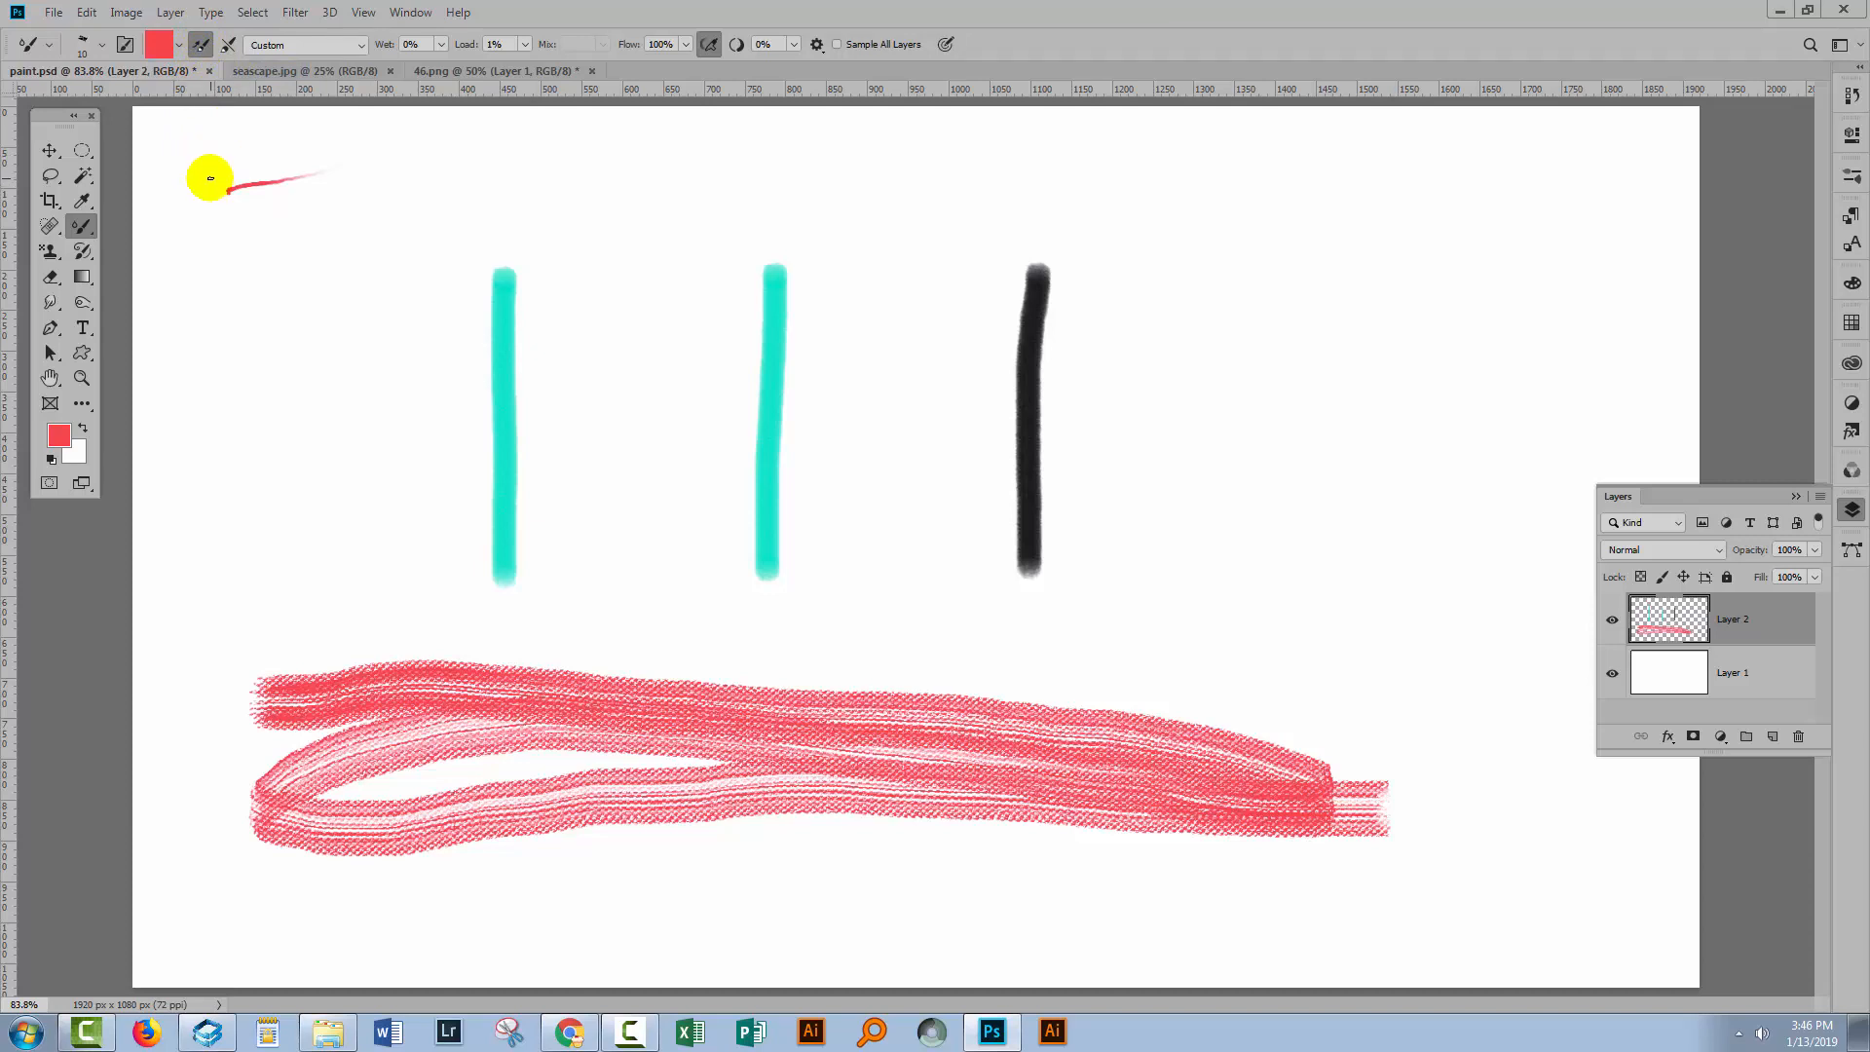
pyautogui.moveTo(208, 177); pyautogui.dragTo(326, 146)
pyautogui.moveTo(218, 227)
pyautogui.mouseDown()
pyautogui.moveTo(326, 199)
pyautogui.moveTo(336, 216)
pyautogui.mouseUp()
pyautogui.moveTo(261, 271); pyautogui.dragTo(352, 234)
pyautogui.click(200, 47)
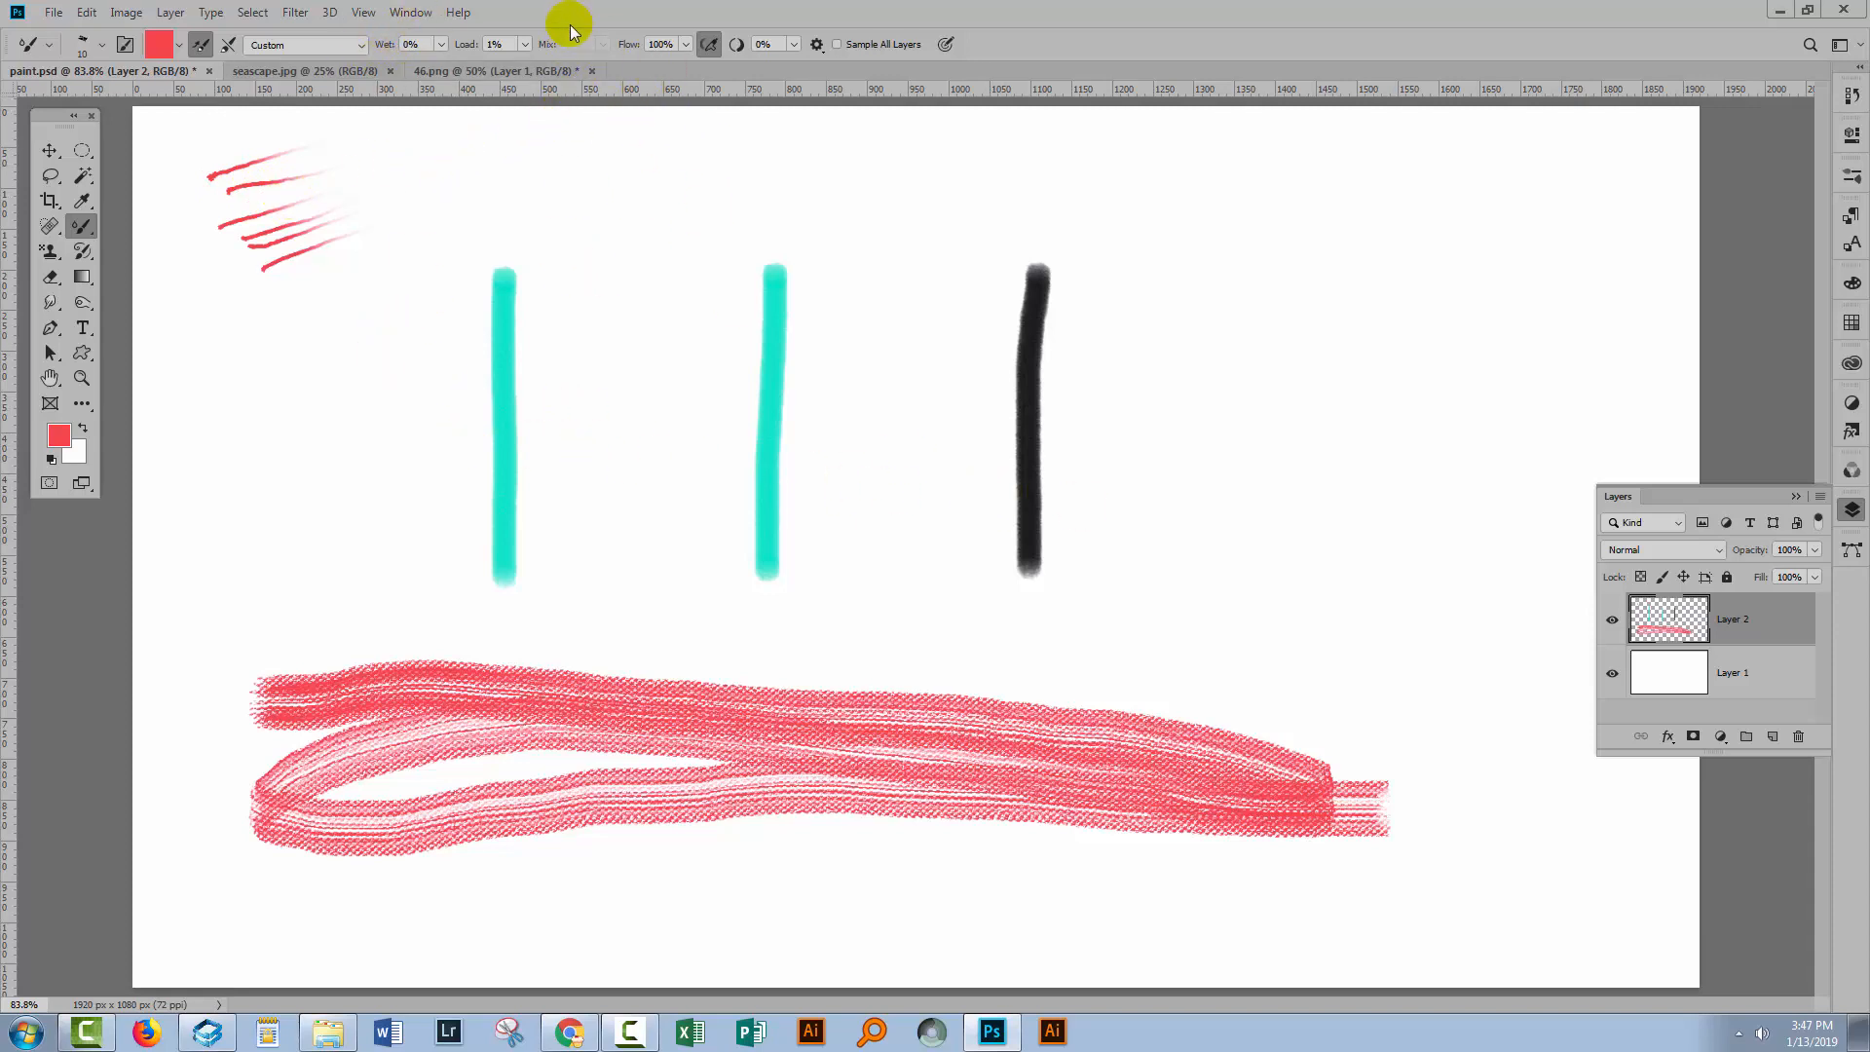
# Set Wet and Mix to 100% and enlarge the brush size to 50 px.
pyautogui.click(443, 44)
pyautogui.moveTo(436, 63); pyautogui.dragTo(530, 71)
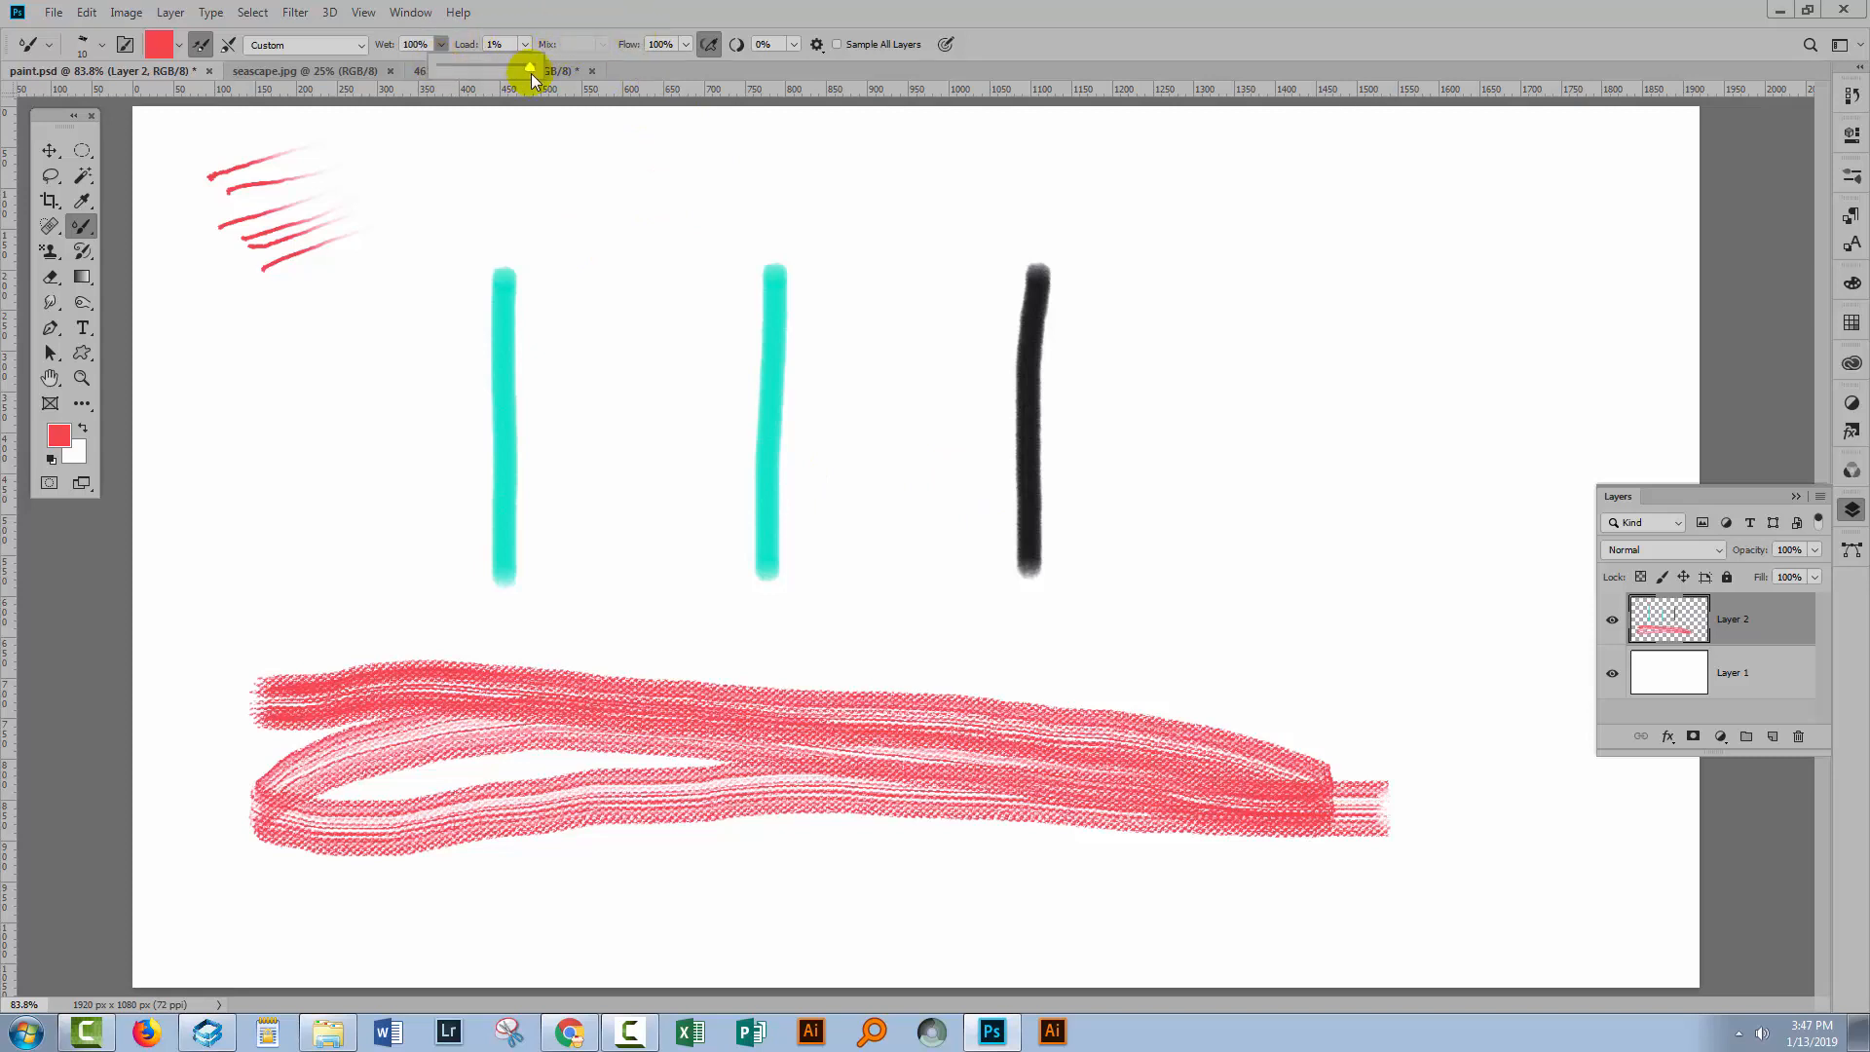
pyautogui.click(603, 45)
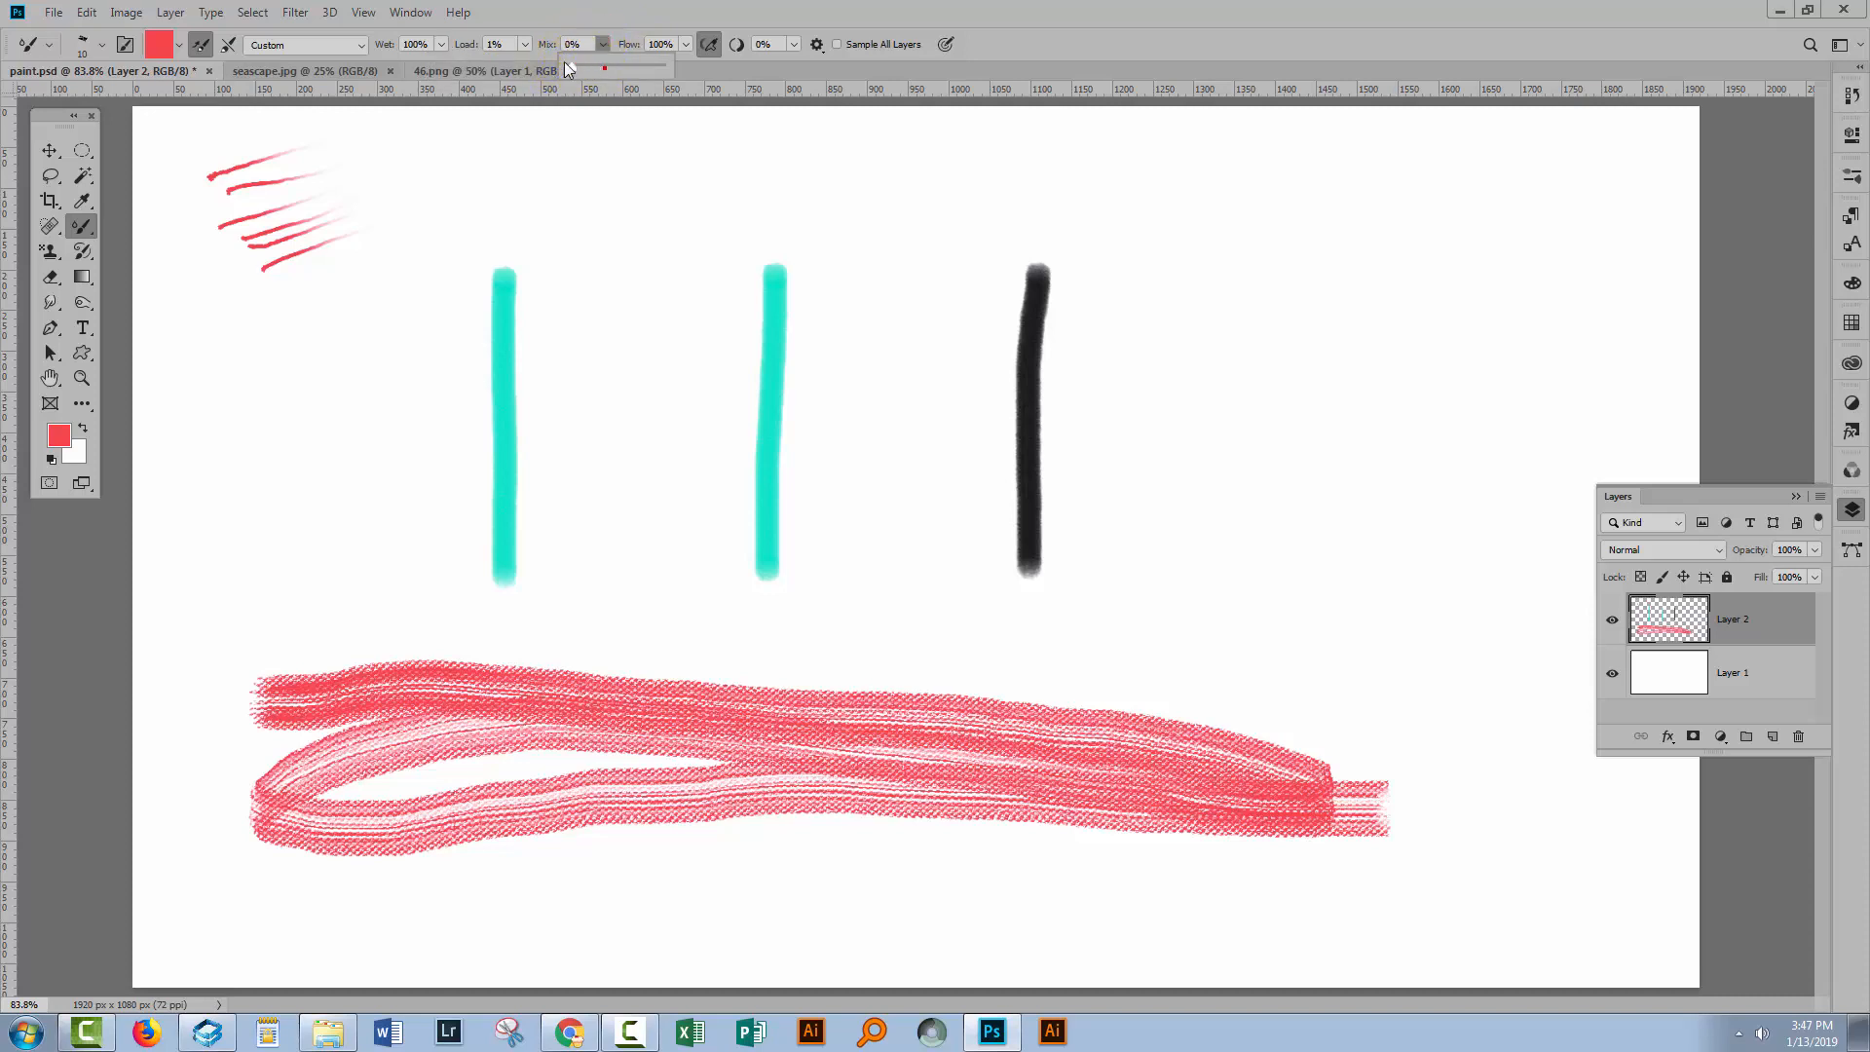
pyautogui.moveTo(561, 61); pyautogui.dragTo(700, 80)
pyautogui.press(']')
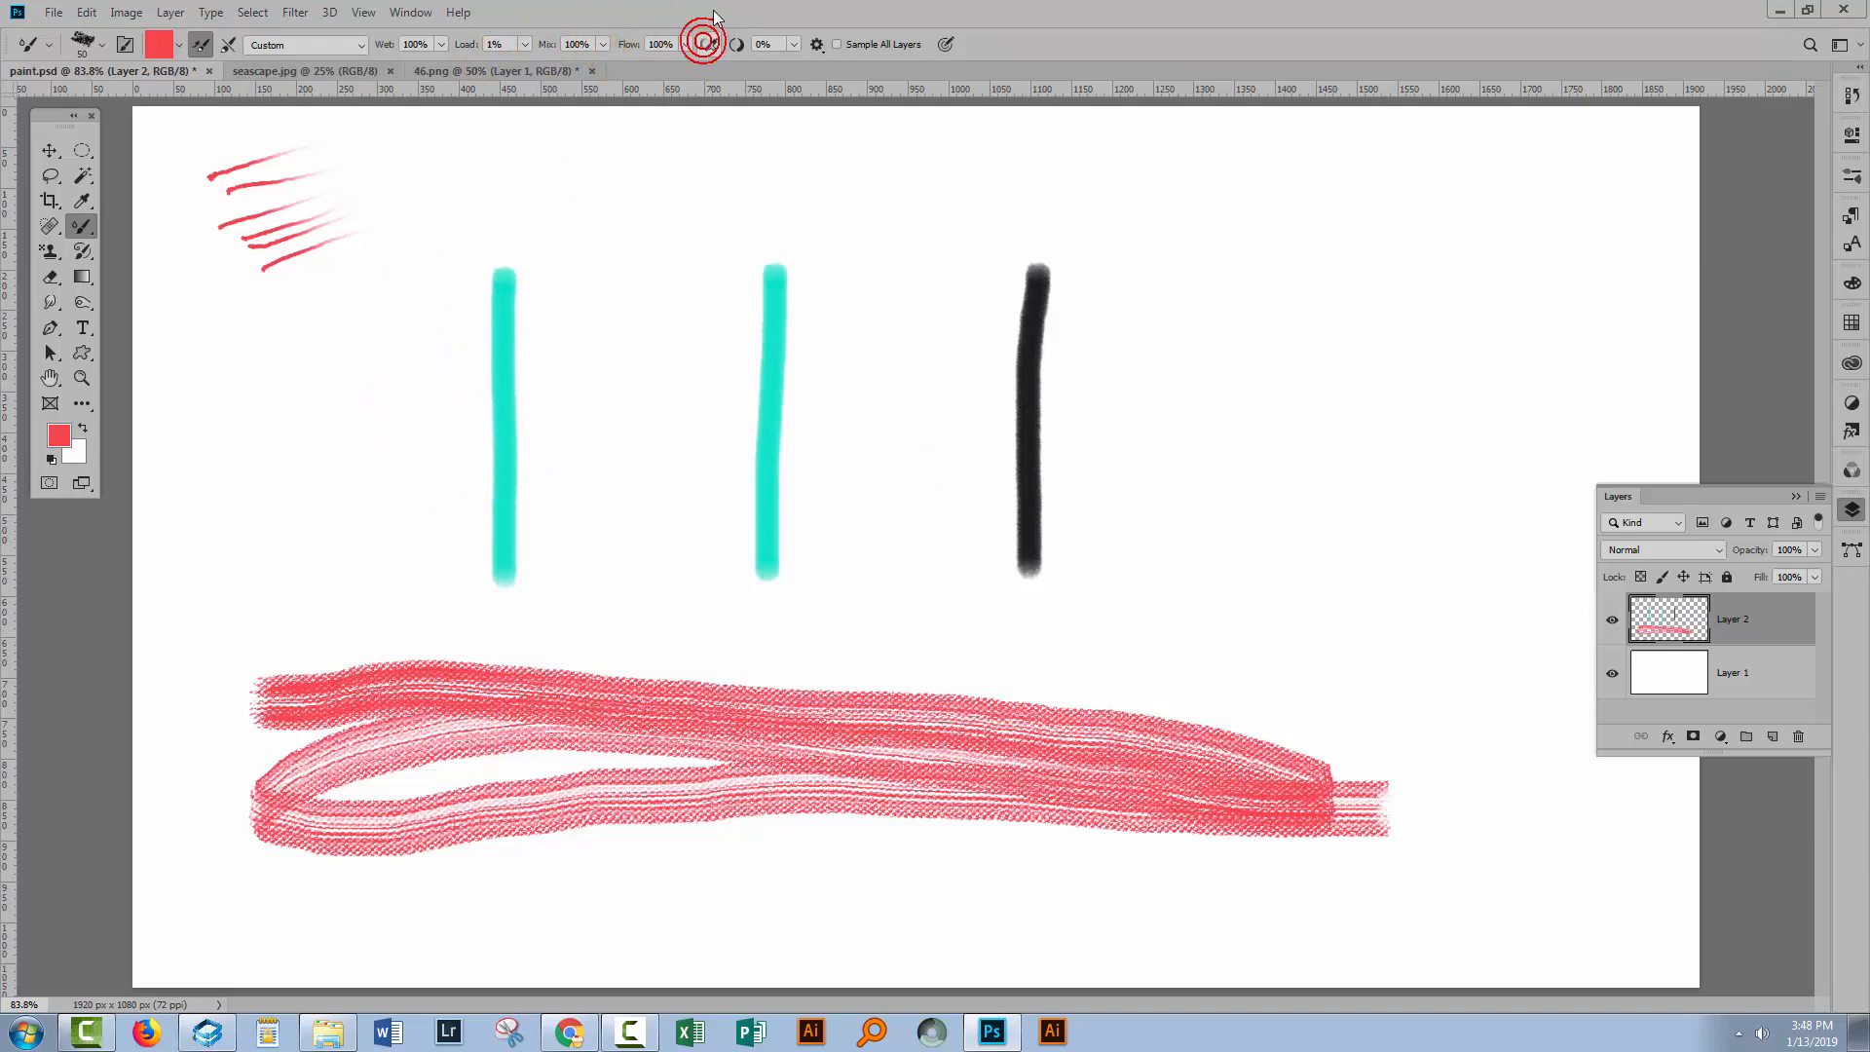
# Enable Sample All Layers and paint a horizontal stroke across the first cyan line.
pyautogui.click(835, 44)
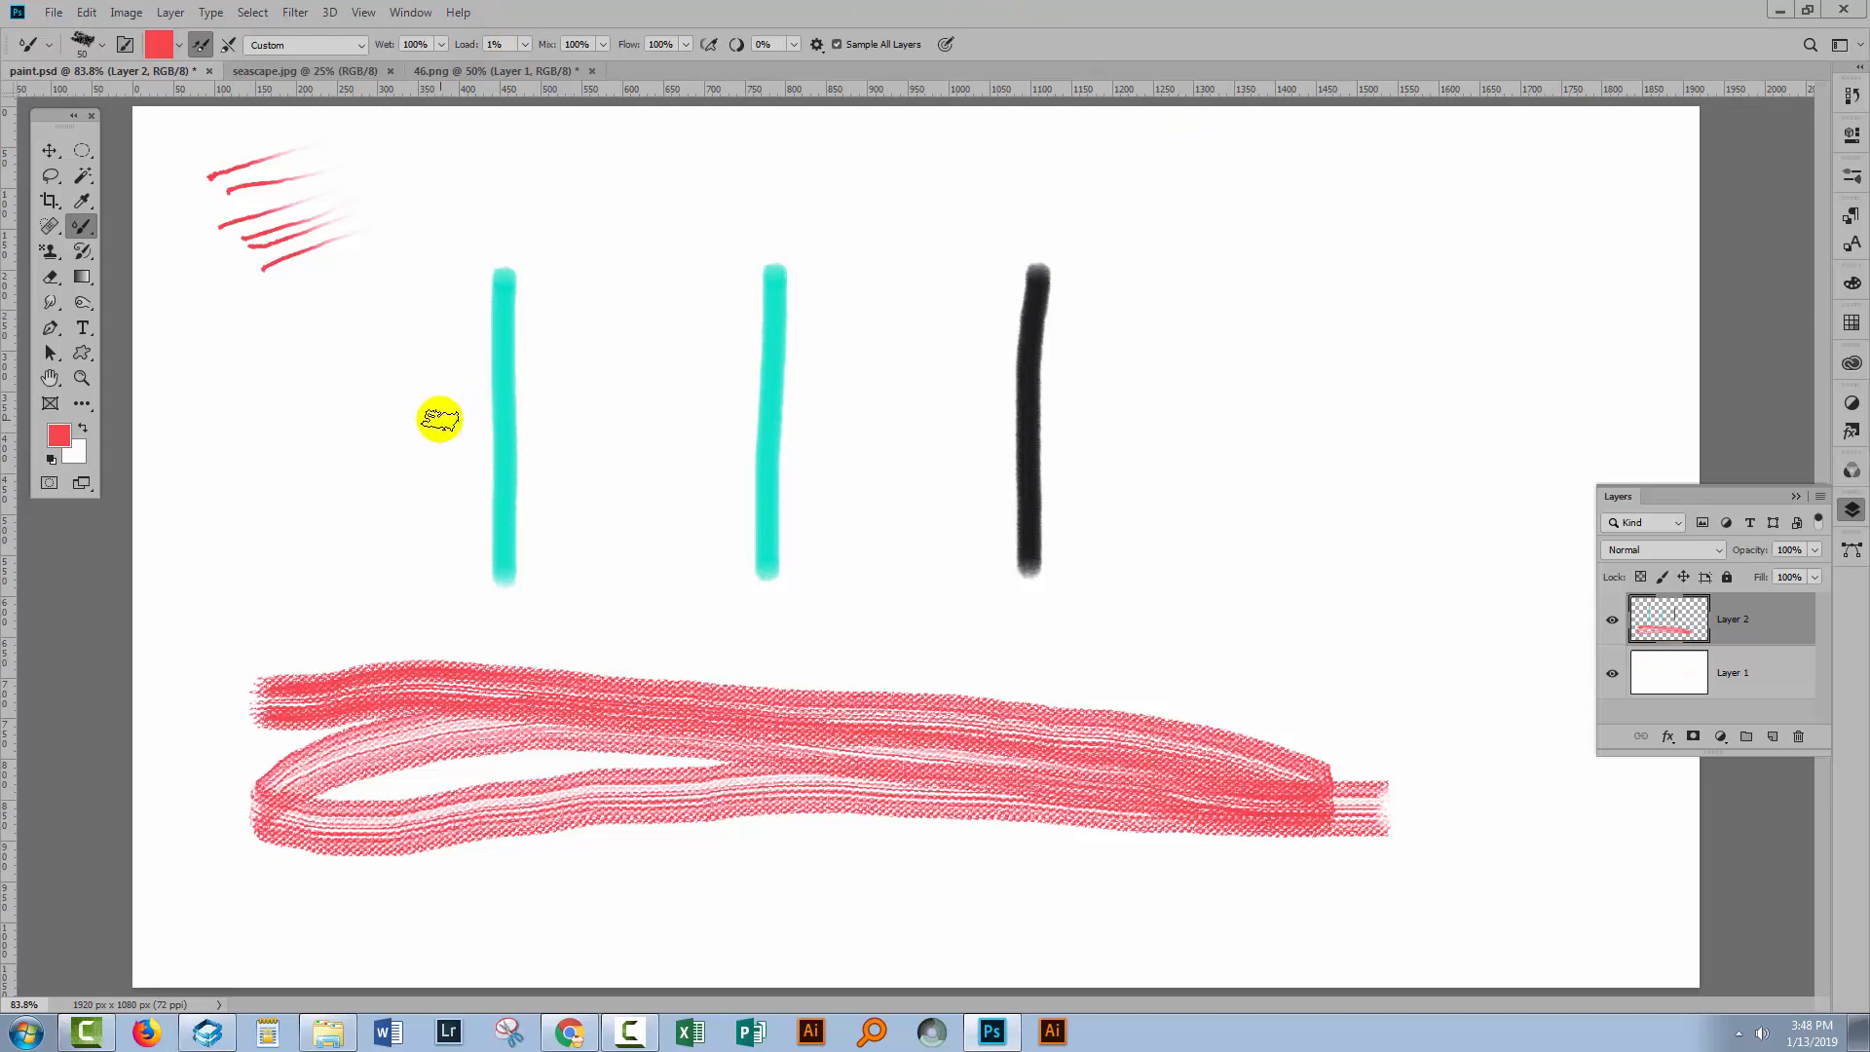
pyautogui.moveTo(425, 420); pyautogui.dragTo(711, 422)
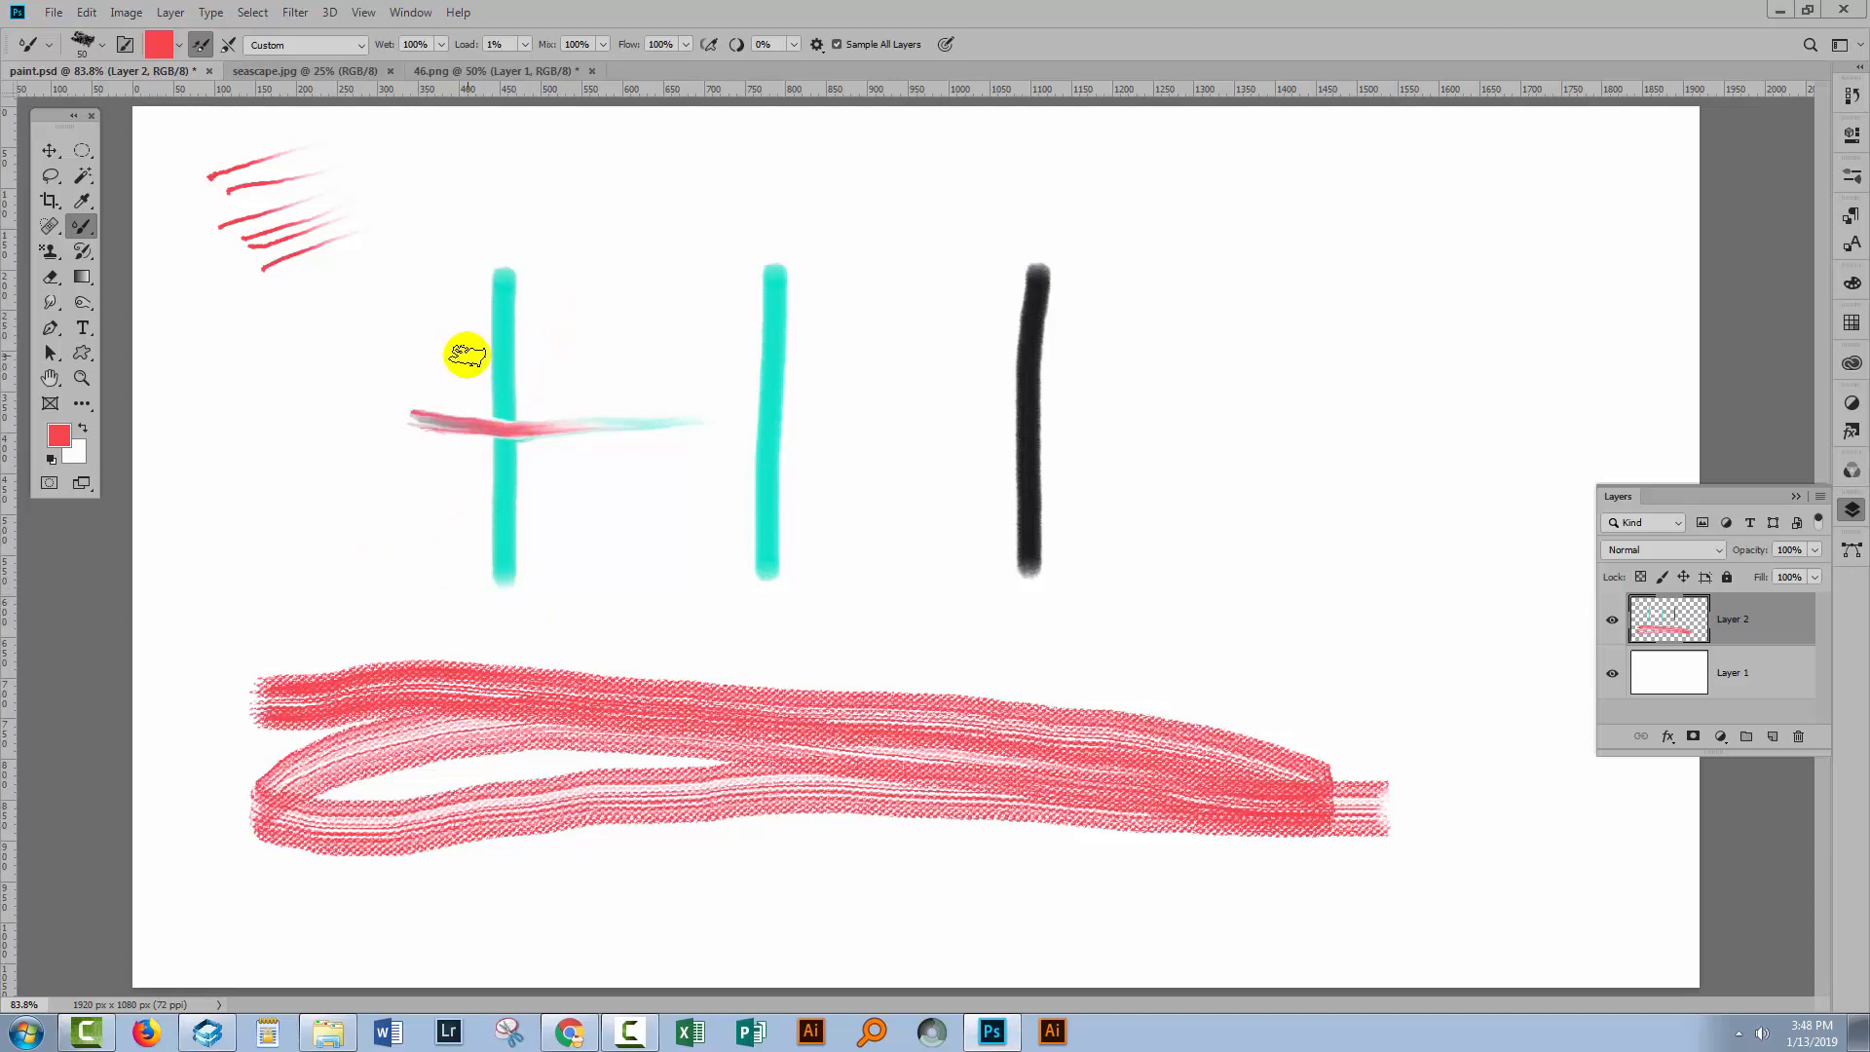
# Set Mix to 0% and paint another horizontal stroke across the first cyan line.
pyautogui.click(604, 43)
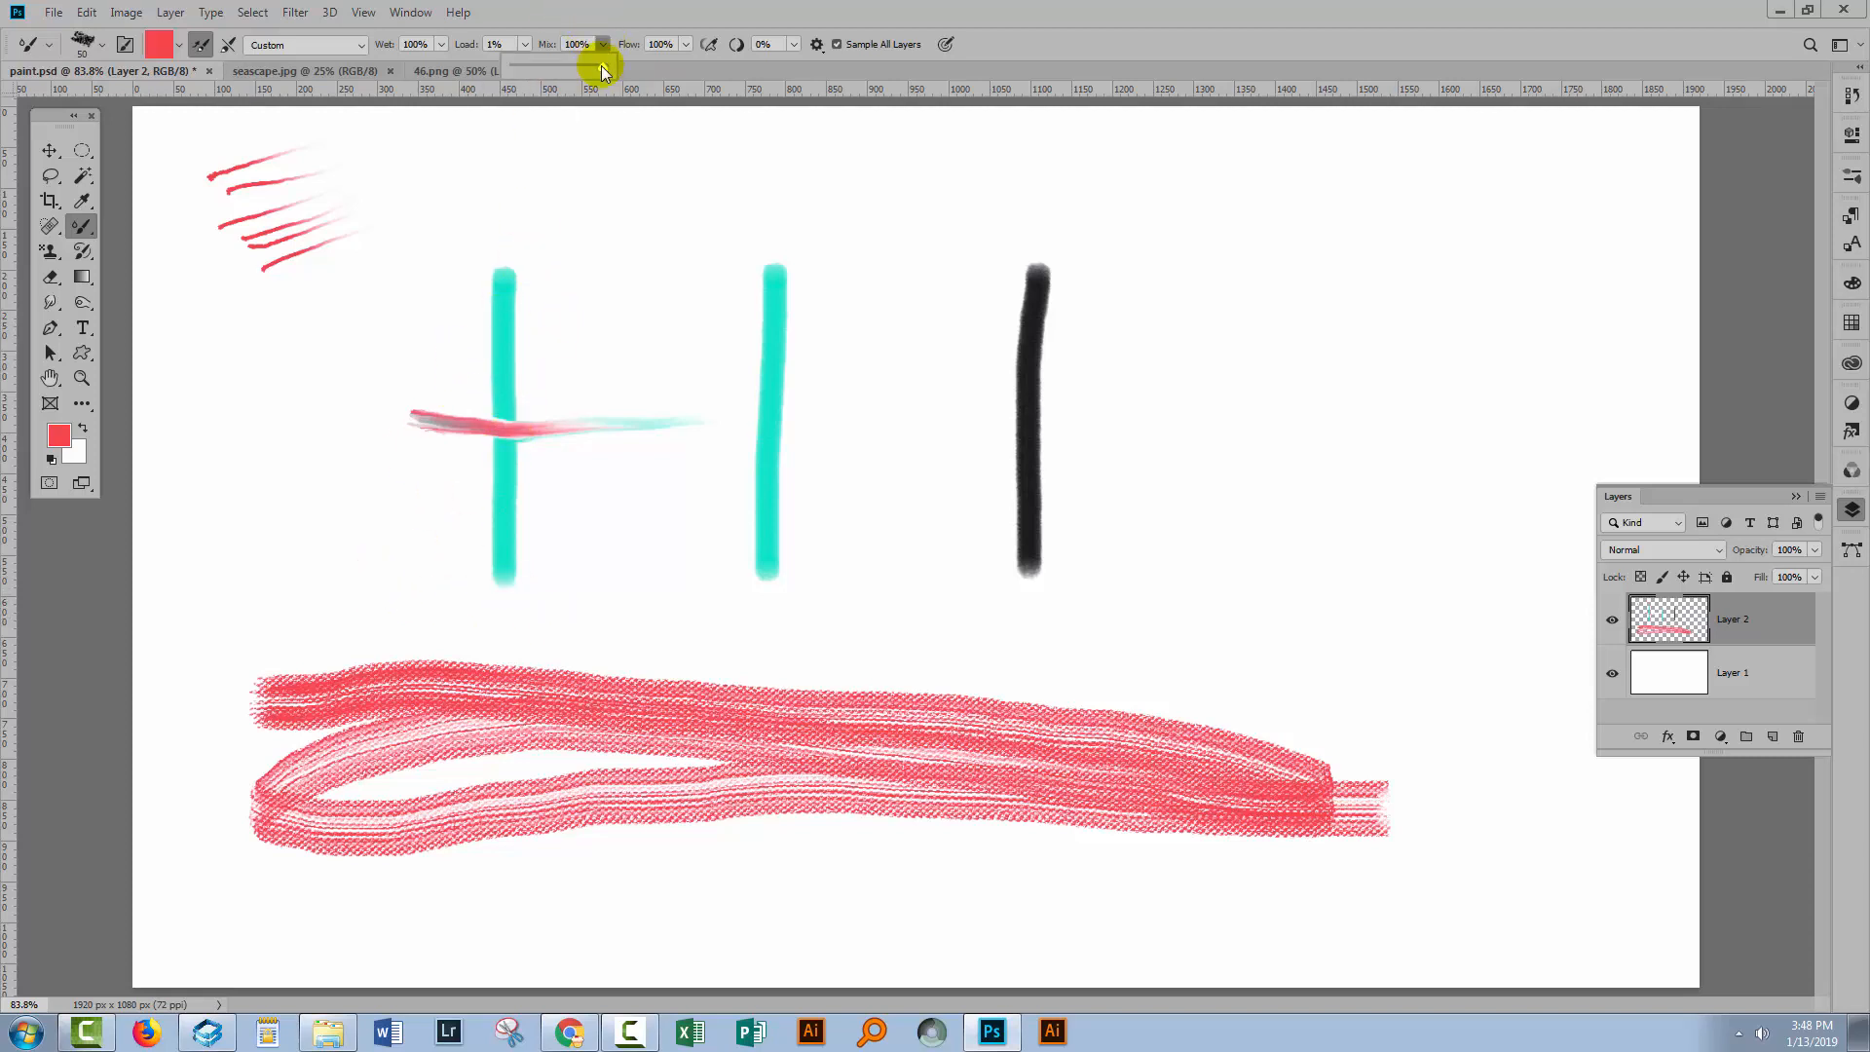
pyautogui.moveTo(600, 66); pyautogui.dragTo(505, 74)
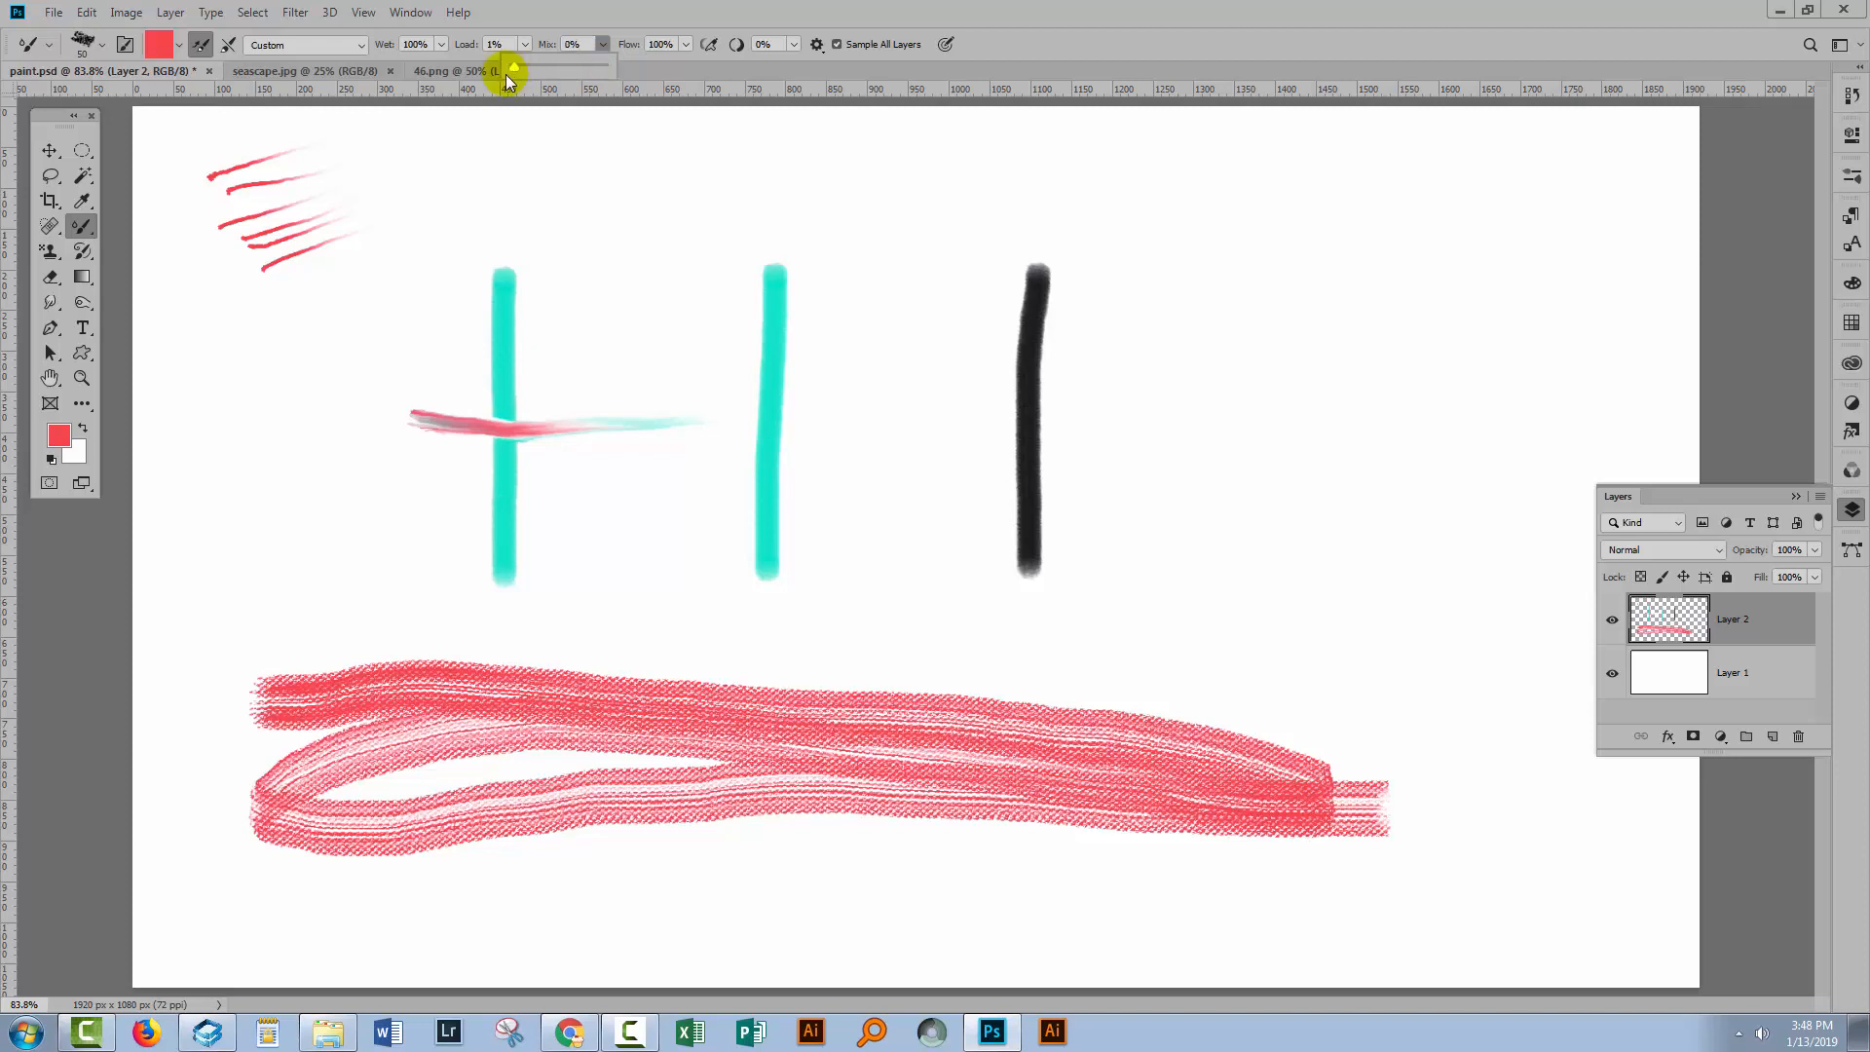
pyautogui.click(517, 5)
pyautogui.moveTo(427, 369); pyautogui.dragTo(682, 349)
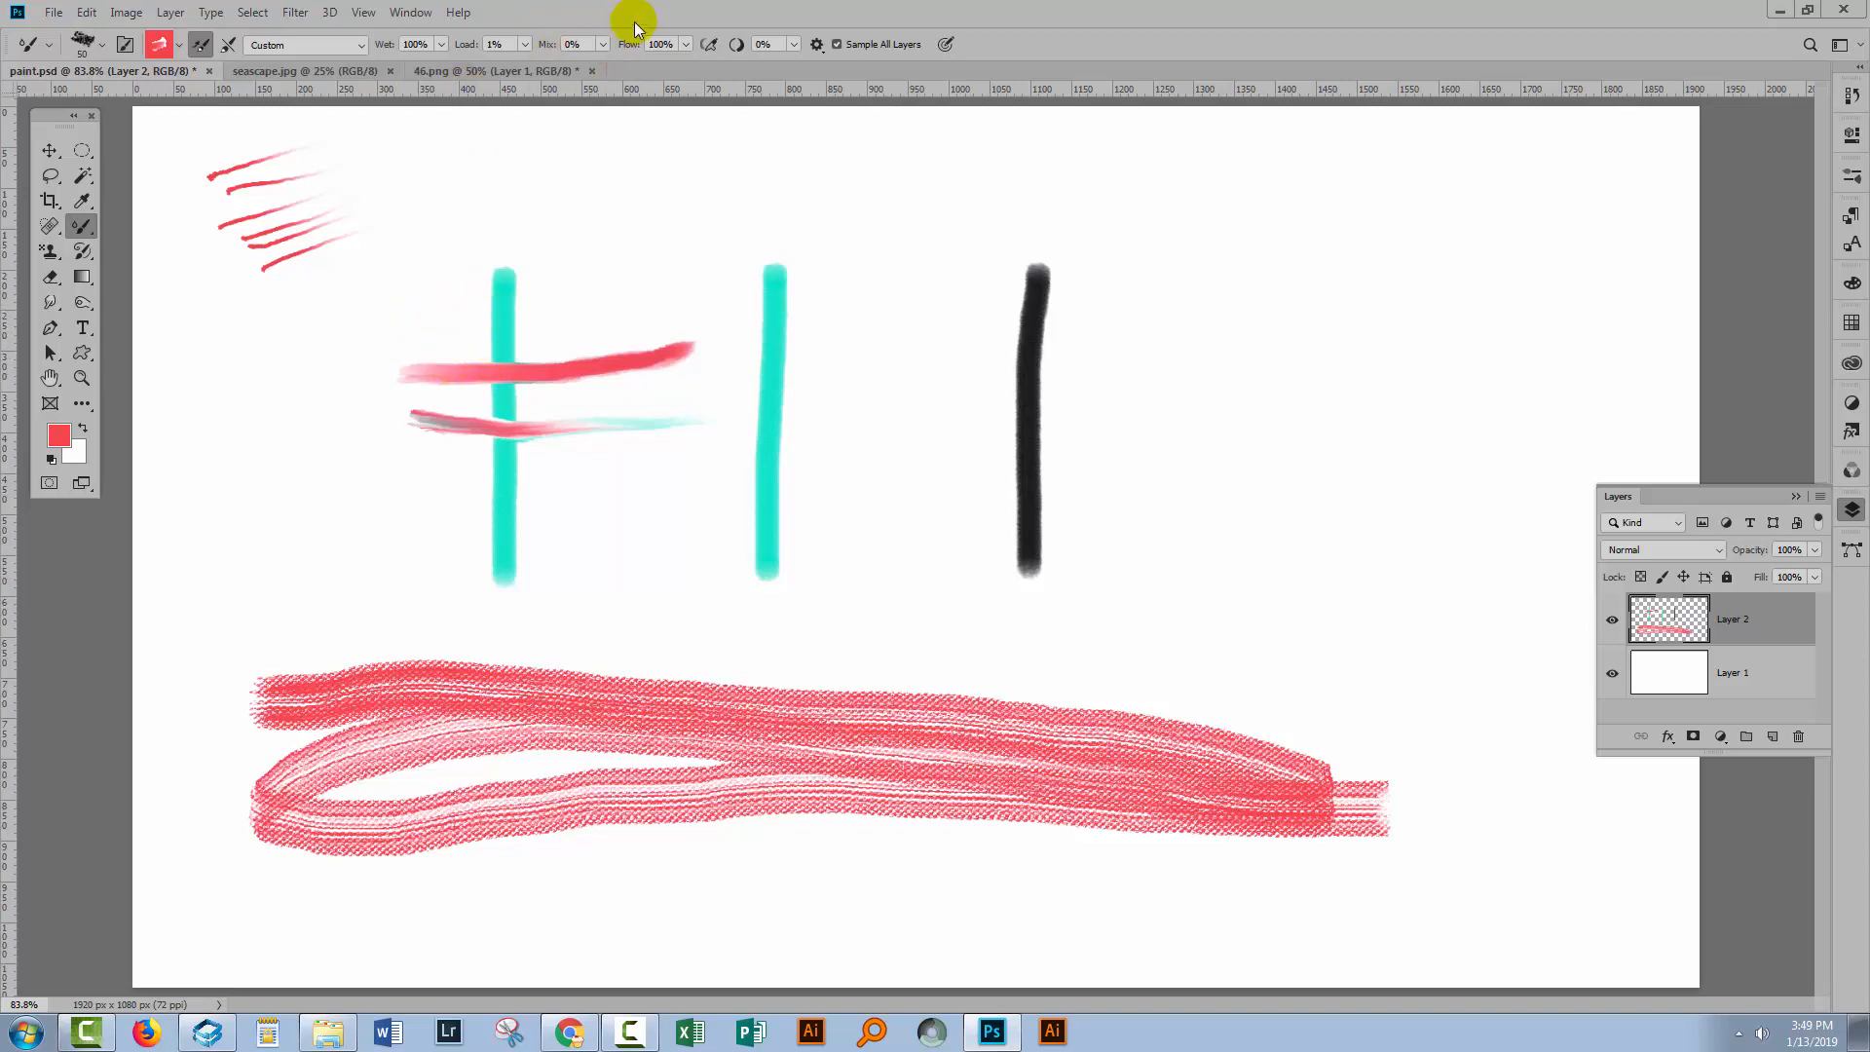
# Set Mix to 55% and paint a third horizontal stroke across the first cyan line.
pyautogui.click(604, 44)
pyautogui.click(426, 512)
pyautogui.moveTo(426, 513); pyautogui.dragTo(709, 499)
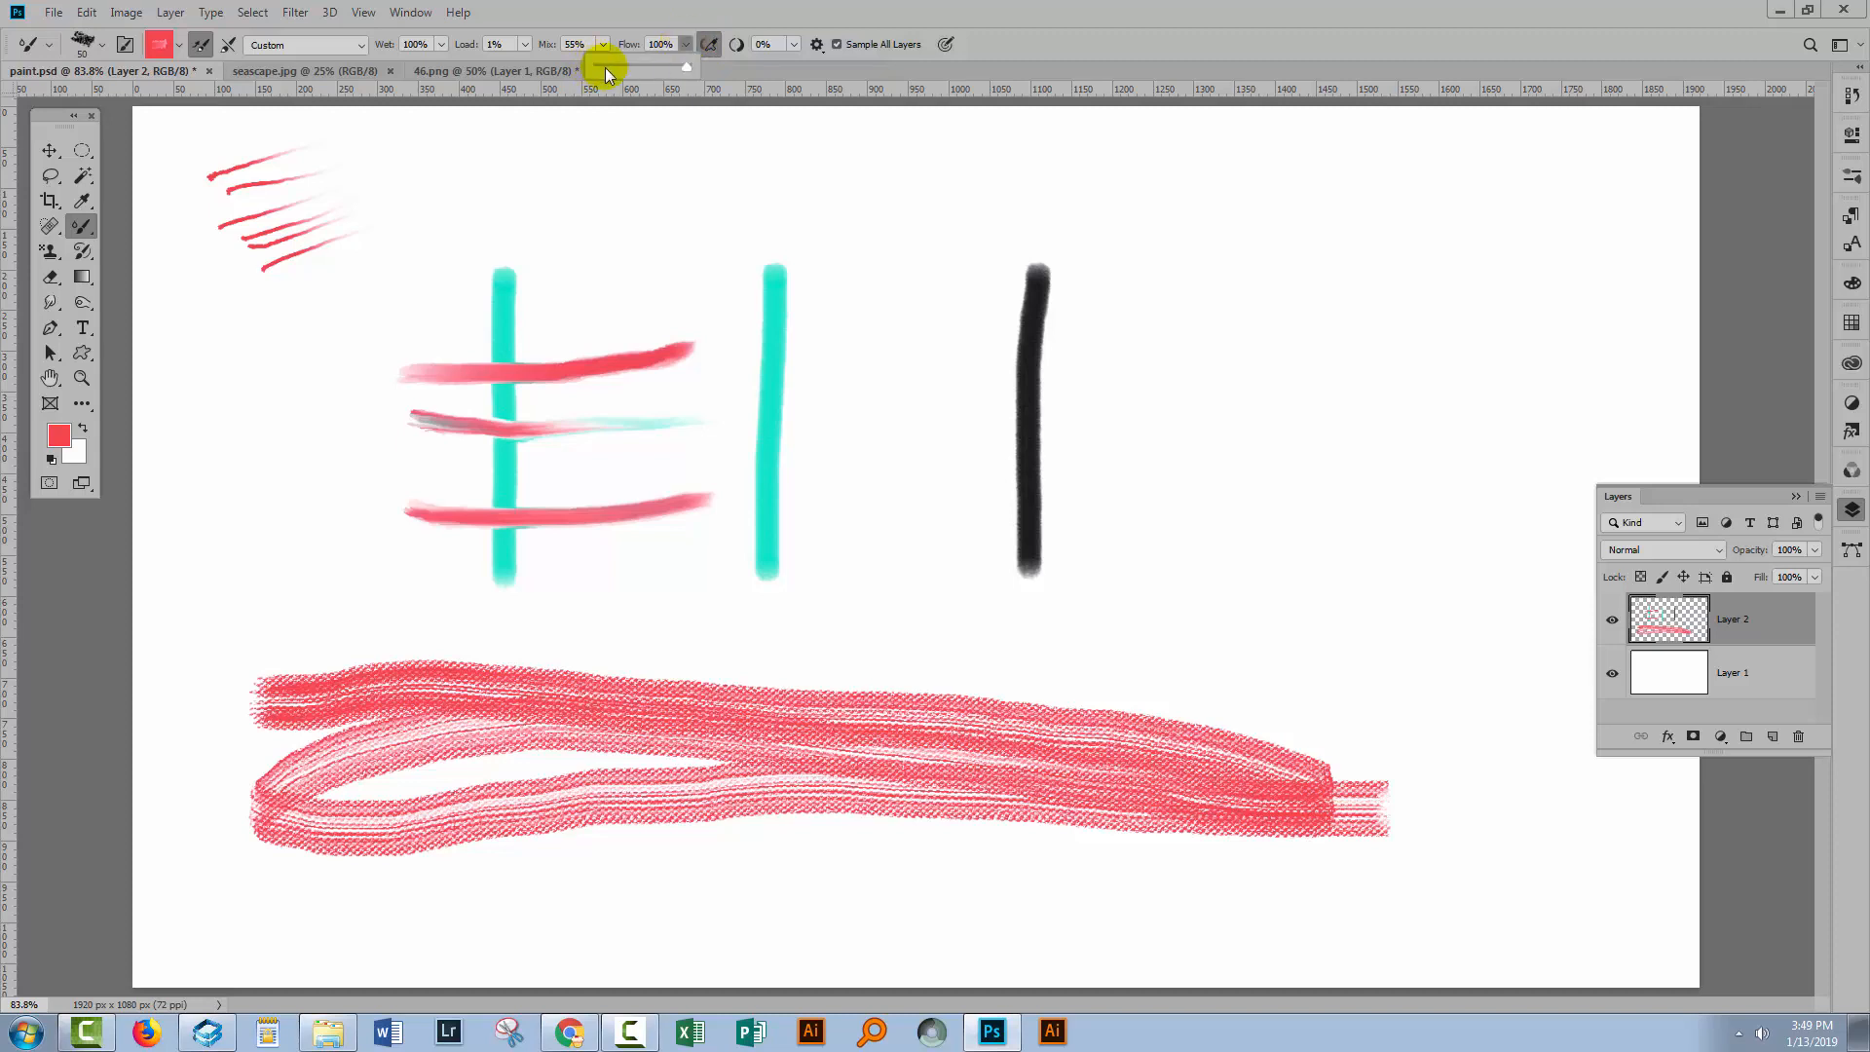
# Set Flow to 11% and the Wet amount to 0%.
pyautogui.click(606, 62)
pyautogui.click(442, 45)
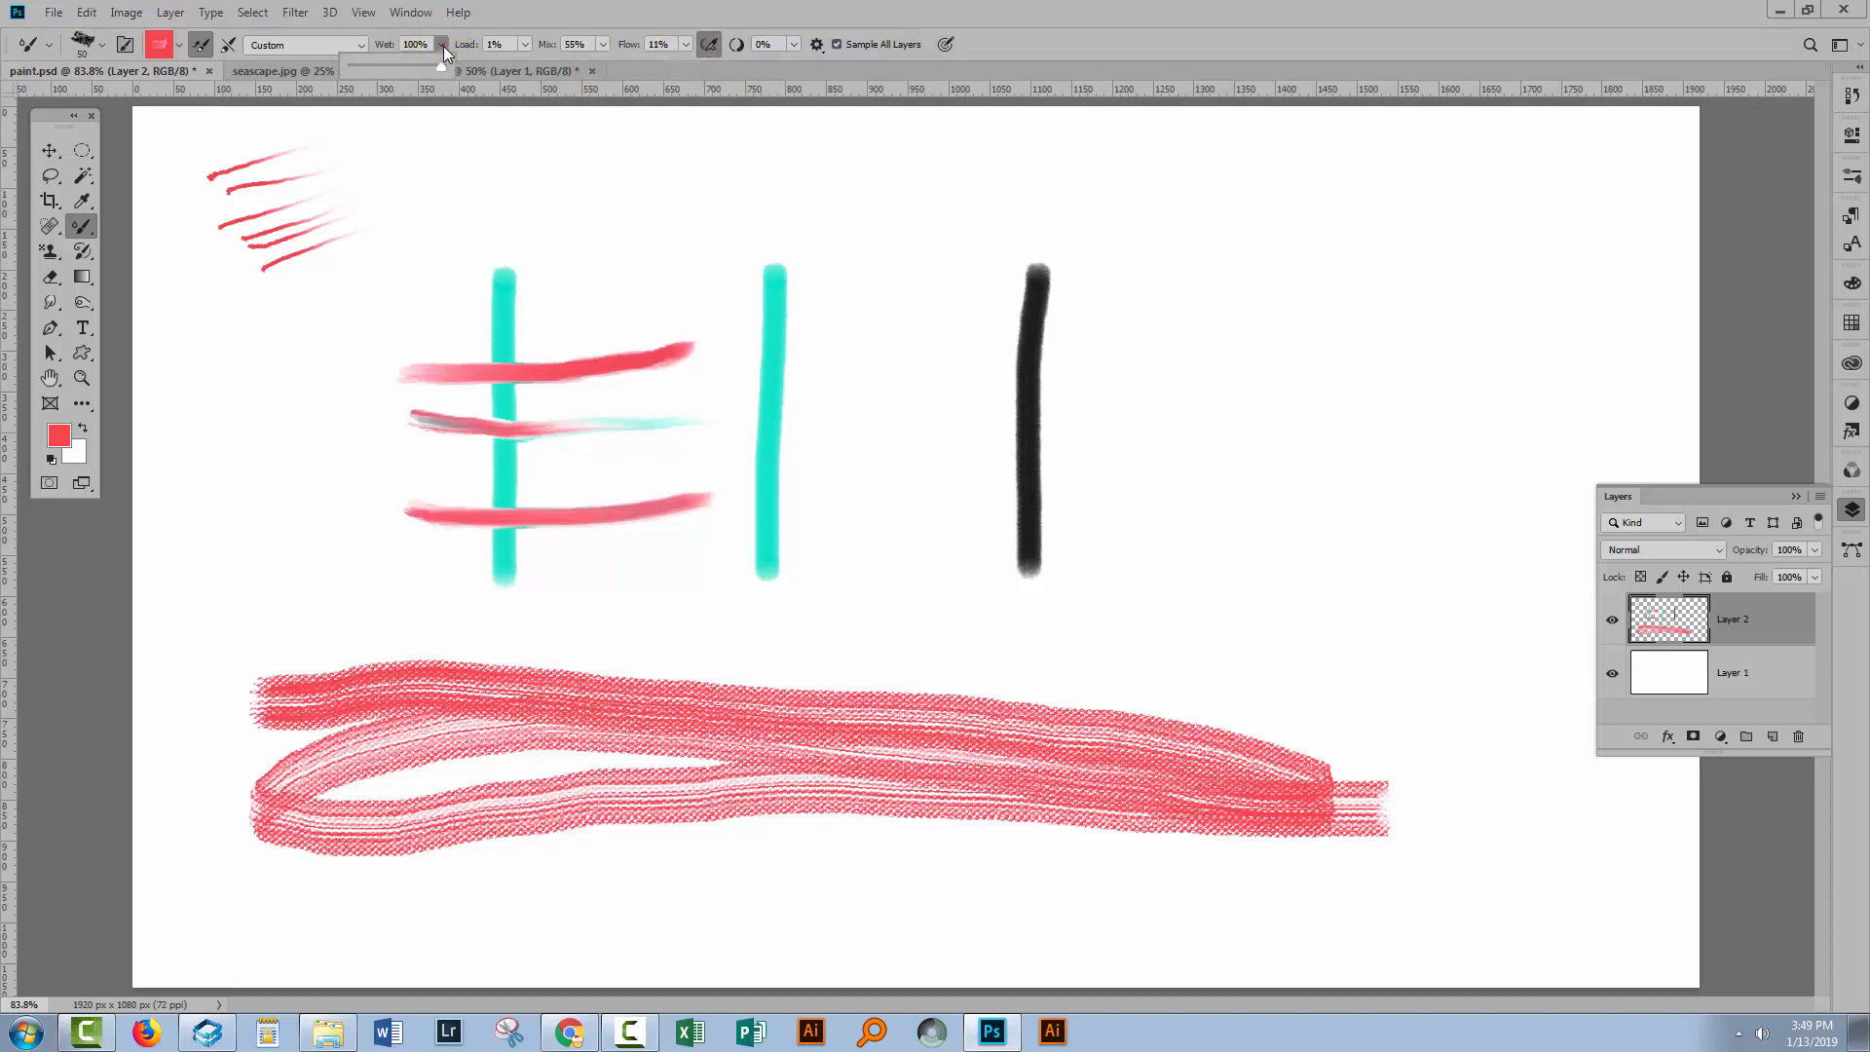
pyautogui.moveTo(442, 67); pyautogui.dragTo(353, 66)
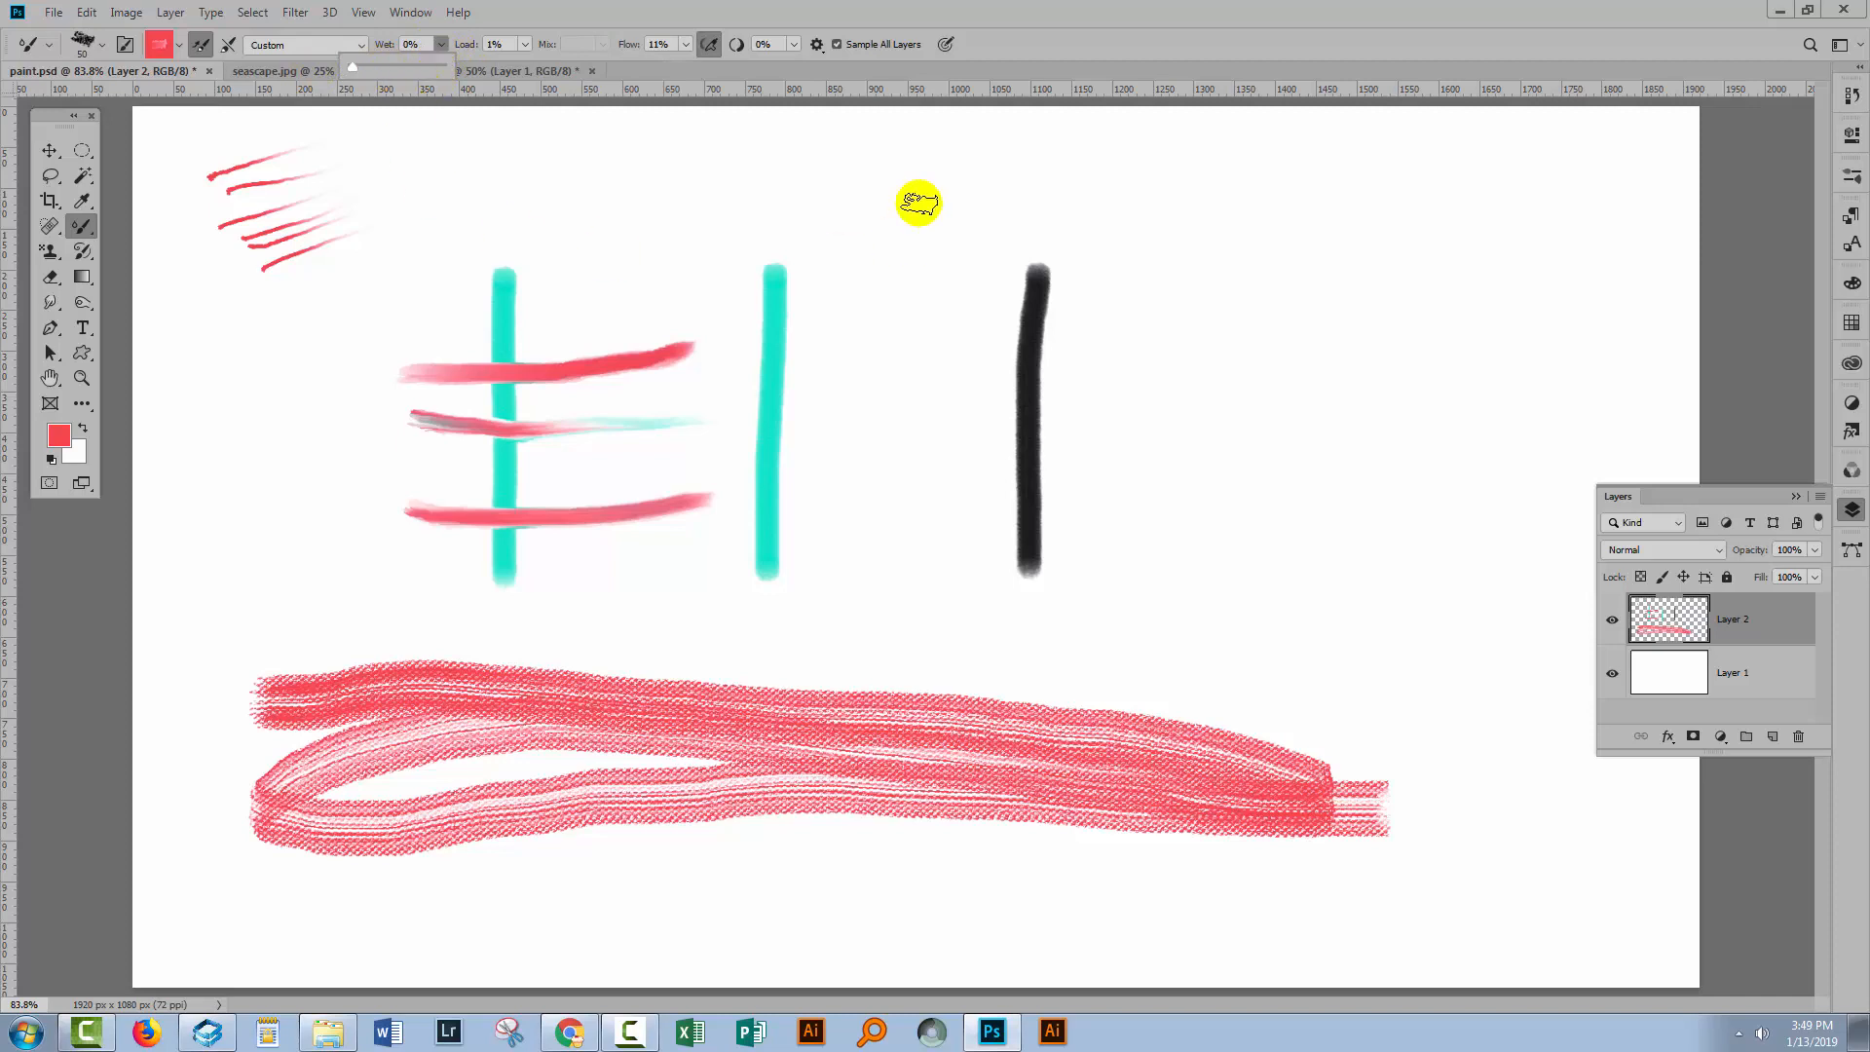
# Enlarge the brush to 300 px and dab a pale pink patch right of the black stroke.
pyautogui.click(1163, 260)
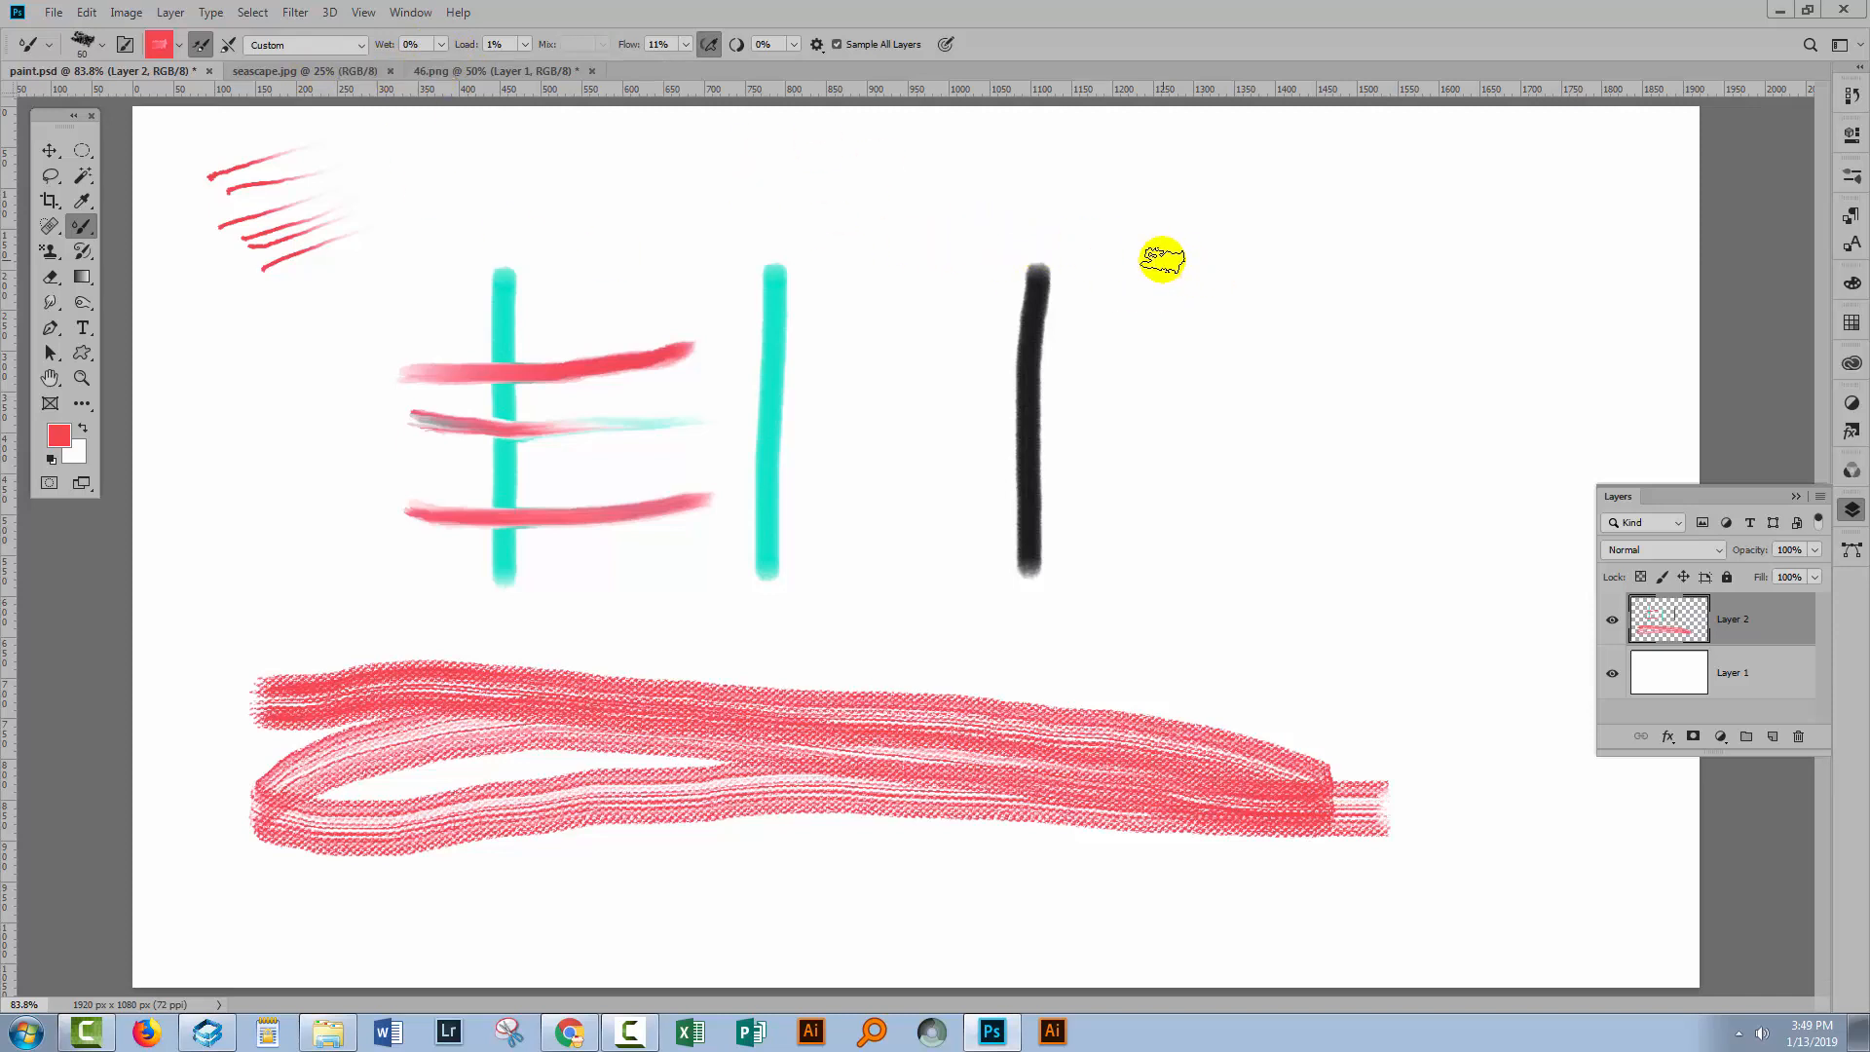
pyautogui.press(']')
pyautogui.press(']')
pyautogui.press(']')
pyautogui.press(']')
pyautogui.press(']')
pyautogui.press(']')
pyautogui.press(']')
pyautogui.press(']')
pyautogui.press(']')
pyautogui.press(']')
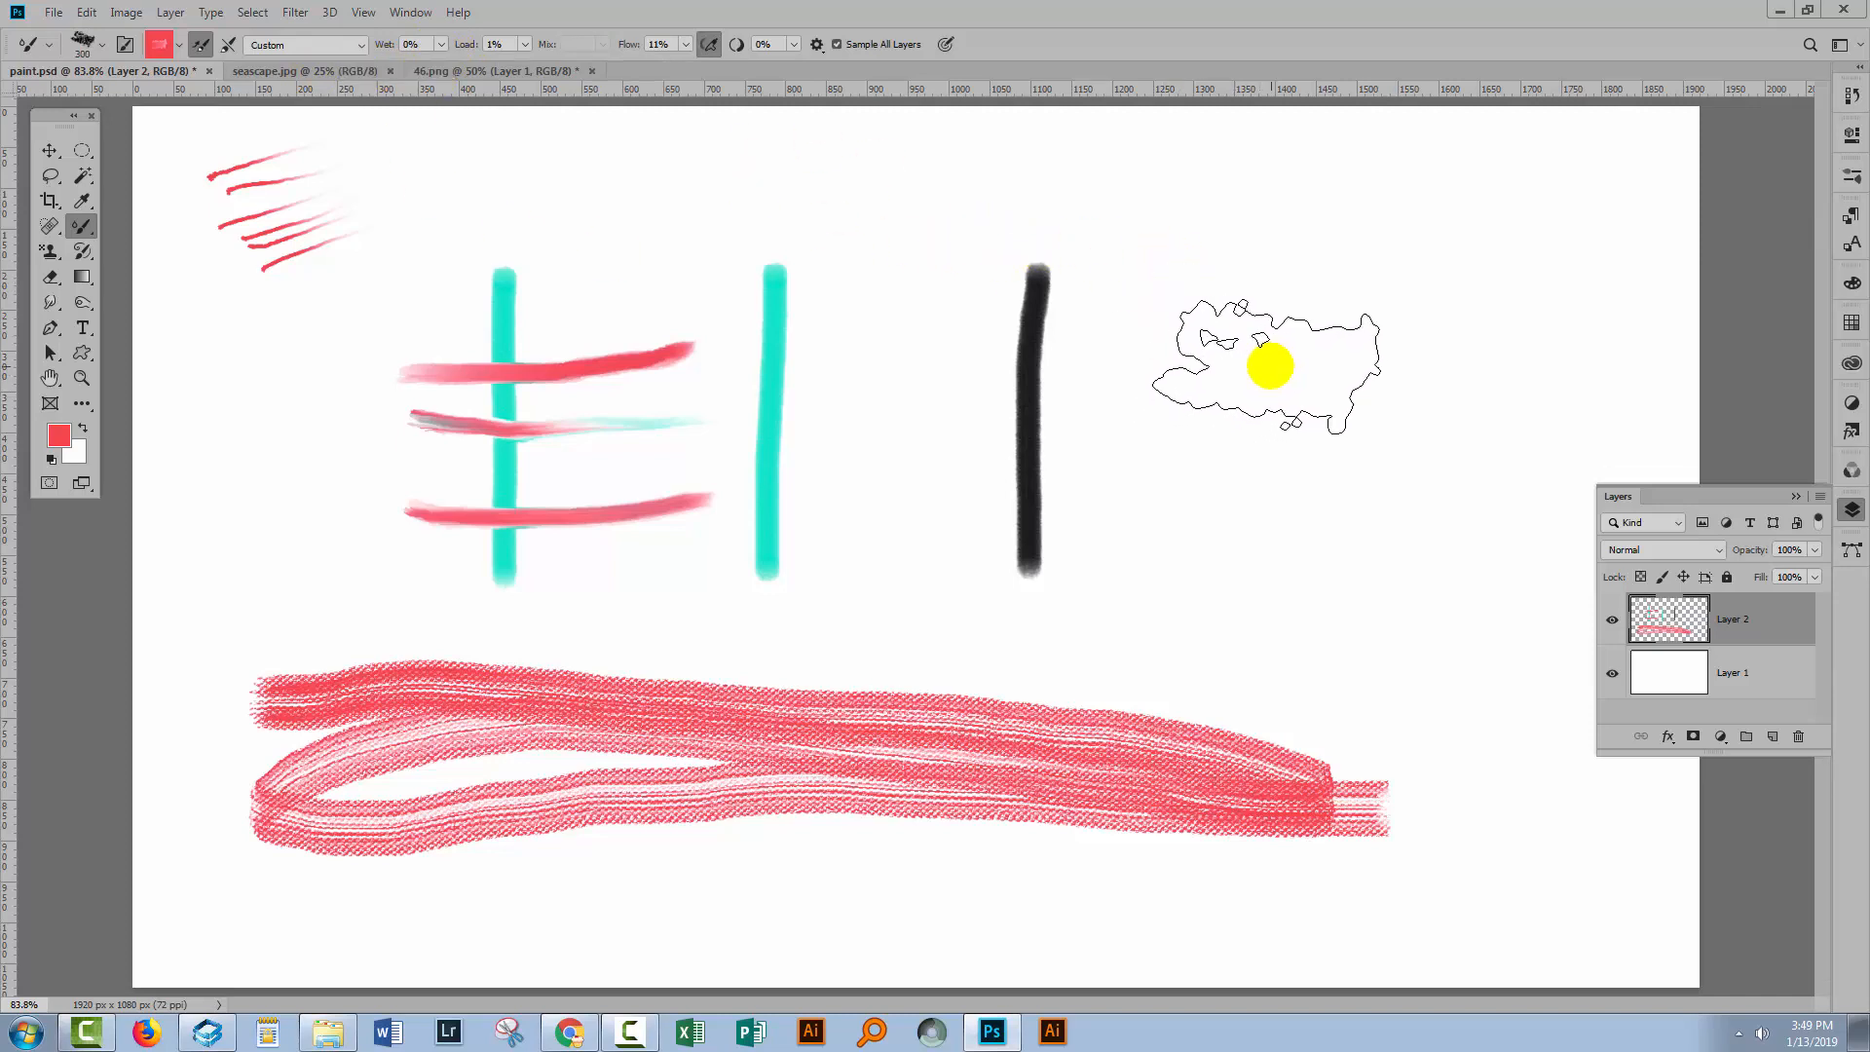
pyautogui.moveTo(1260, 363); pyautogui.dragTo(1262, 372)
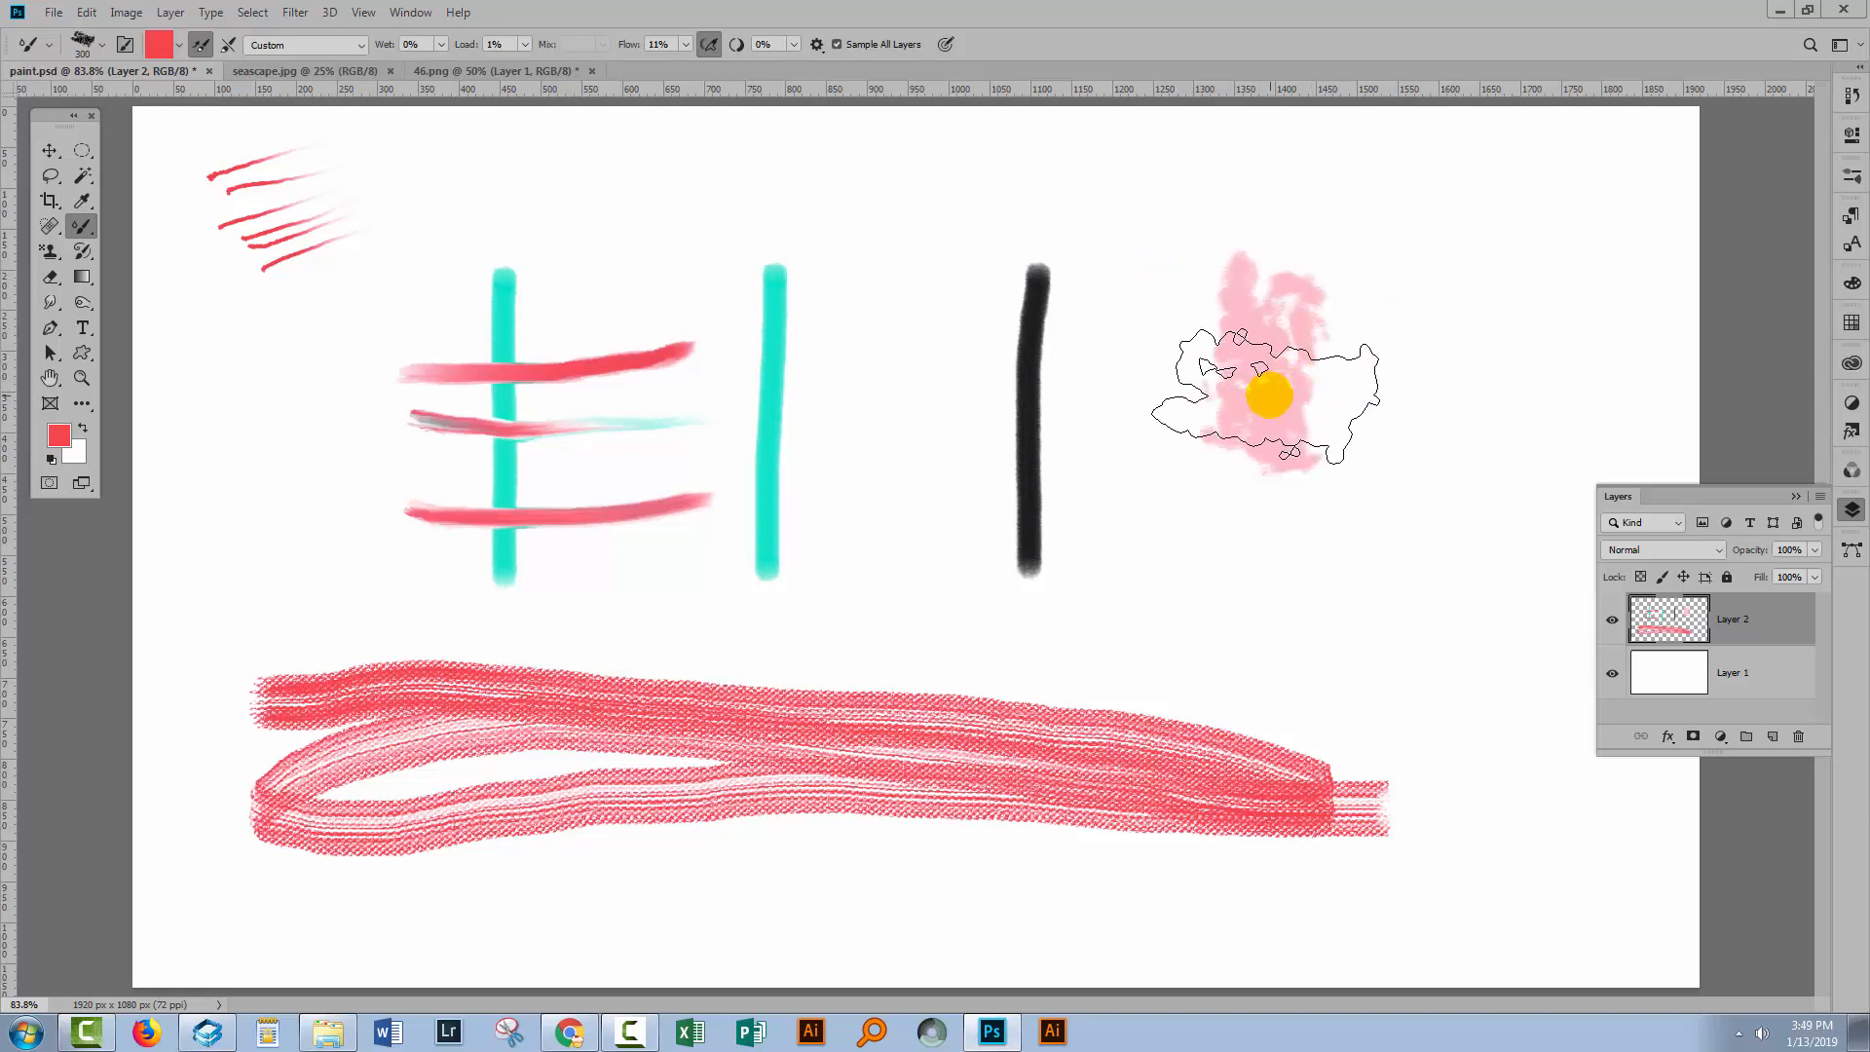
# Disable Shape Dynamics in Brush Settings and paint more pink and red patches on the right.
pyautogui.click(123, 46)
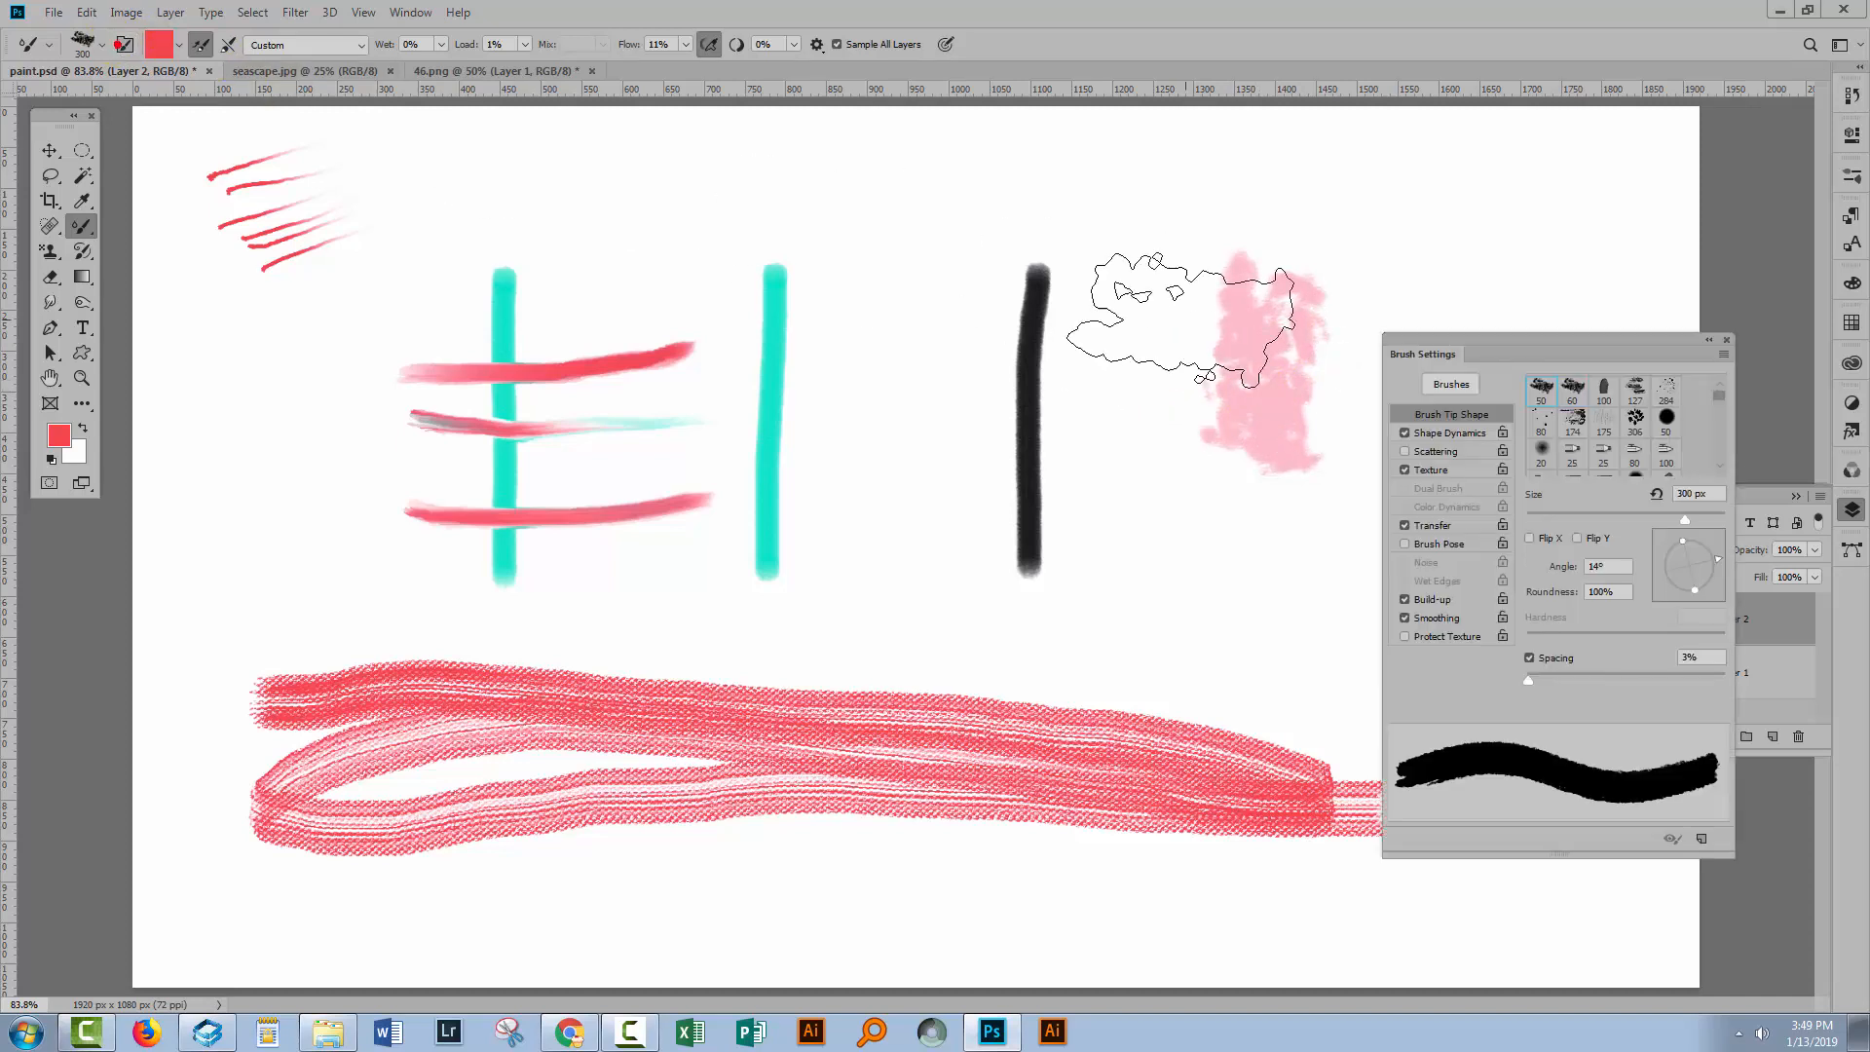
pyautogui.click(1405, 433)
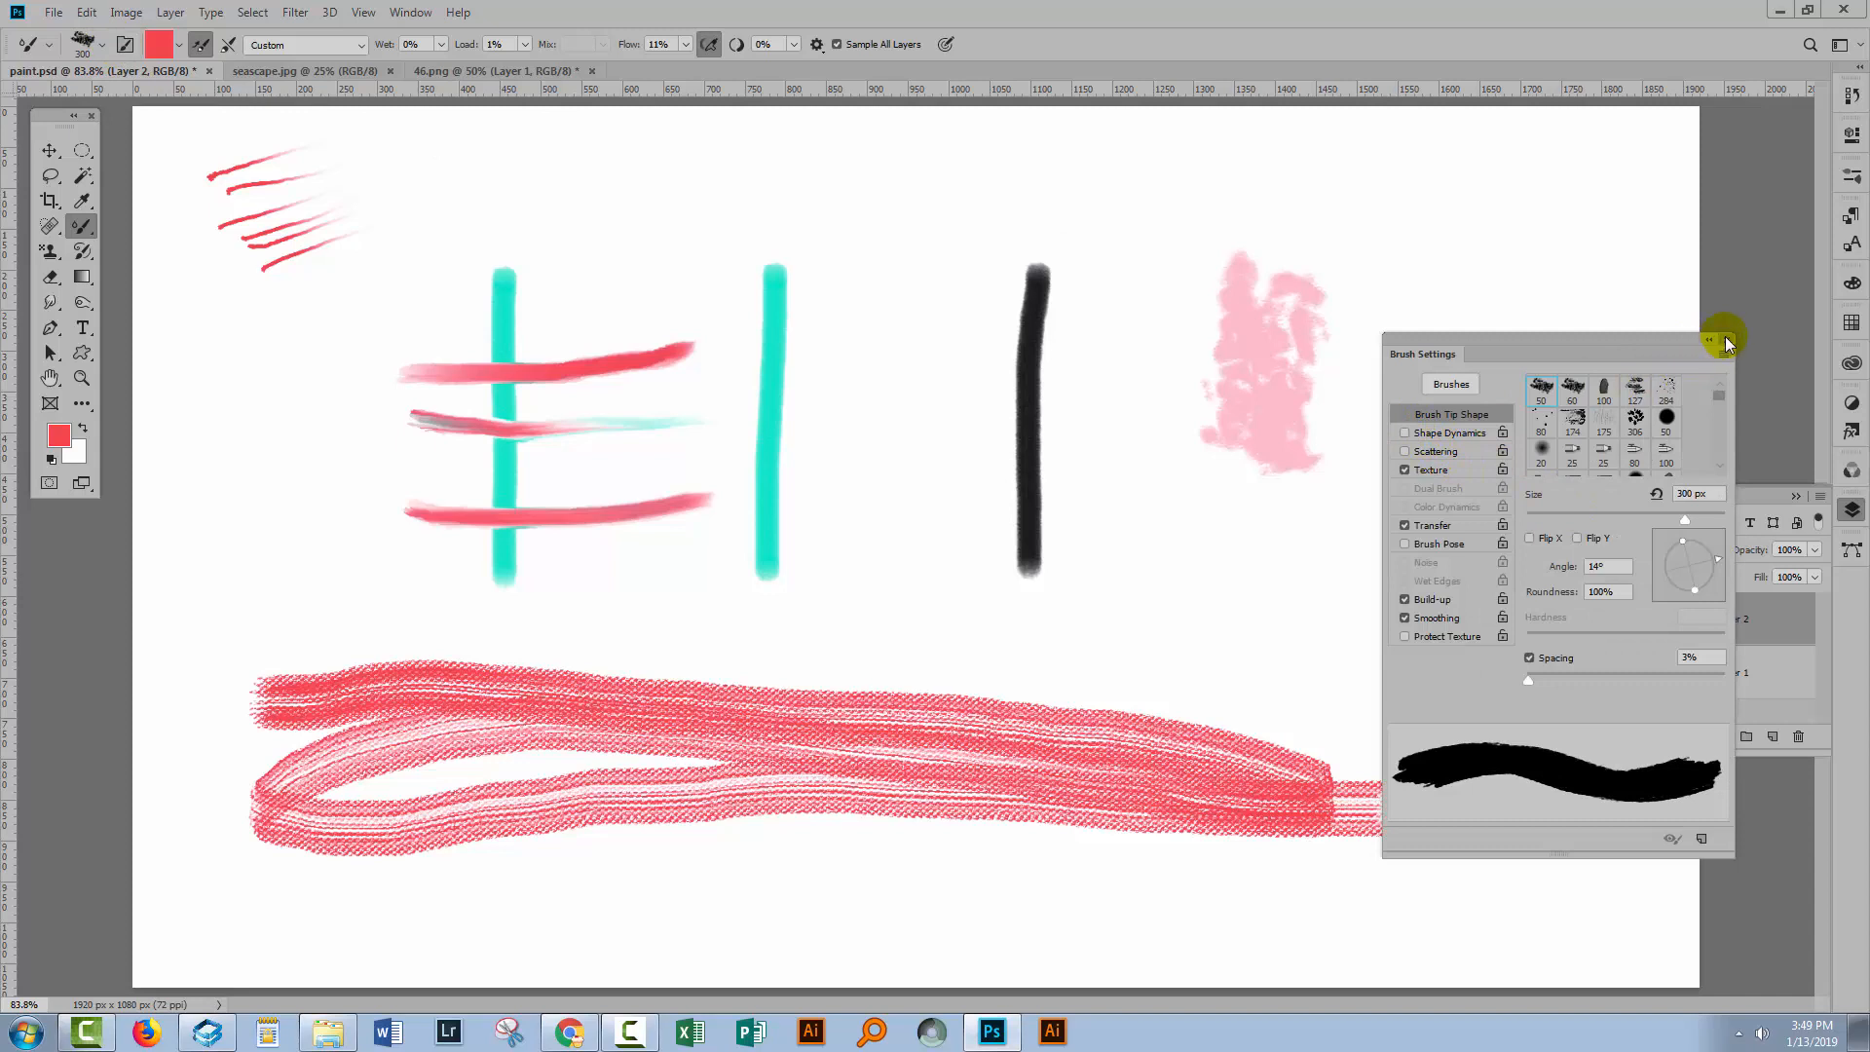
pyautogui.click(1725, 339)
pyautogui.moveTo(1428, 282)
pyautogui.mouseDown()
pyautogui.moveTo(1480, 352)
pyautogui.moveTo(1457, 420)
pyautogui.mouseUp()
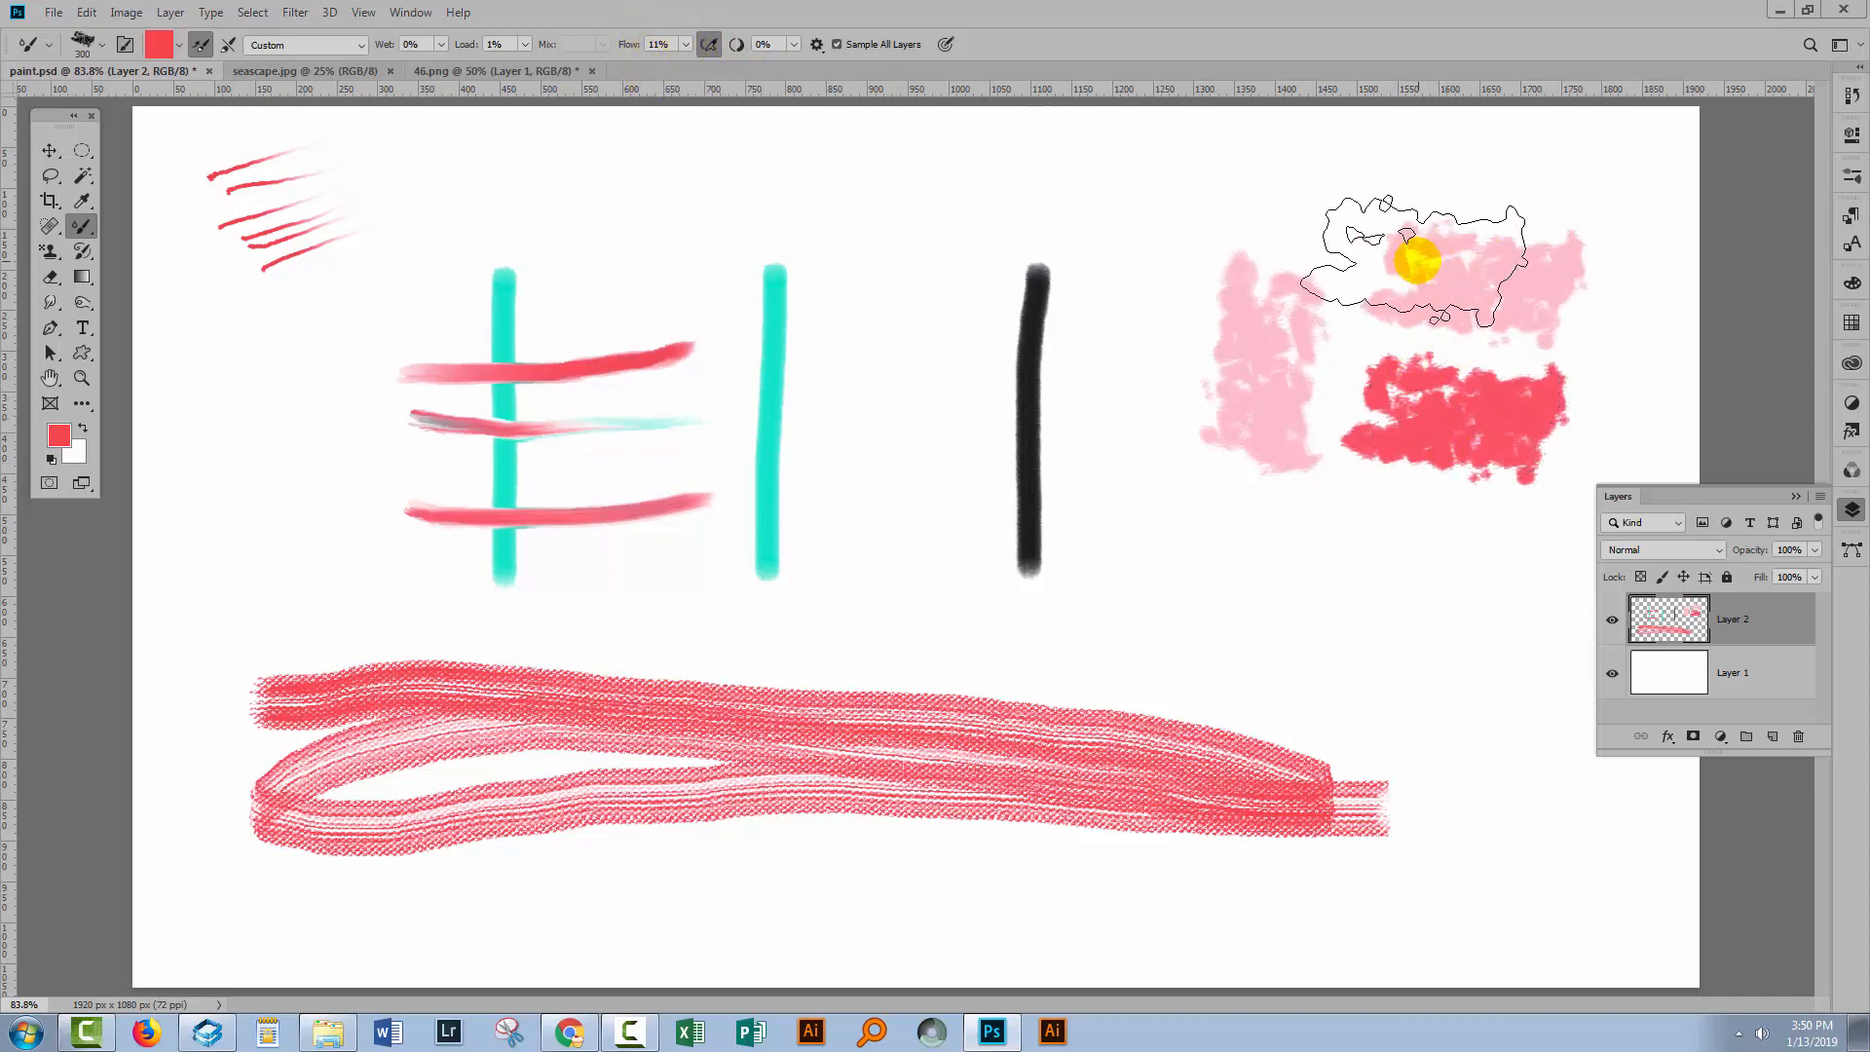
# Set Flow to 1% and dab faint pink patches below the red patches and above the cyan strokes.
pyautogui.click(685, 45)
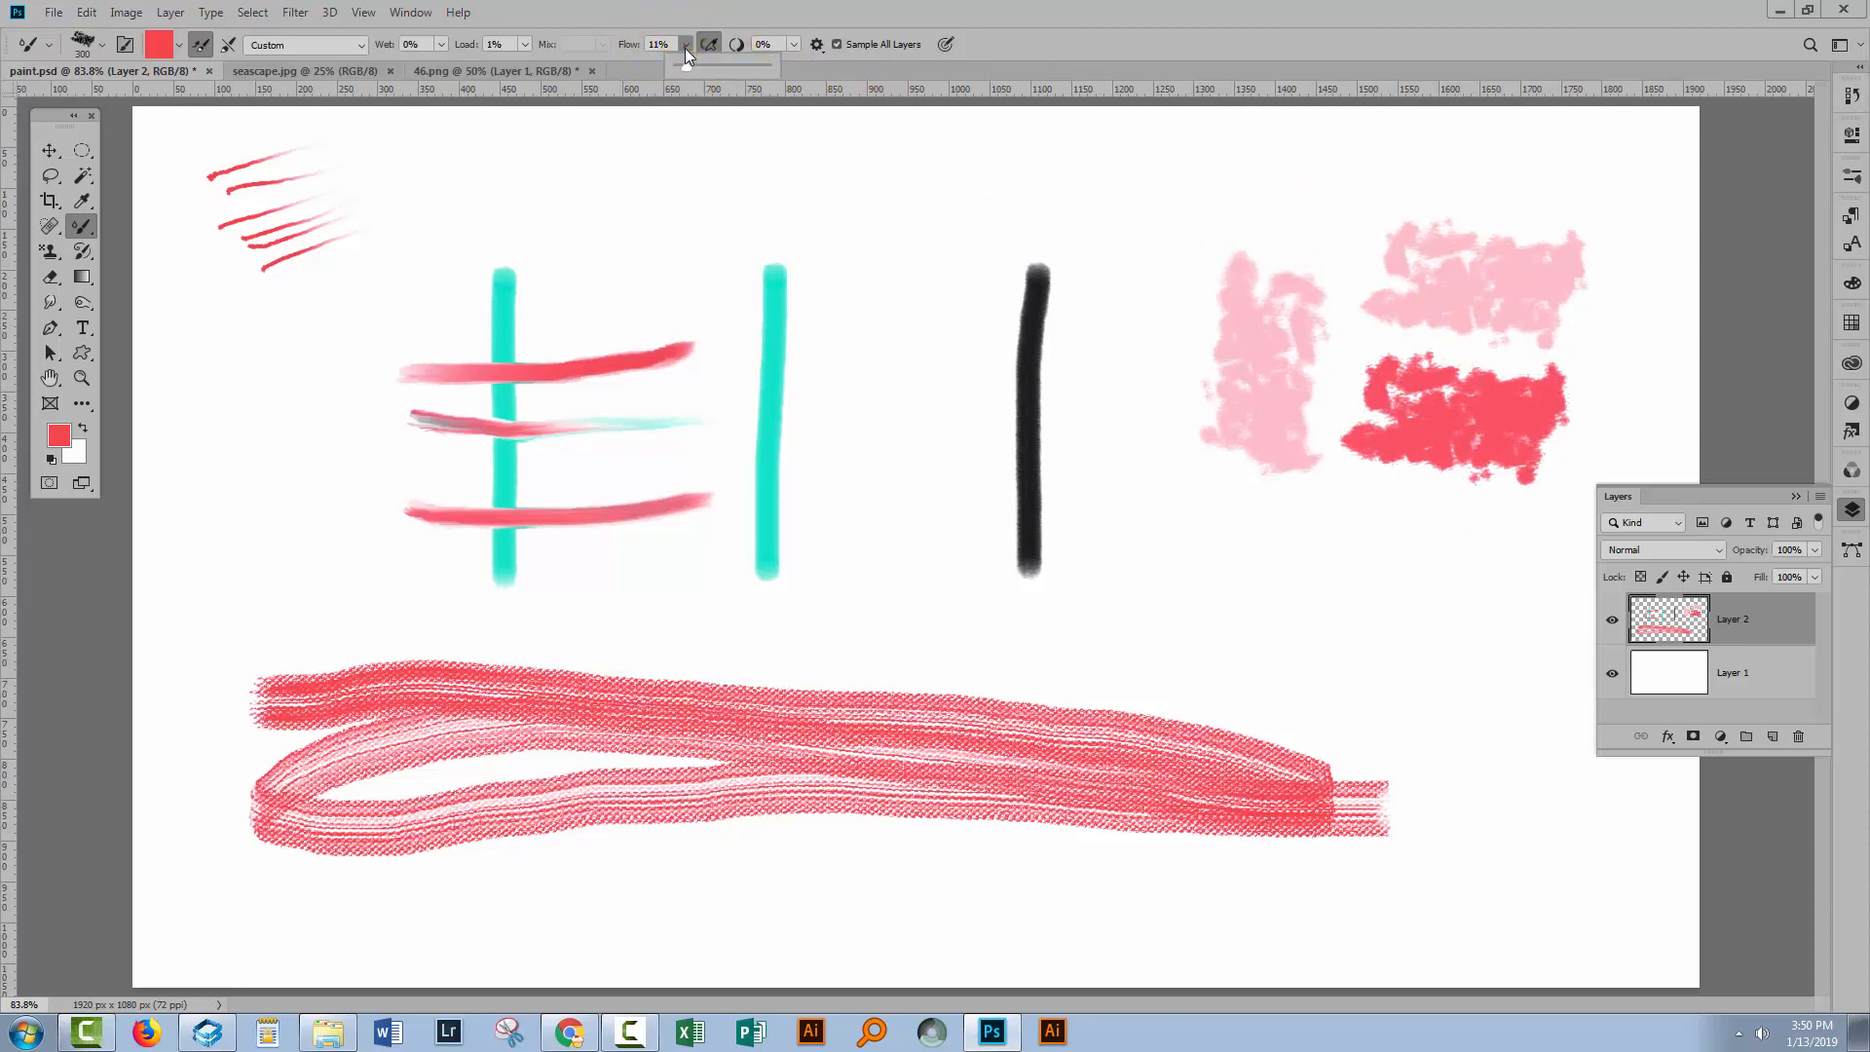
pyautogui.moveTo(681, 66); pyautogui.dragTo(671, 66)
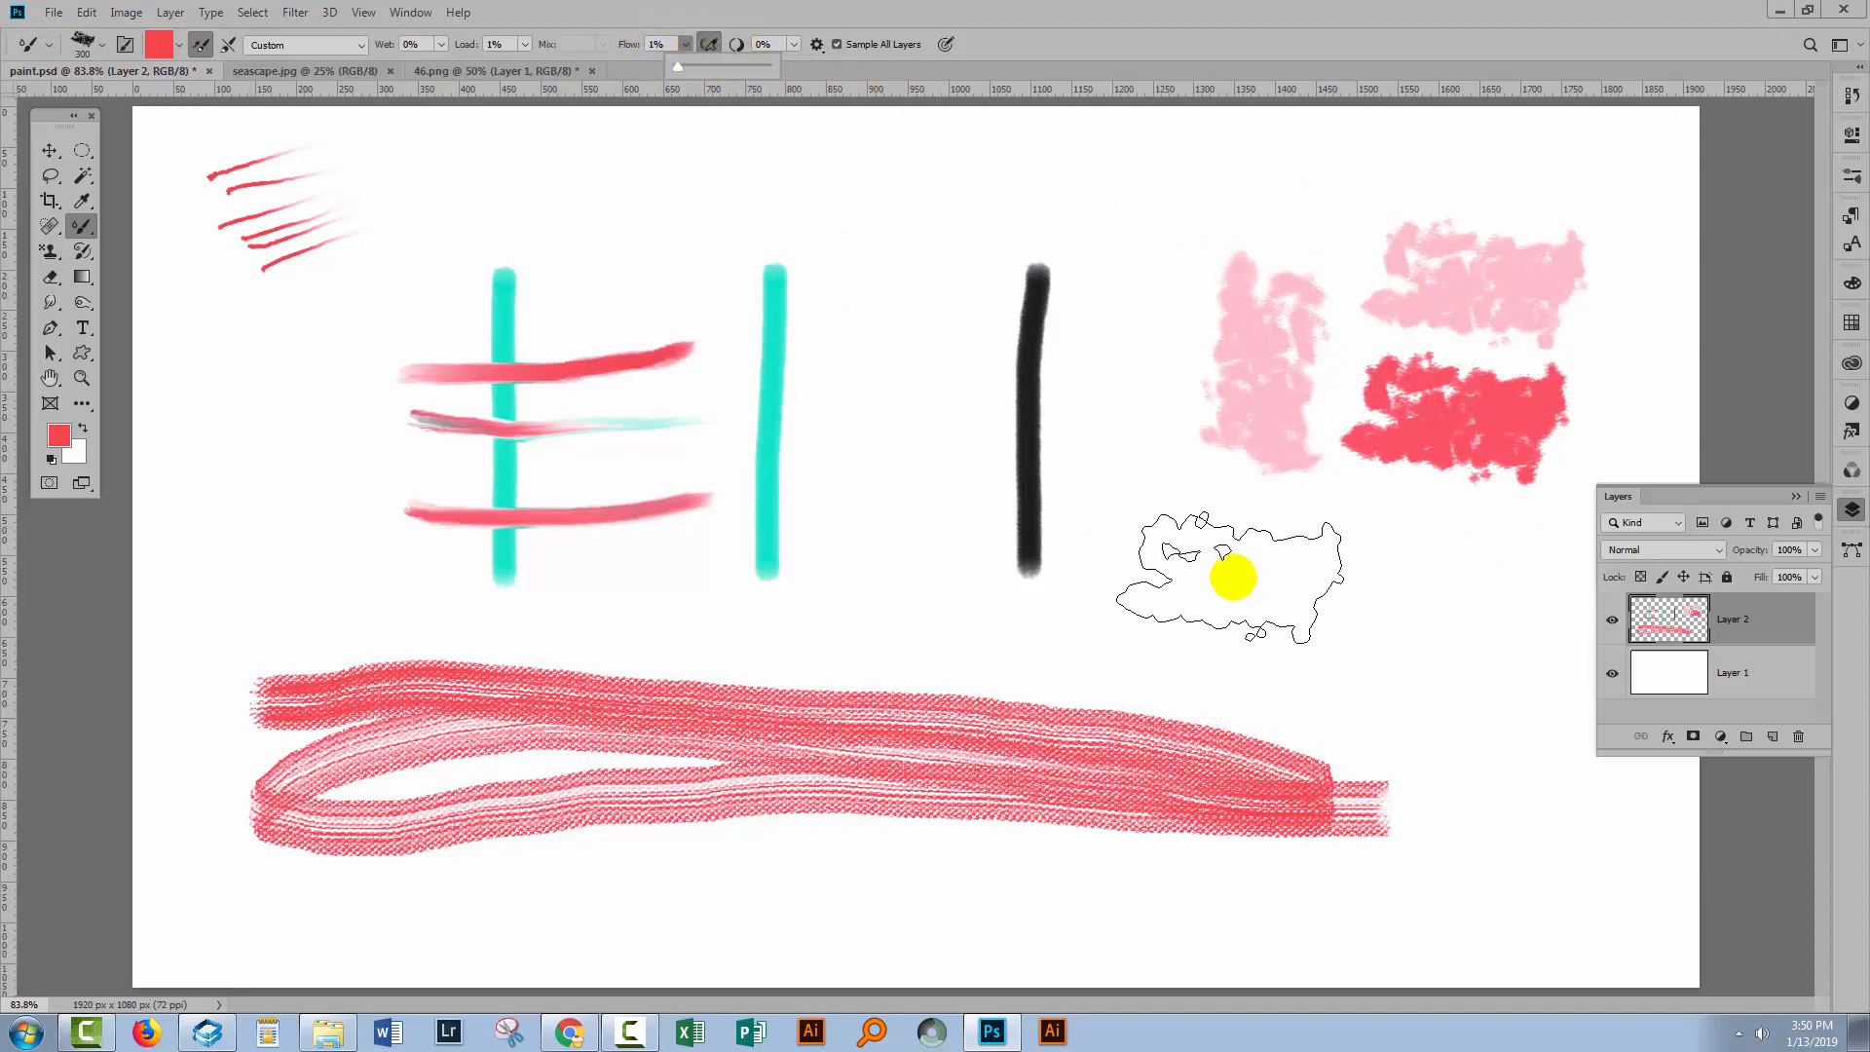
pyautogui.moveTo(1233, 578)
pyautogui.mouseDown()
pyautogui.moveTo(1285, 610)
pyautogui.moveTo(1223, 586)
pyautogui.moveTo(1299, 595)
pyautogui.moveTo(1240, 571)
pyautogui.moveTo(1264, 601)
pyautogui.moveTo(1231, 567)
pyautogui.moveTo(1307, 582)
pyautogui.mouseUp()
pyautogui.click(1239, 572)
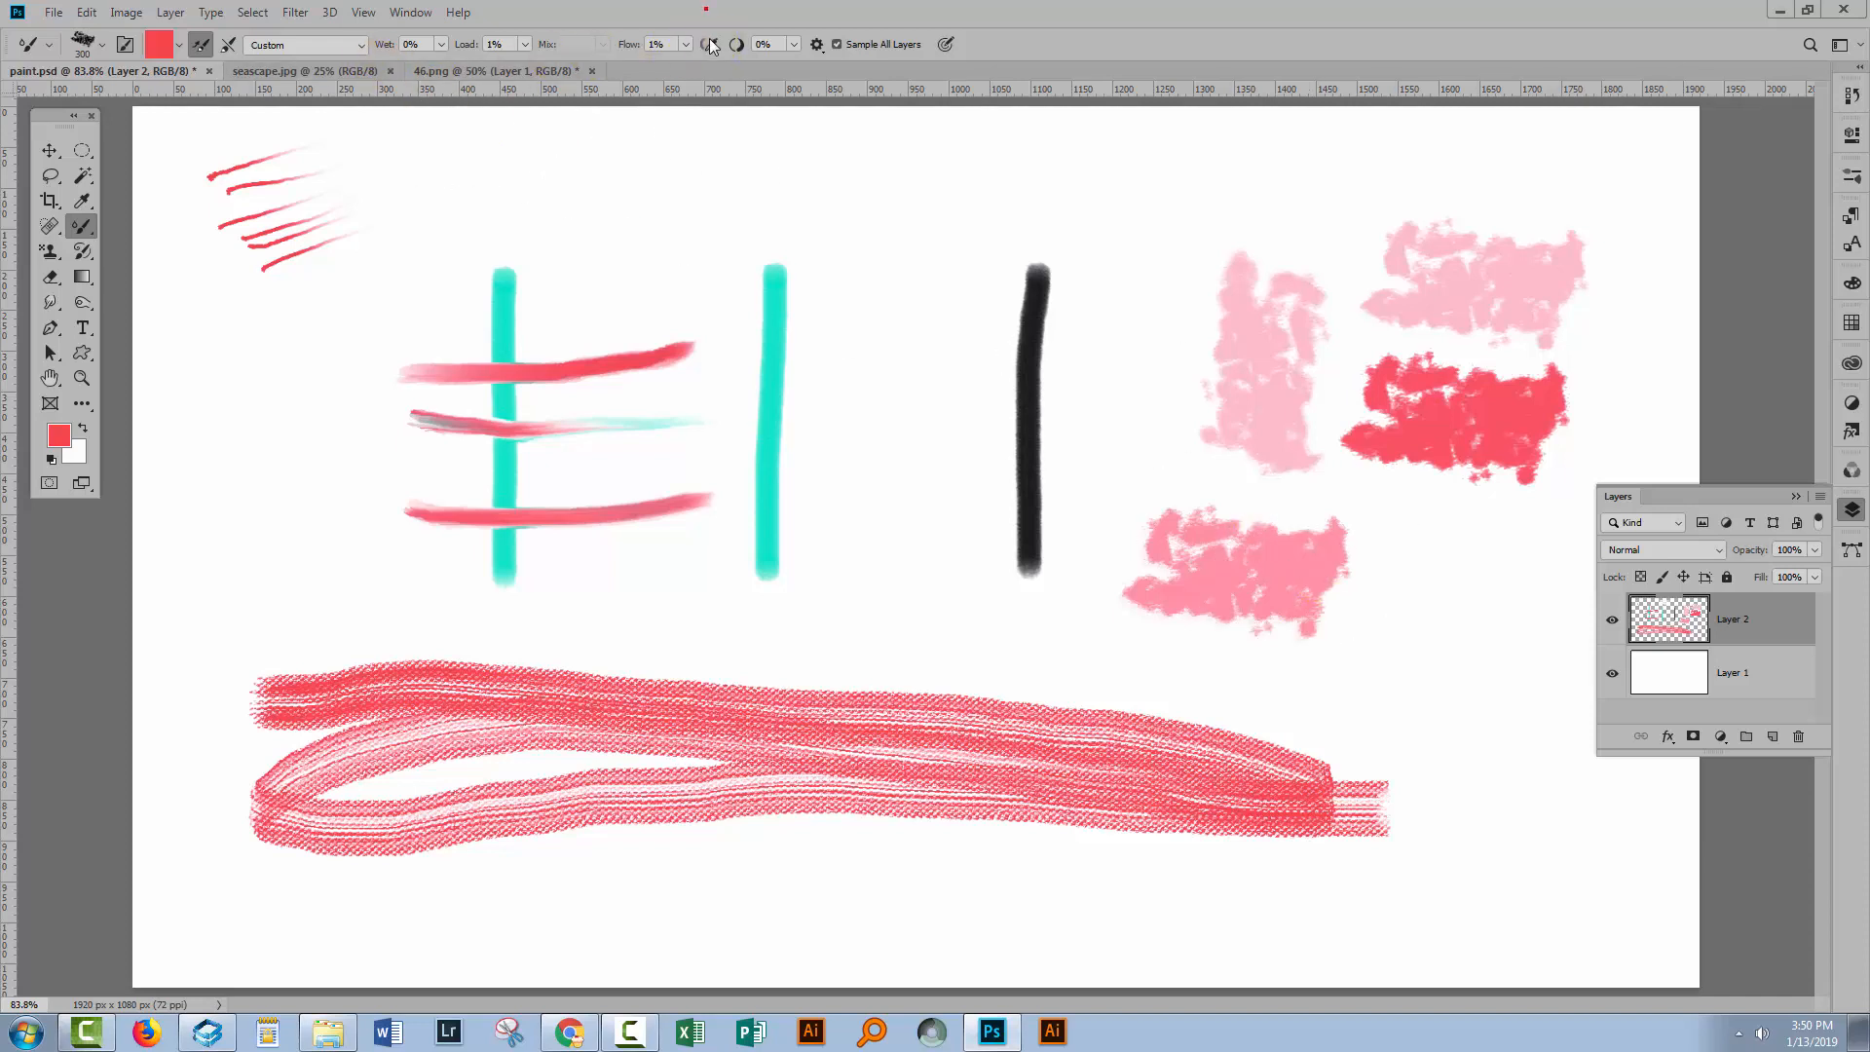
pyautogui.moveTo(722, 137); pyautogui.dragTo(793, 197)
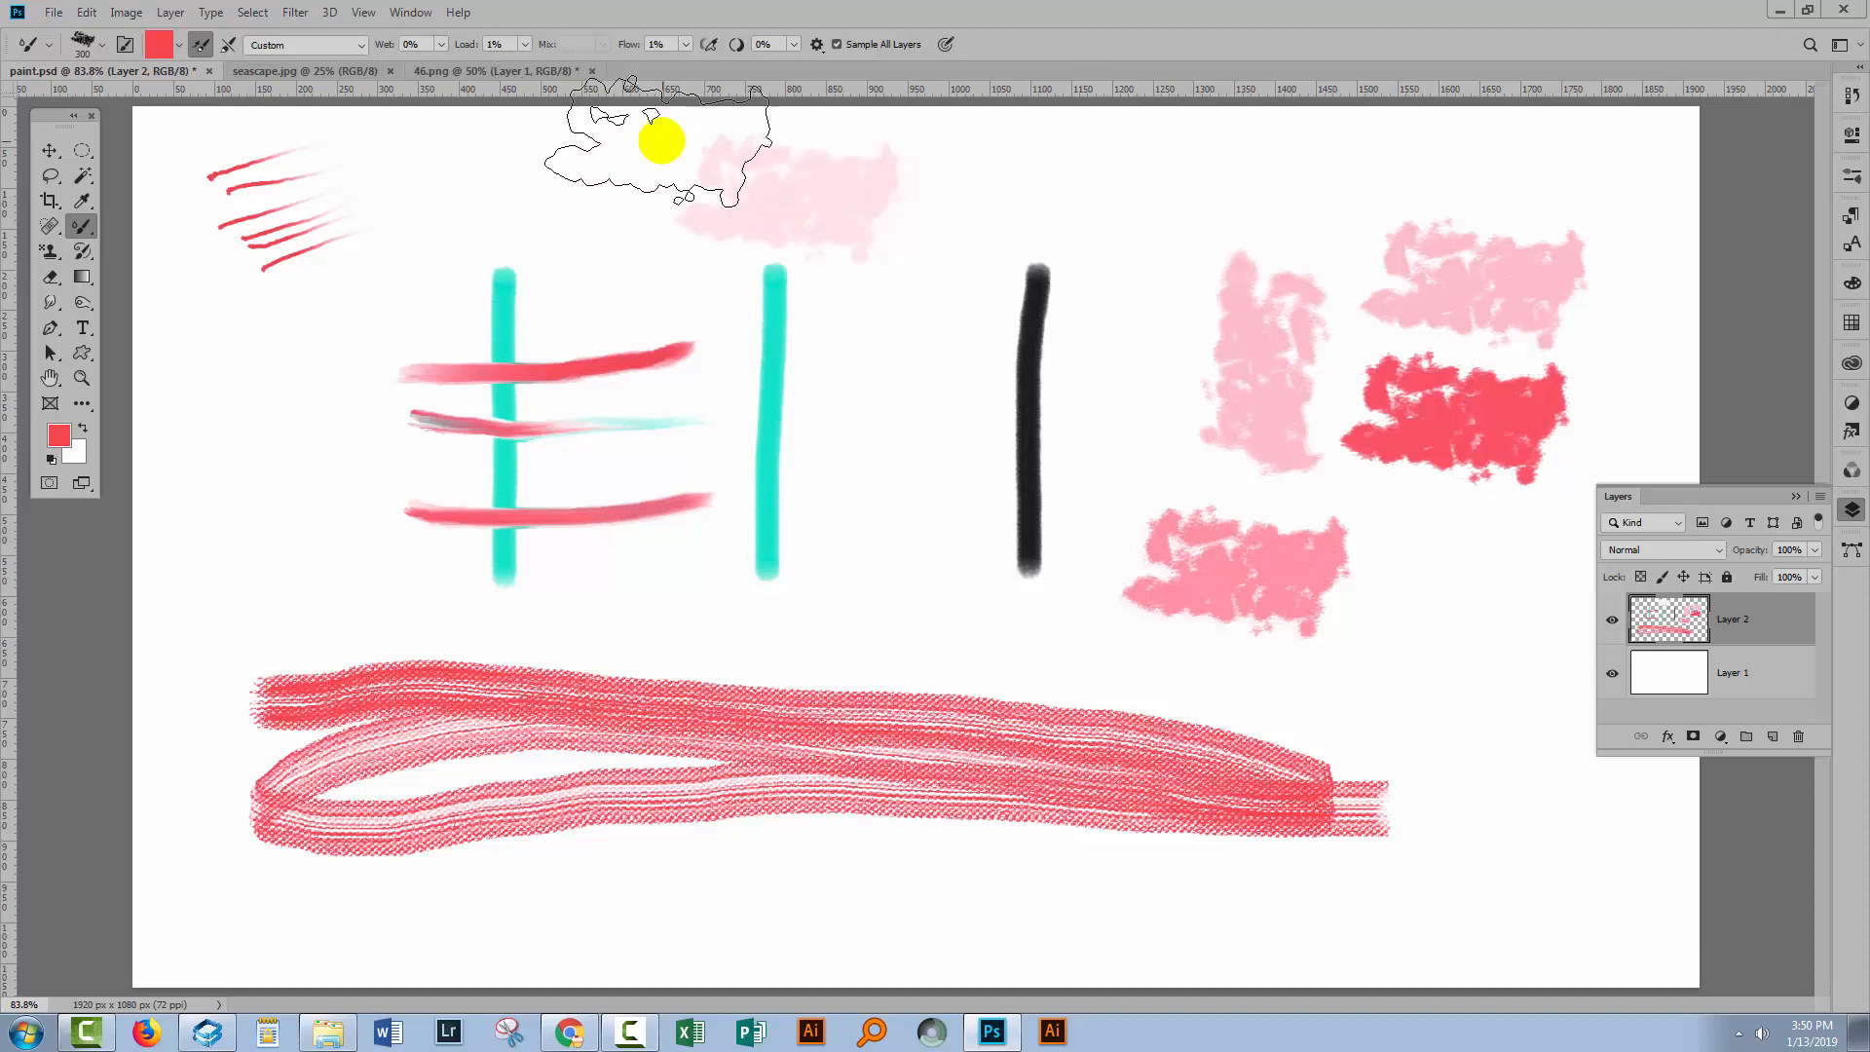
pyautogui.hotkey('ctrl', 'd')
# Set Flow to 100% and dab a red patch between the second cyan stroke and the black stroke.
pyautogui.click(684, 45)
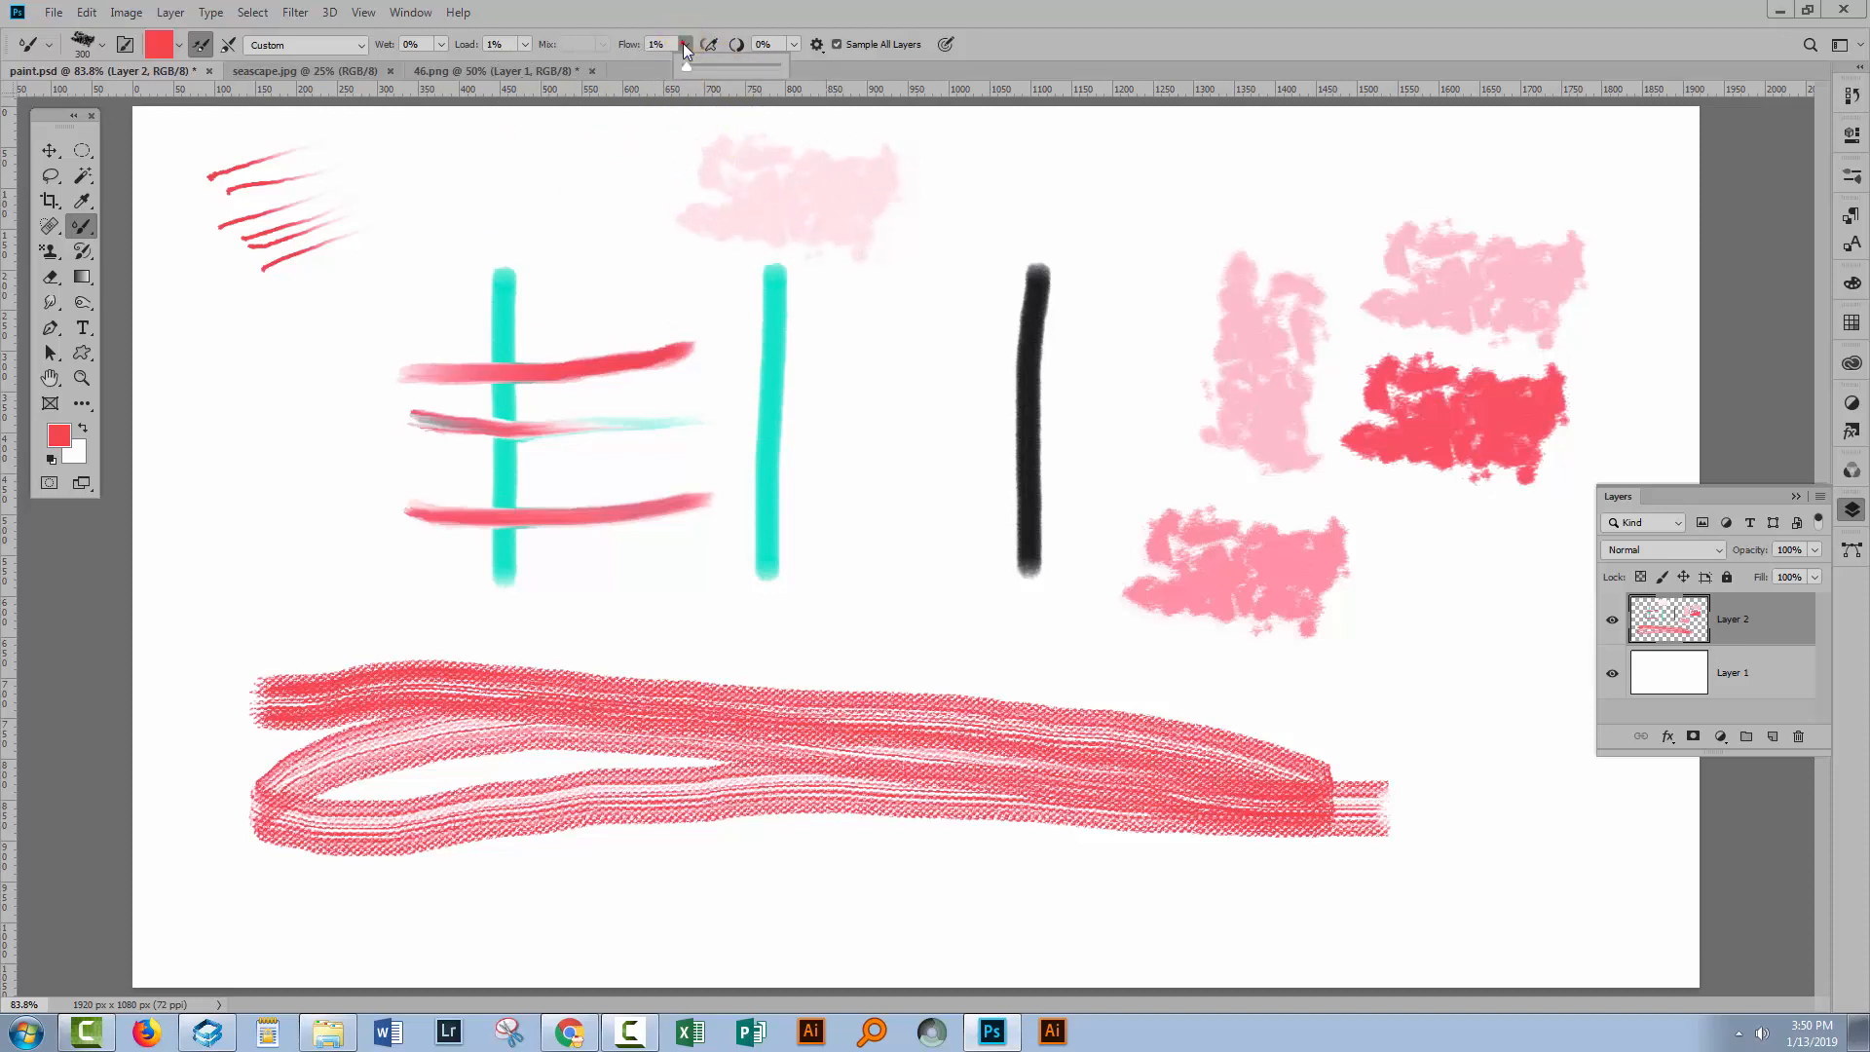
pyautogui.moveTo(688, 64); pyautogui.dragTo(930, 354)
pyautogui.click(930, 353)
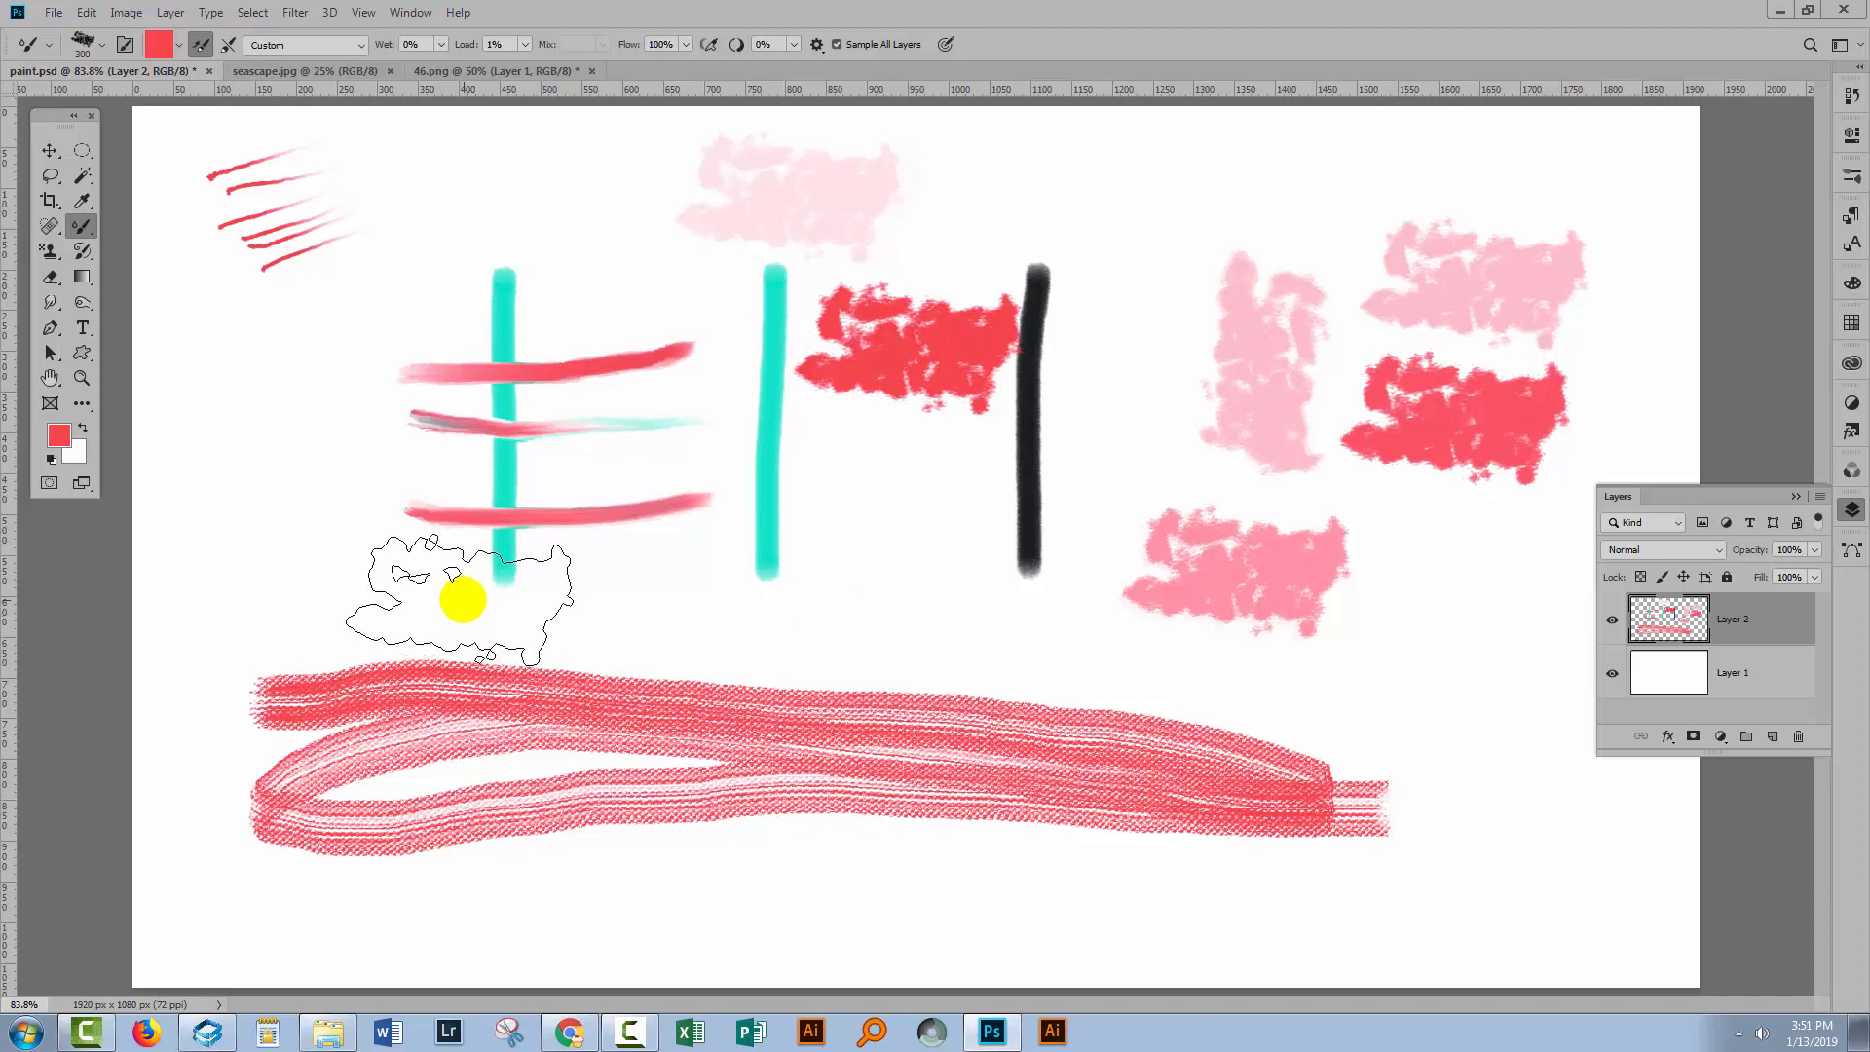
# Shrink the brush to 70 px and undo the red patch.
pyautogui.press('[')
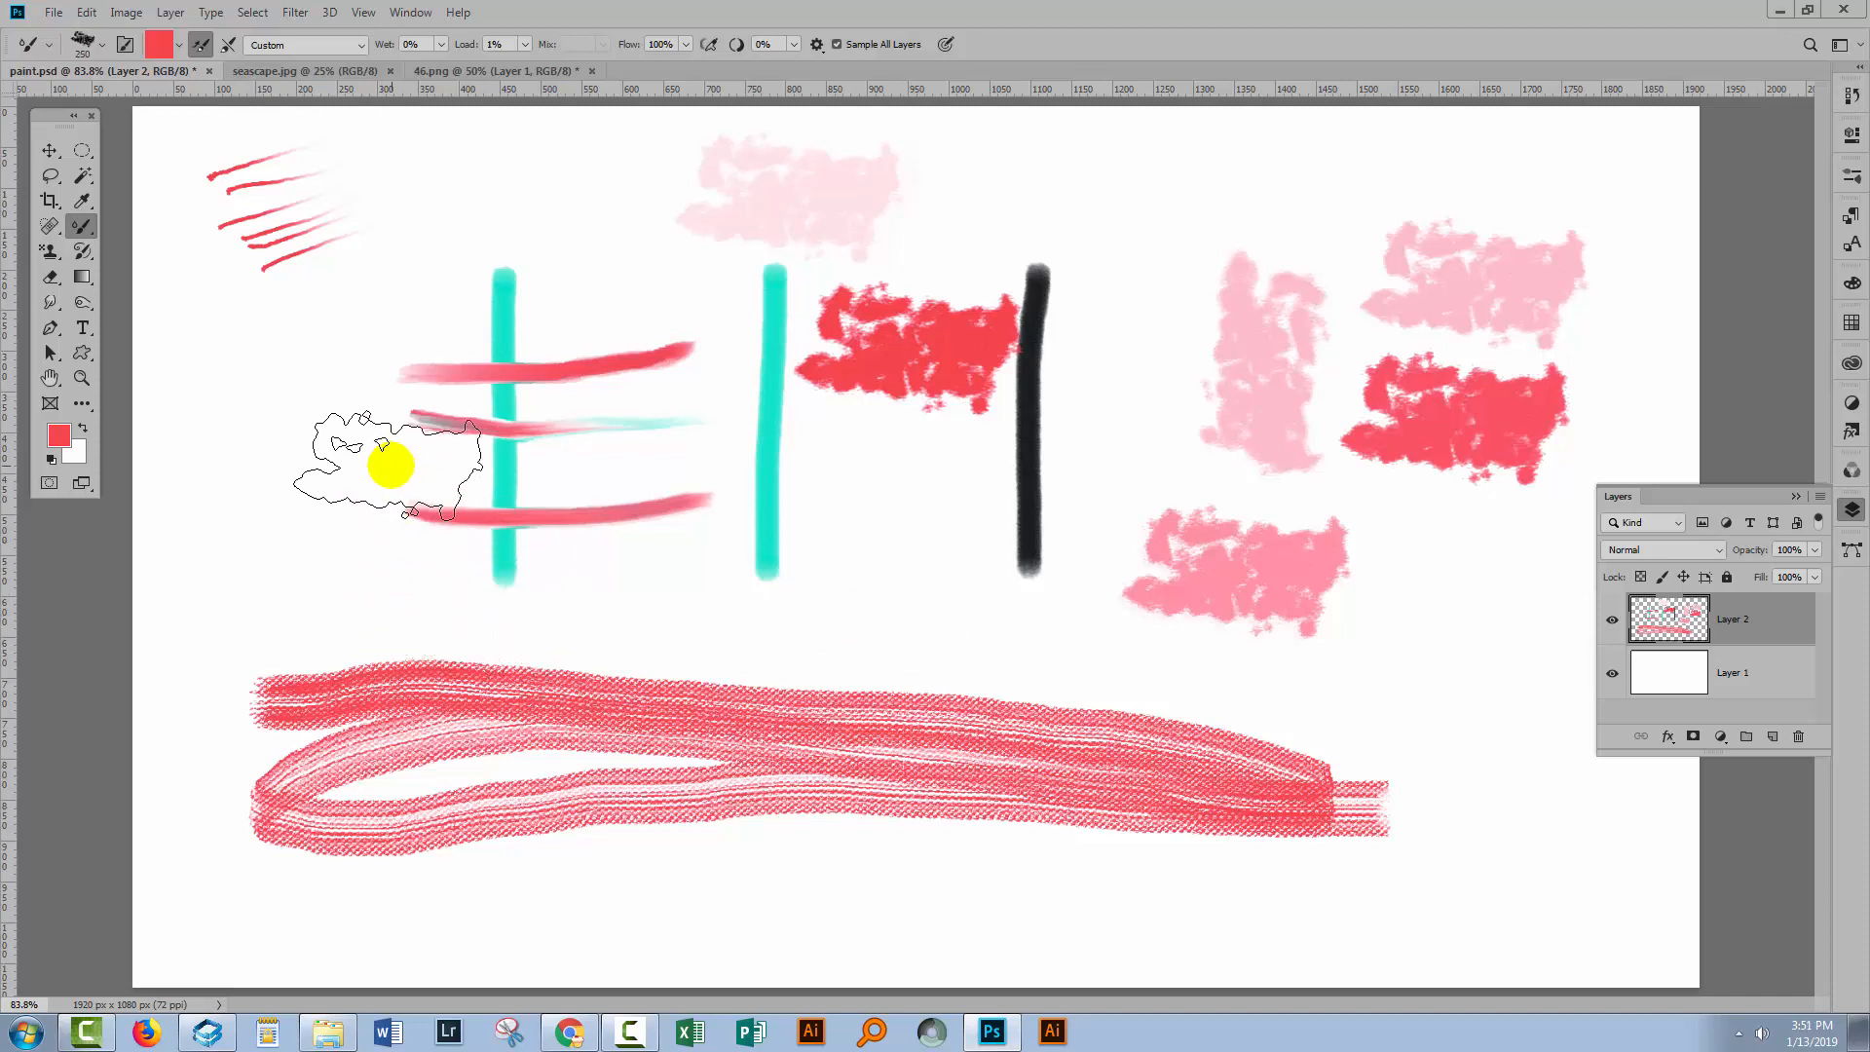
pyautogui.press('[')
pyautogui.press('[')
pyautogui.press('[')
pyautogui.press('[')
pyautogui.press('[')
pyautogui.press('[')
pyautogui.press('[')
pyautogui.press('[')
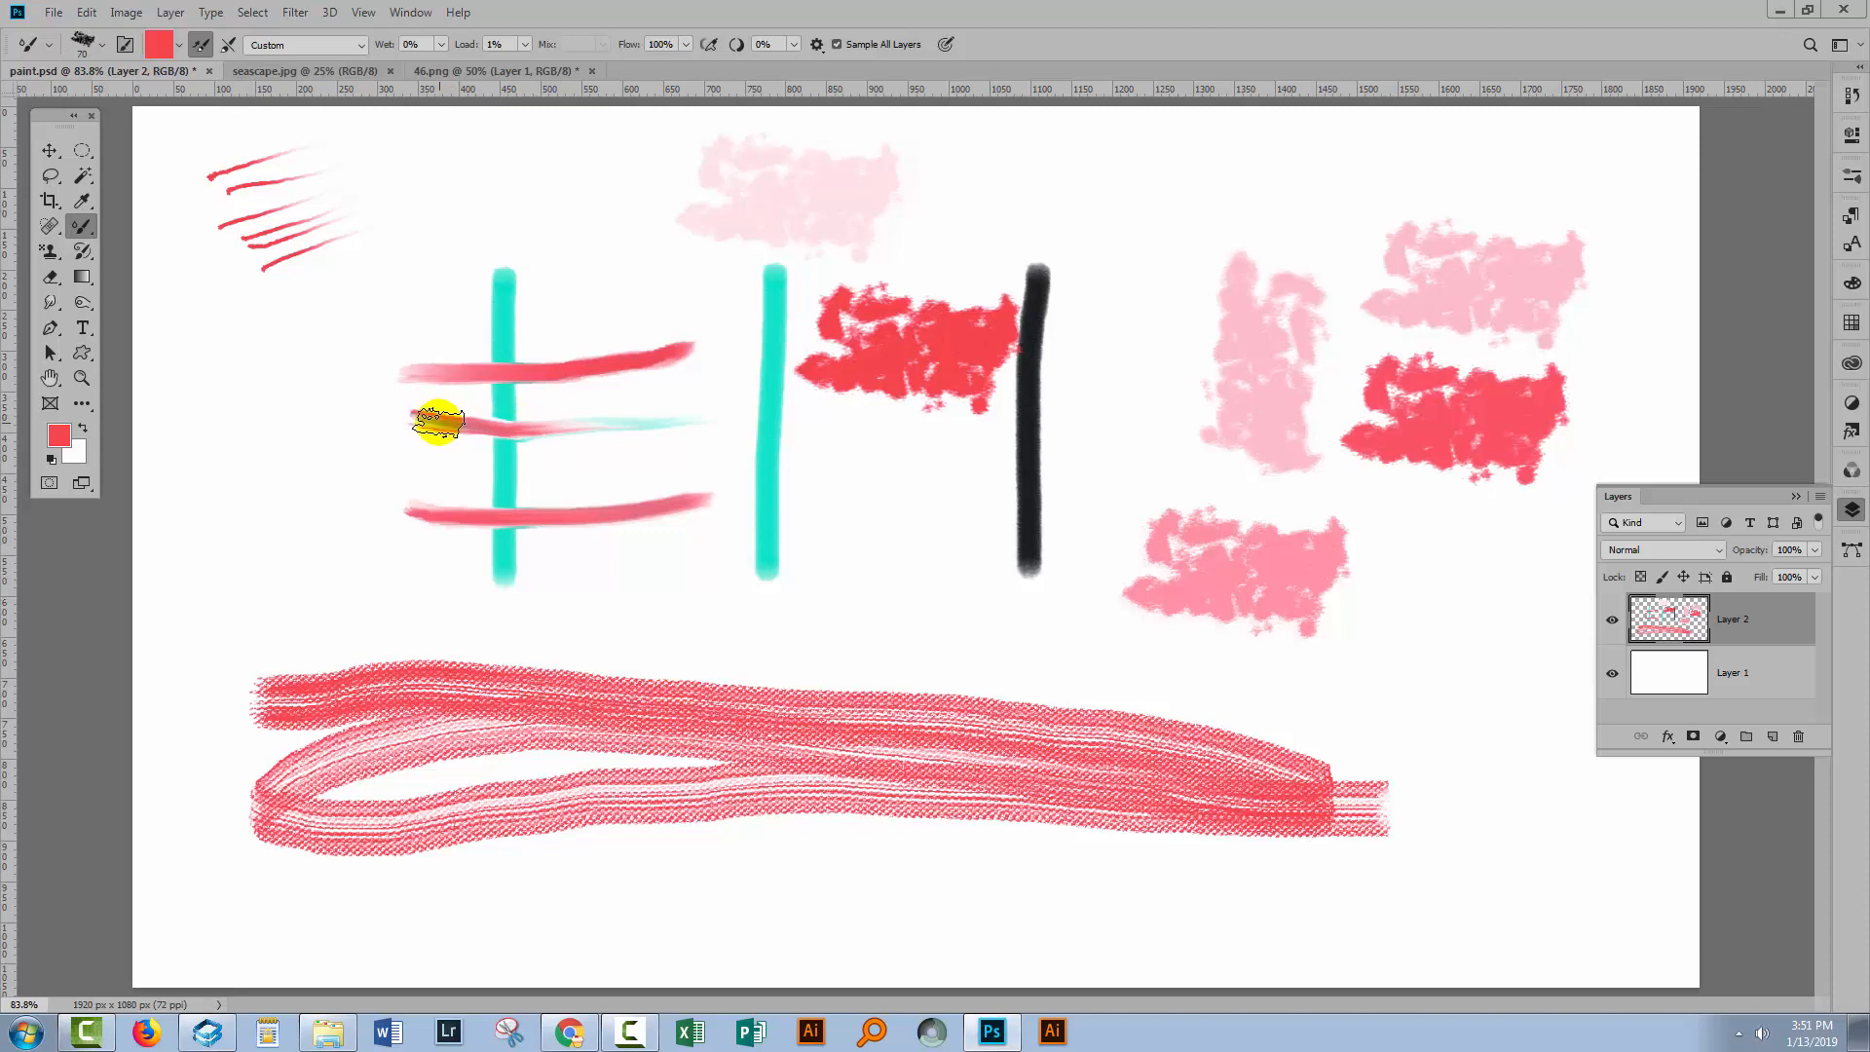
pyautogui.hotkey('ctrl', 'z')
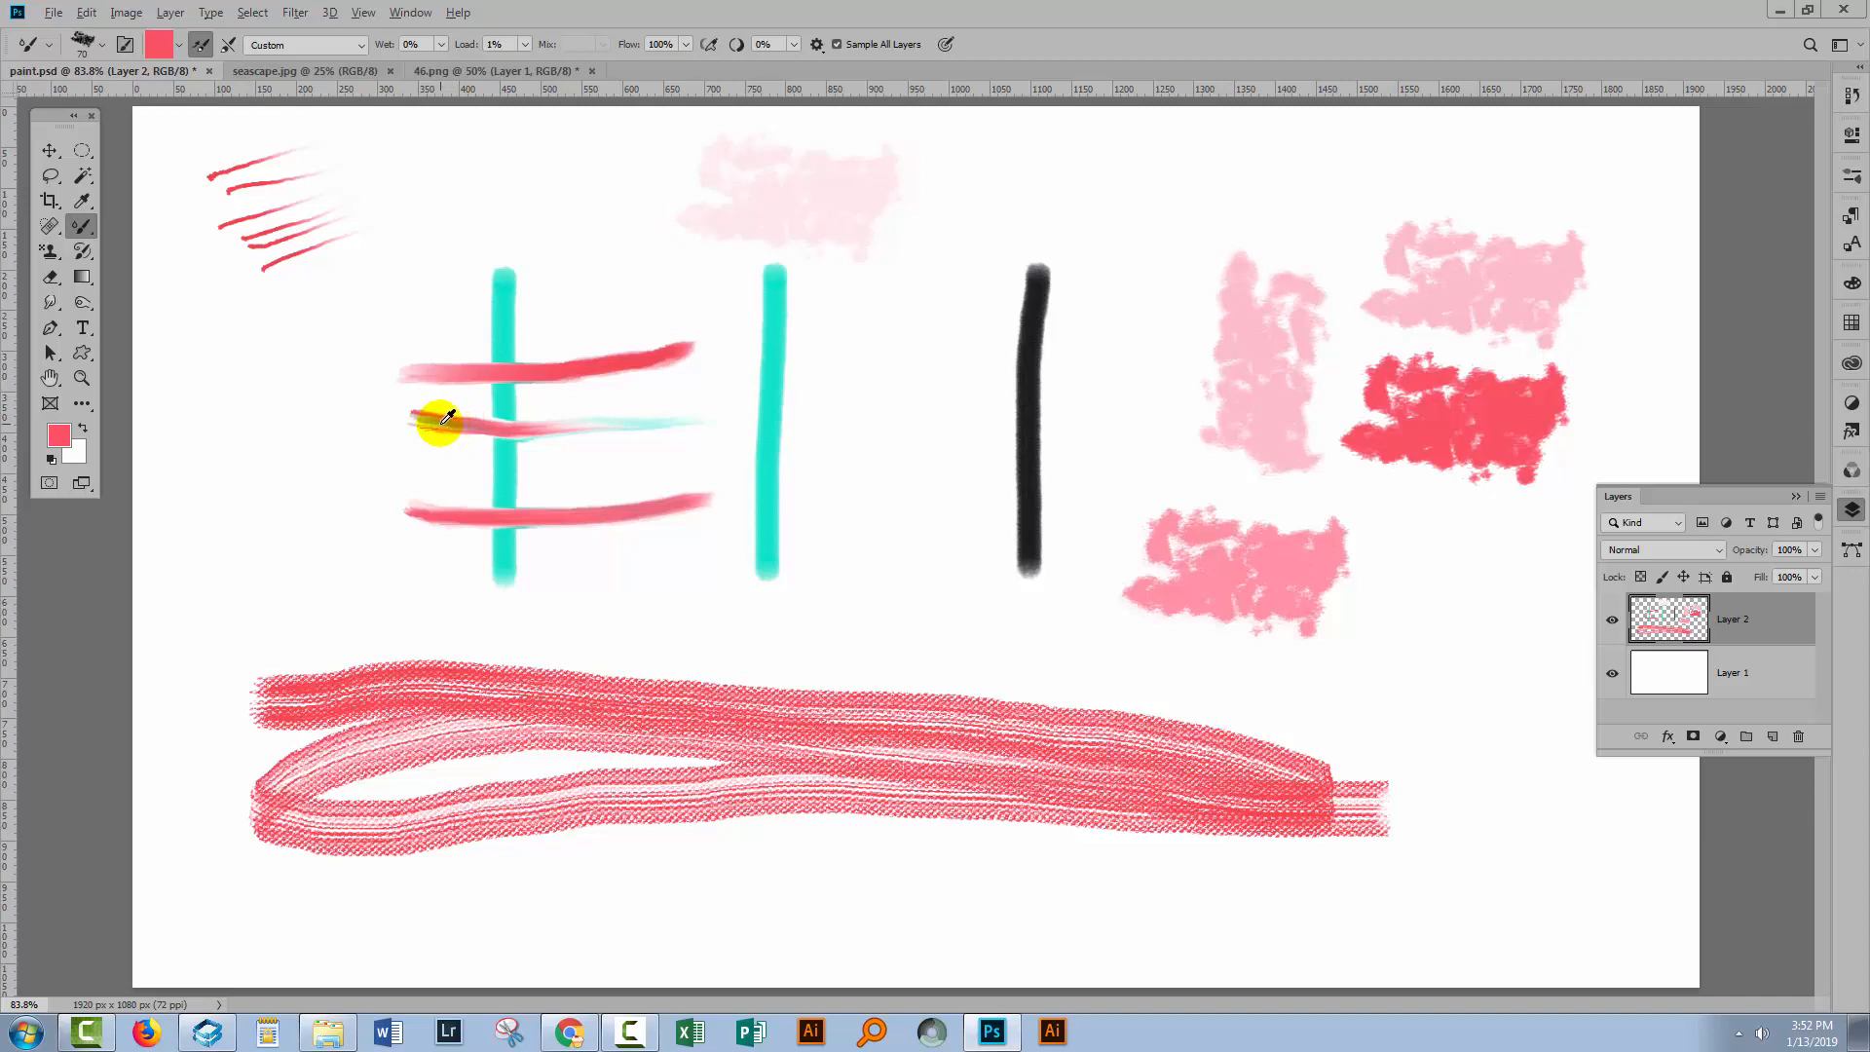
# Sample the colour from the grey-pink stroke and turn off Load Solid Colors Only.
pyautogui.keyDown('alt'); pyautogui.click(449, 417); pyautogui.keyUp('alt')
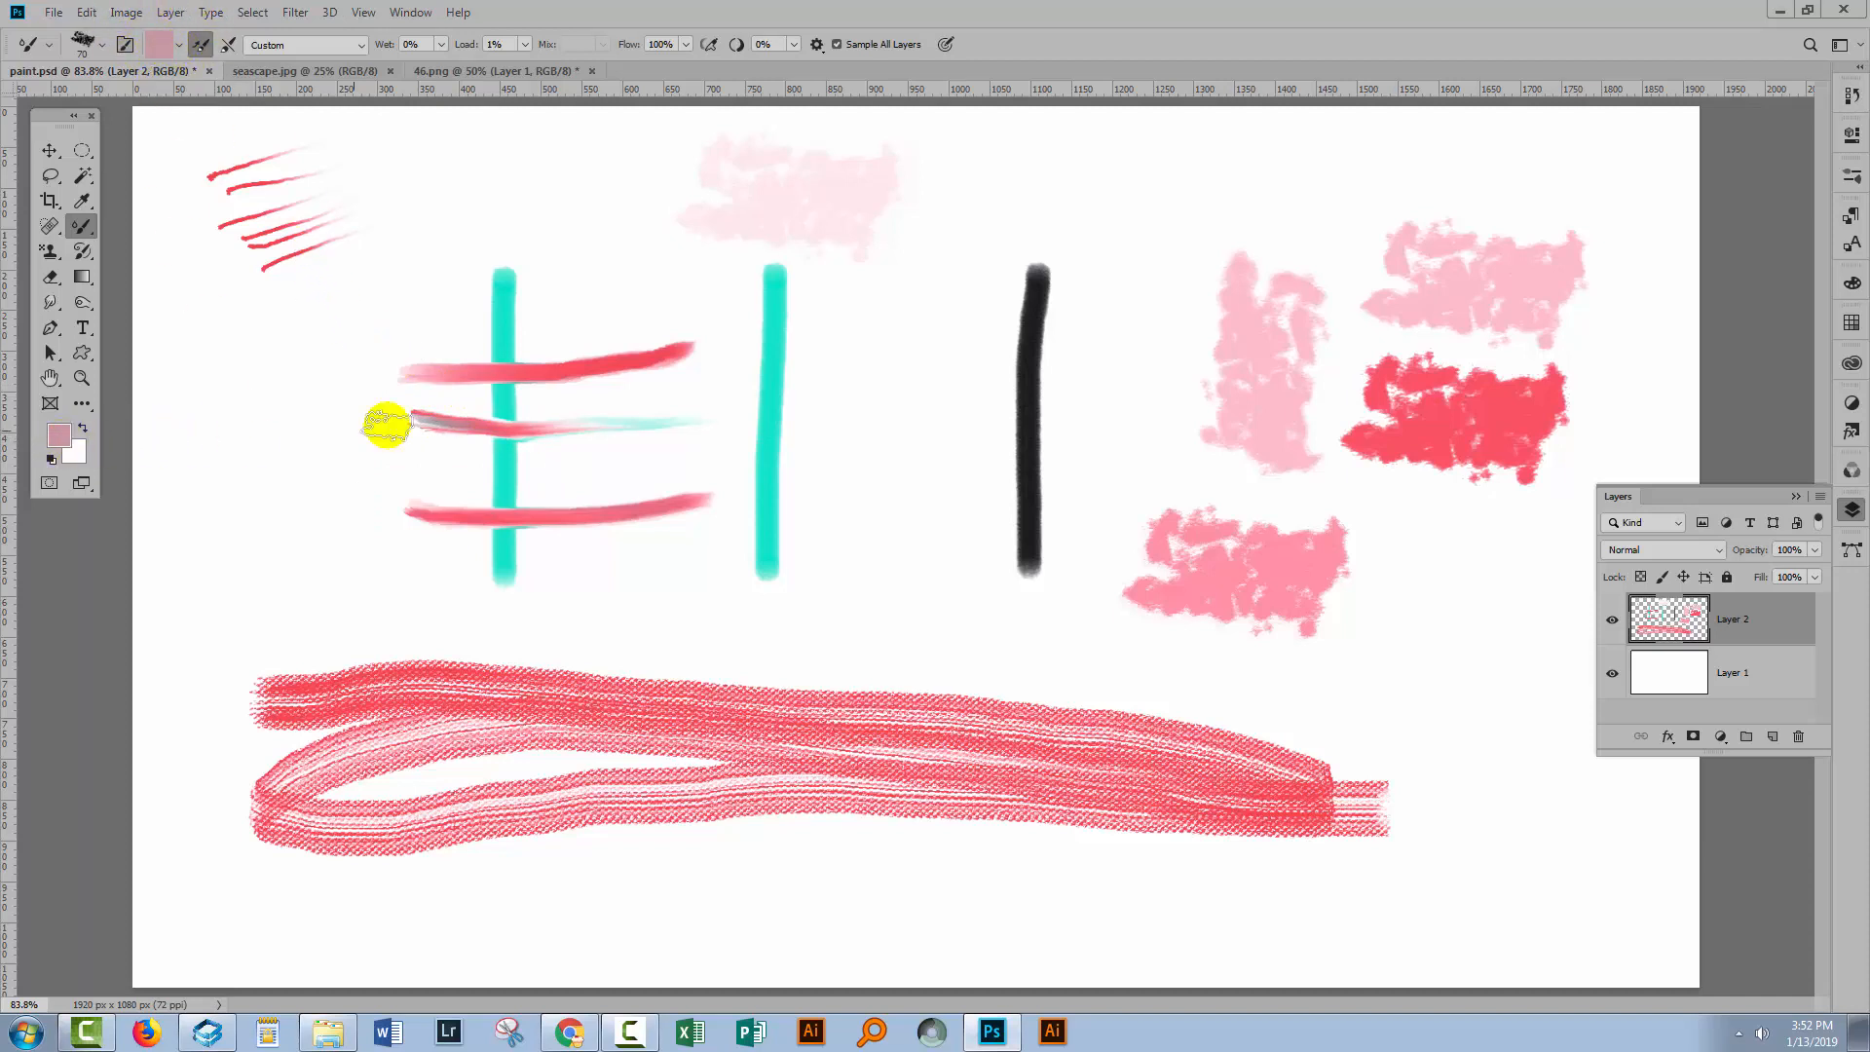
pyautogui.click(178, 45)
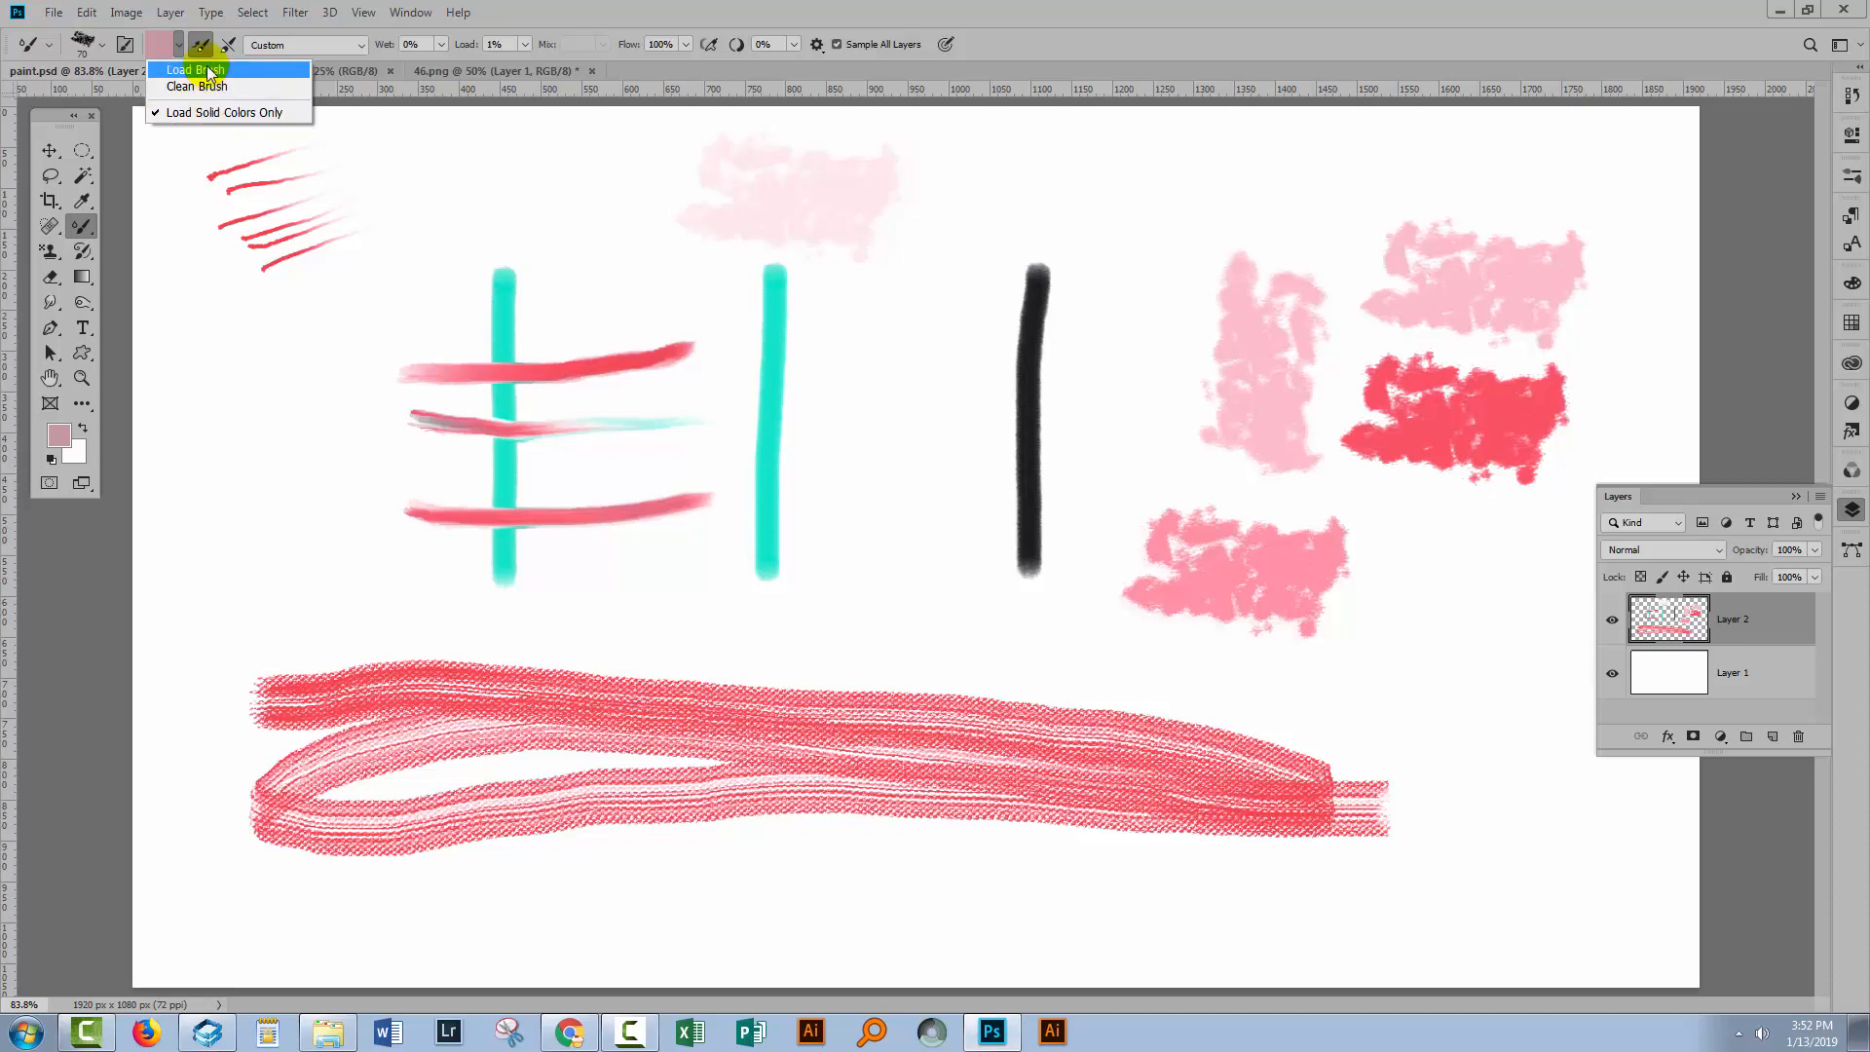
pyautogui.click(177, 117)
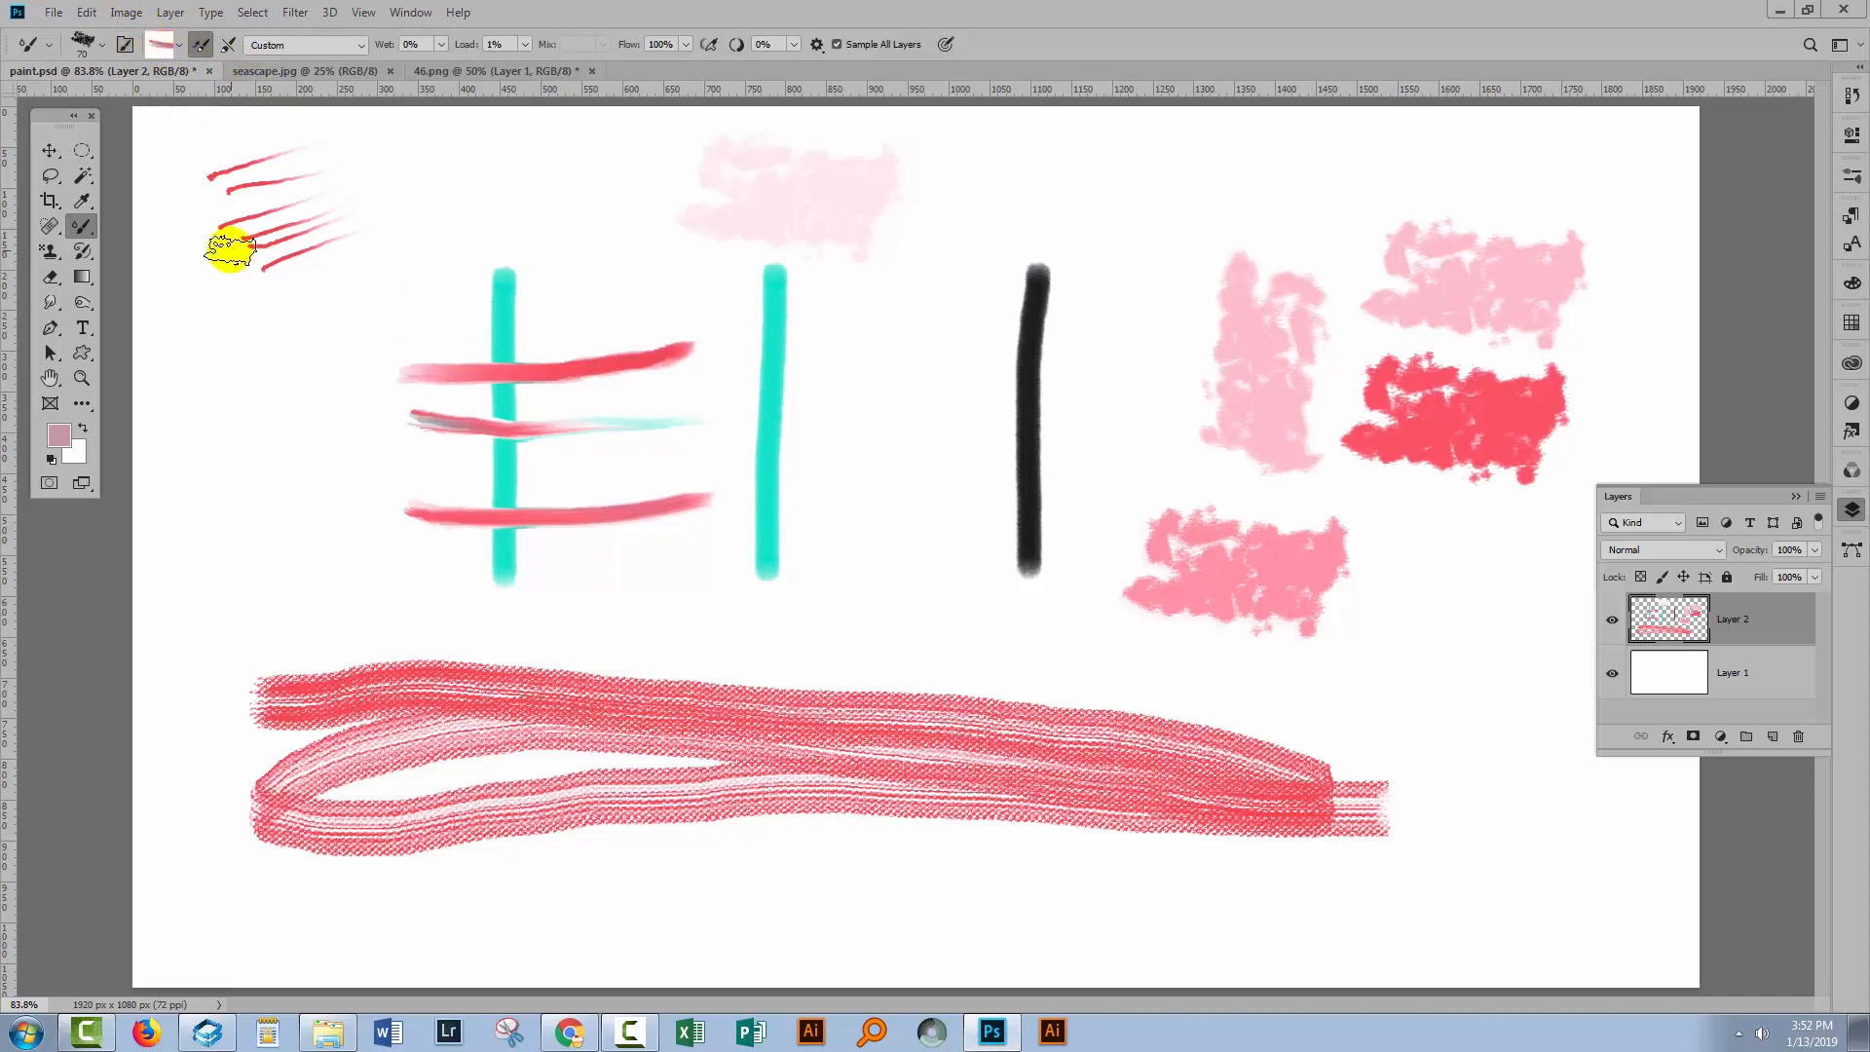
# Paint several short multicolour strokes left of the first cyan stroke and beneath the horizontal strokes.
pyautogui.moveTo(178, 405); pyautogui.dragTo(356, 317)
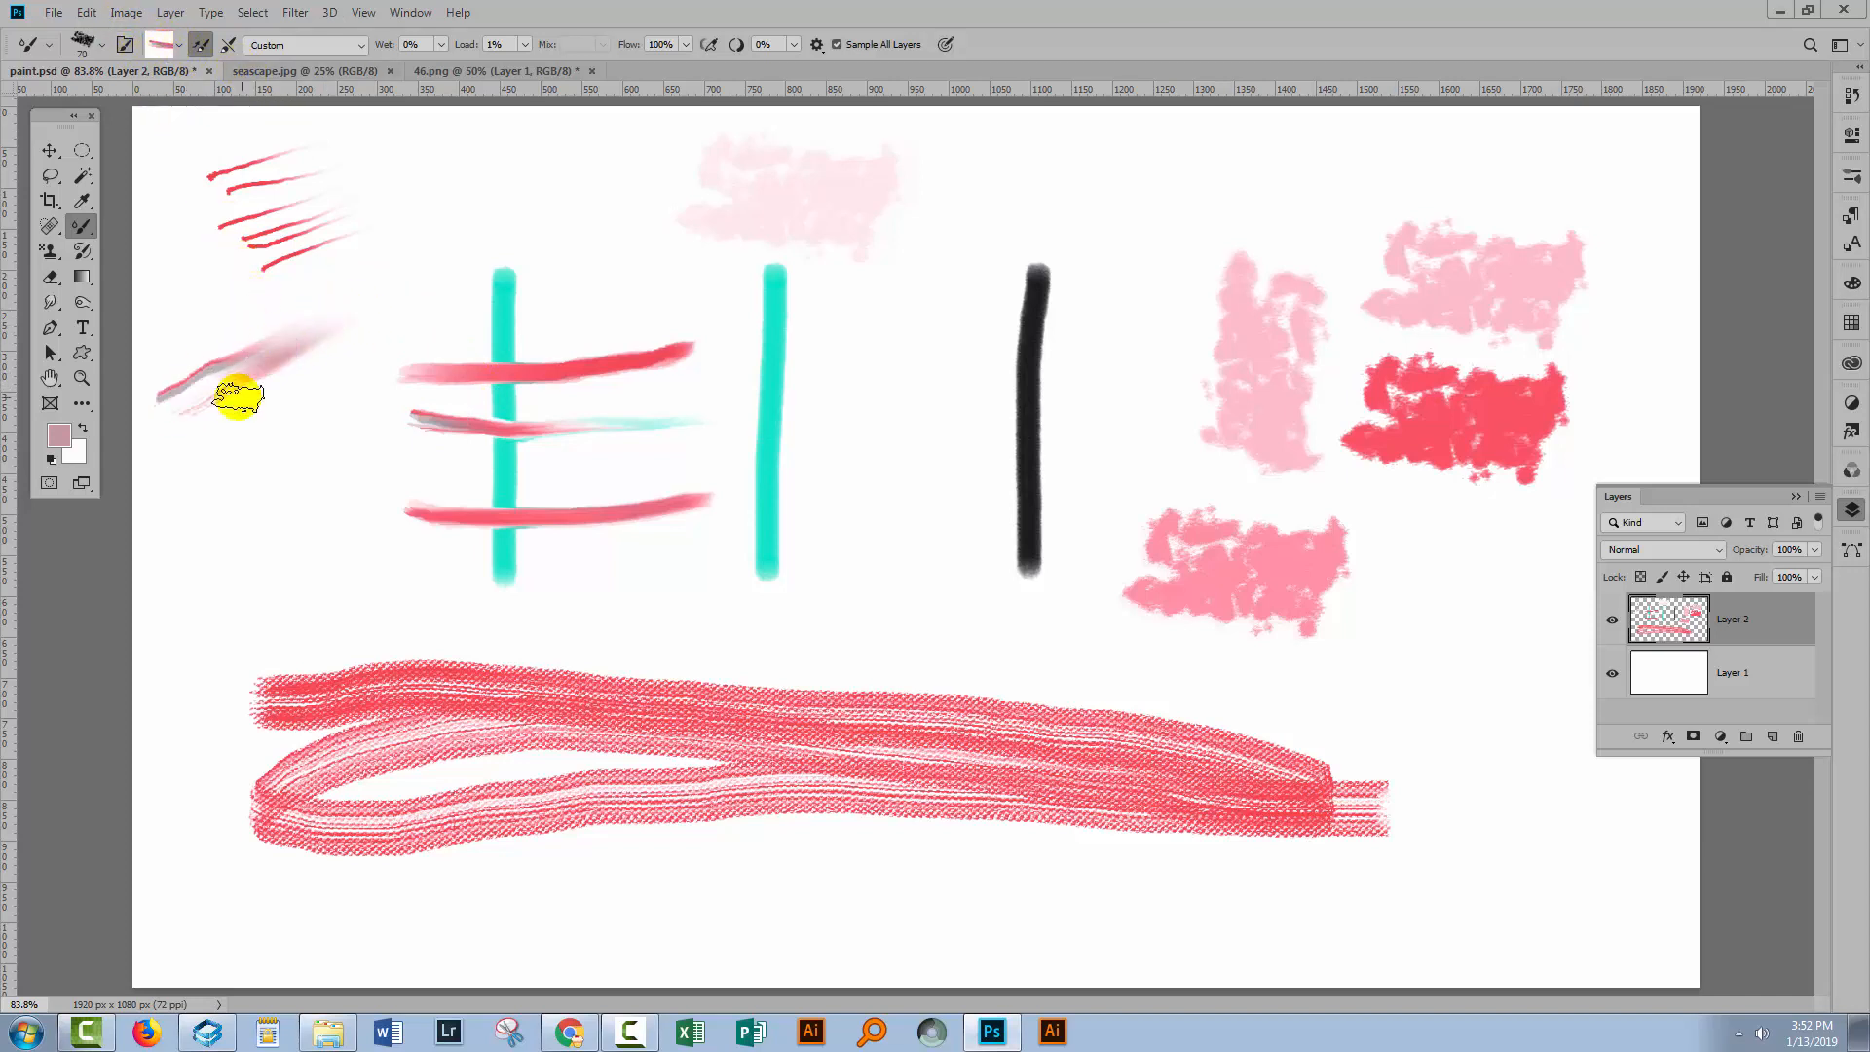
pyautogui.moveTo(200, 458)
pyautogui.mouseDown()
pyautogui.moveTo(351, 455)
pyautogui.moveTo(208, 488)
pyautogui.moveTo(349, 475)
pyautogui.mouseUp()
pyautogui.moveTo(202, 530); pyautogui.dragTo(351, 560)
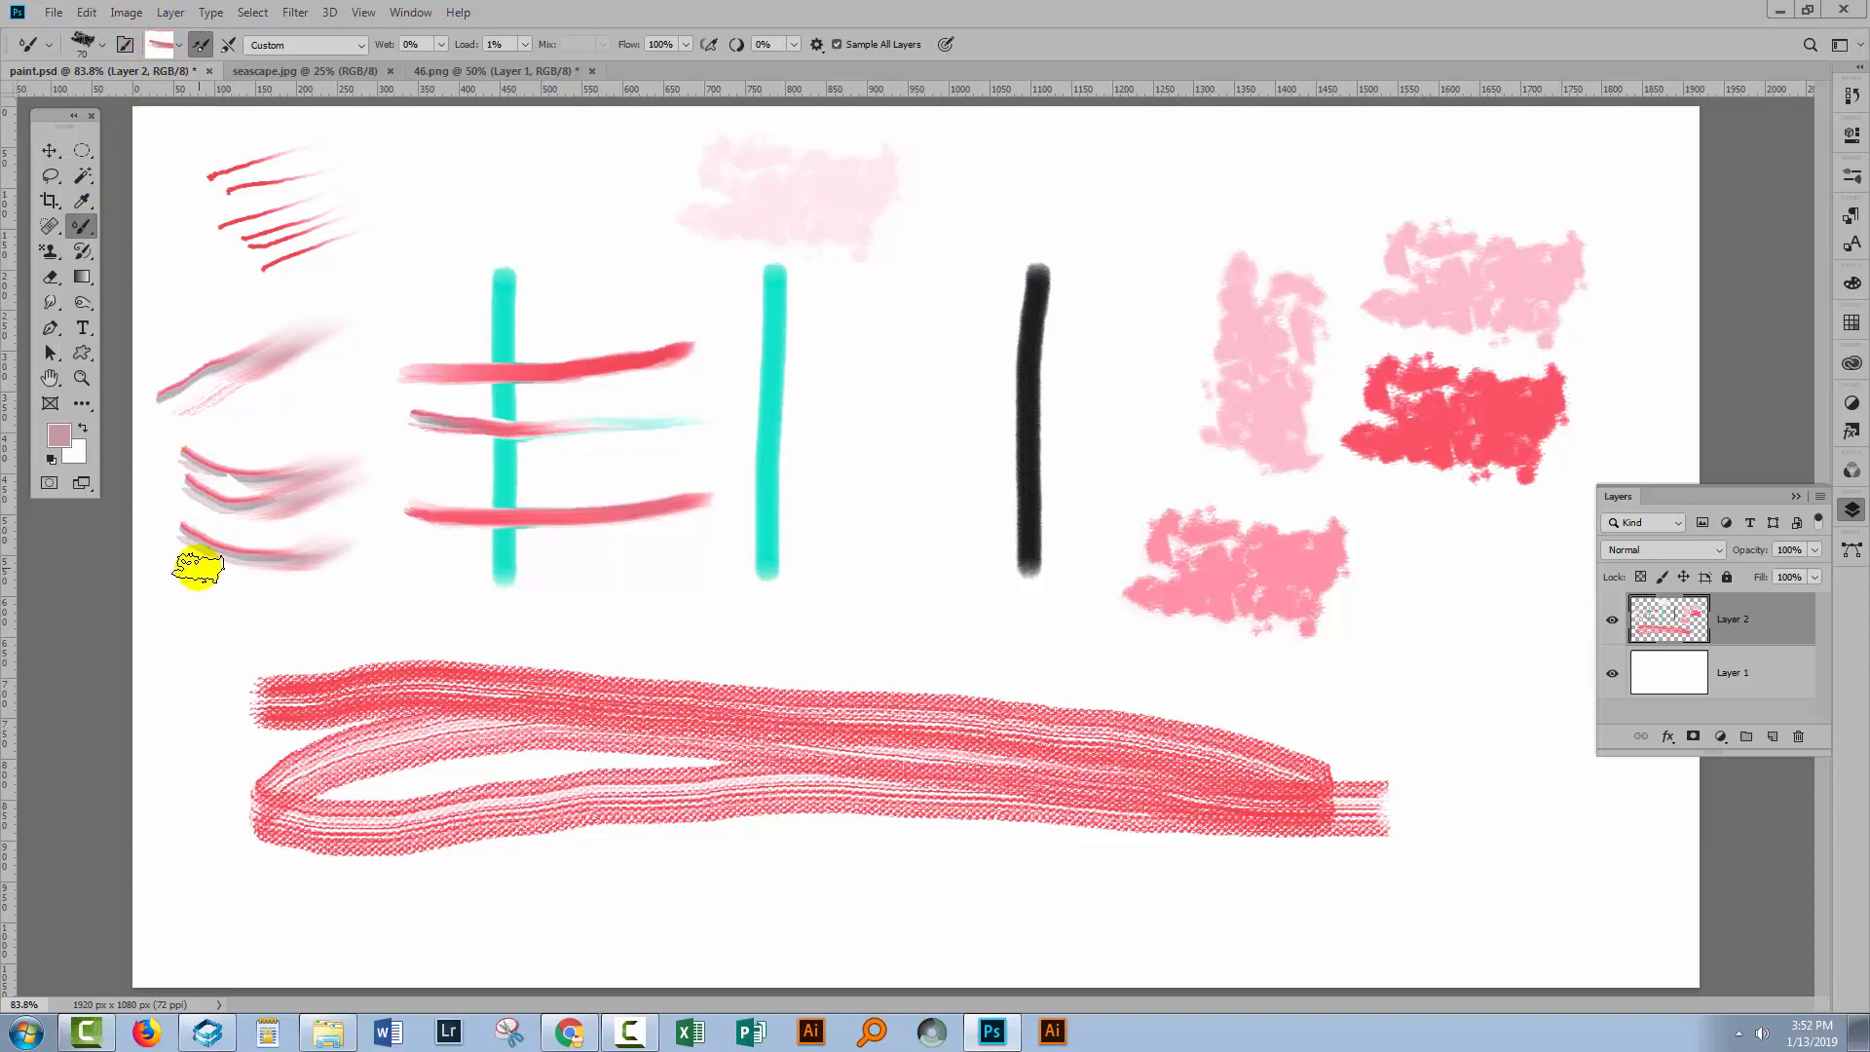
pyautogui.moveTo(183, 561); pyautogui.dragTo(314, 590)
pyautogui.moveTo(198, 614)
pyautogui.mouseDown()
pyautogui.moveTo(297, 593)
pyautogui.moveTo(455, 621)
pyautogui.mouseUp()
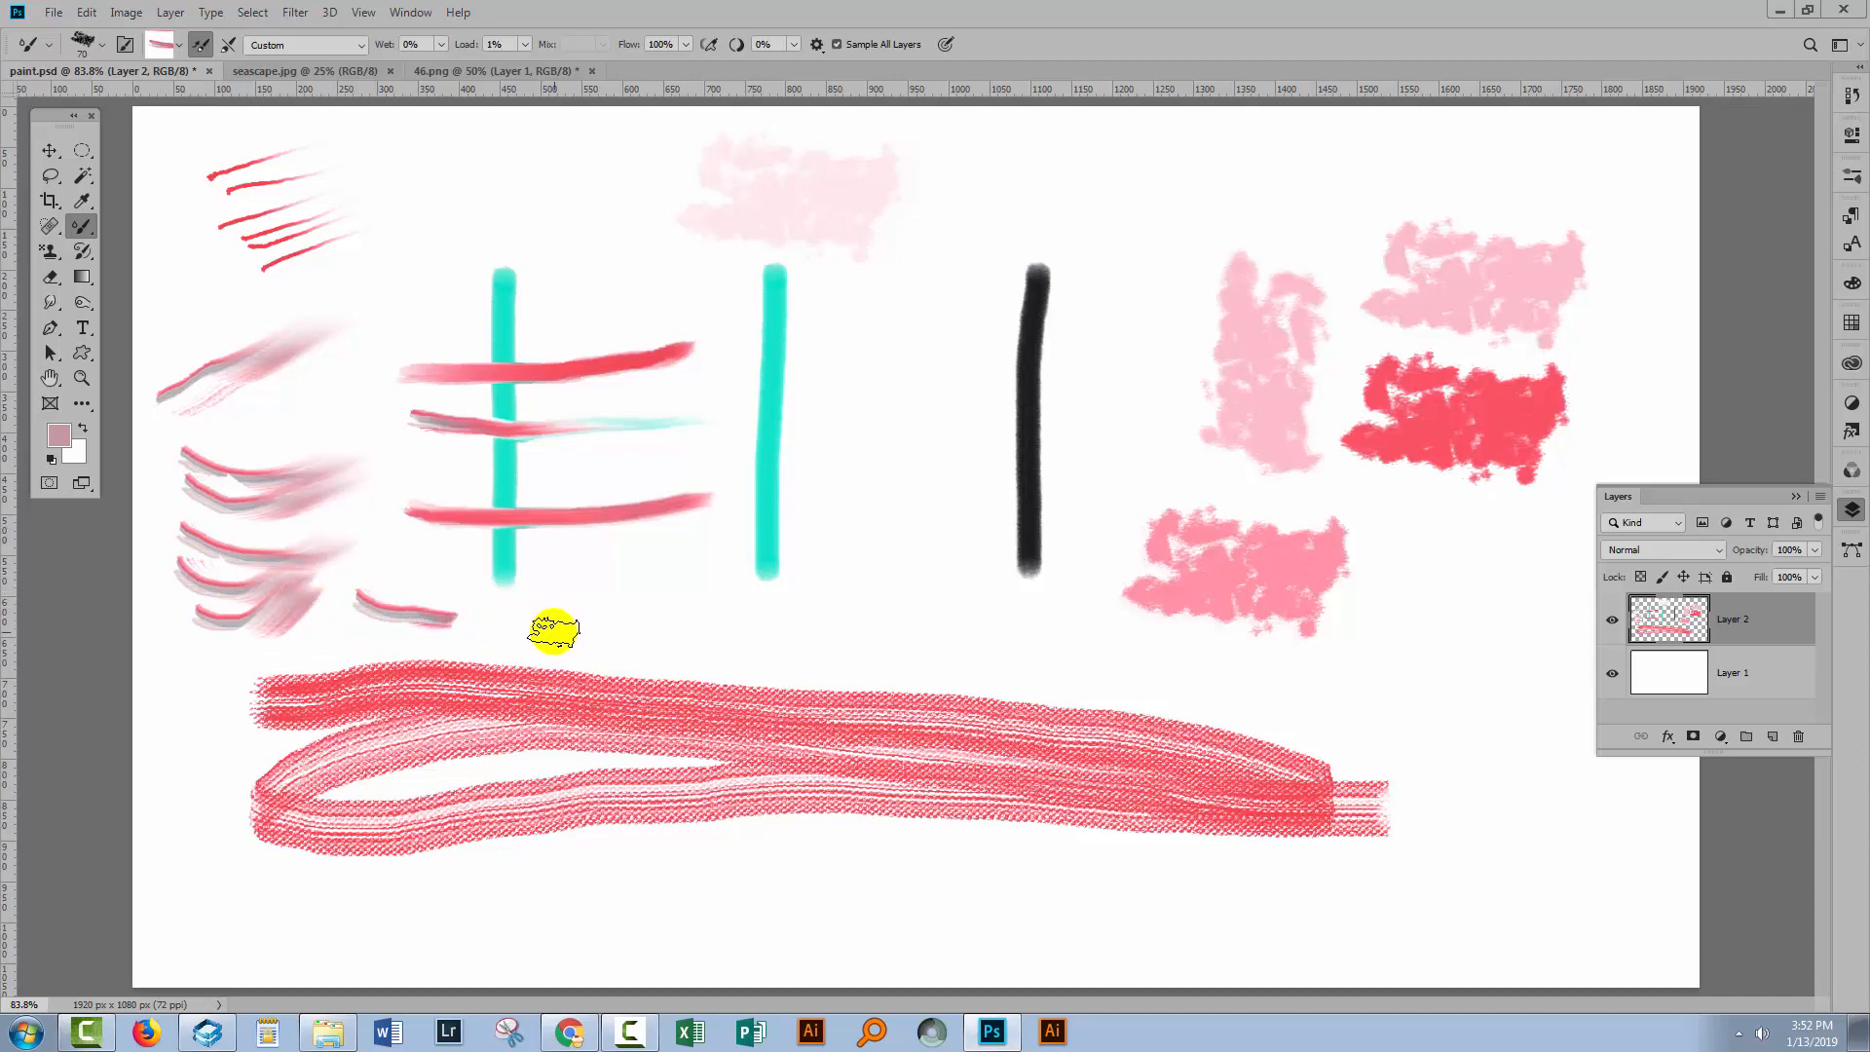
pyautogui.moveTo(517, 616); pyautogui.dragTo(605, 620)
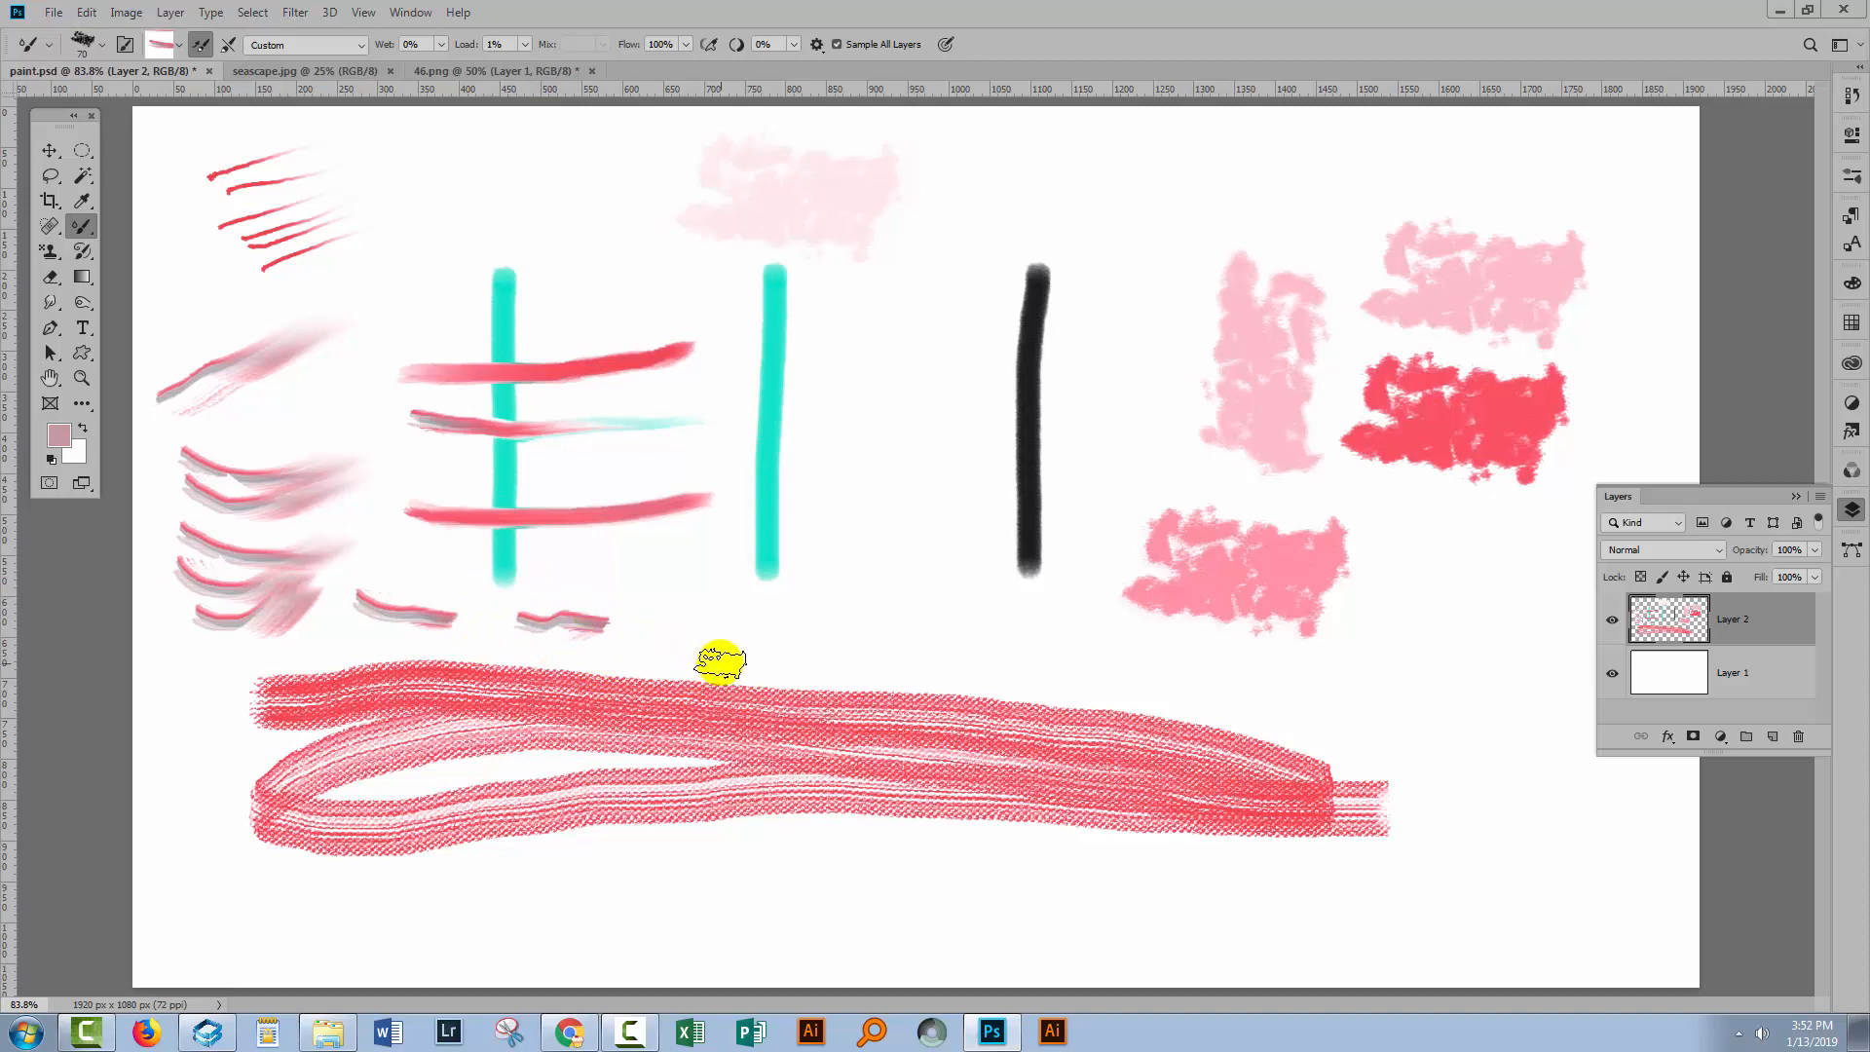
pyautogui.moveTo(648, 611); pyautogui.dragTo(733, 611)
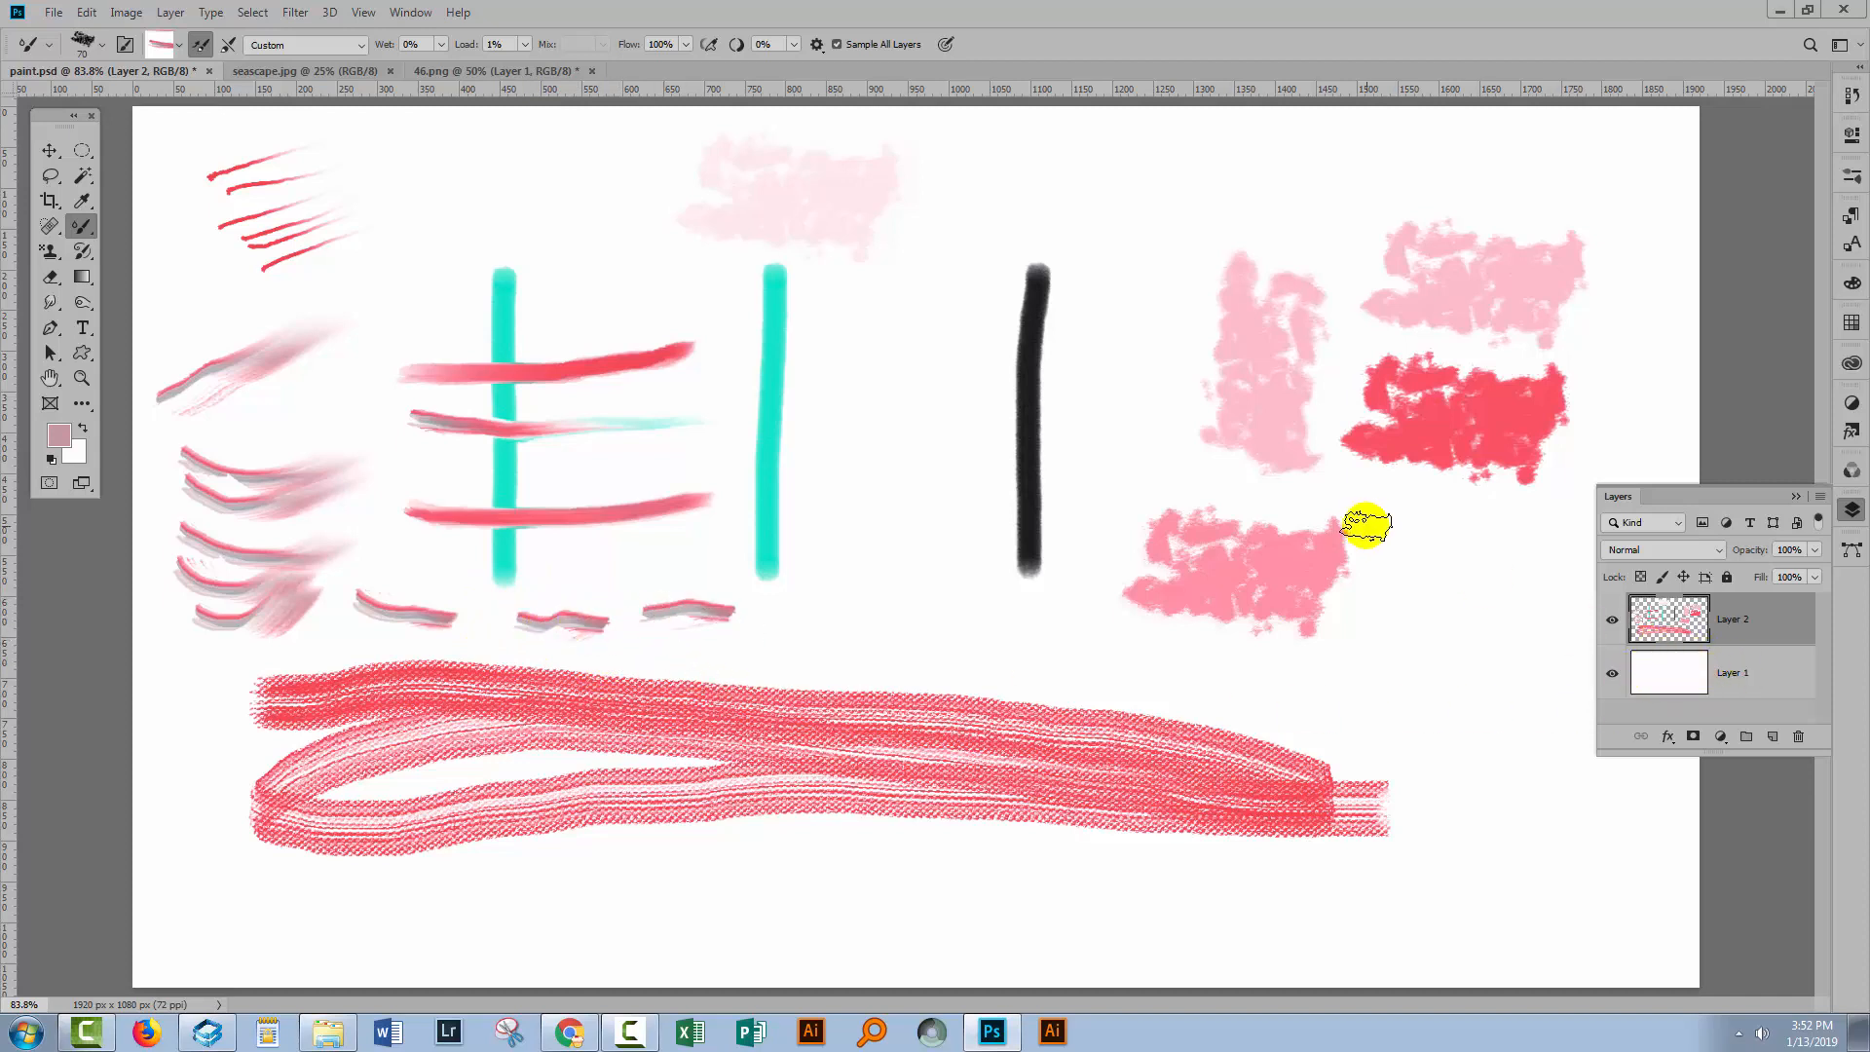
# Turn off Sample All Layers and paint two short strokes between the second cyan and black strokes.
pyautogui.click(836, 43)
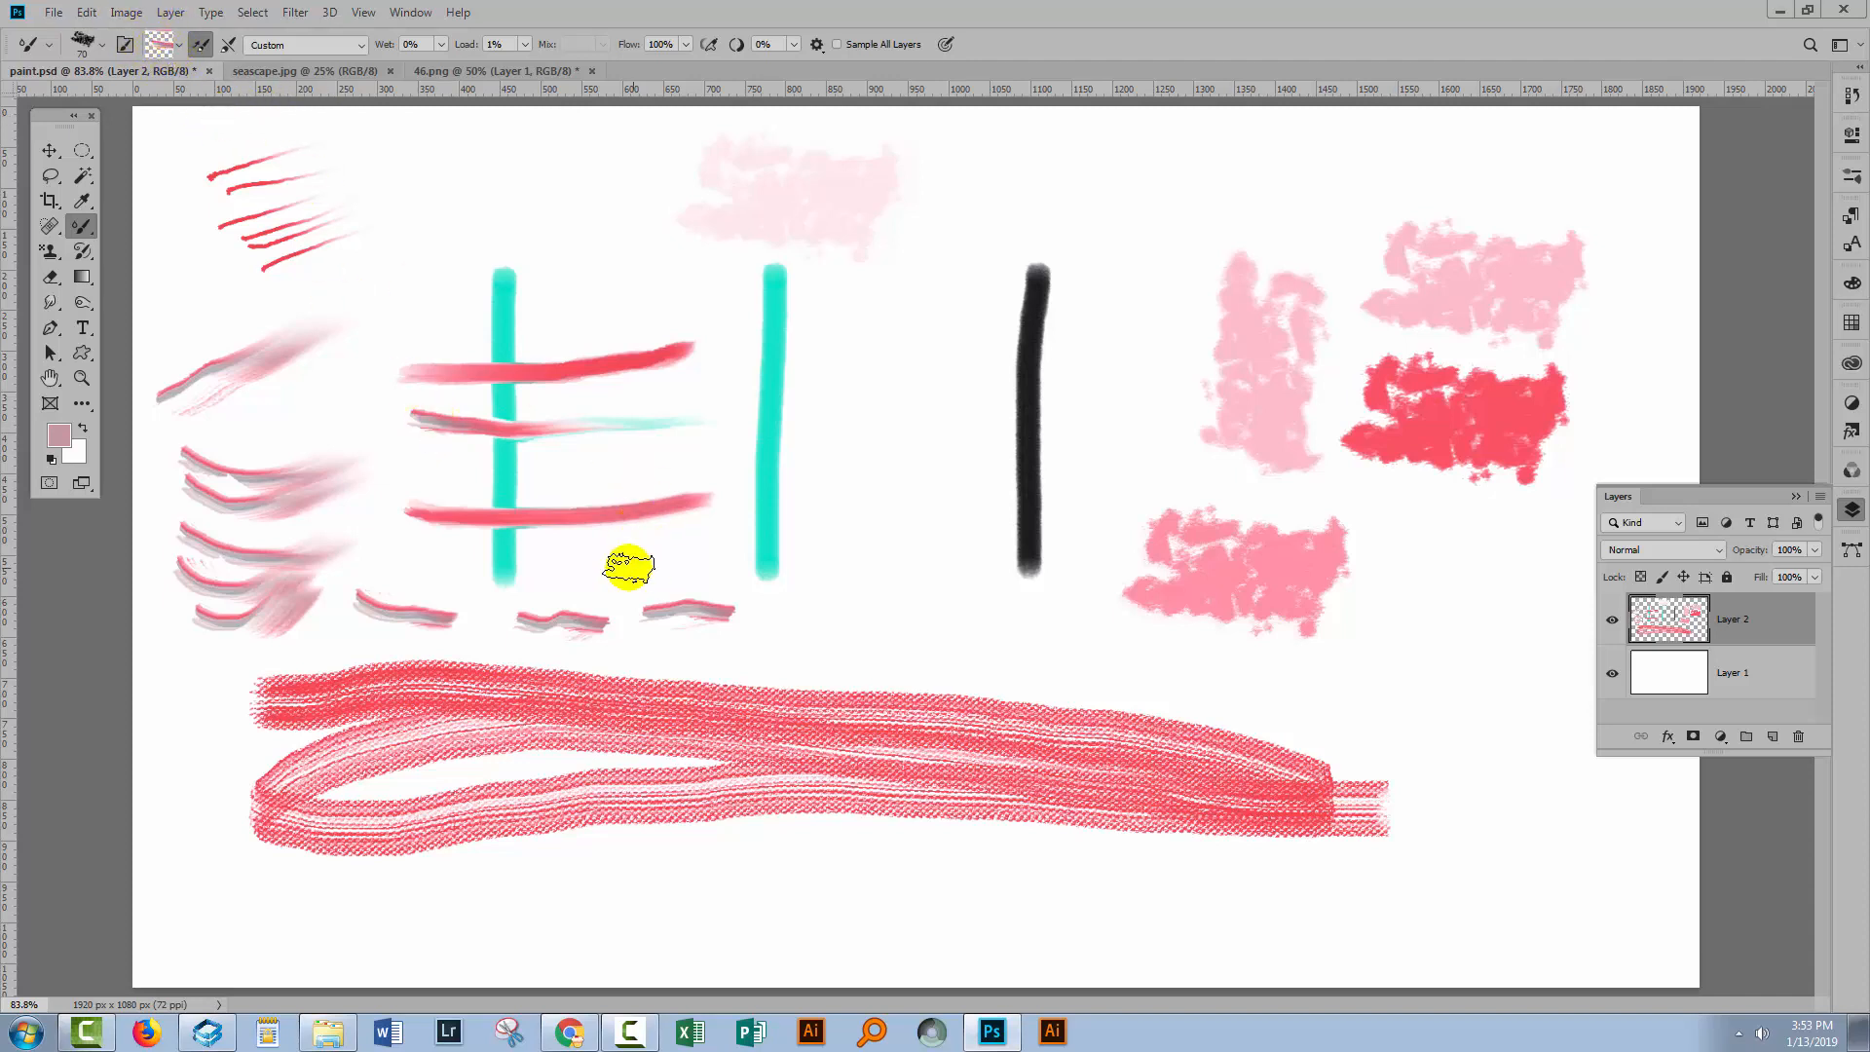
pyautogui.moveTo(784, 631)
pyautogui.mouseDown()
pyautogui.moveTo(897, 616)
pyautogui.moveTo(897, 543)
pyautogui.mouseUp()
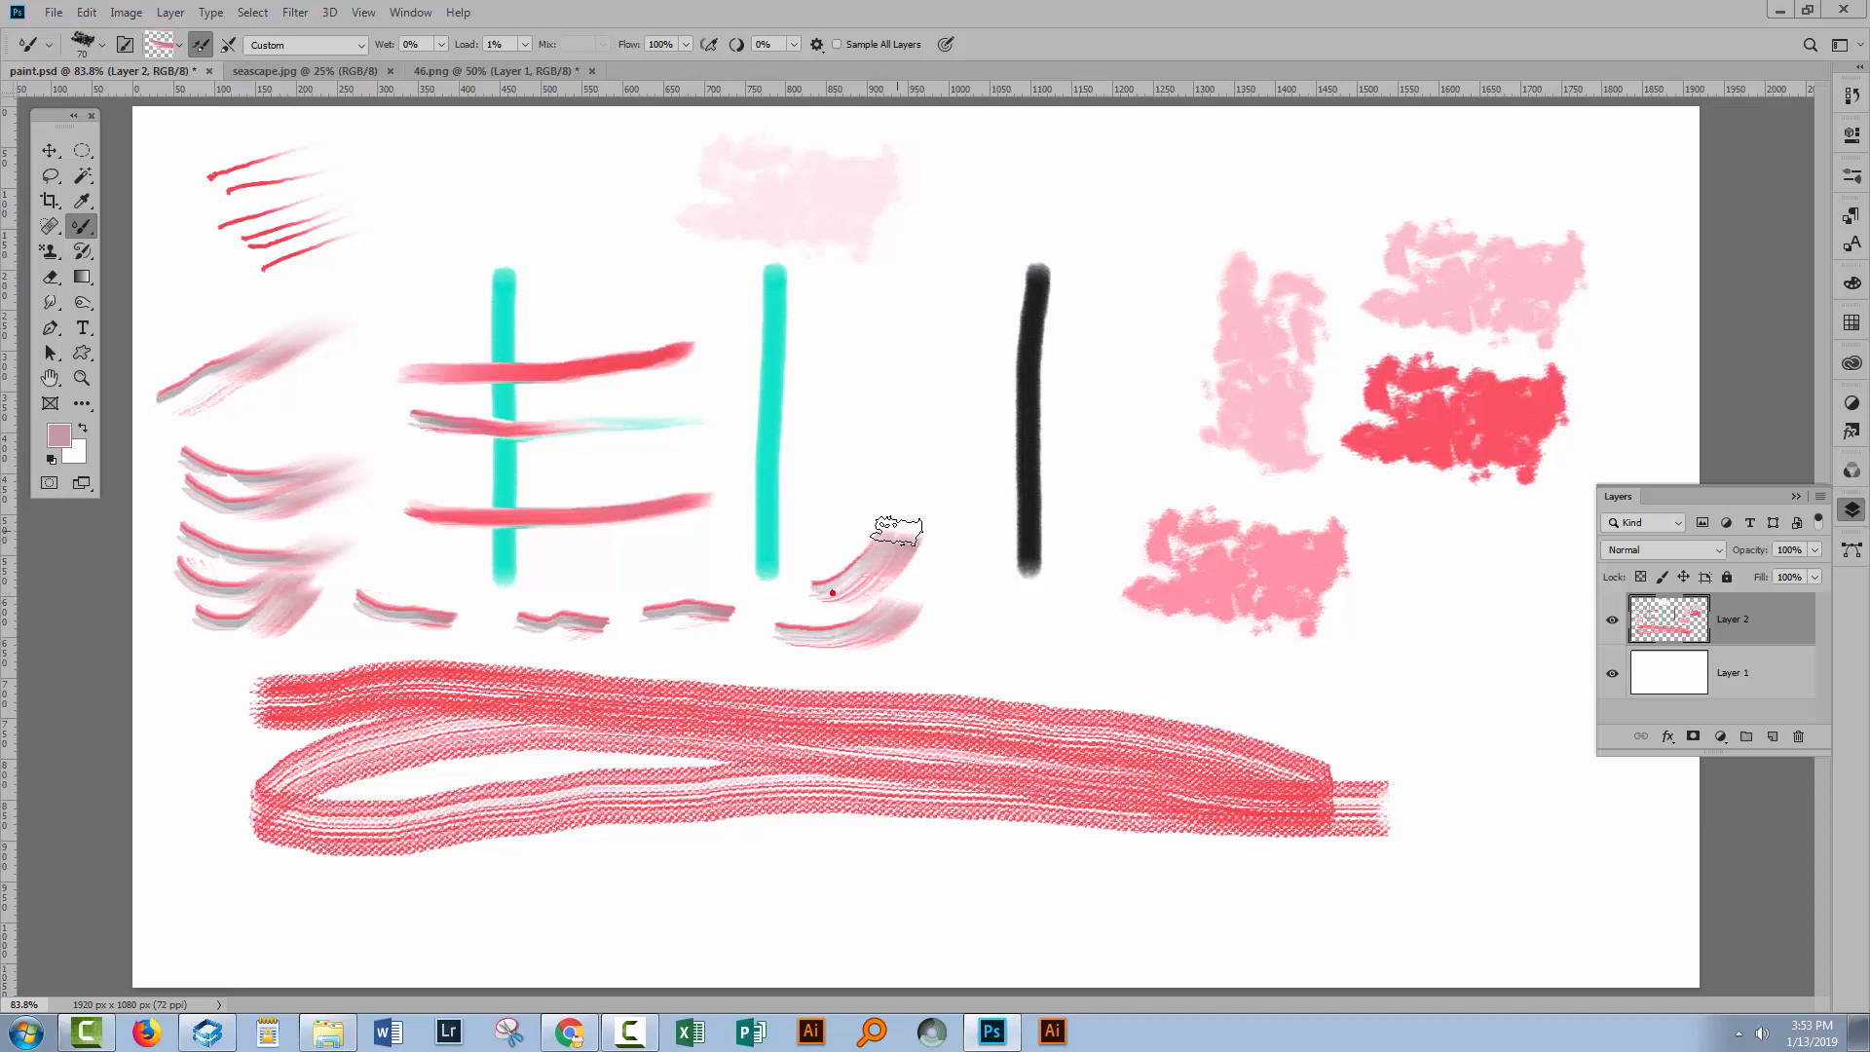
pyautogui.moveTo(892, 648)
pyautogui.mouseDown()
pyautogui.moveTo(914, 591)
pyautogui.moveTo(908, 656)
pyautogui.moveTo(942, 665)
pyautogui.moveTo(1007, 633)
pyautogui.mouseUp()
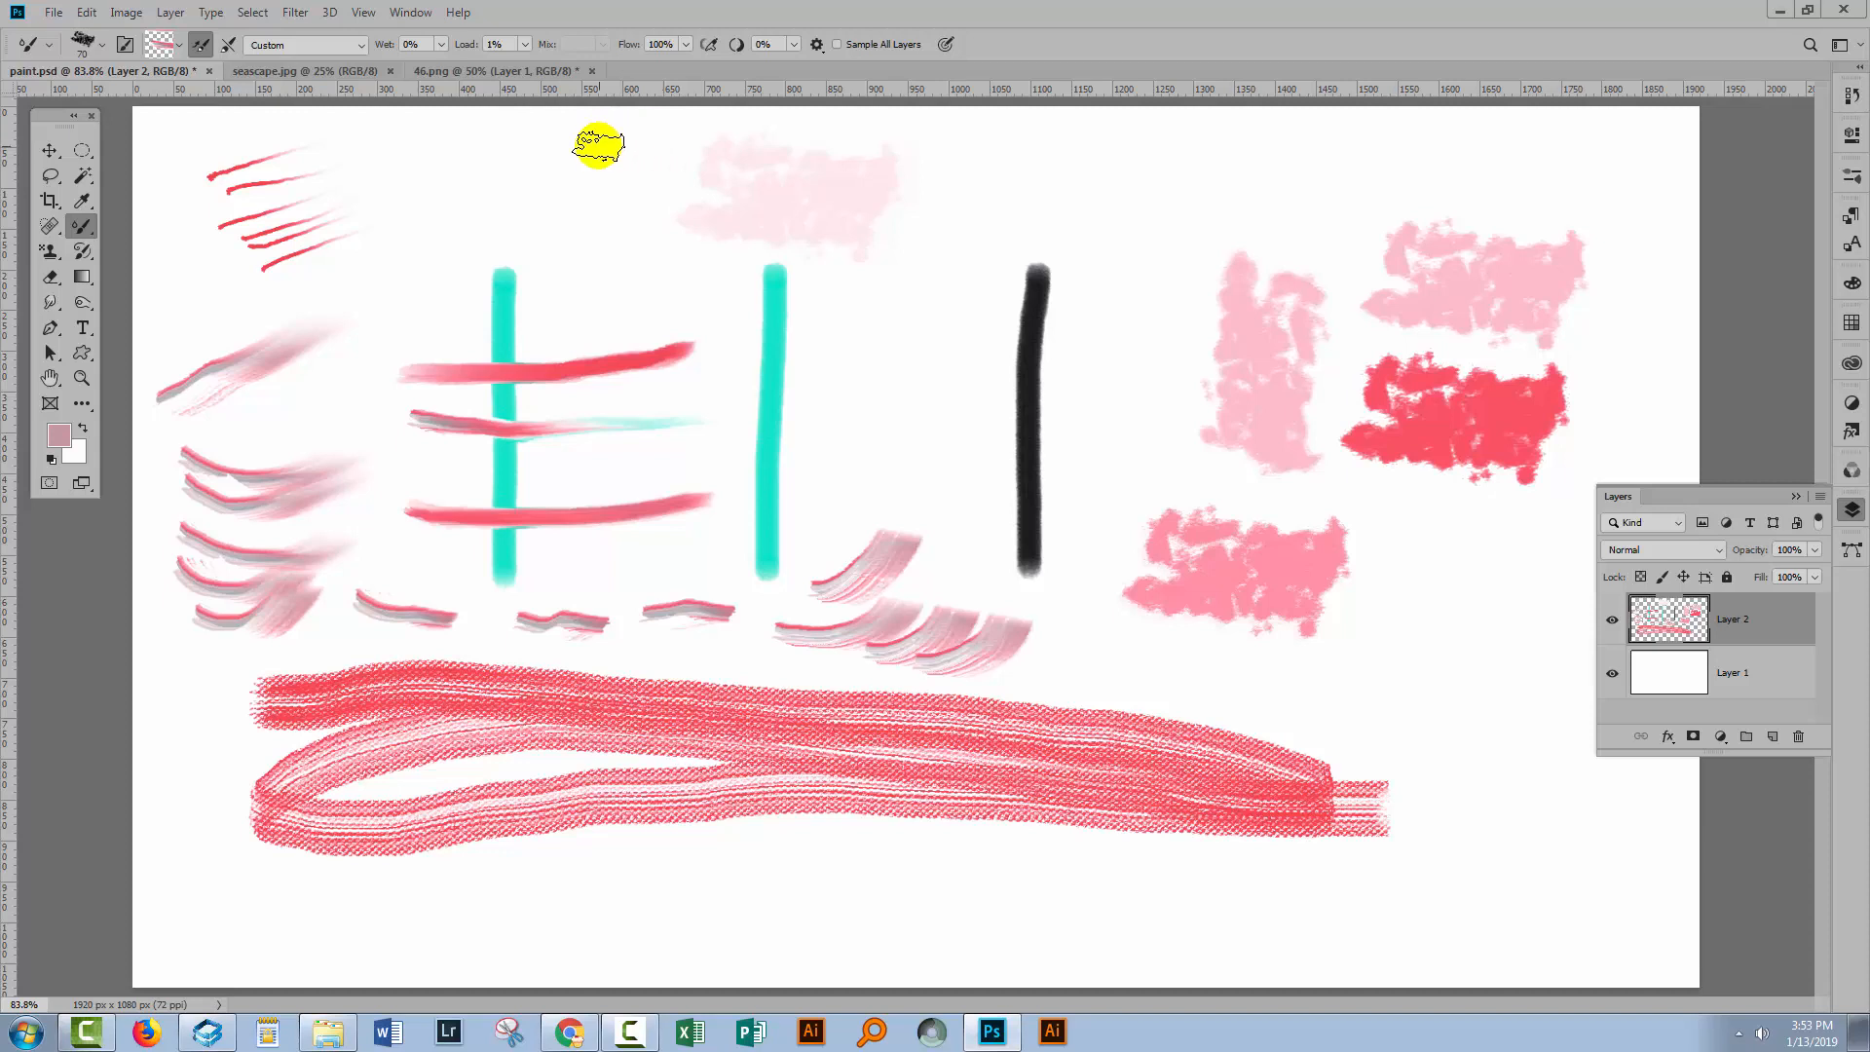
# Apply the Very Wet, Heavy Mix preset and re-enable Load Solid Colors Only.
pyautogui.click(347, 45)
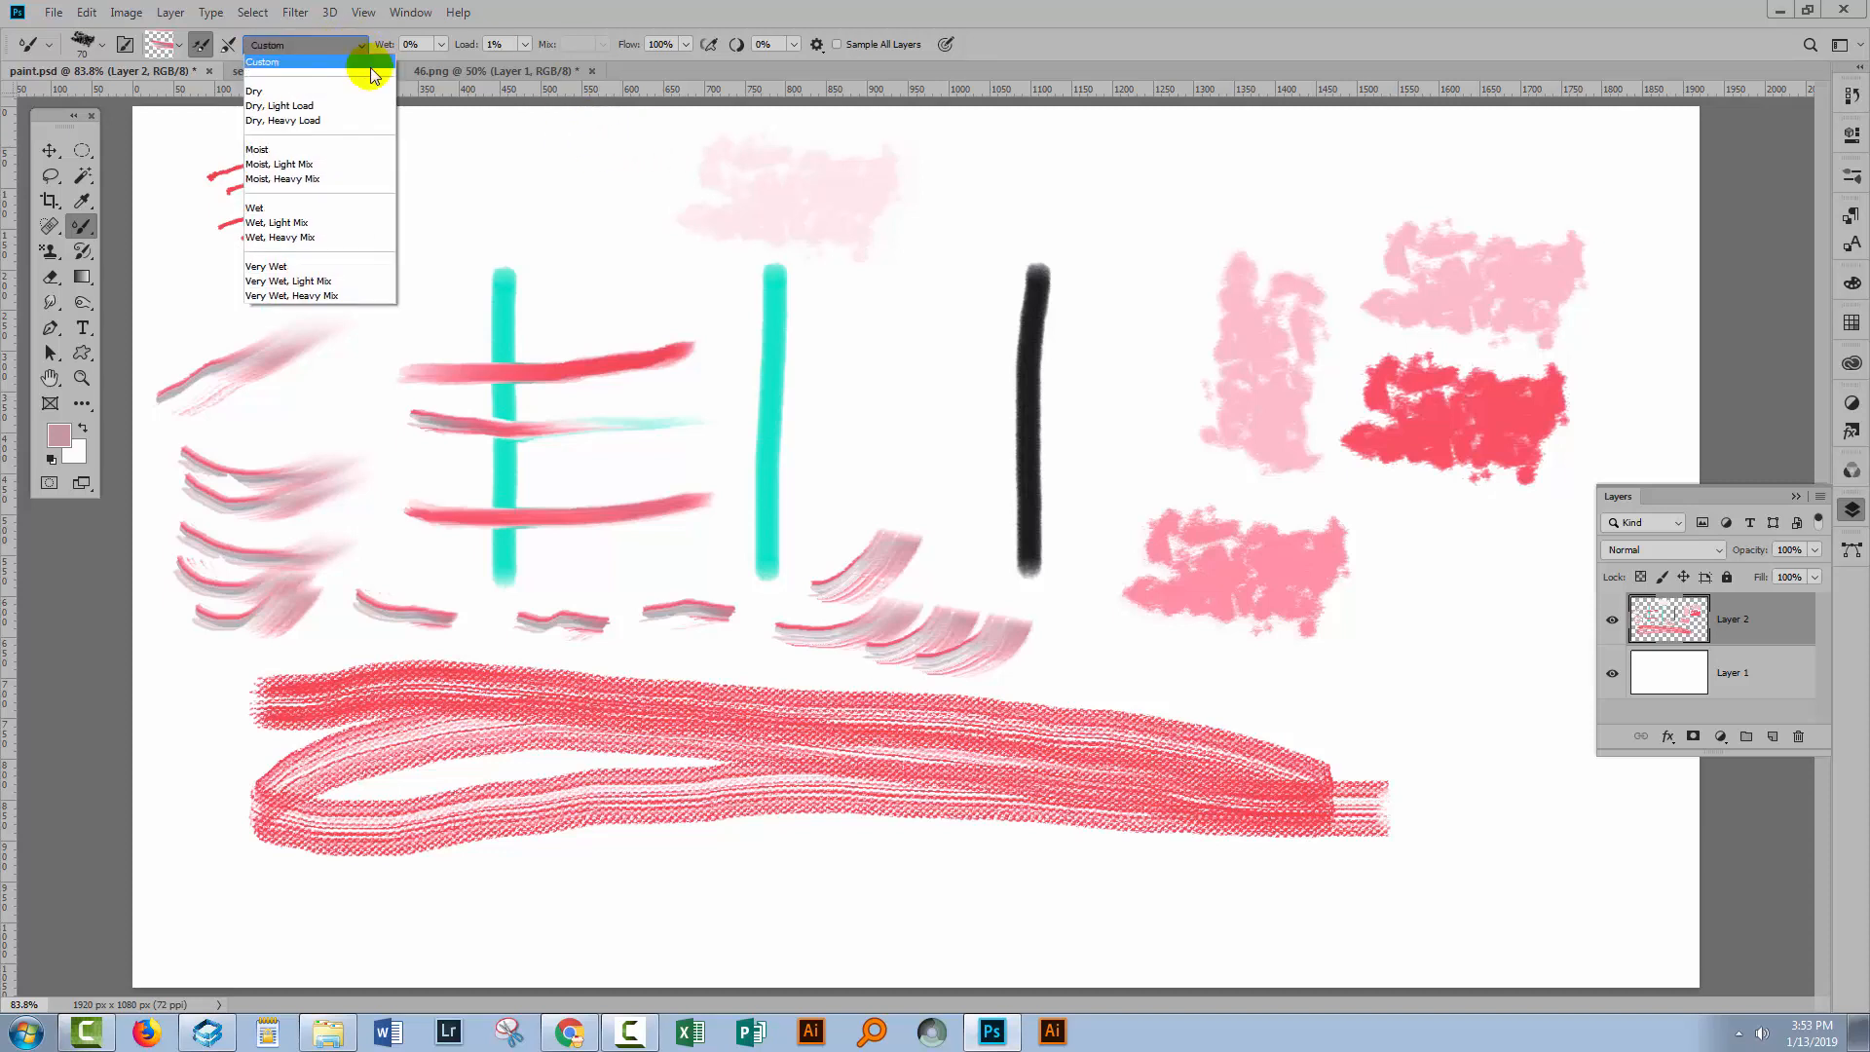
pyautogui.click(273, 295)
pyautogui.click(180, 53)
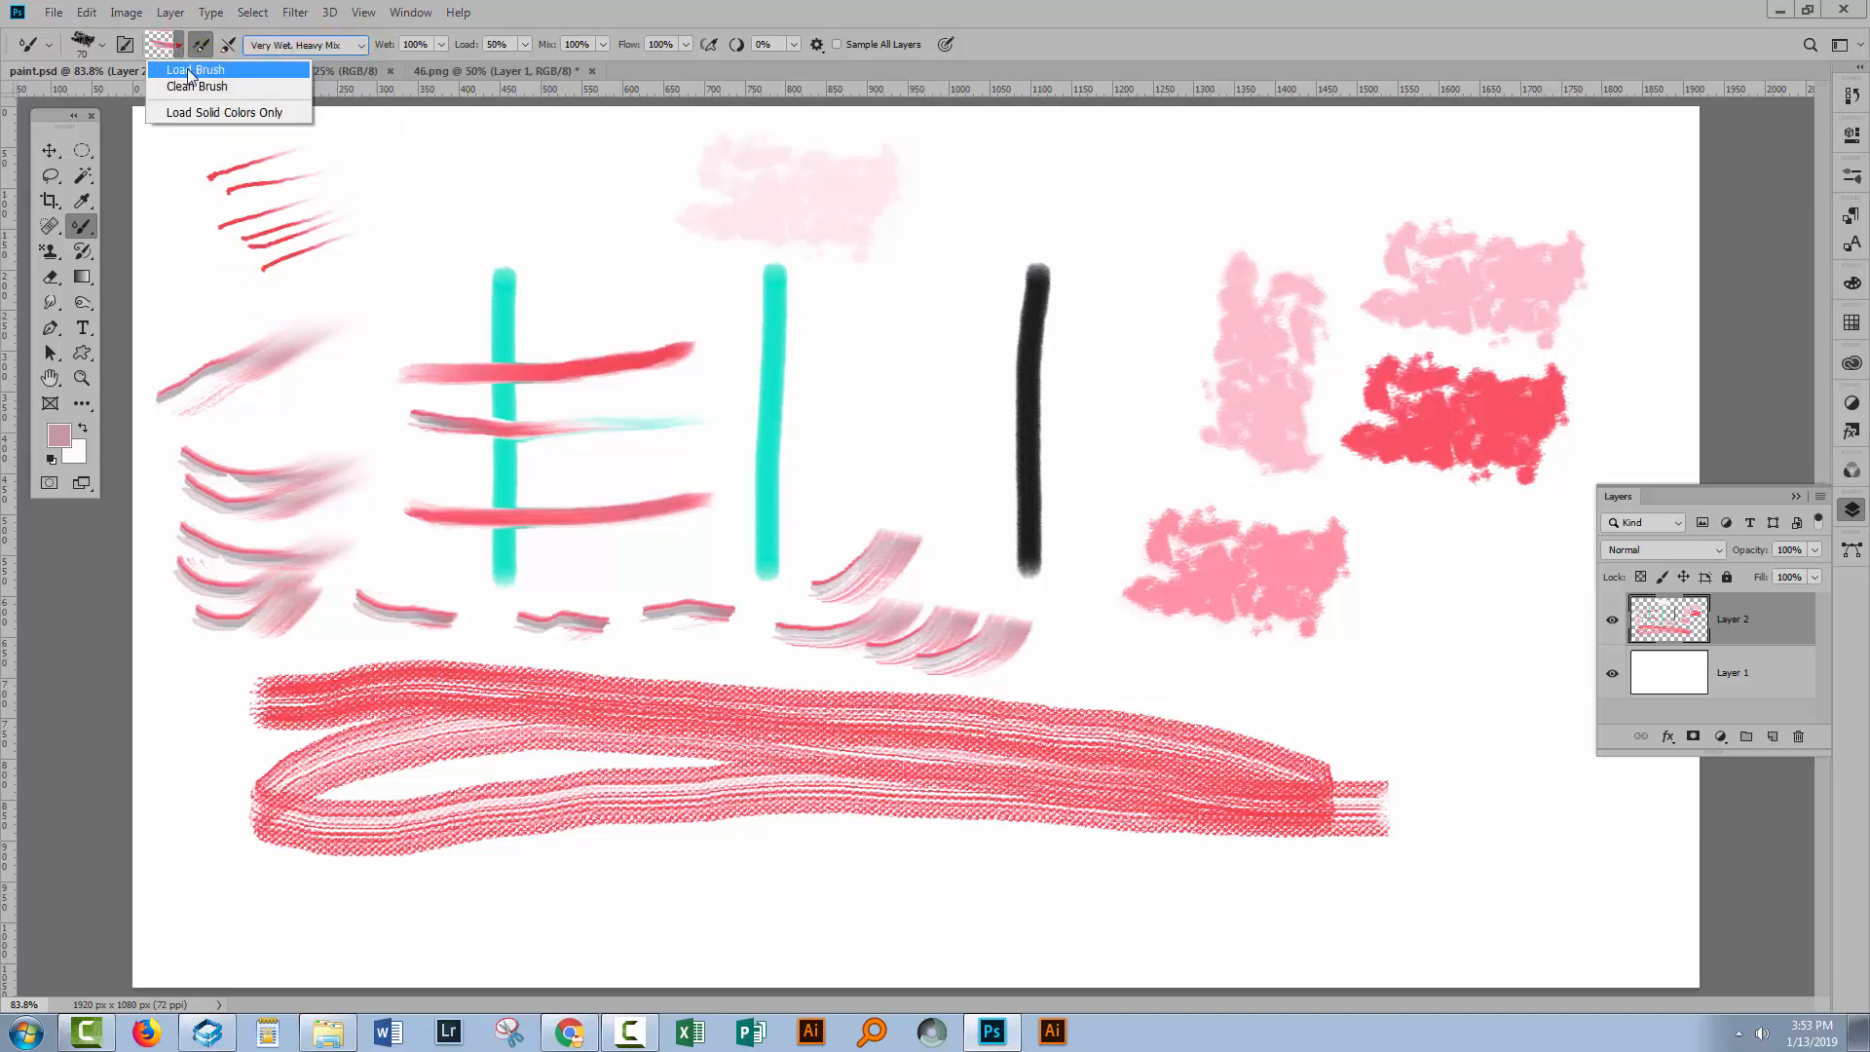
pyautogui.click(179, 115)
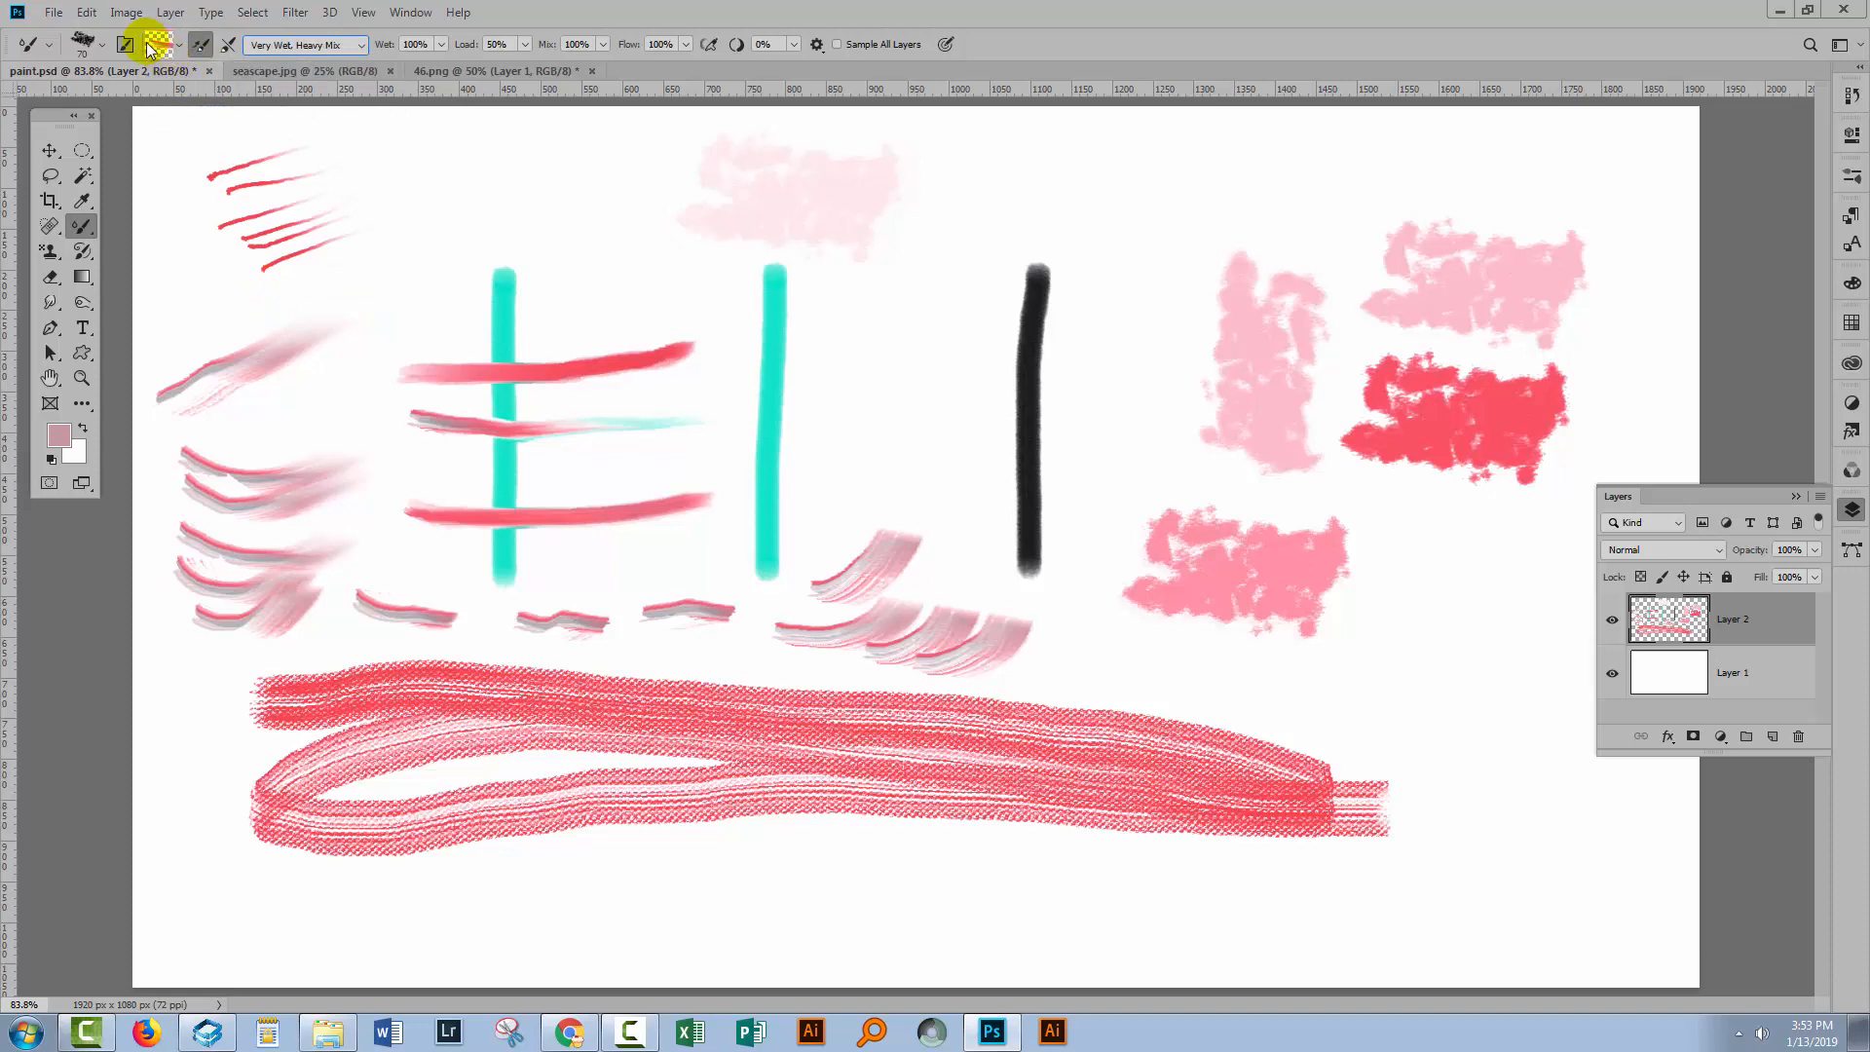
# Load the brush with colour #7e73e7 and paint a long zigzag stroke across the cyan strokes.
pyautogui.click(159, 44)
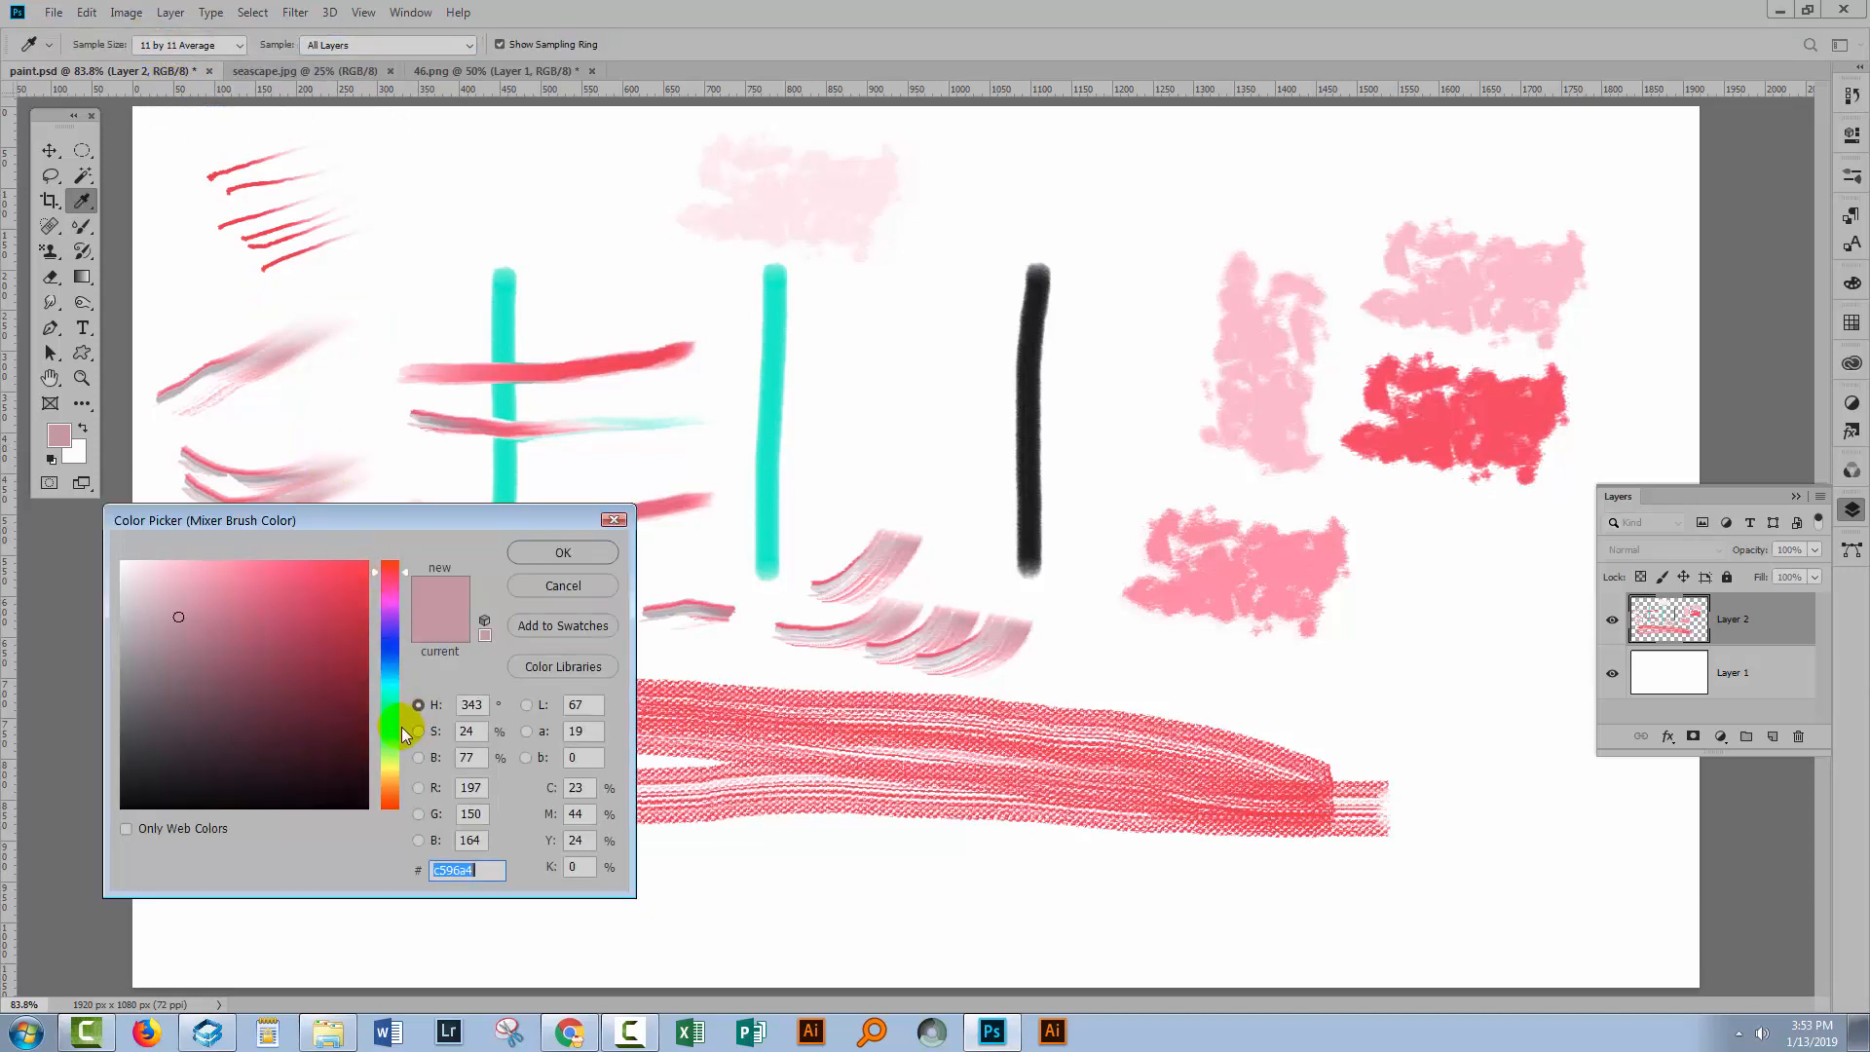
pyautogui.moveTo(389, 656); pyautogui.dragTo(387, 637)
pyautogui.click(245, 584)
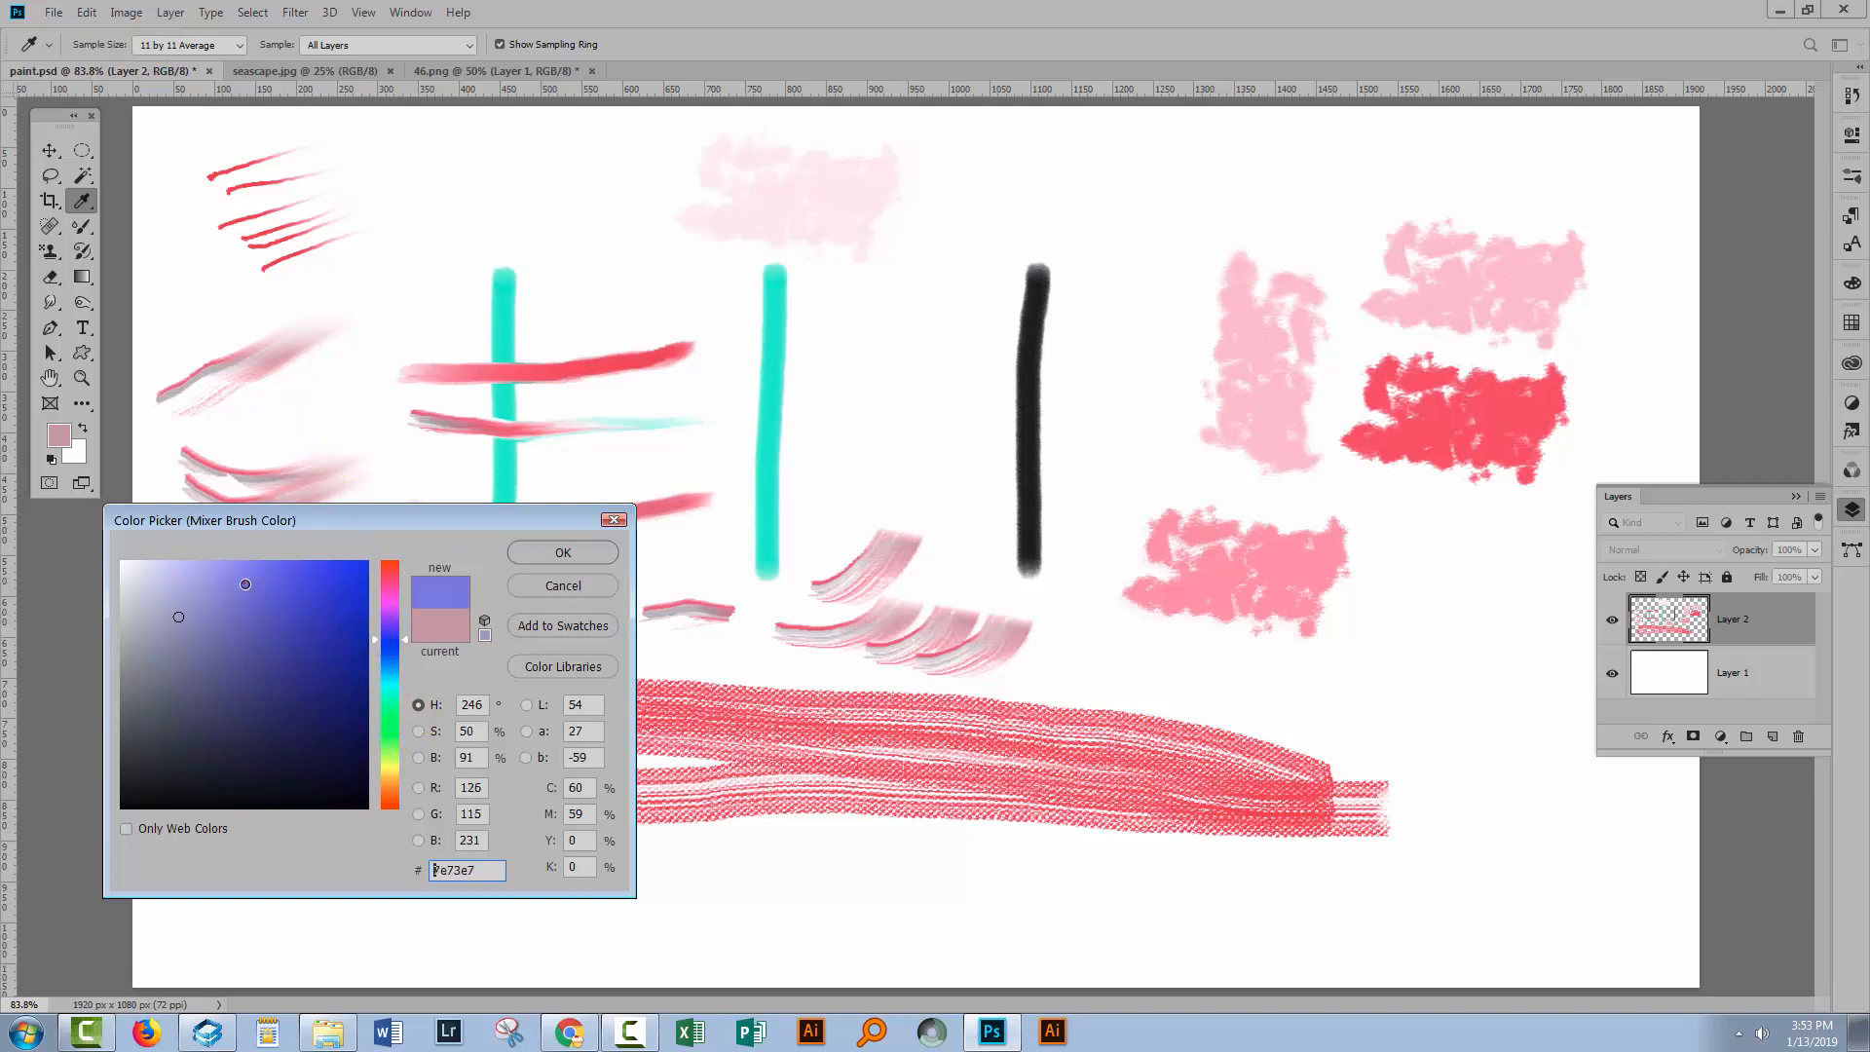
pyautogui.click(541, 549)
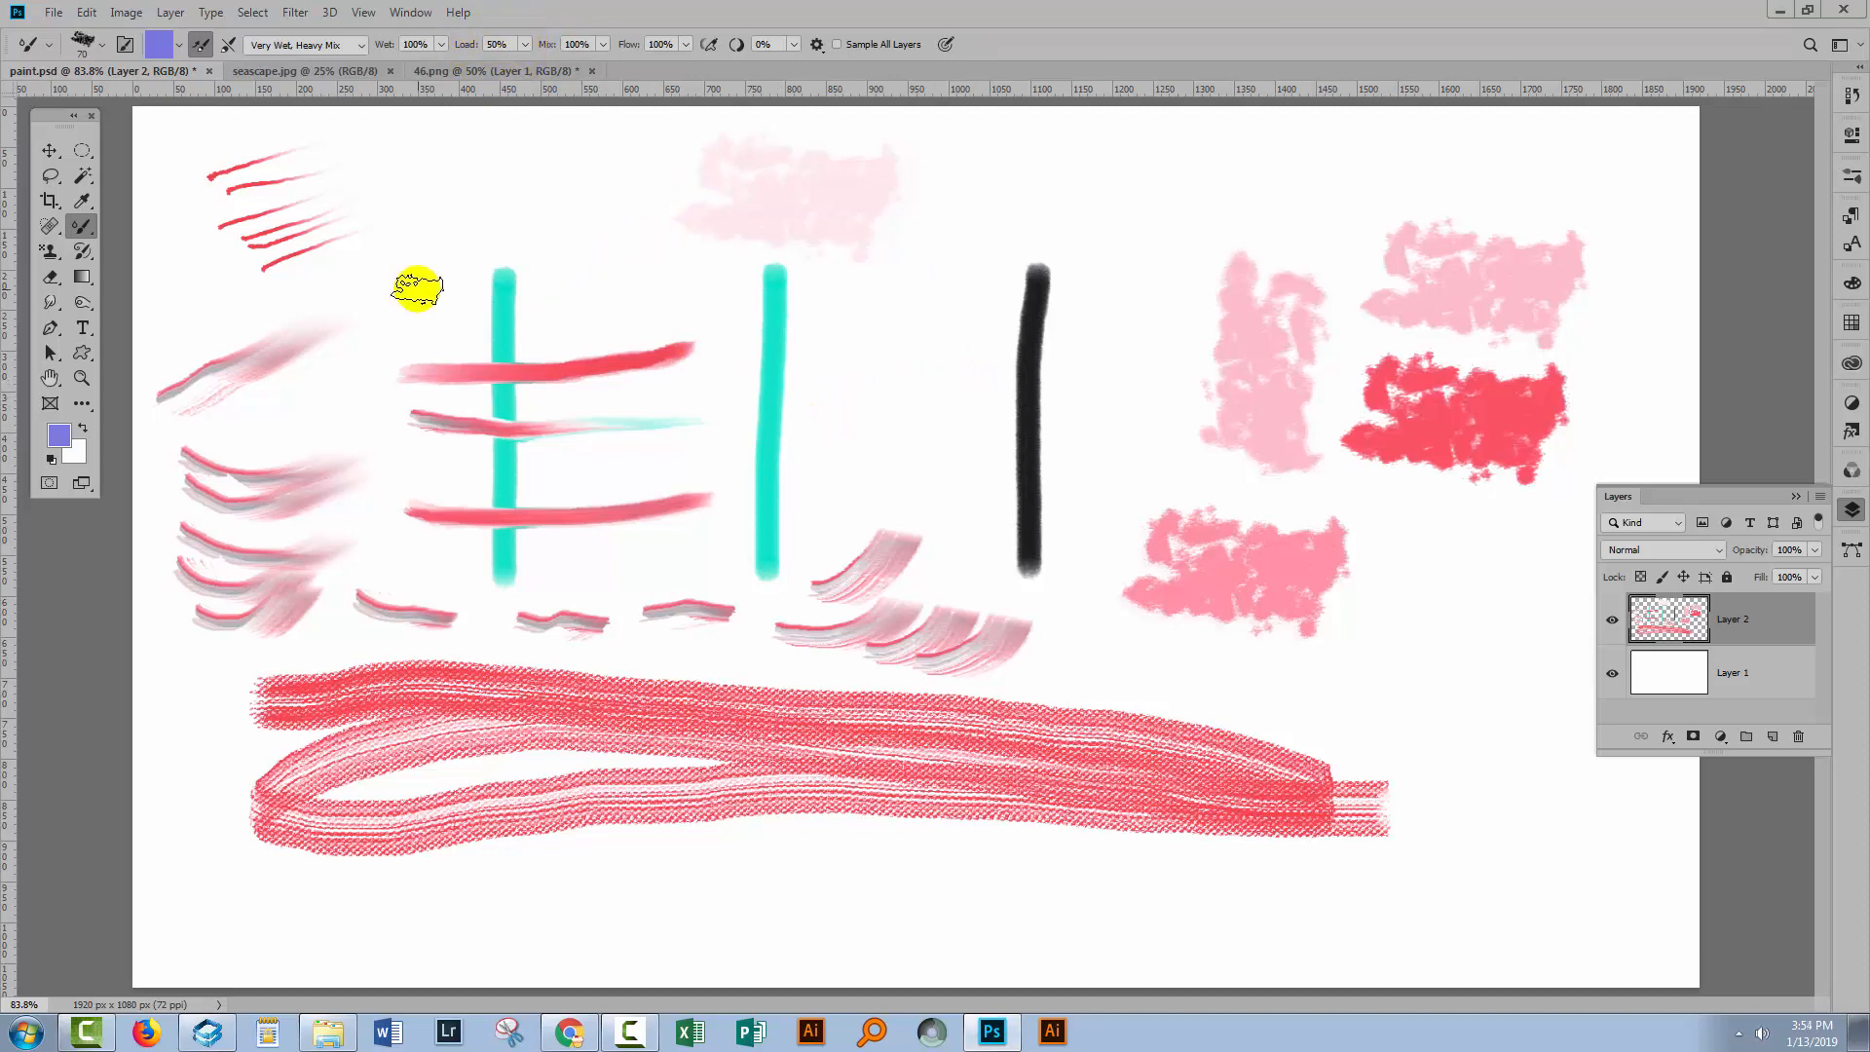
pyautogui.moveTo(417, 288)
pyautogui.mouseDown()
pyautogui.moveTo(546, 351)
pyautogui.moveTo(471, 376)
pyautogui.moveTo(456, 418)
pyautogui.moveTo(561, 422)
pyautogui.moveTo(460, 471)
pyautogui.moveTo(561, 491)
pyautogui.moveTo(479, 544)
pyautogui.moveTo(472, 610)
pyautogui.moveTo(530, 585)
pyautogui.moveTo(592, 591)
pyautogui.moveTo(619, 639)
pyautogui.moveTo(736, 544)
pyautogui.moveTo(825, 542)
pyautogui.moveTo(921, 582)
pyautogui.moveTo(960, 626)
pyautogui.moveTo(1373, 567)
pyautogui.mouseUp()
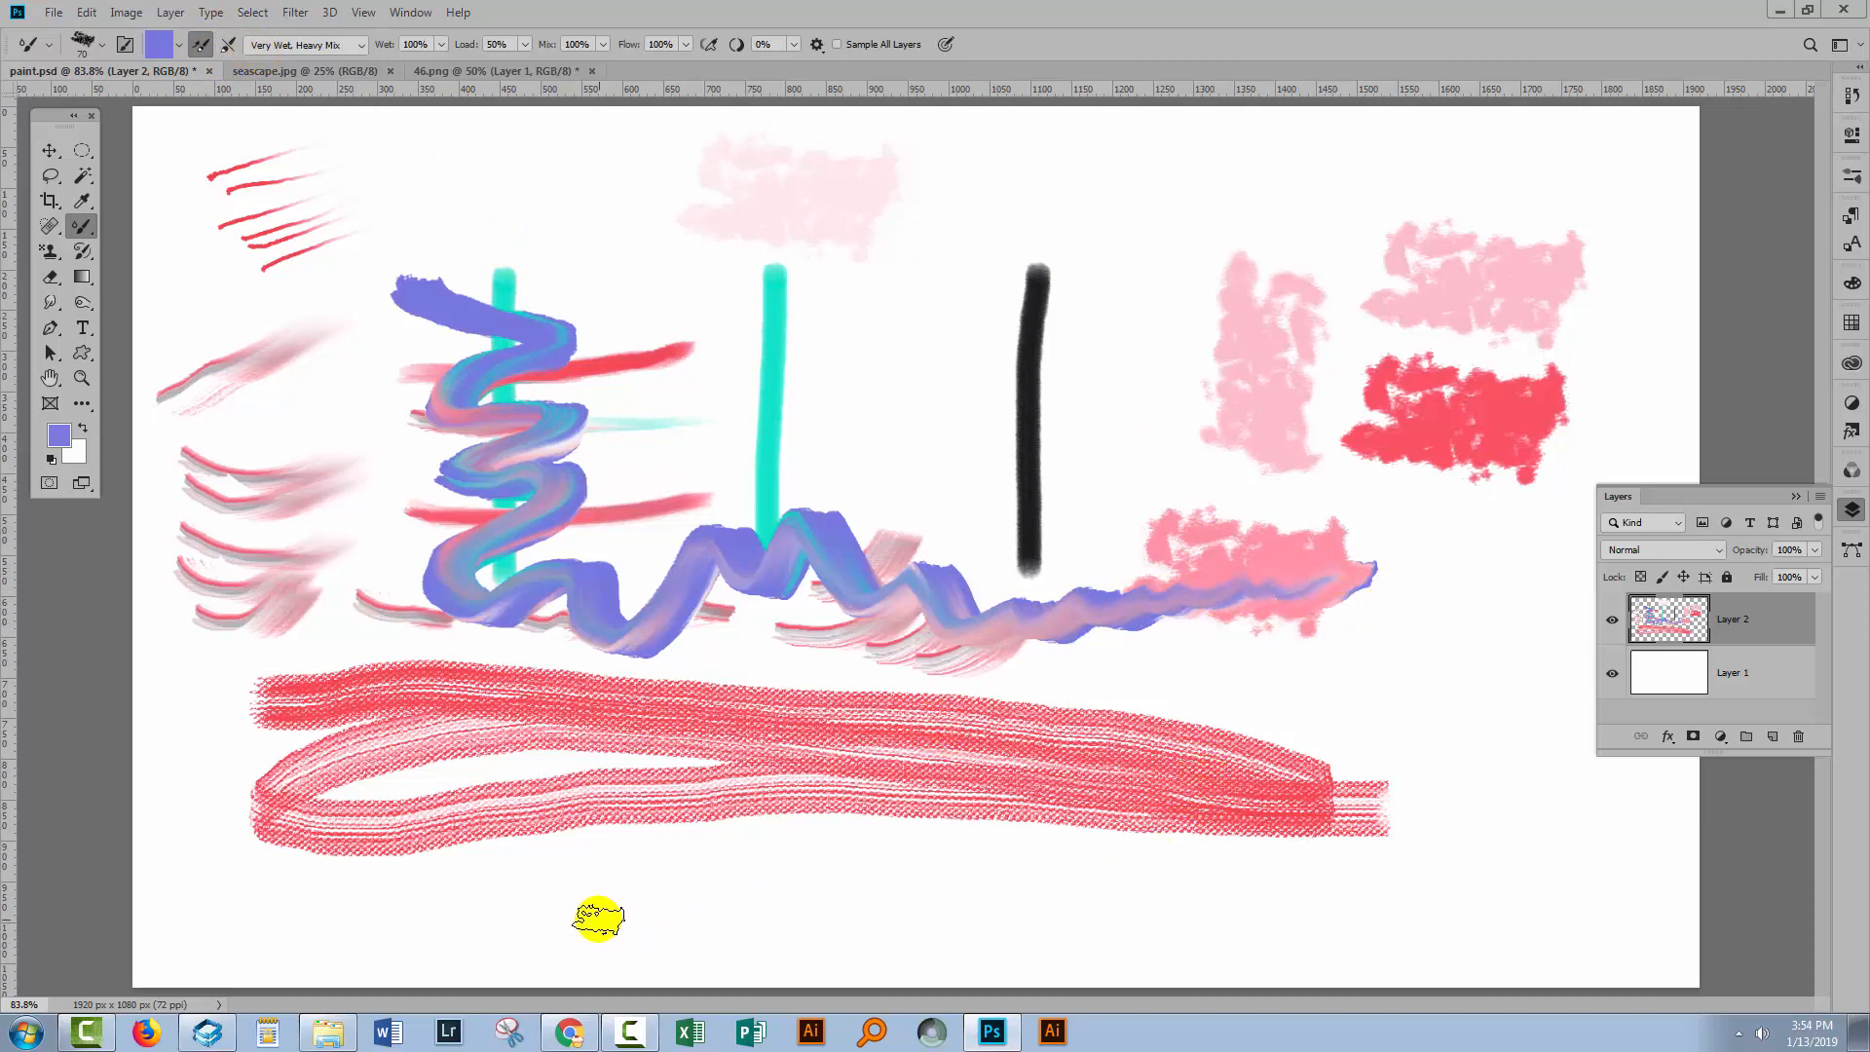
# Paint three wavy blue strokes along the bottom of the canvas.
pyautogui.click(700, 907)
pyautogui.moveTo(700, 906)
pyautogui.mouseDown()
pyautogui.moveTo(1036, 874)
pyautogui.moveTo(928, 932)
pyautogui.moveTo(915, 922)
pyautogui.moveTo(1114, 860)
pyautogui.moveTo(1120, 877)
pyautogui.mouseUp()
pyautogui.moveTo(1161, 930)
pyautogui.mouseDown()
pyautogui.moveTo(1225, 910)
pyautogui.moveTo(1346, 918)
pyautogui.mouseUp()
pyautogui.moveTo(1401, 918); pyautogui.dragTo(1576, 886)
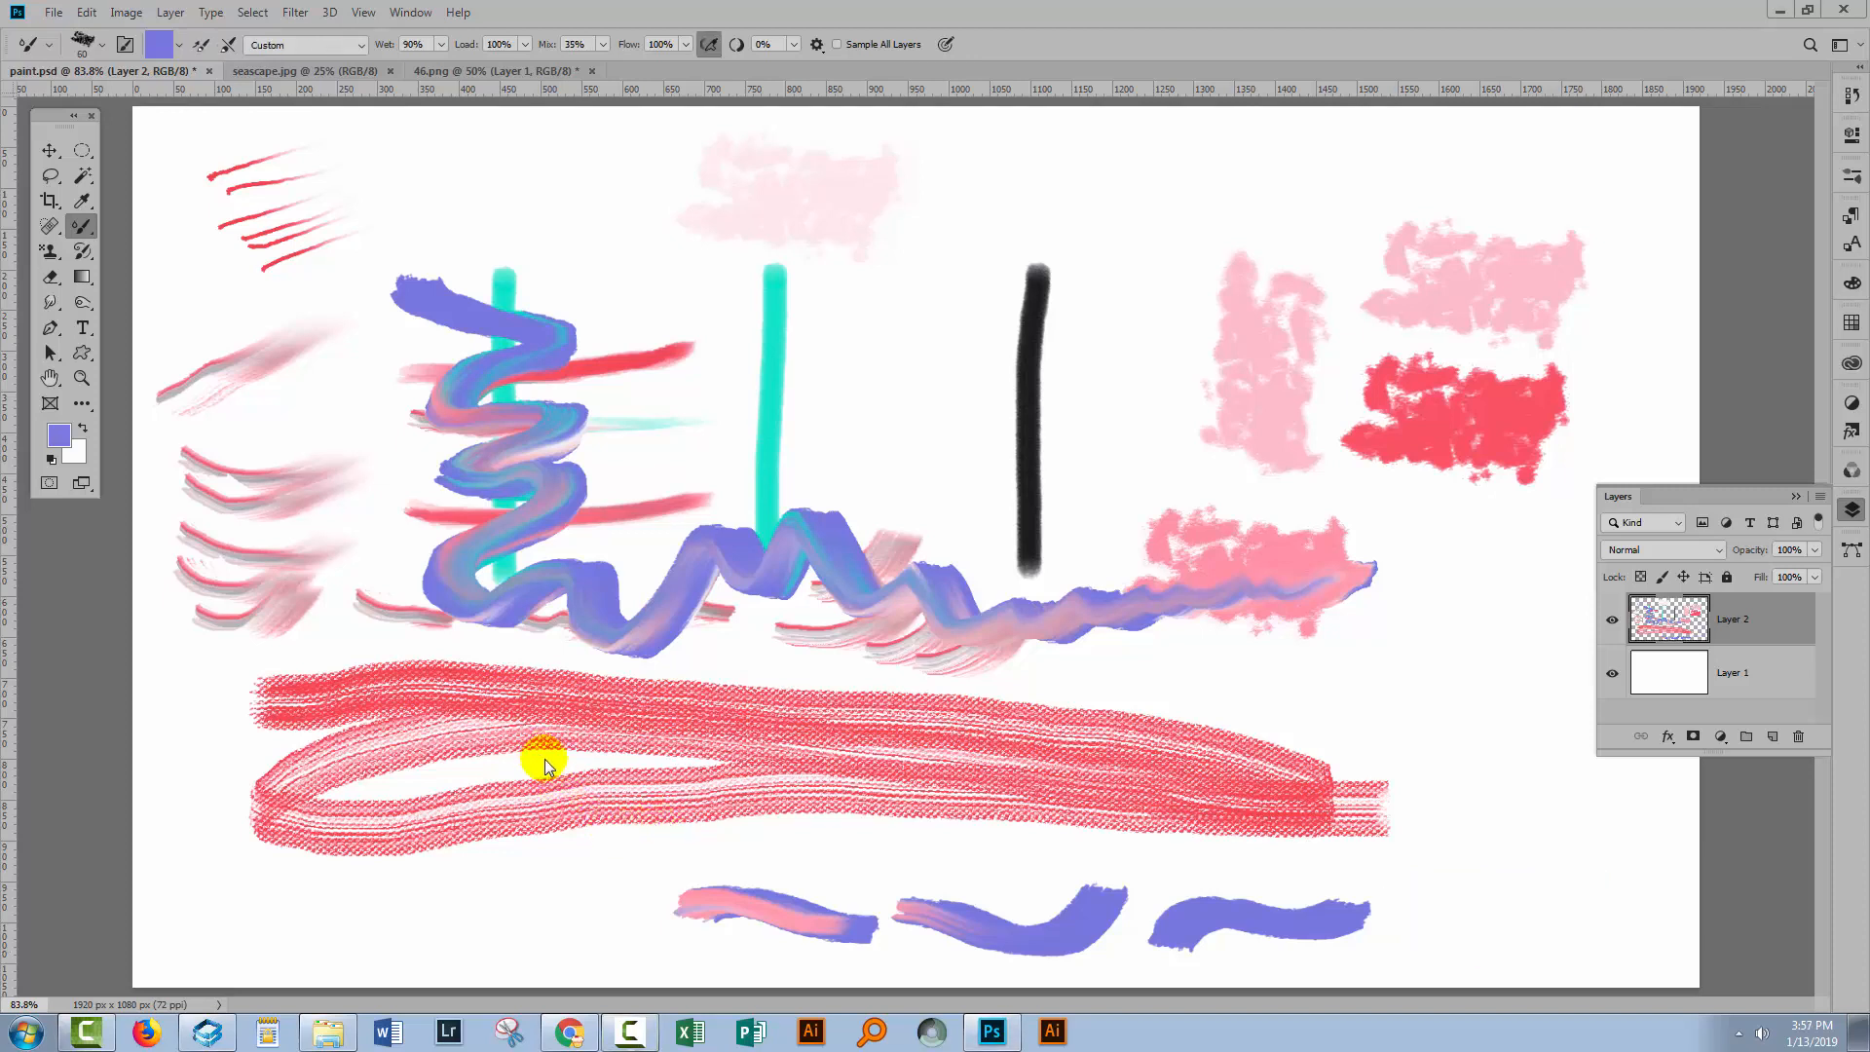
# Browse the brush presets and select the Wet Blender brush from the Wet Media Brushes set.
pyautogui.click(101, 46)
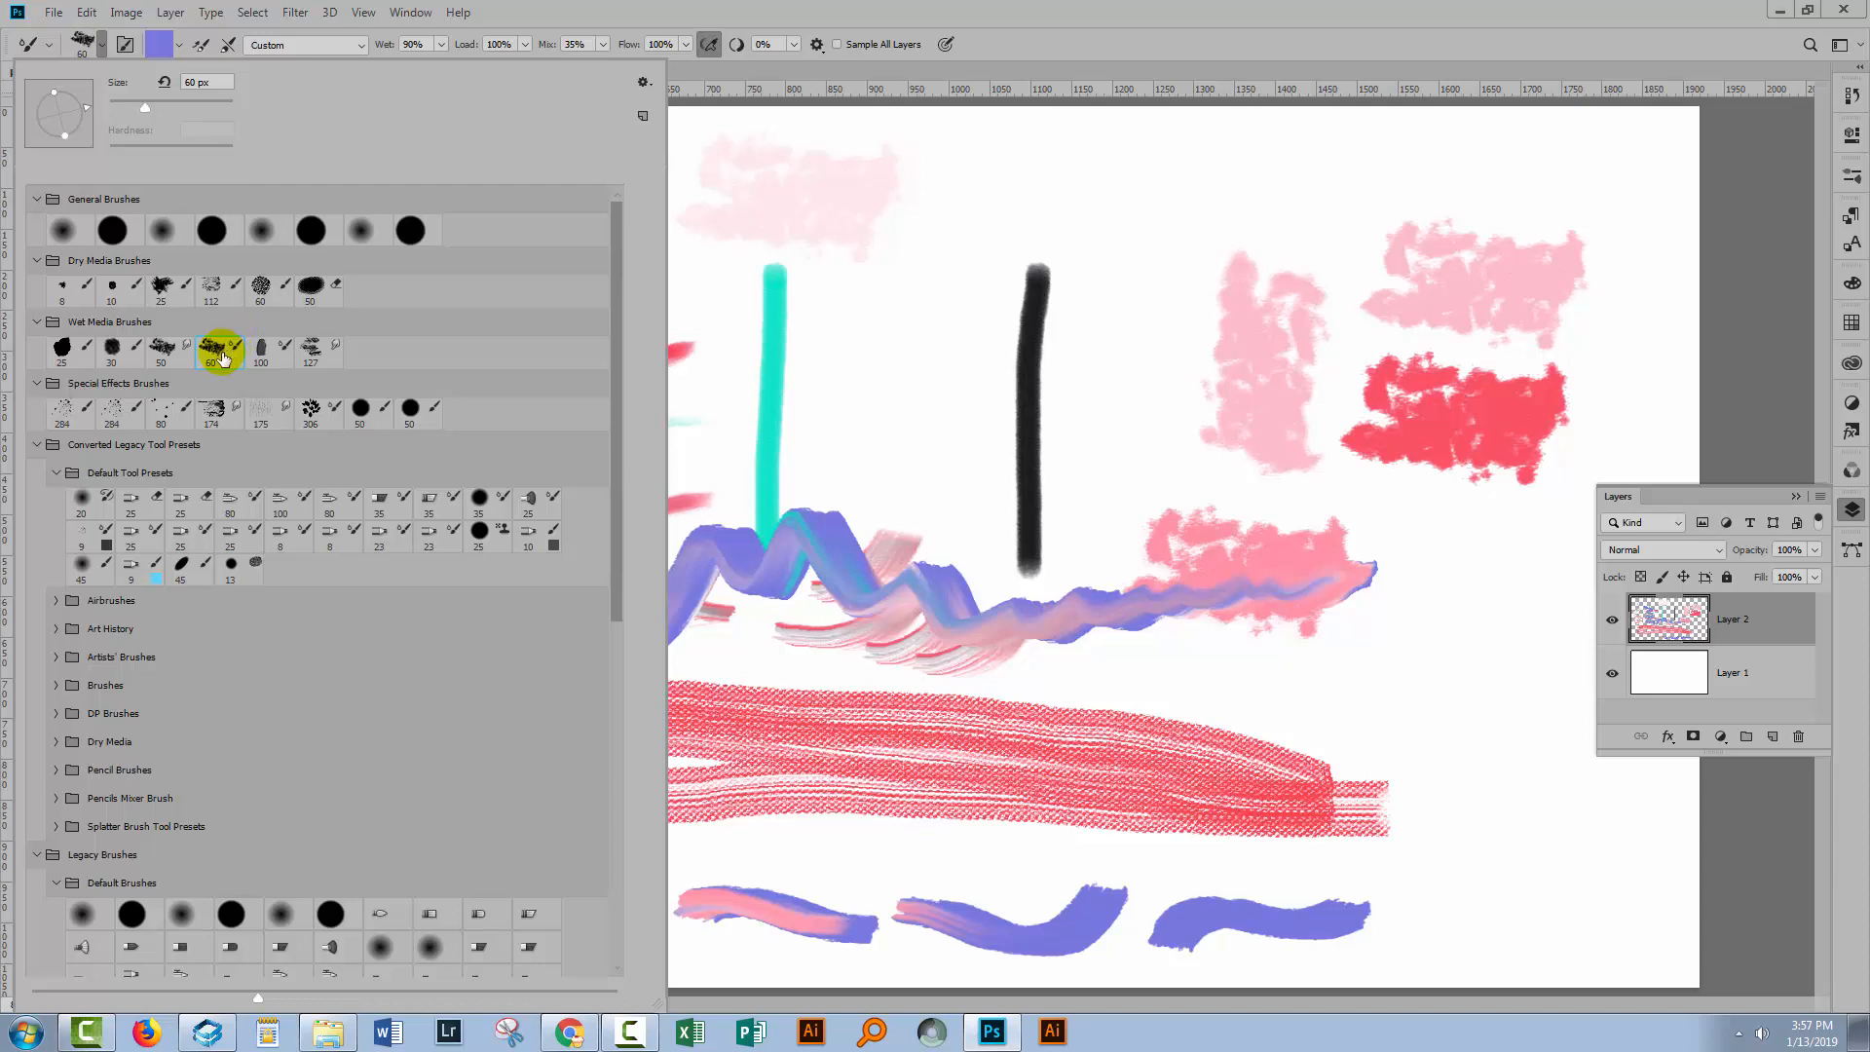
pyautogui.click(112, 287)
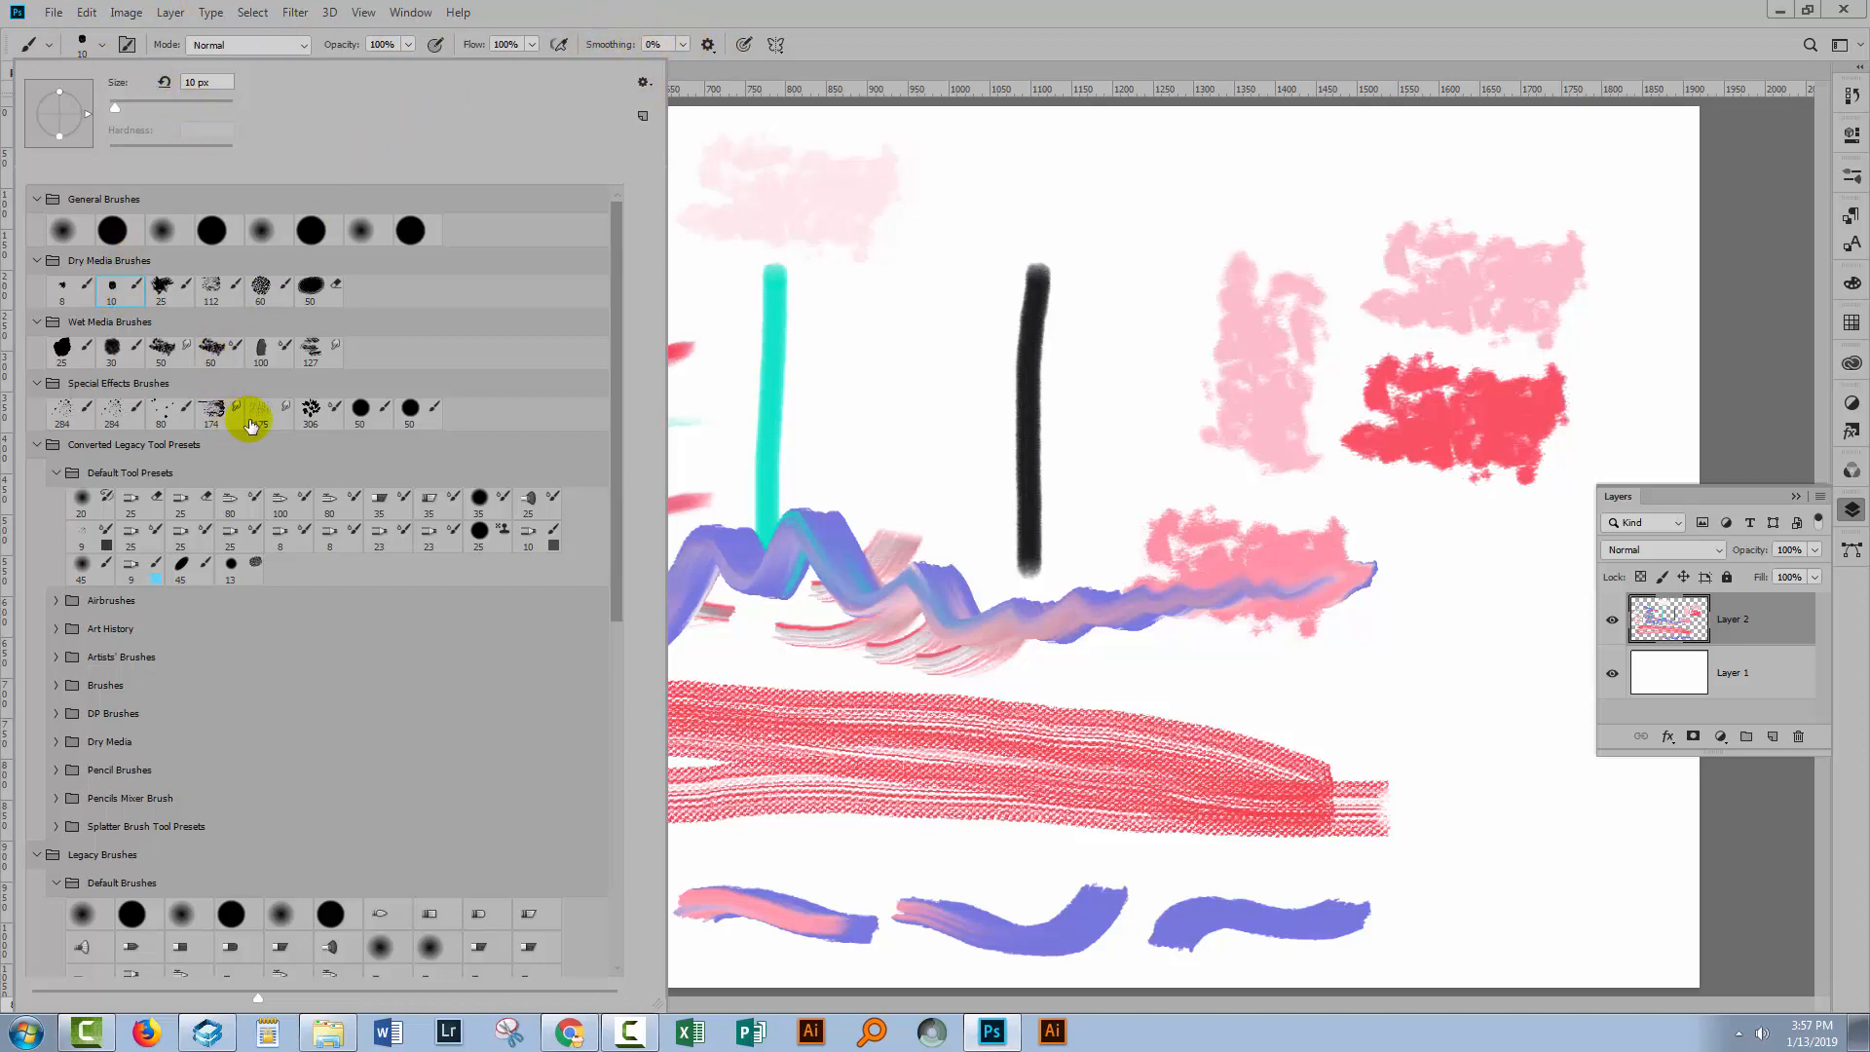
pyautogui.click(312, 411)
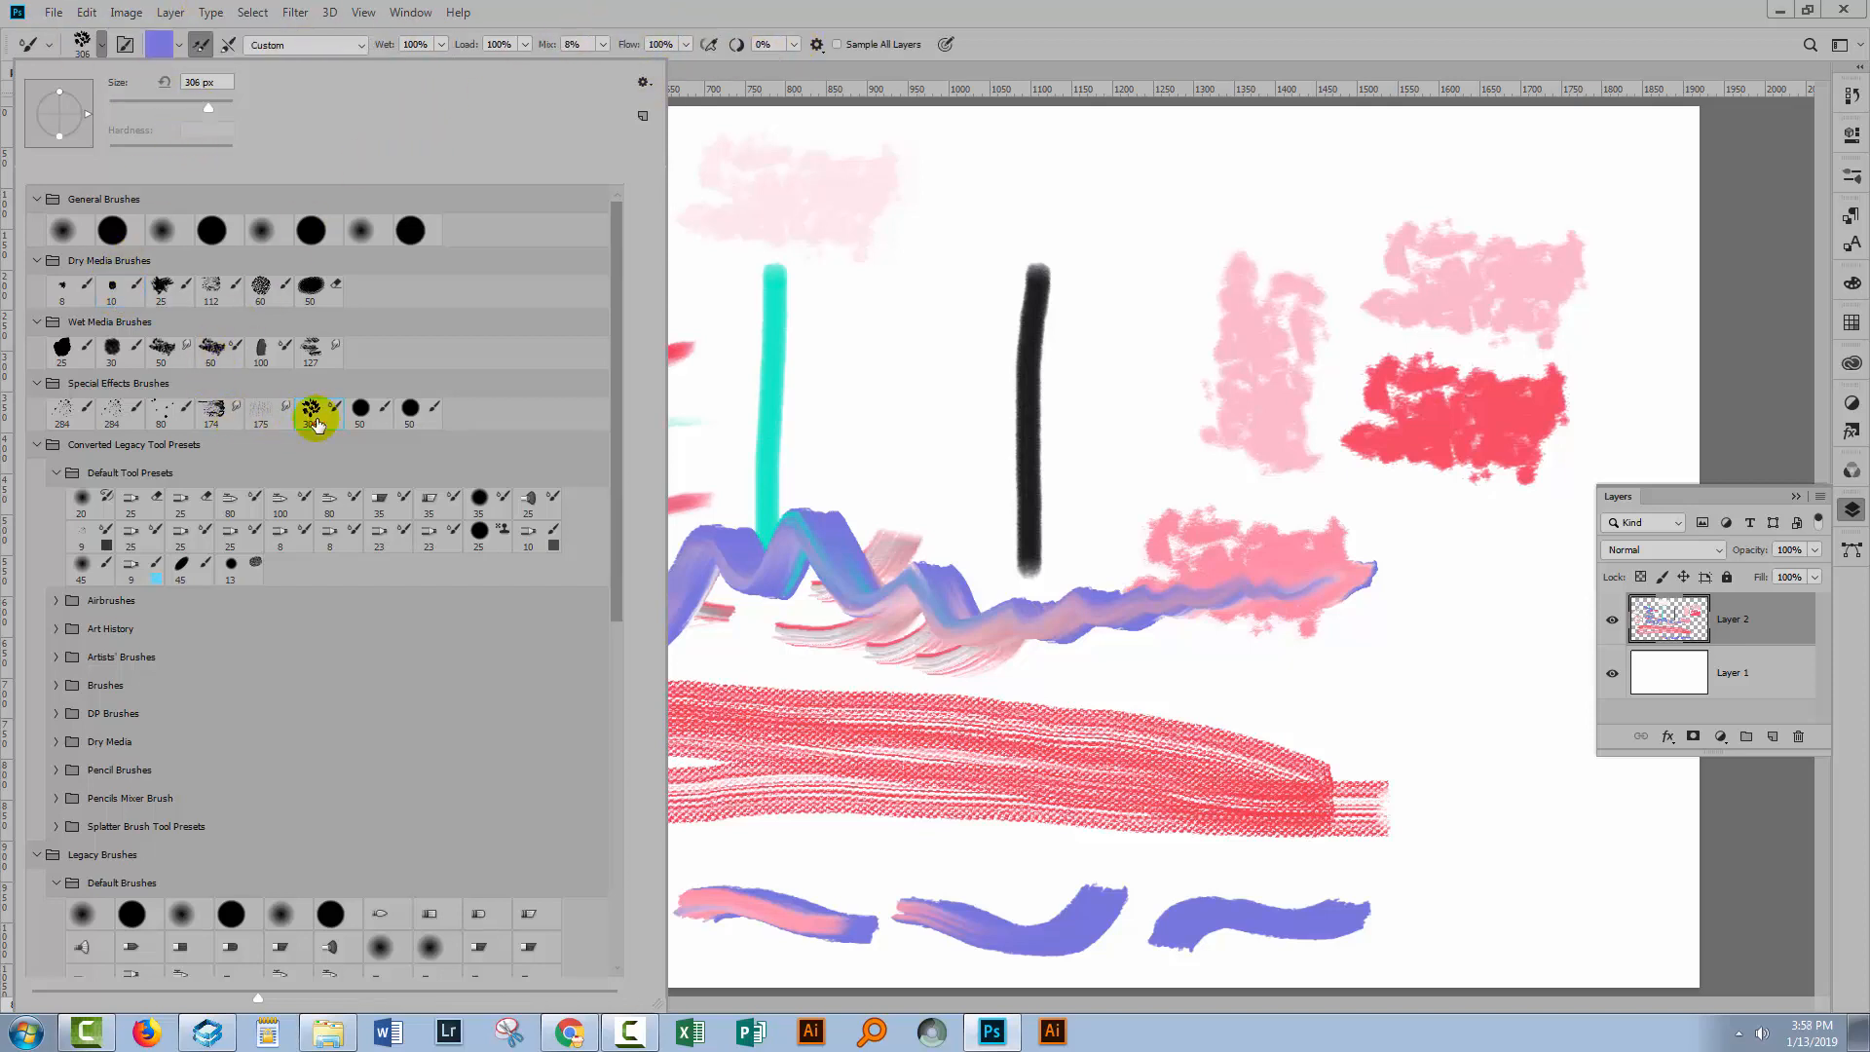
pyautogui.click(151, 228)
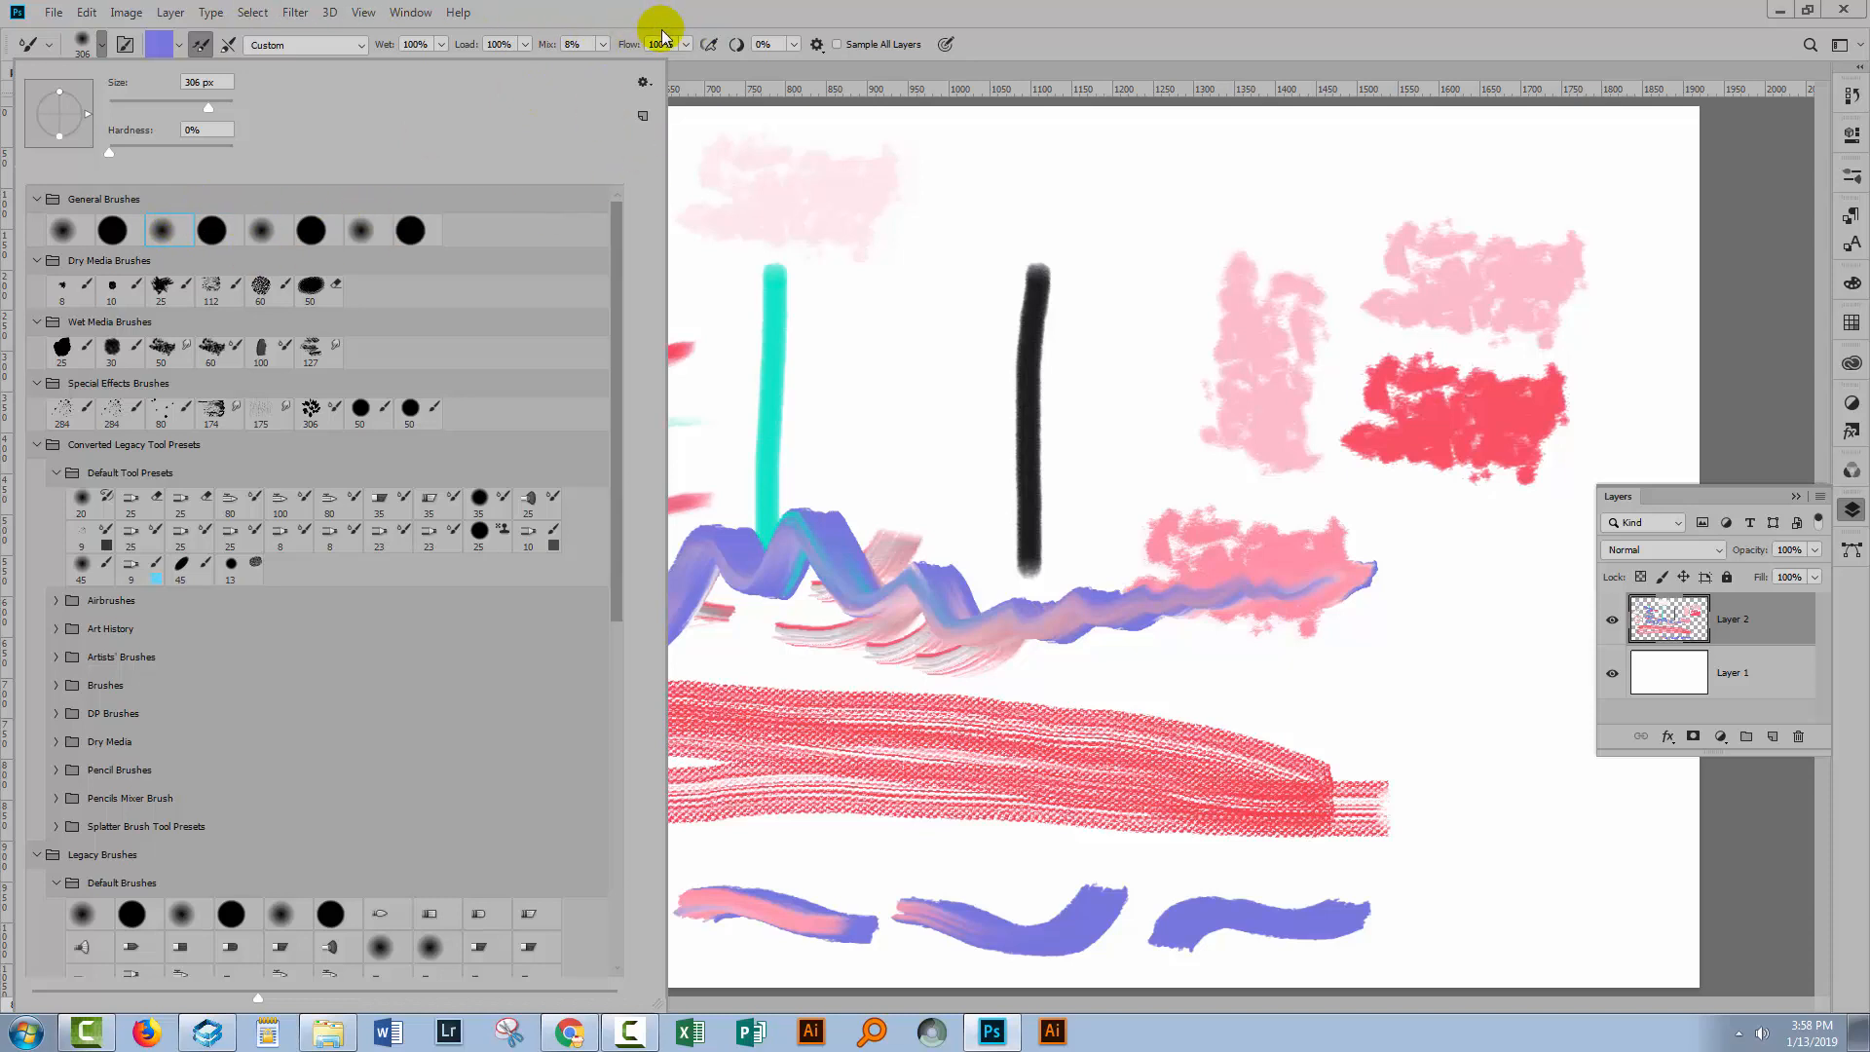
pyautogui.click(116, 284)
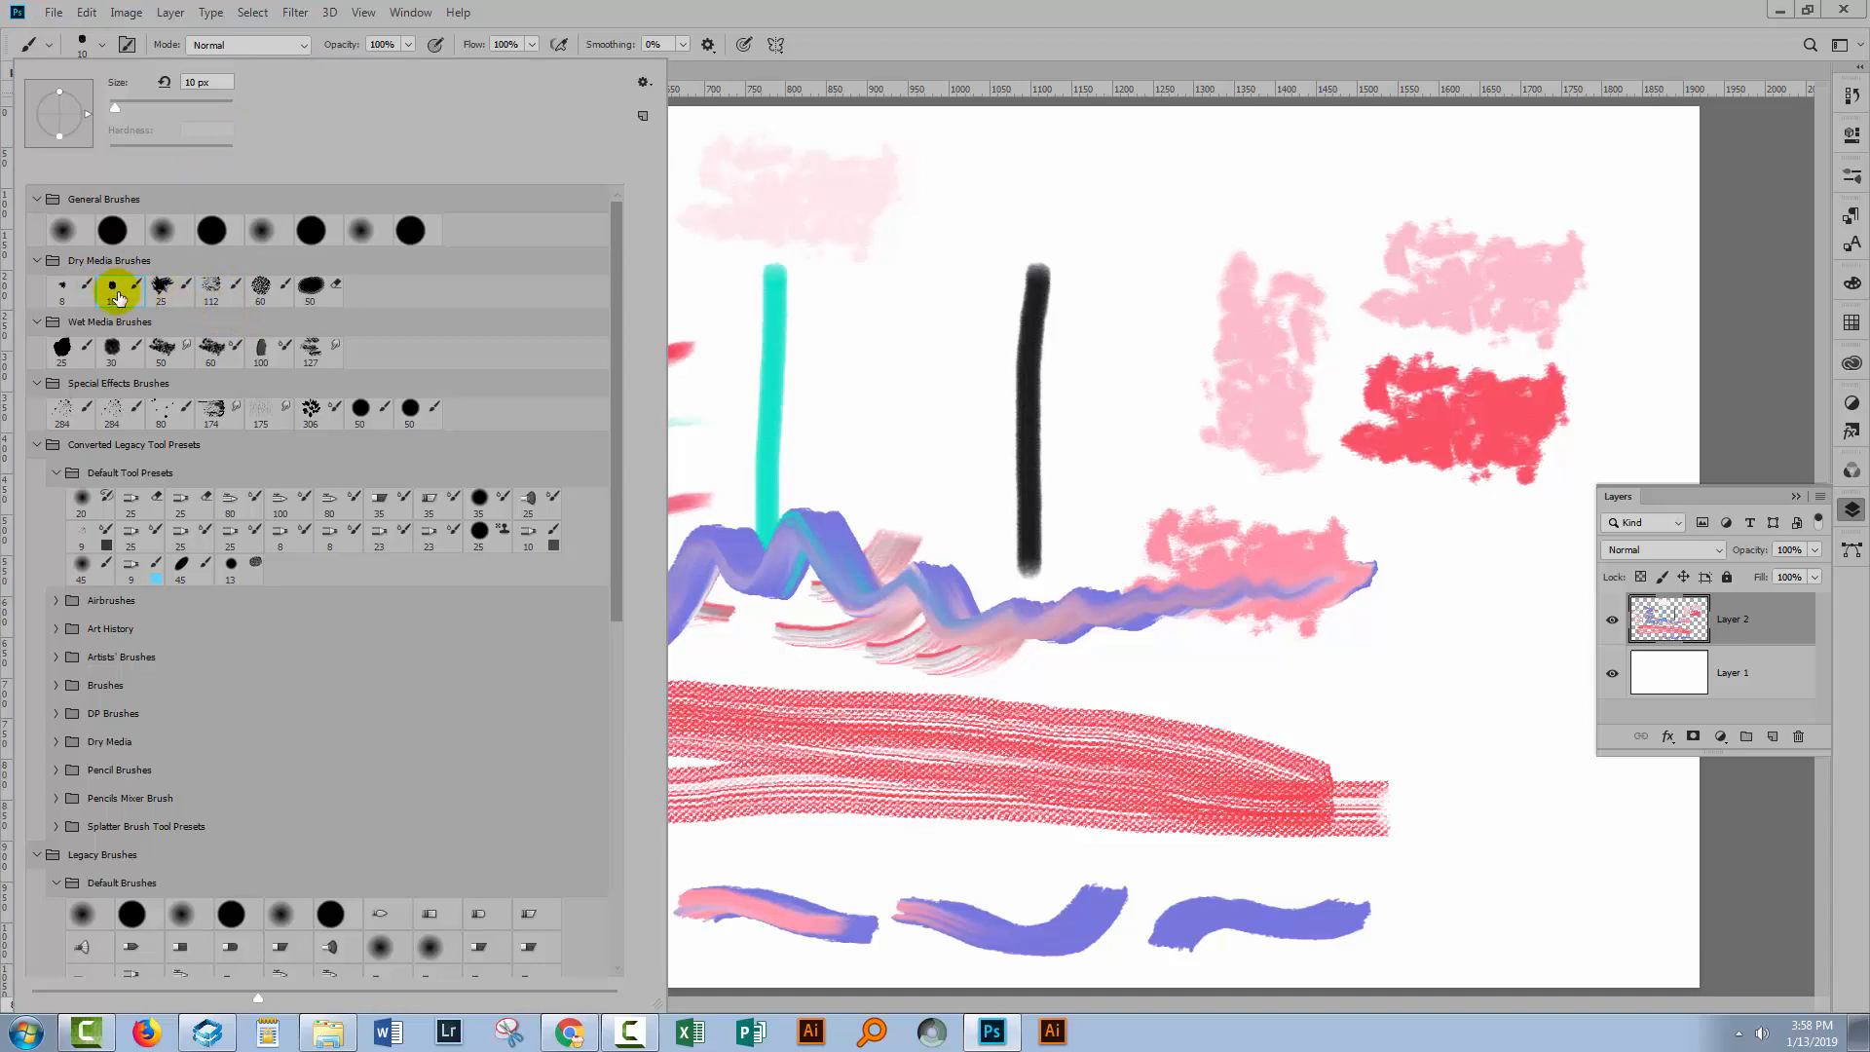
pyautogui.click(215, 351)
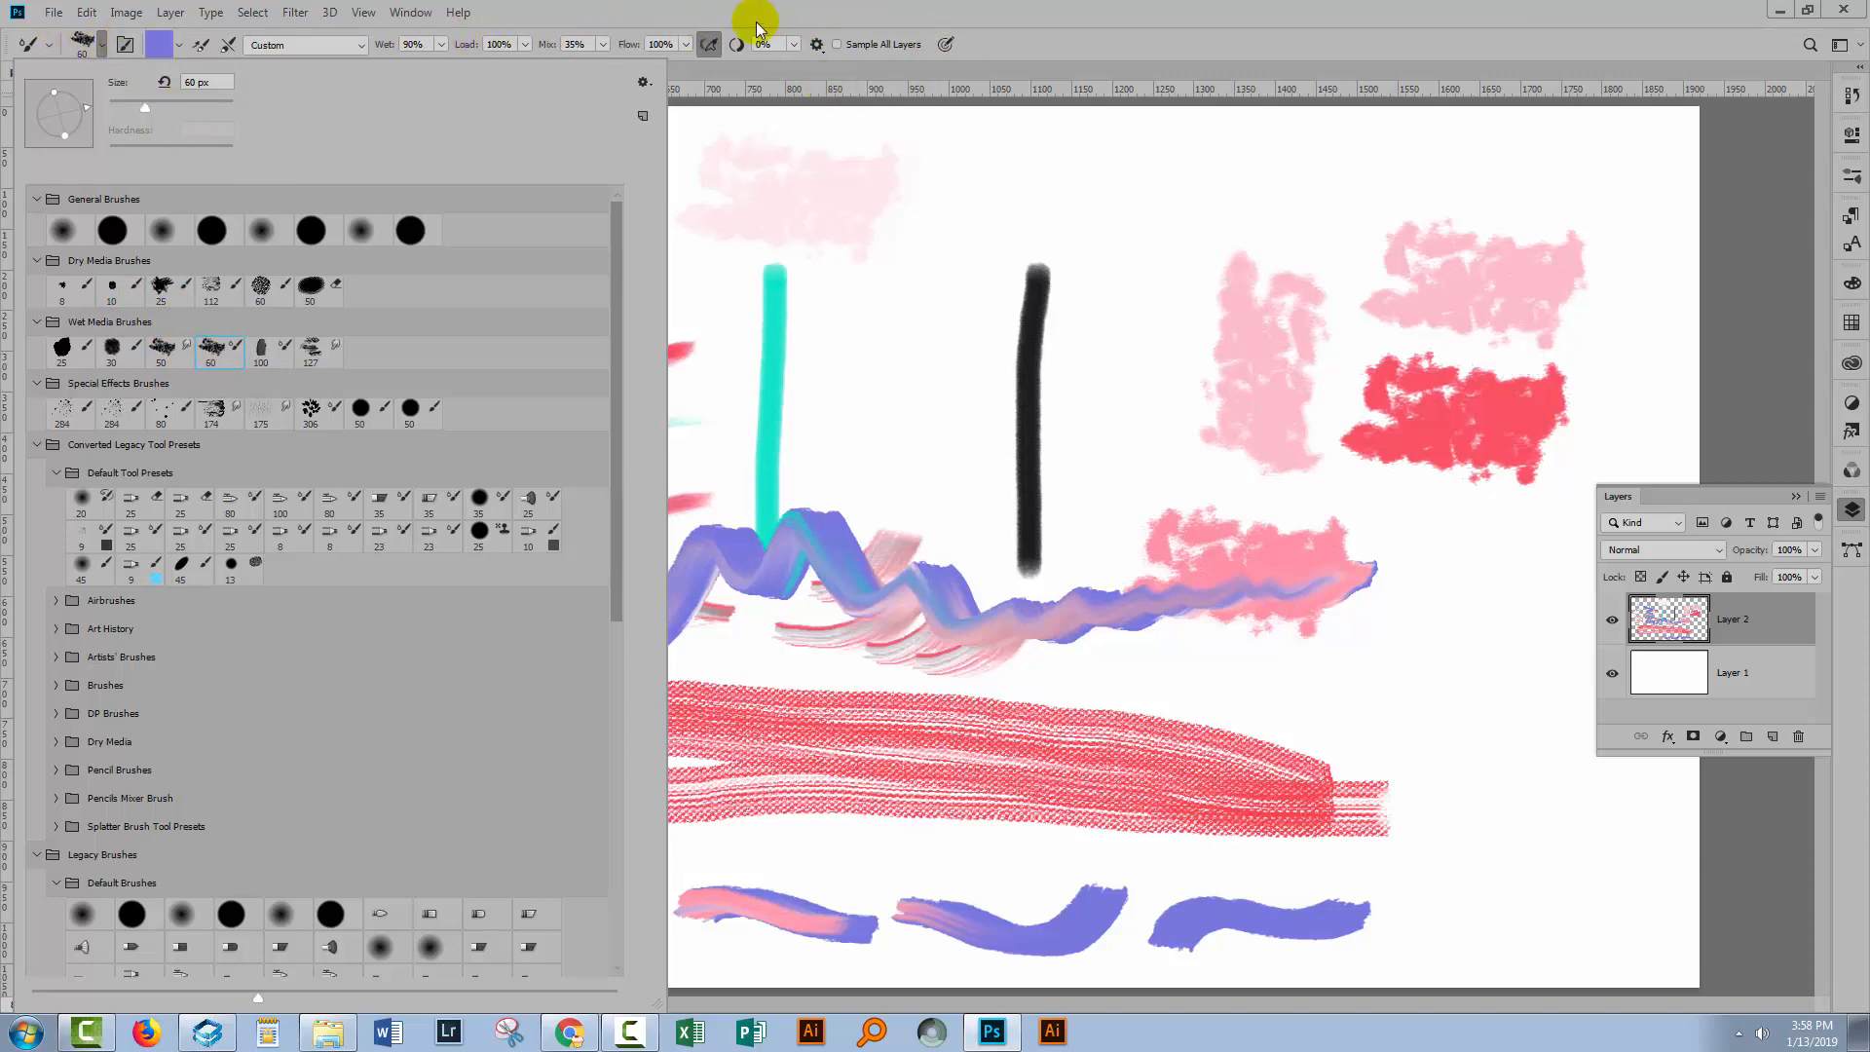
pyautogui.click(1031, 42)
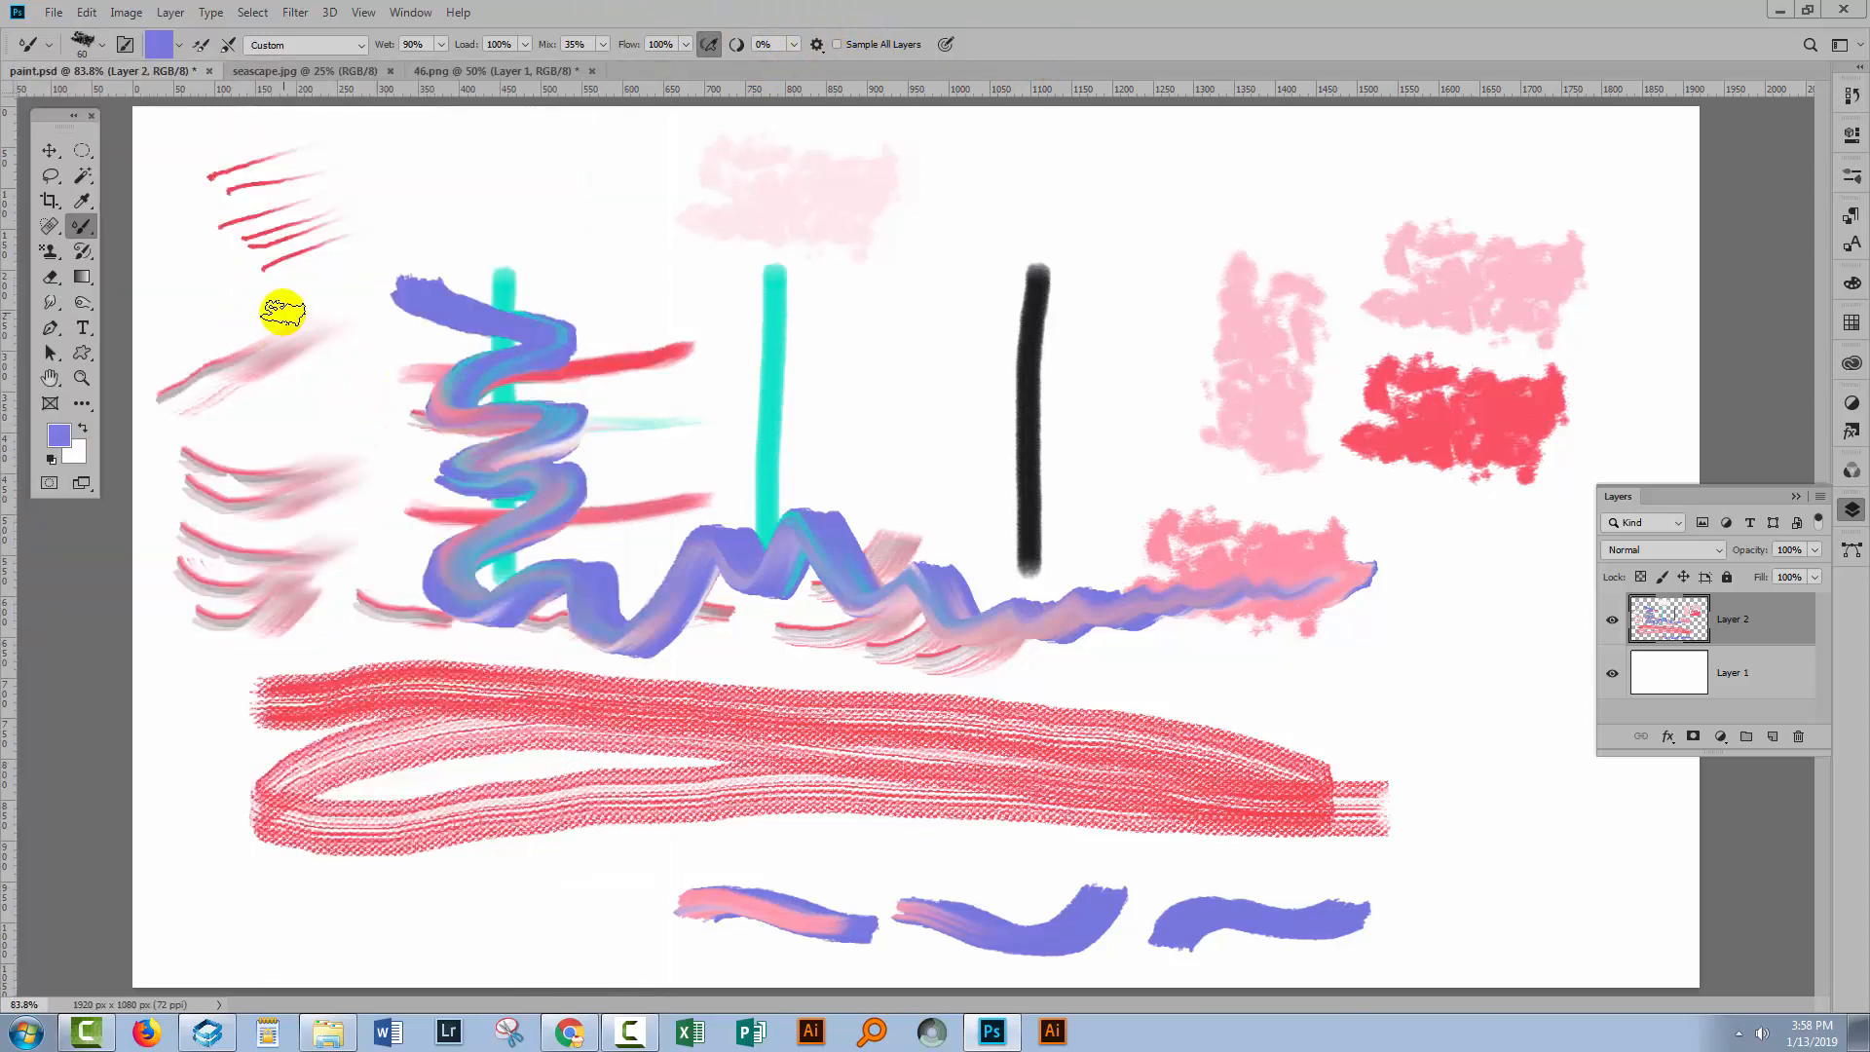
# Select a 10 px round brush tip in Brush Settings and paint a small curved test stroke.
pyautogui.click(124, 46)
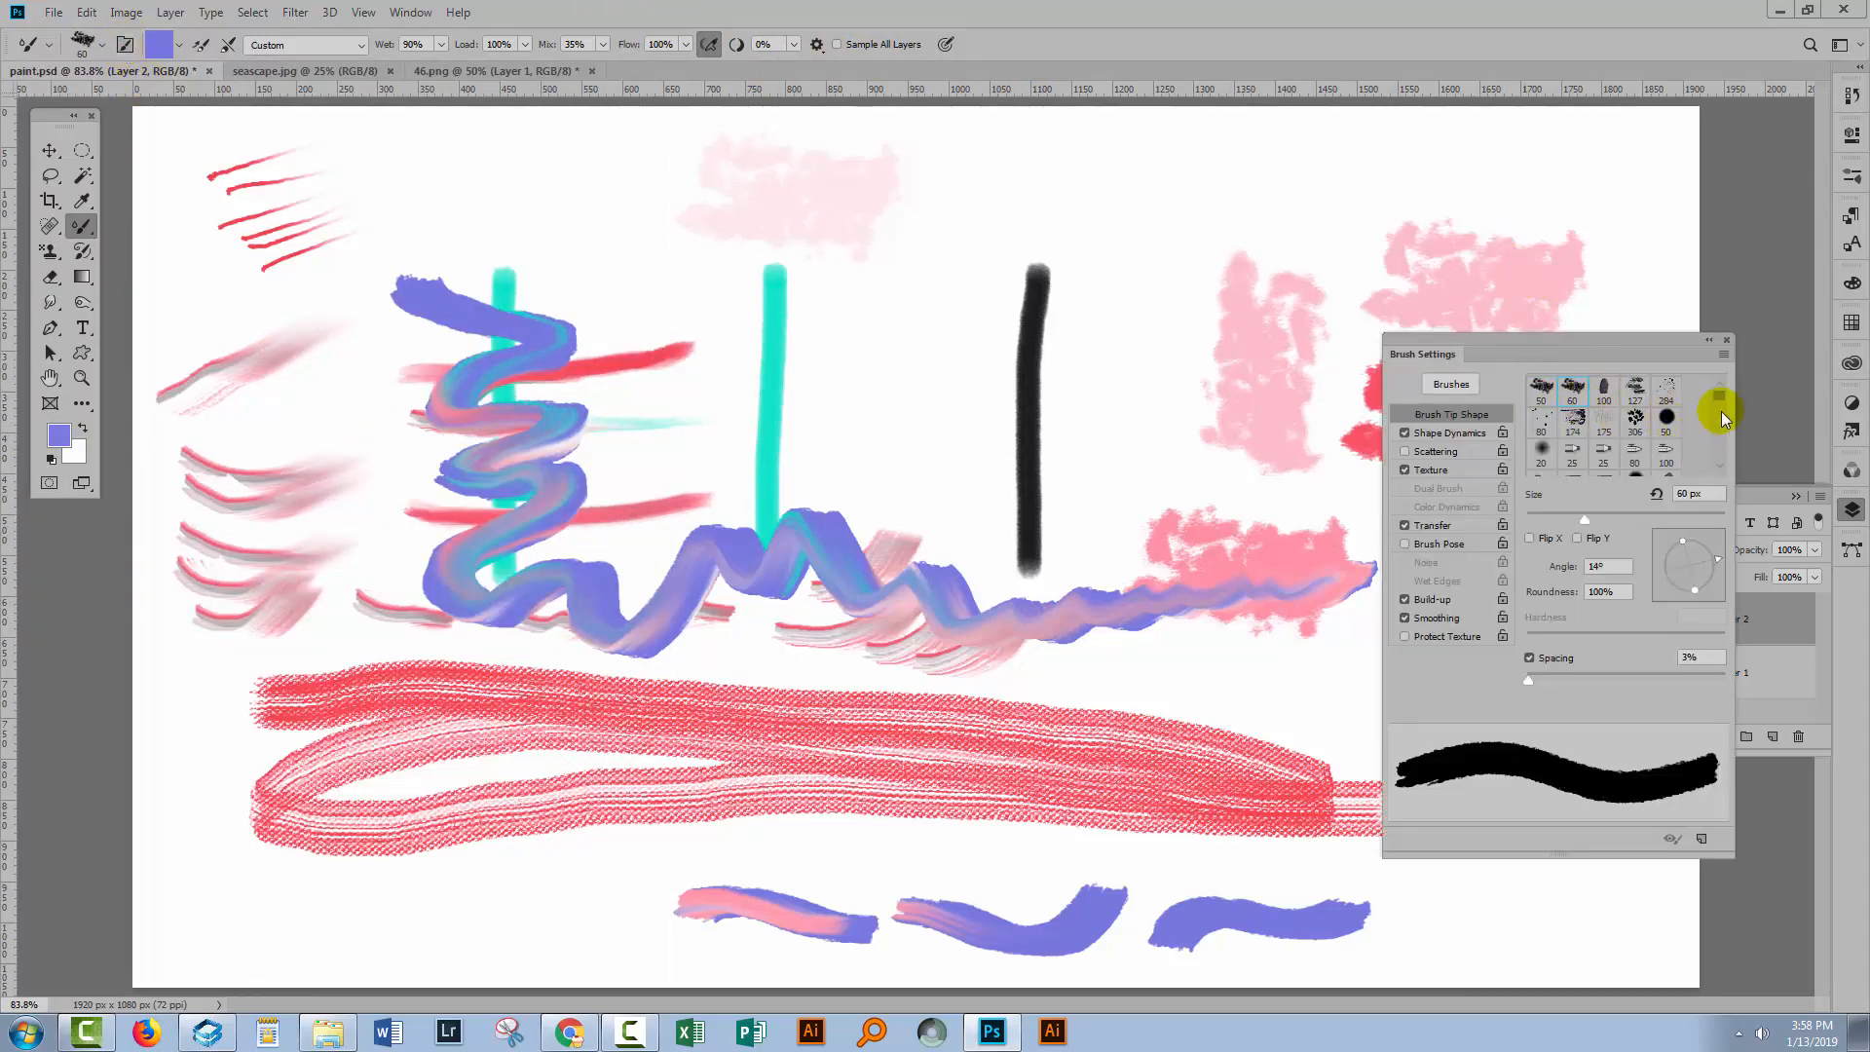
pyautogui.moveTo(1720, 397); pyautogui.dragTo(1720, 390)
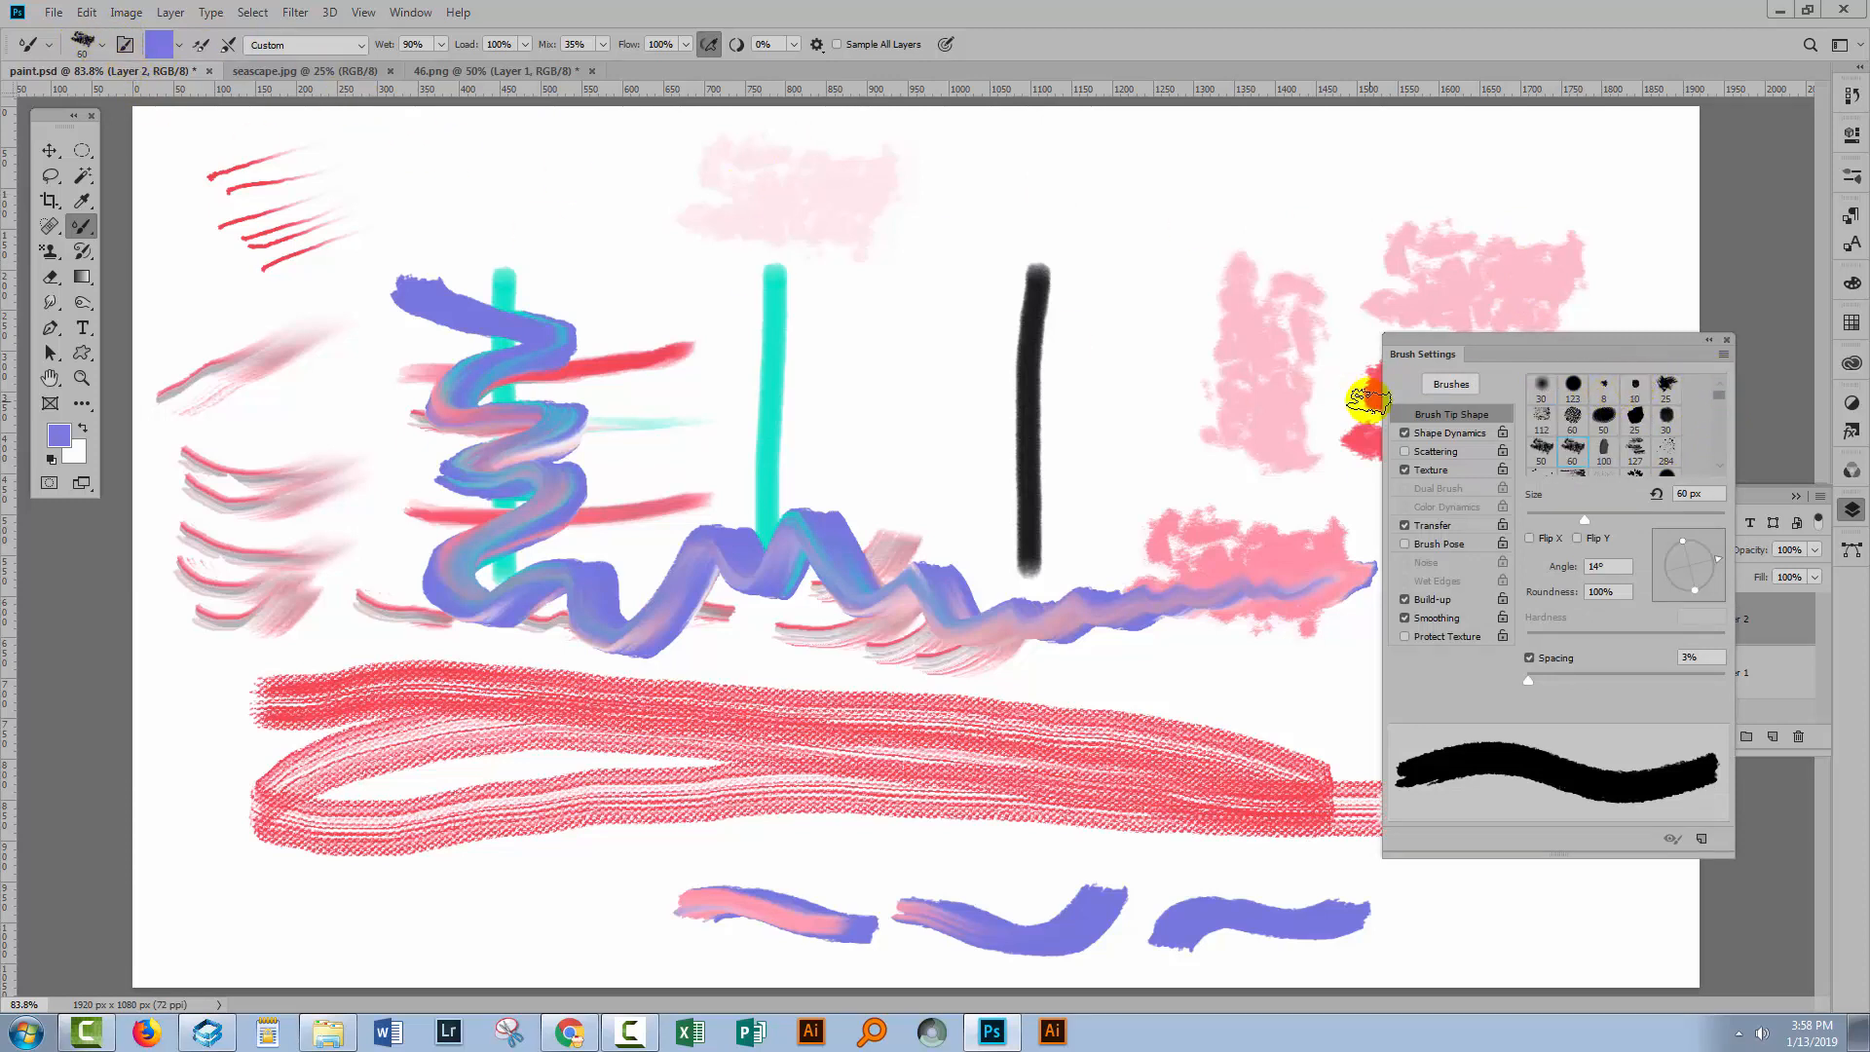
pyautogui.click(1635, 388)
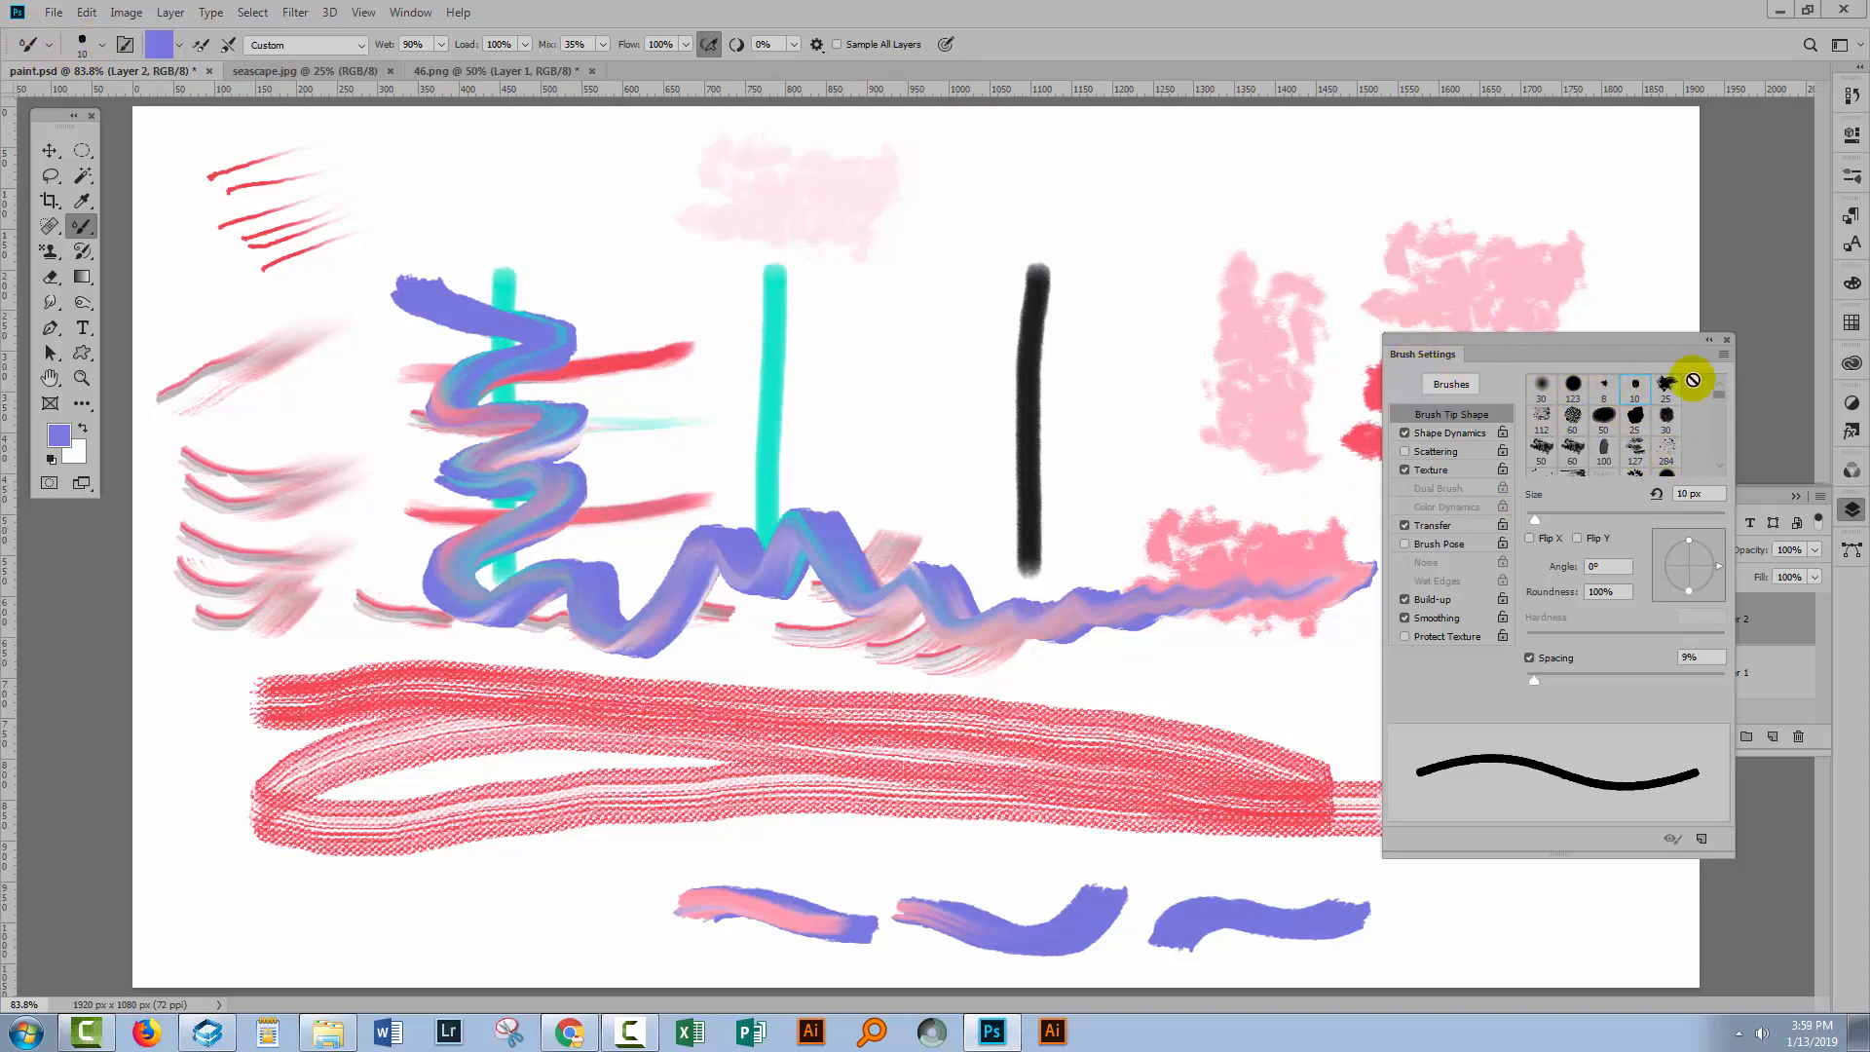
pyautogui.scroll(-5, 1721, 397)
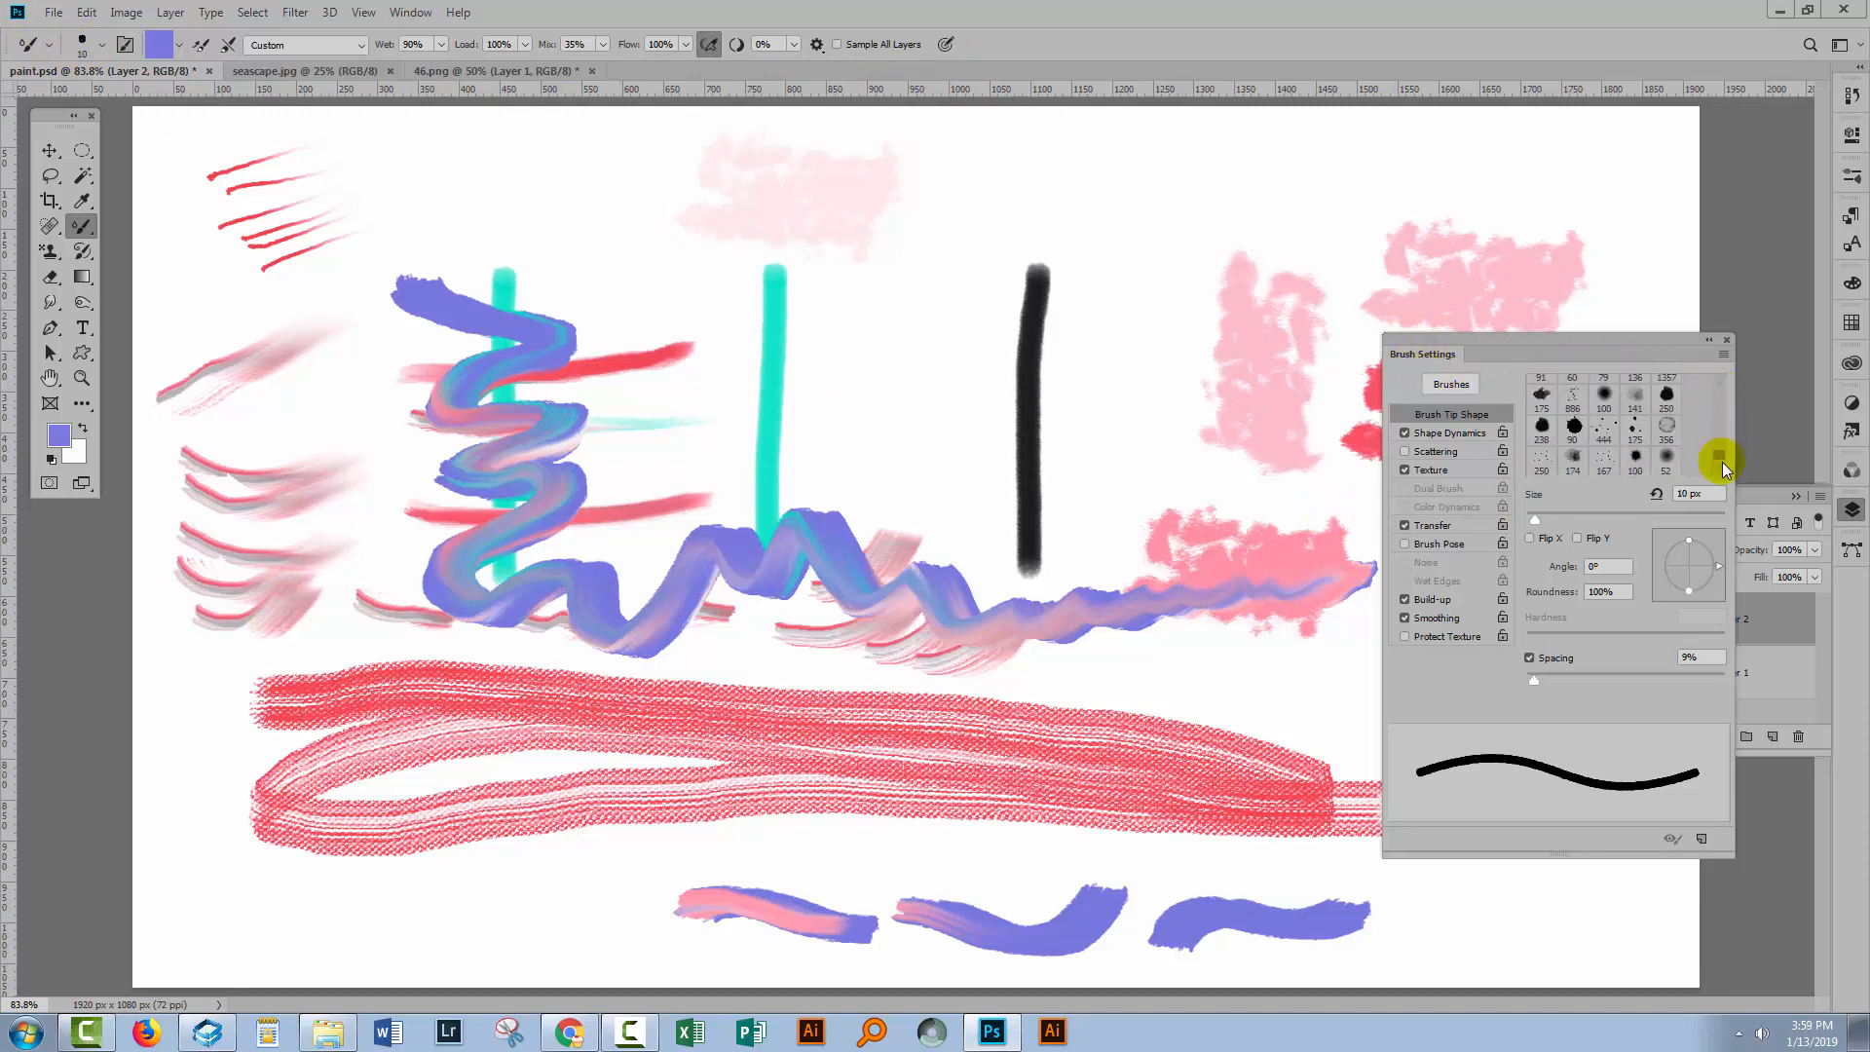
pyautogui.scroll(5, 1714, 390)
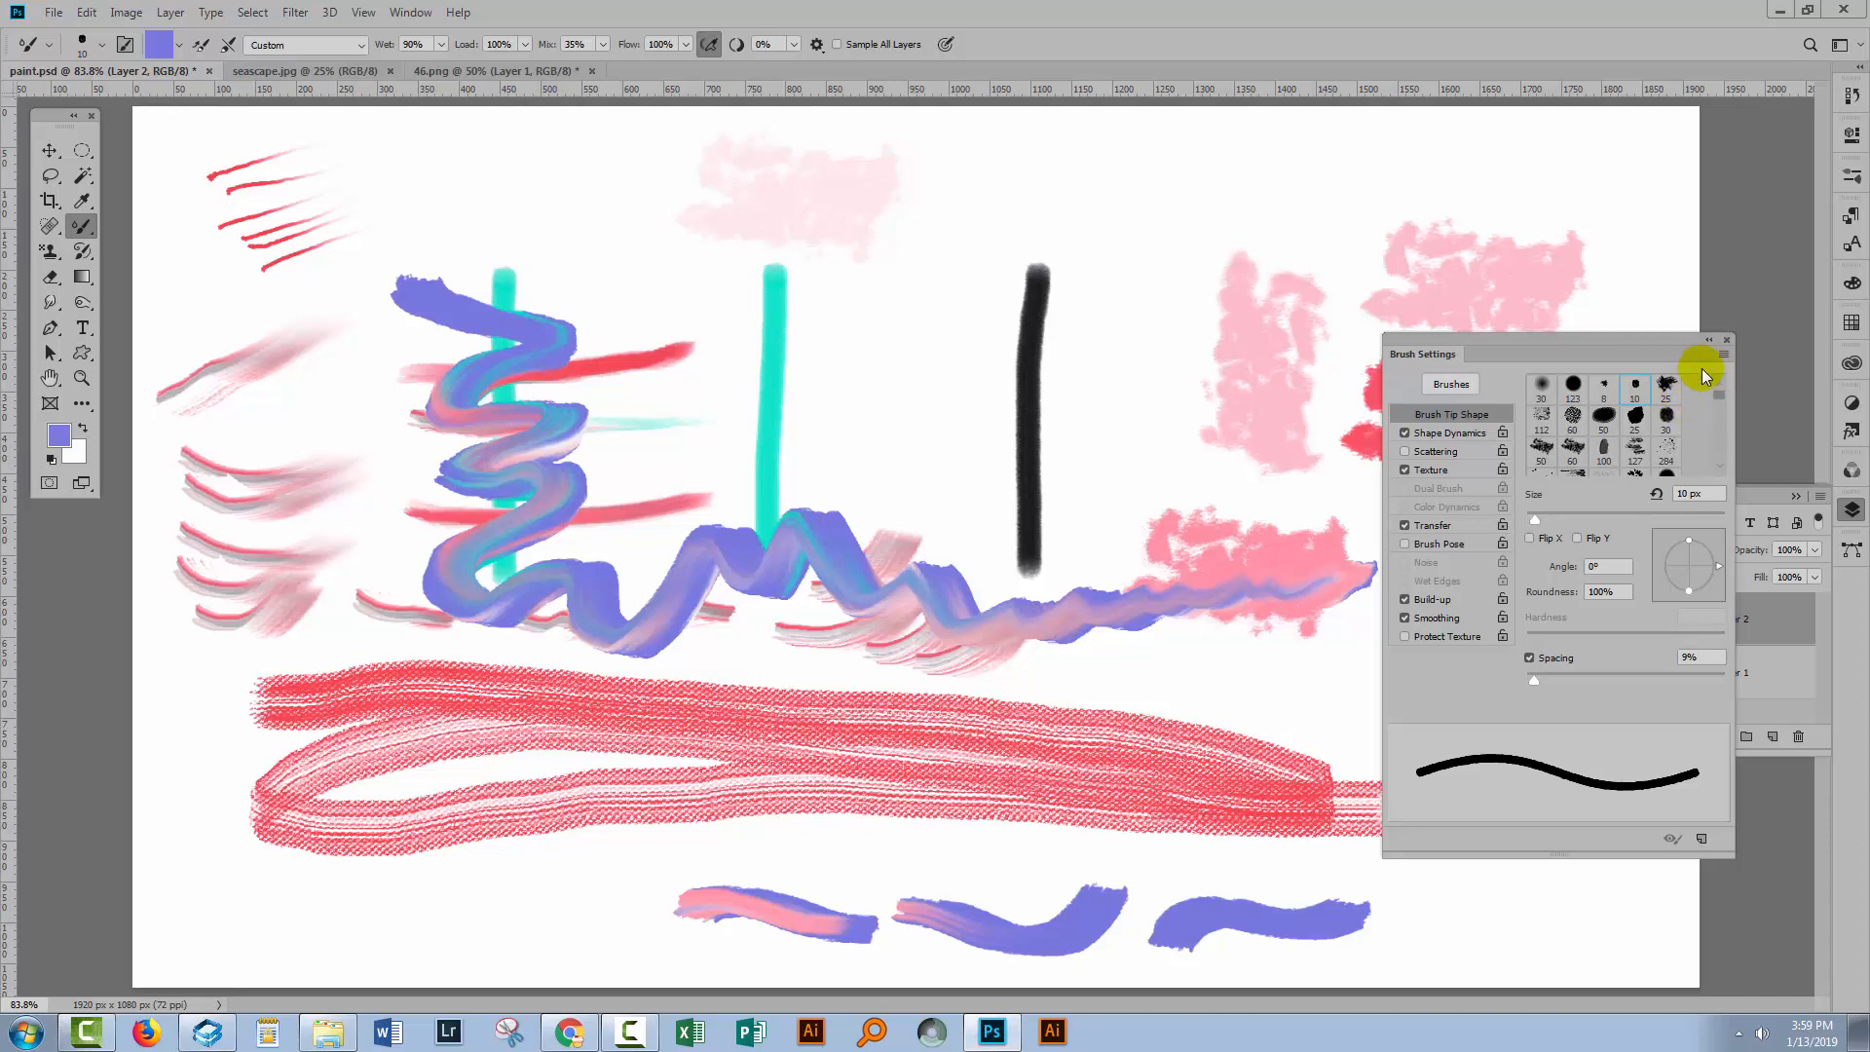
pyautogui.click(1726, 341)
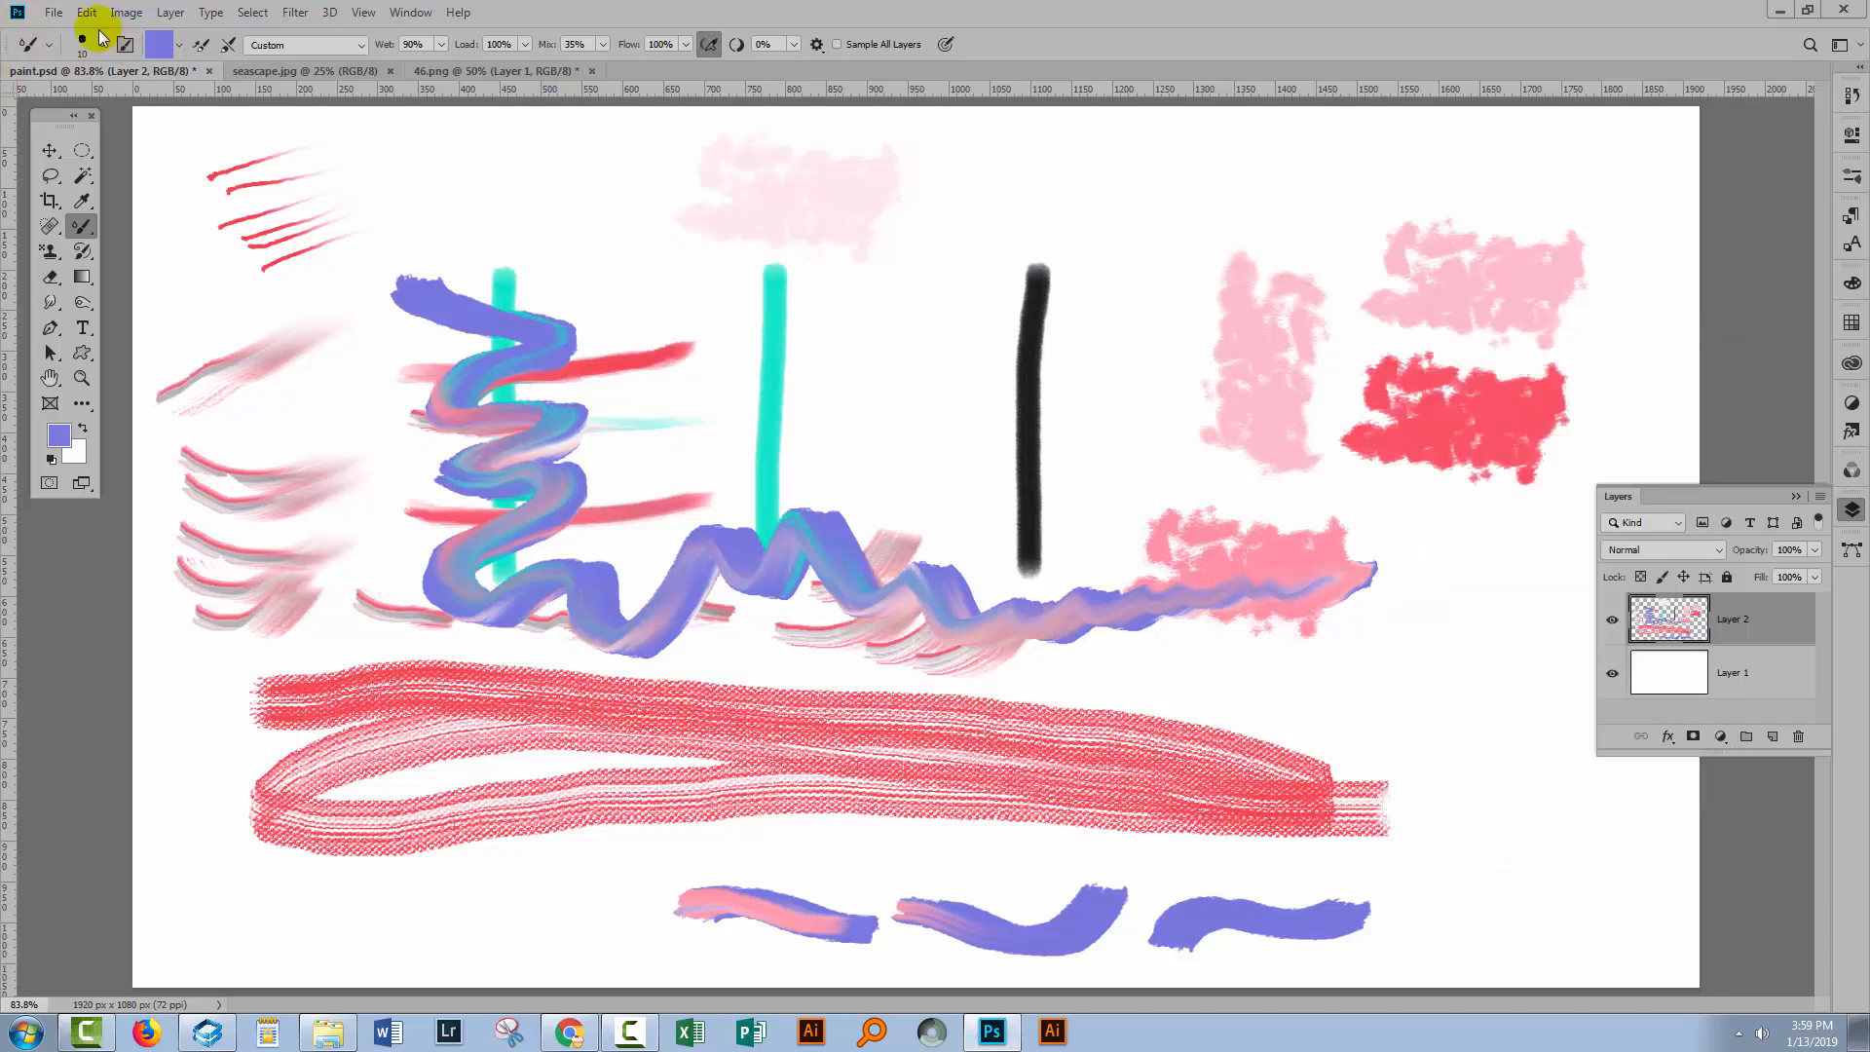
pyautogui.moveTo(802, 385)
pyautogui.mouseDown()
pyautogui.moveTo(868, 359)
pyautogui.moveTo(930, 386)
pyautogui.moveTo(843, 417)
pyautogui.moveTo(955, 409)
pyautogui.mouseUp()
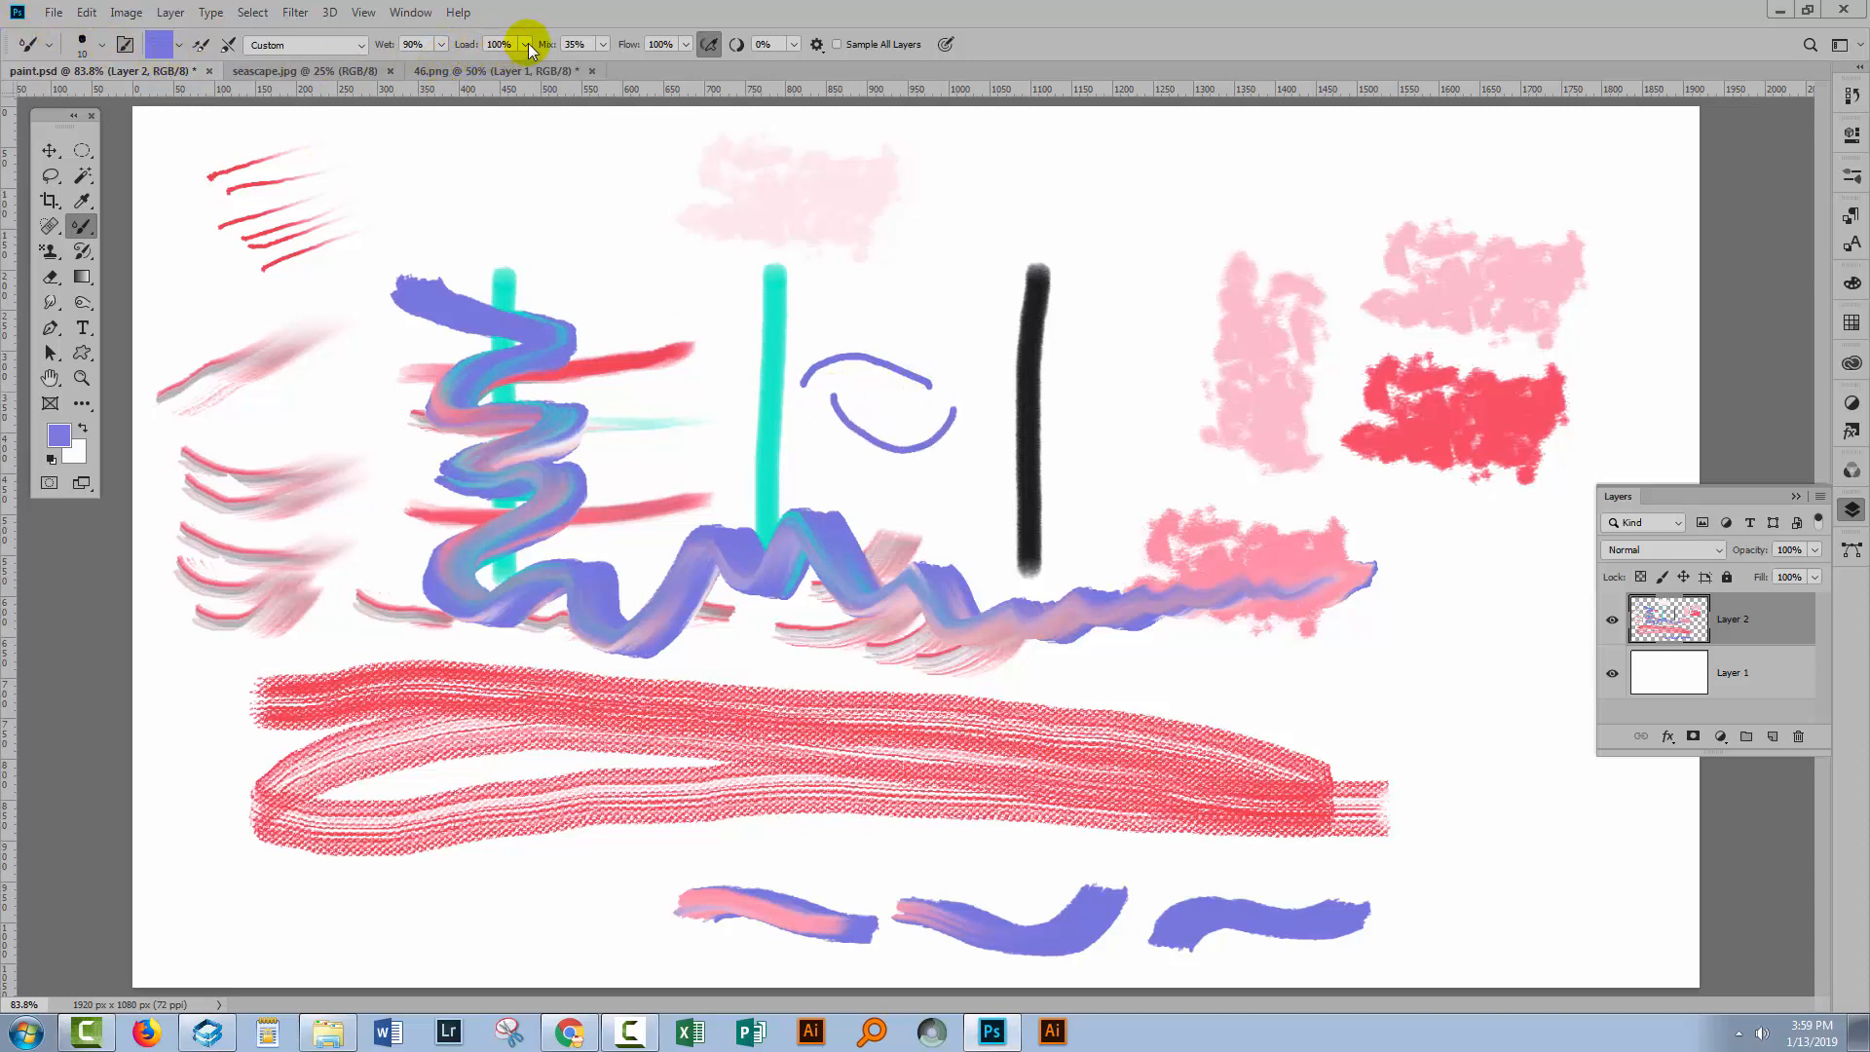
# Lower Load to 1% and toggle automatic brush loading after each stroke.
pyautogui.moveTo(517, 64); pyautogui.dragTo(454, 66)
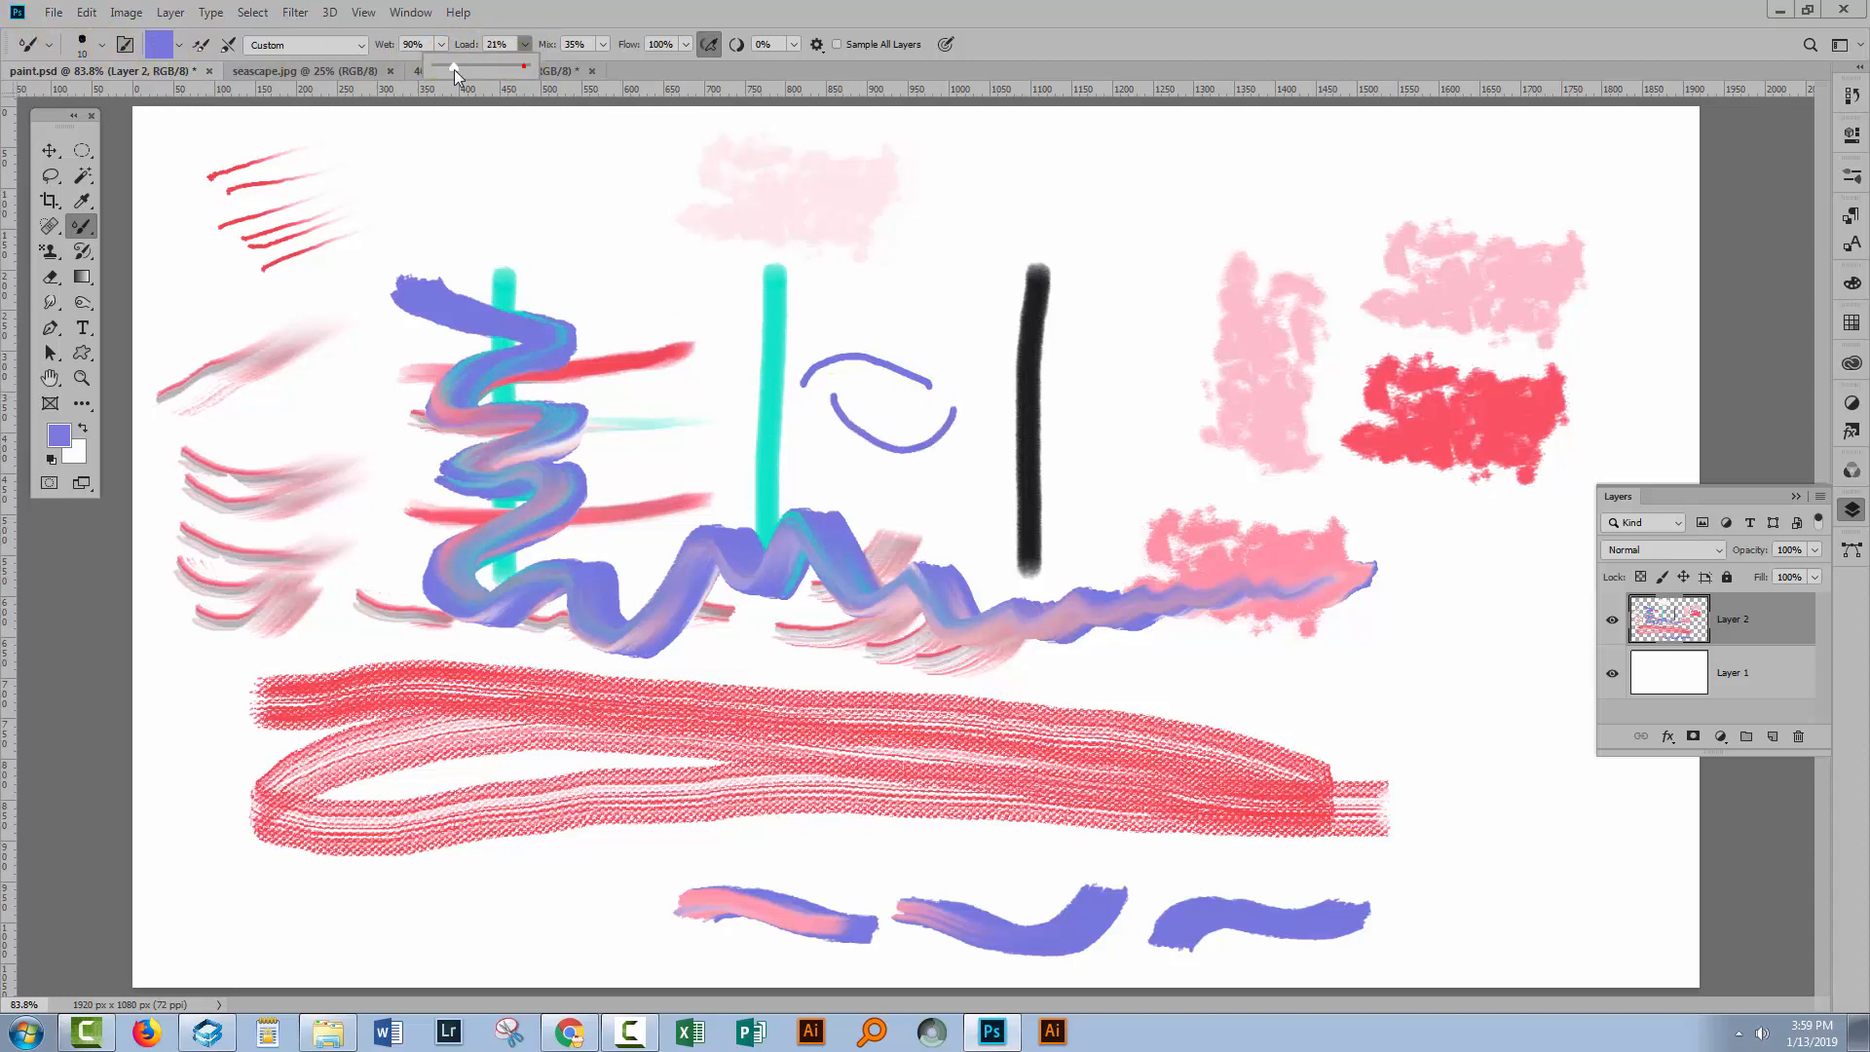
pyautogui.click(525, 45)
pyautogui.click(525, 44)
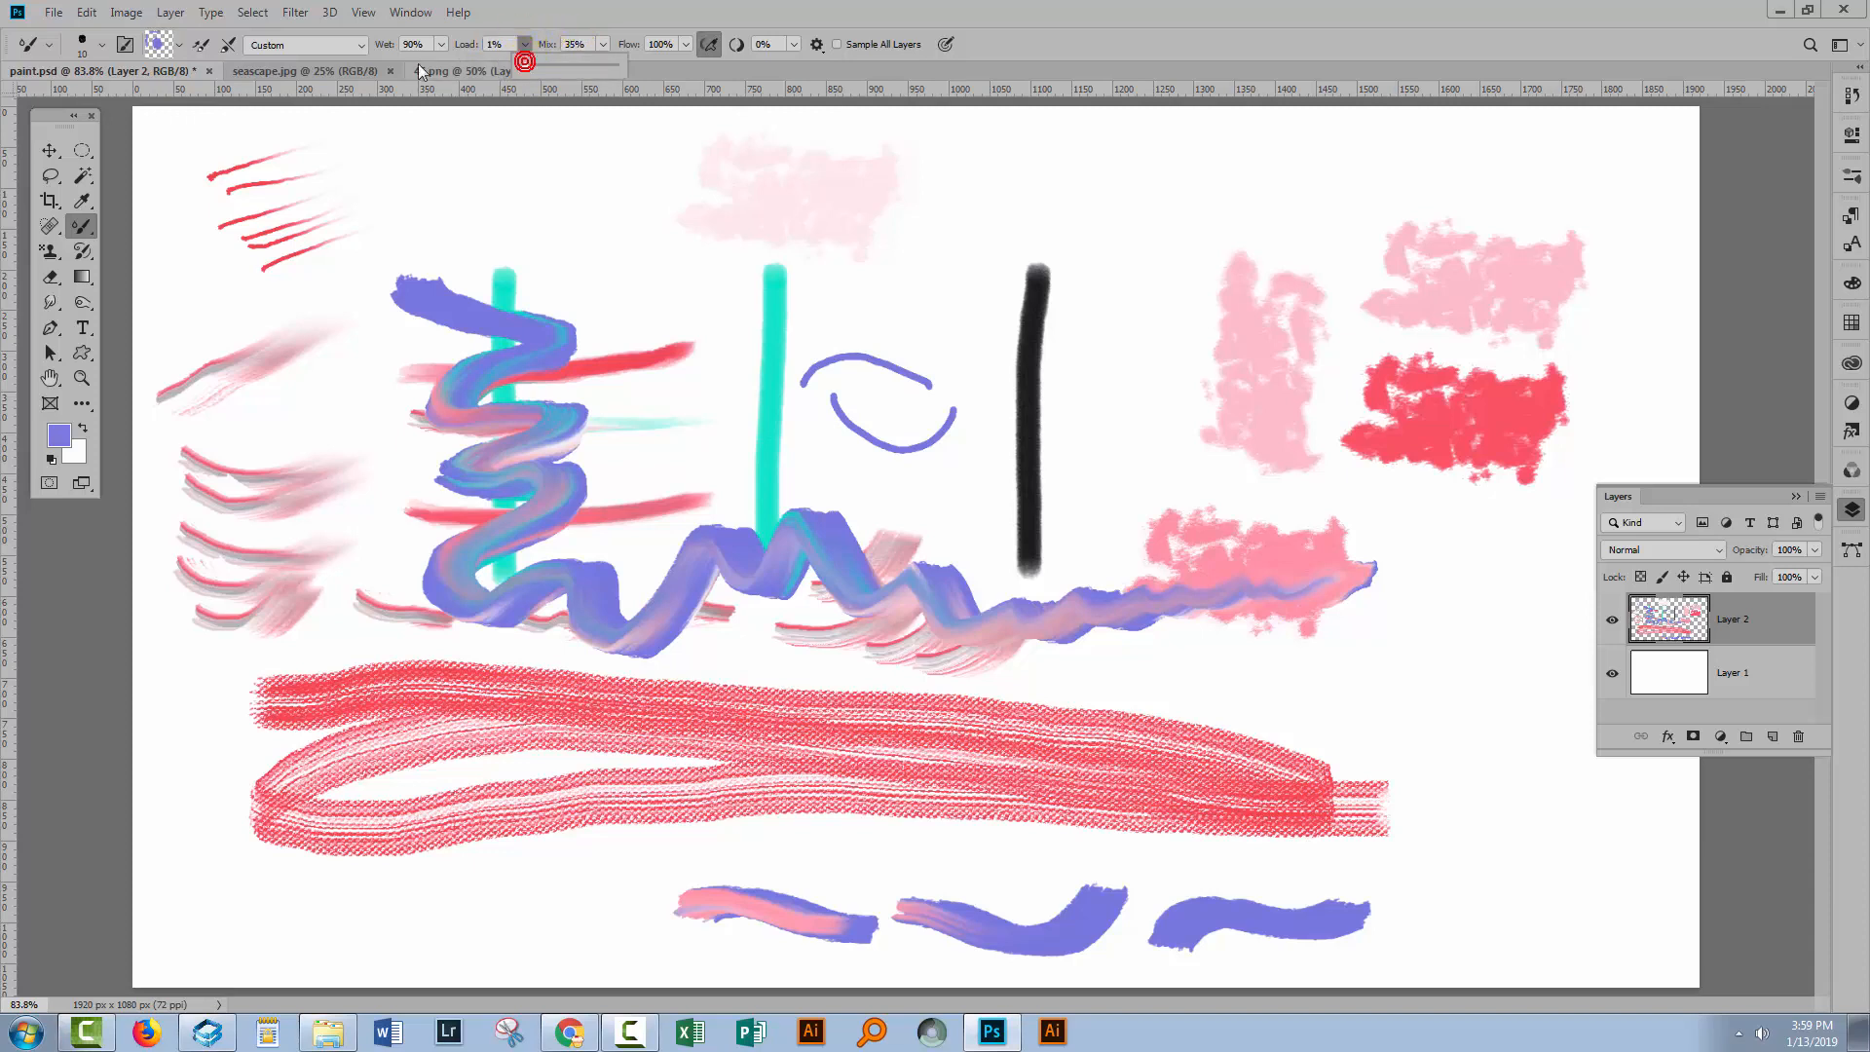
pyautogui.click(199, 45)
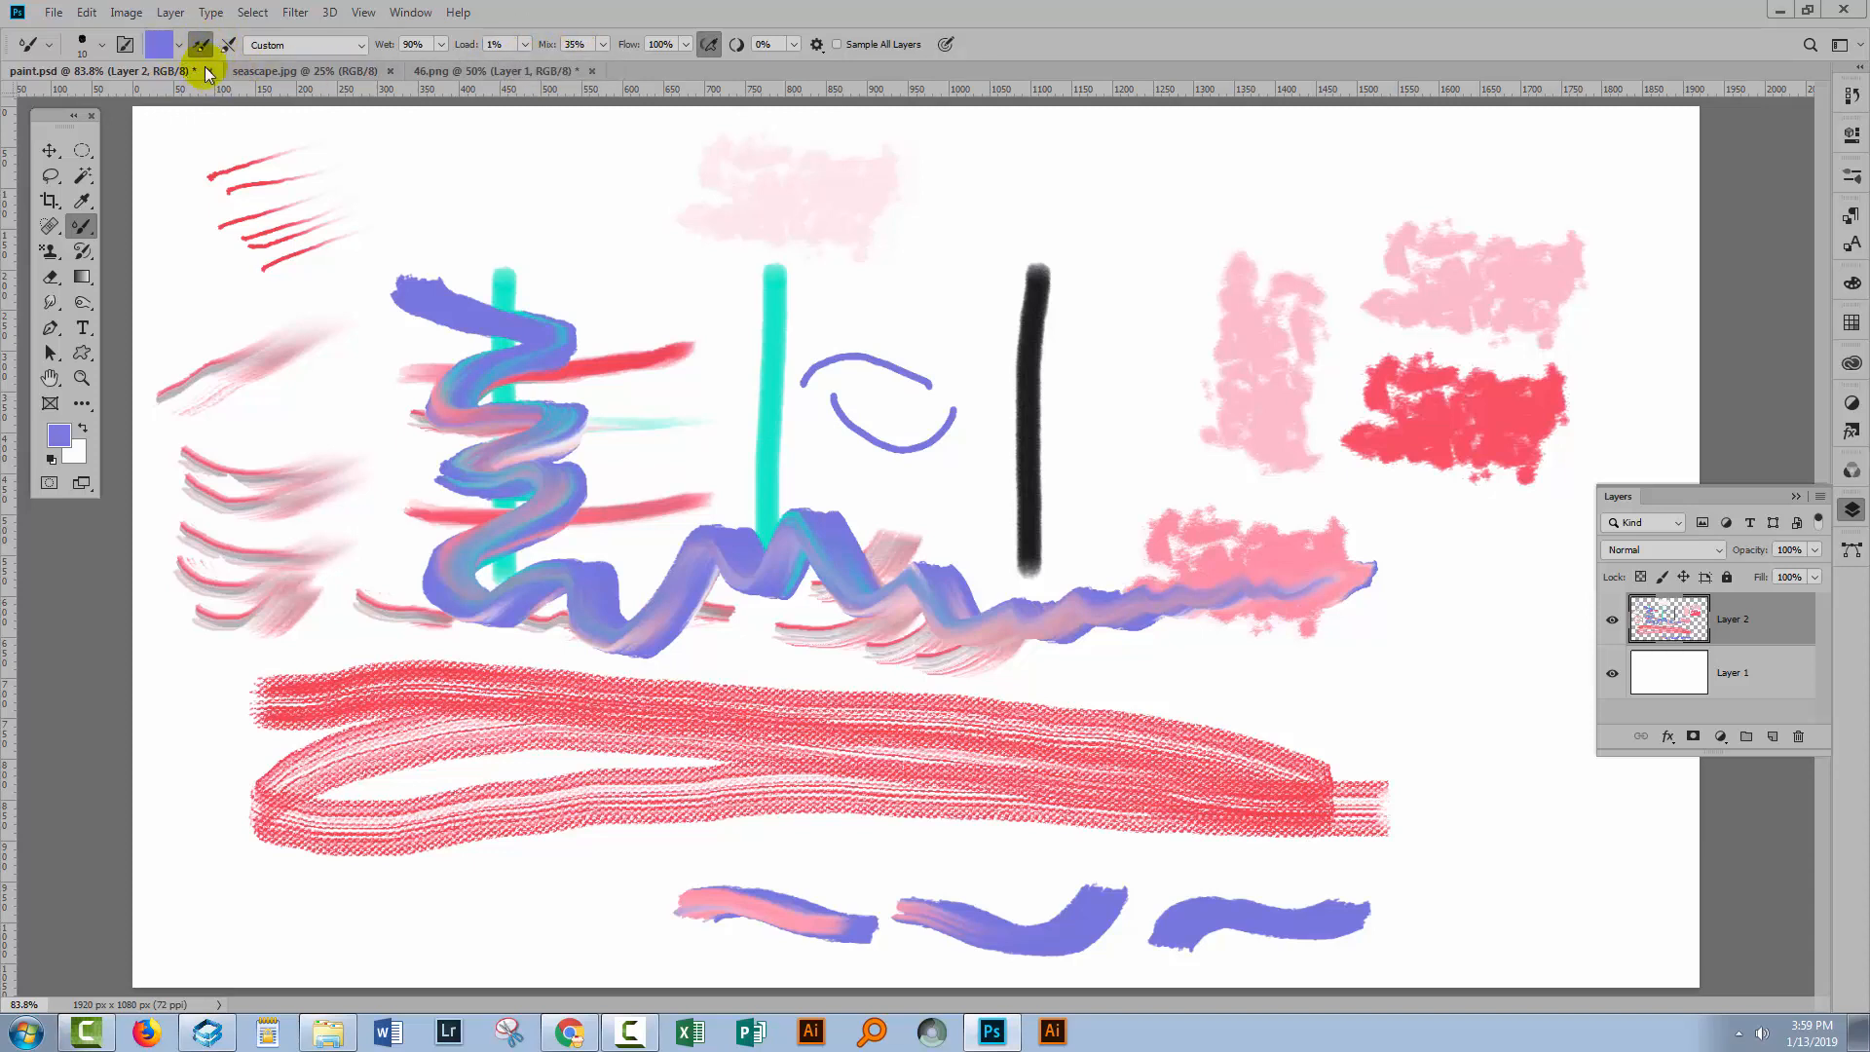
# Paint four thin horizontal strokes across the top of the canvas.
pyautogui.moveTo(975, 159); pyautogui.dragTo(1398, 154)
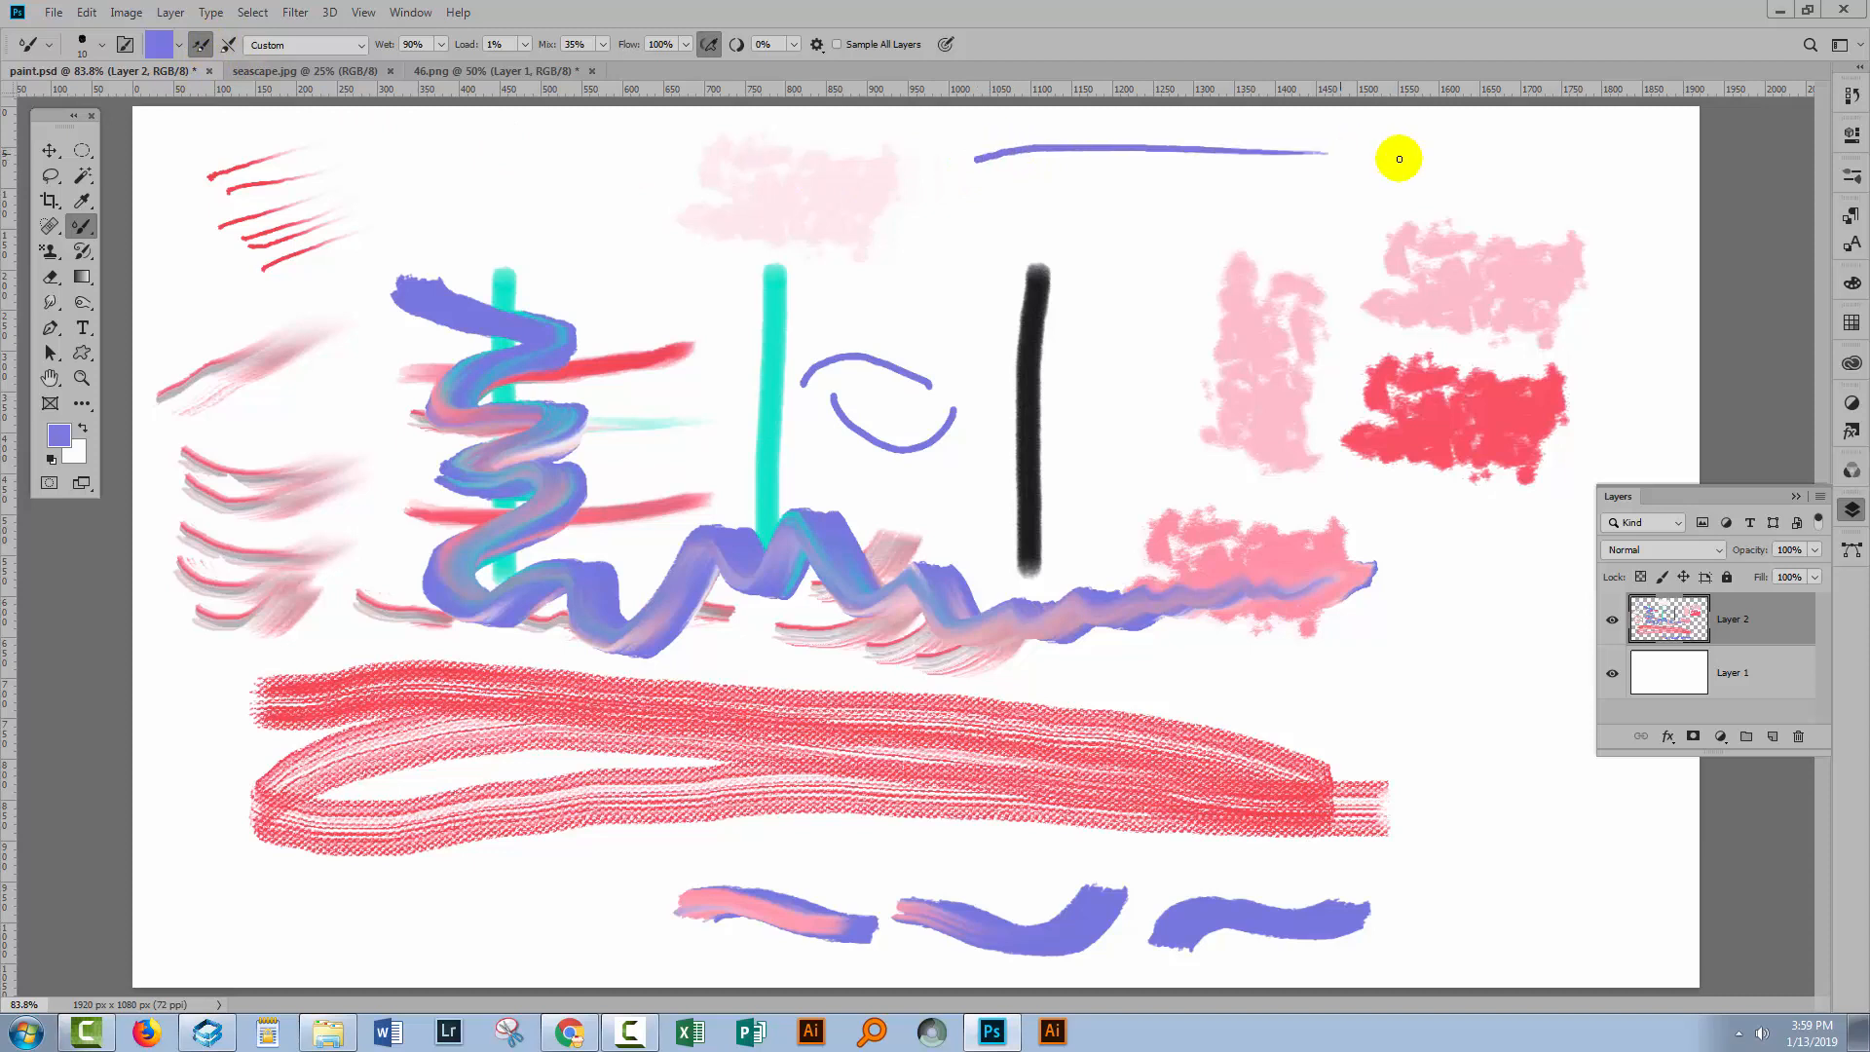
pyautogui.moveTo(993, 208); pyautogui.dragTo(1454, 181)
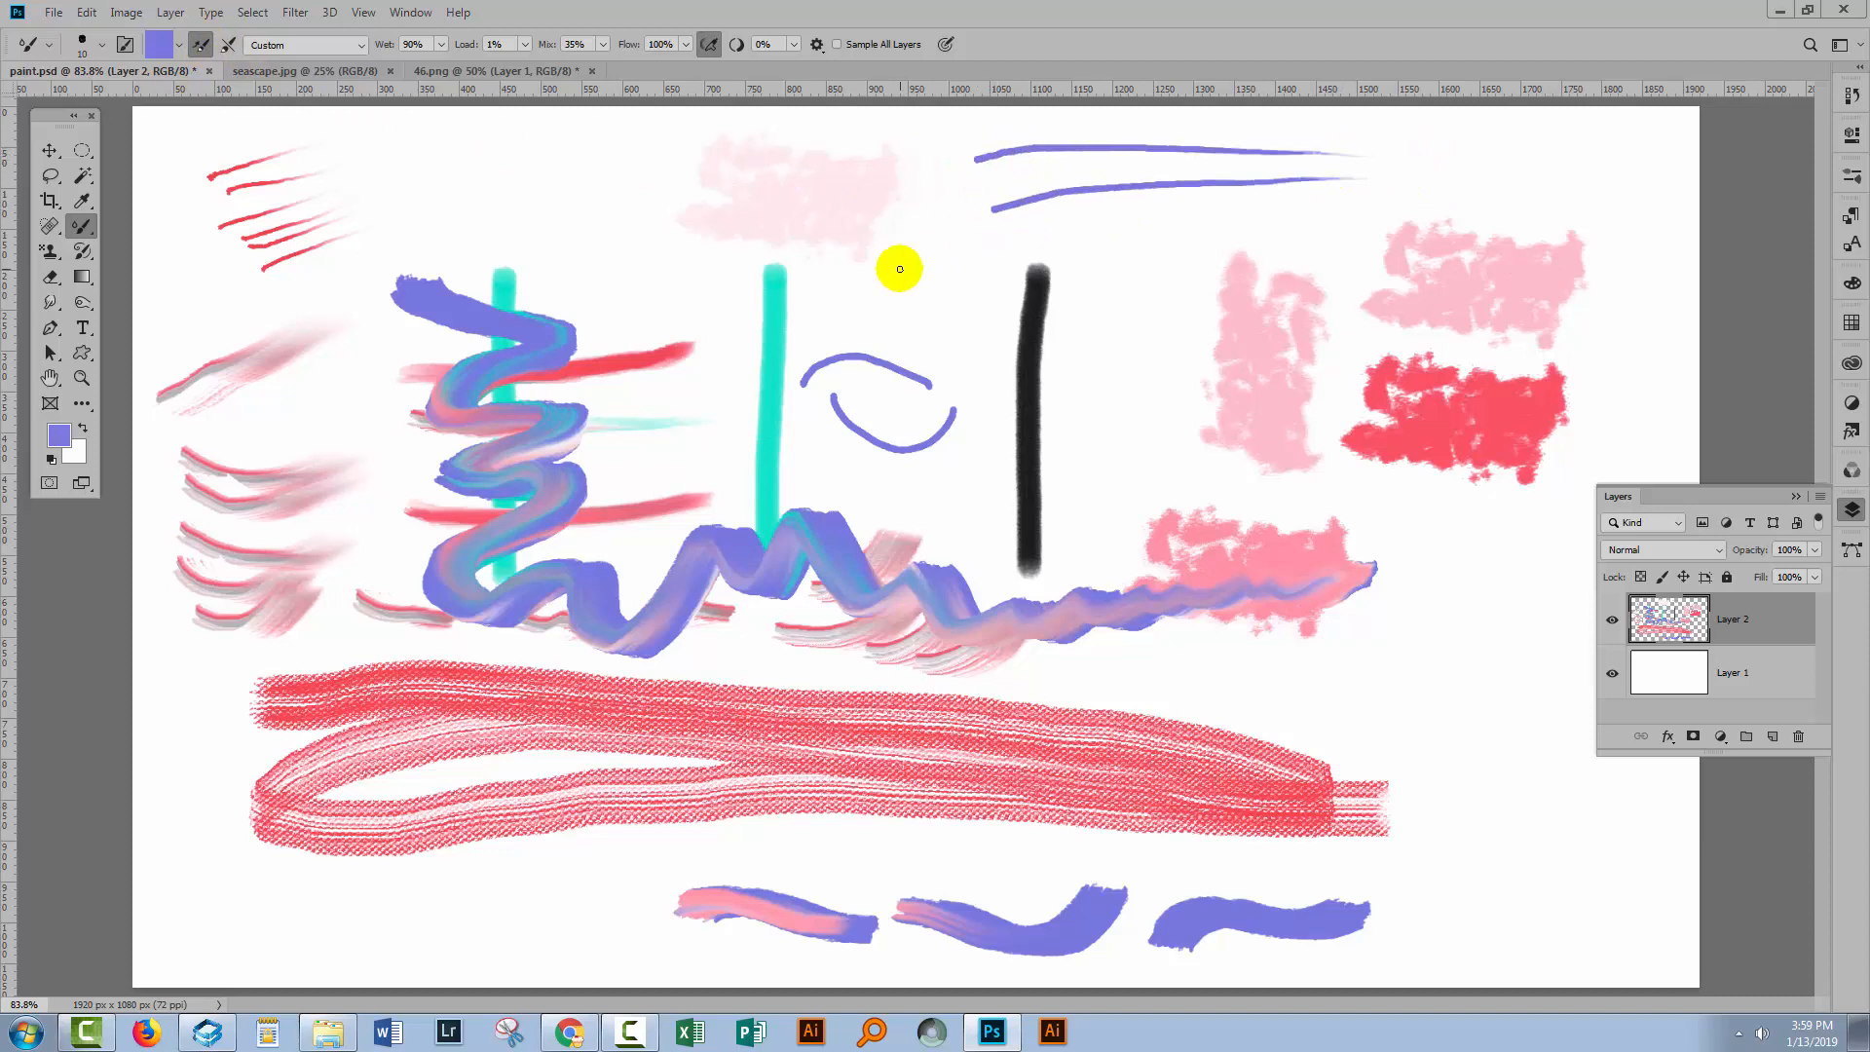
pyautogui.moveTo(984, 191); pyautogui.dragTo(1316, 174)
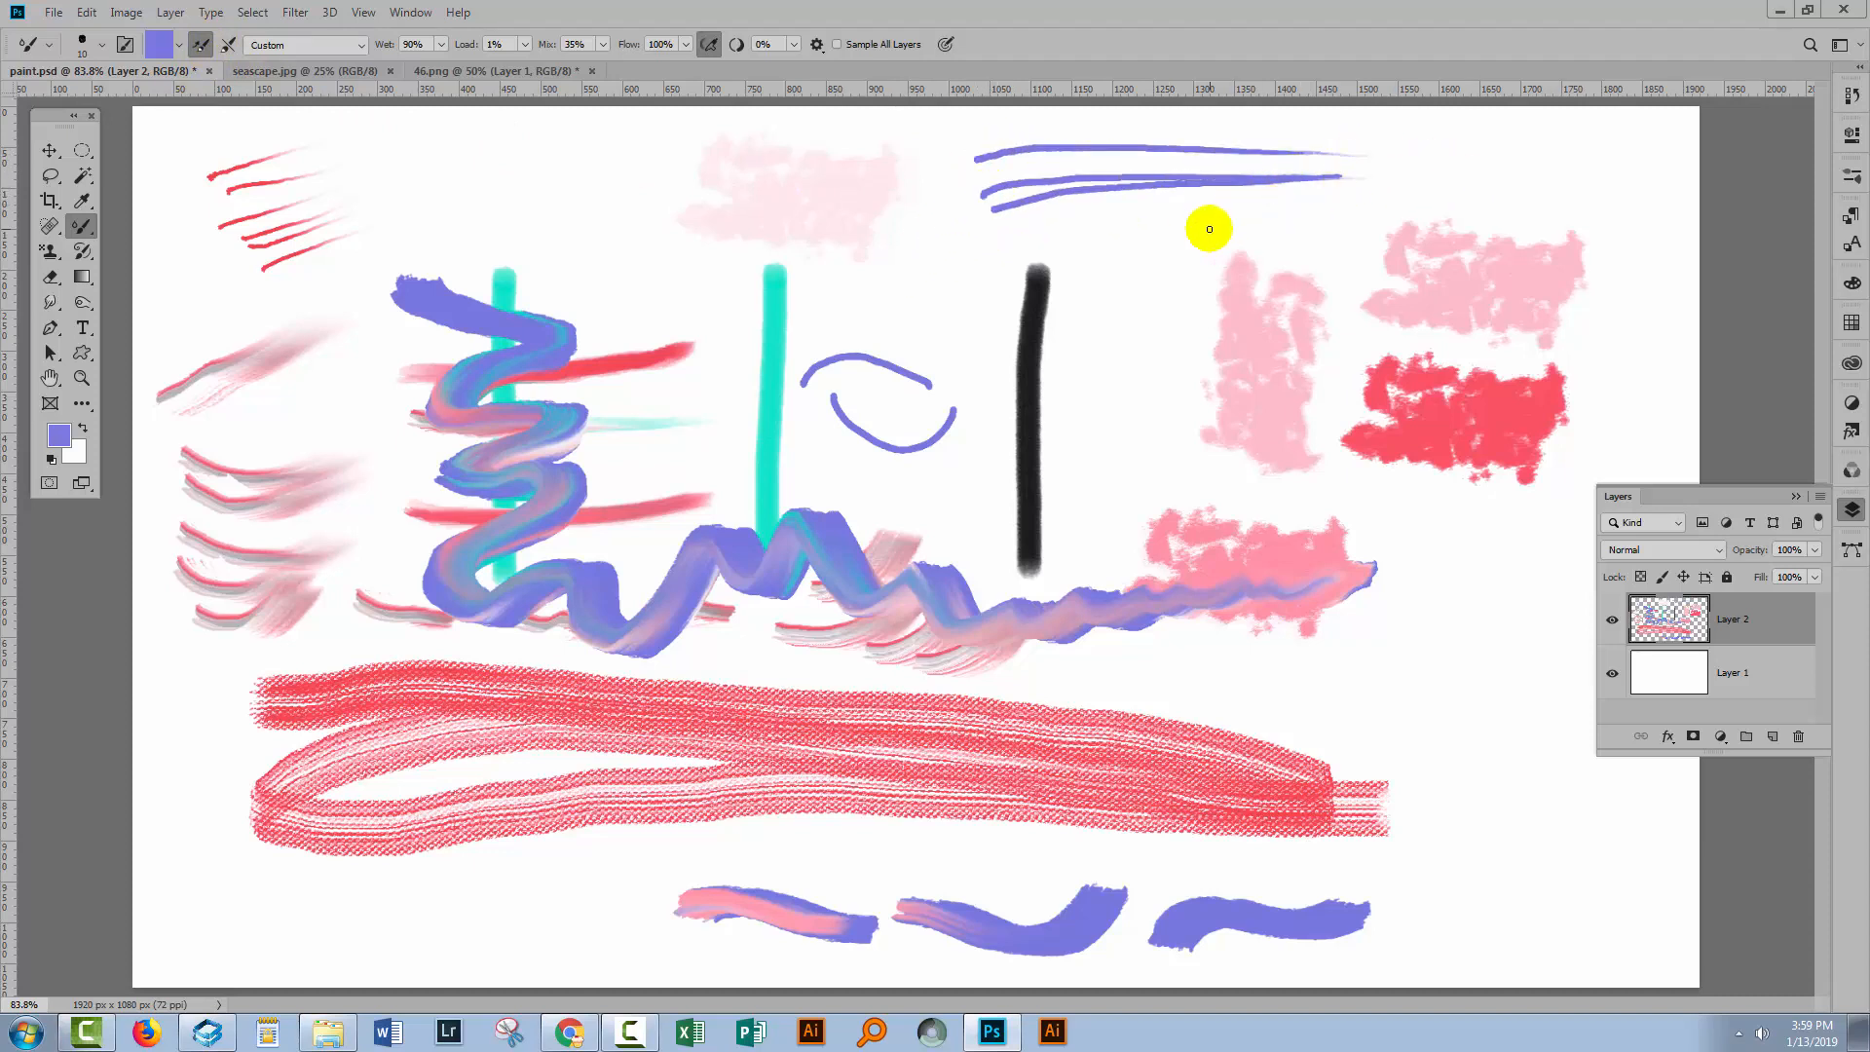
pyautogui.moveTo(1062, 234); pyautogui.dragTo(1454, 172)
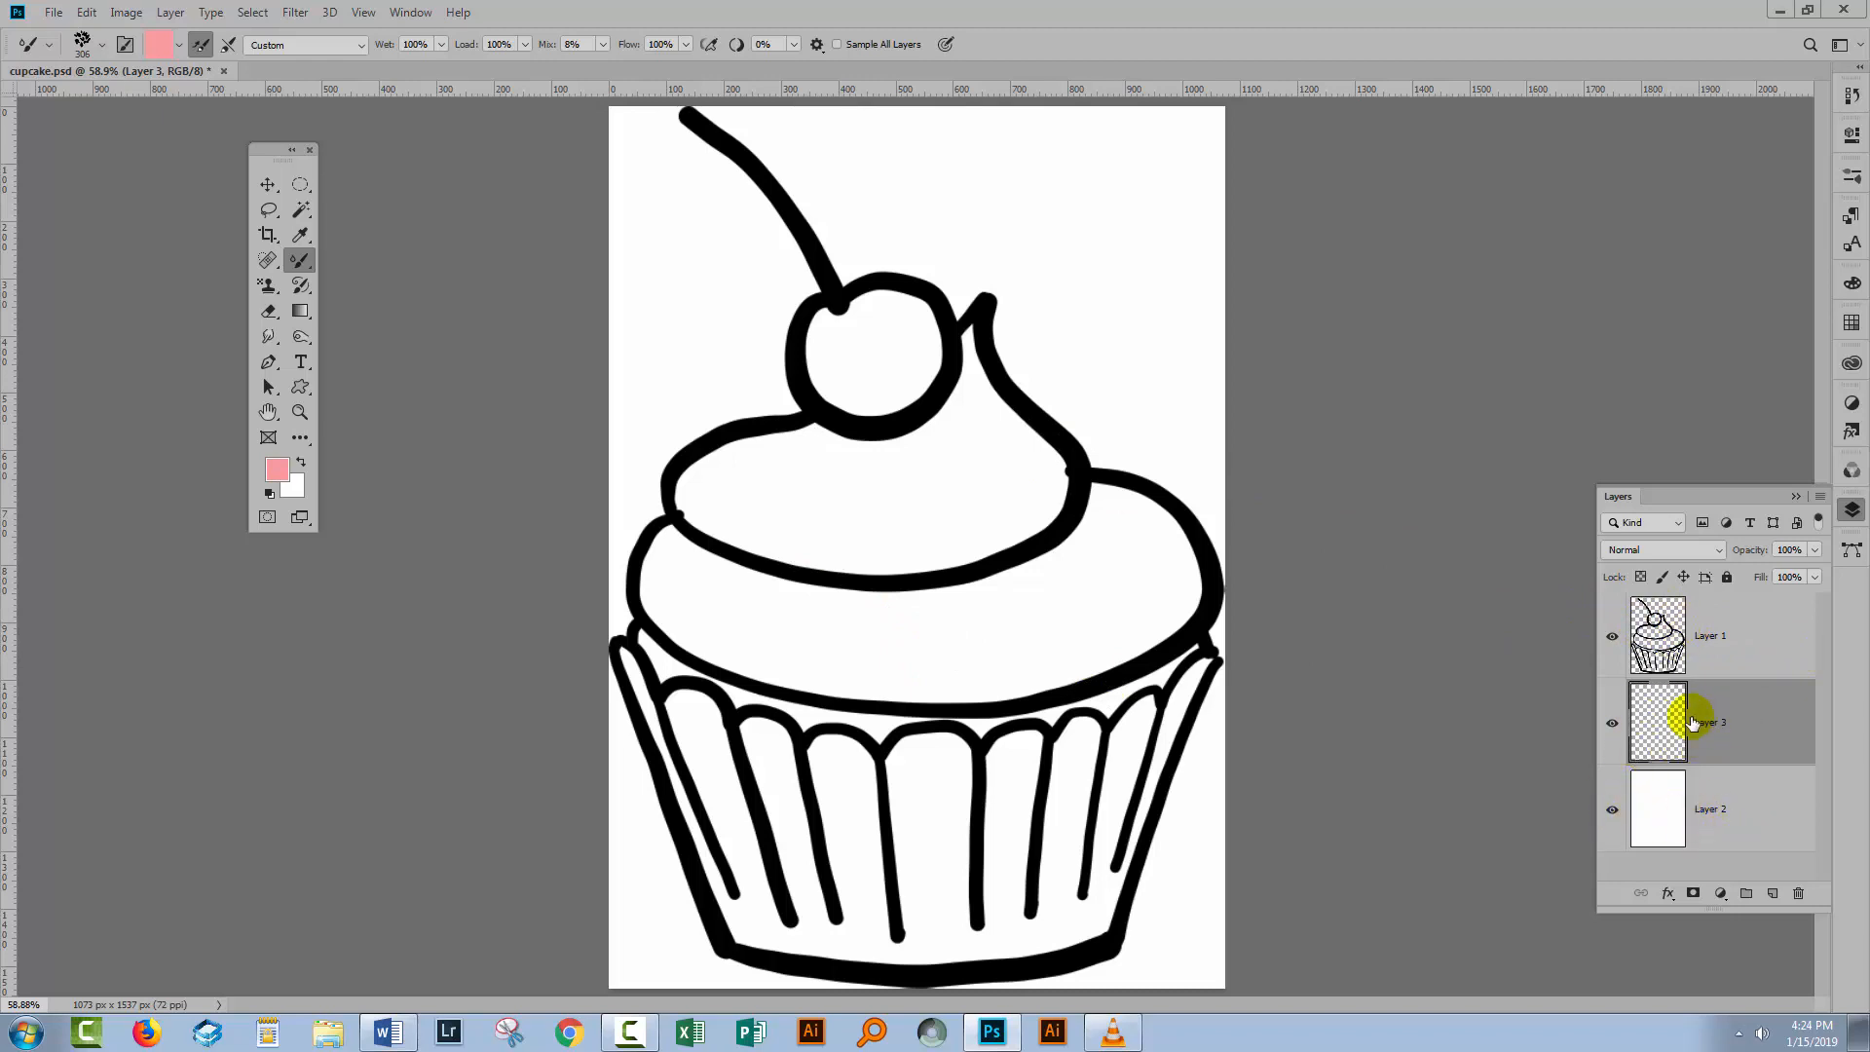
# In the cupcake document, set the foreground colour to #e81d35 and return to the Mixer Brush.
pyautogui.click(278, 471)
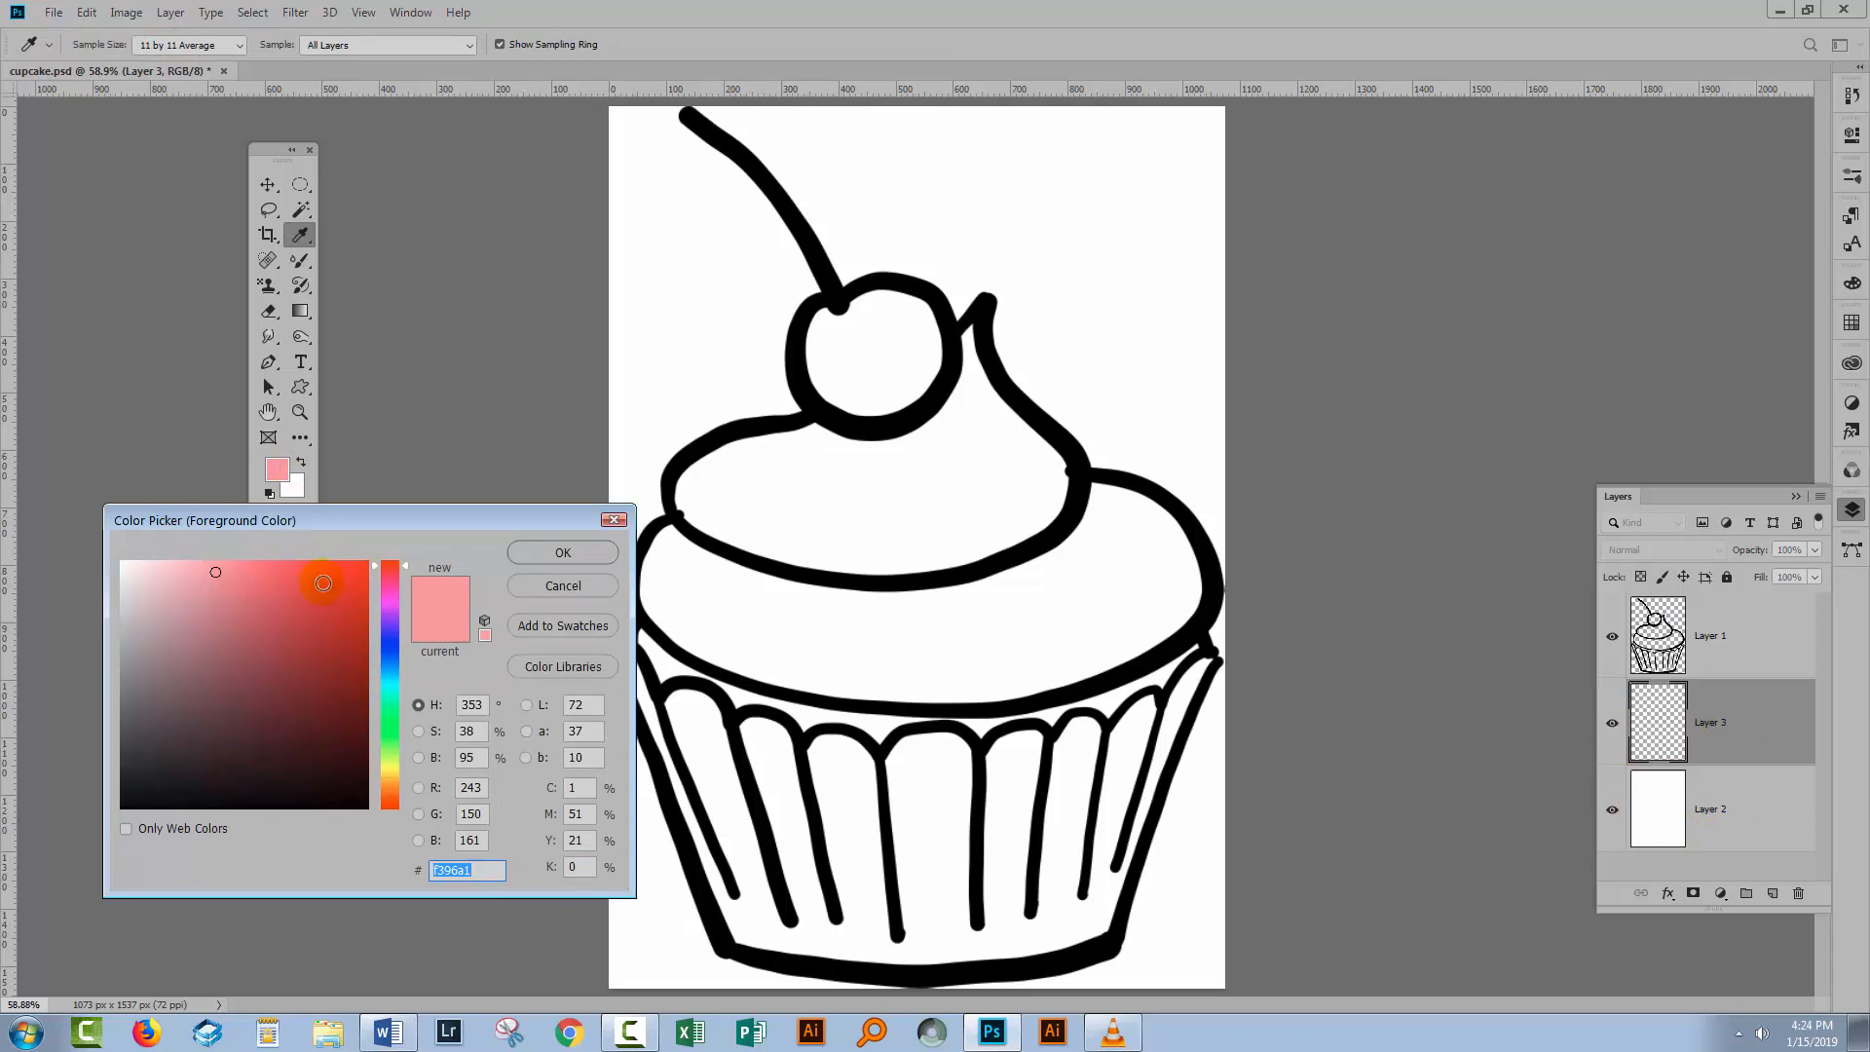
pyautogui.moveTo(316, 580); pyautogui.dragTo(326, 583)
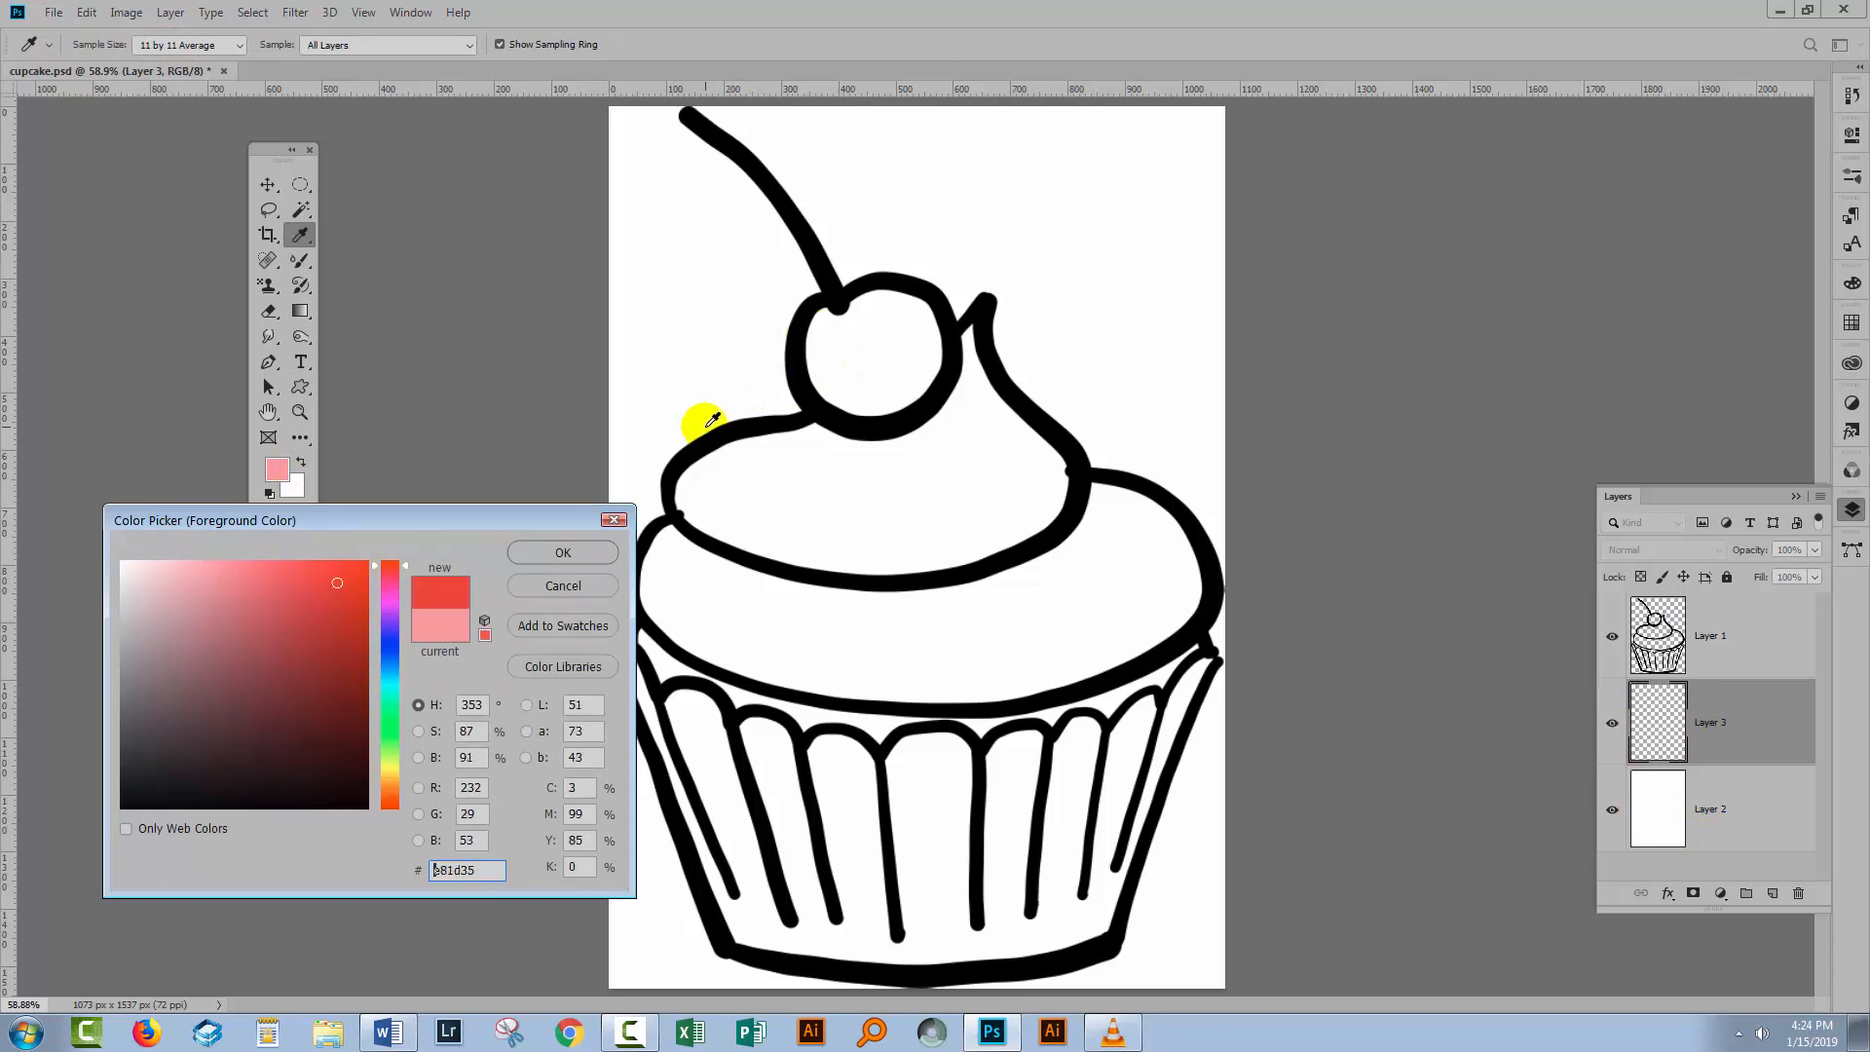
pyautogui.click(600, 553)
pyautogui.press('b')
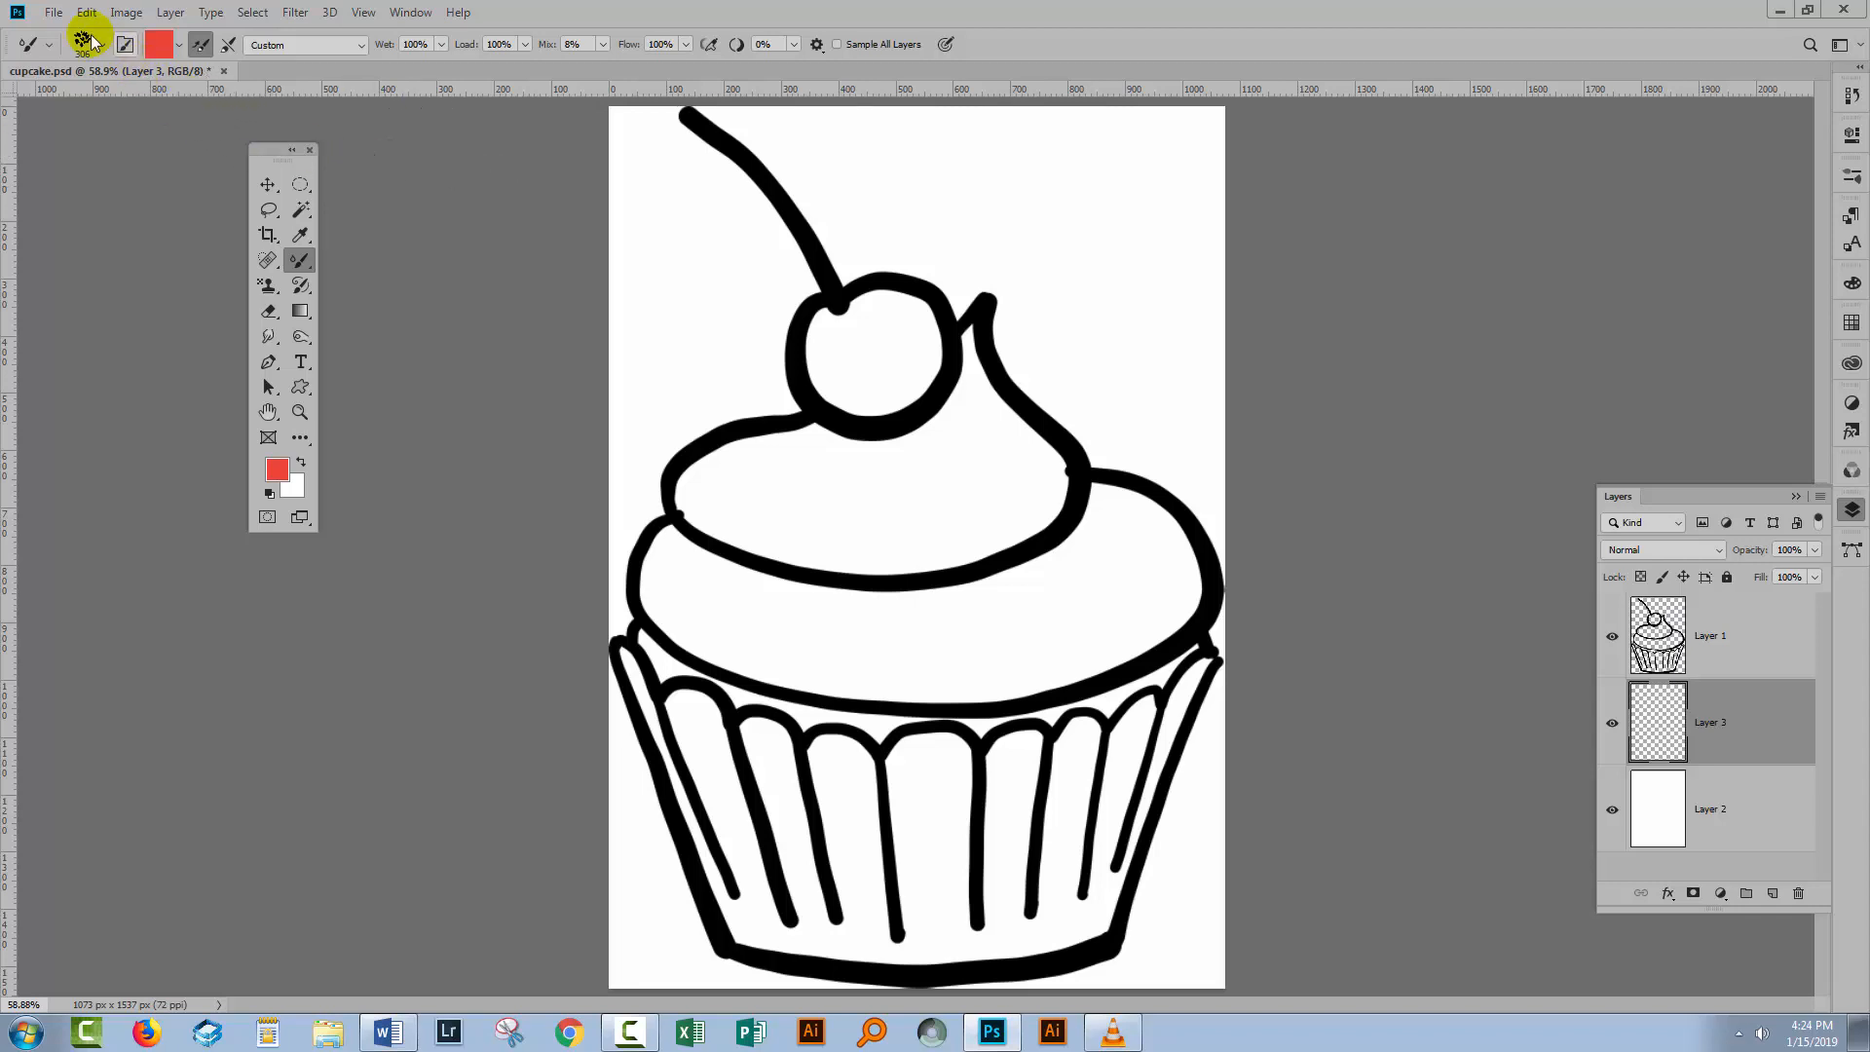
# Pick a 25 px bristle brush from the Default Tool Presets in Converted Legacy Tool Presets.
pyautogui.click(104, 46)
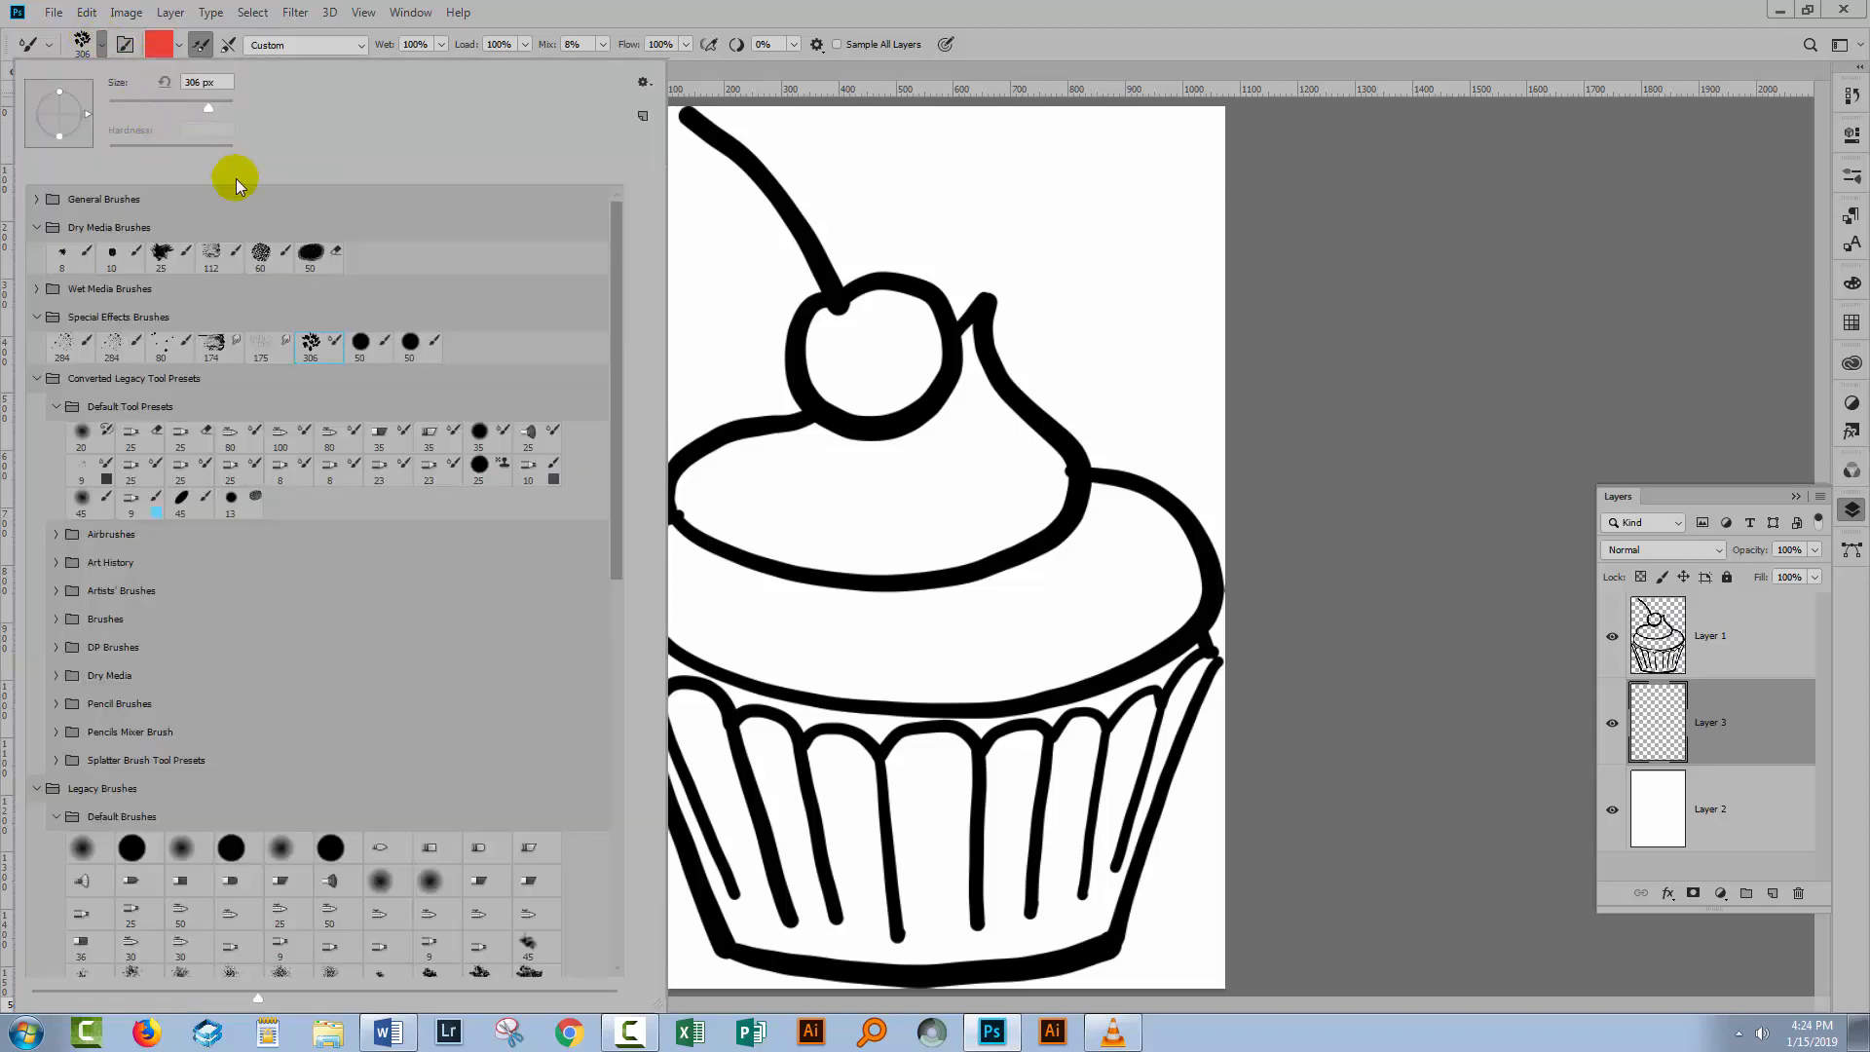
pyautogui.click(529, 436)
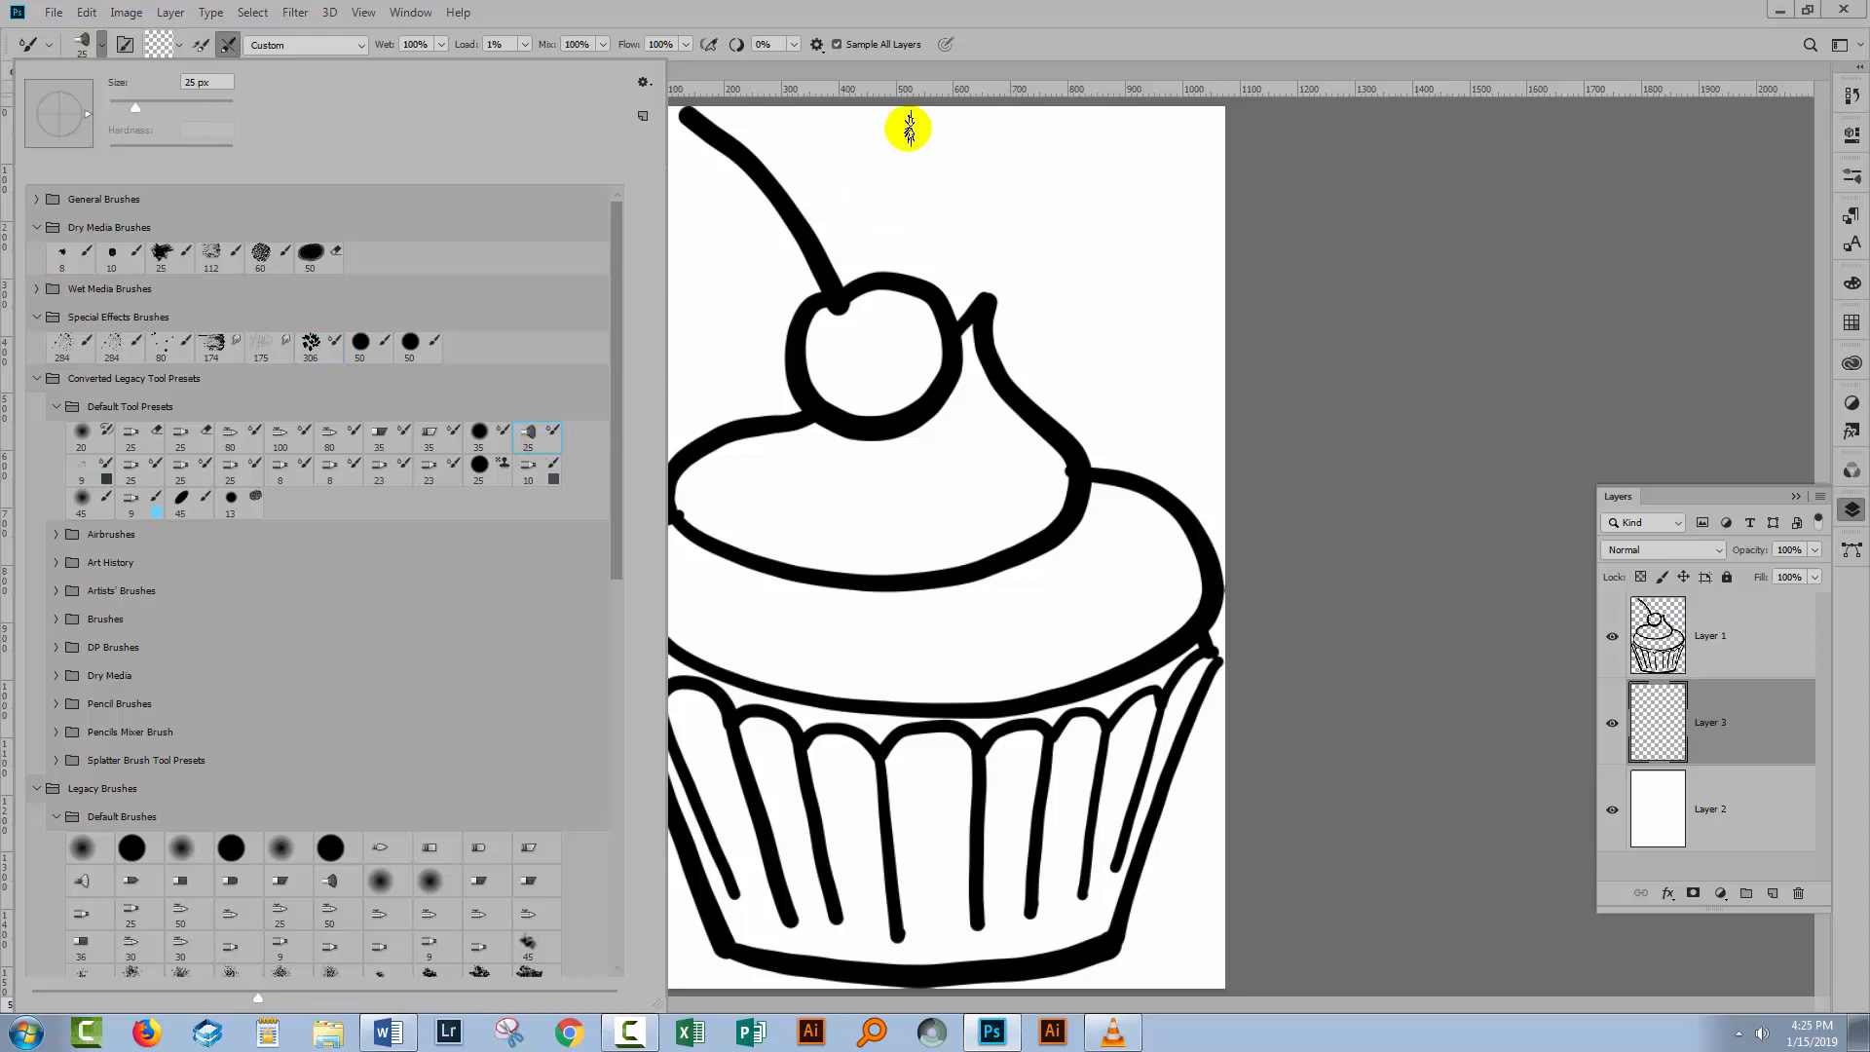
pyautogui.click(1017, 55)
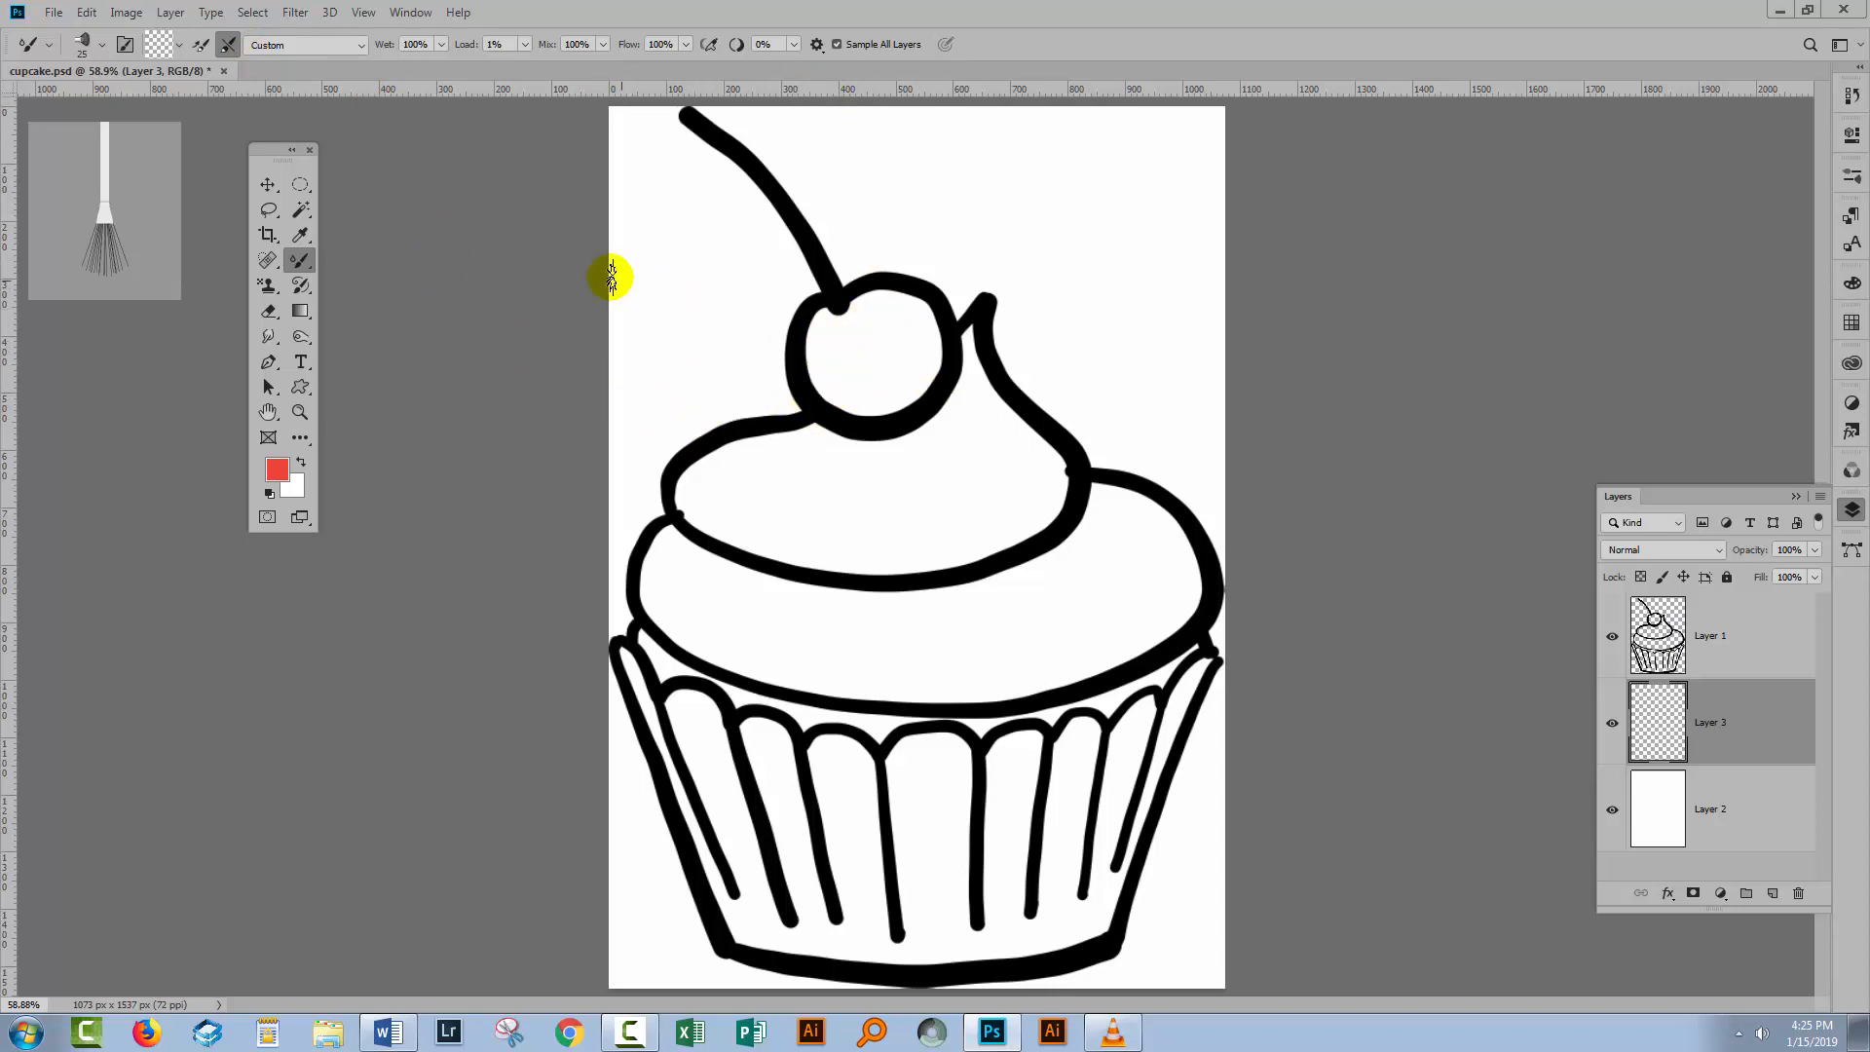
# Load the brush with the red foreground colour and enable Load Solid Colors Only.
pyautogui.click(181, 51)
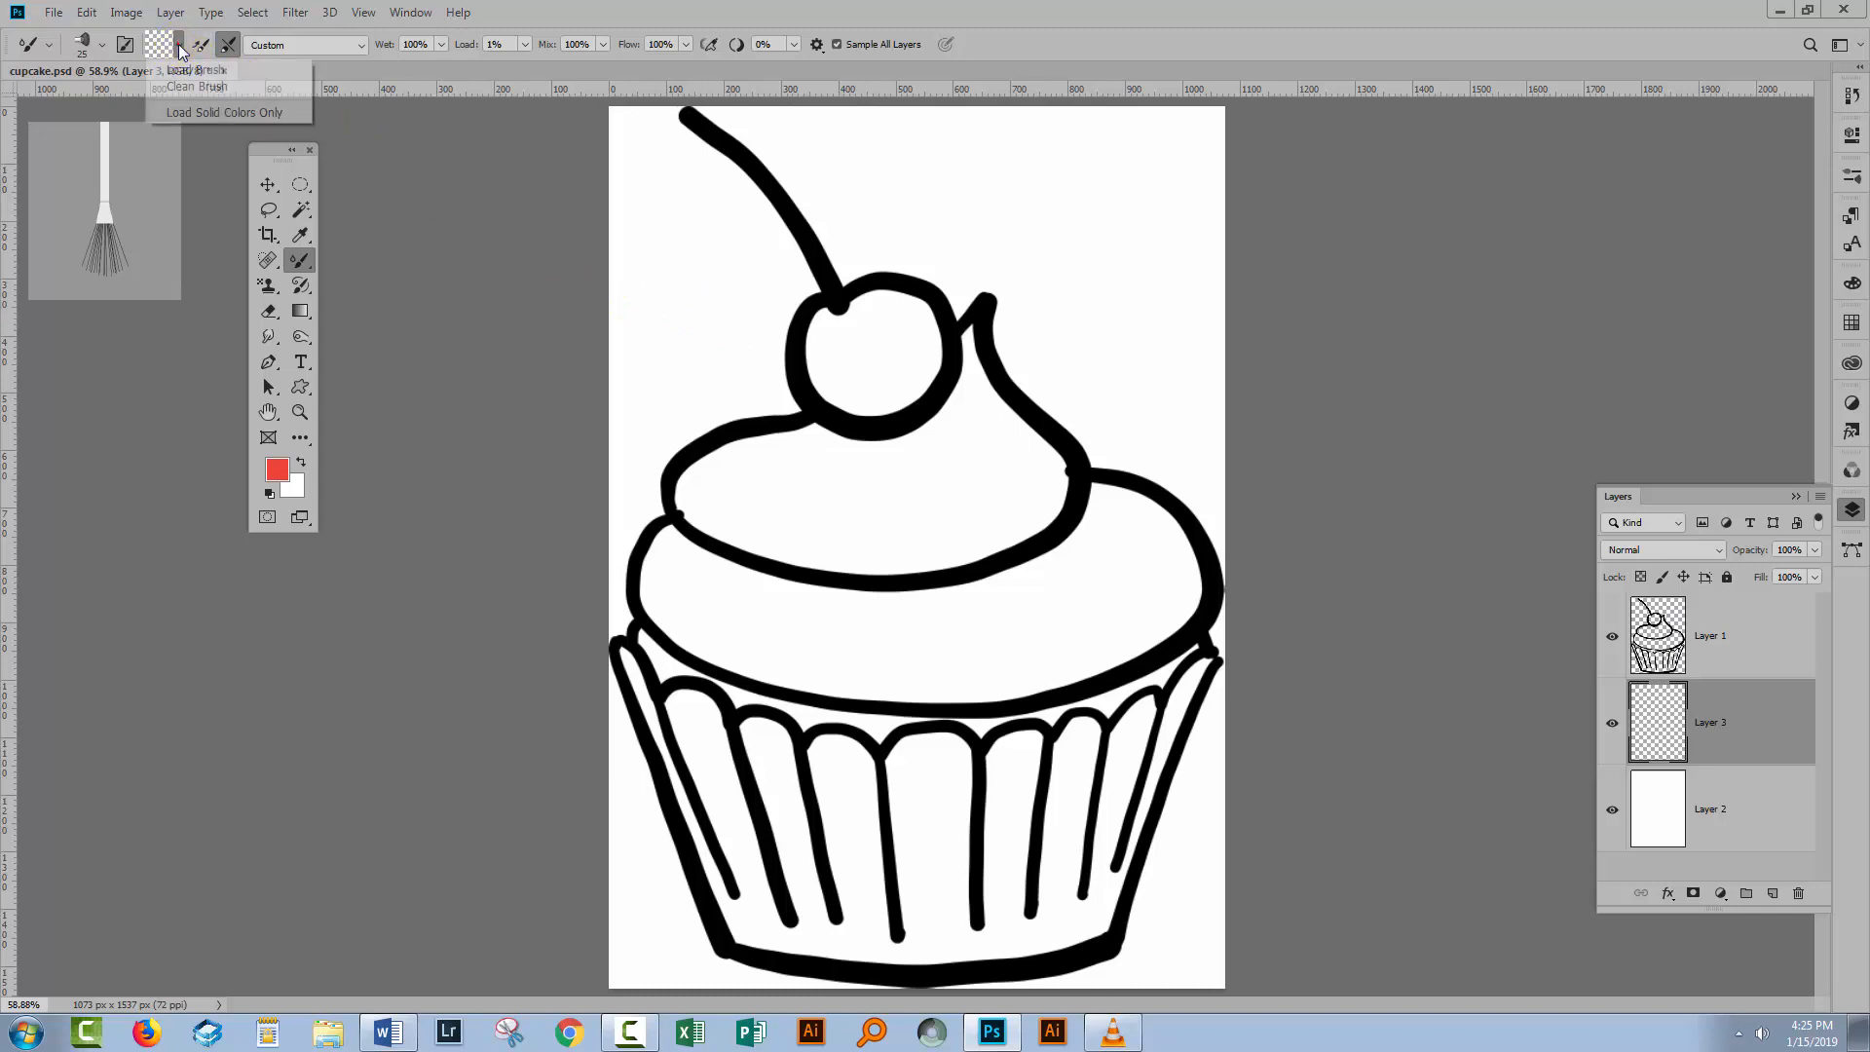
pyautogui.click(179, 72)
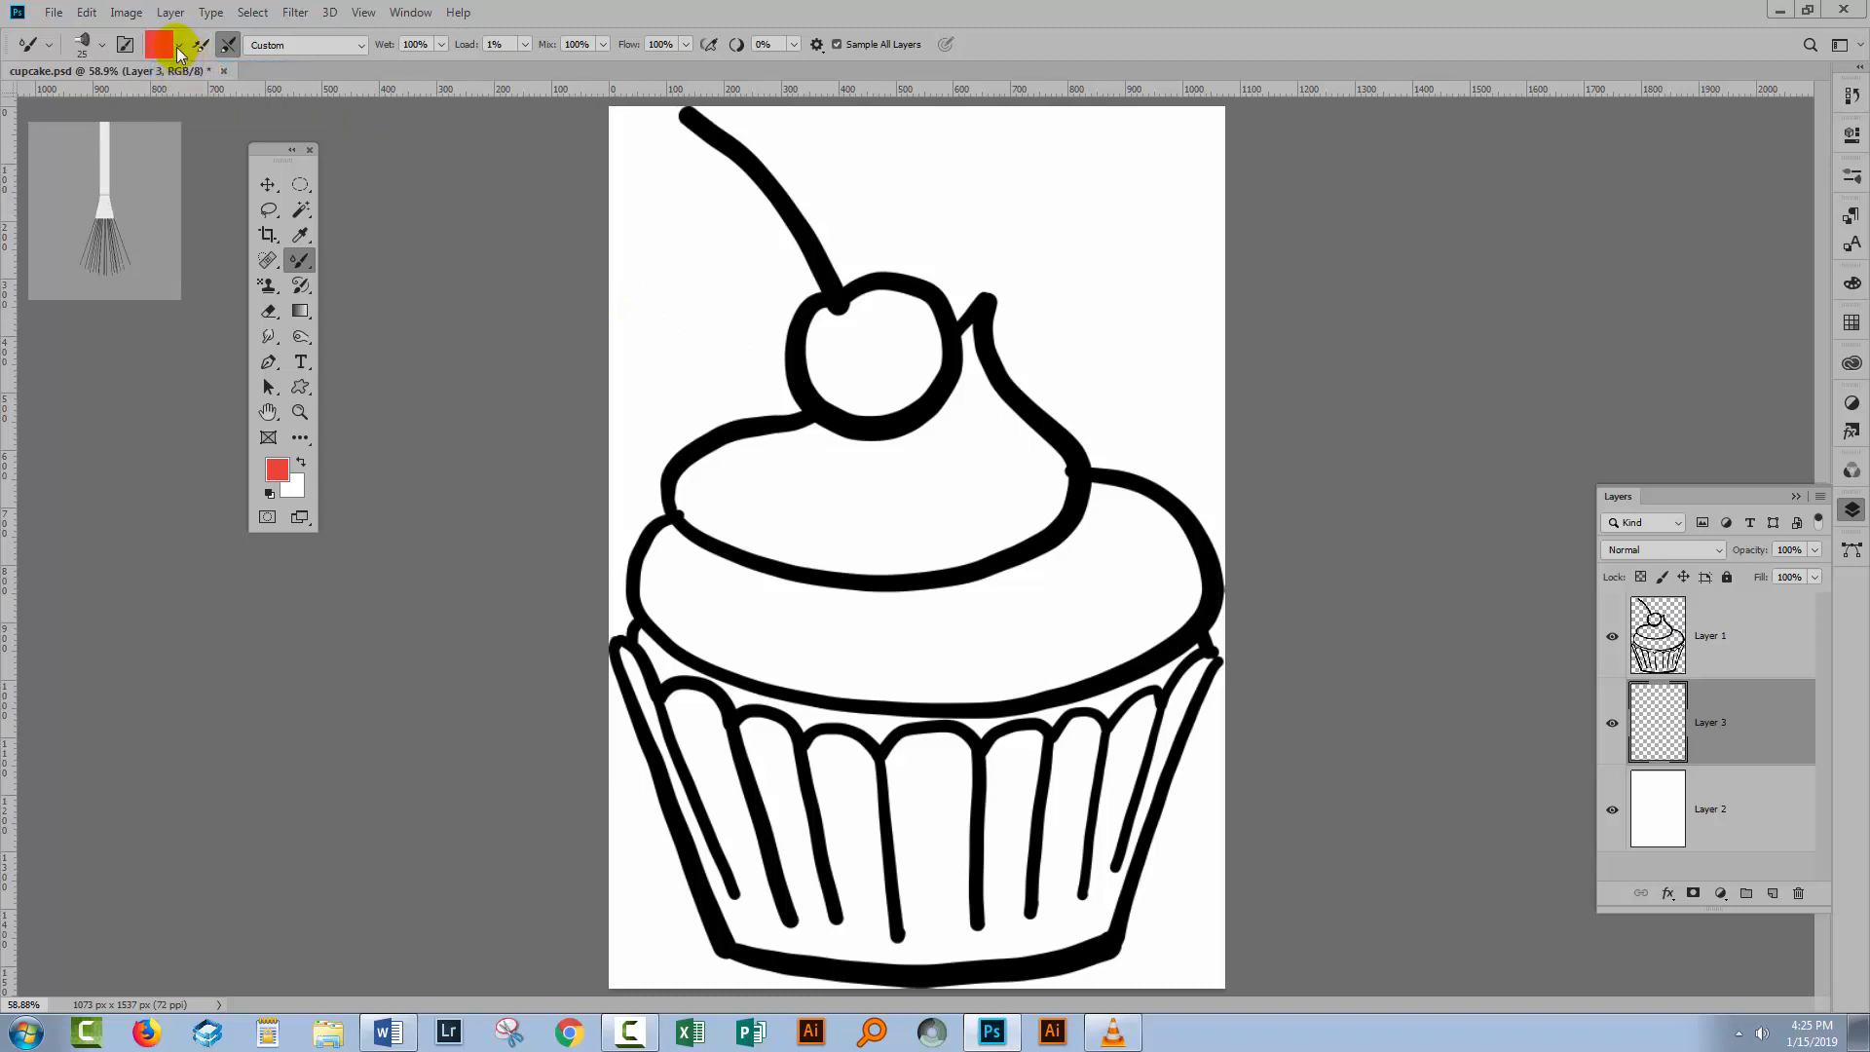
pyautogui.click(179, 45)
pyautogui.click(192, 113)
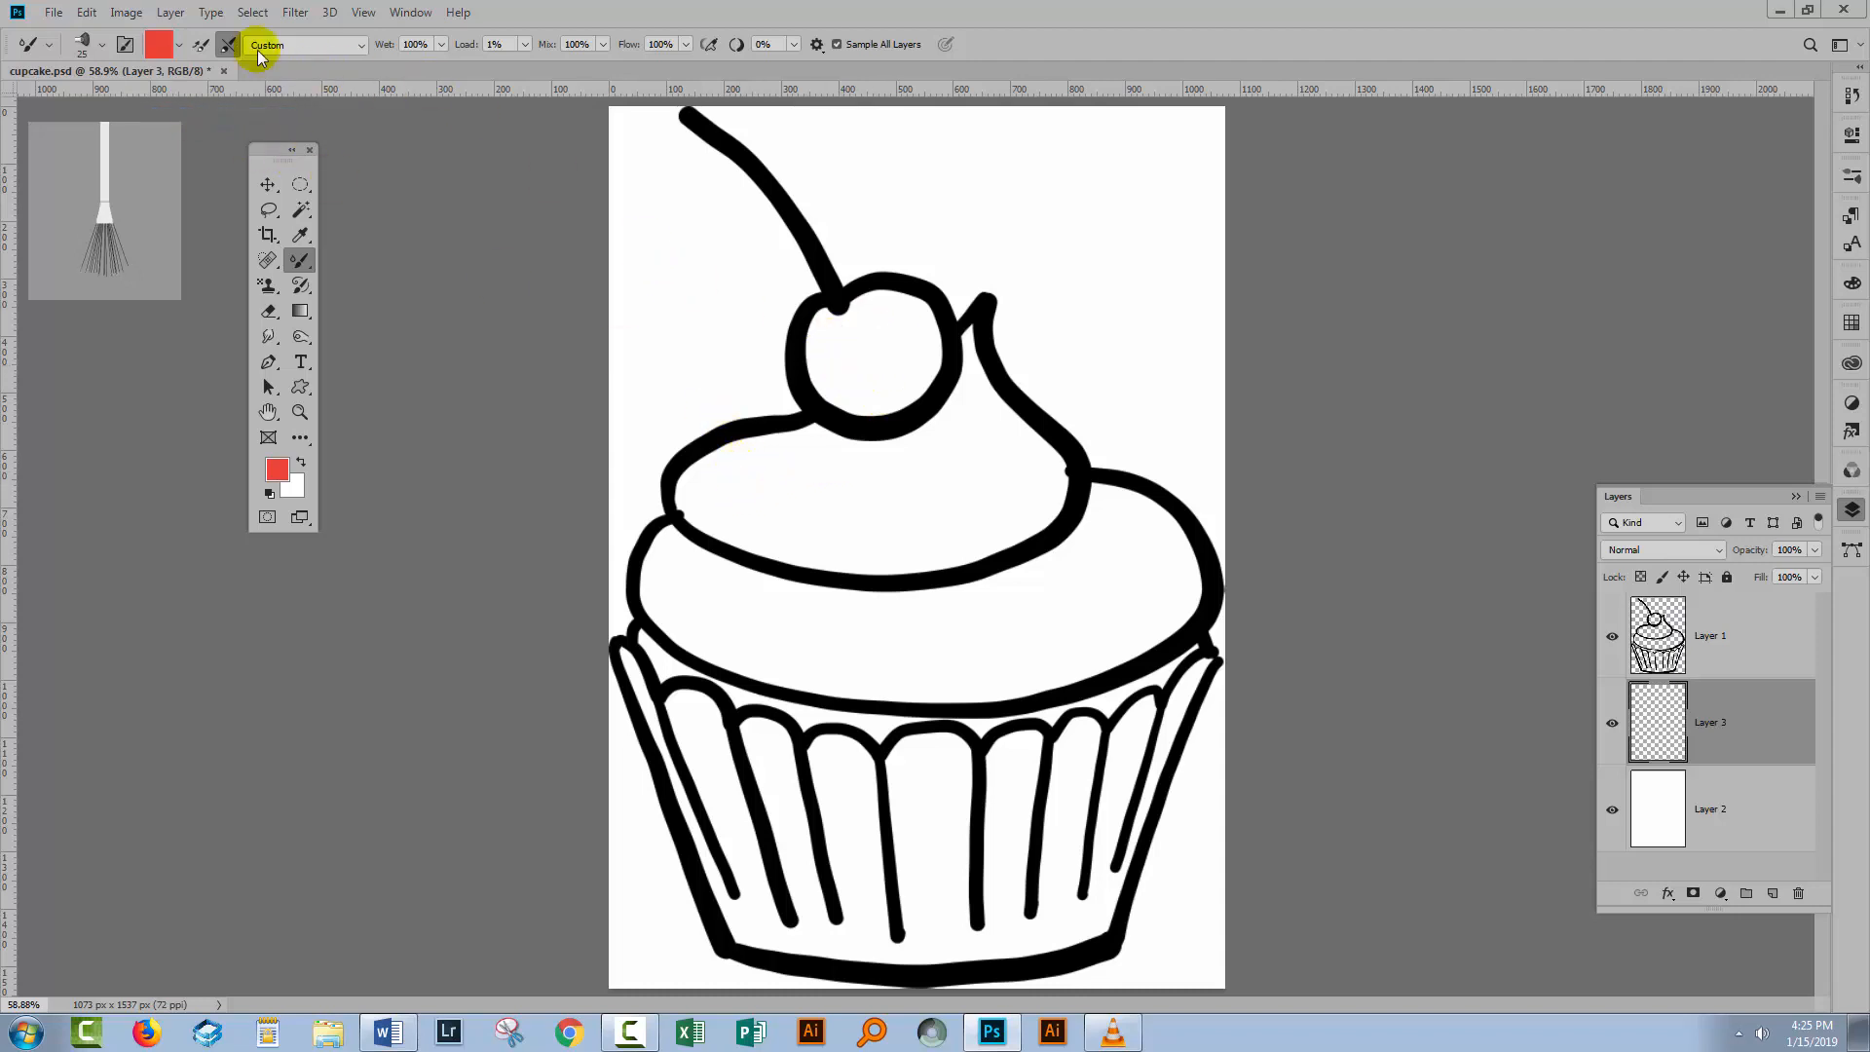
# Adjust the auto-load and auto-clean toggles, turn off Sample All Layers, and paint red inside the cherry.
pyautogui.click(202, 48)
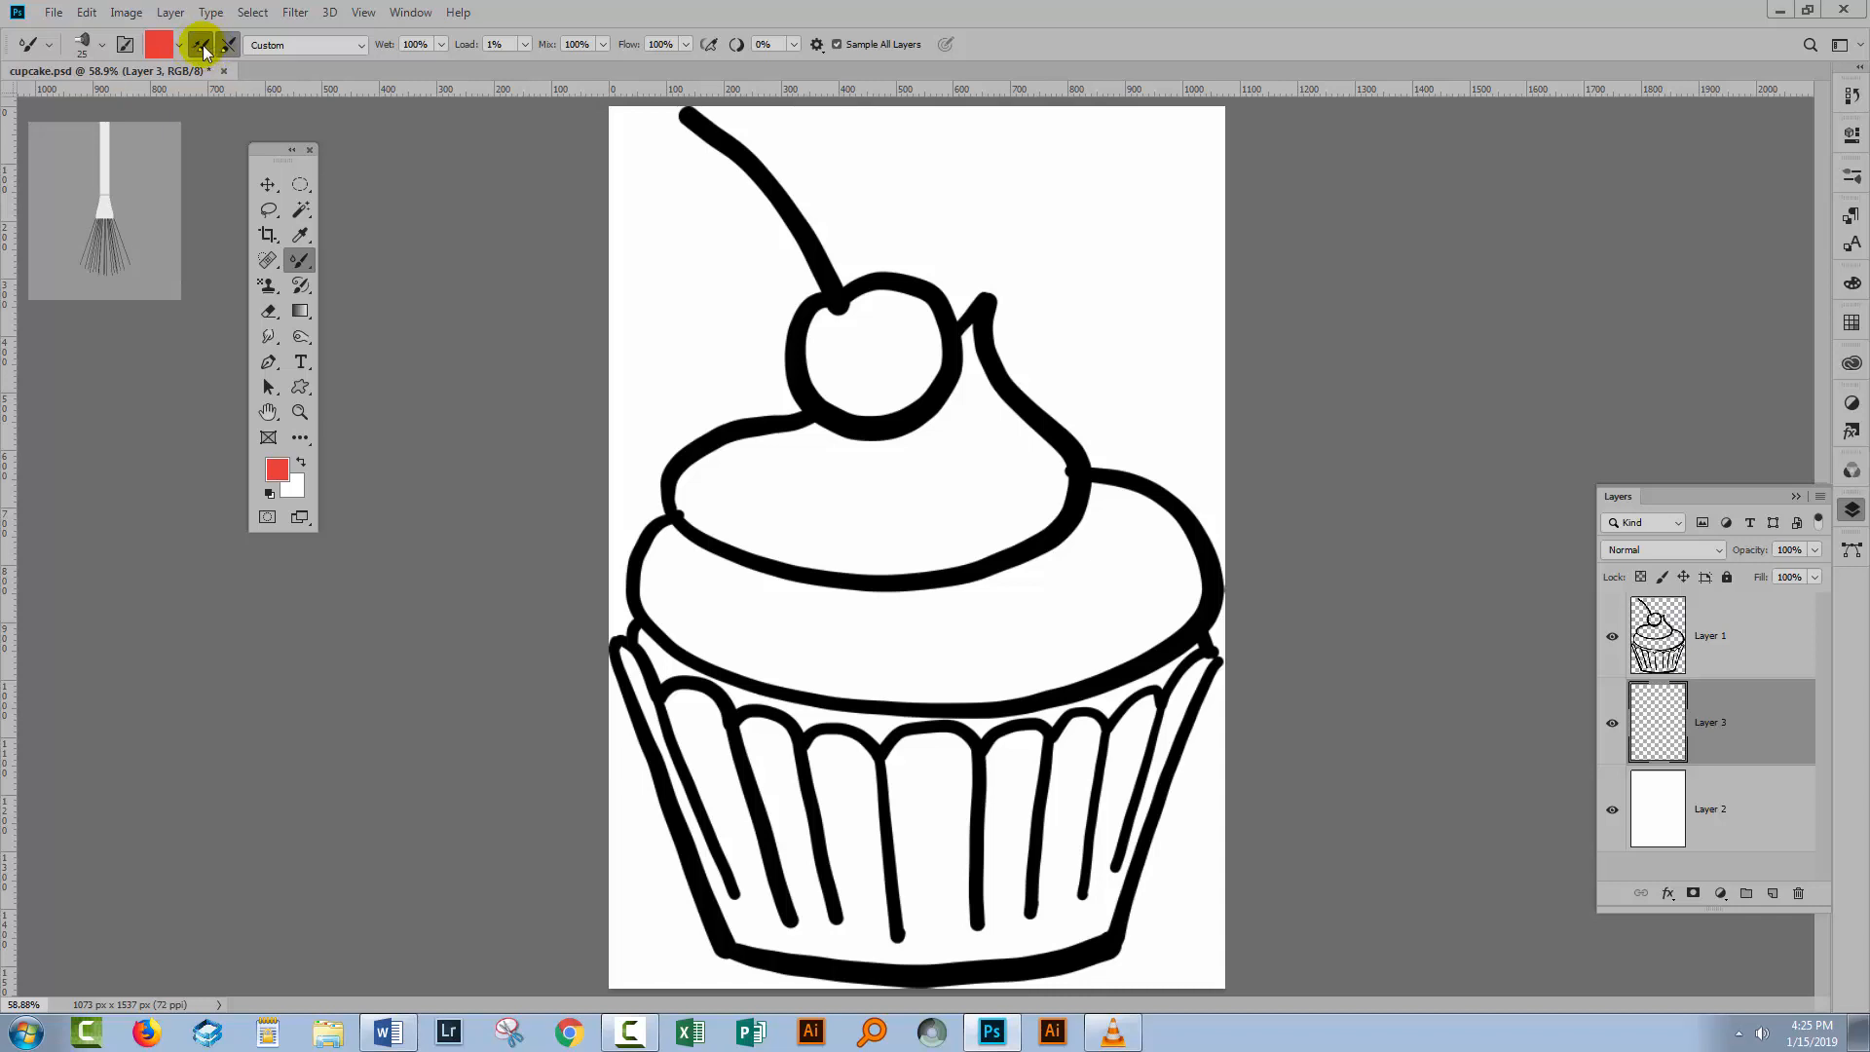
pyautogui.click(230, 49)
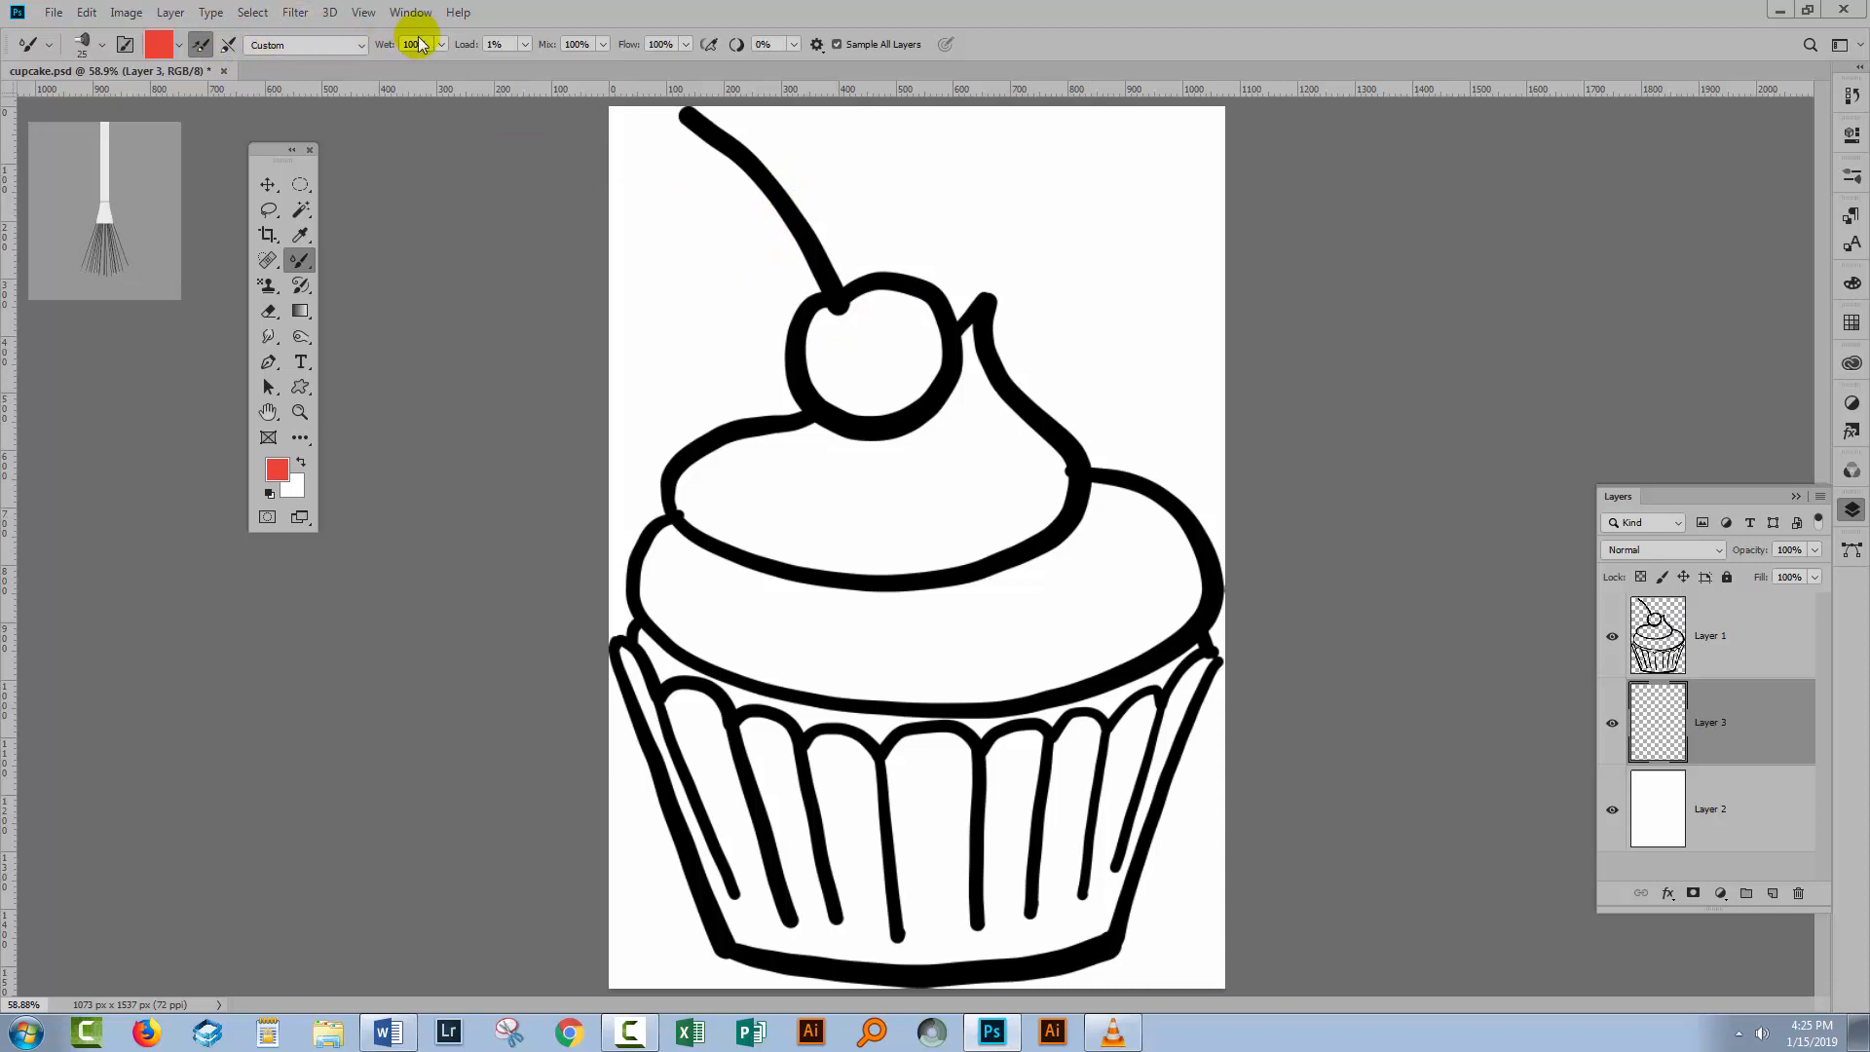
pyautogui.click(836, 45)
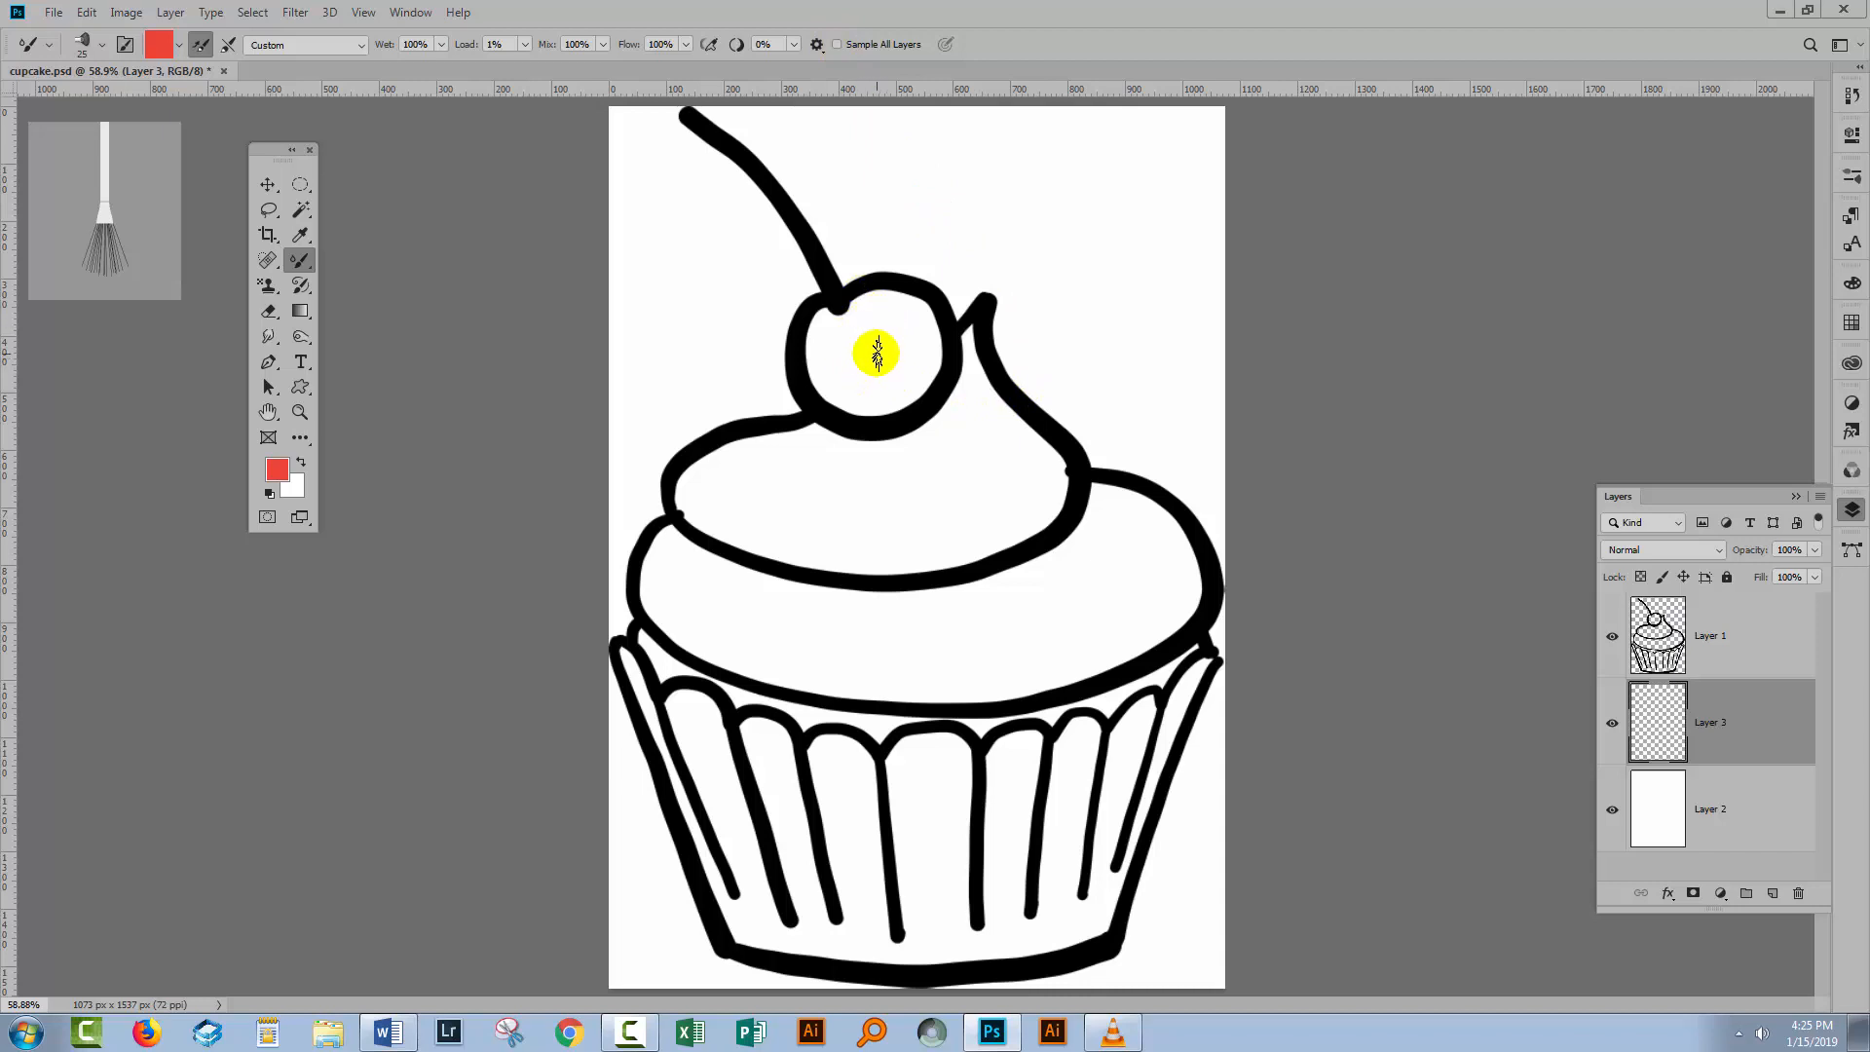
pyautogui.moveTo(843, 307)
pyautogui.mouseDown()
pyautogui.moveTo(889, 347)
pyautogui.moveTo(852, 352)
pyautogui.moveTo(841, 330)
pyautogui.moveTo(856, 396)
pyautogui.moveTo(855, 356)
pyautogui.moveTo(925, 339)
pyautogui.mouseUp()
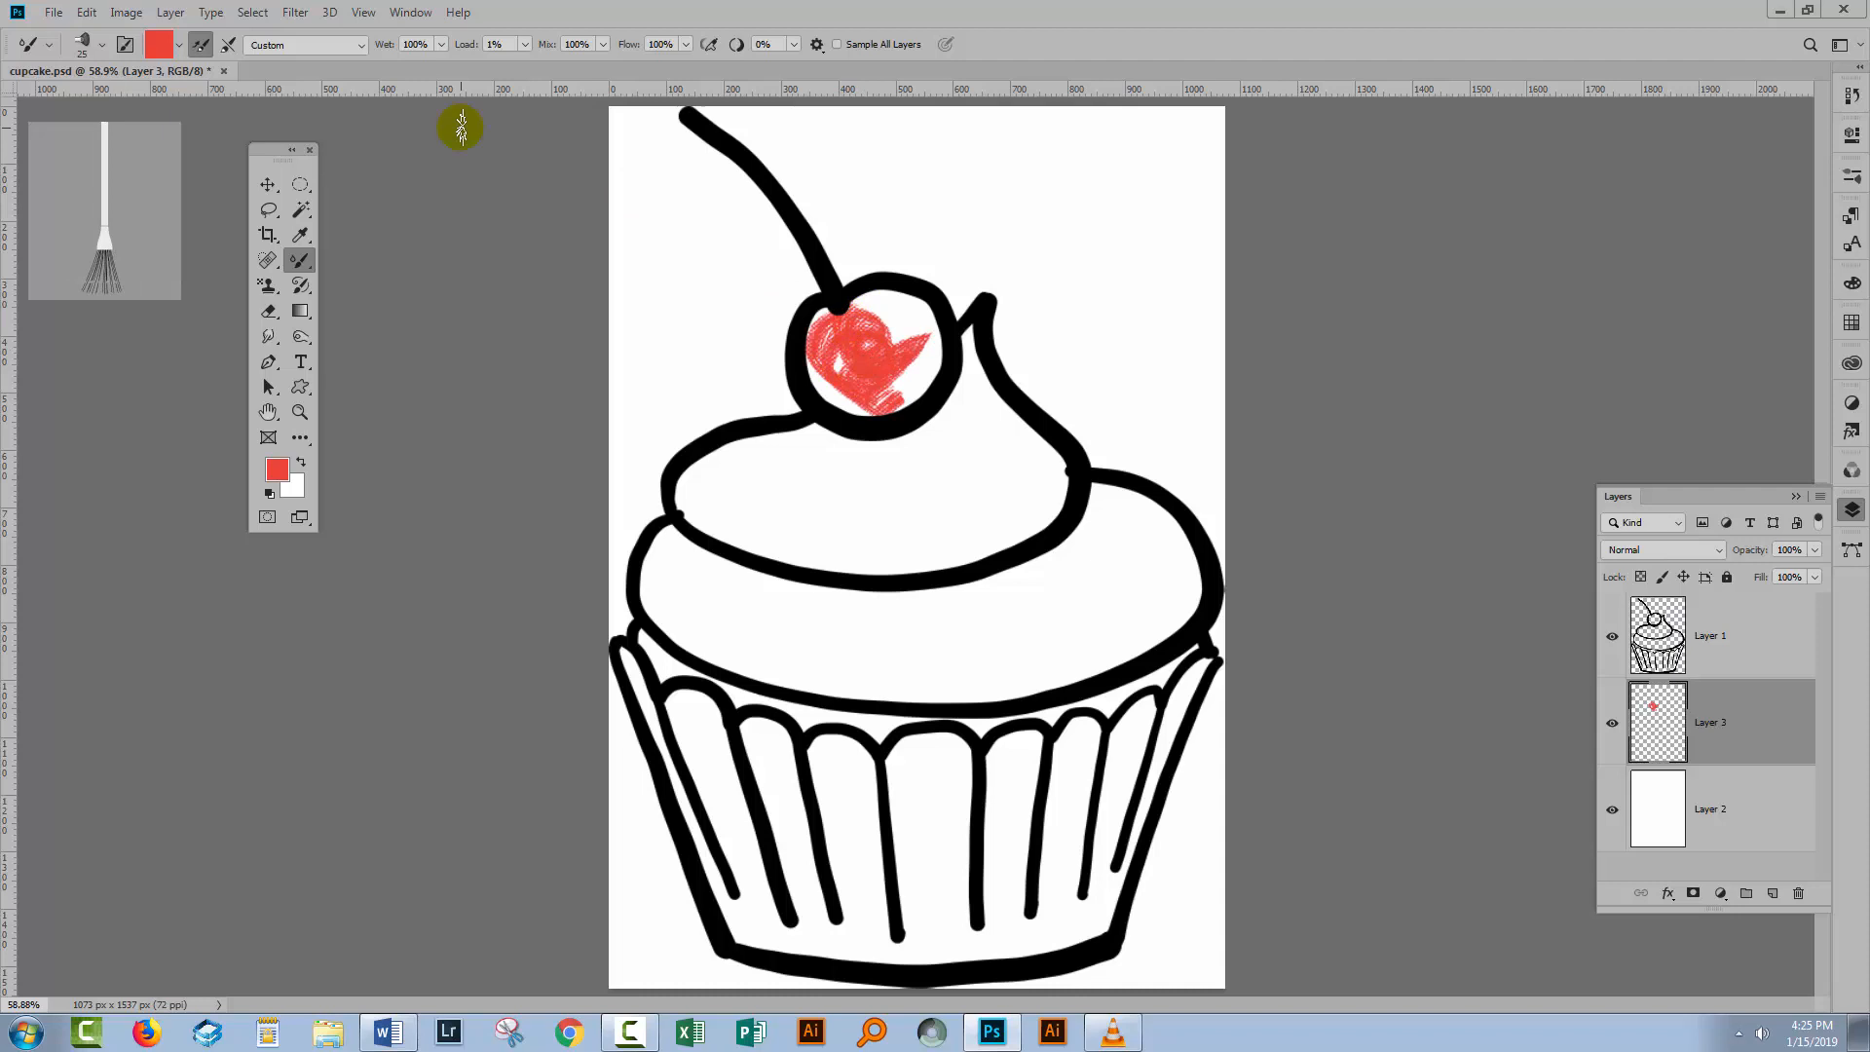
# In Brush Tip Shape settings, set Bristles to 11% and Stiffness to 14%.
pyautogui.click(123, 45)
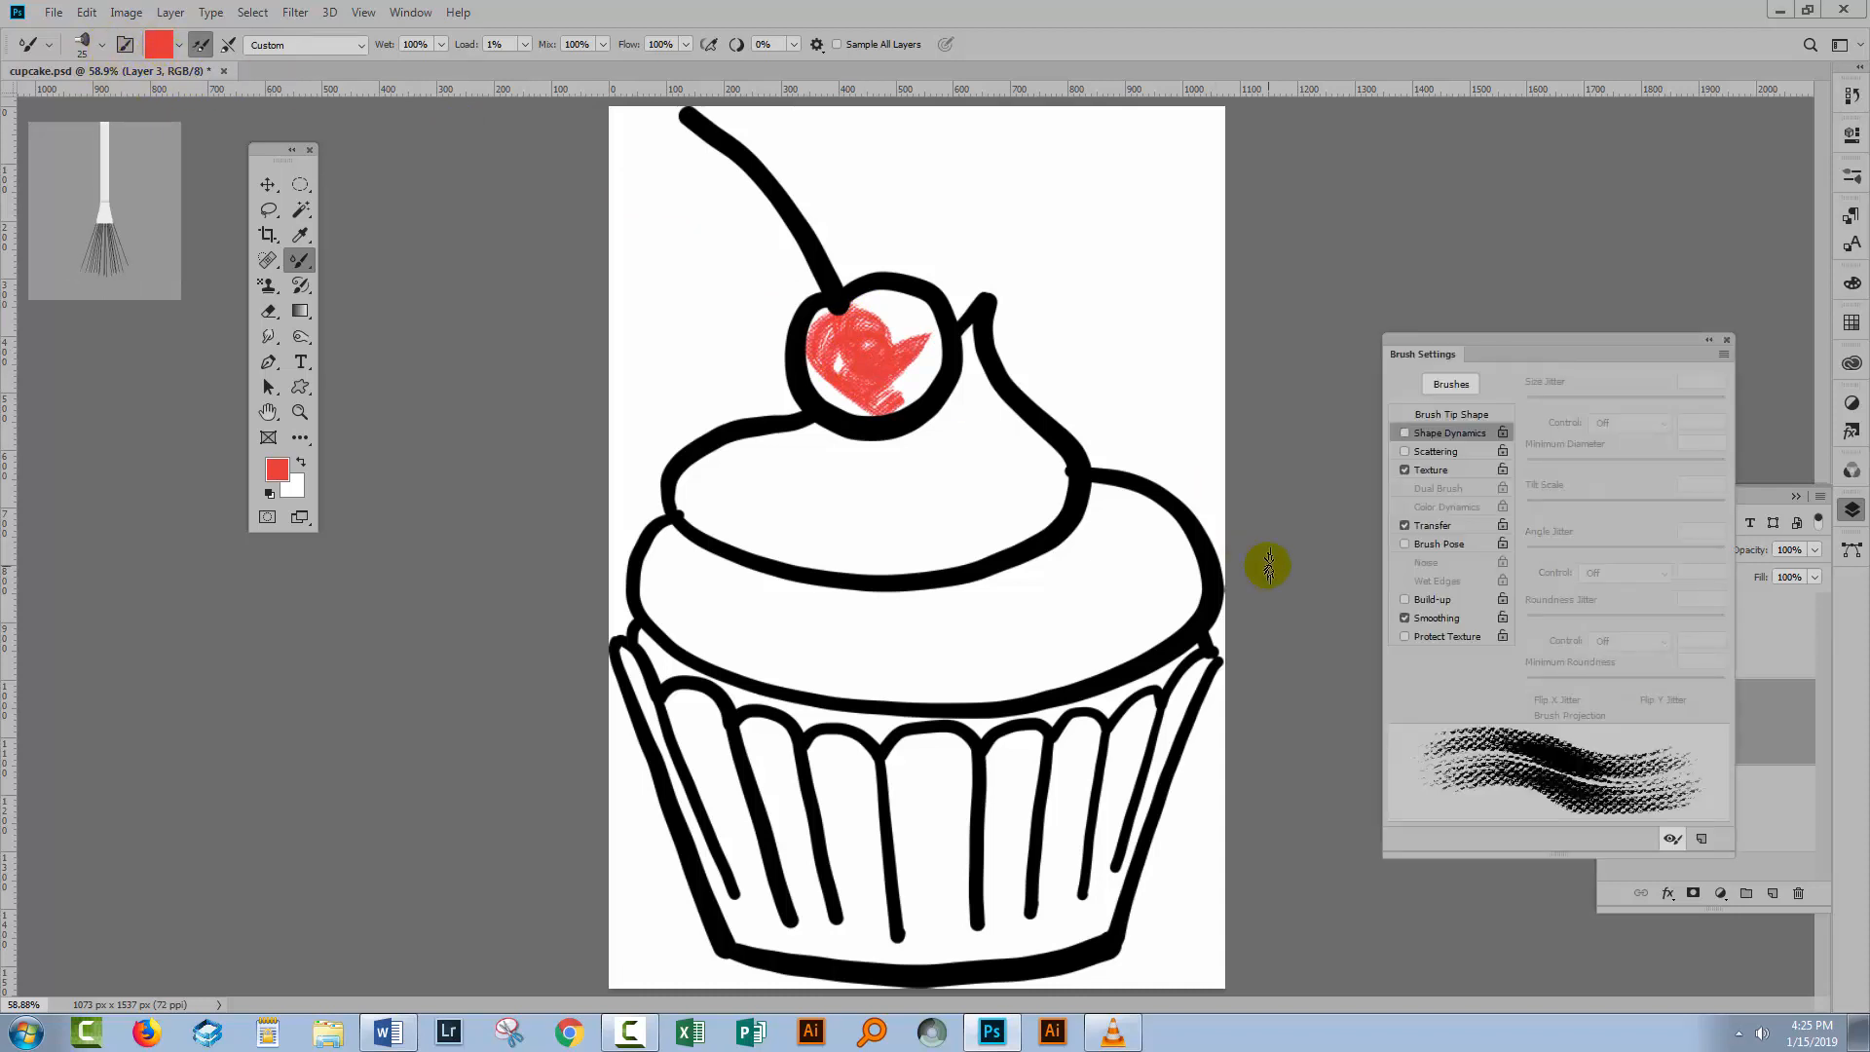
pyautogui.click(1436, 417)
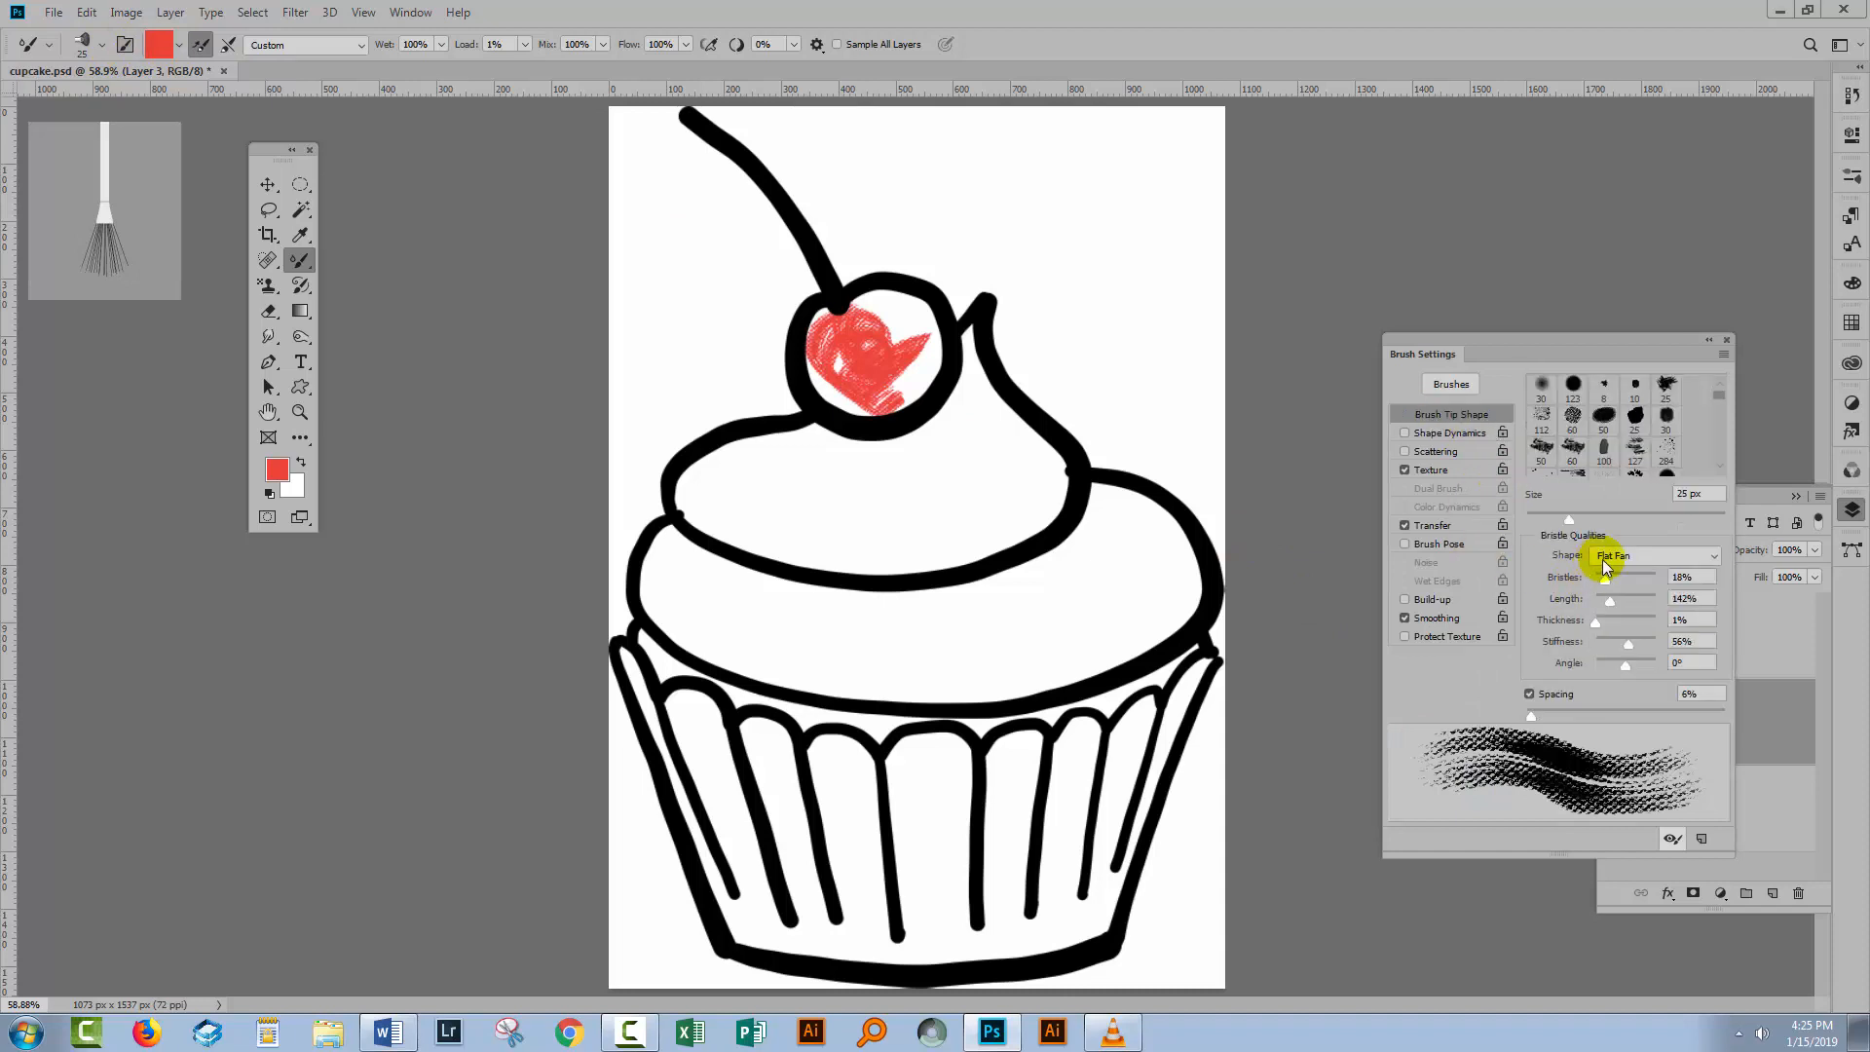
pyautogui.moveTo(1605, 581); pyautogui.dragTo(1600, 581)
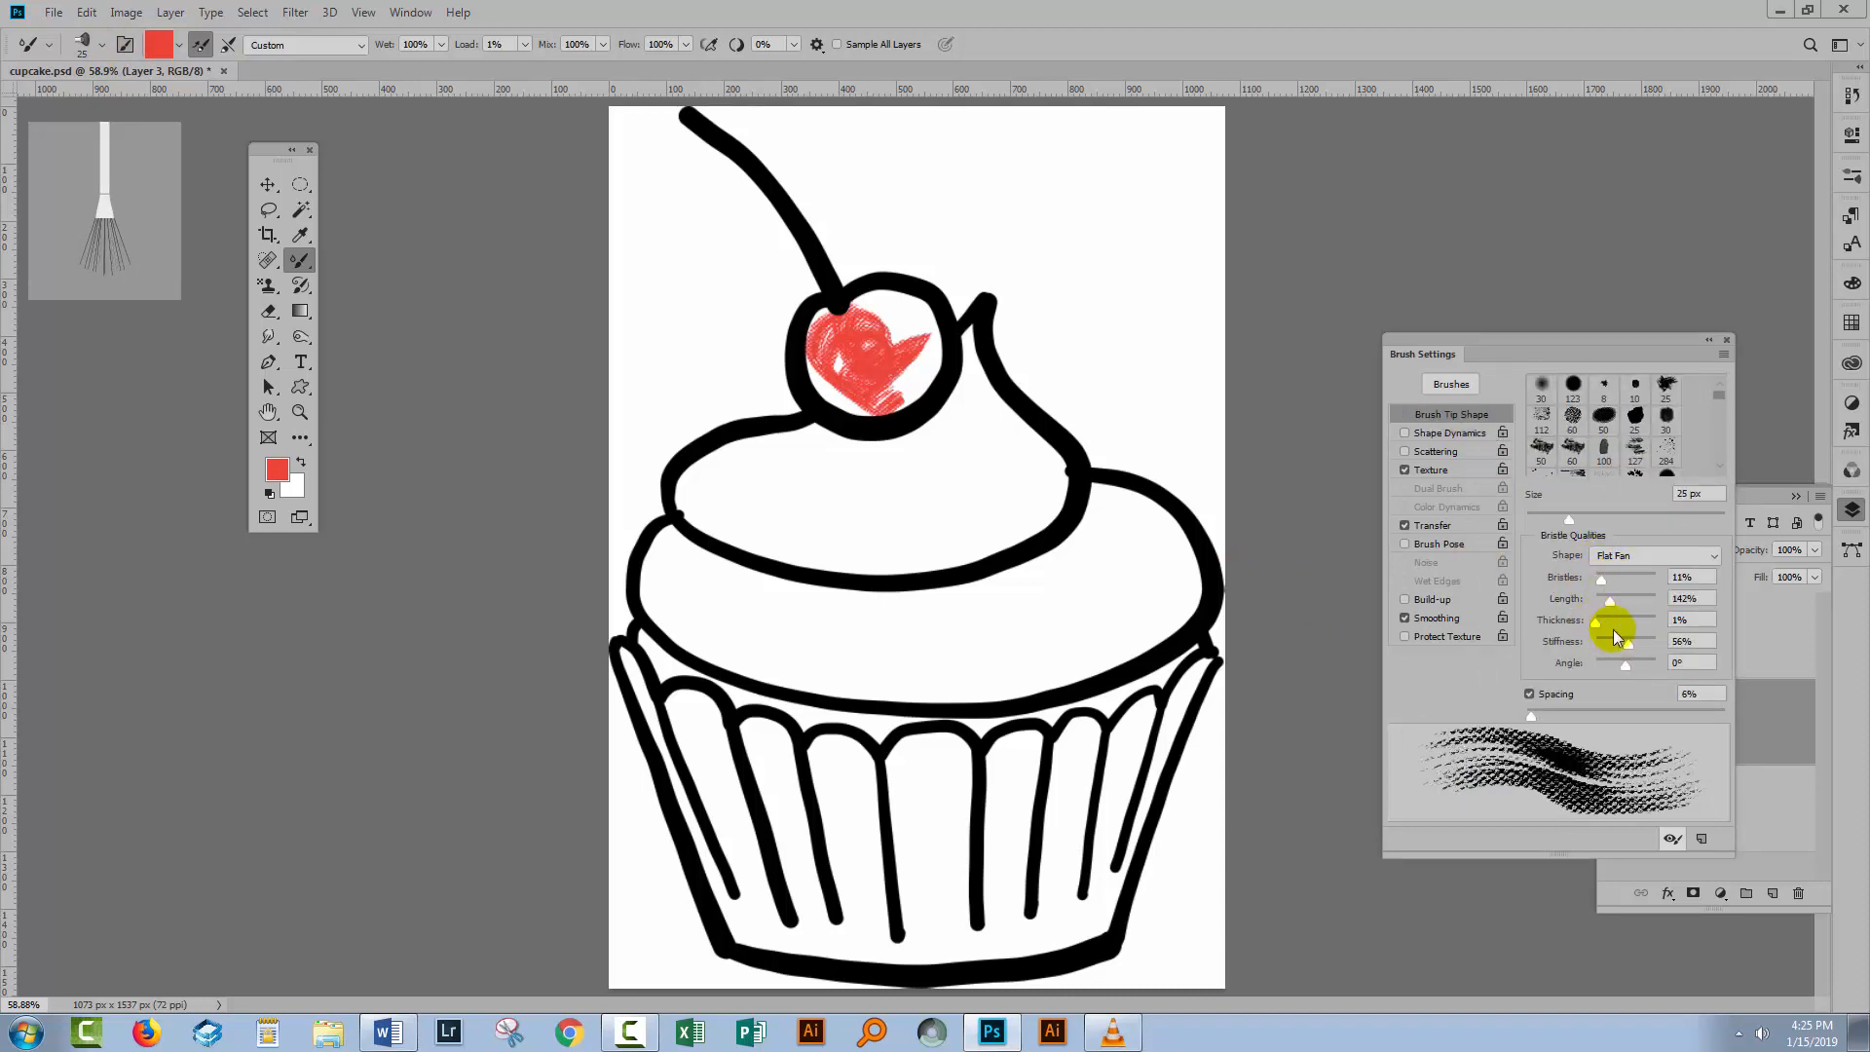
pyautogui.moveTo(1632, 645); pyautogui.dragTo(1603, 643)
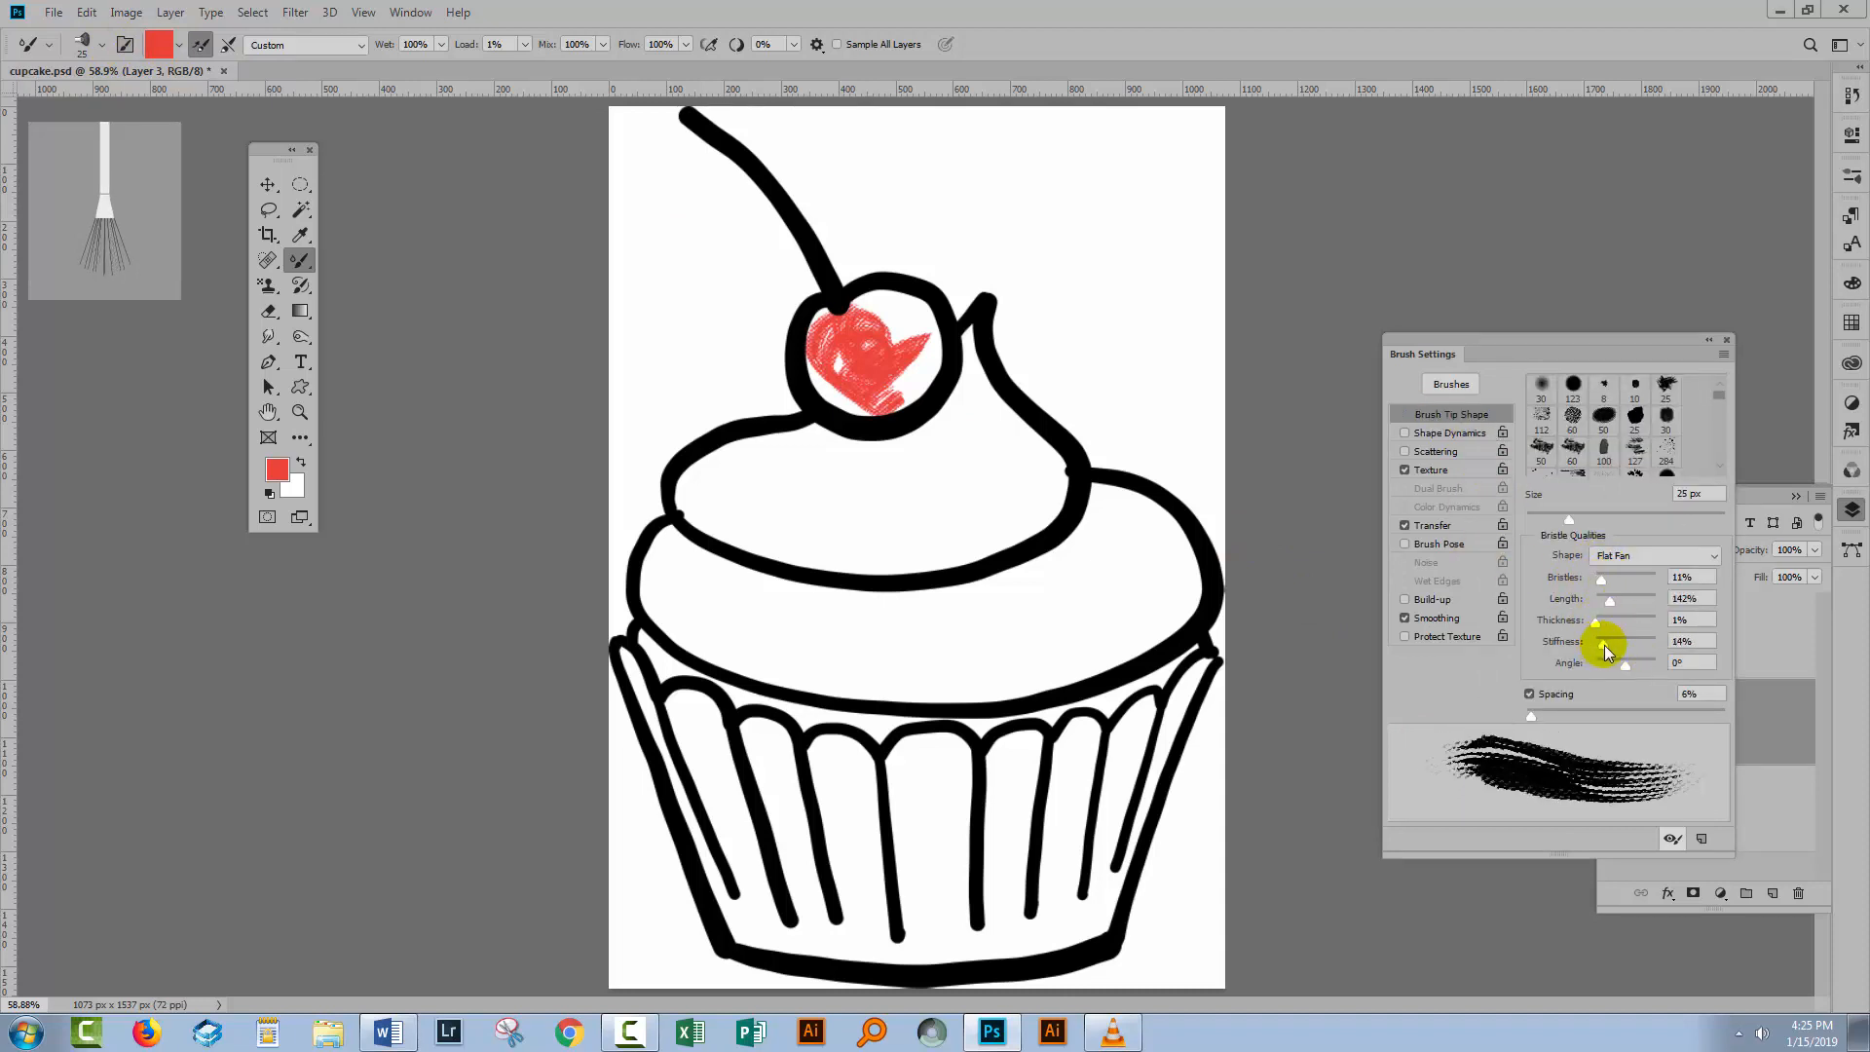
# Enable Shape Dynamics with Angle Jitter at 6% controlled by Initial Direction.
pyautogui.click(1428, 434)
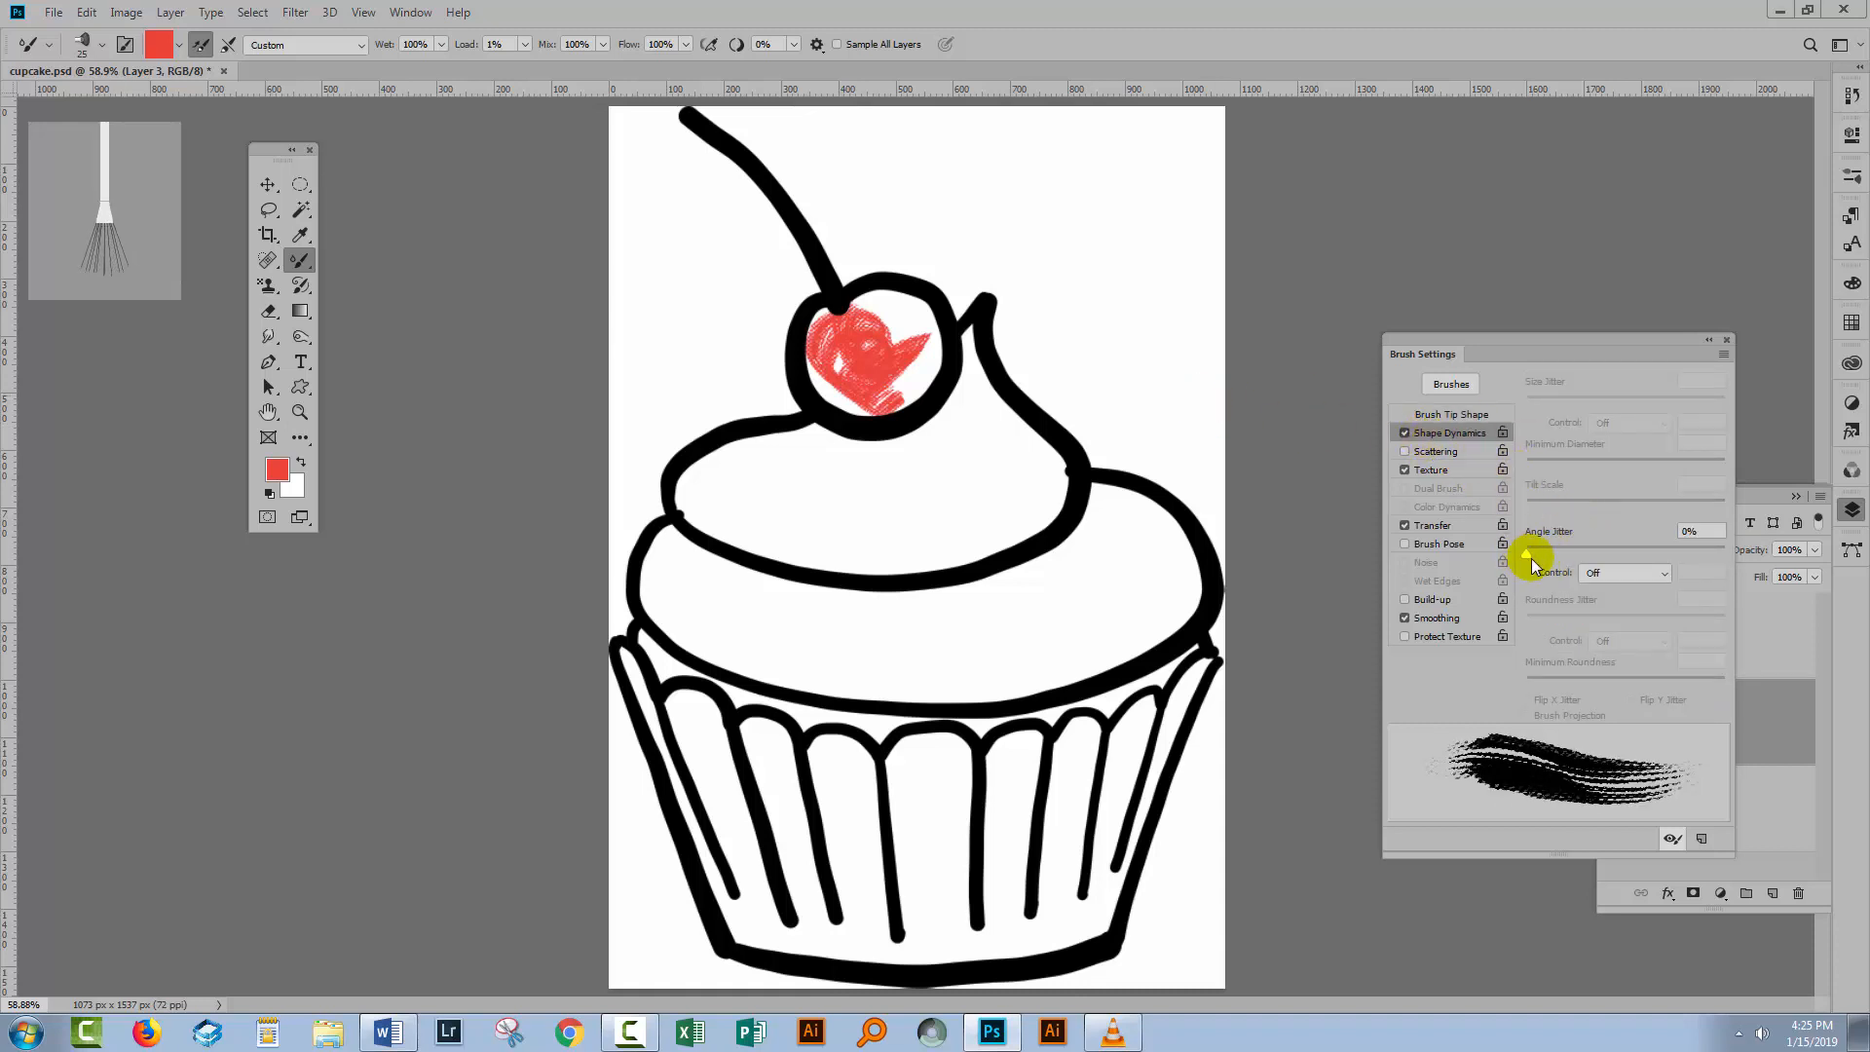
pyautogui.moveTo(1531, 554); pyautogui.dragTo(1539, 552)
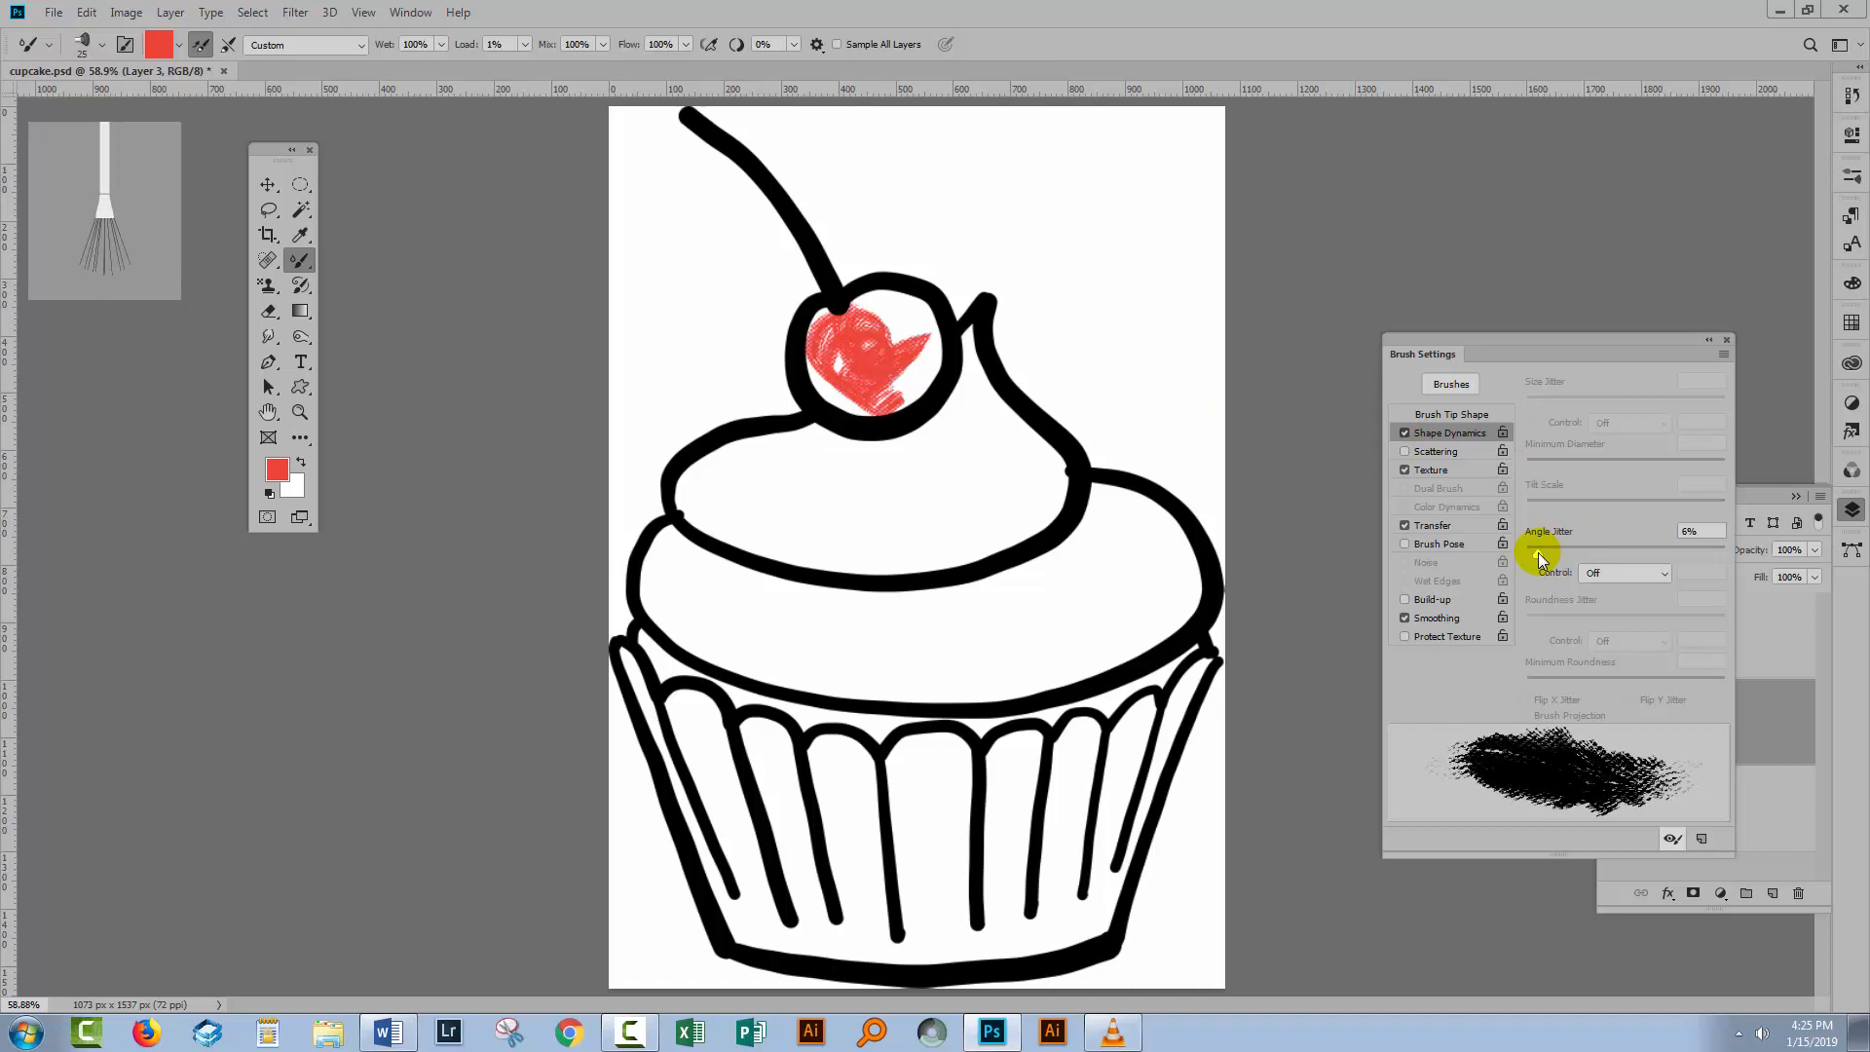
pyautogui.click(1660, 574)
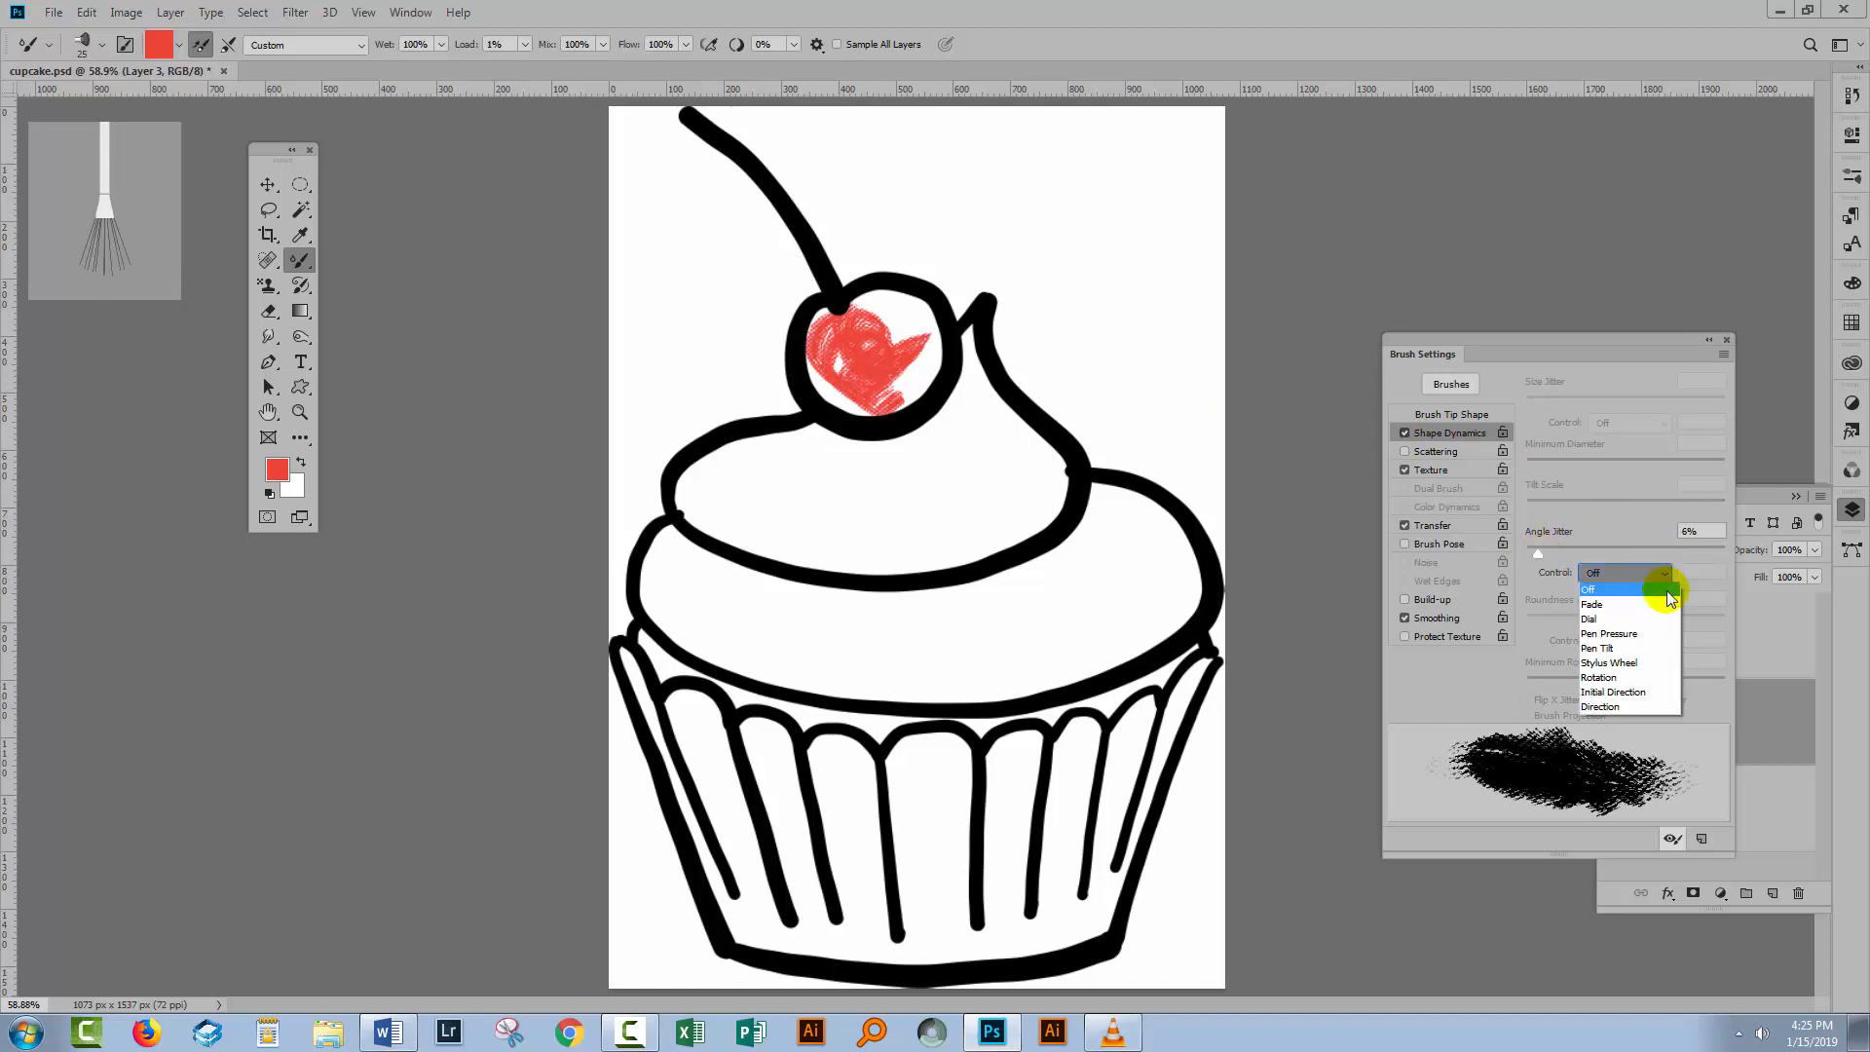
pyautogui.click(1651, 693)
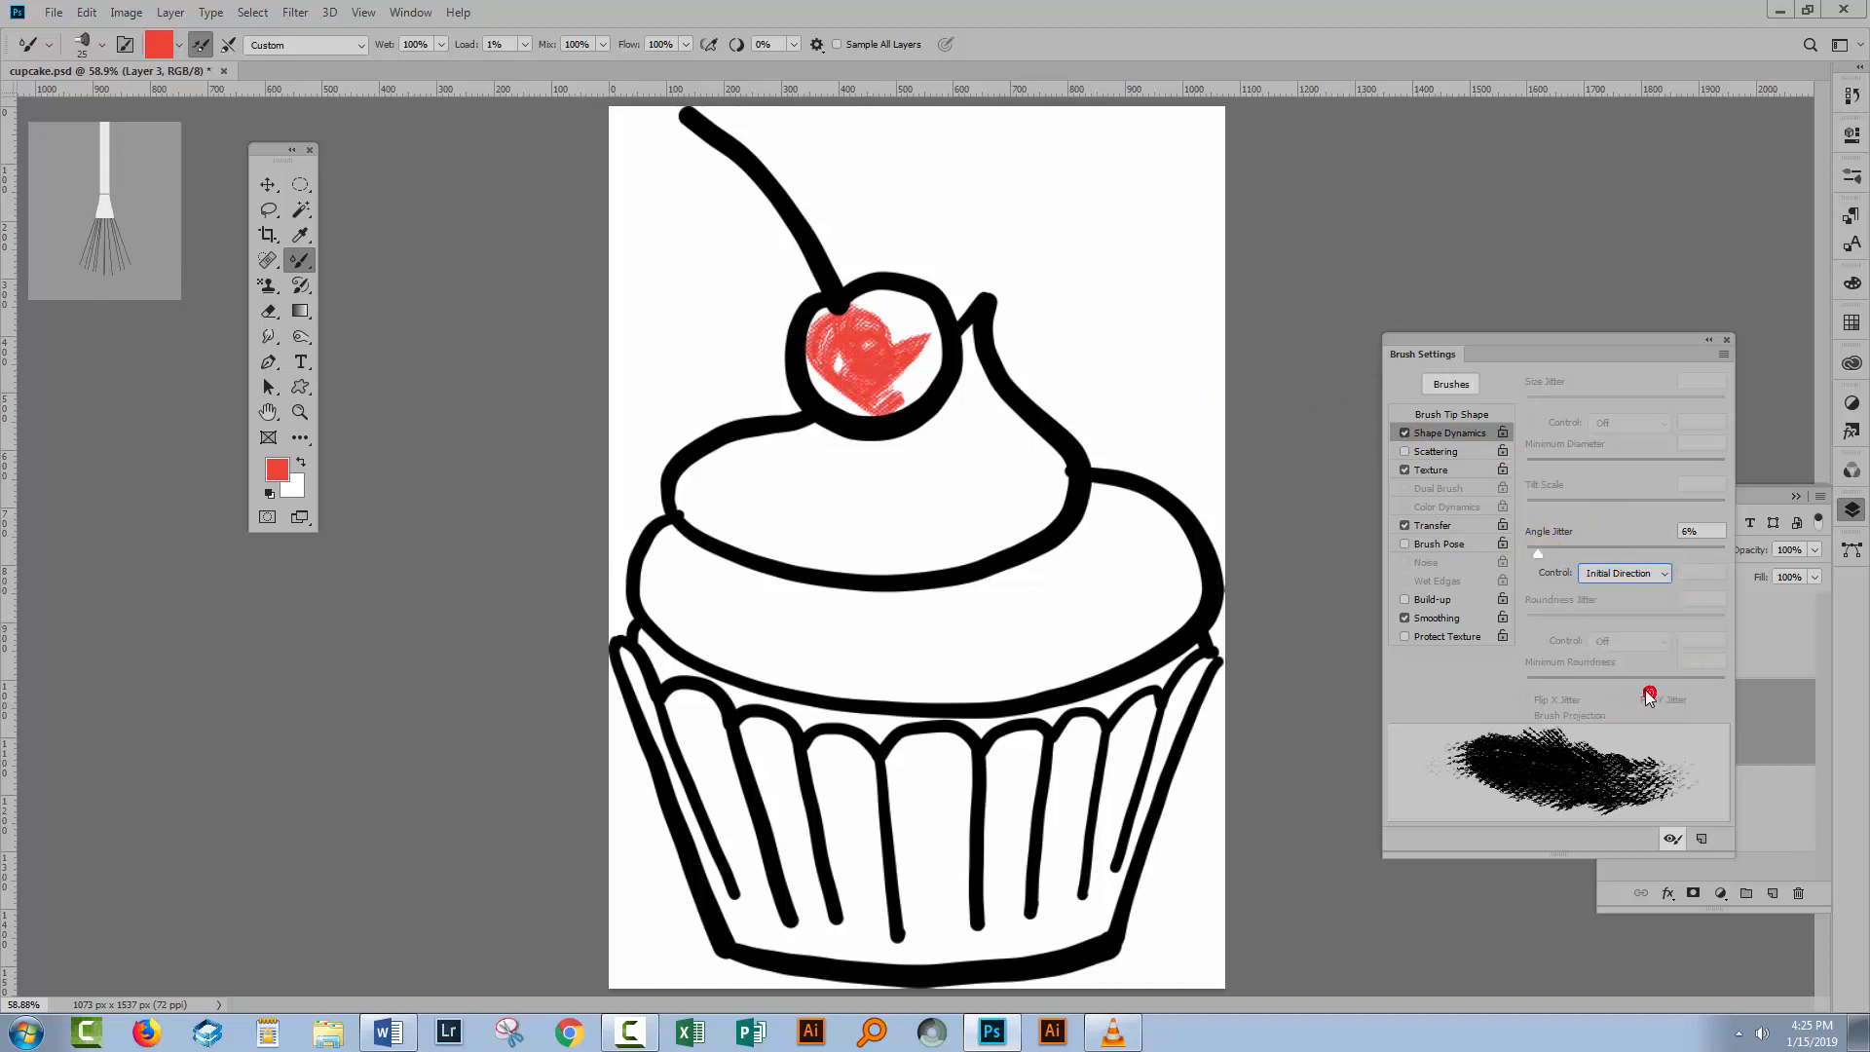
# Collapse the Brush Settings panel and paint red across the rest of the cherry.
pyautogui.click(1723, 338)
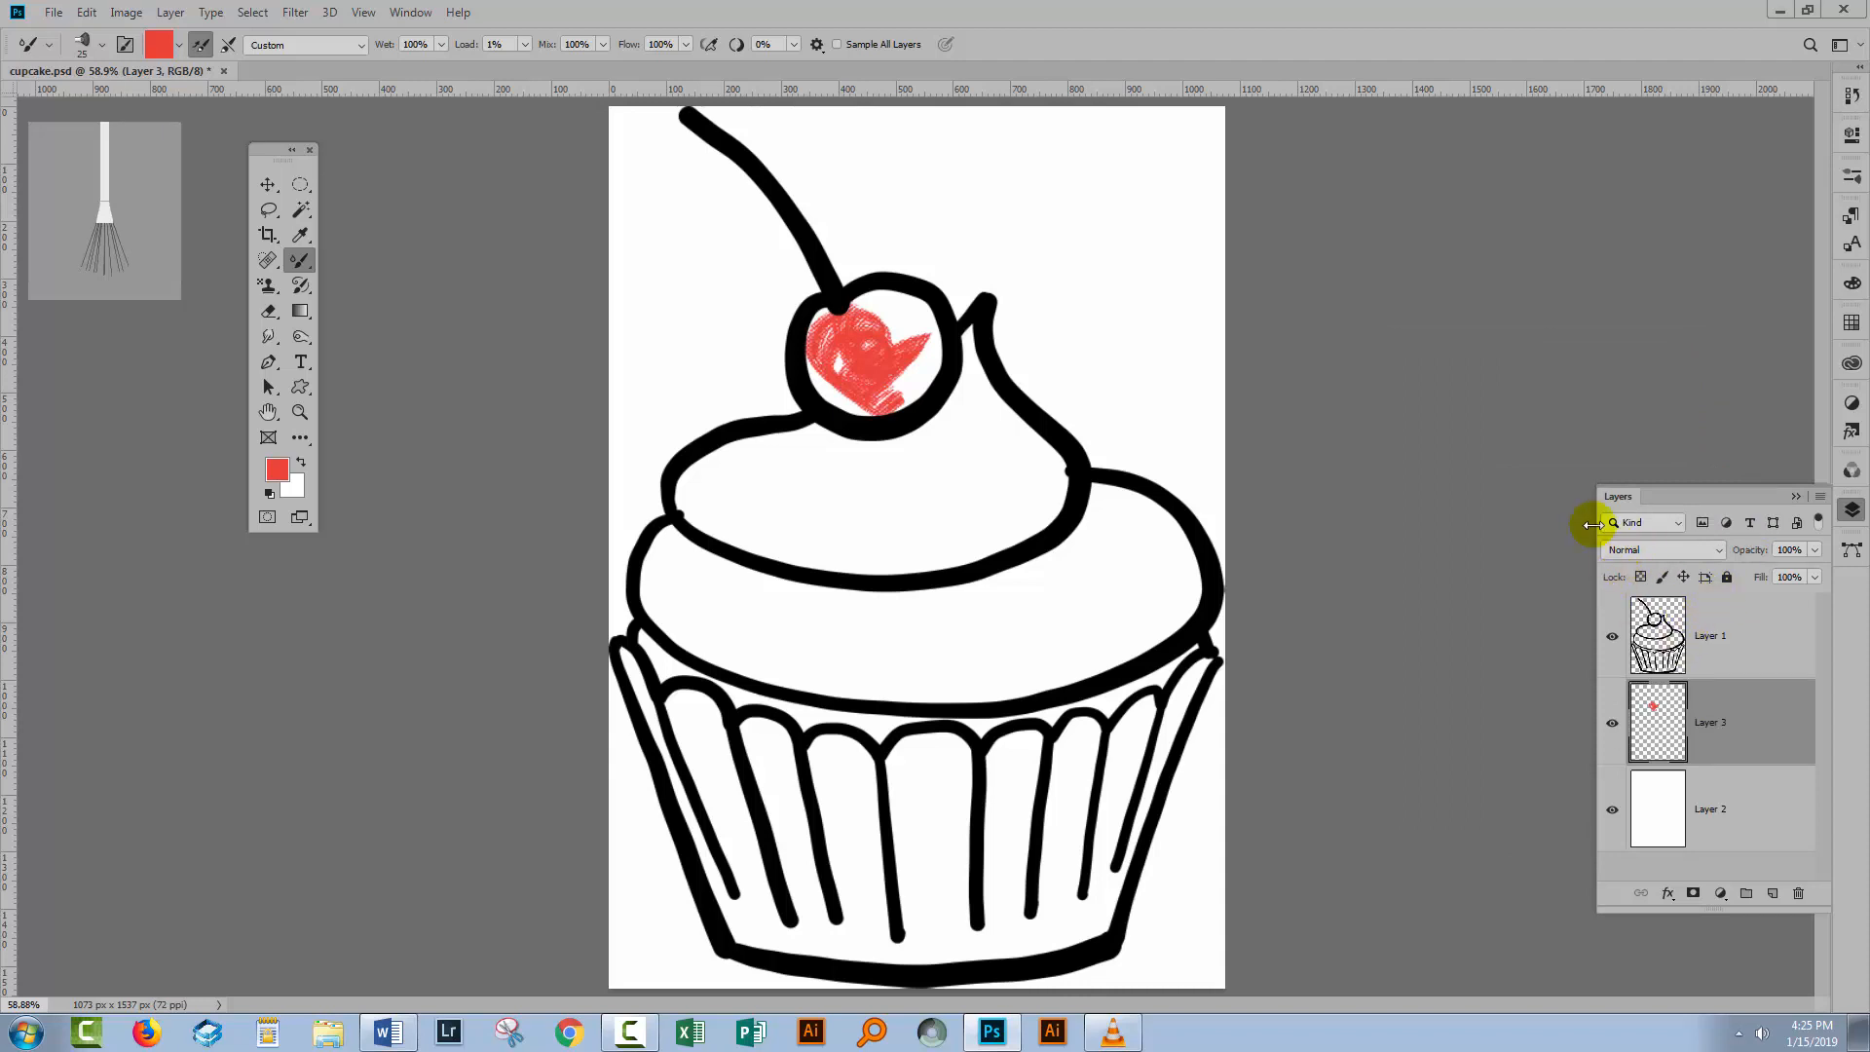
pyautogui.moveTo(827, 368)
pyautogui.mouseDown()
pyautogui.moveTo(882, 391)
pyautogui.moveTo(878, 364)
pyautogui.moveTo(807, 359)
pyautogui.moveTo(821, 397)
pyautogui.moveTo(897, 386)
pyautogui.moveTo(948, 330)
pyautogui.moveTo(872, 335)
pyautogui.moveTo(906, 323)
pyautogui.moveTo(841, 316)
pyautogui.moveTo(878, 362)
pyautogui.moveTo(923, 322)
pyautogui.moveTo(813, 348)
pyautogui.moveTo(823, 319)
pyautogui.moveTo(925, 379)
pyautogui.moveTo(824, 380)
pyautogui.moveTo(886, 410)
pyautogui.moveTo(908, 291)
pyautogui.mouseUp()
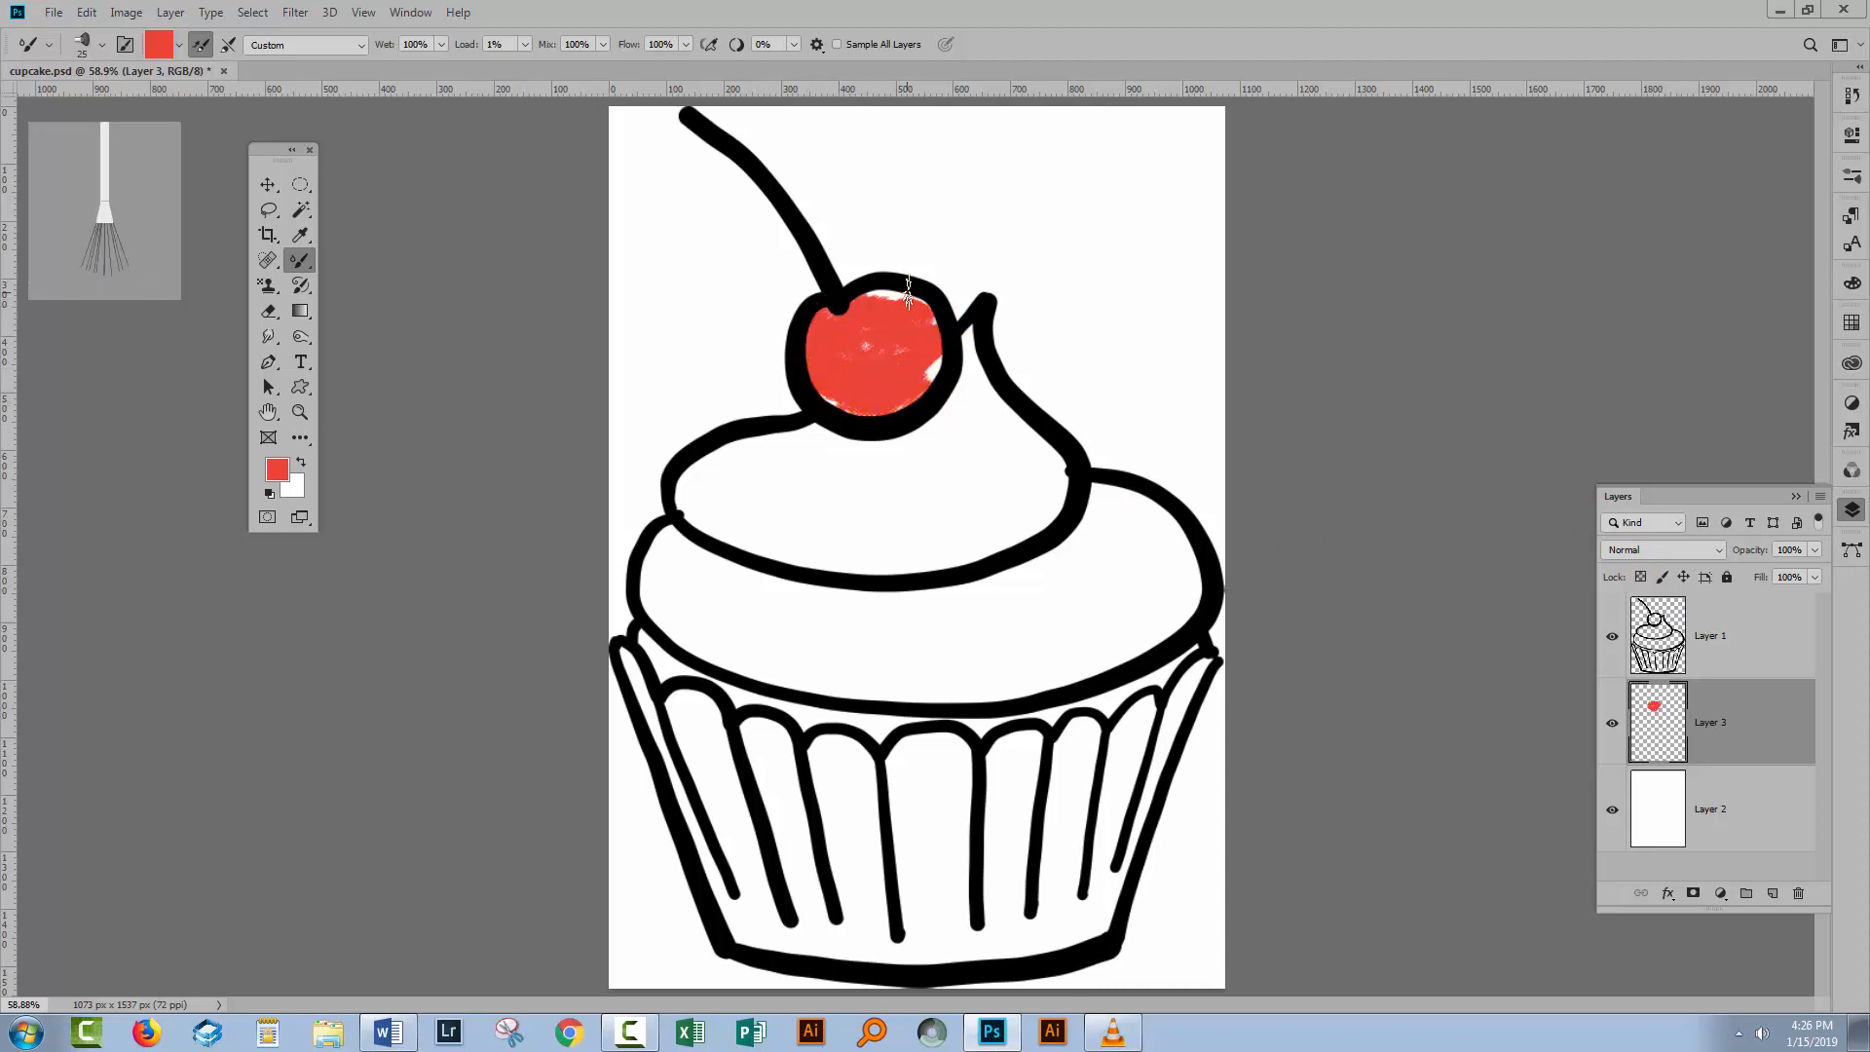
# Set the foreground colour to a light pink, eea5ae.
pyautogui.click(266, 473)
pyautogui.click(195, 577)
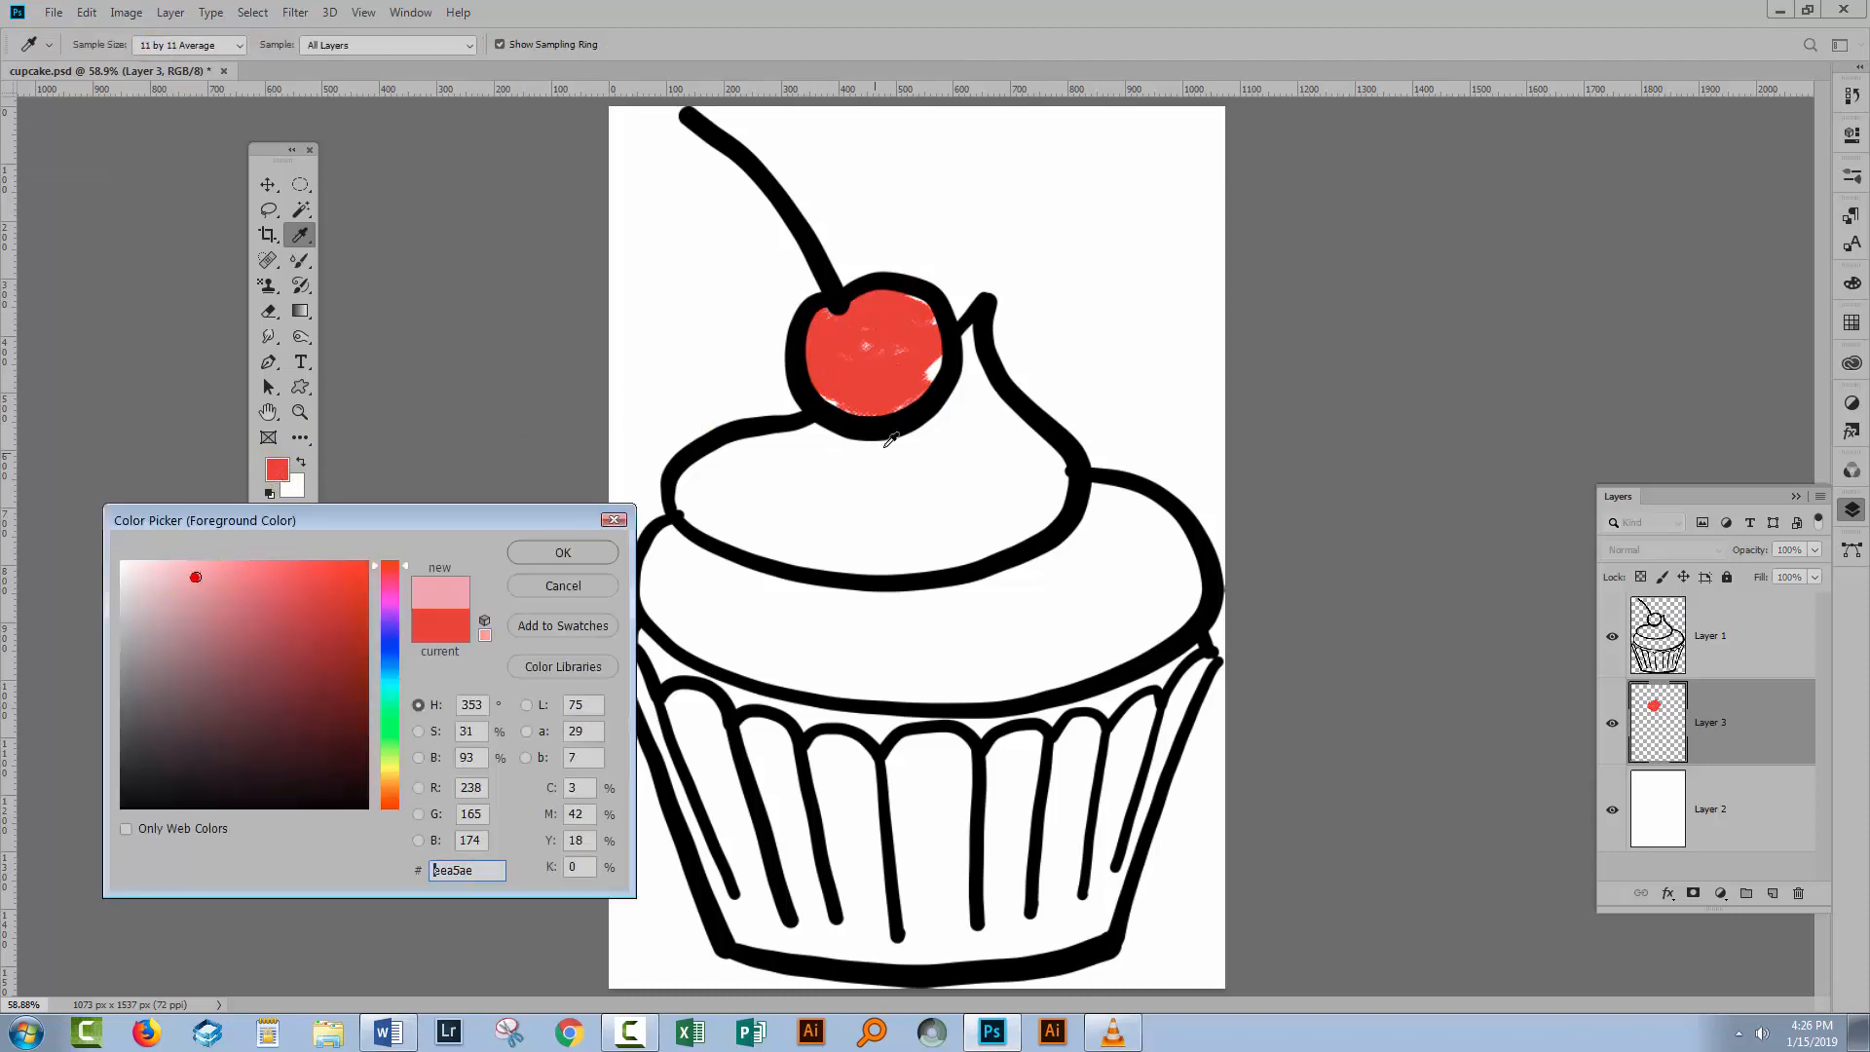
pyautogui.click(559, 552)
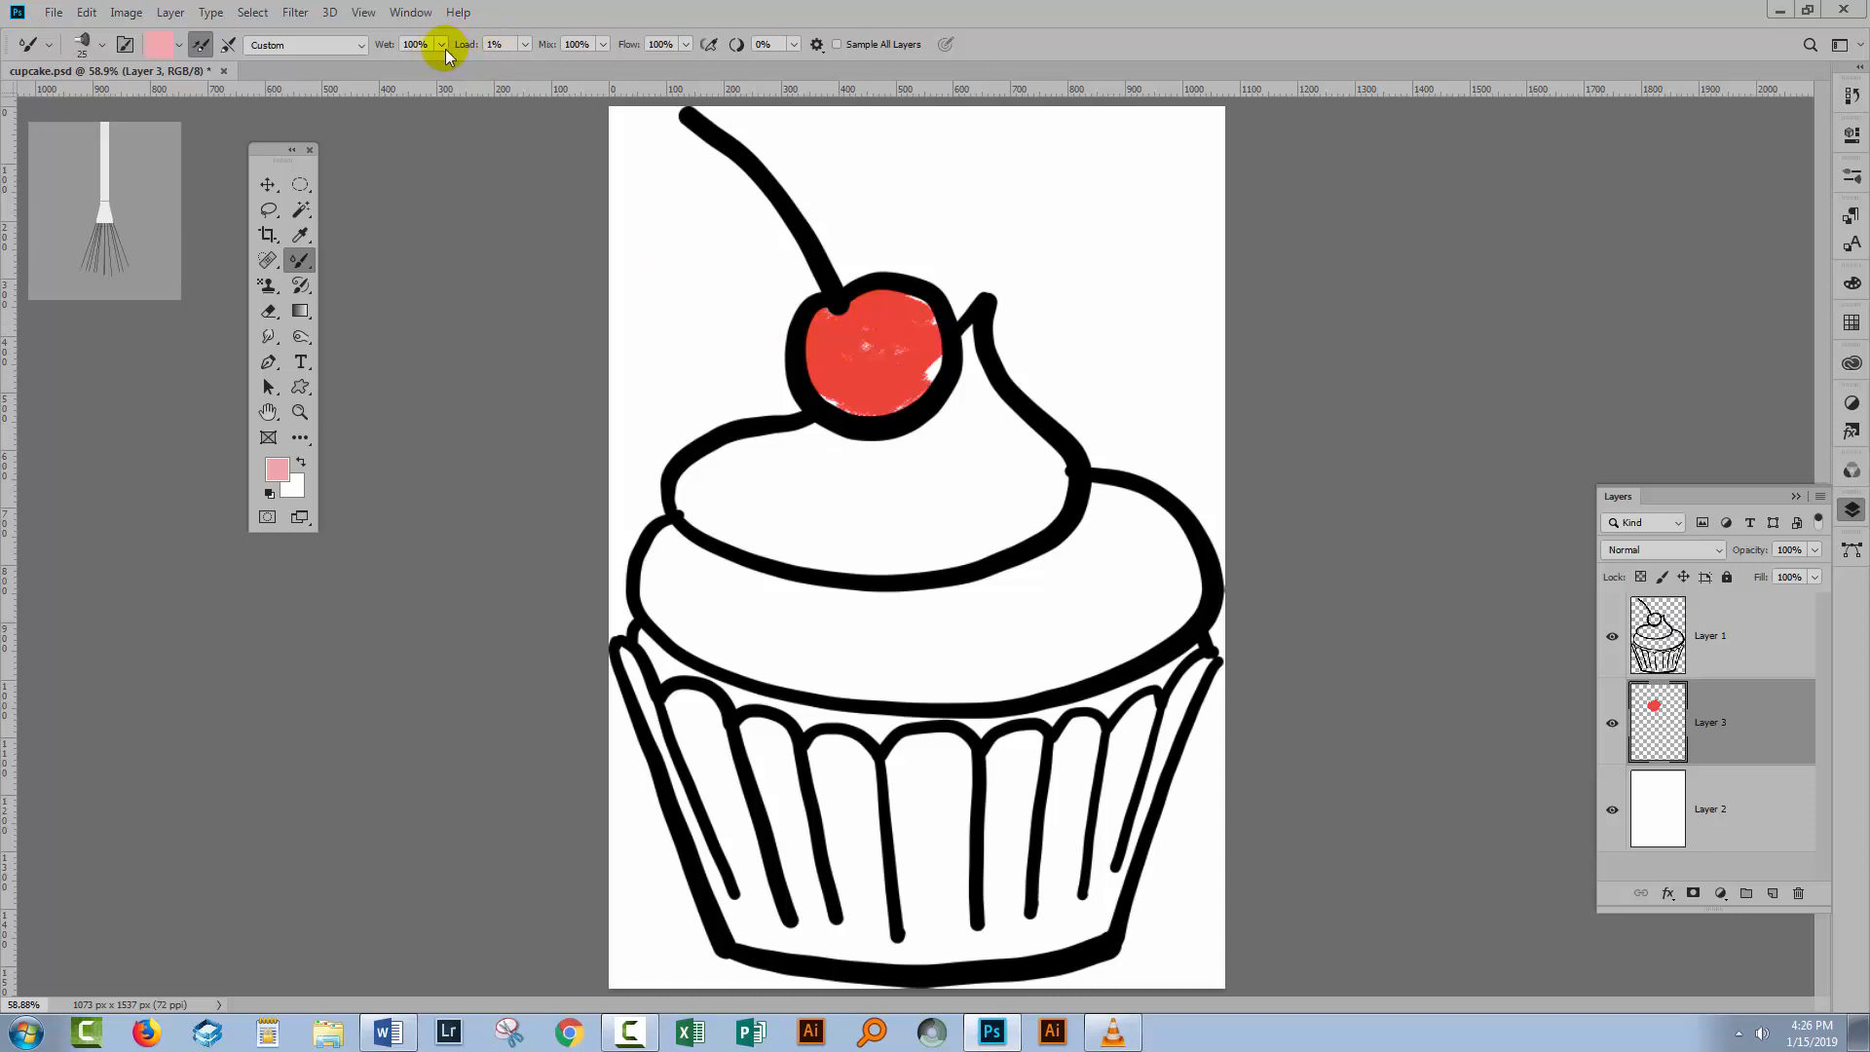
# Set Wet to 0% and Load to 54%, then paint a pink highlight on the cherry's upper right.
pyautogui.moveTo(436, 71); pyautogui.dragTo(342, 66)
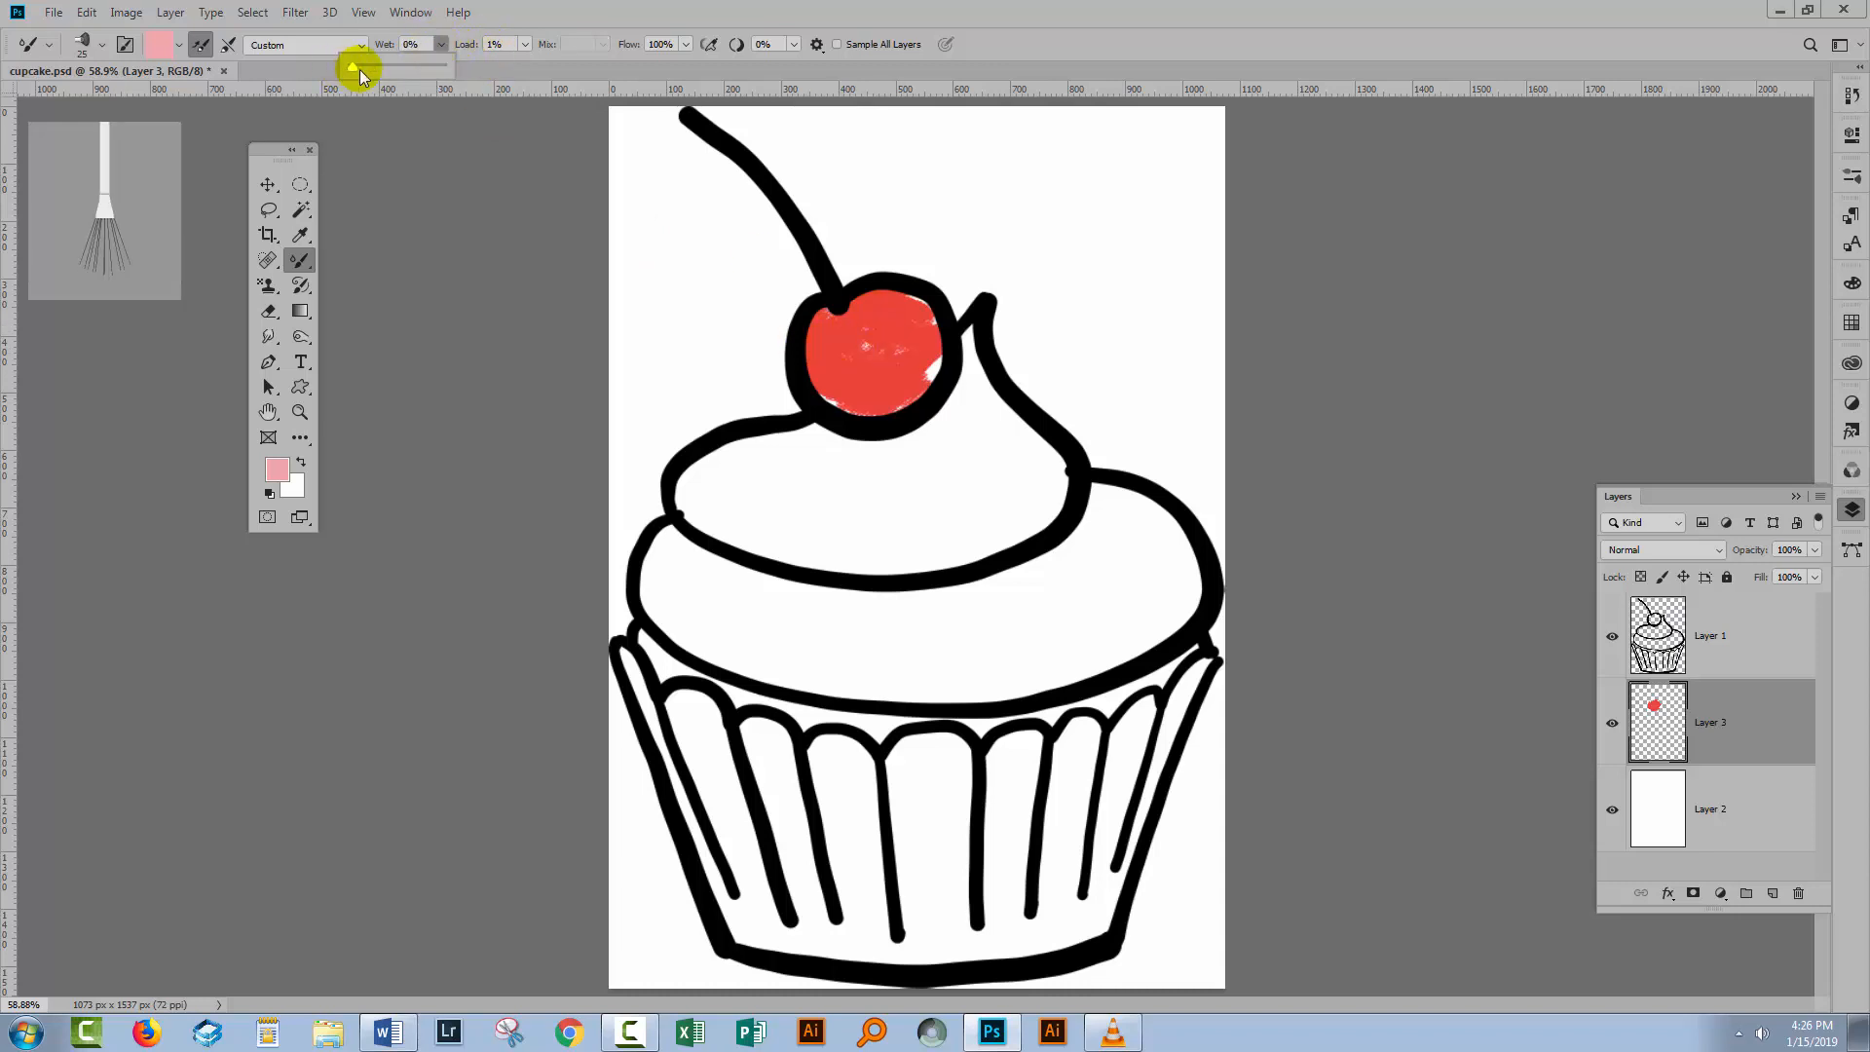
pyautogui.click(589, 17)
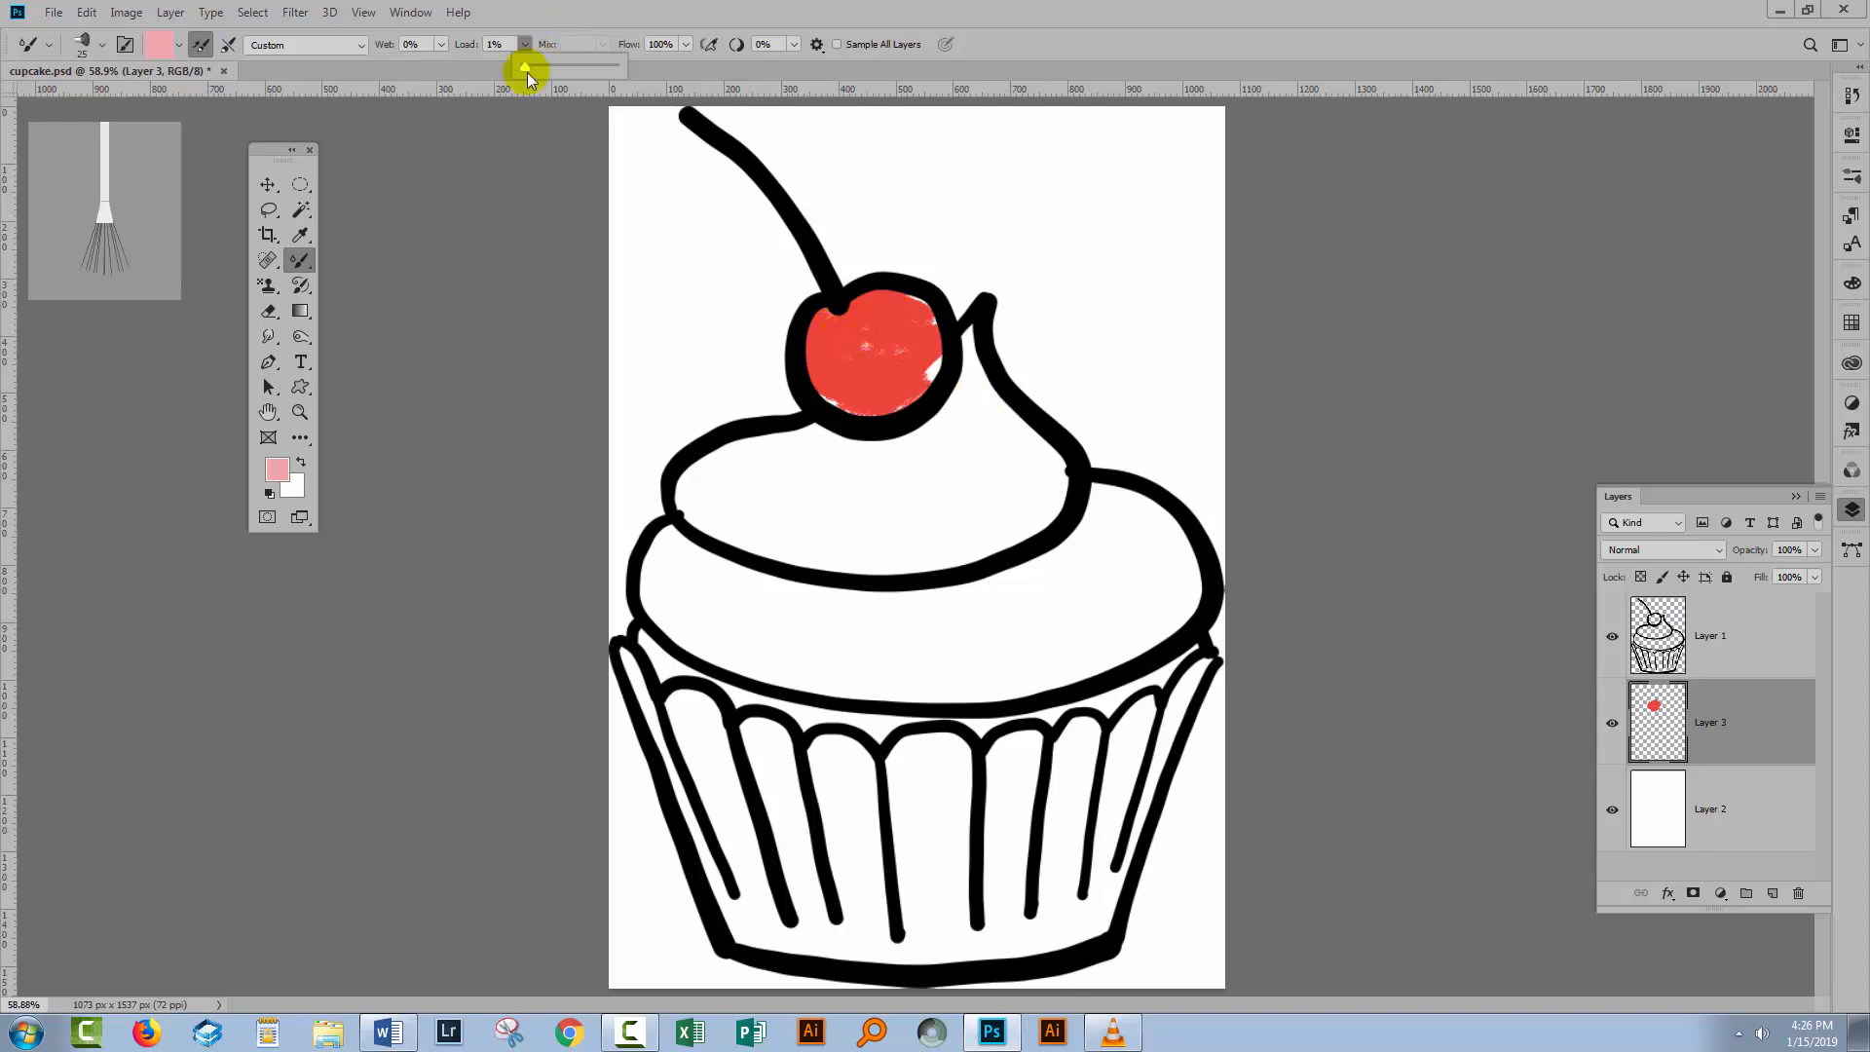
pyautogui.moveTo(527, 74); pyautogui.dragTo(577, 73)
pyautogui.moveTo(912, 311)
pyautogui.mouseDown()
pyautogui.moveTo(908, 336)
pyautogui.moveTo(845, 331)
pyautogui.mouseUp()
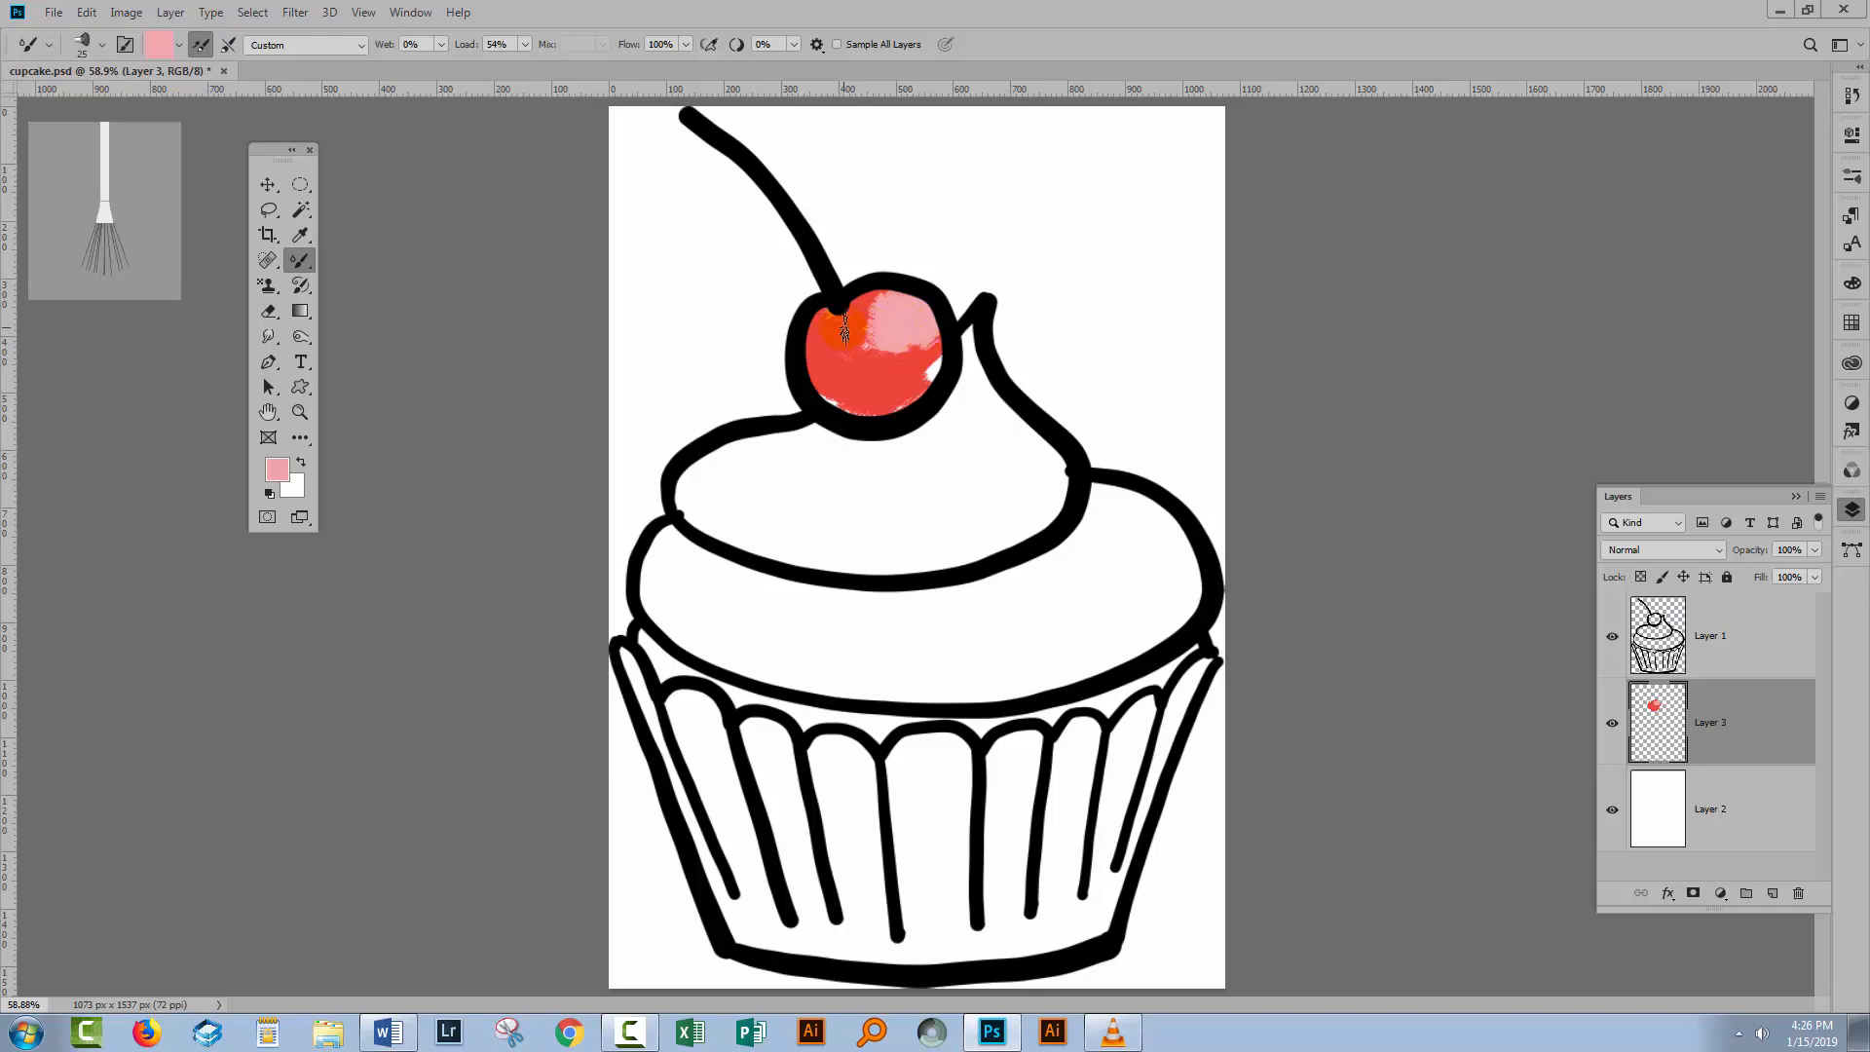
# Pick a very pale pink foreground colour, eedbde, and paint a brighter highlight near the cherry's top.
pyautogui.click(277, 469)
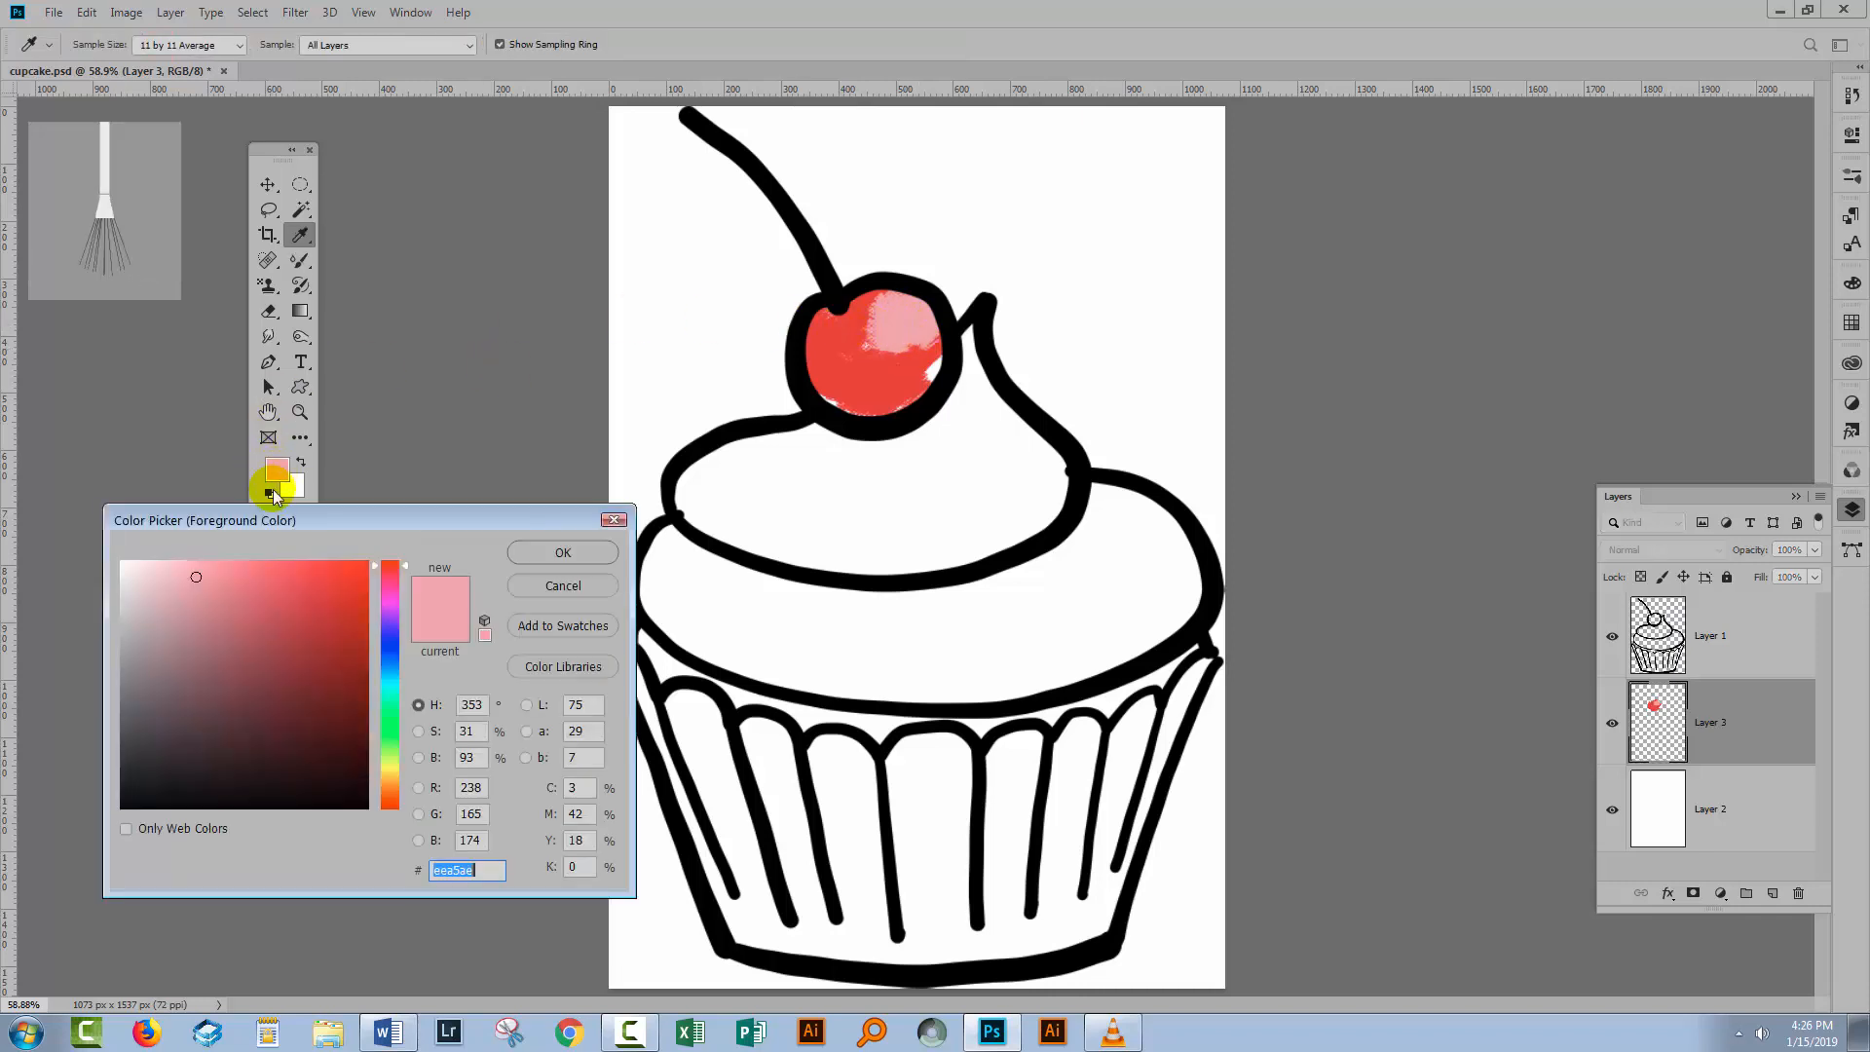
pyautogui.click(139, 577)
pyautogui.click(535, 549)
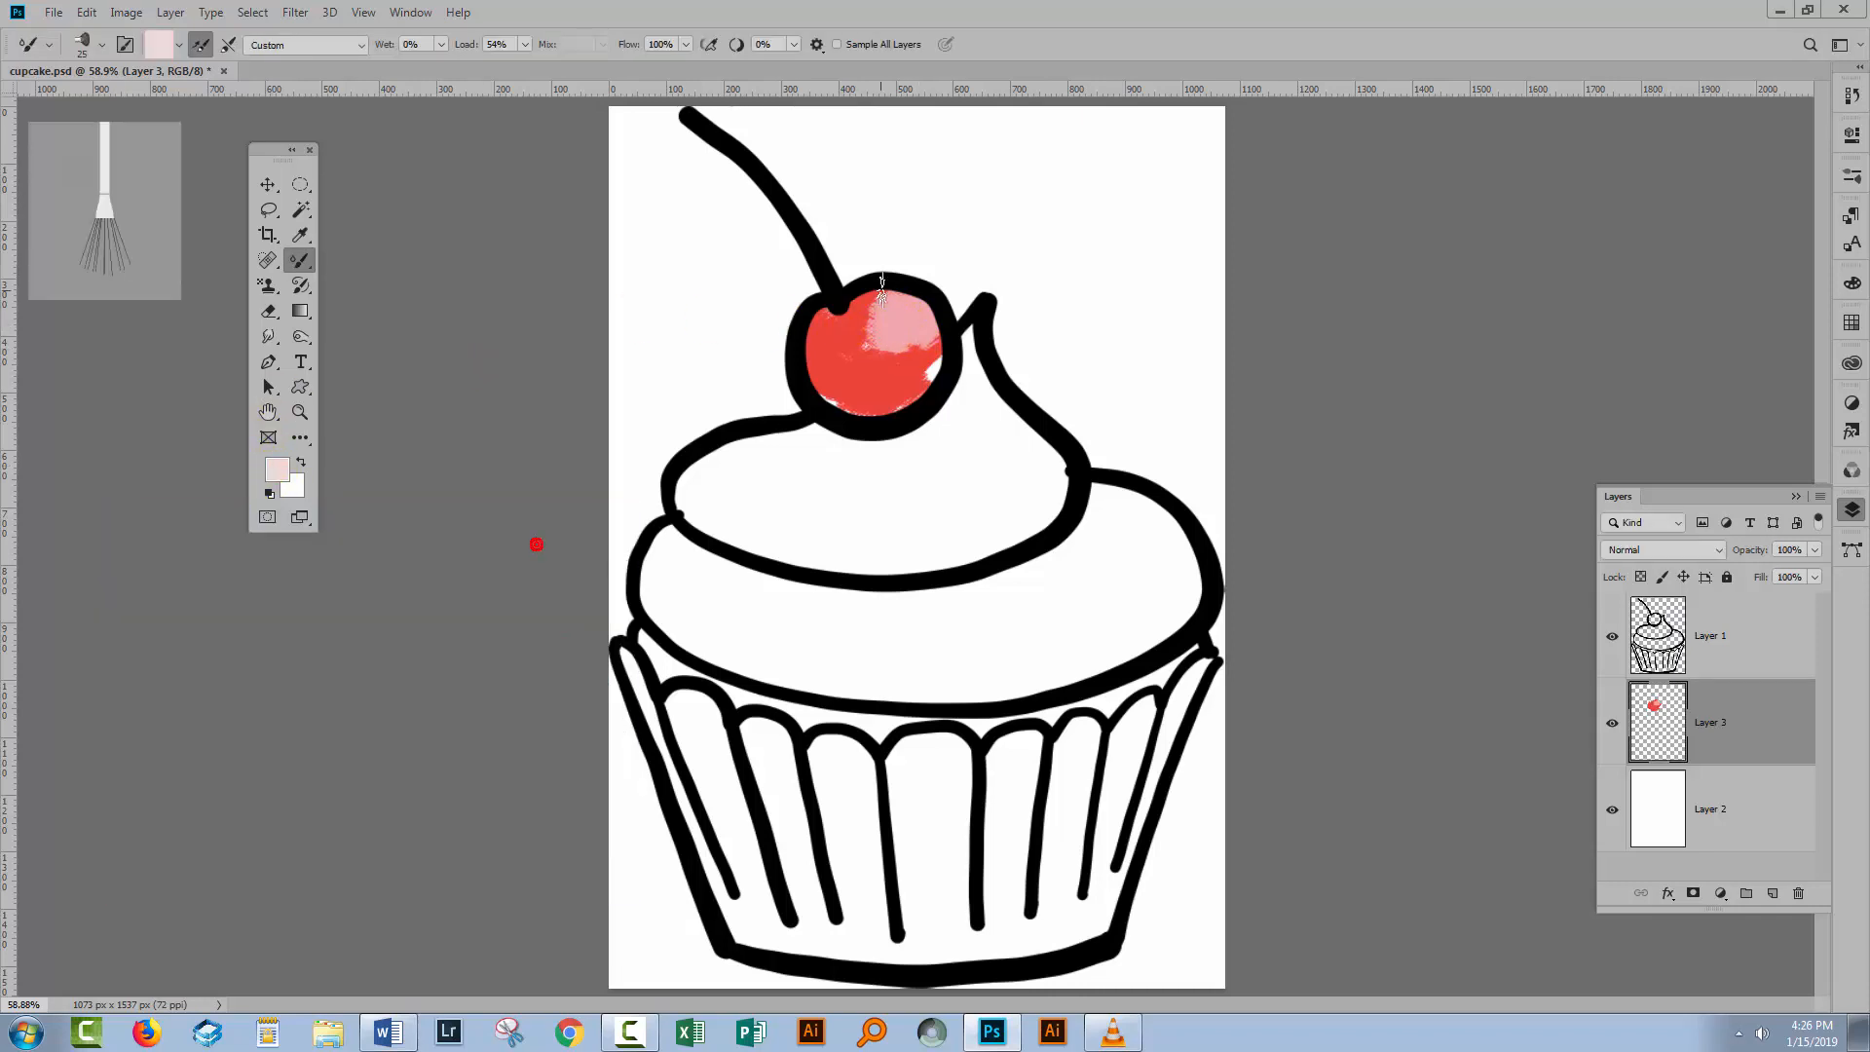
pyautogui.click(883, 307)
pyautogui.moveTo(861, 333); pyautogui.dragTo(906, 327)
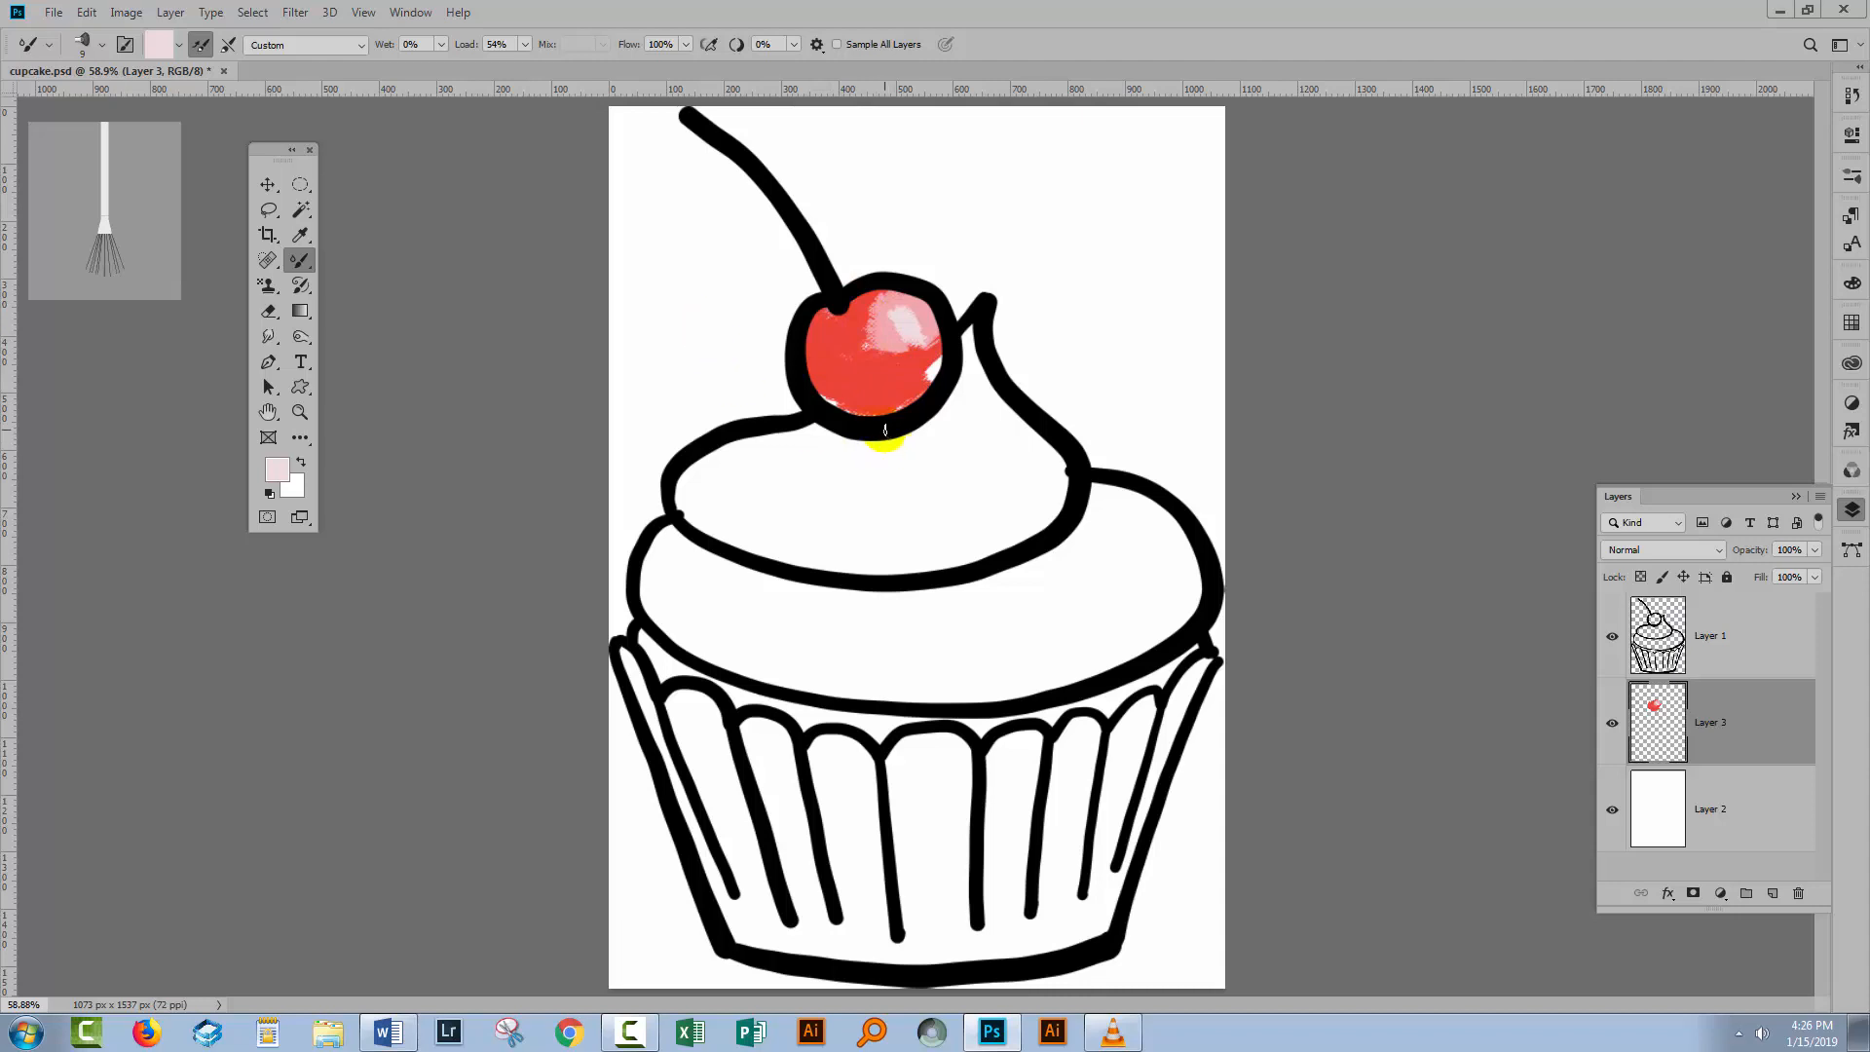
# Choose a dark red foreground colour and paint shading along the cherry's lower edge.
pyautogui.click(268, 476)
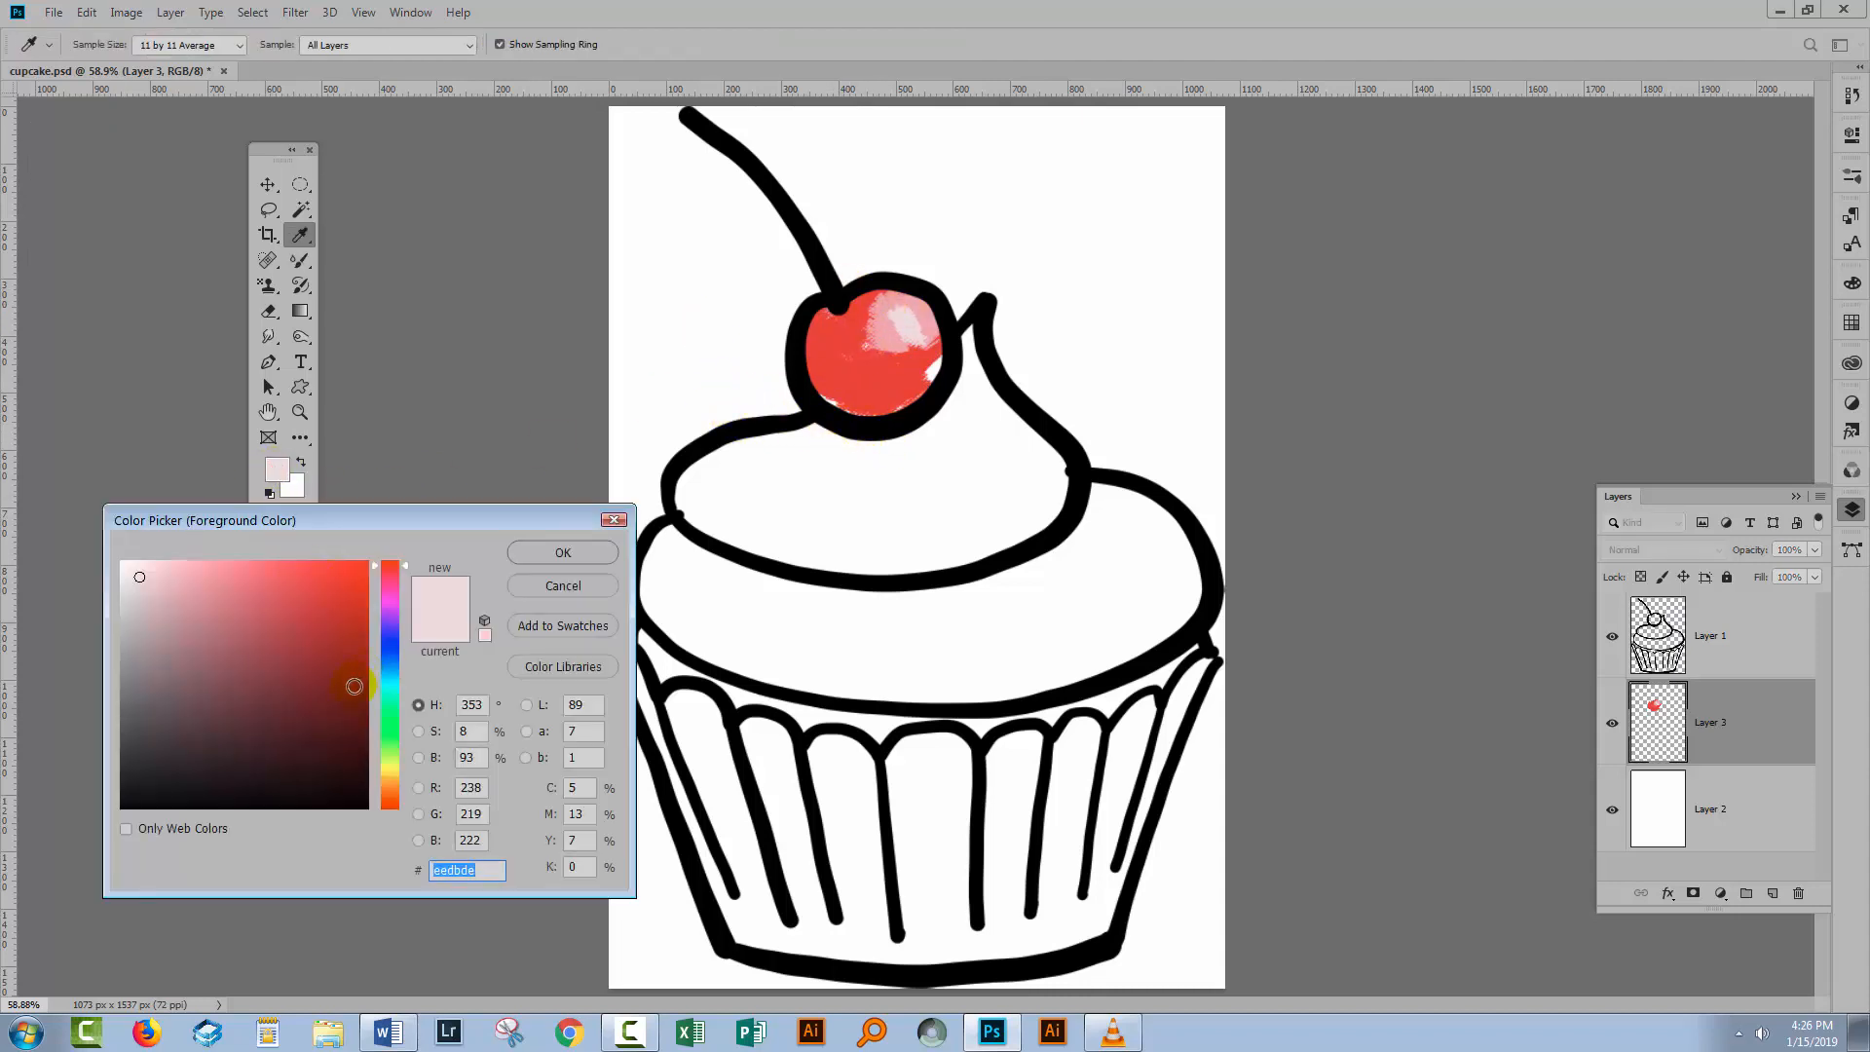
pyautogui.click(354, 686)
pyautogui.click(562, 552)
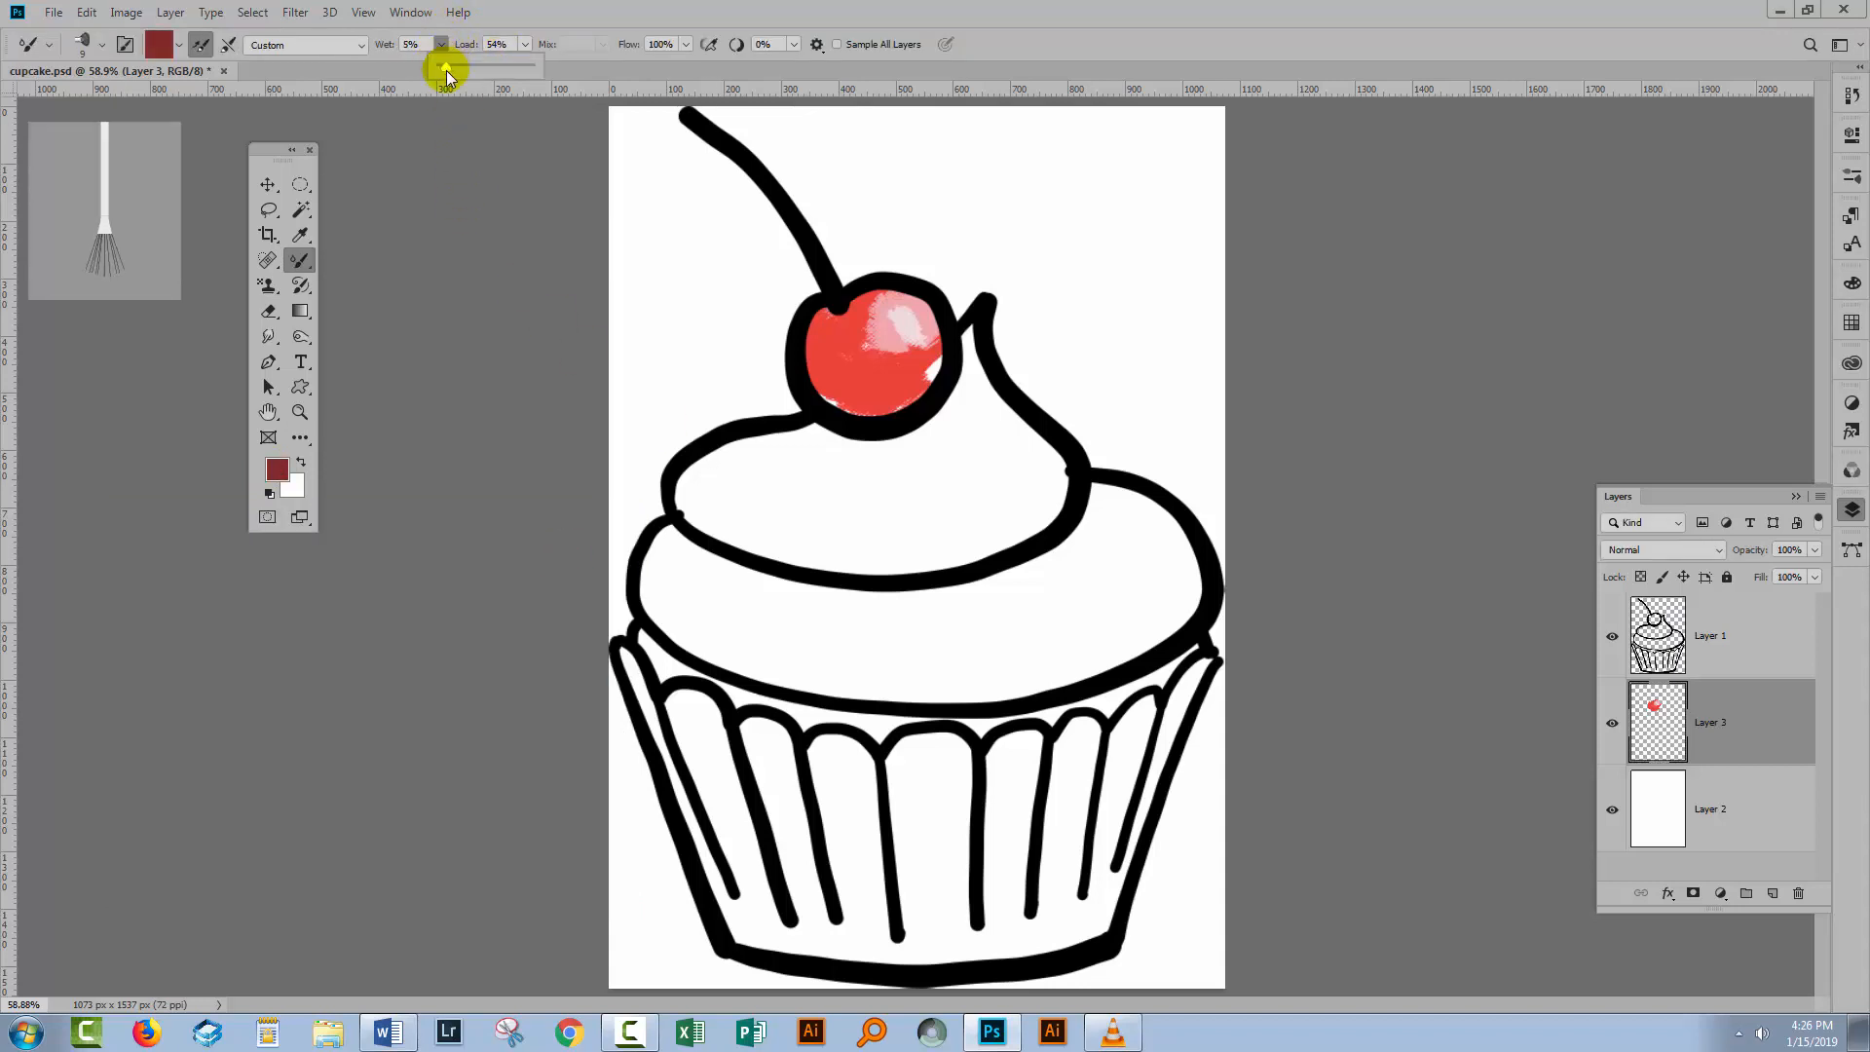
pyautogui.click(809, 354)
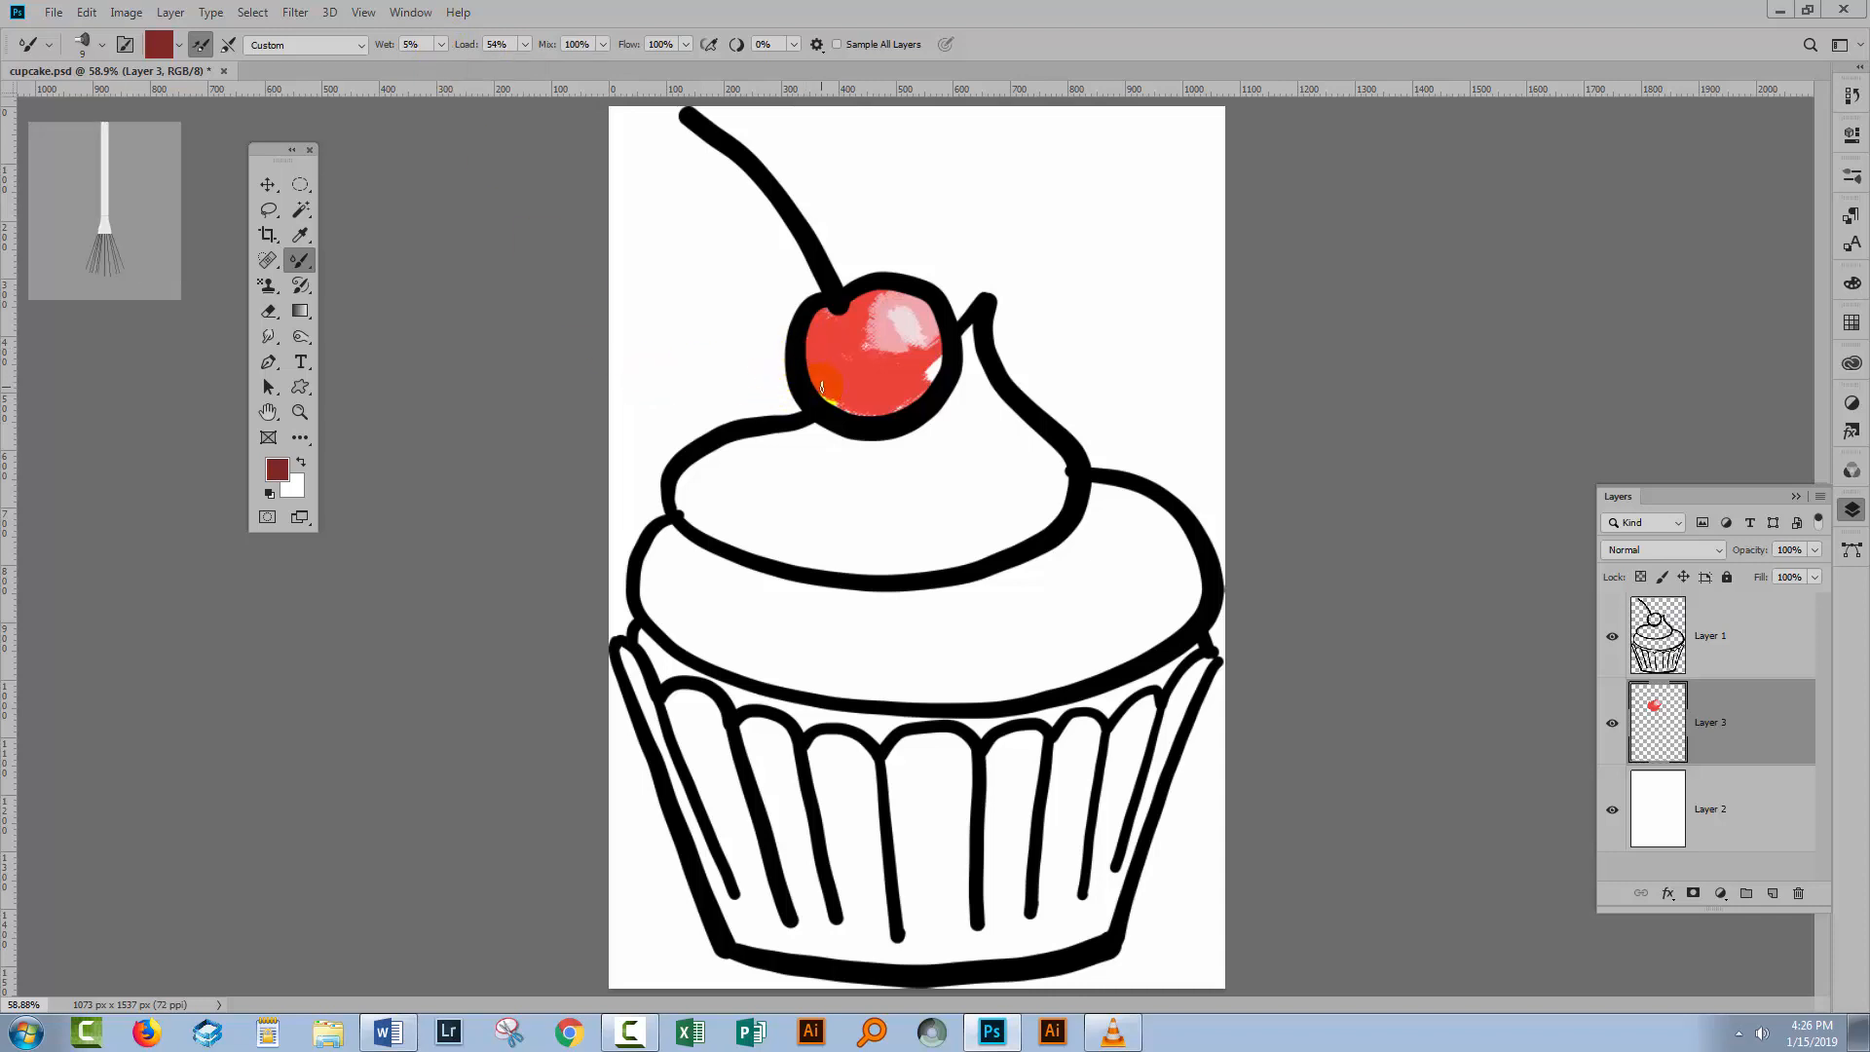
pyautogui.moveTo(821, 387)
pyautogui.mouseDown()
pyautogui.moveTo(868, 404)
pyautogui.moveTo(958, 371)
pyautogui.mouseUp()
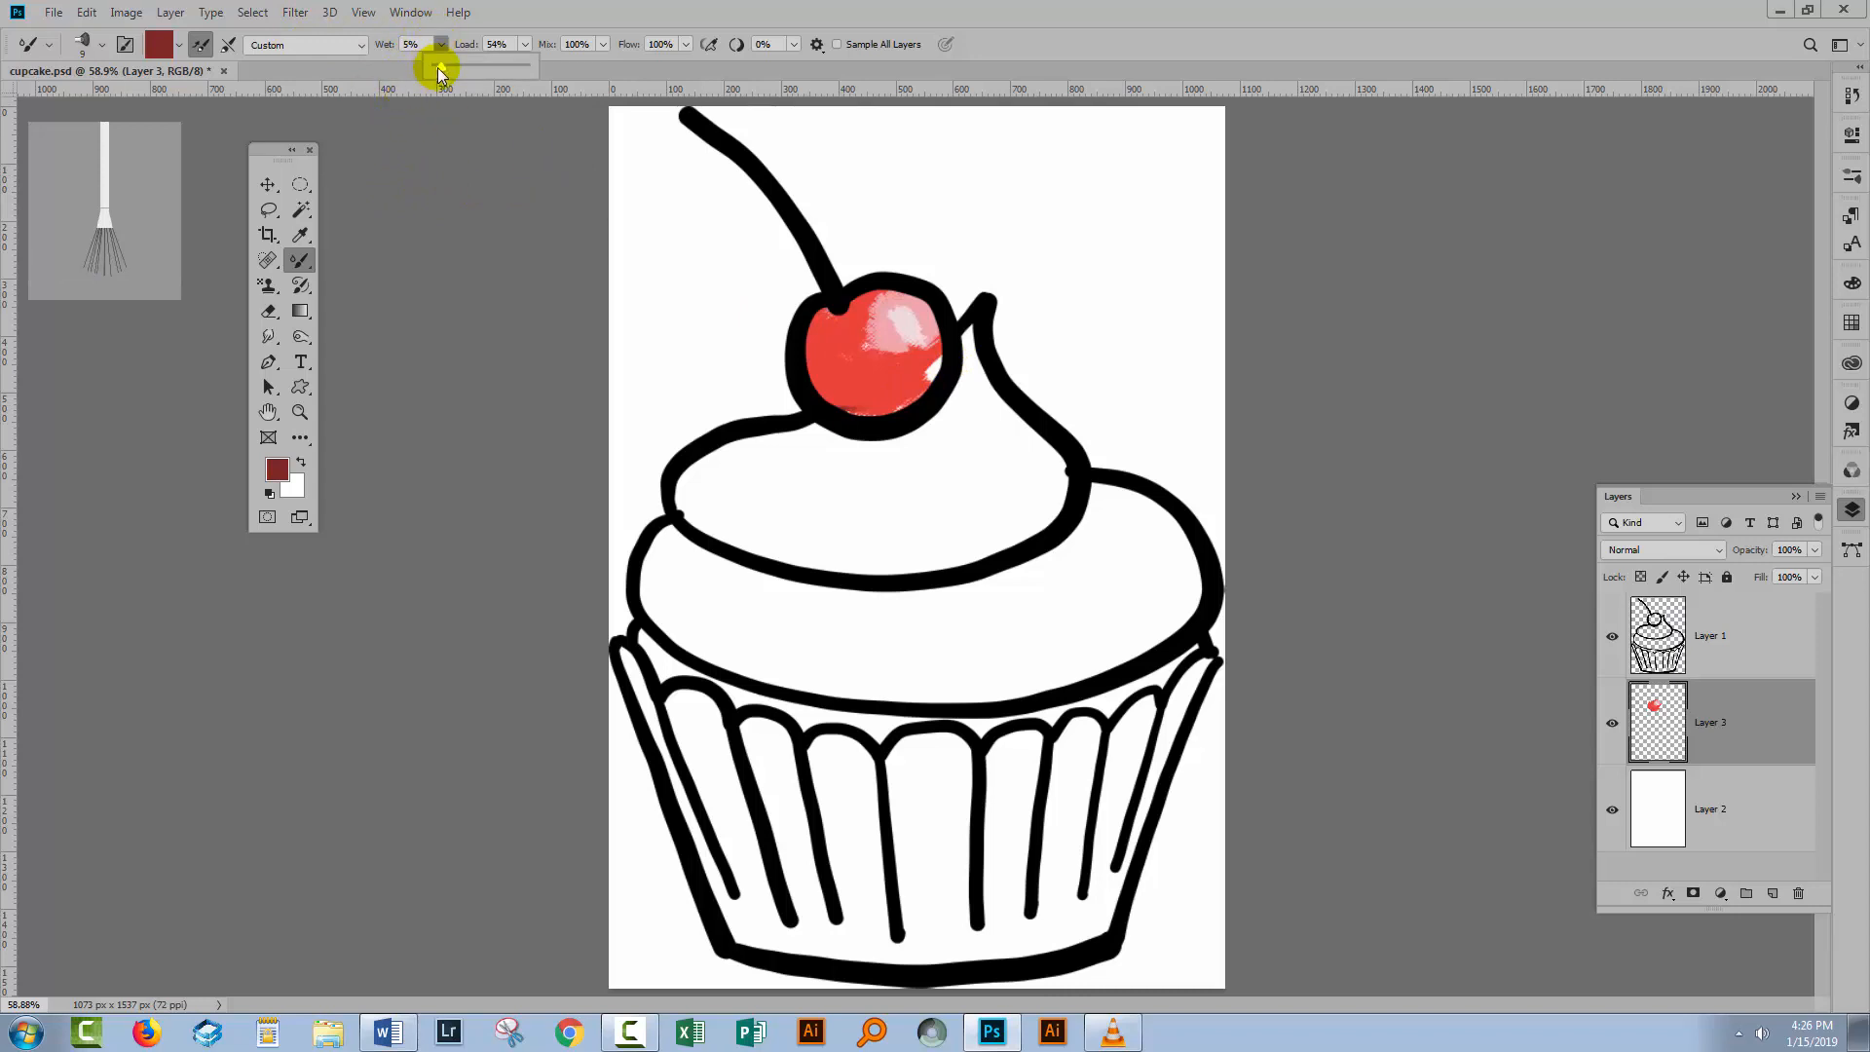
# Lower Wet to 0% and add more dark shading on the cherry's lower left.
pyautogui.moveTo(436, 68); pyautogui.dragTo(432, 67)
pyautogui.moveTo(826, 380)
pyautogui.mouseDown()
pyautogui.moveTo(909, 403)
pyautogui.moveTo(924, 381)
pyautogui.moveTo(860, 406)
pyautogui.moveTo(810, 375)
pyautogui.moveTo(804, 338)
pyautogui.mouseUp()
# Zoom in on the cherry, return to the Mixer Brush, and set Wet to 100% and Load to 1%.
pyautogui.press('z')
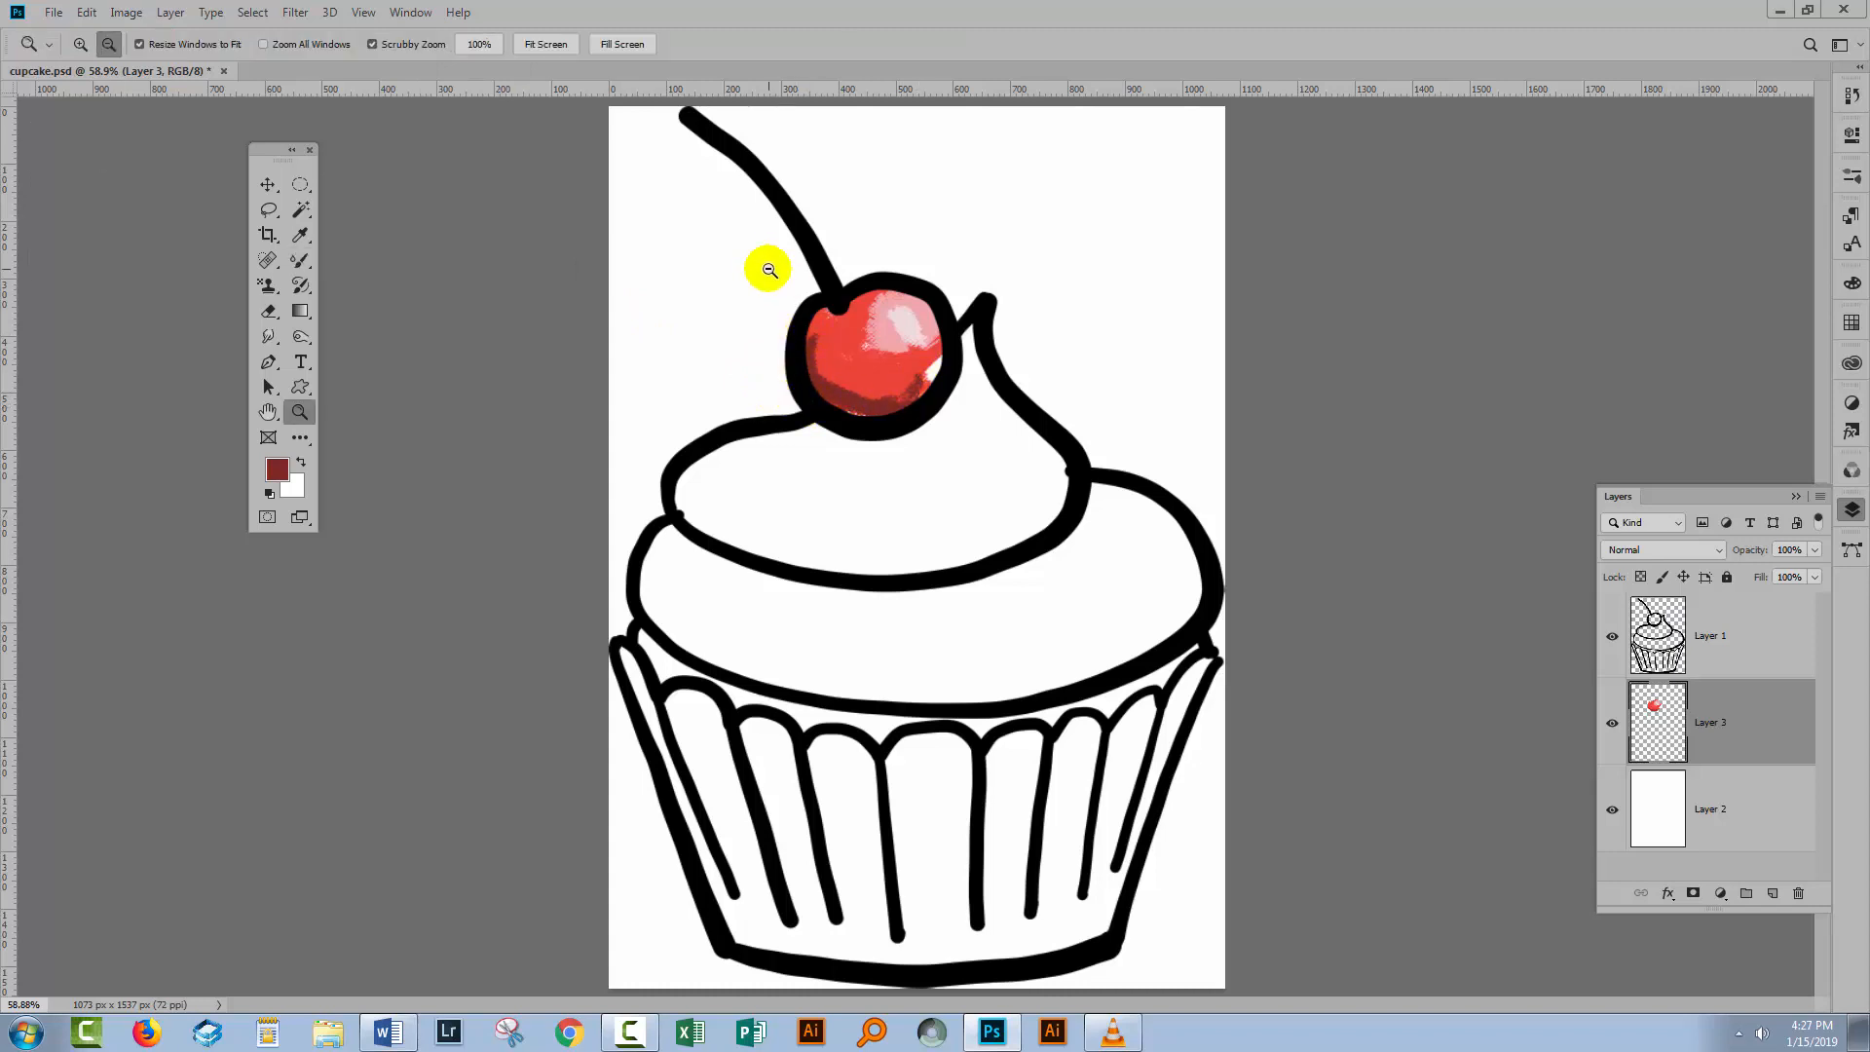
pyautogui.moveTo(763, 263); pyautogui.dragTo(837, 382)
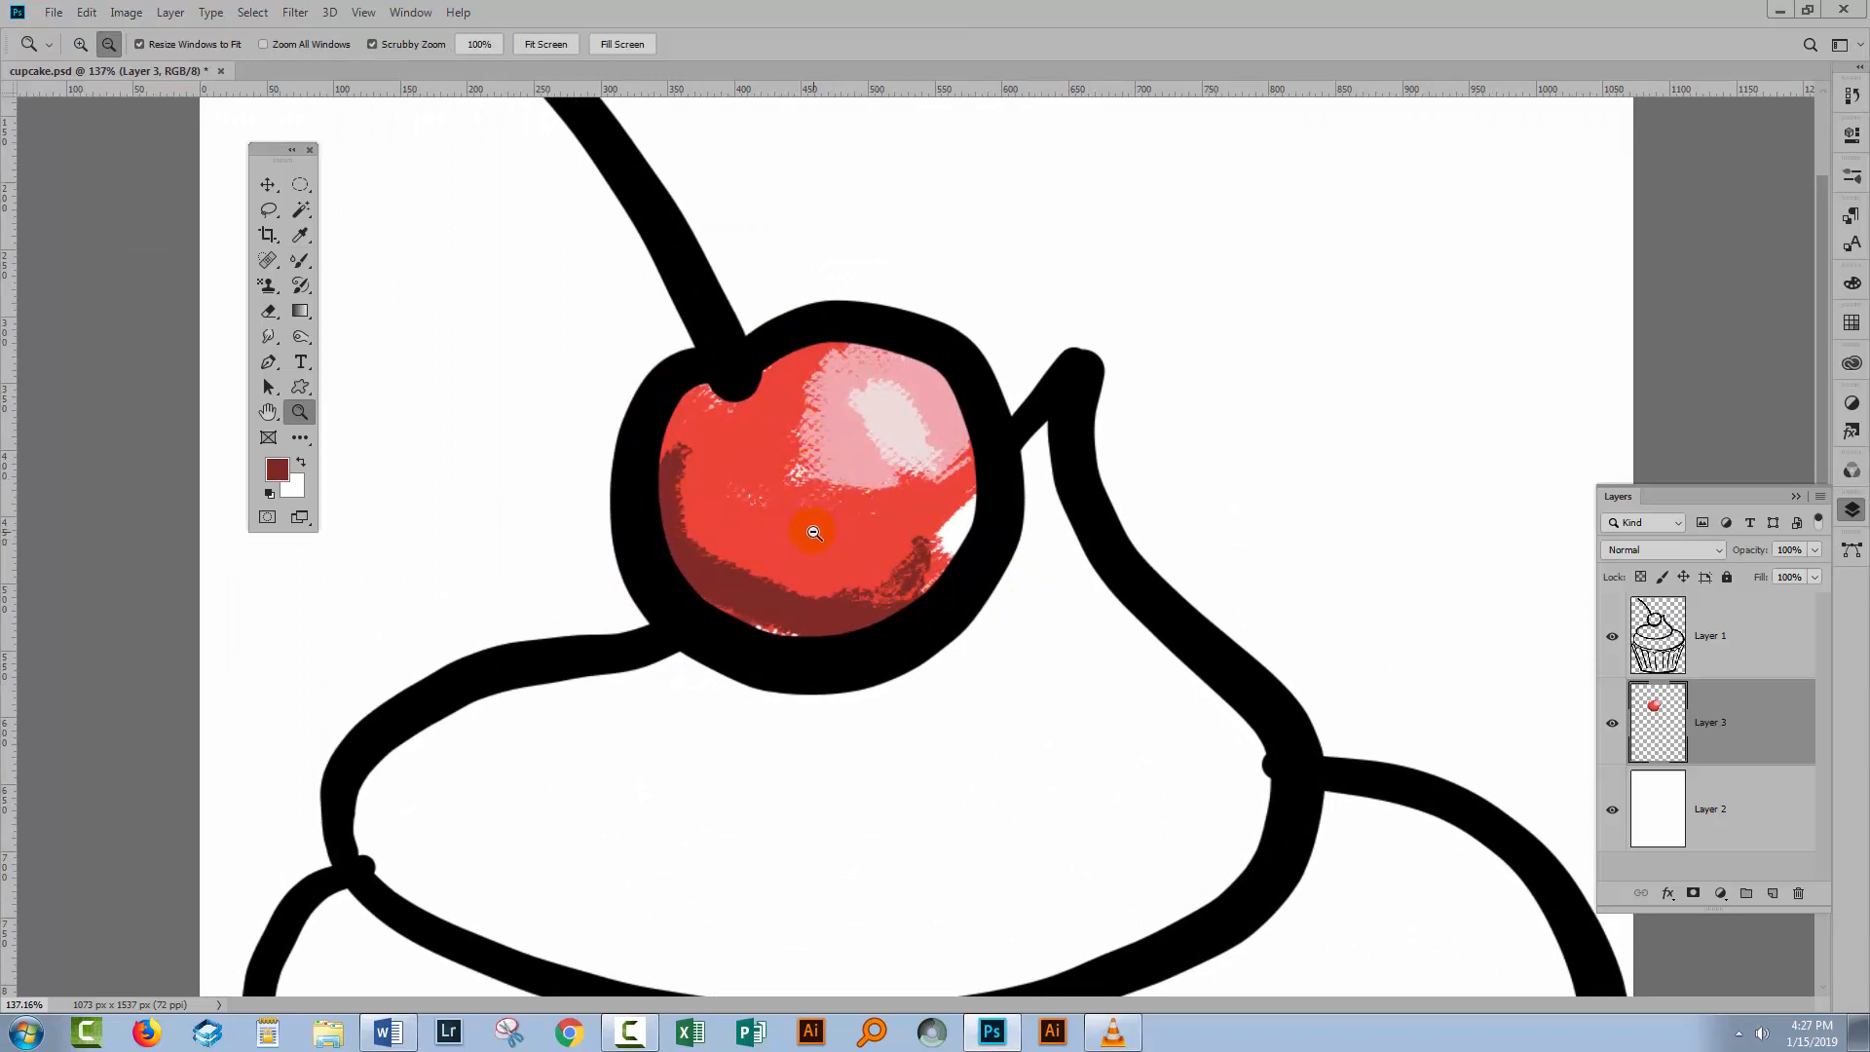
pyautogui.click(298, 260)
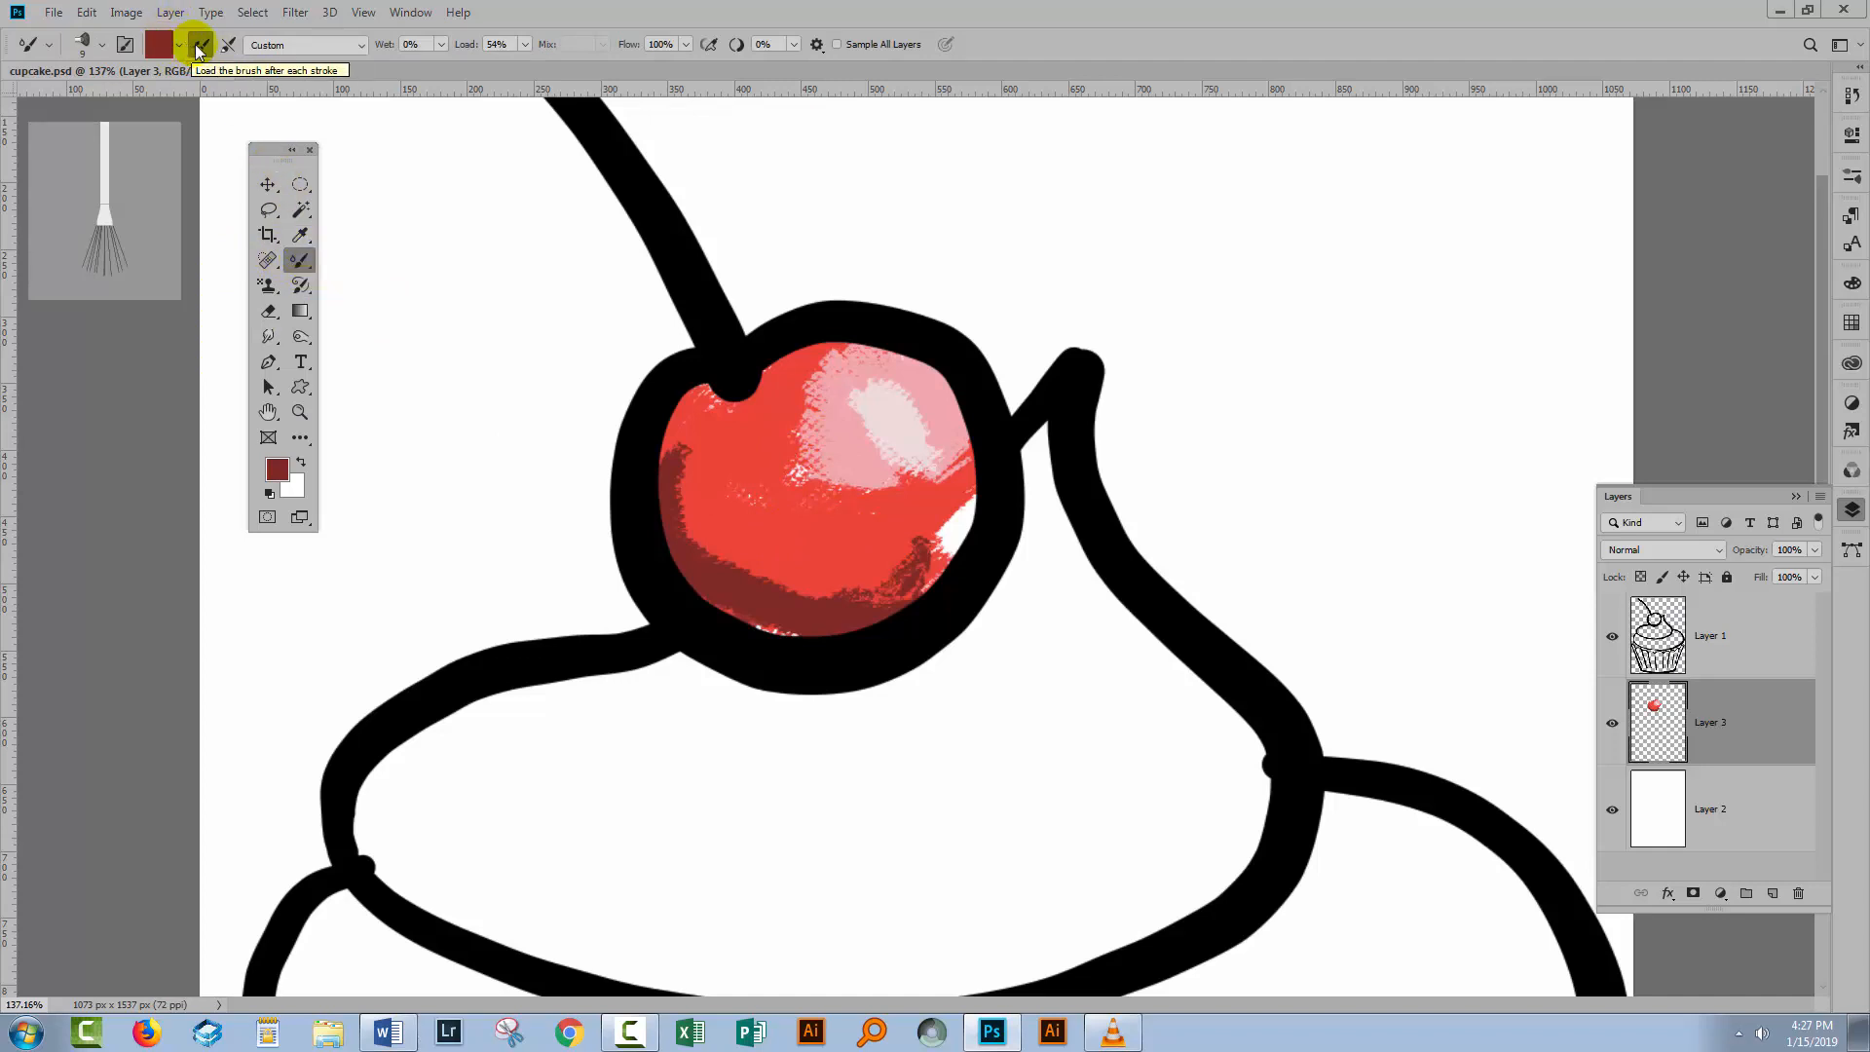
pyautogui.click(441, 44)
pyautogui.moveTo(439, 77)
pyautogui.mouseDown()
pyautogui.moveTo(524, 50)
pyautogui.moveTo(433, 86)
pyautogui.mouseUp()
pyautogui.click(525, 45)
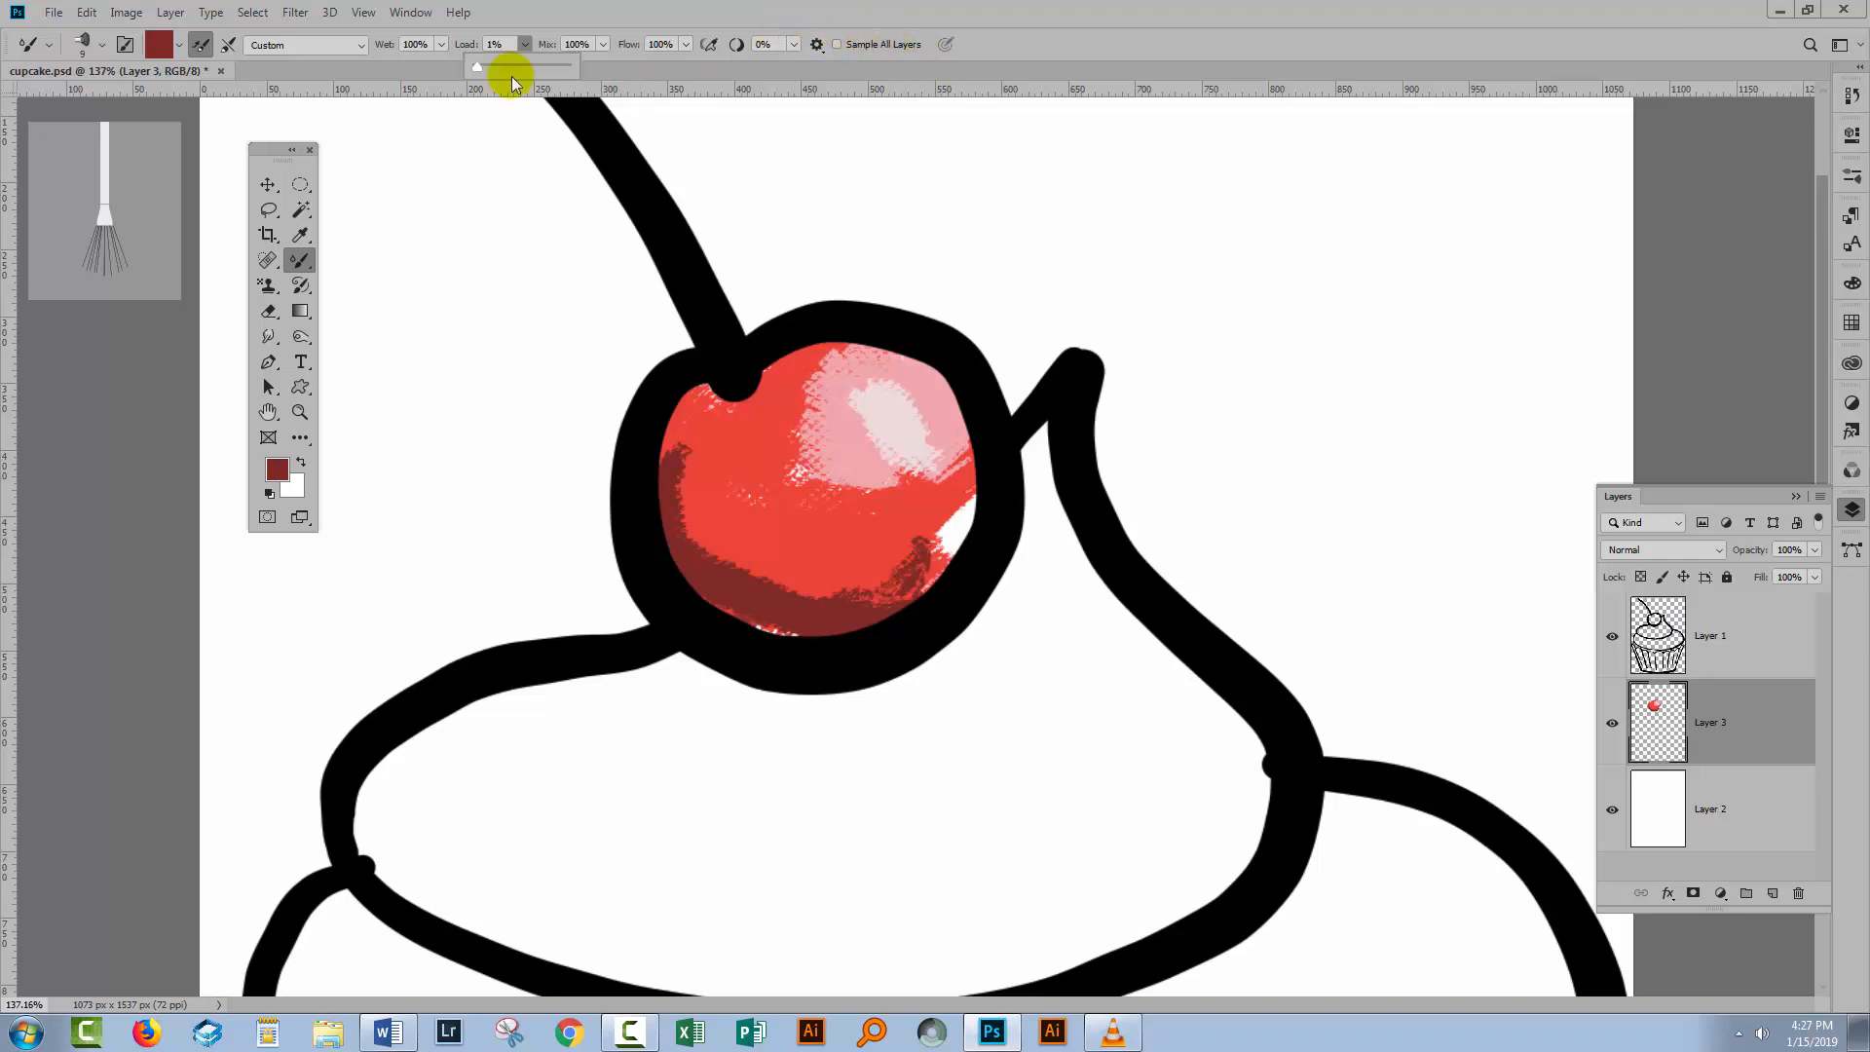
# Clean the brush, turn off loading after each stroke, and blend the cherry's colours with a downward stroke.
pyautogui.click(181, 46)
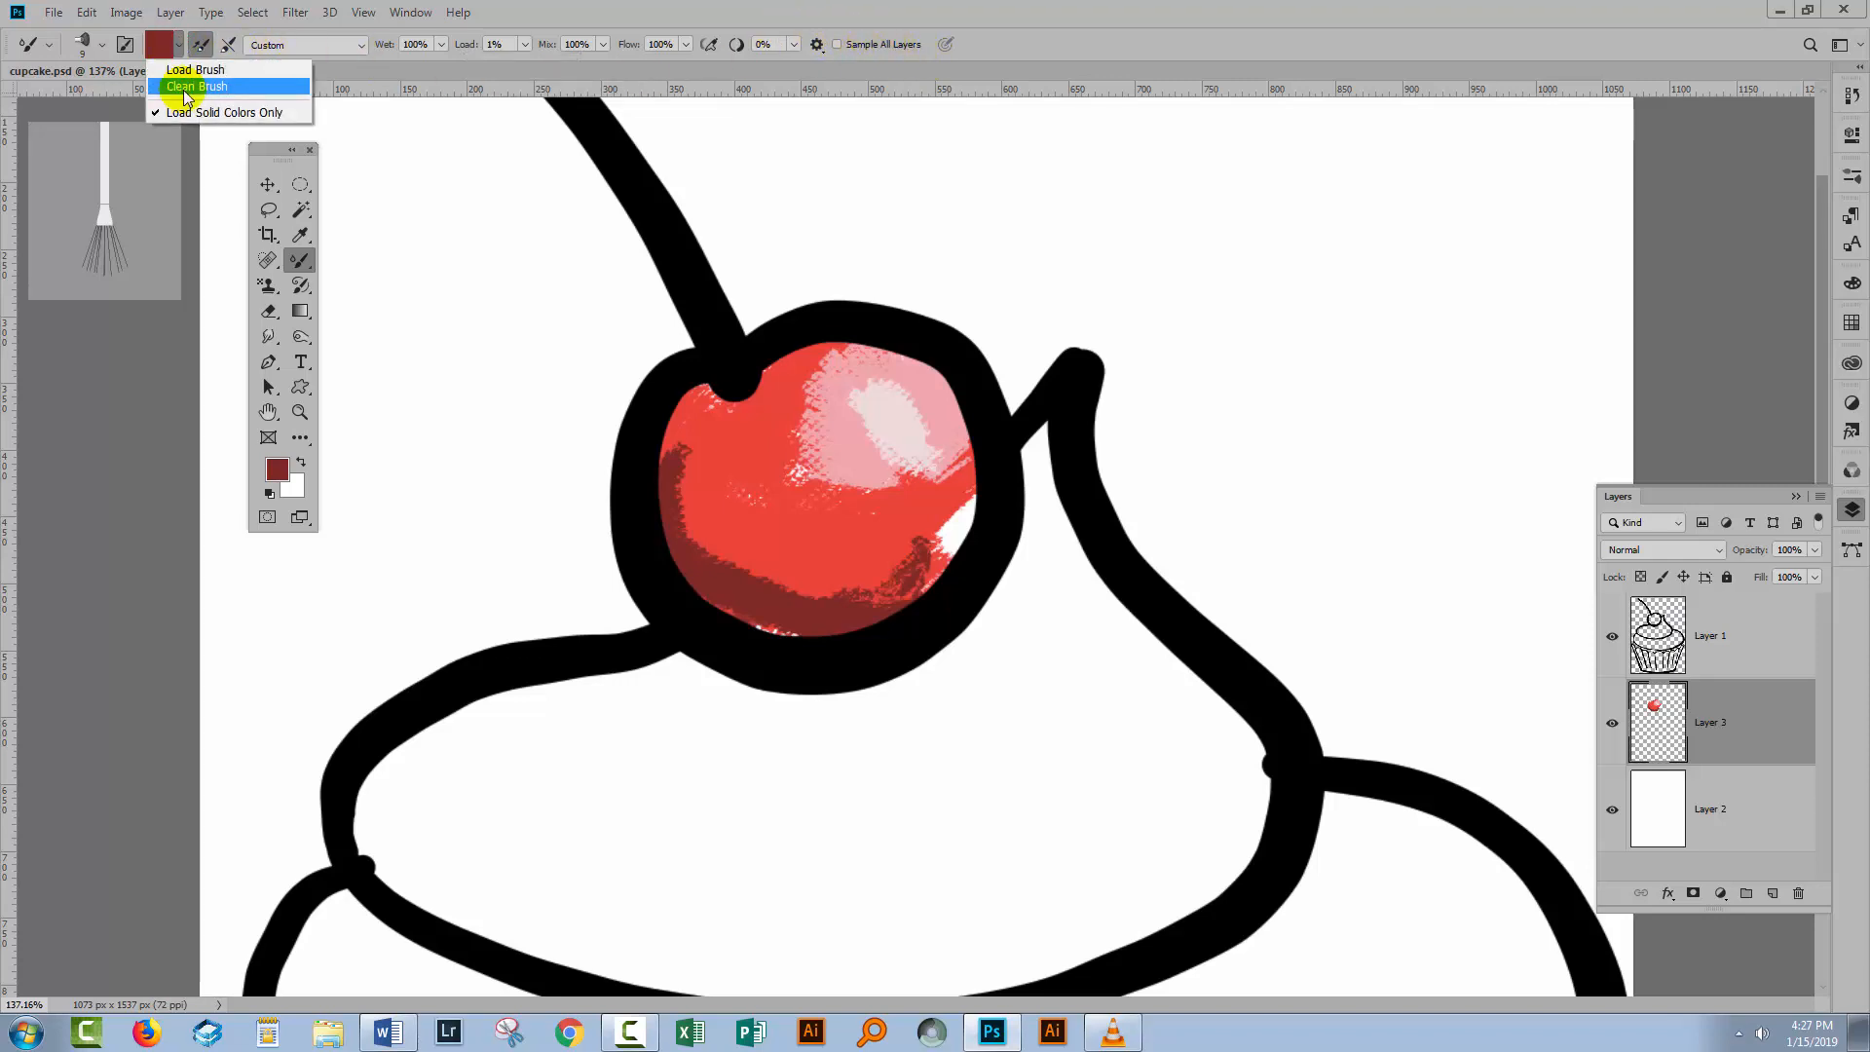
pyautogui.click(180, 76)
pyautogui.click(200, 45)
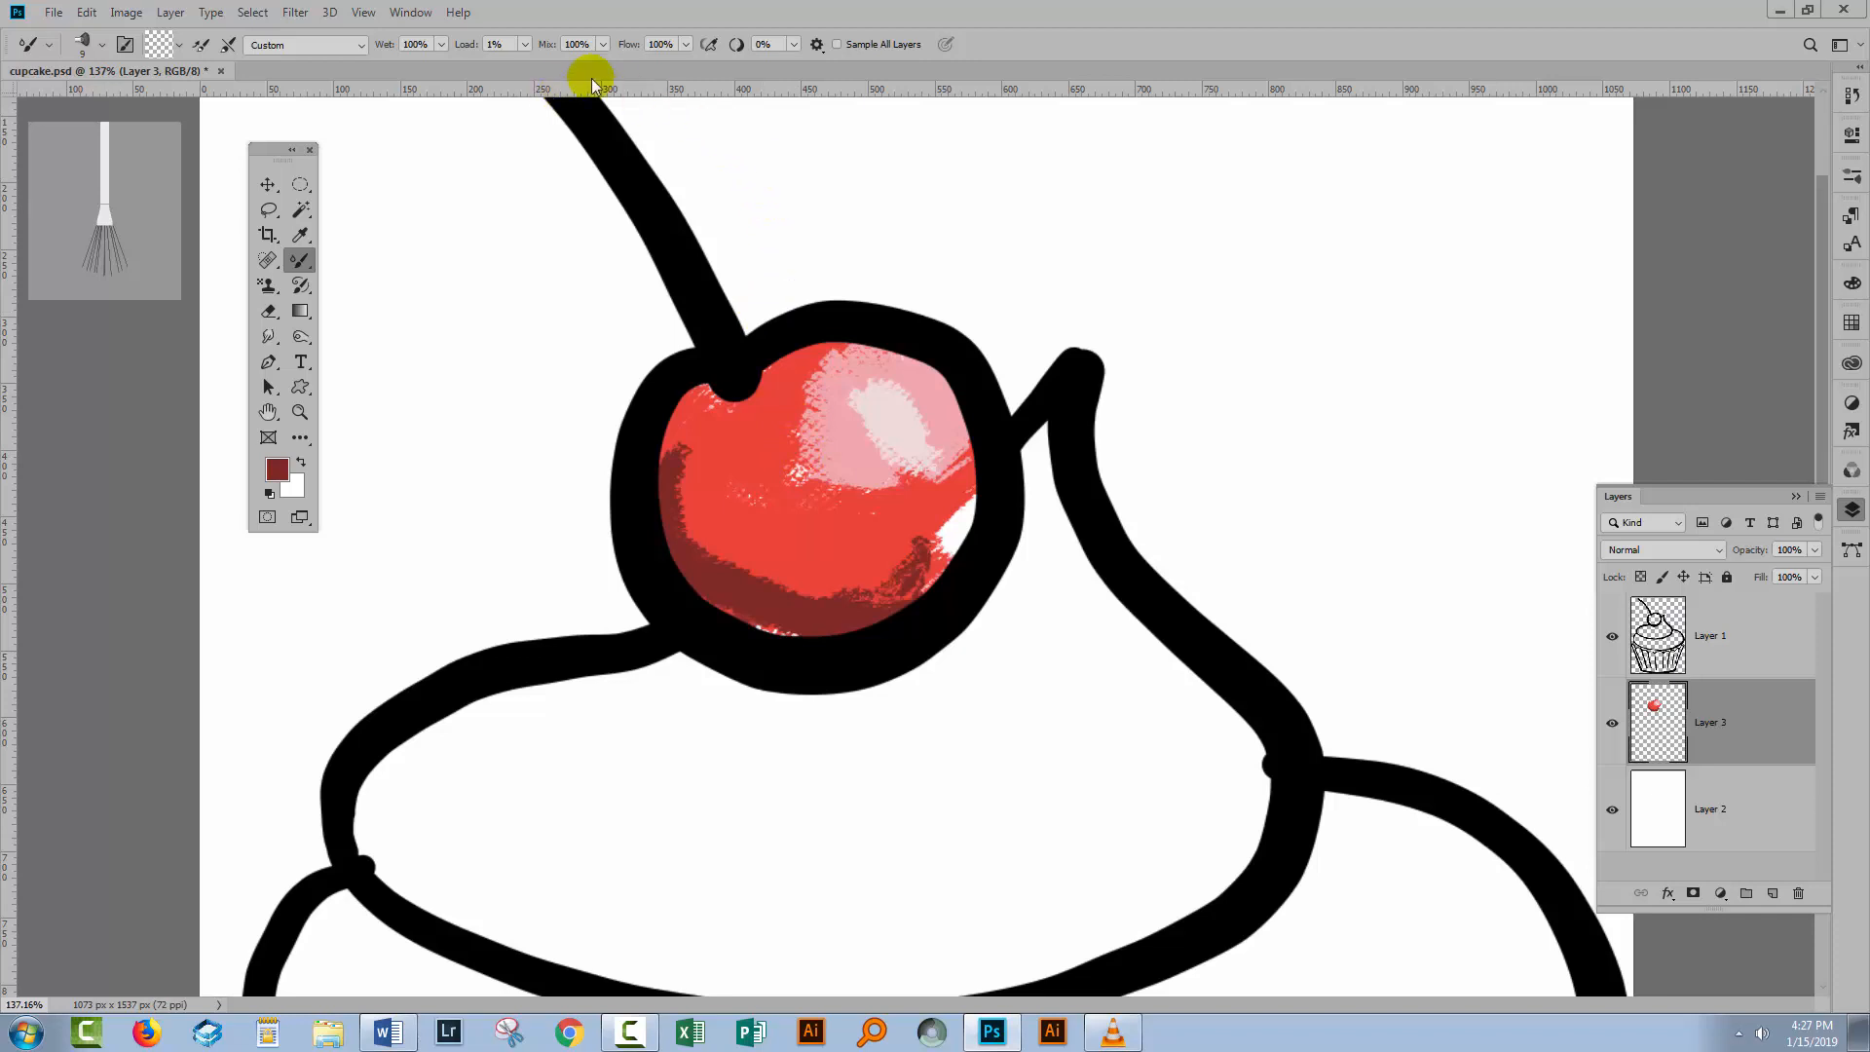
pyautogui.moveTo(879, 468)
pyautogui.mouseDown()
pyautogui.moveTo(791, 445)
pyautogui.moveTo(829, 403)
pyautogui.moveTo(802, 372)
pyautogui.moveTo(870, 371)
pyautogui.moveTo(882, 415)
pyautogui.moveTo(858, 449)
pyautogui.moveTo(919, 452)
pyautogui.moveTo(879, 478)
pyautogui.moveTo(909, 496)
pyautogui.moveTo(954, 462)
pyautogui.moveTo(941, 427)
pyautogui.moveTo(898, 489)
pyautogui.moveTo(981, 530)
pyautogui.moveTo(903, 554)
pyautogui.moveTo(887, 591)
pyautogui.moveTo(782, 623)
pyautogui.moveTo(762, 603)
pyautogui.moveTo(784, 592)
pyautogui.moveTo(685, 563)
pyautogui.moveTo(714, 556)
pyautogui.moveTo(719, 526)
pyautogui.moveTo(691, 494)
pyautogui.moveTo(701, 467)
pyautogui.moveTo(669, 467)
pyautogui.moveTo(679, 430)
pyautogui.moveTo(707, 580)
pyautogui.moveTo(773, 605)
pyautogui.moveTo(741, 597)
pyautogui.moveTo(771, 569)
pyautogui.moveTo(789, 606)
pyautogui.moveTo(870, 592)
pyautogui.mouseUp()
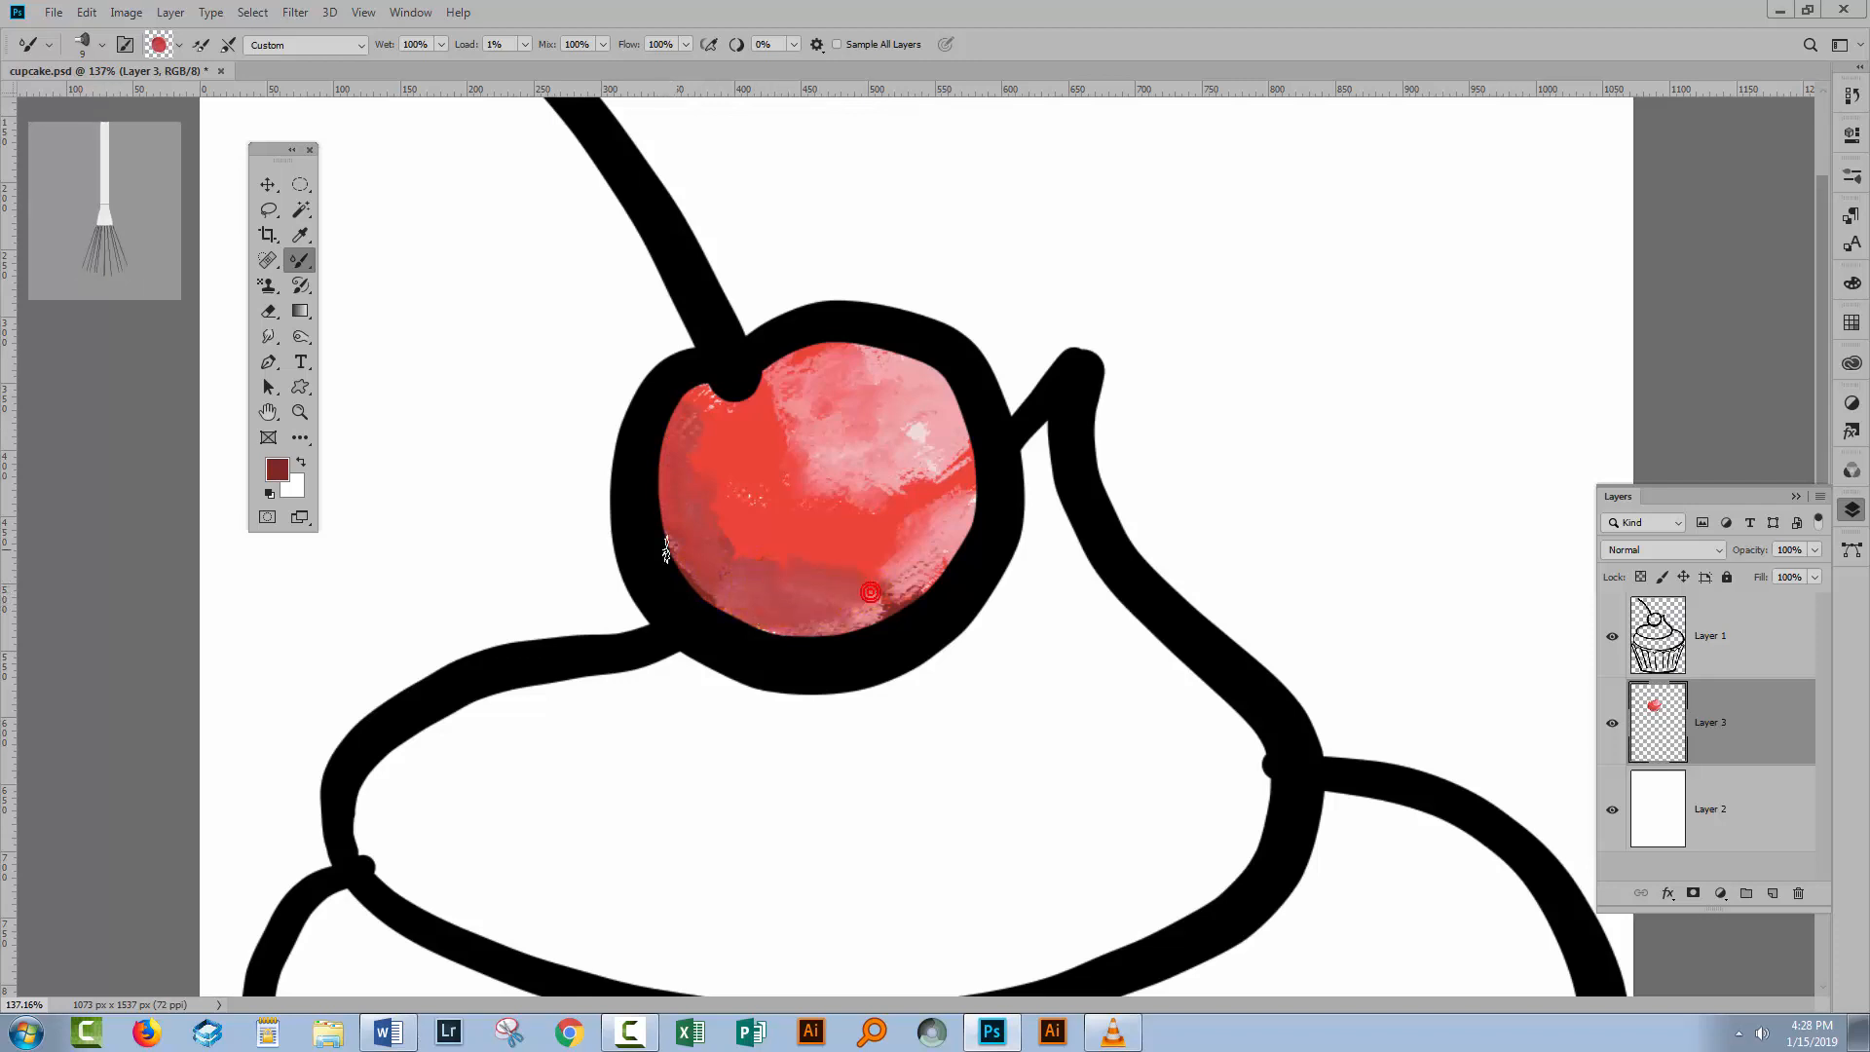
# Set Flow to 26% and blend across the cherry's lower half with a diagonal stroke.
pyautogui.click(685, 43)
pyautogui.click(613, 66)
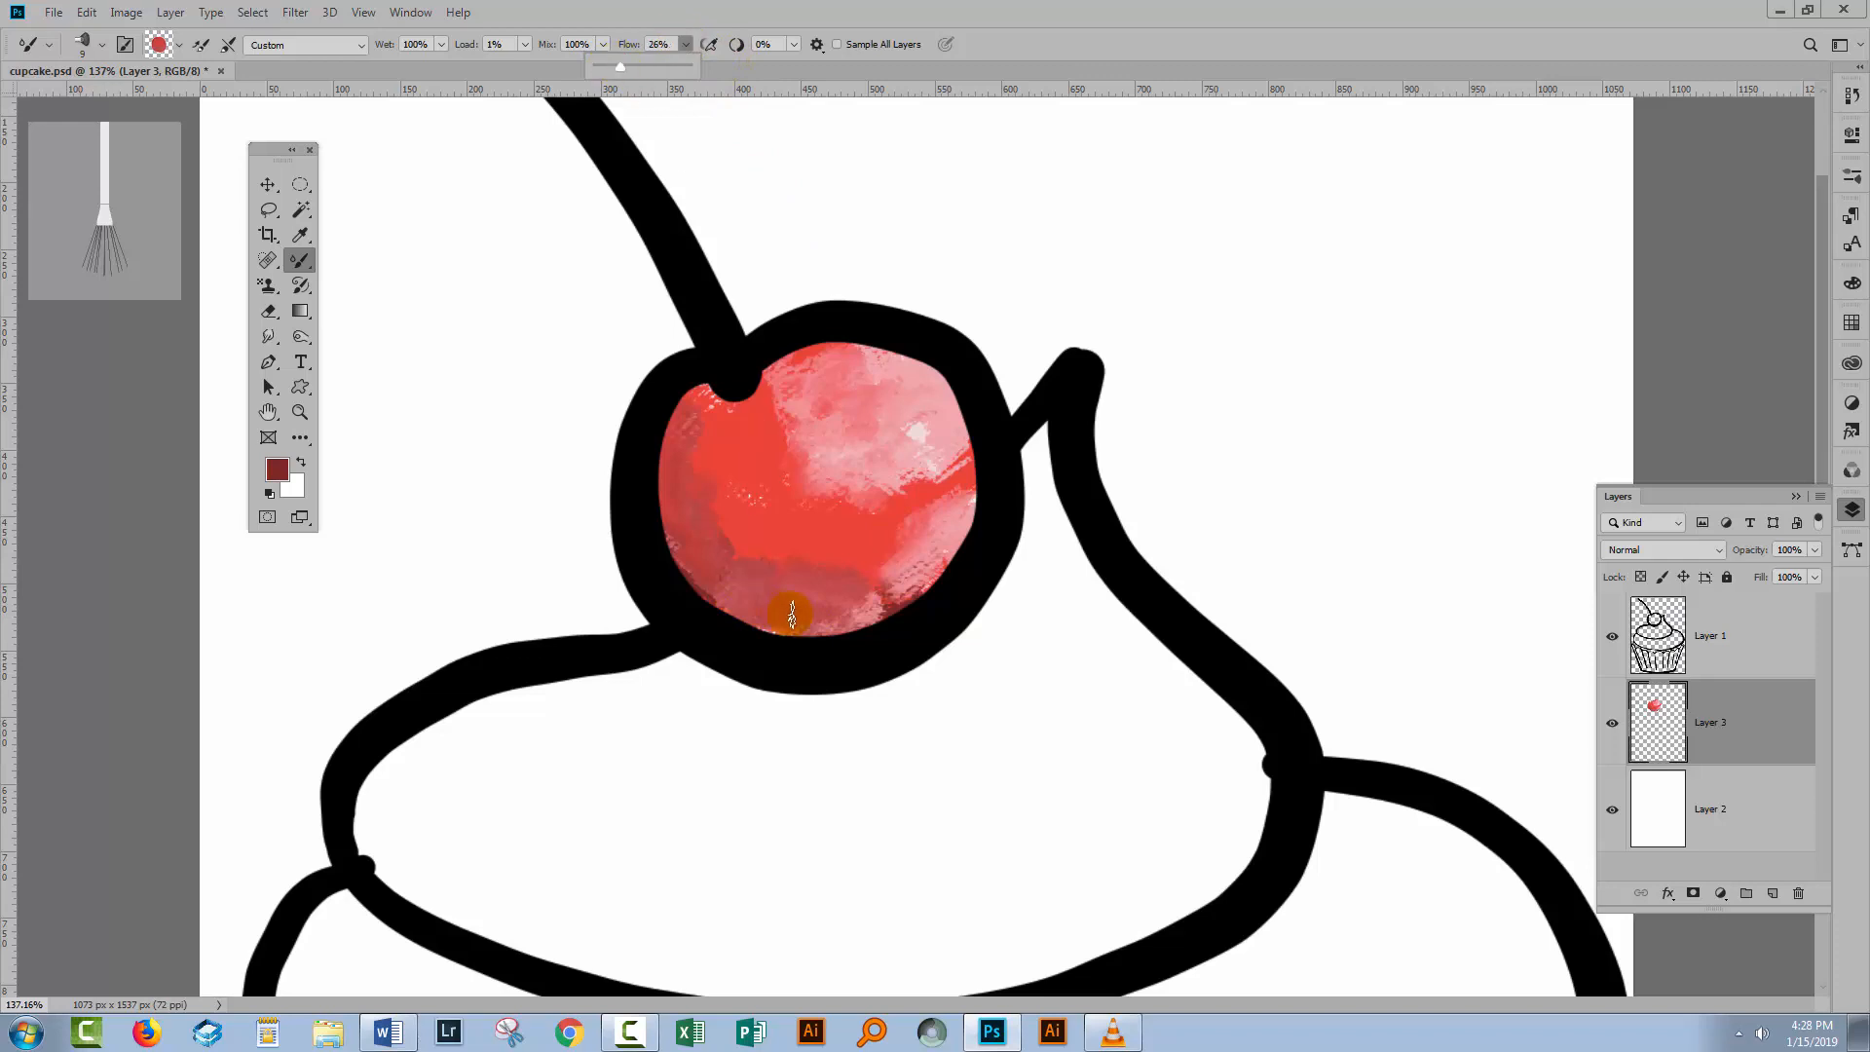
pyautogui.moveTo(780, 610)
pyautogui.mouseDown()
pyautogui.moveTo(847, 589)
pyautogui.moveTo(878, 605)
pyautogui.moveTo(848, 618)
pyautogui.moveTo(758, 593)
pyautogui.moveTo(772, 556)
pyautogui.moveTo(713, 550)
pyautogui.moveTo(677, 422)
pyautogui.moveTo(659, 513)
pyautogui.moveTo(799, 645)
pyautogui.moveTo(902, 603)
pyautogui.moveTo(948, 484)
pyautogui.mouseUp()
pyautogui.scroll(-5, 948, 484)
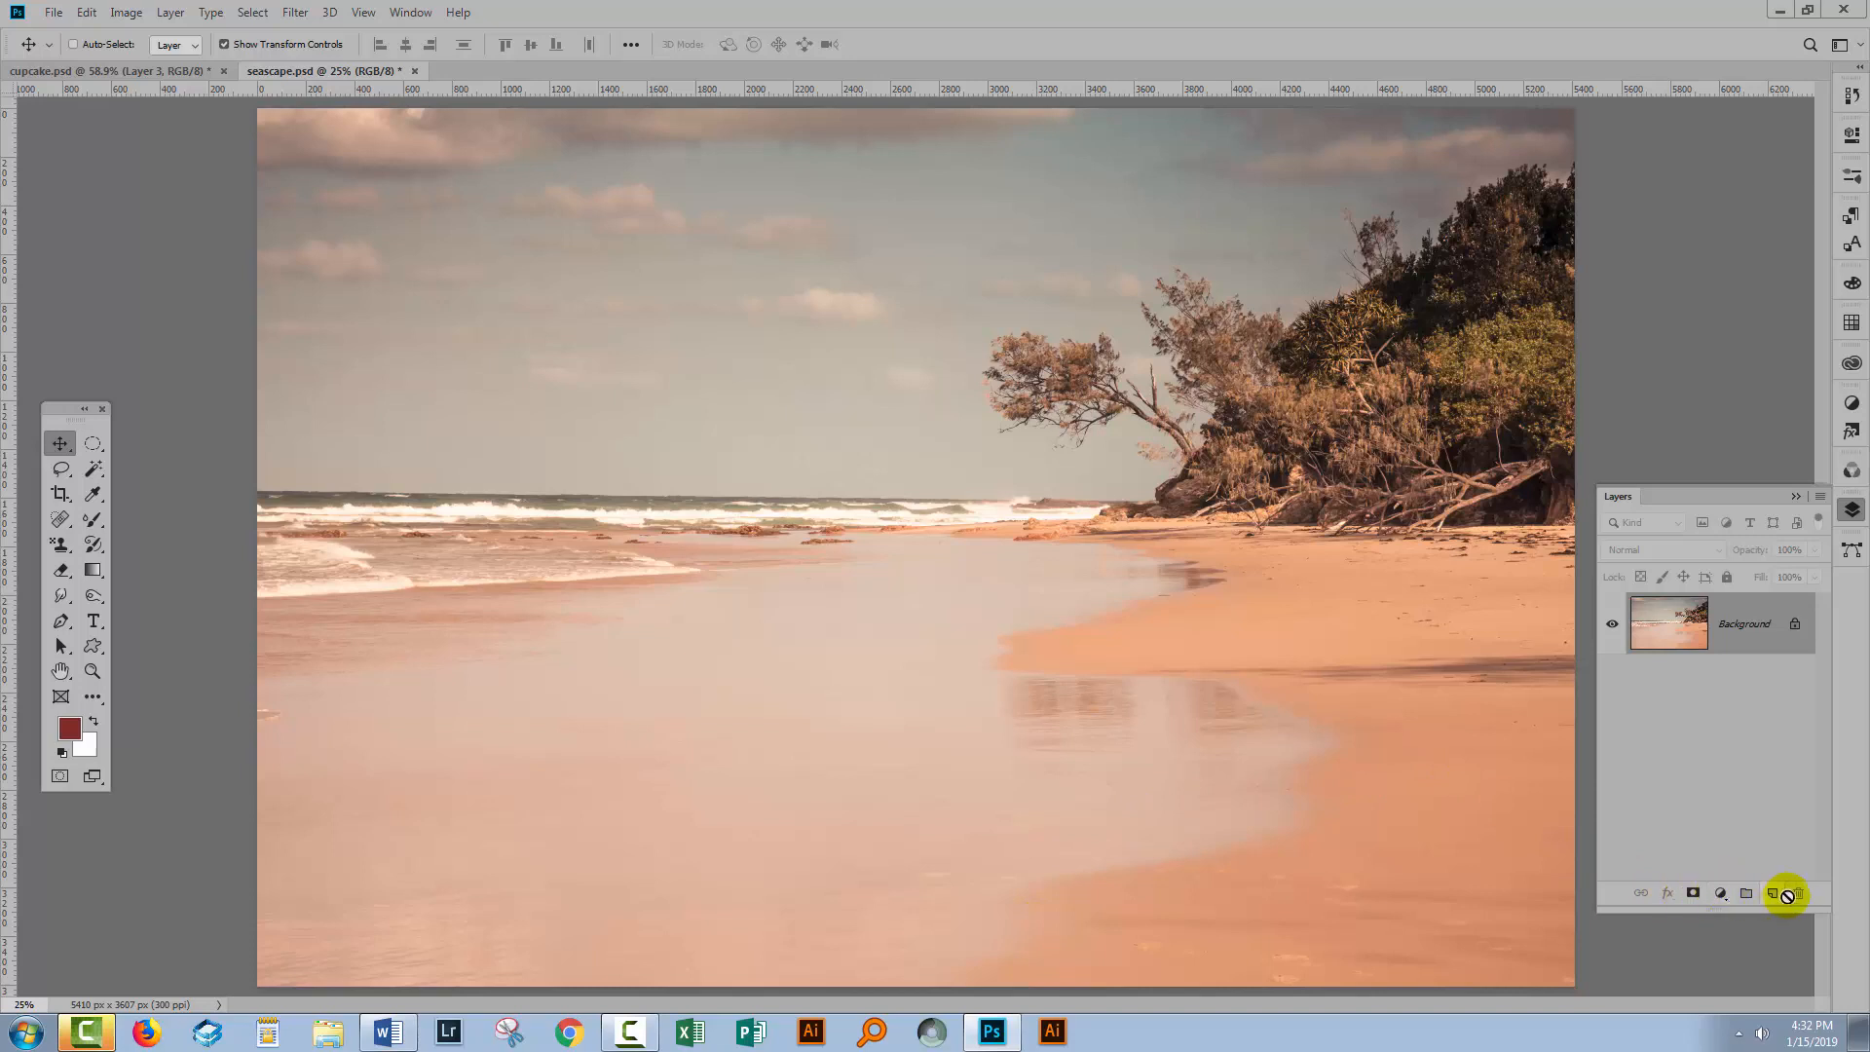
# Duplicate the Background layer in seascape.psd.
pyautogui.click(1771, 892)
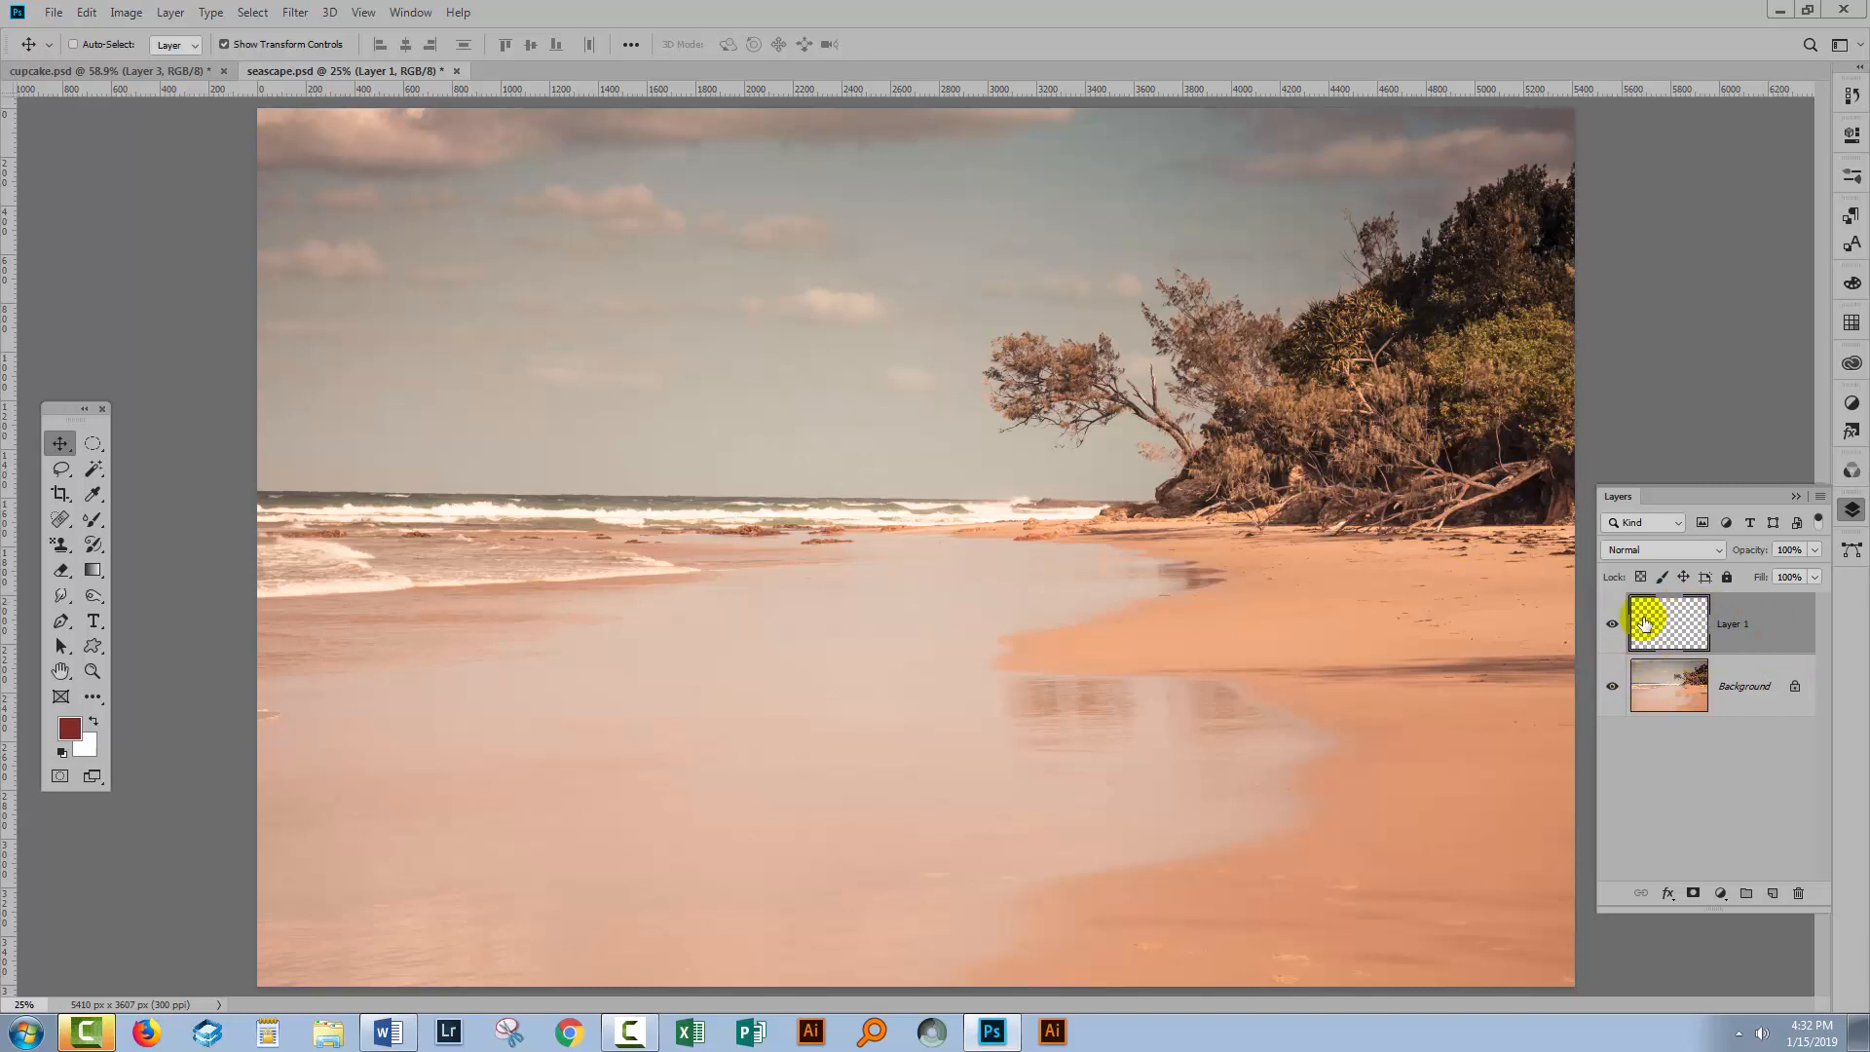
pyautogui.moveTo(1765, 620); pyautogui.dragTo(1798, 892)
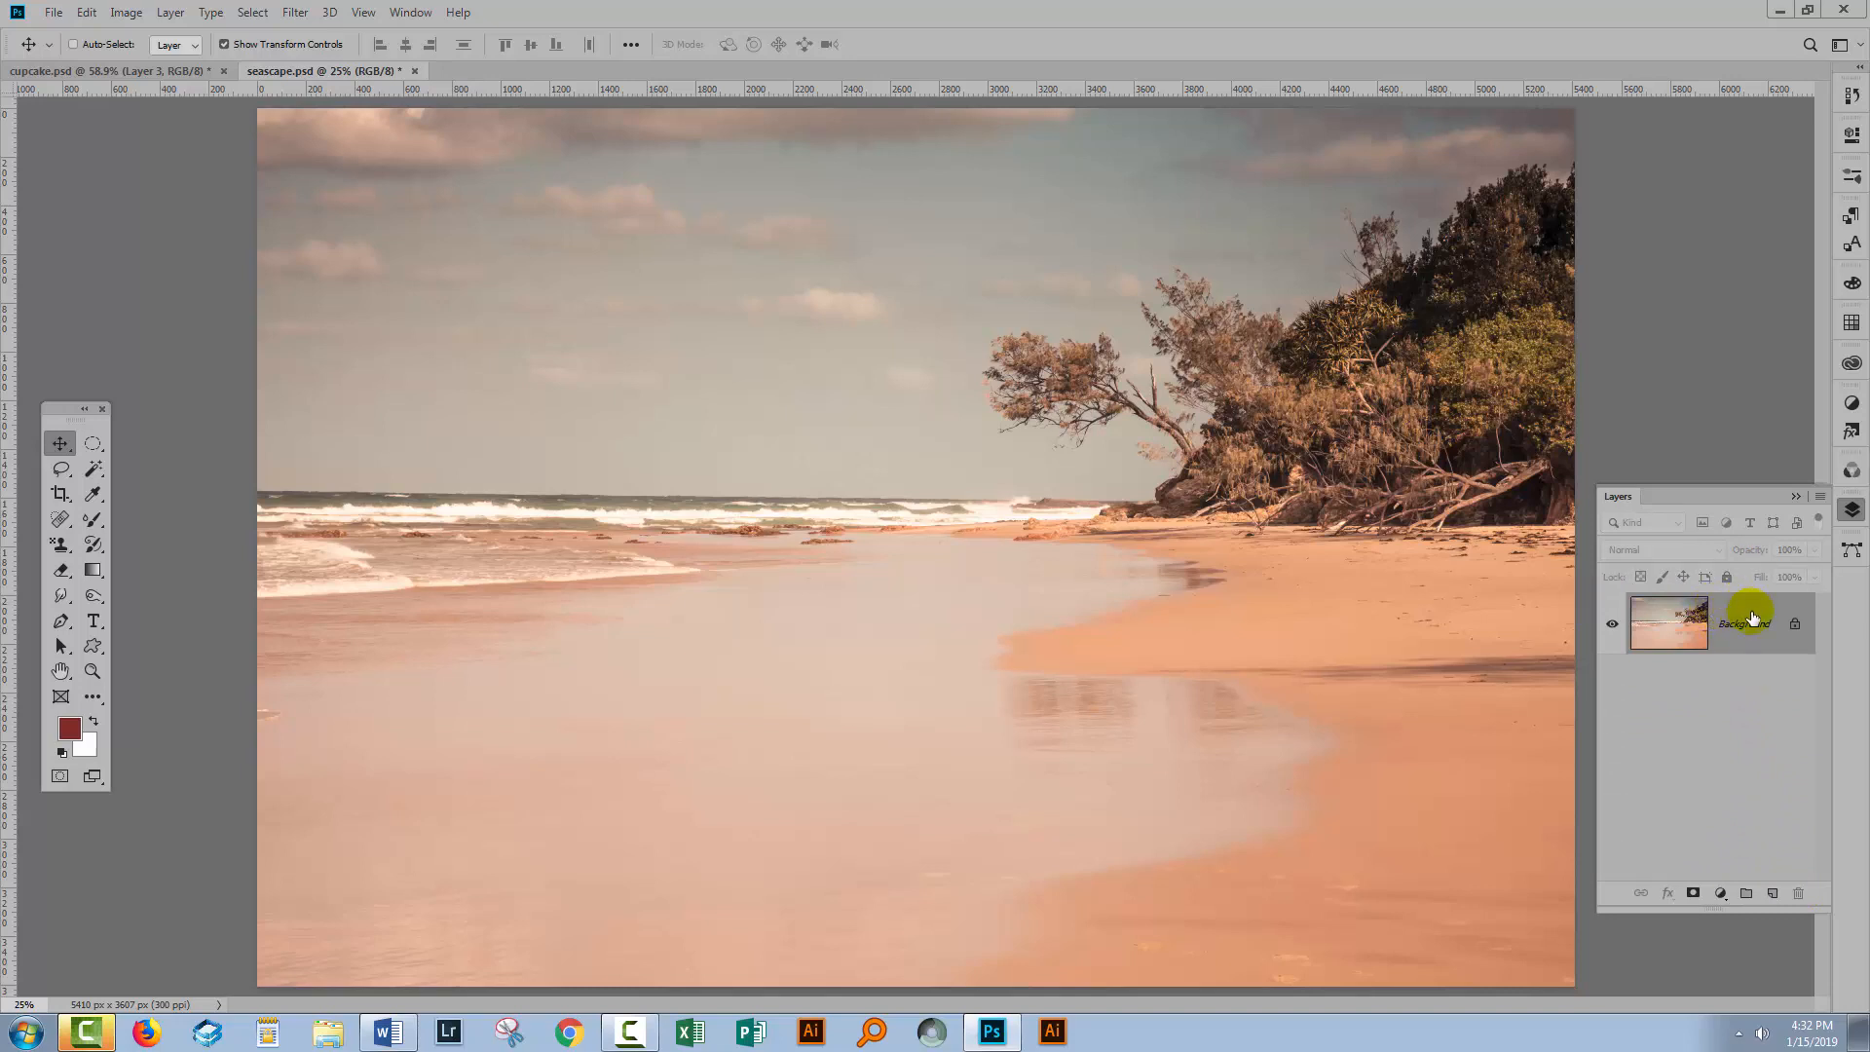
pyautogui.moveTo(1753, 623); pyautogui.dragTo(1773, 894)
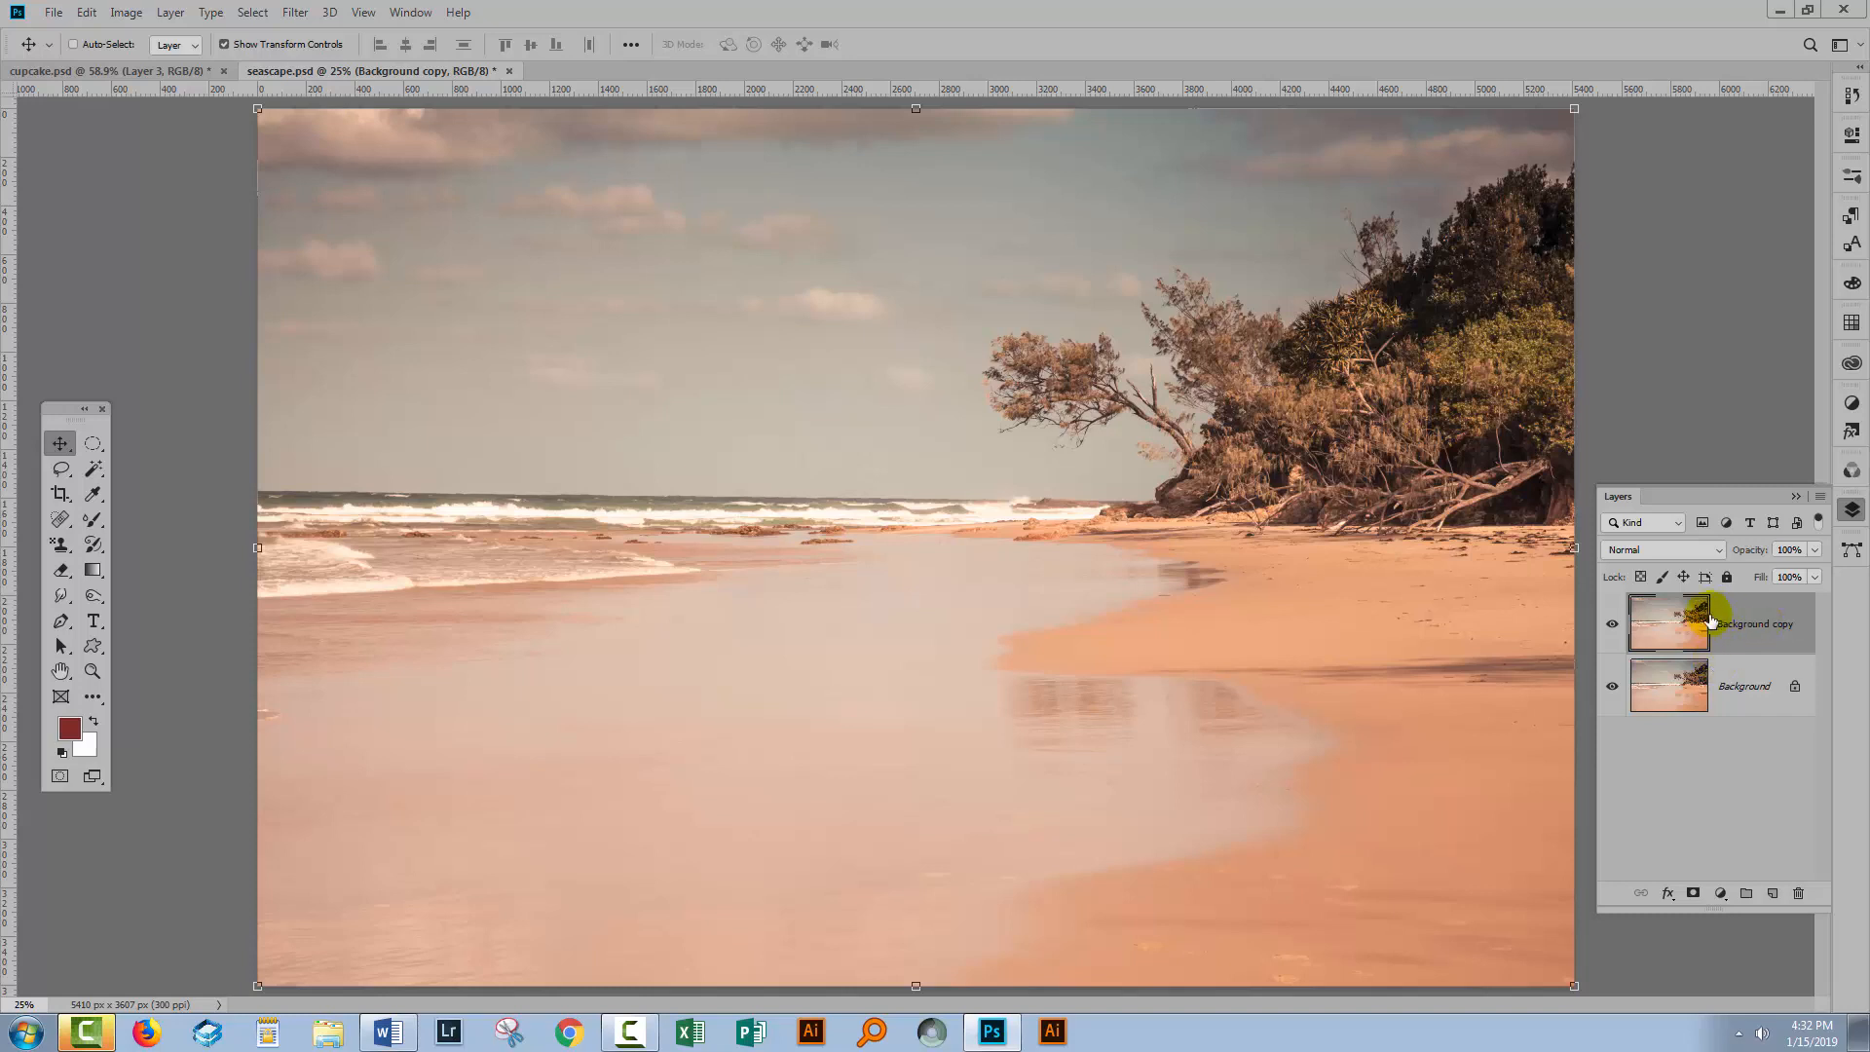
# Select the Mixer Brush and choose the Blunt - Round Blender tool preset.
pyautogui.click(90, 520)
pyautogui.click(102, 44)
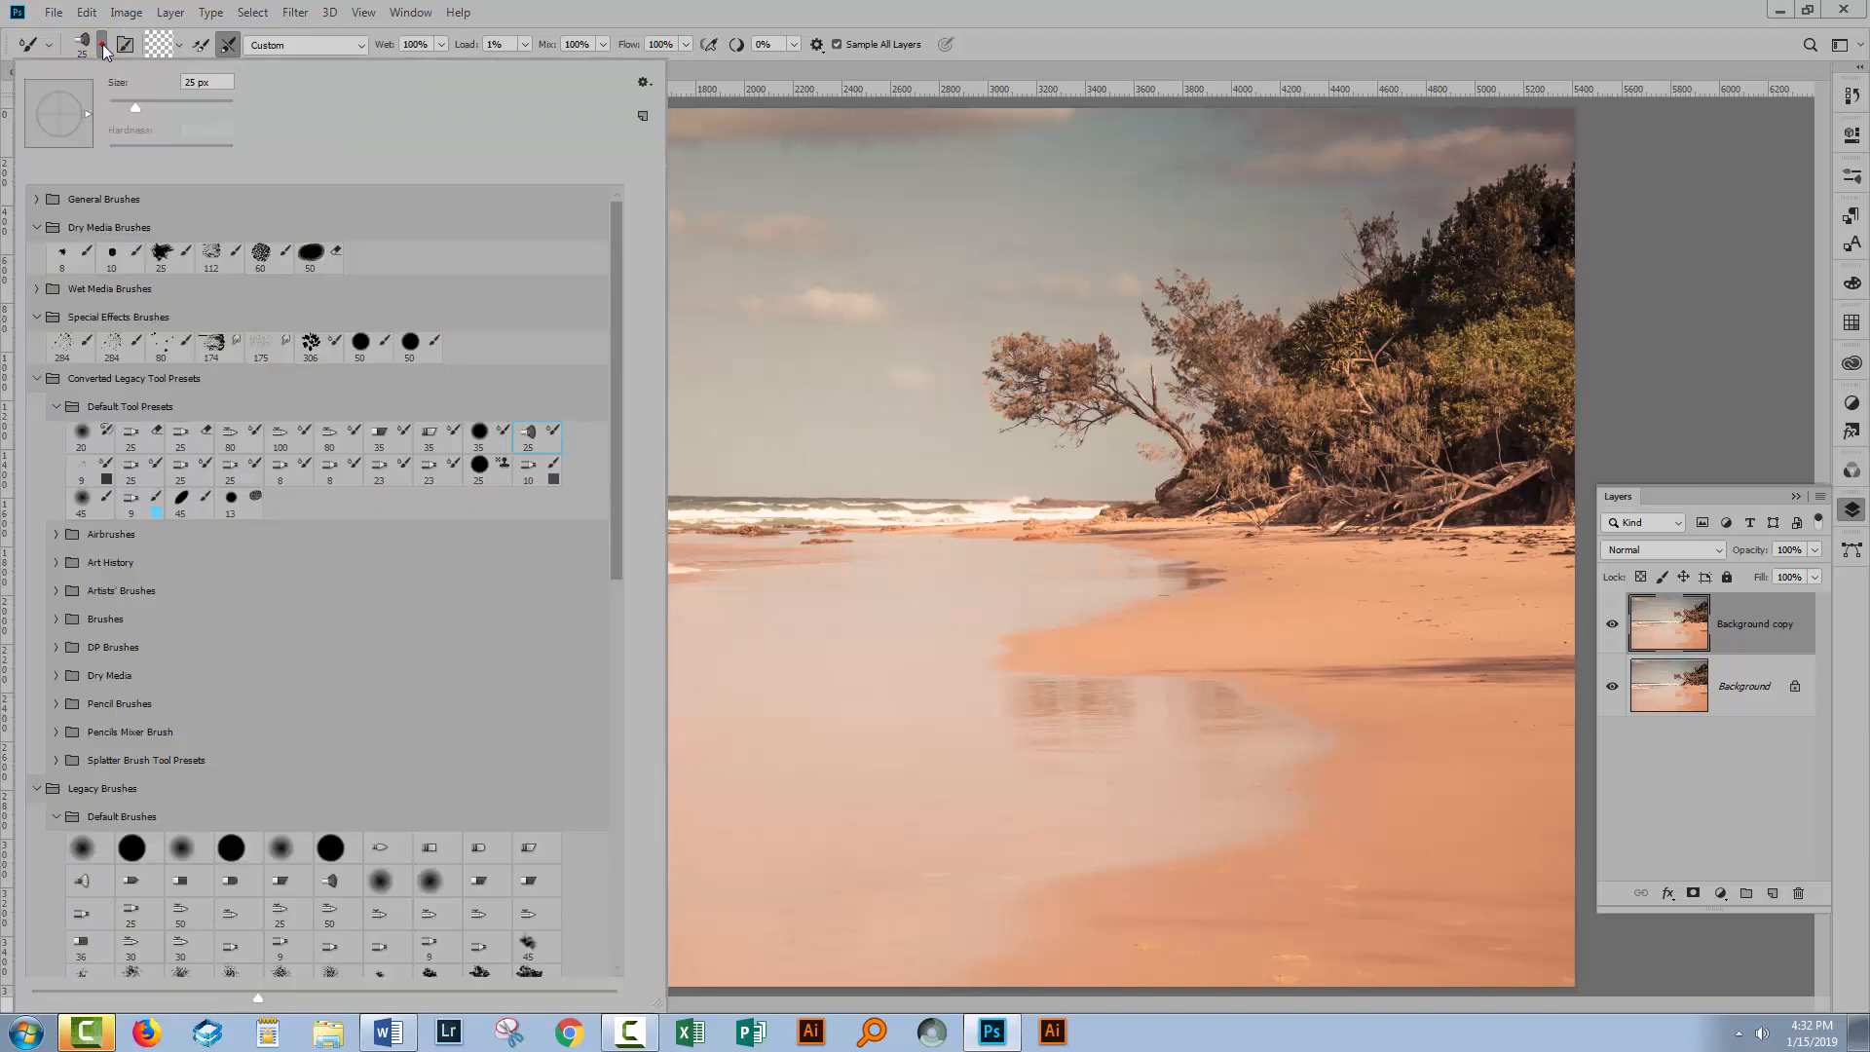
pyautogui.click(433, 437)
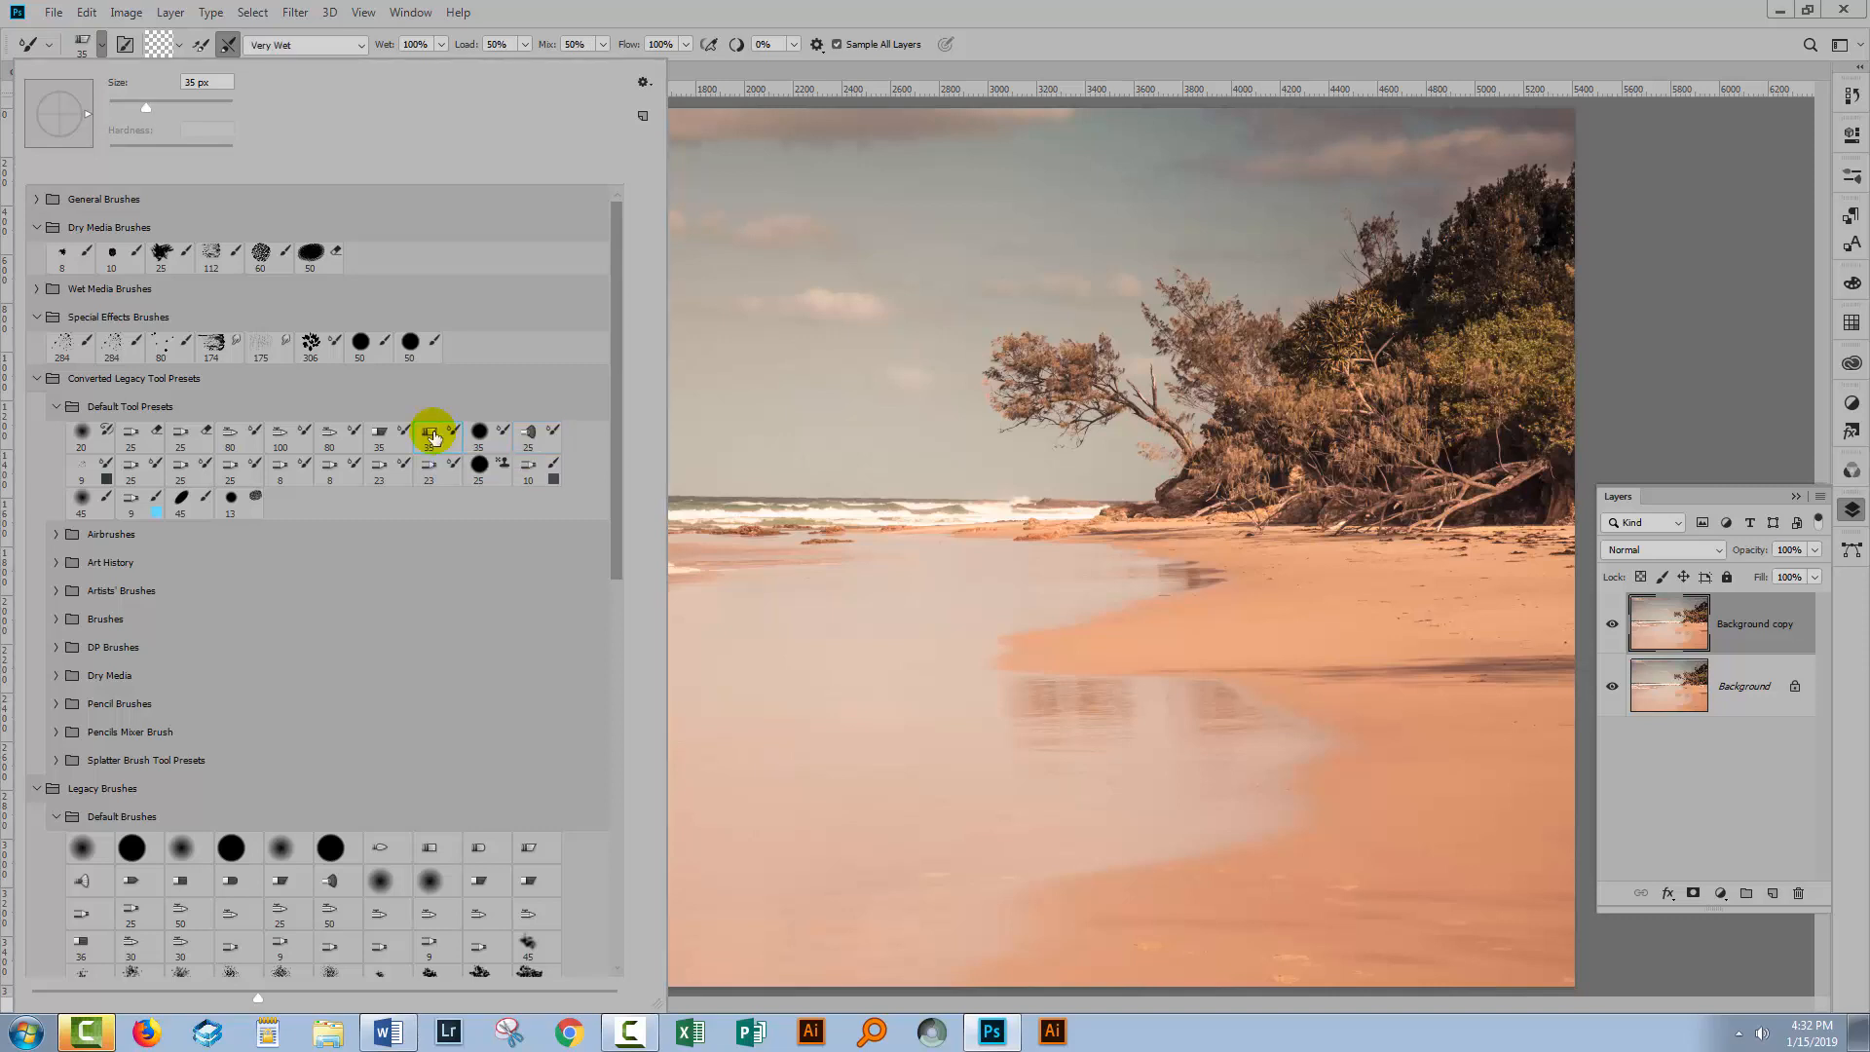
pyautogui.click(1020, 33)
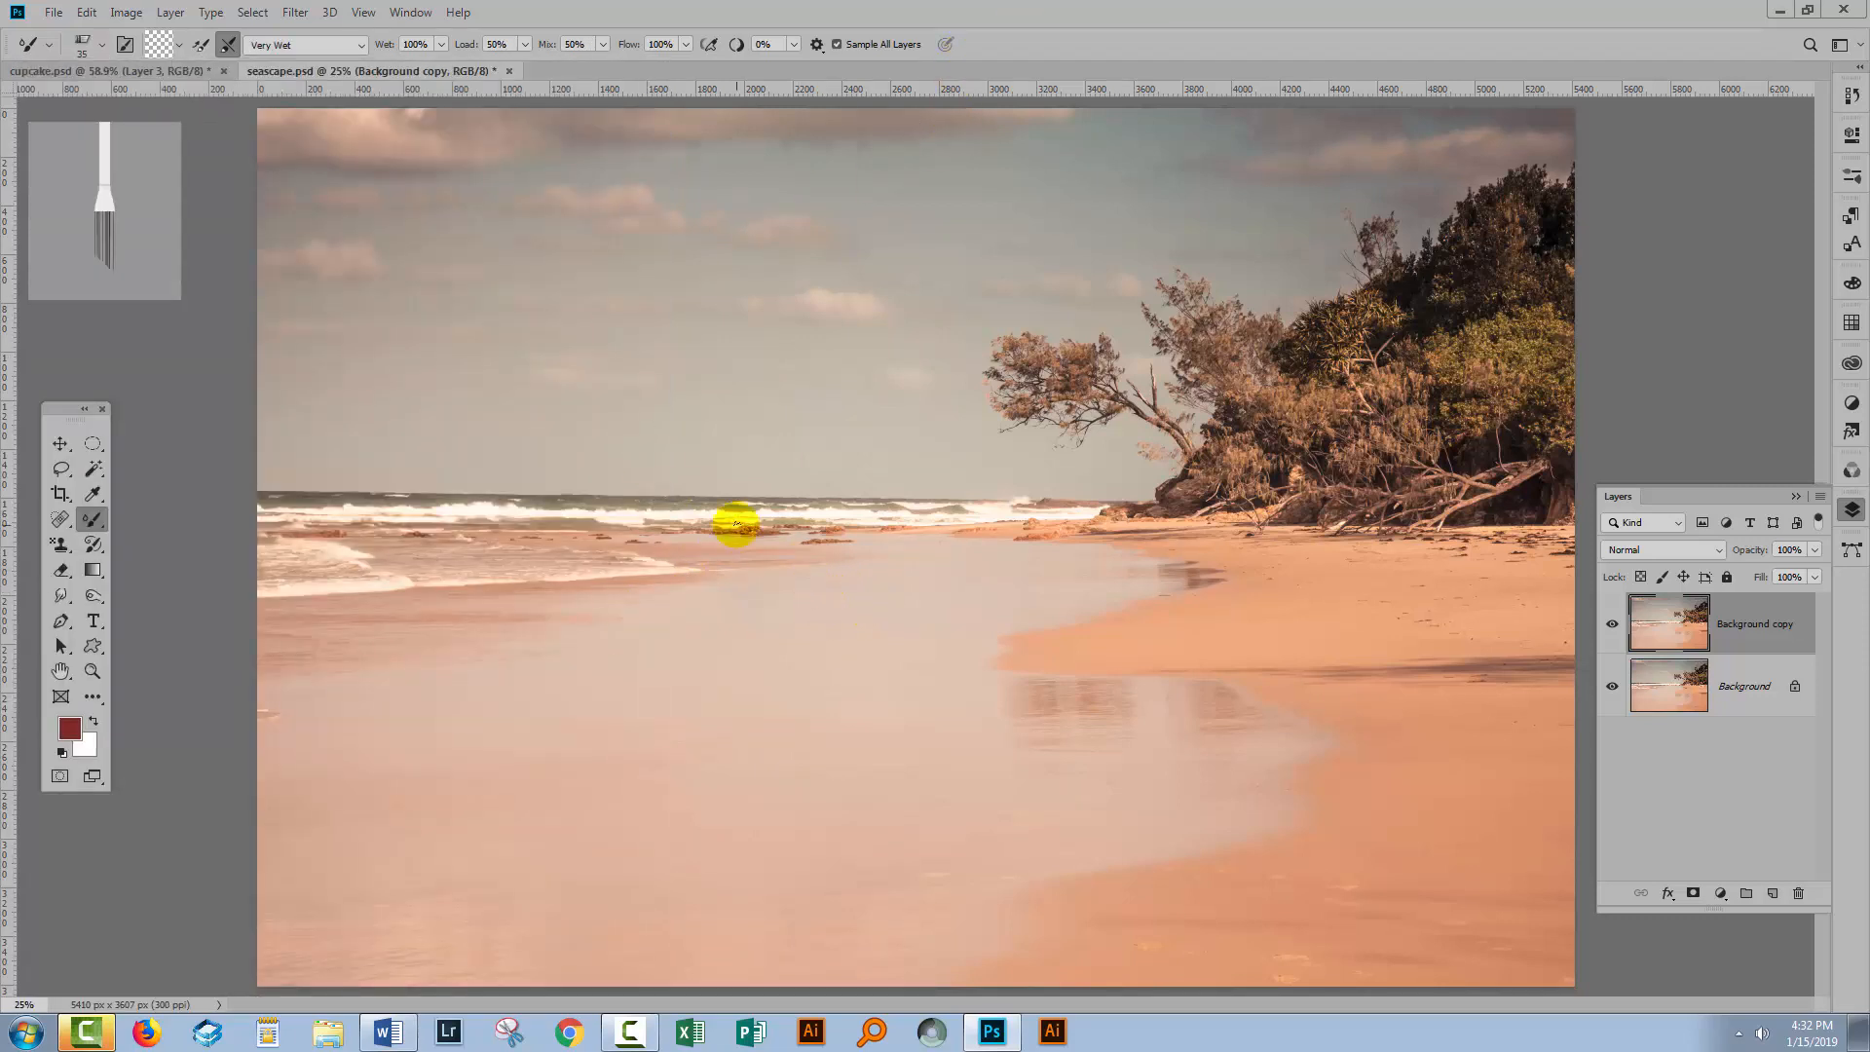
# Set the brush tip to 37% Bristles, 282% Length, 37% Stiffness and 42 px size, then close Brush Settings.
pyautogui.click(126, 46)
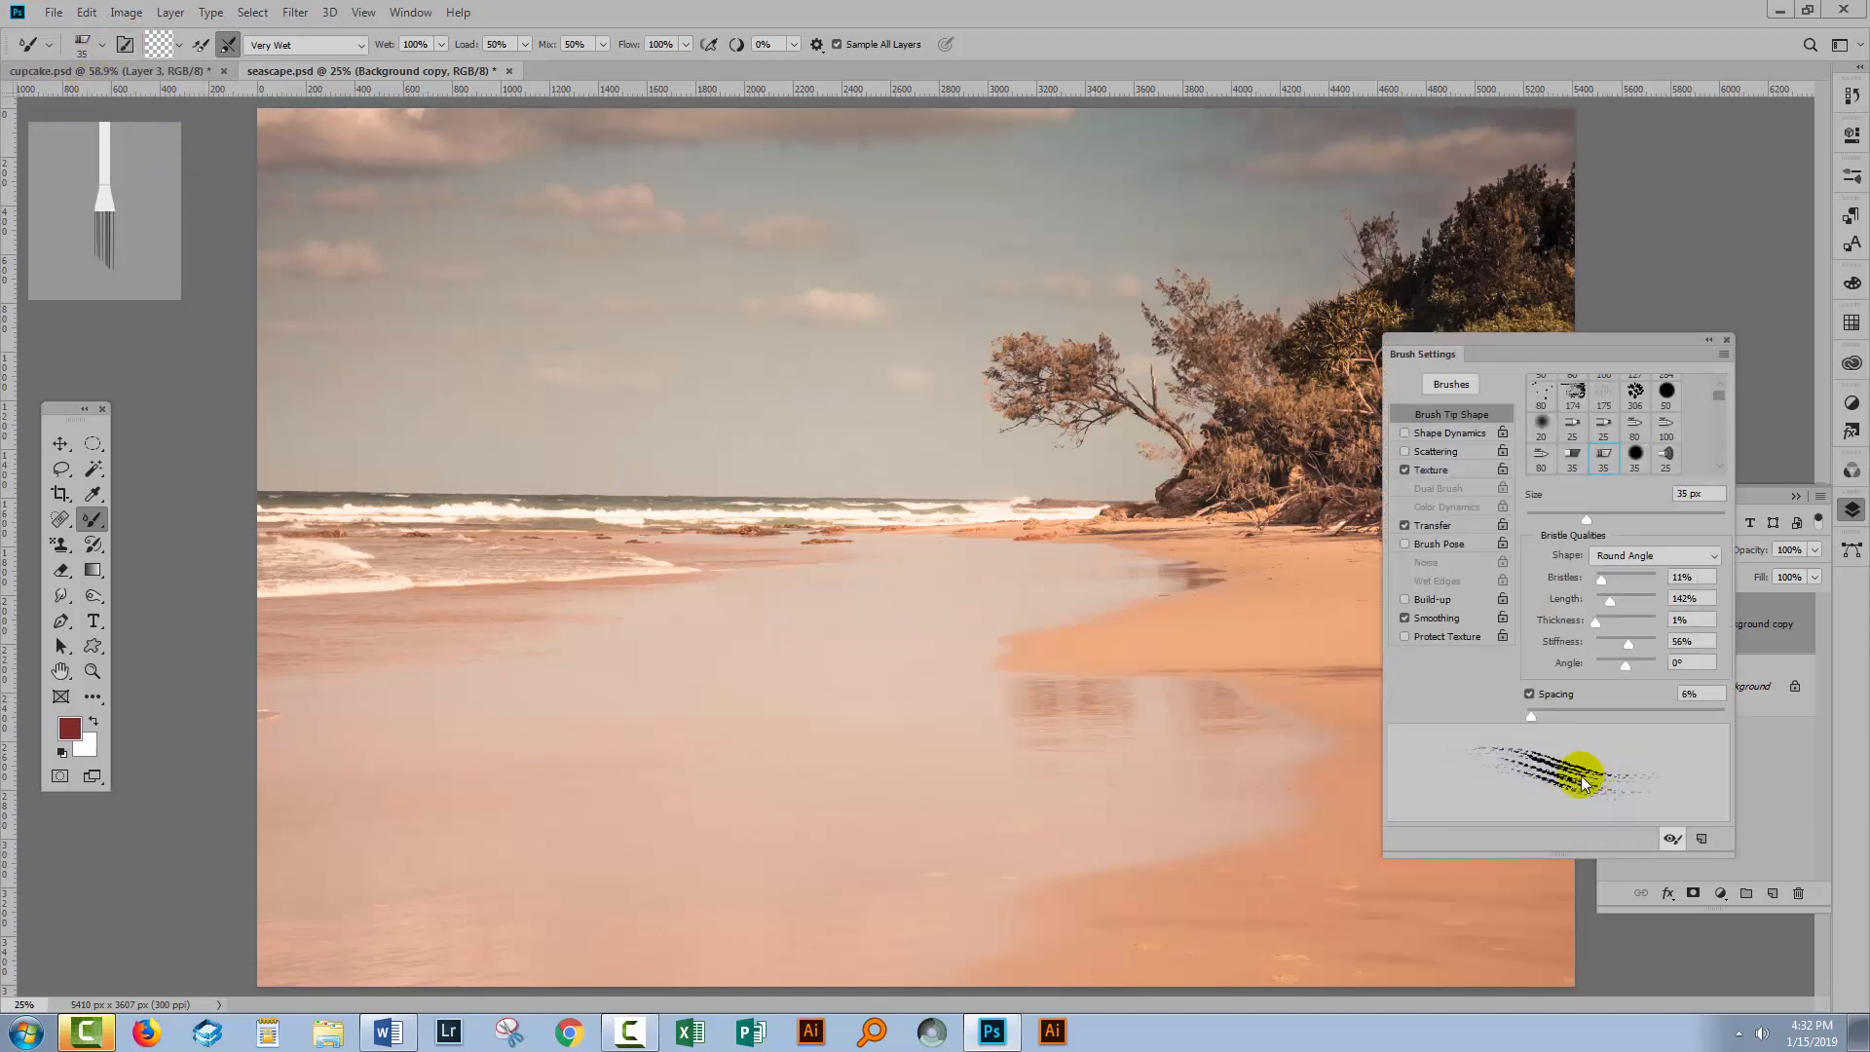
pyautogui.moveTo(1602, 584)
pyautogui.mouseDown()
pyautogui.moveTo(1632, 603)
pyautogui.moveTo(1622, 651)
pyautogui.mouseUp()
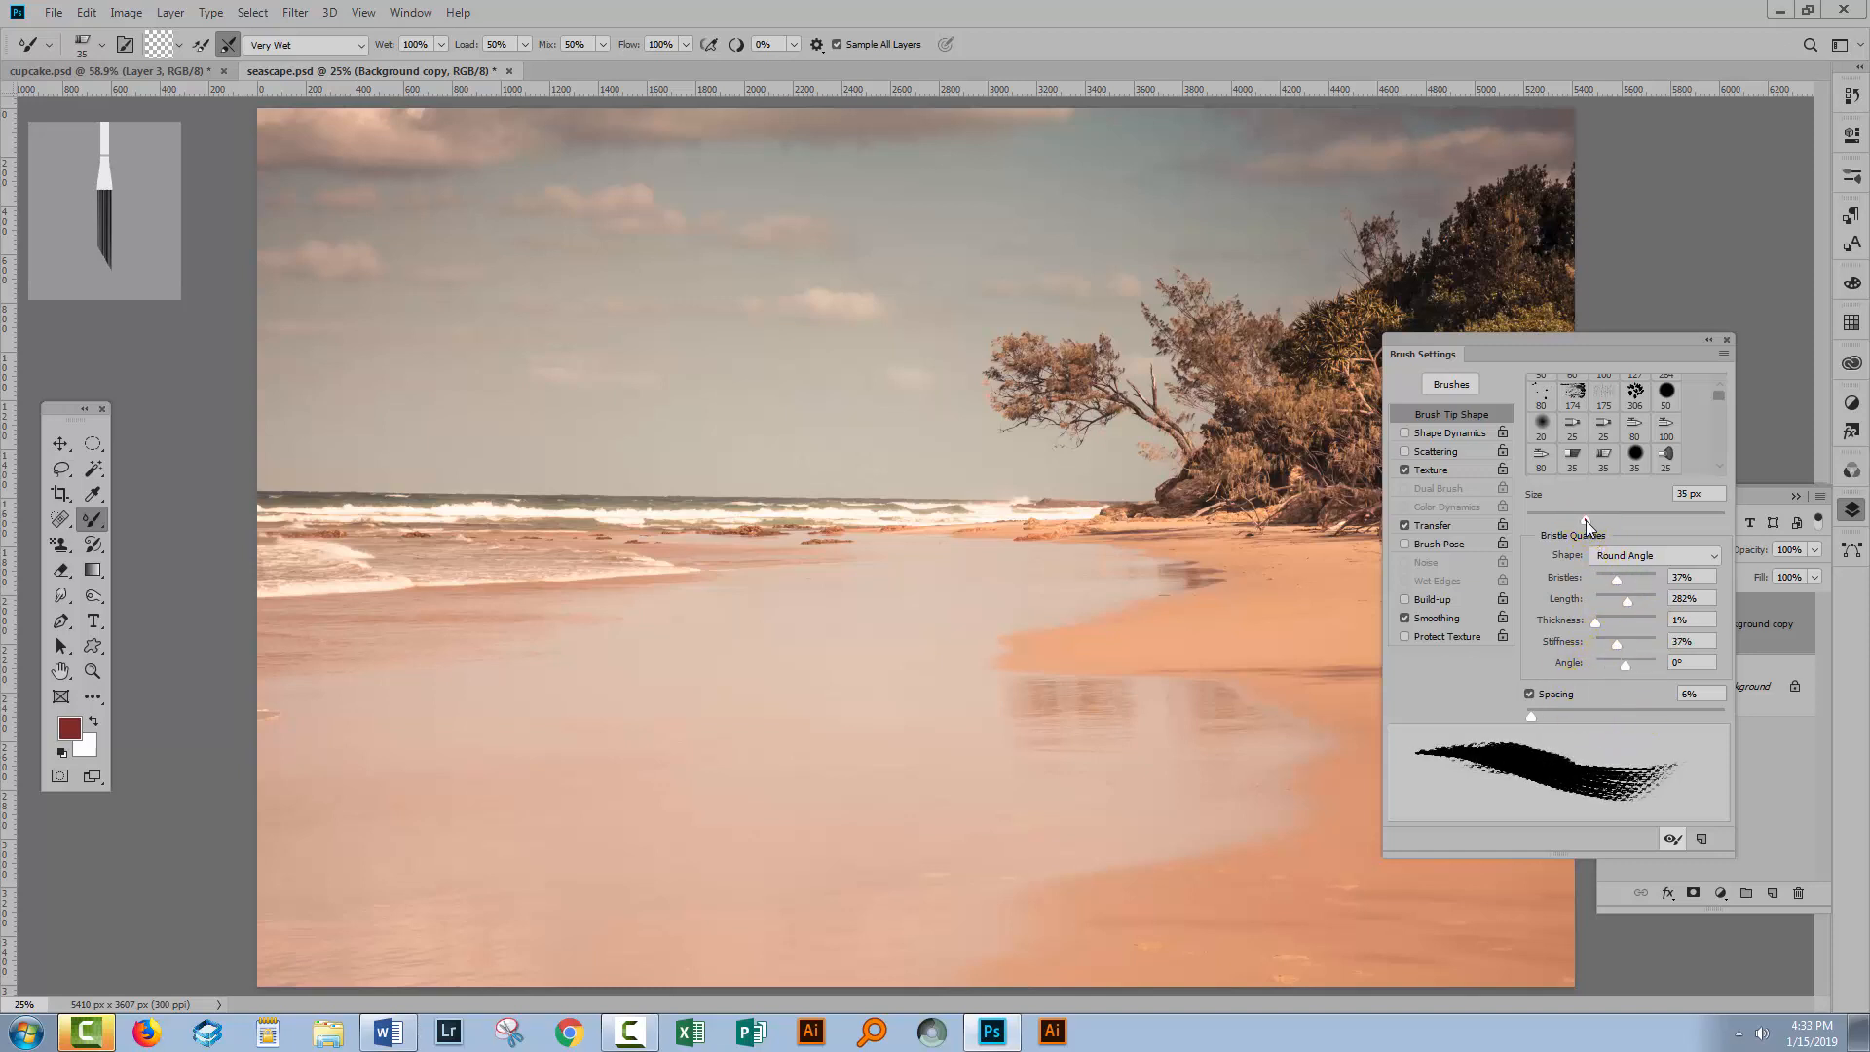
pyautogui.moveTo(1586, 524); pyautogui.dragTo(1598, 518)
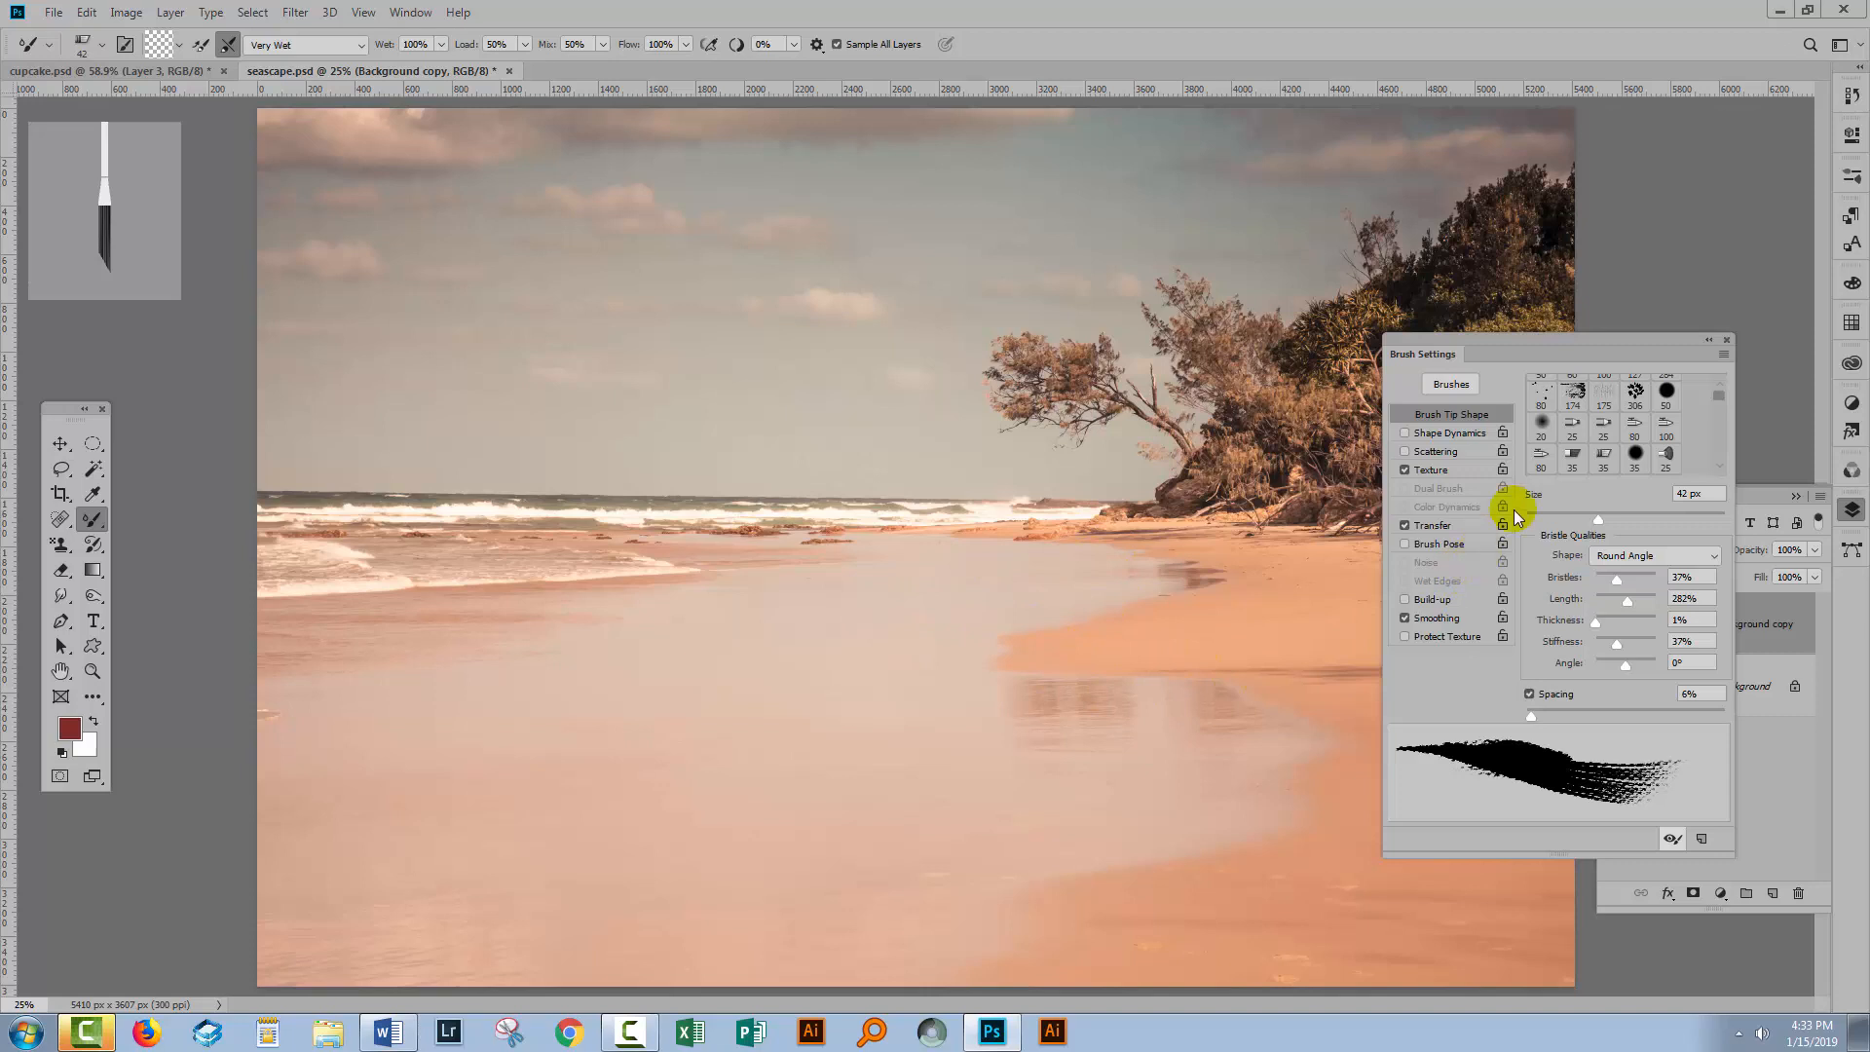
pyautogui.click(1726, 340)
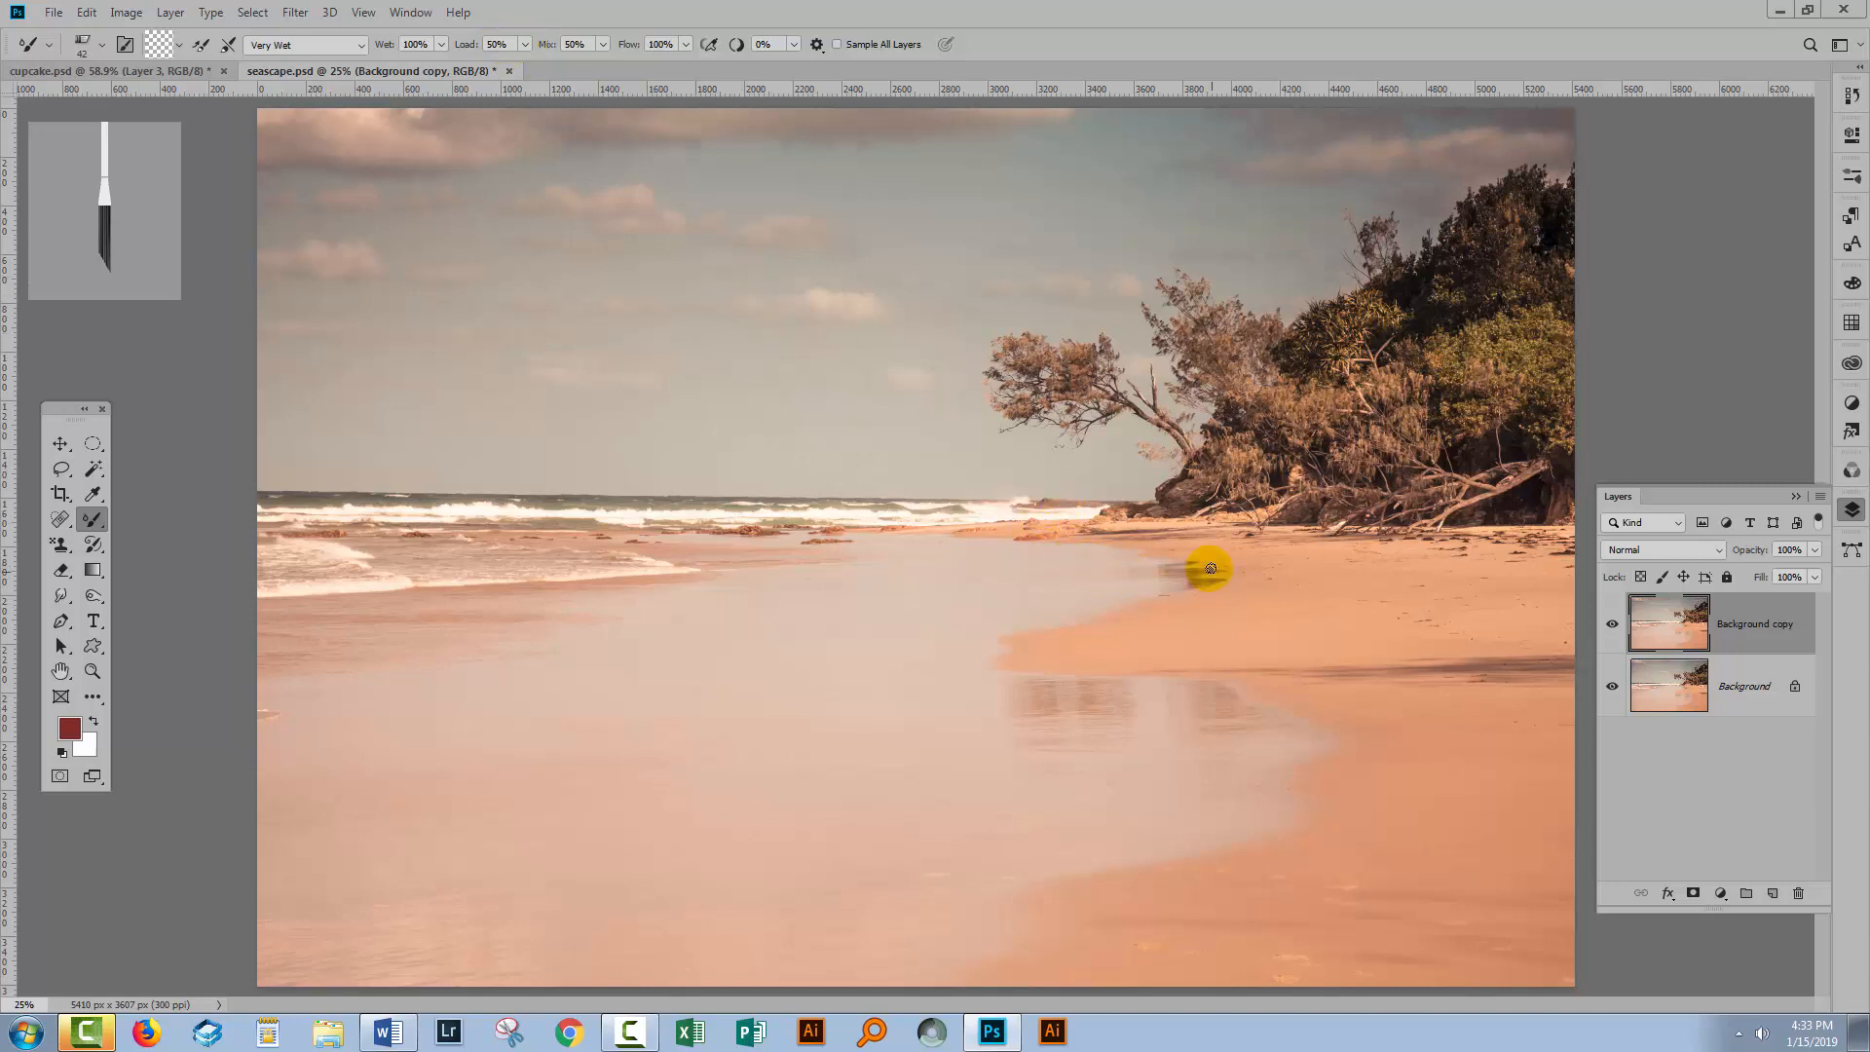
# Set the Mixer Brush Mix to 100%.
pyautogui.click(604, 45)
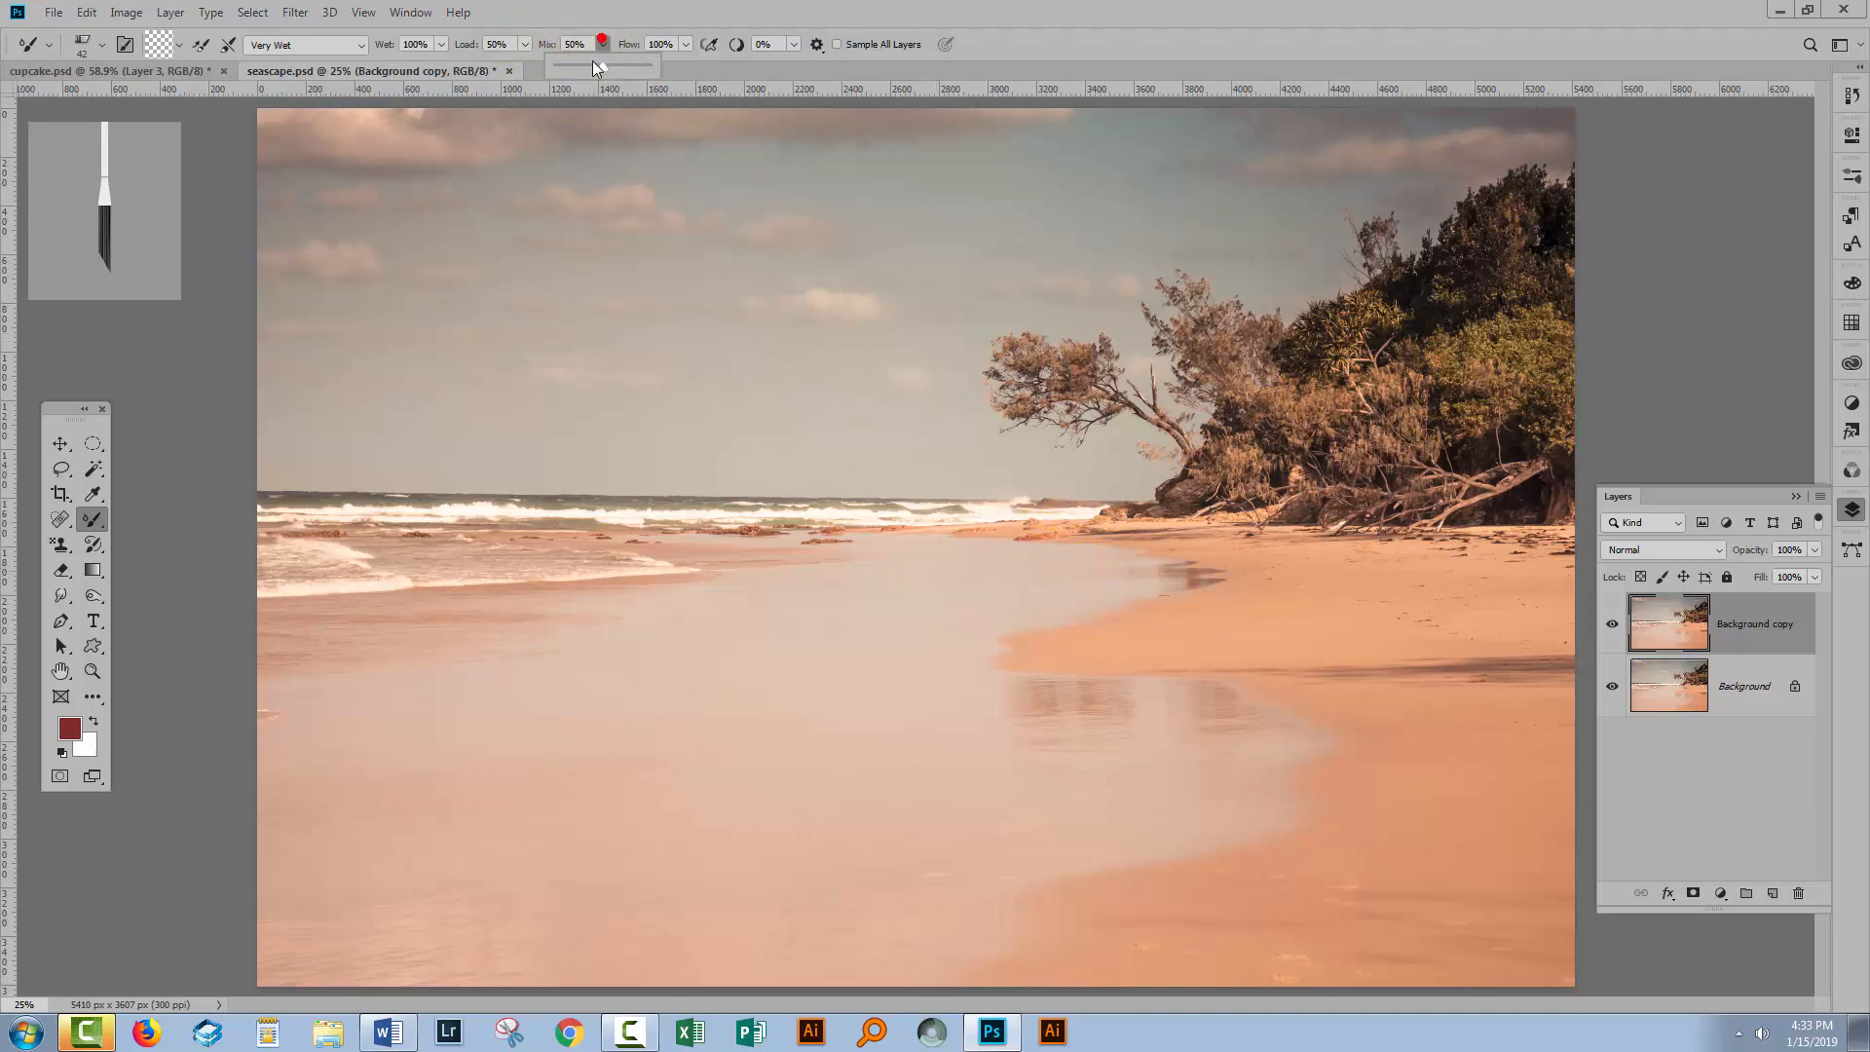
pyautogui.moveTo(604, 64); pyautogui.dragTo(651, 74)
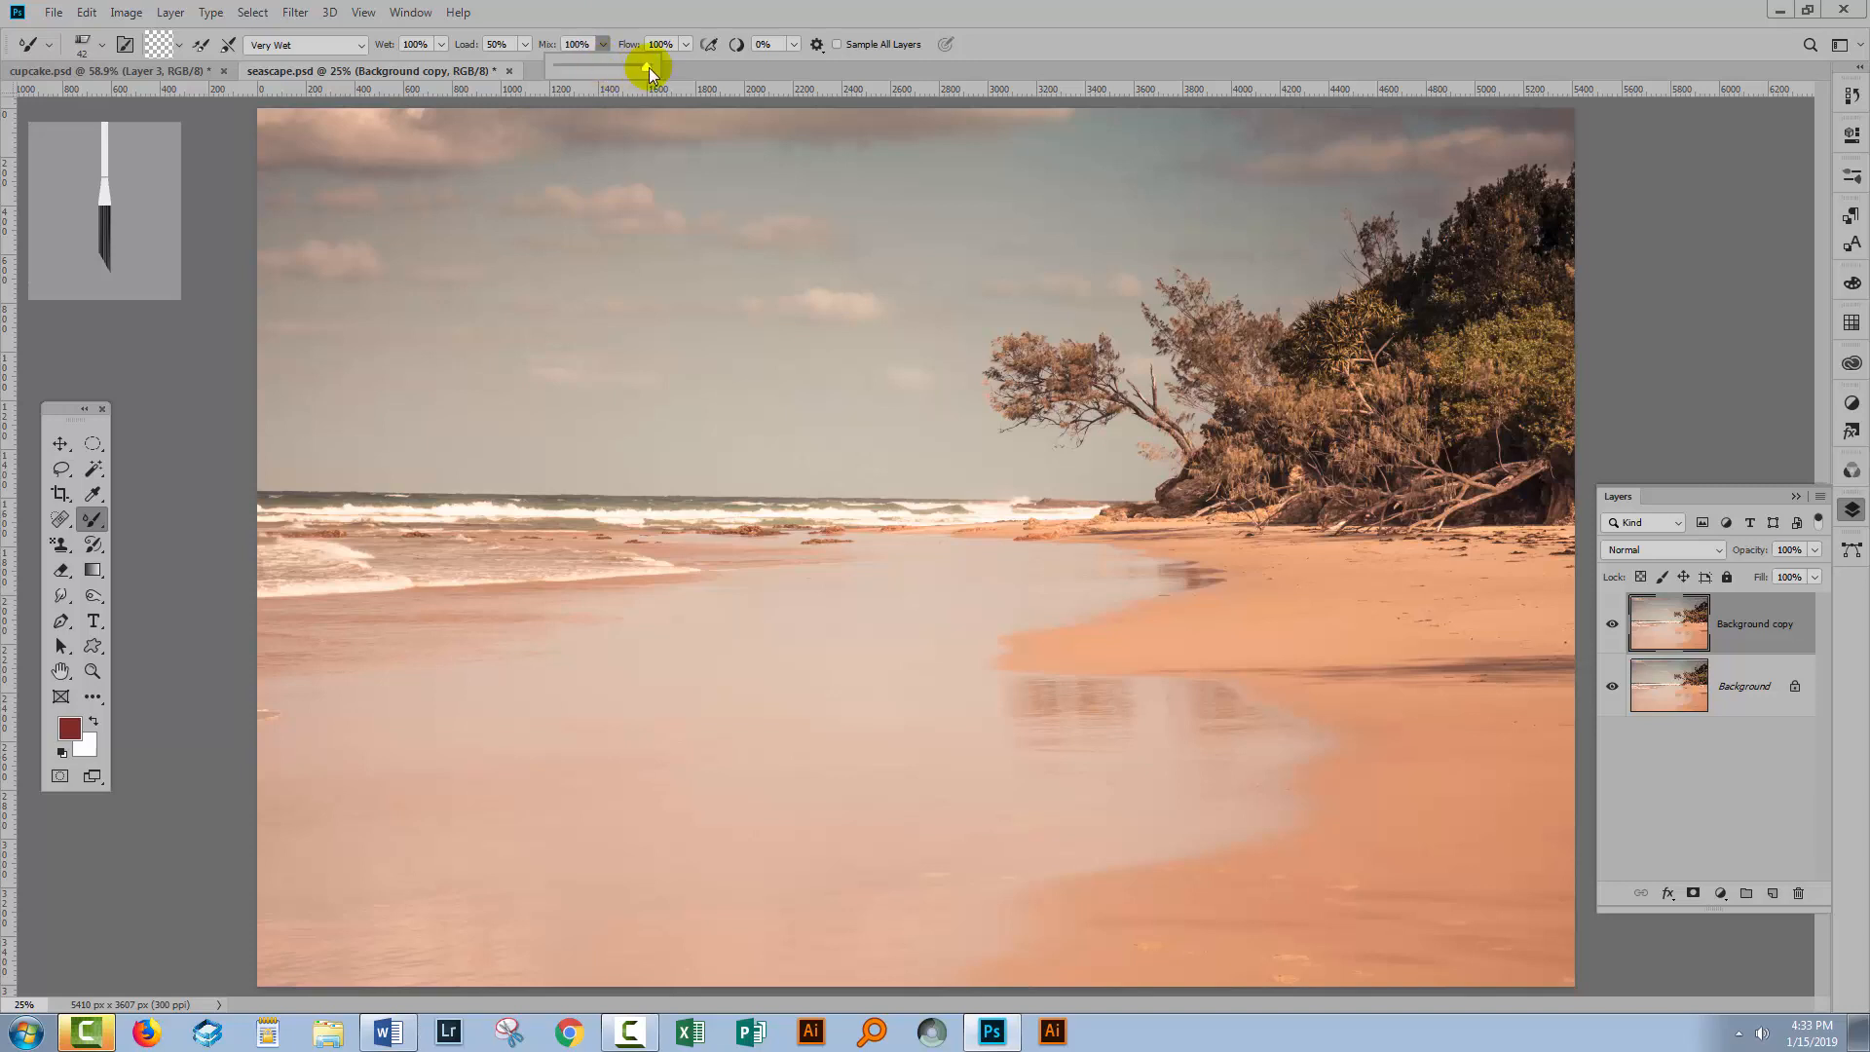
# Enlarge the Mixer Brush to 175 px.
pyautogui.click(1077, 45)
pyautogui.click(1179, 795)
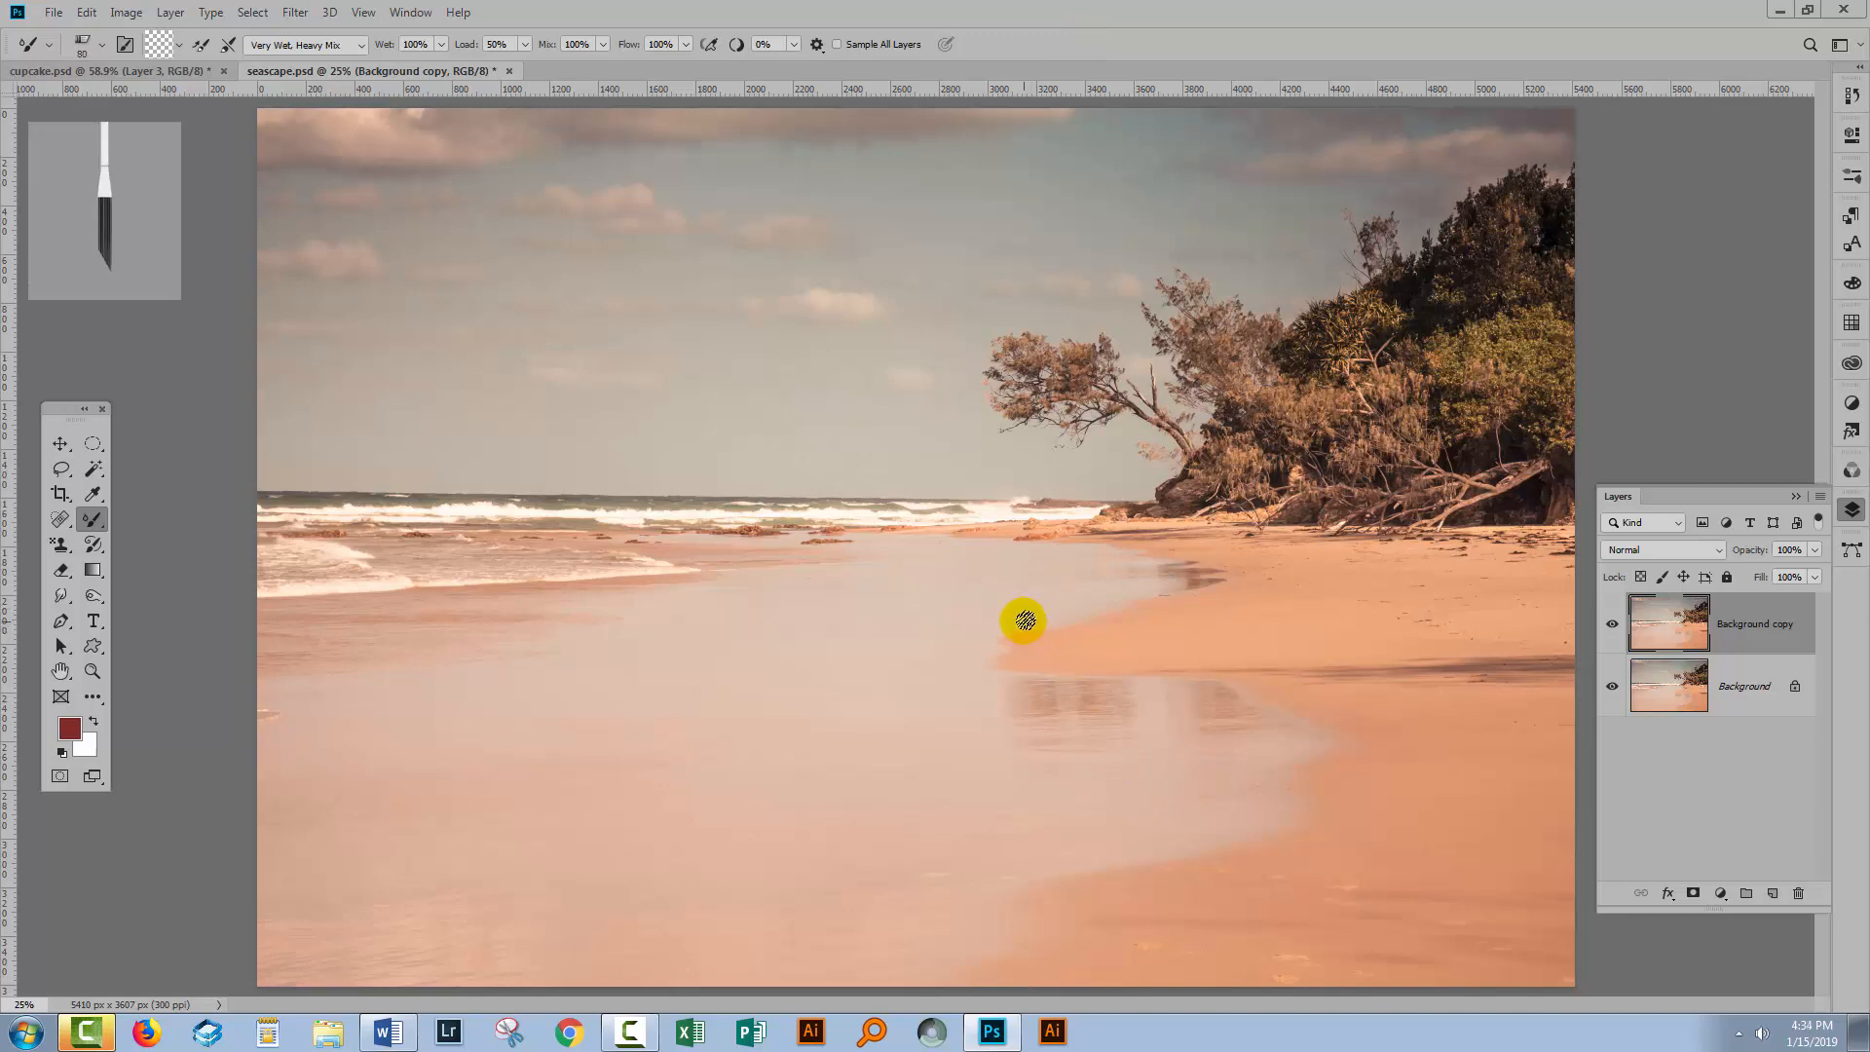
pyautogui.press(']')
pyautogui.press(']')
pyautogui.press(']')
pyautogui.press(']')
pyautogui.press(']')
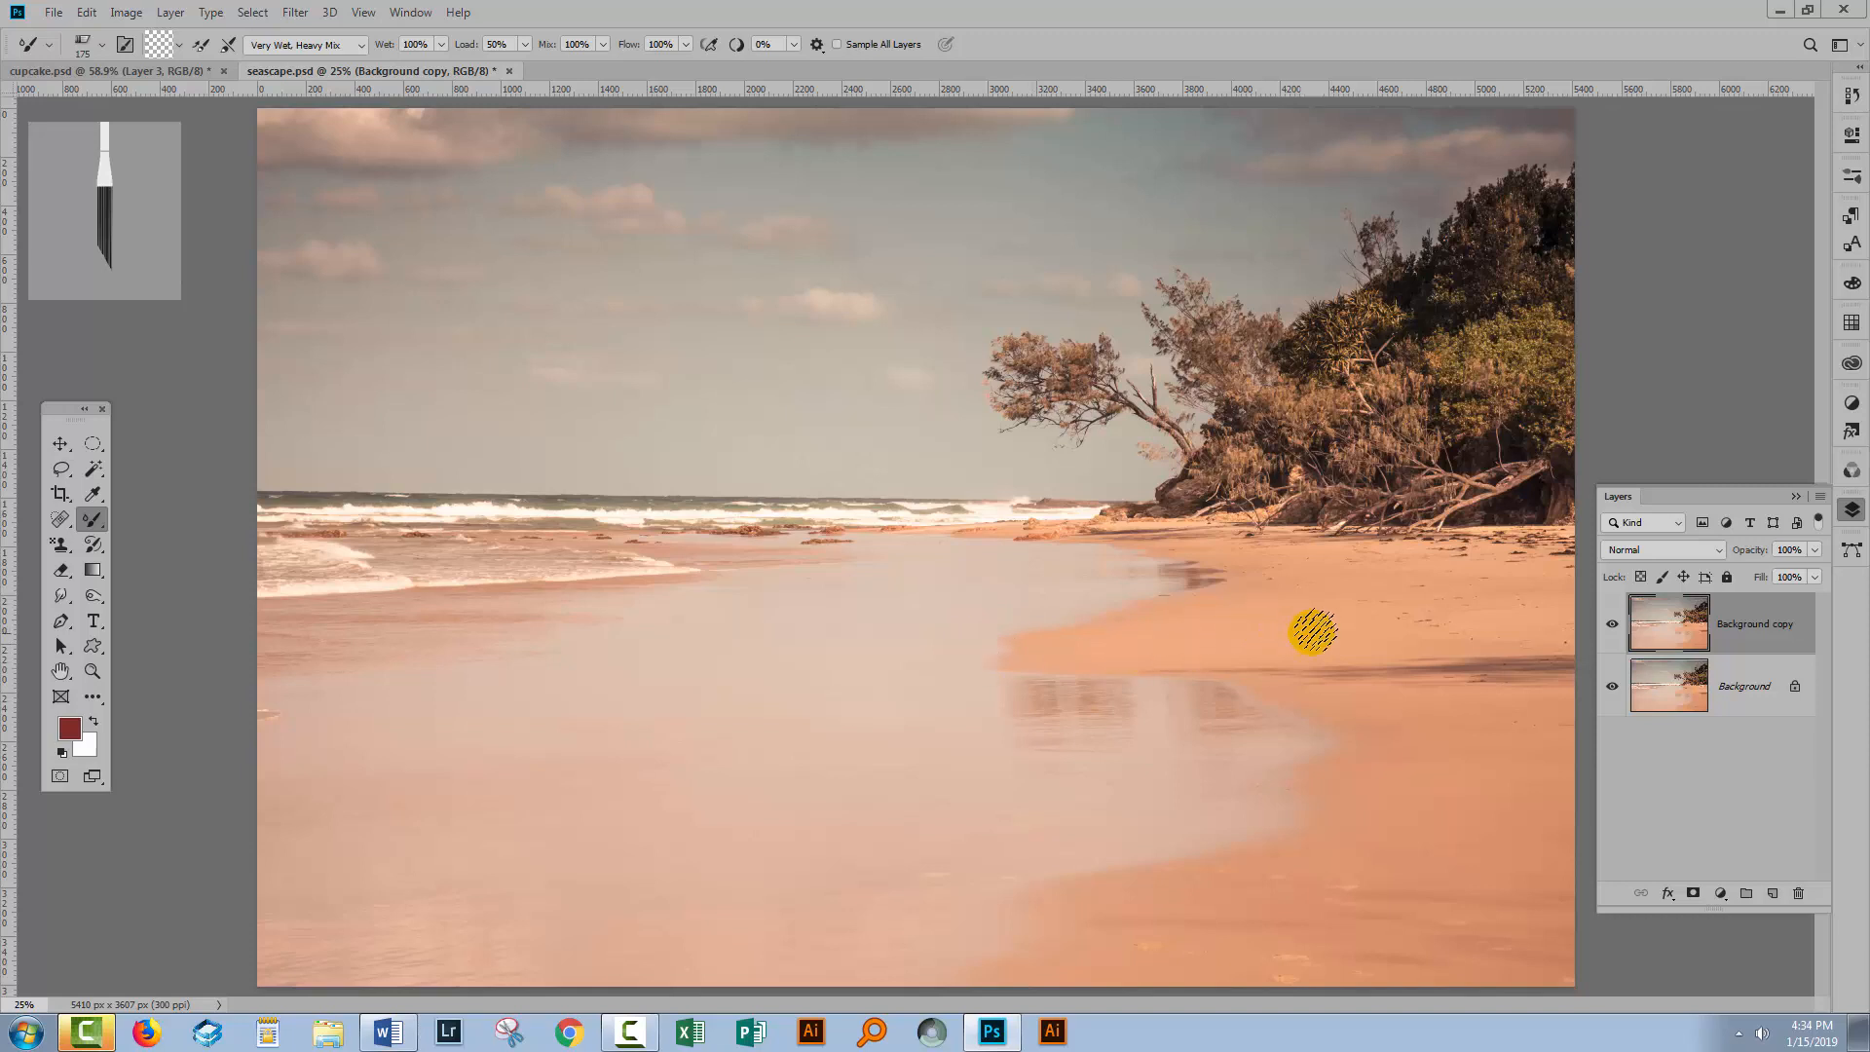
# Blend the wet sand and shoreline with horizontal Mixer Brush strokes across the middle of the beach.
pyautogui.moveTo(1405, 640); pyautogui.dragTo(930, 654)
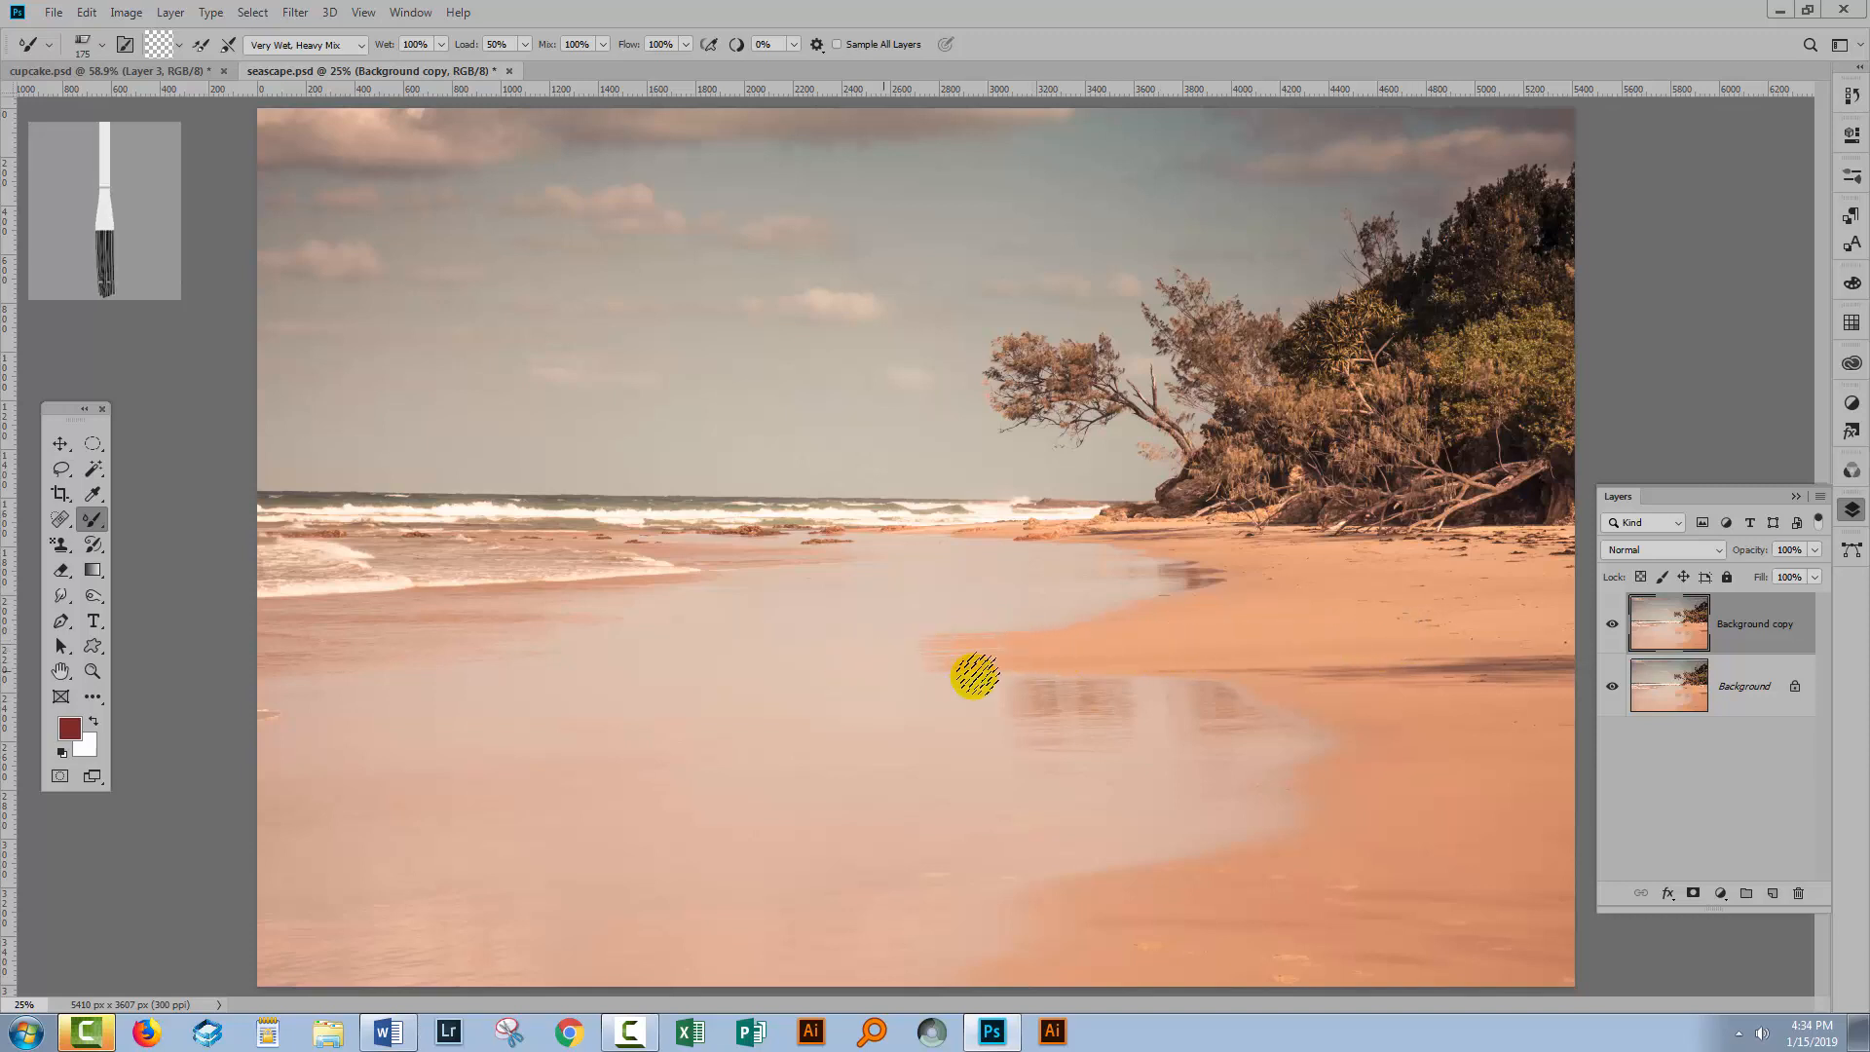
pyautogui.moveTo(1196, 623)
pyautogui.mouseDown()
pyautogui.moveTo(1091, 615)
pyautogui.moveTo(976, 639)
pyautogui.moveTo(1077, 630)
pyautogui.moveTo(1013, 625)
pyautogui.mouseUp()
pyautogui.moveTo(1233, 583)
pyautogui.mouseDown()
pyautogui.moveTo(1130, 568)
pyautogui.moveTo(1040, 613)
pyautogui.mouseUp()
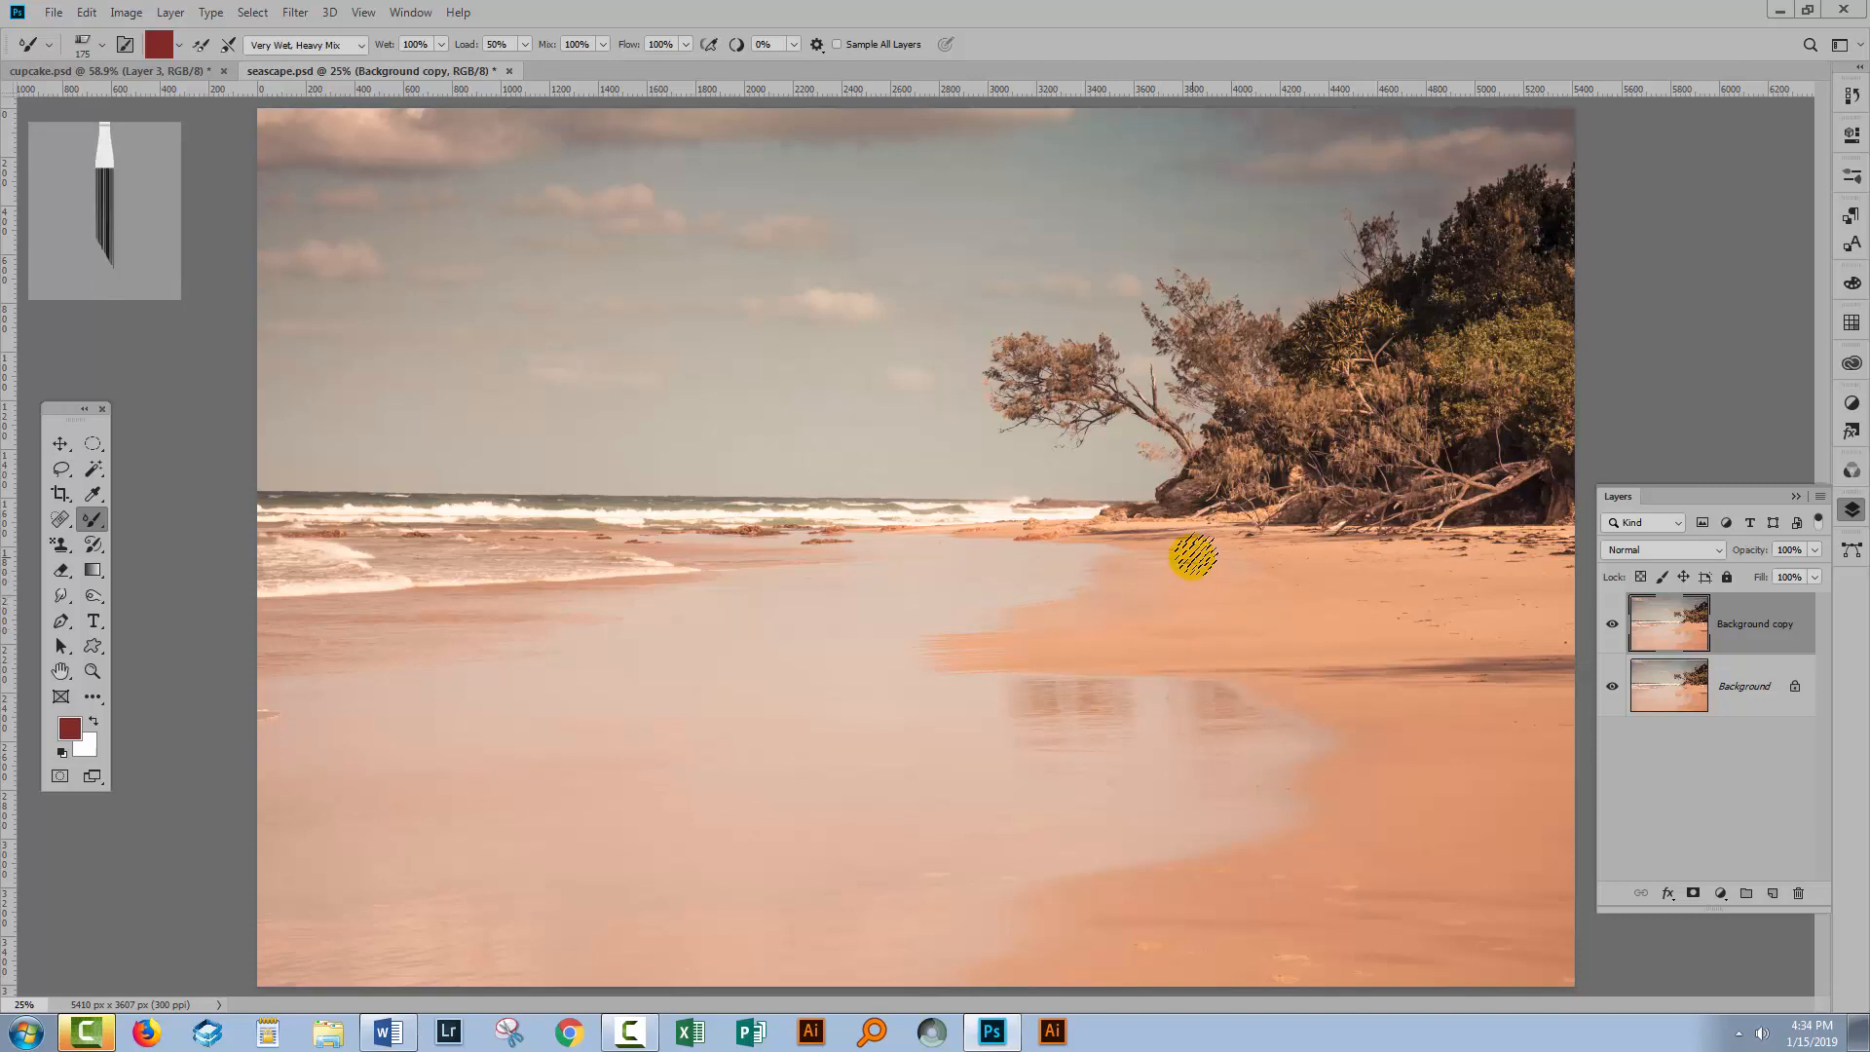
pyautogui.moveTo(1185, 550); pyautogui.dragTo(1017, 551)
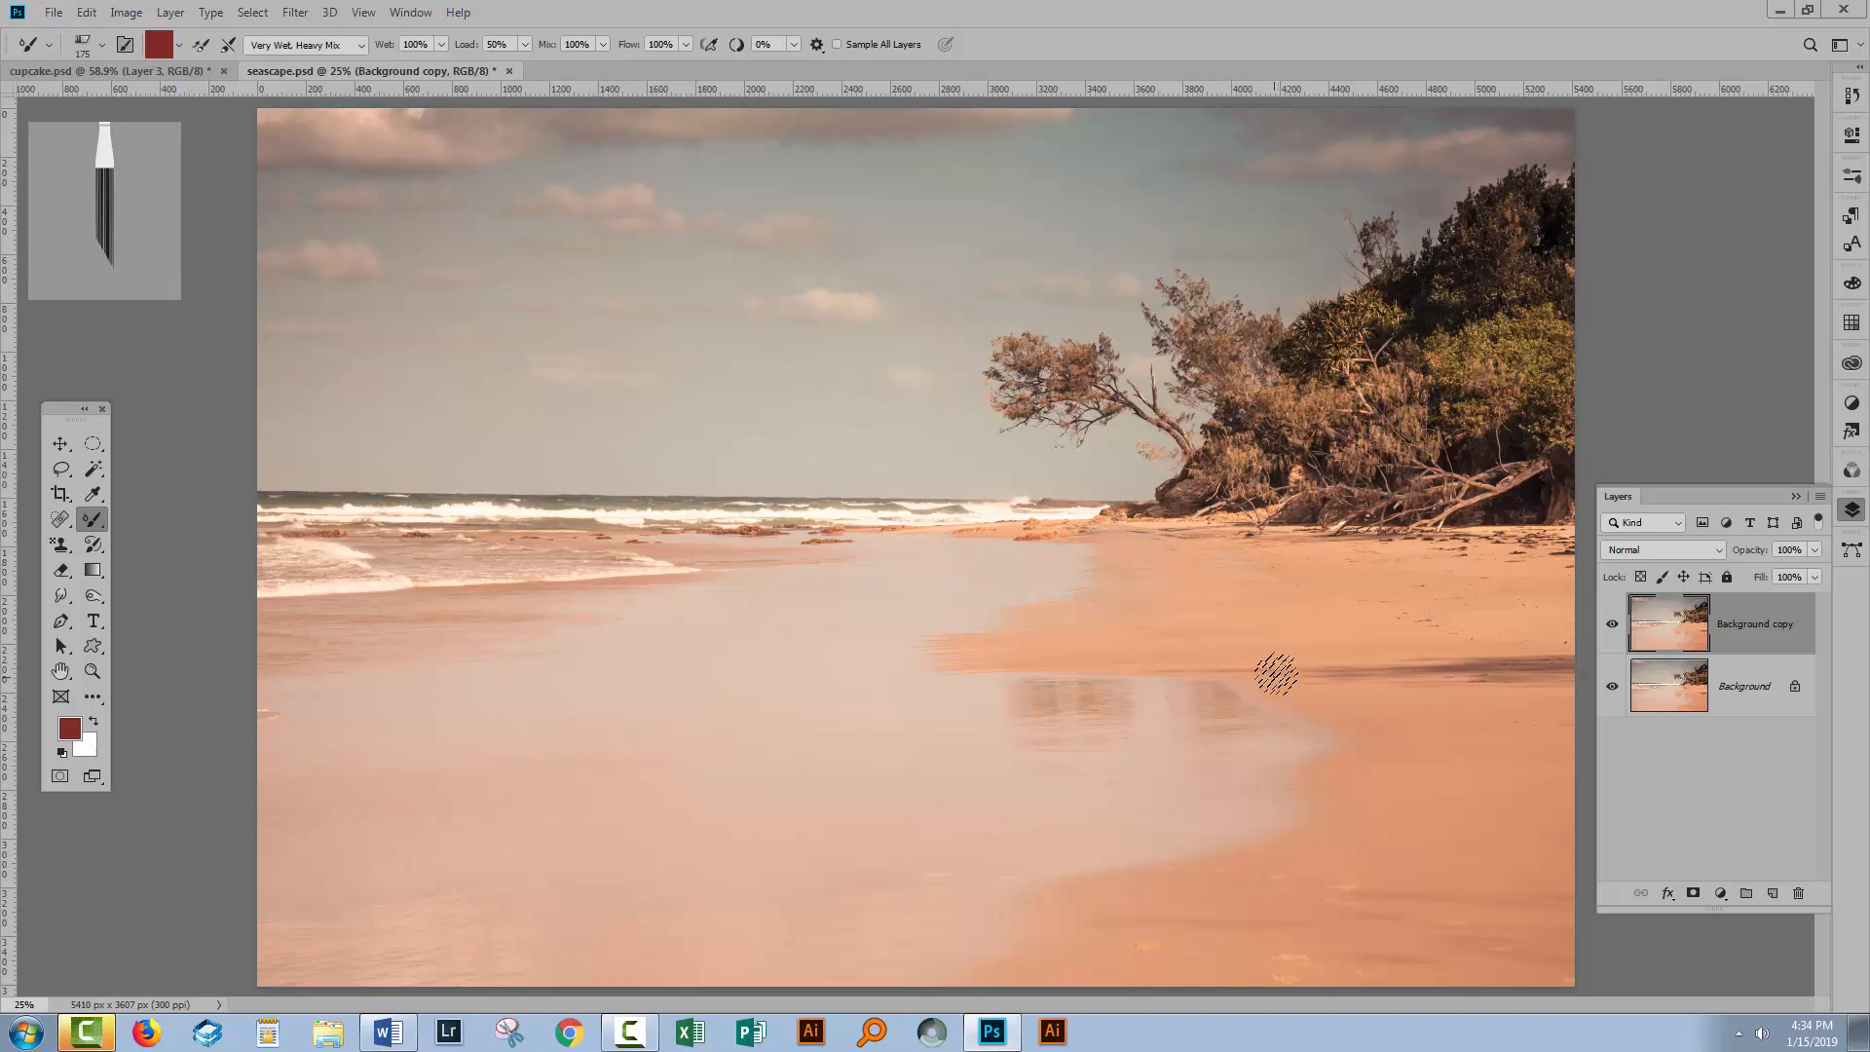
pyautogui.moveTo(1276, 673); pyautogui.dragTo(1124, 675)
pyautogui.moveTo(1350, 693); pyautogui.dragTo(1198, 712)
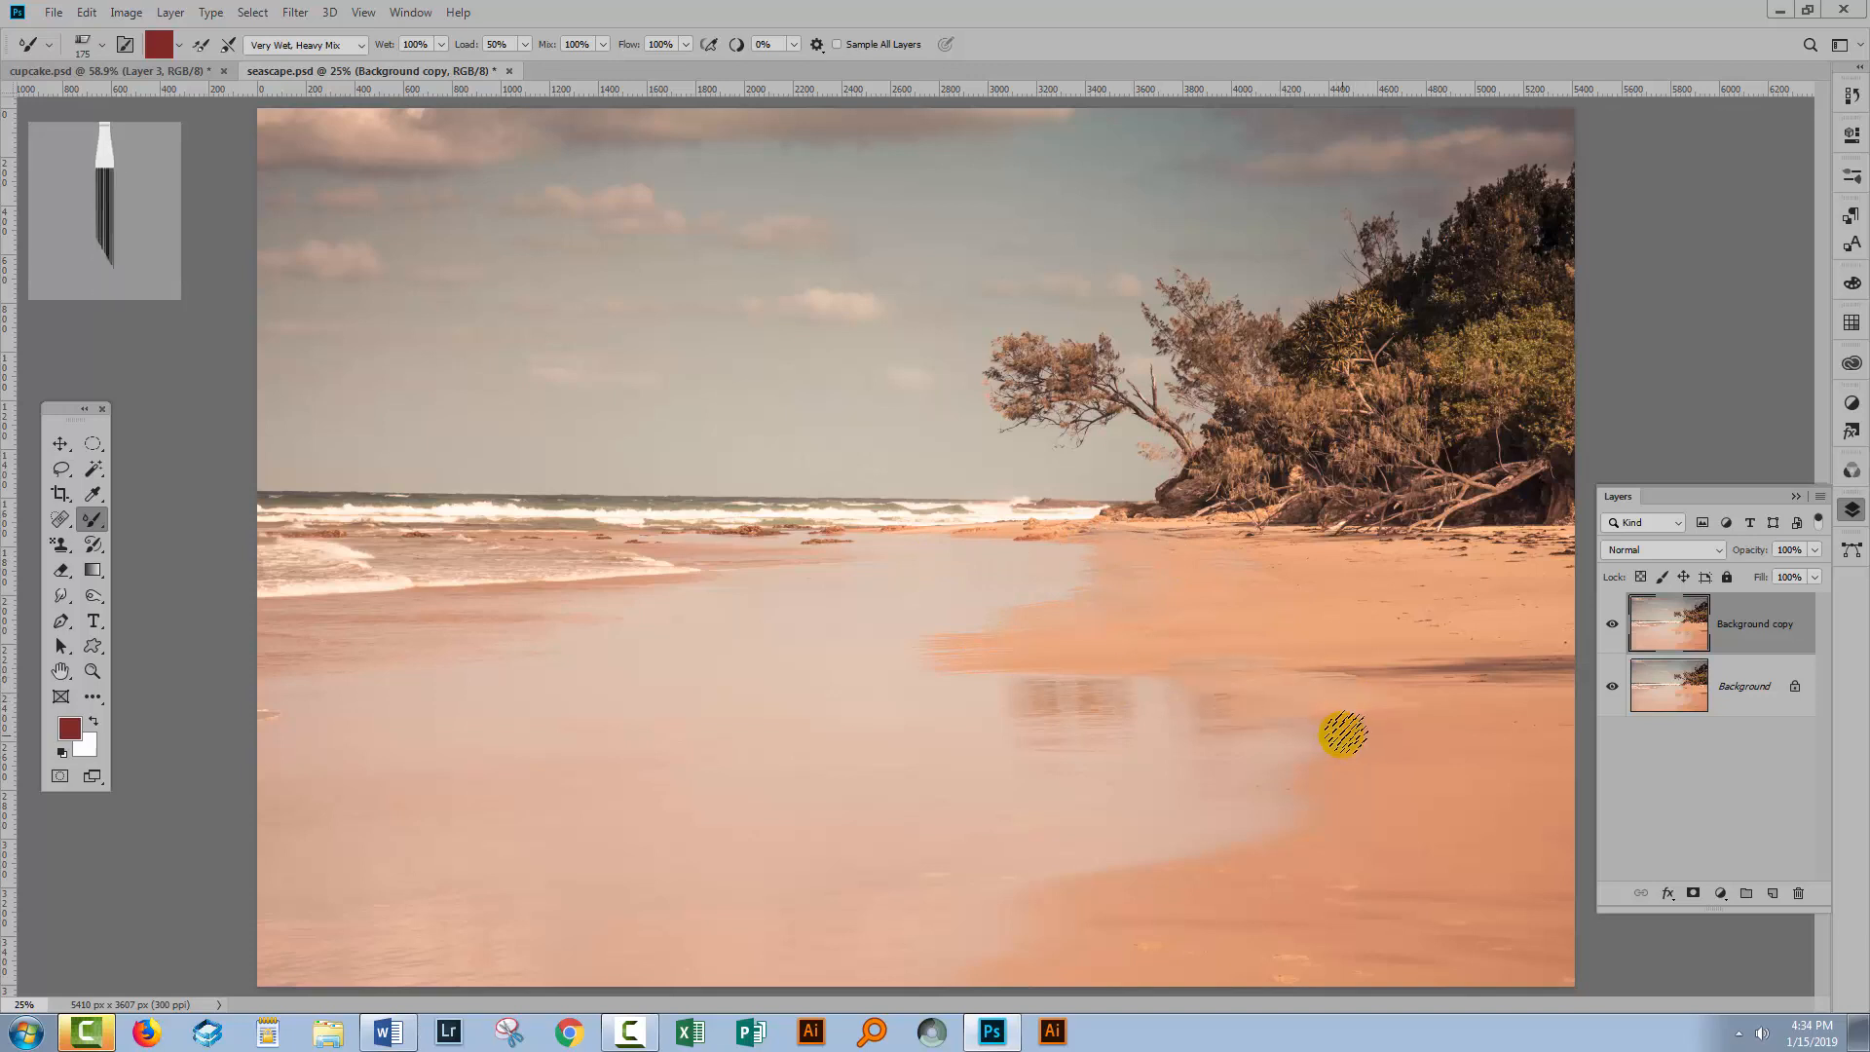
pyautogui.moveTo(1345, 730); pyautogui.dragTo(1231, 734)
pyautogui.moveTo(1371, 774); pyautogui.dragTo(1221, 776)
pyautogui.moveTo(1324, 816); pyautogui.dragTo(1194, 805)
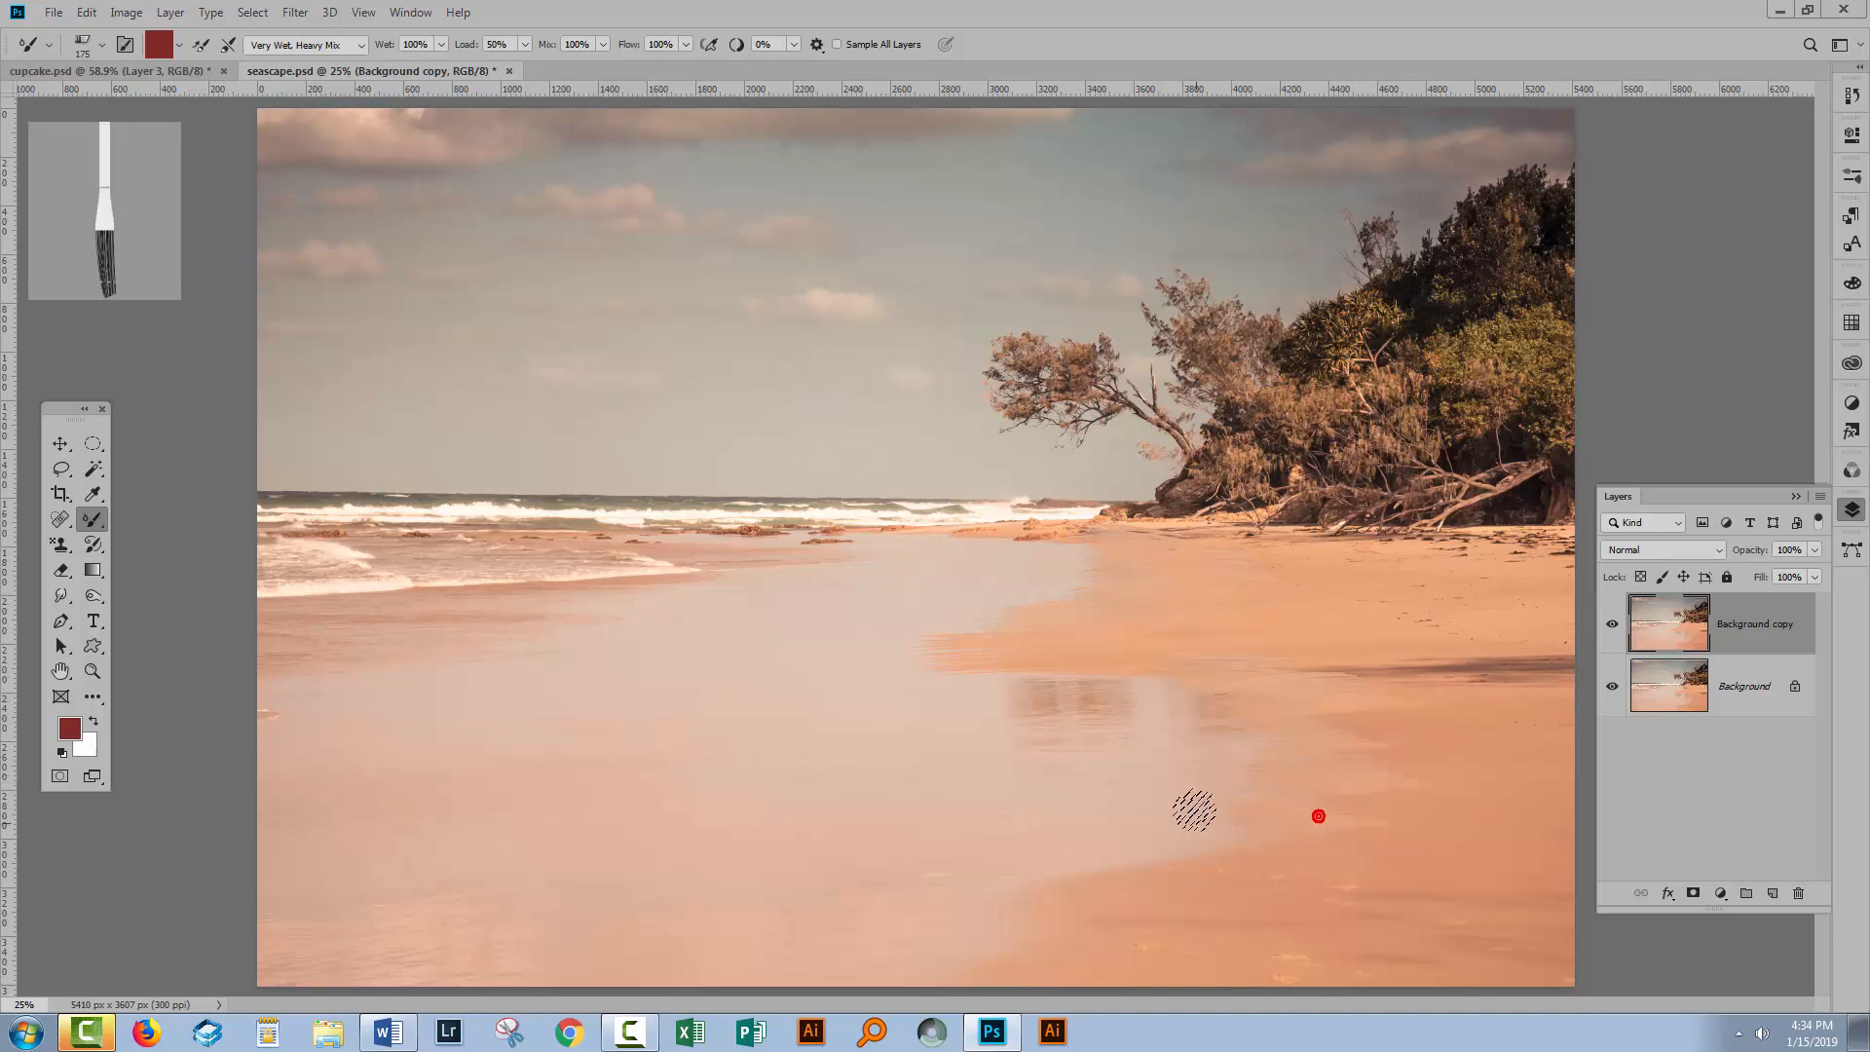
pyautogui.moveTo(1290, 841); pyautogui.dragTo(1089, 842)
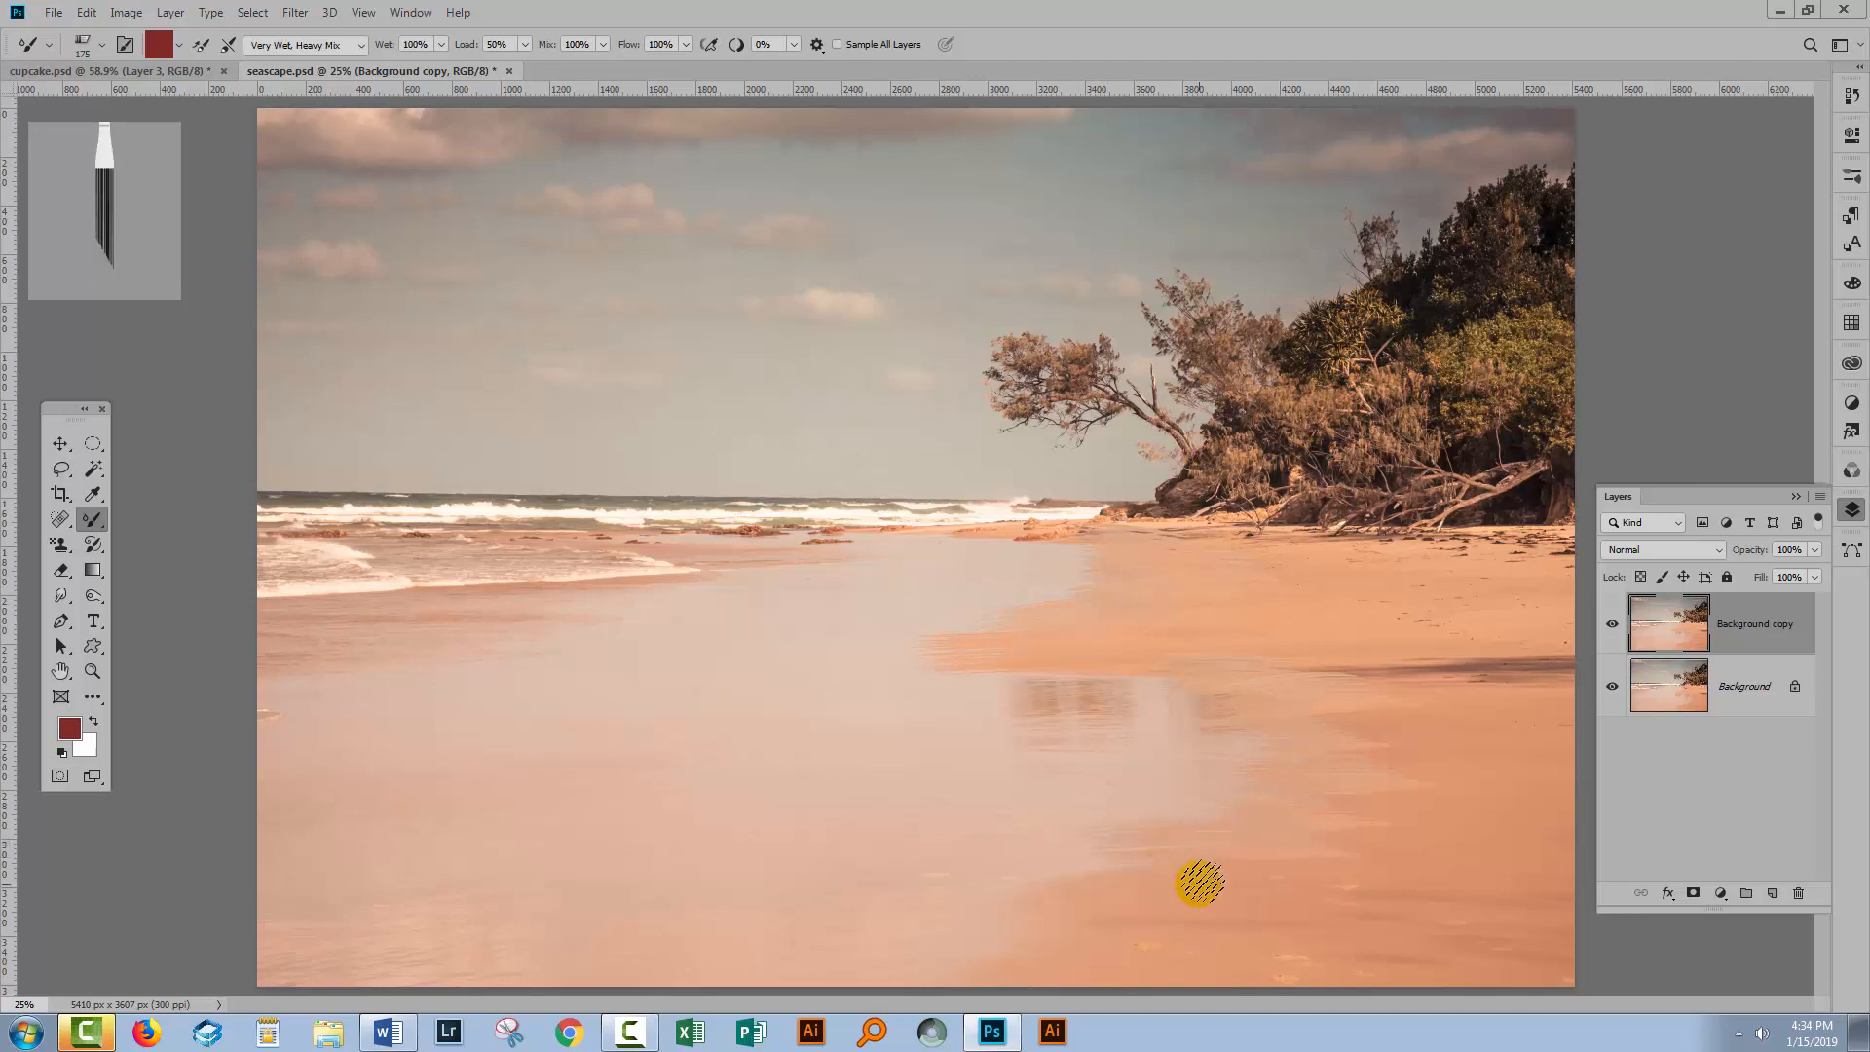
pyautogui.moveTo(1232, 878); pyautogui.dragTo(1017, 877)
pyautogui.moveTo(1146, 921); pyautogui.dragTo(978, 926)
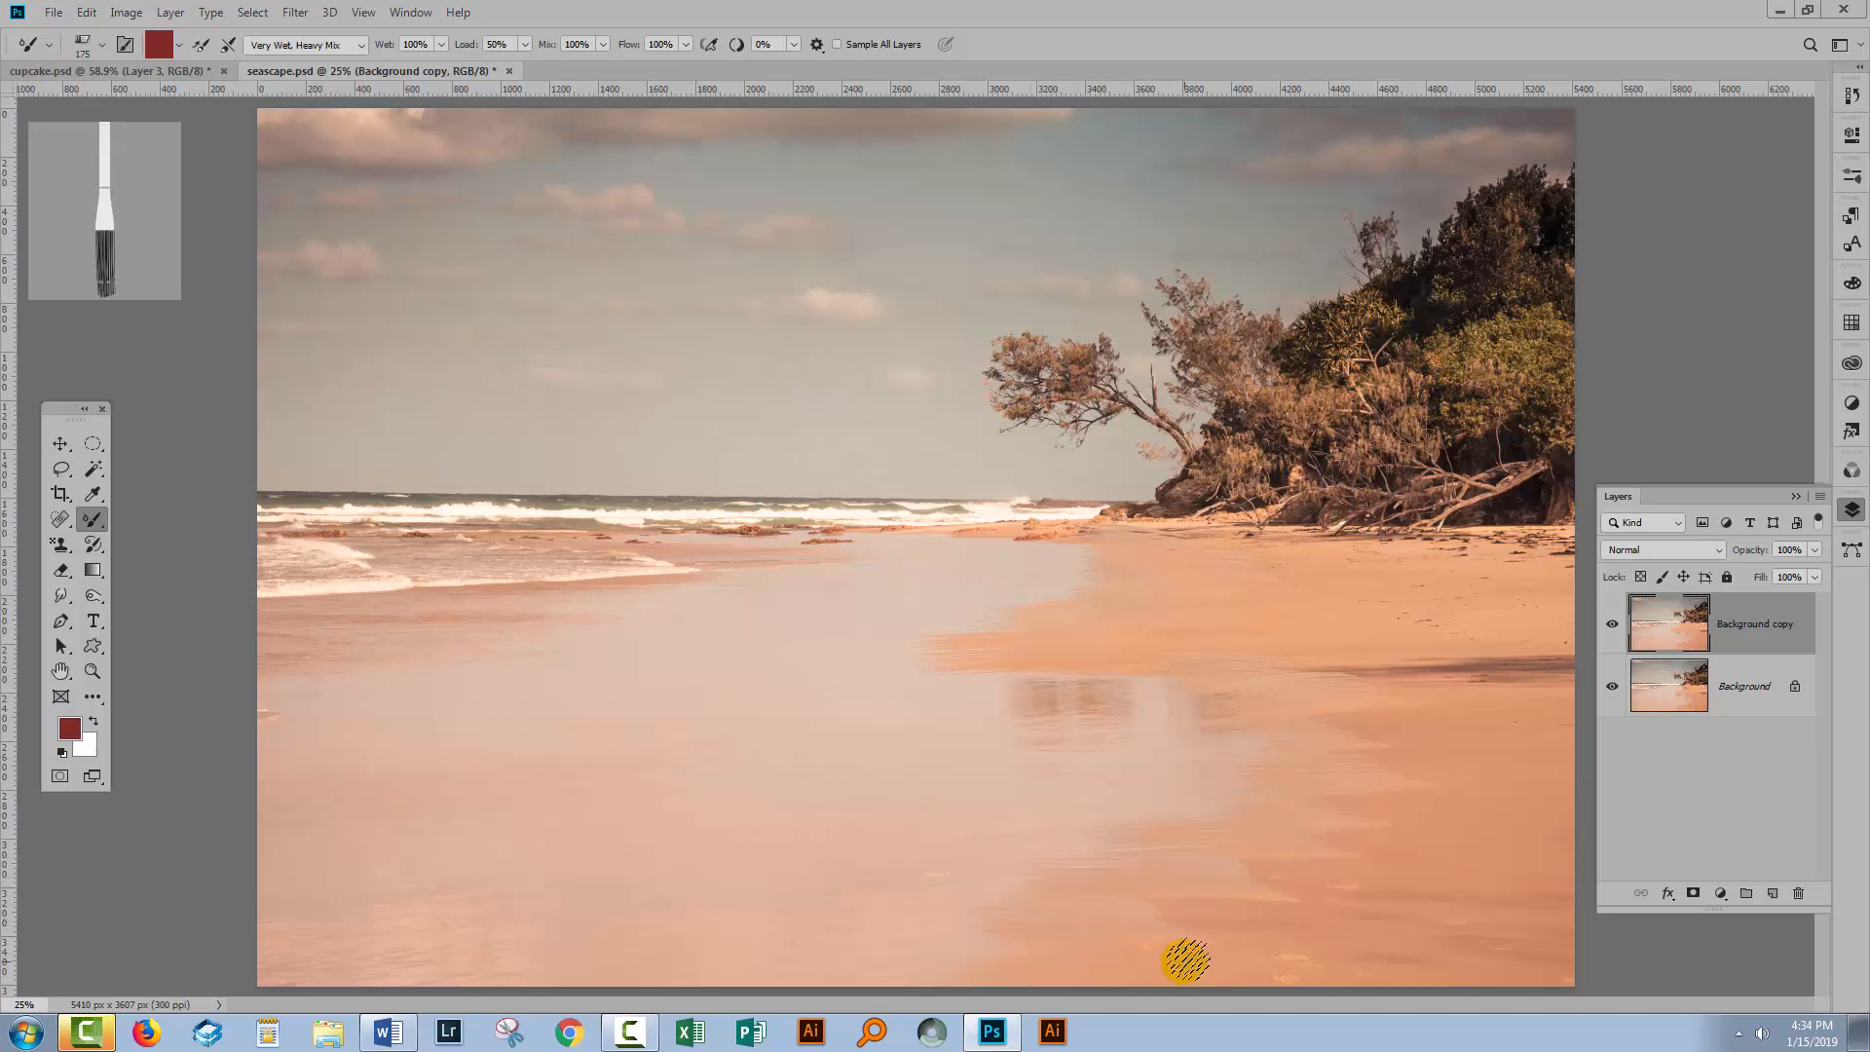
# Continue blending horizontal strokes across the lower right wet sand.
pyautogui.moveTo(1156, 962)
pyautogui.mouseDown()
pyautogui.moveTo(860, 957)
pyautogui.moveTo(1229, 904)
pyautogui.mouseUp()
pyautogui.moveTo(1014, 868); pyautogui.dragTo(1233, 859)
pyautogui.moveTo(1043, 814); pyautogui.dragTo(1333, 809)
pyautogui.moveTo(1140, 850); pyautogui.dragTo(1317, 860)
pyautogui.moveTo(1211, 903); pyautogui.dragTo(1323, 910)
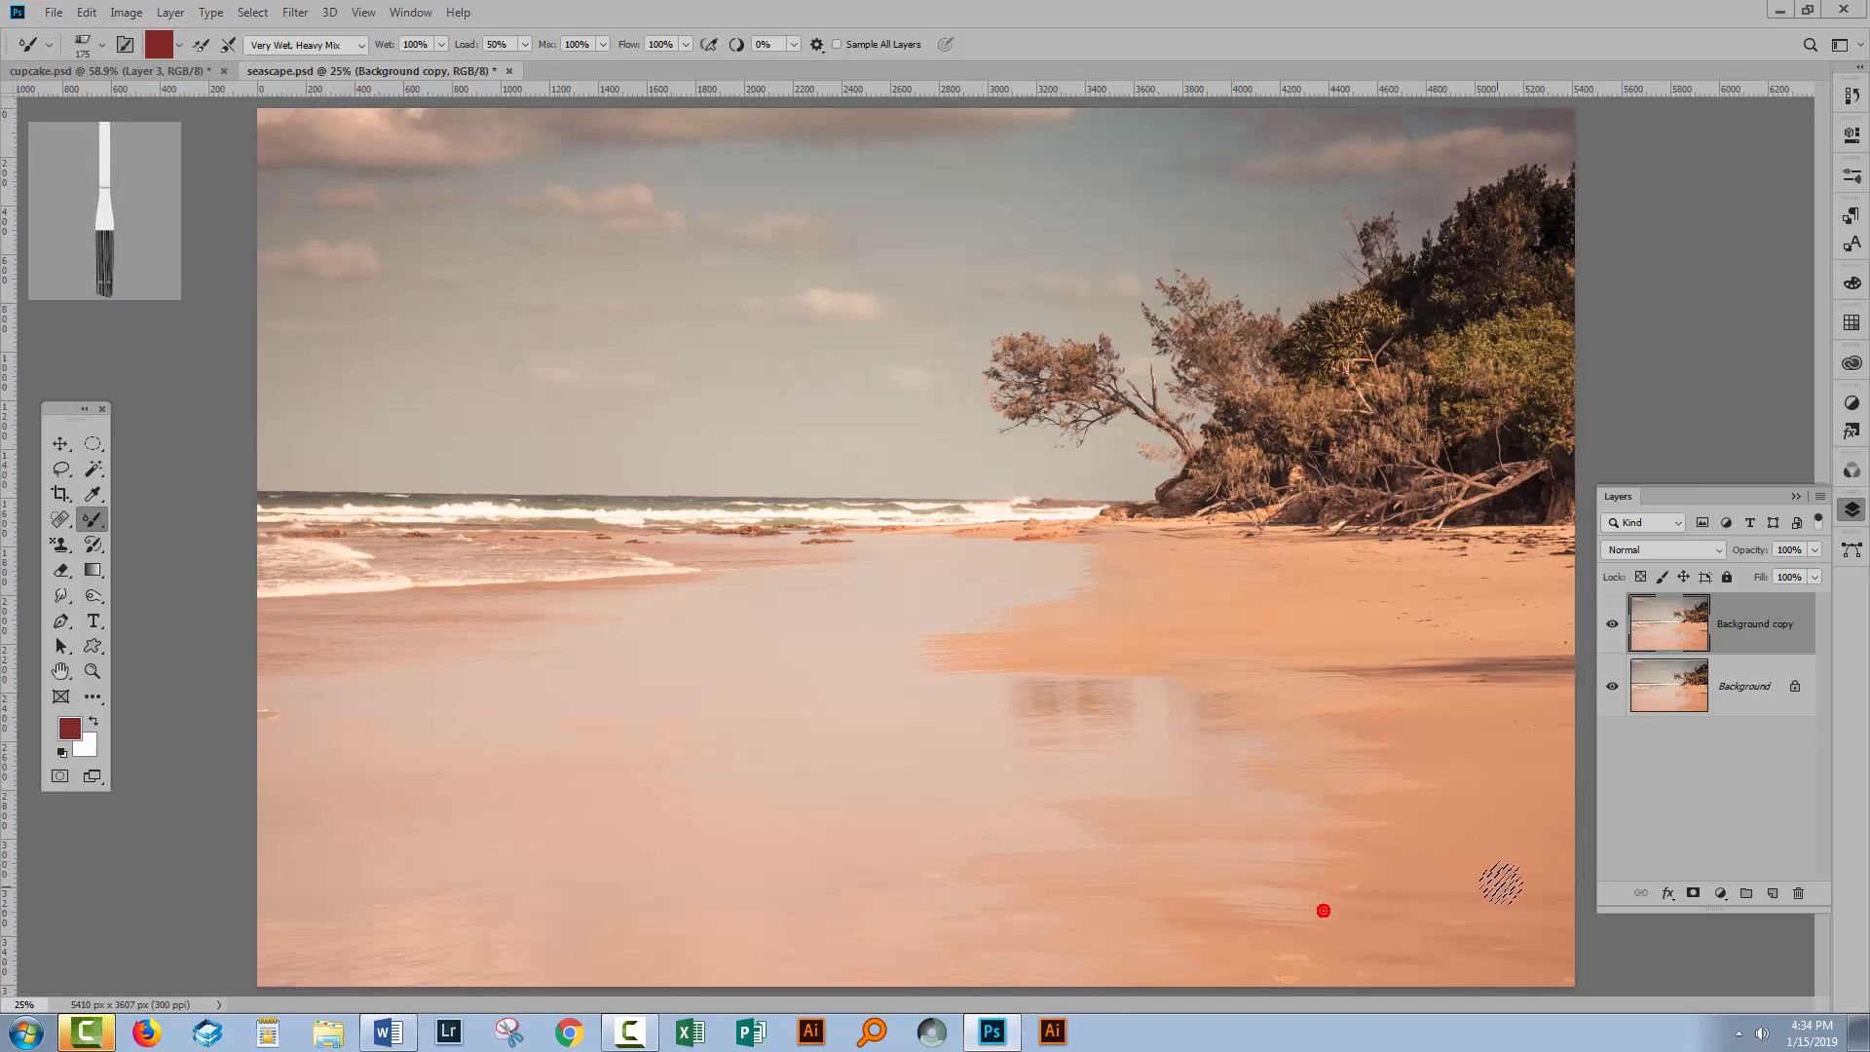
pyautogui.moveTo(1276, 850); pyautogui.dragTo(1524, 877)
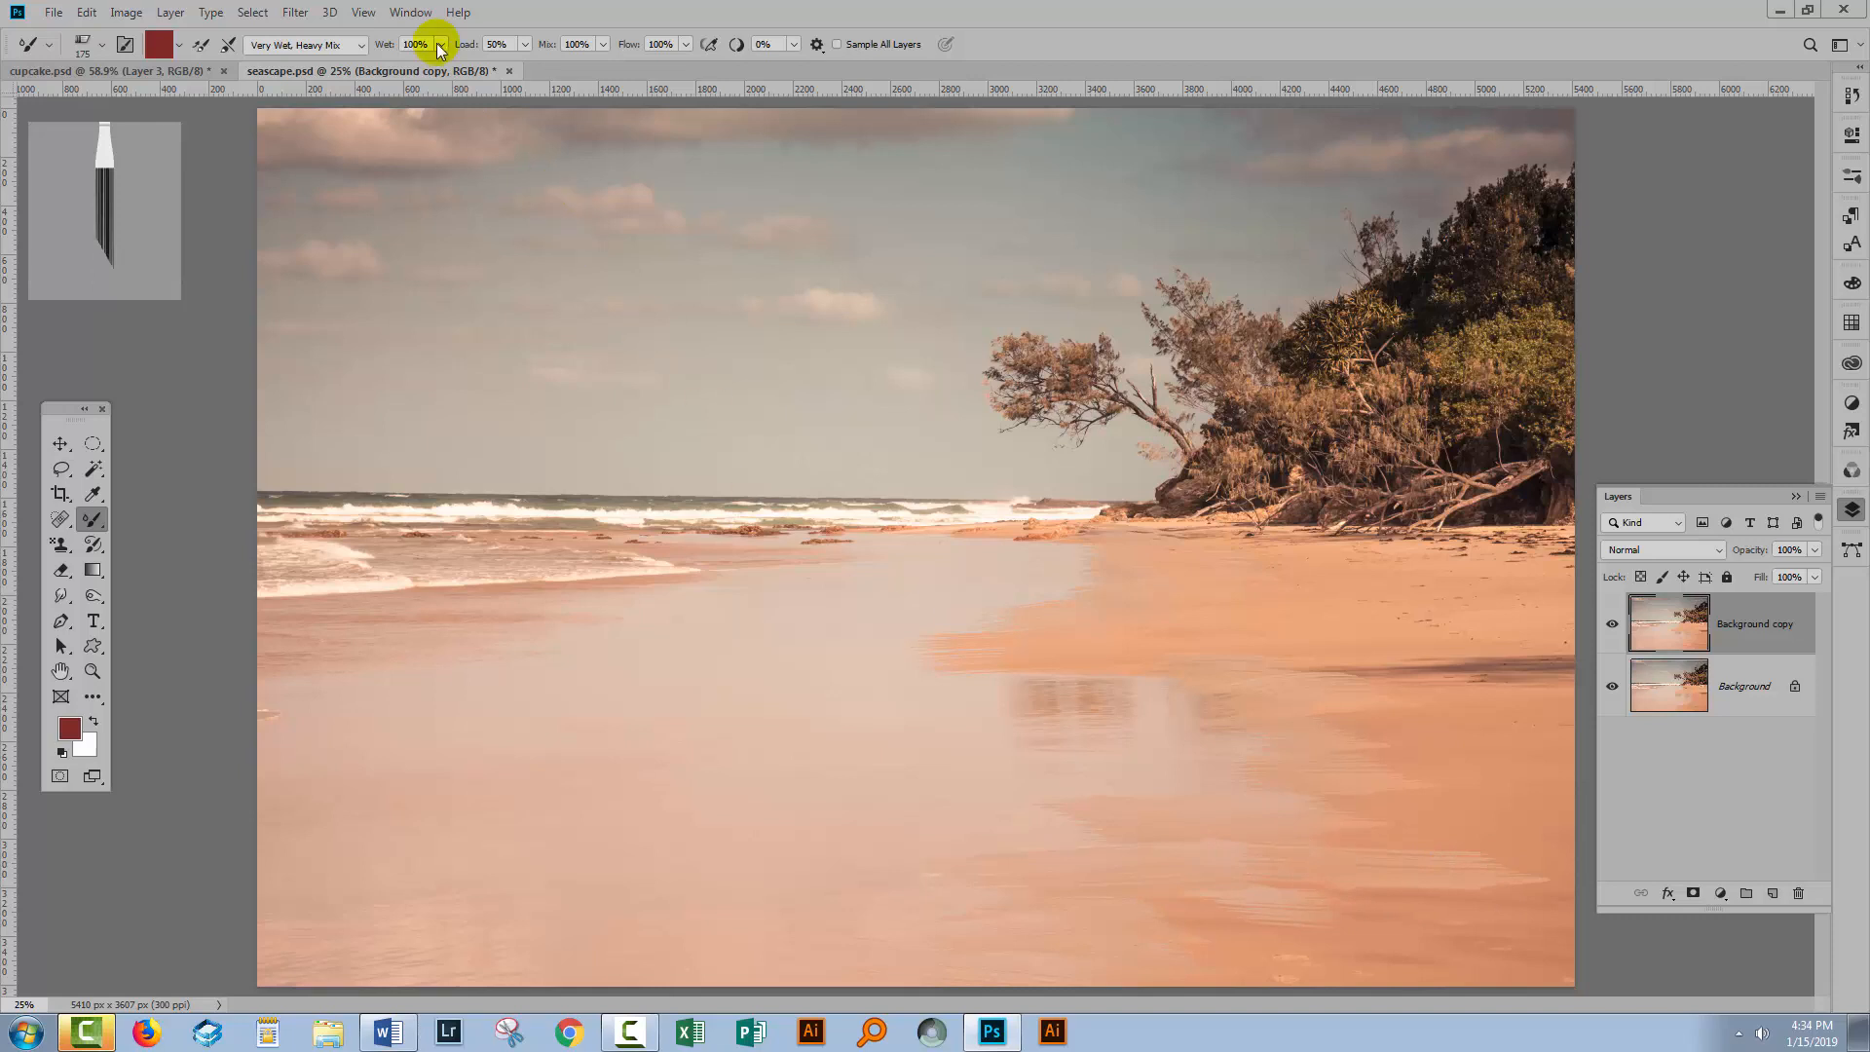
# Turn on cleaning the brush after each stroke and blend more horizontal strokes across the lower sand.
pyautogui.click(232, 44)
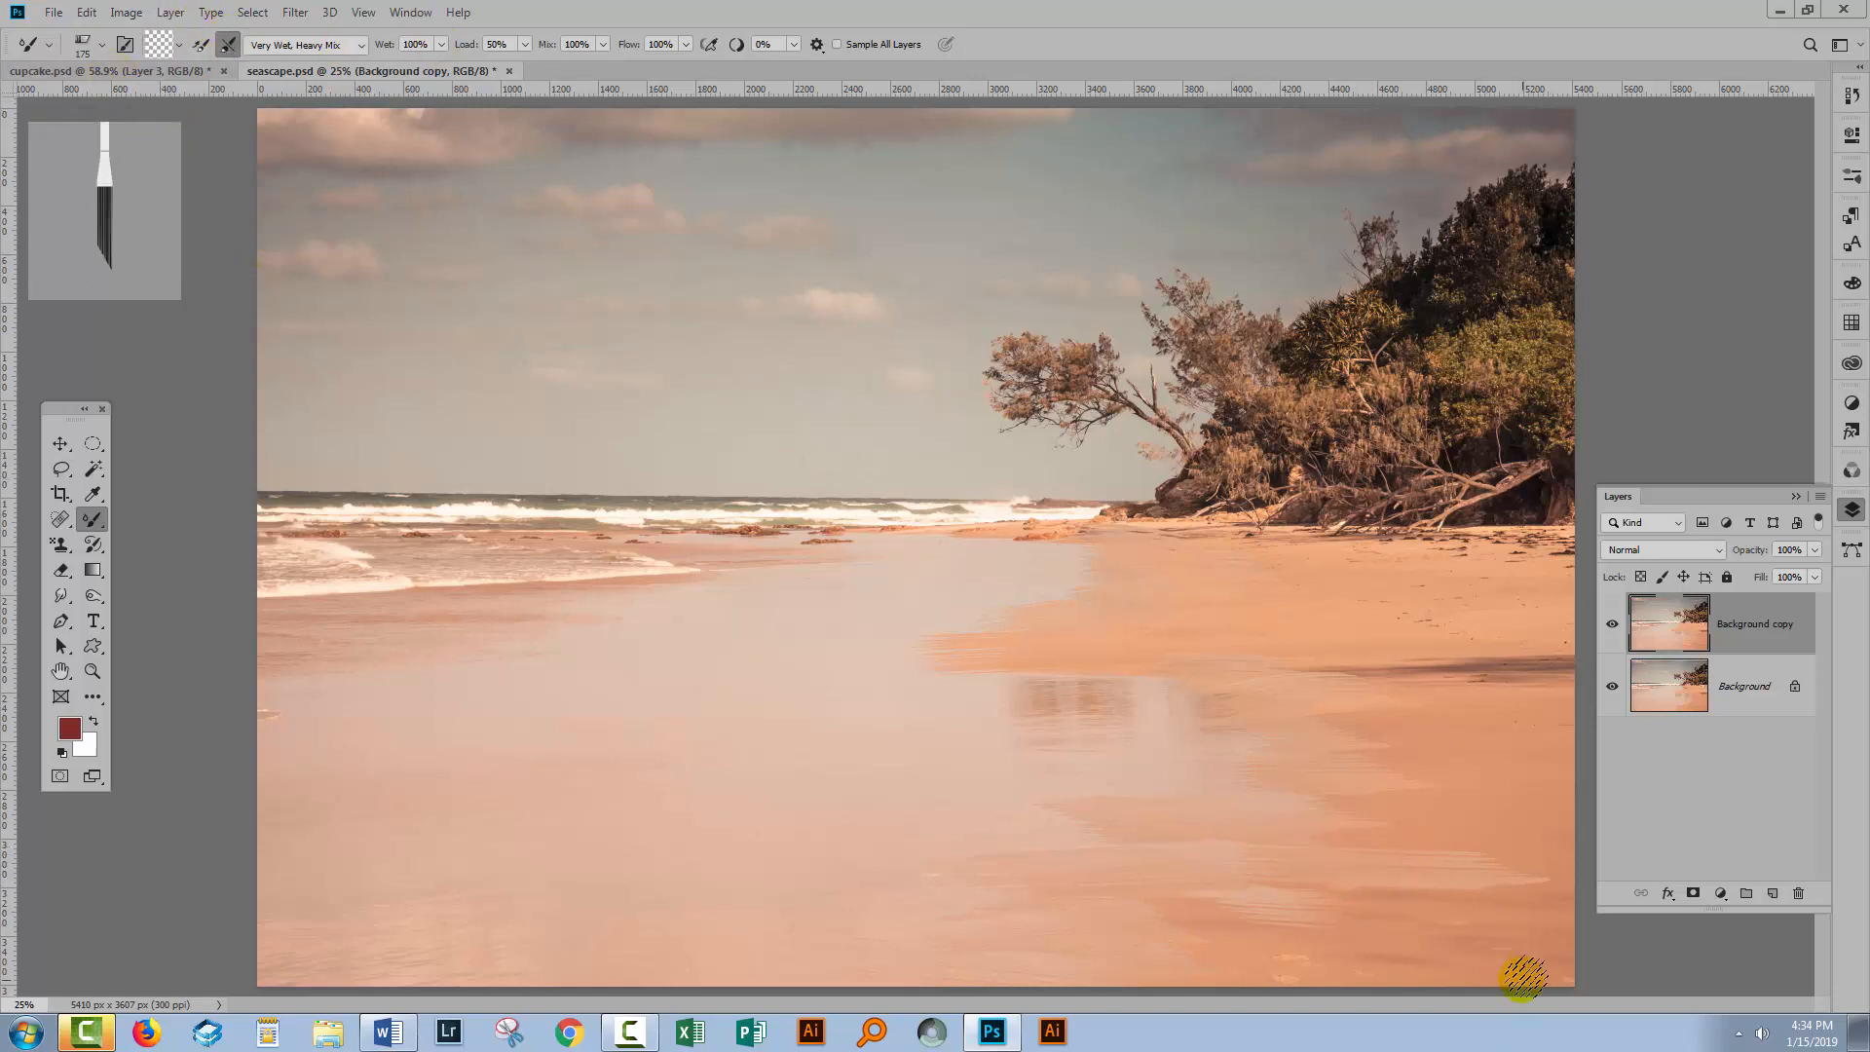
pyautogui.moveTo(1525, 885); pyautogui.dragTo(1296, 894)
pyautogui.moveTo(1470, 869); pyautogui.dragTo(1083, 901)
pyautogui.moveTo(1280, 909); pyautogui.dragTo(1072, 904)
pyautogui.moveTo(1399, 952)
pyautogui.mouseDown()
pyautogui.moveTo(1171, 953)
pyautogui.moveTo(1185, 925)
pyautogui.moveTo(1022, 898)
pyautogui.moveTo(960, 933)
pyautogui.moveTo(1062, 903)
pyautogui.moveTo(839, 914)
pyautogui.mouseUp()
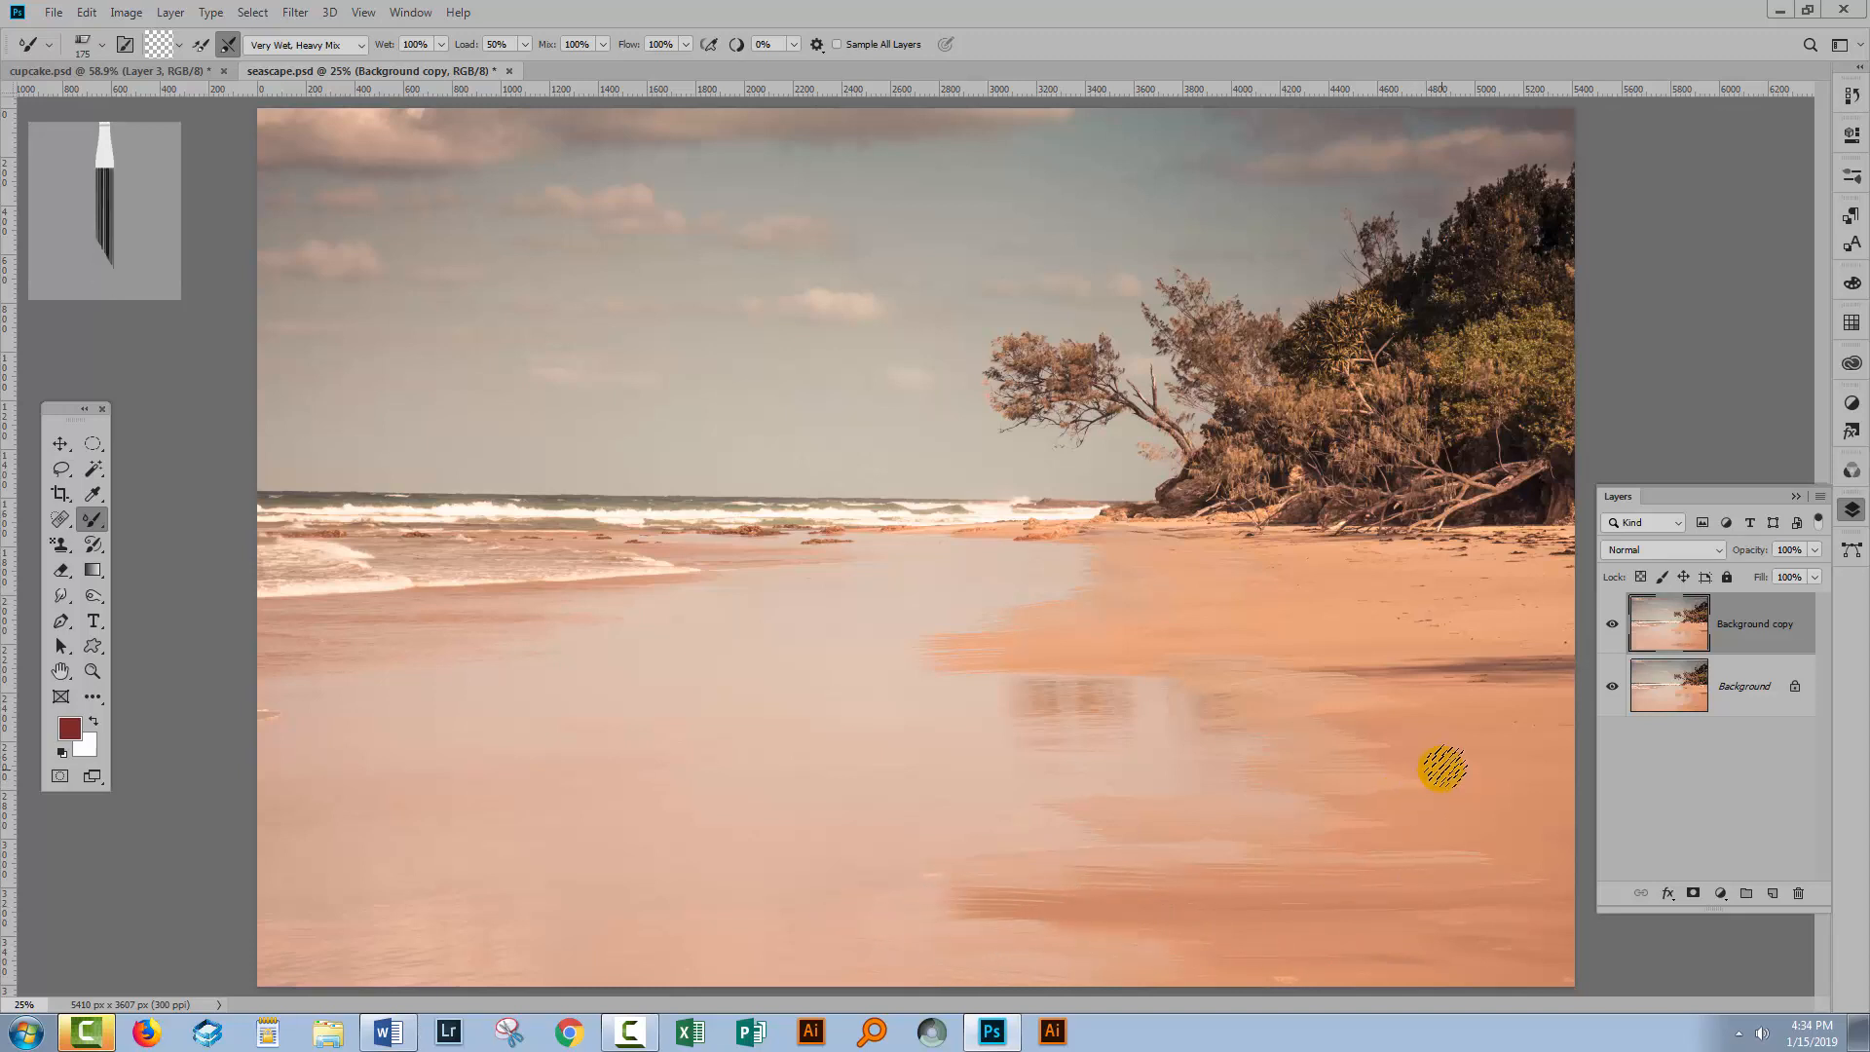
pyautogui.moveTo(1259, 685)
pyautogui.mouseDown()
pyautogui.moveTo(1521, 681)
pyautogui.moveTo(1429, 678)
pyautogui.moveTo(1519, 704)
pyautogui.moveTo(1302, 676)
pyautogui.moveTo(1458, 667)
pyautogui.moveTo(1290, 677)
pyautogui.moveTo(1358, 673)
pyautogui.moveTo(1522, 701)
pyautogui.mouseUp()
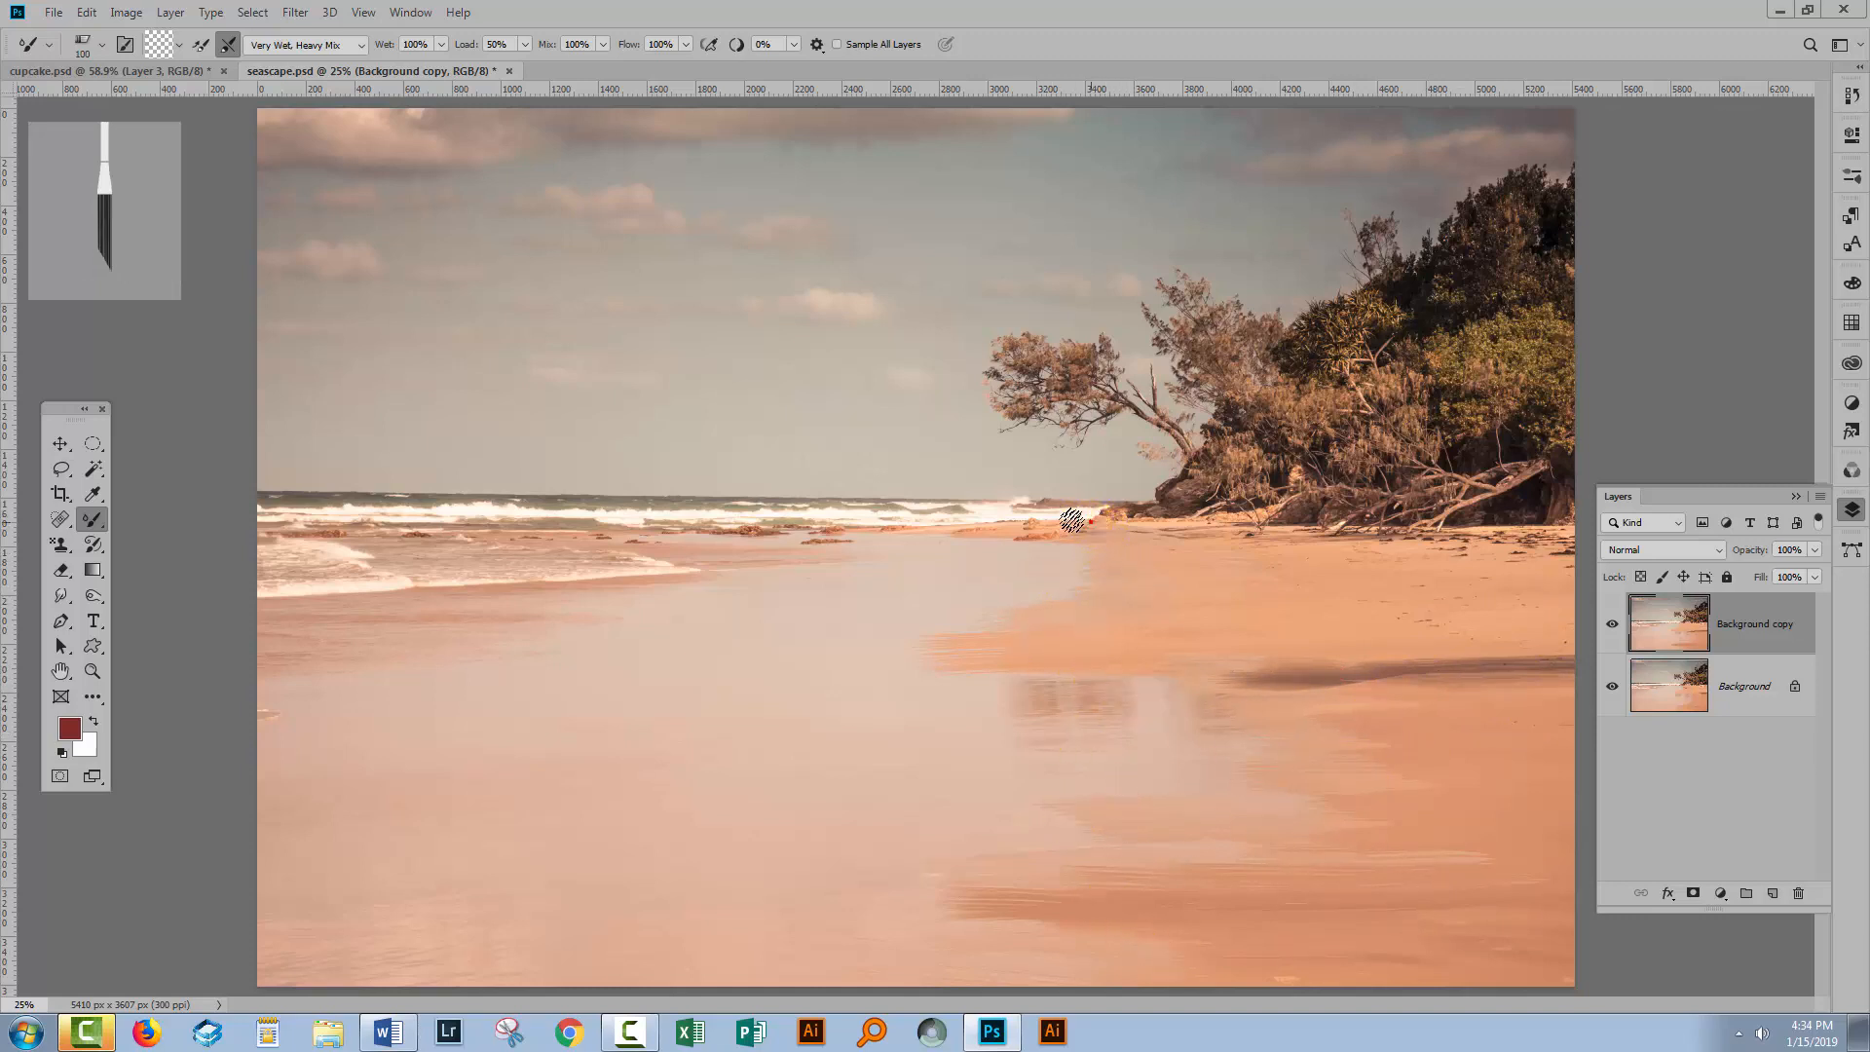
# Blend short horizontal strokes along the waterline beneath the breaking waves.
pyautogui.moveTo(1091, 522); pyautogui.dragTo(981, 523)
pyautogui.moveTo(1027, 520); pyautogui.dragTo(925, 527)
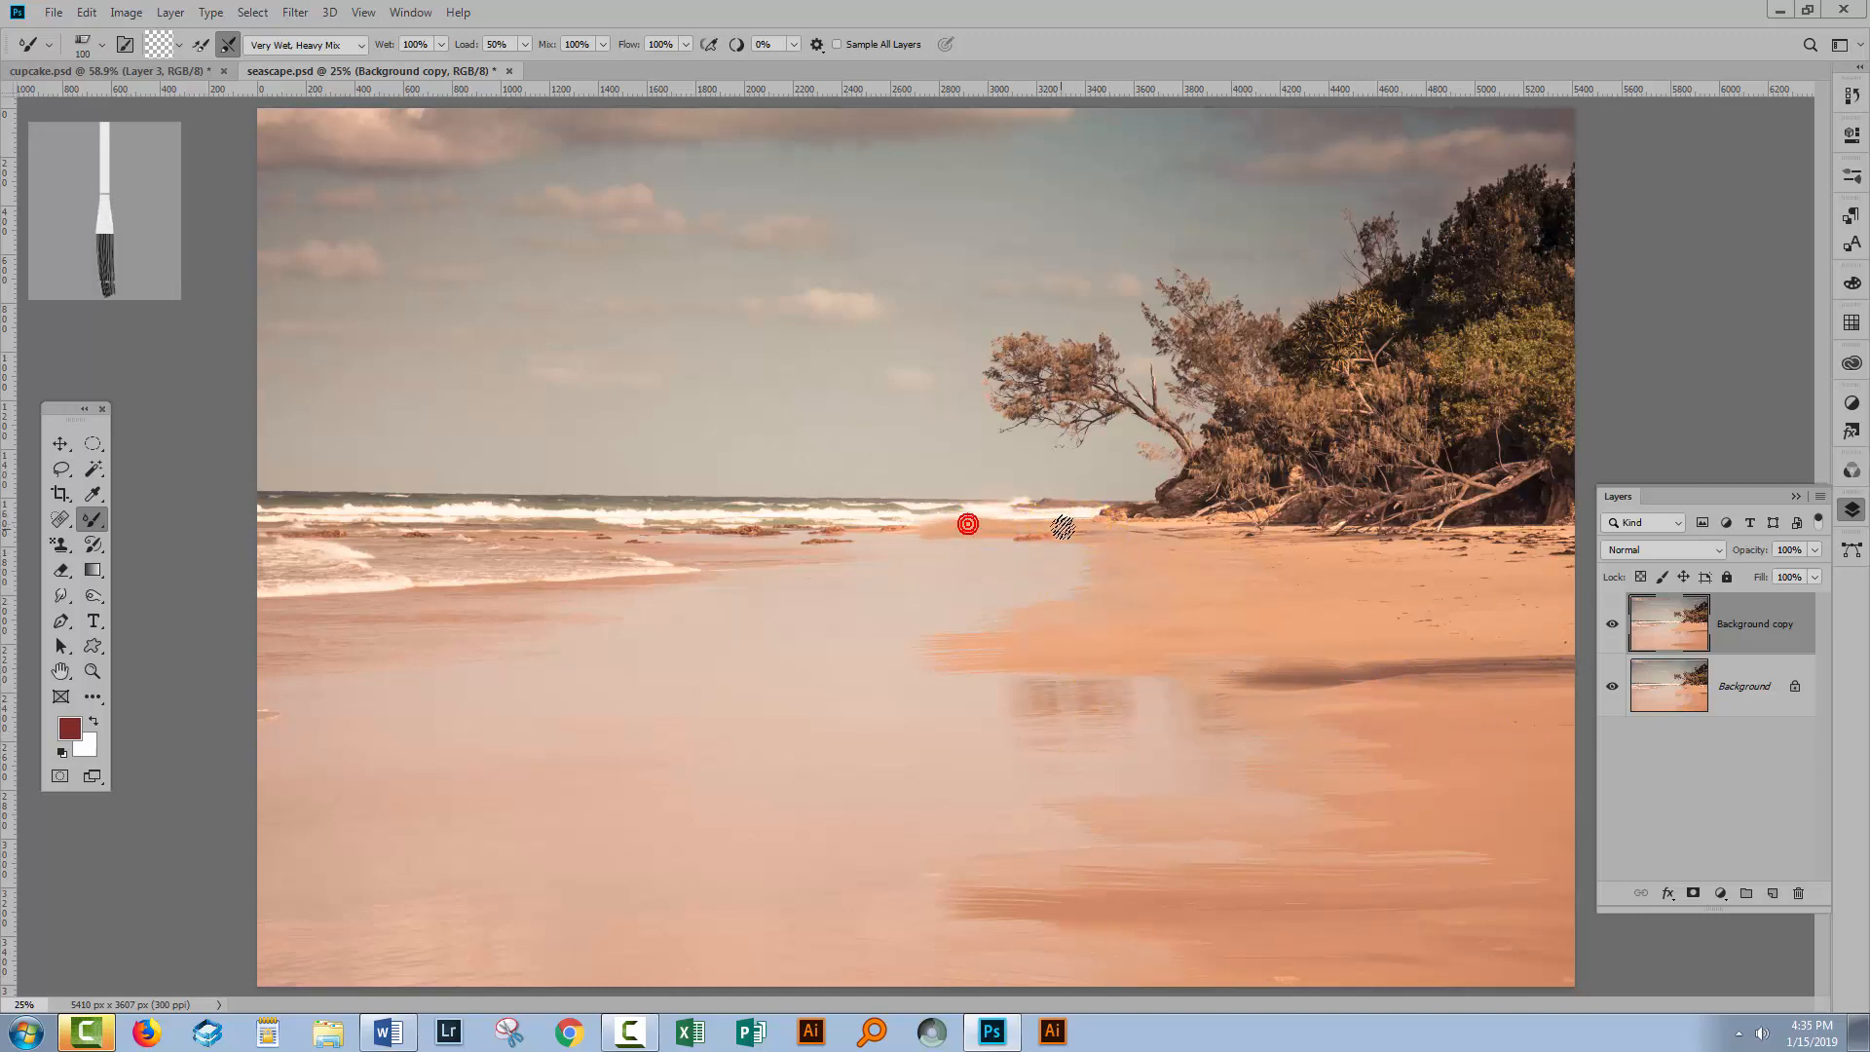
pyautogui.moveTo(1105, 532); pyautogui.dragTo(1008, 542)
pyautogui.moveTo(1134, 546); pyautogui.dragTo(1011, 562)
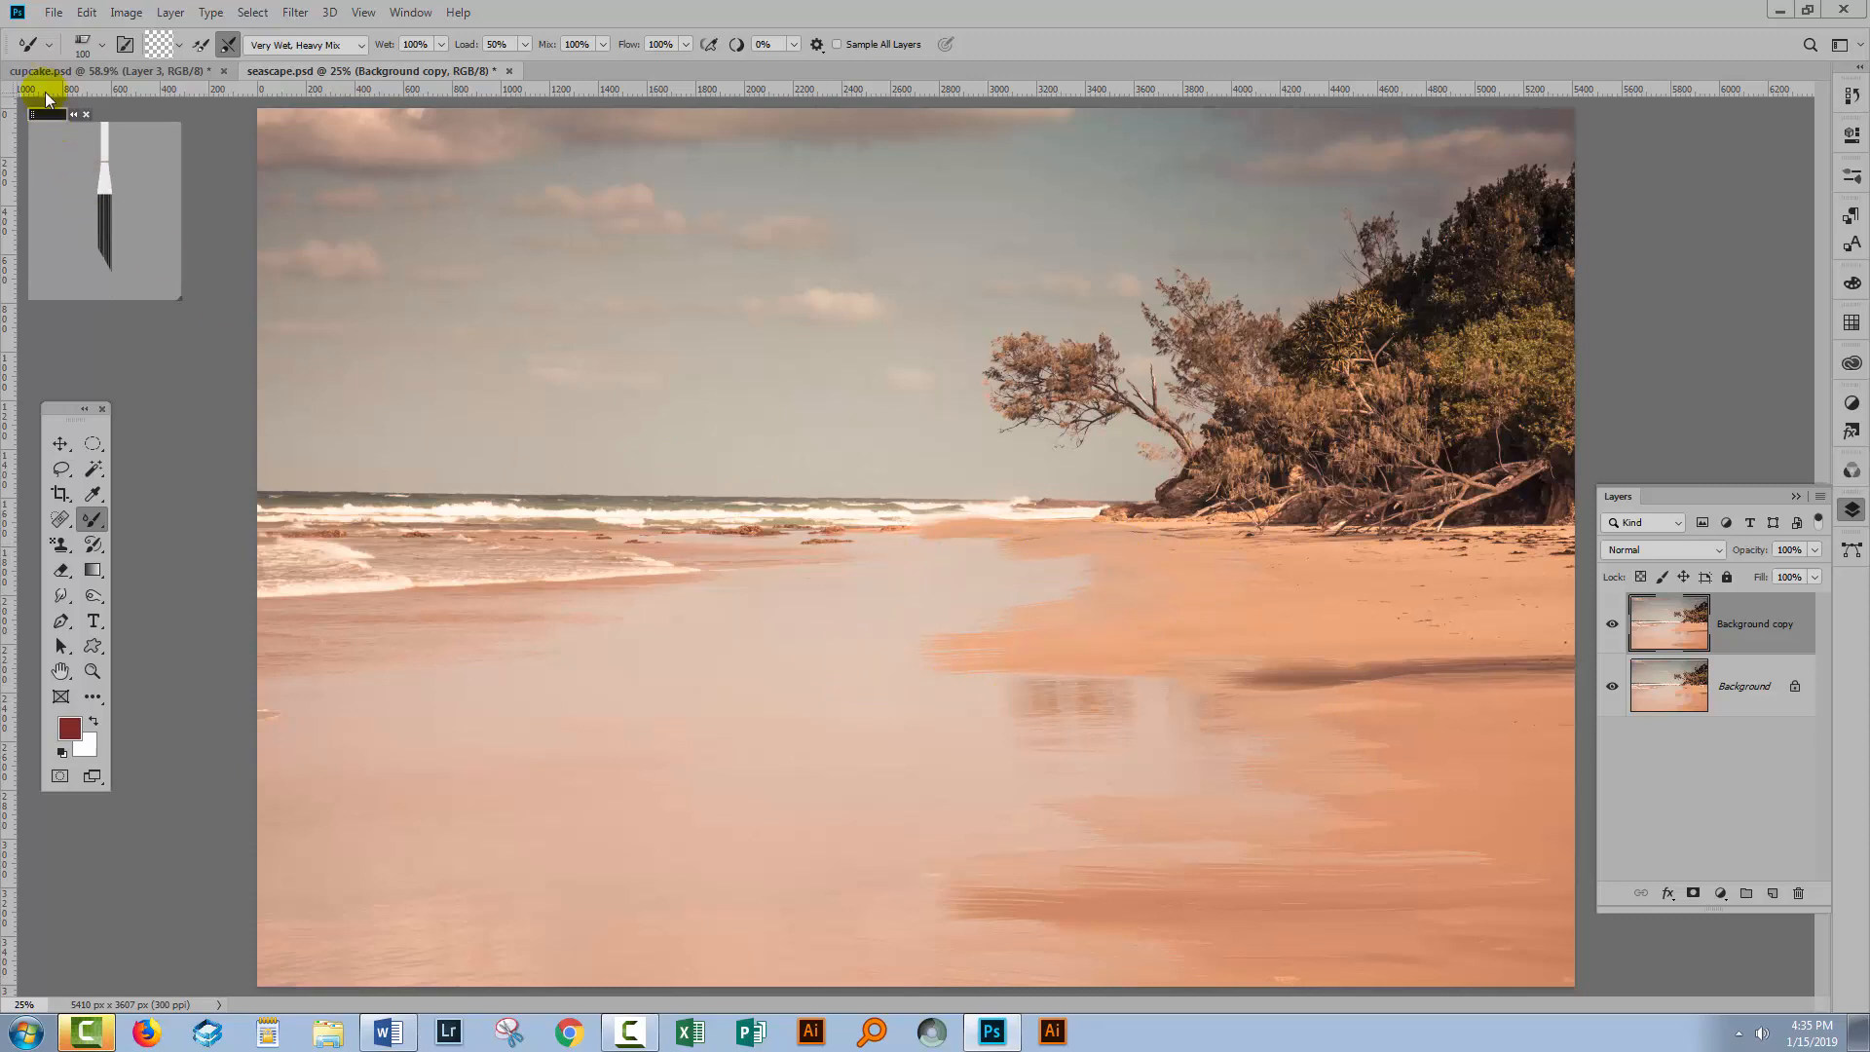
# Reduce the brush tip Bristles to 14% in Brush Settings, then close the panel.
pyautogui.click(125, 45)
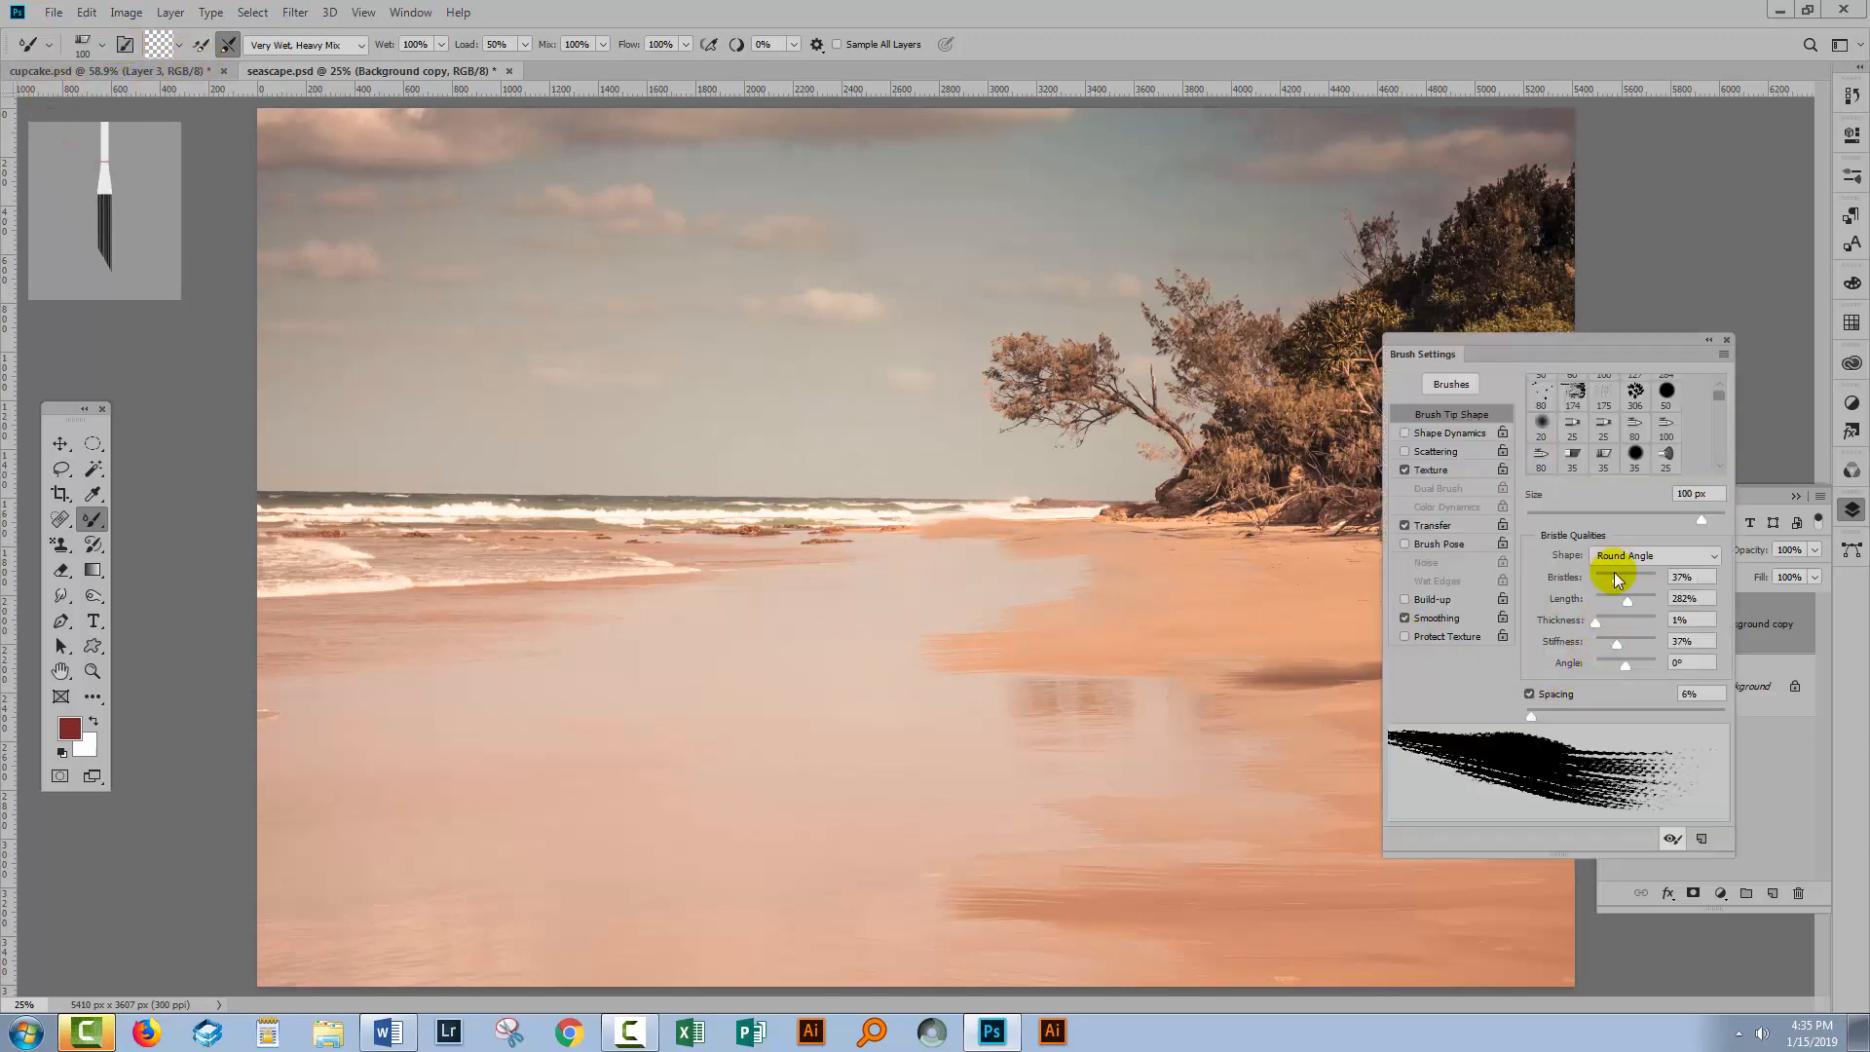
pyautogui.moveTo(1616, 578); pyautogui.dragTo(1602, 580)
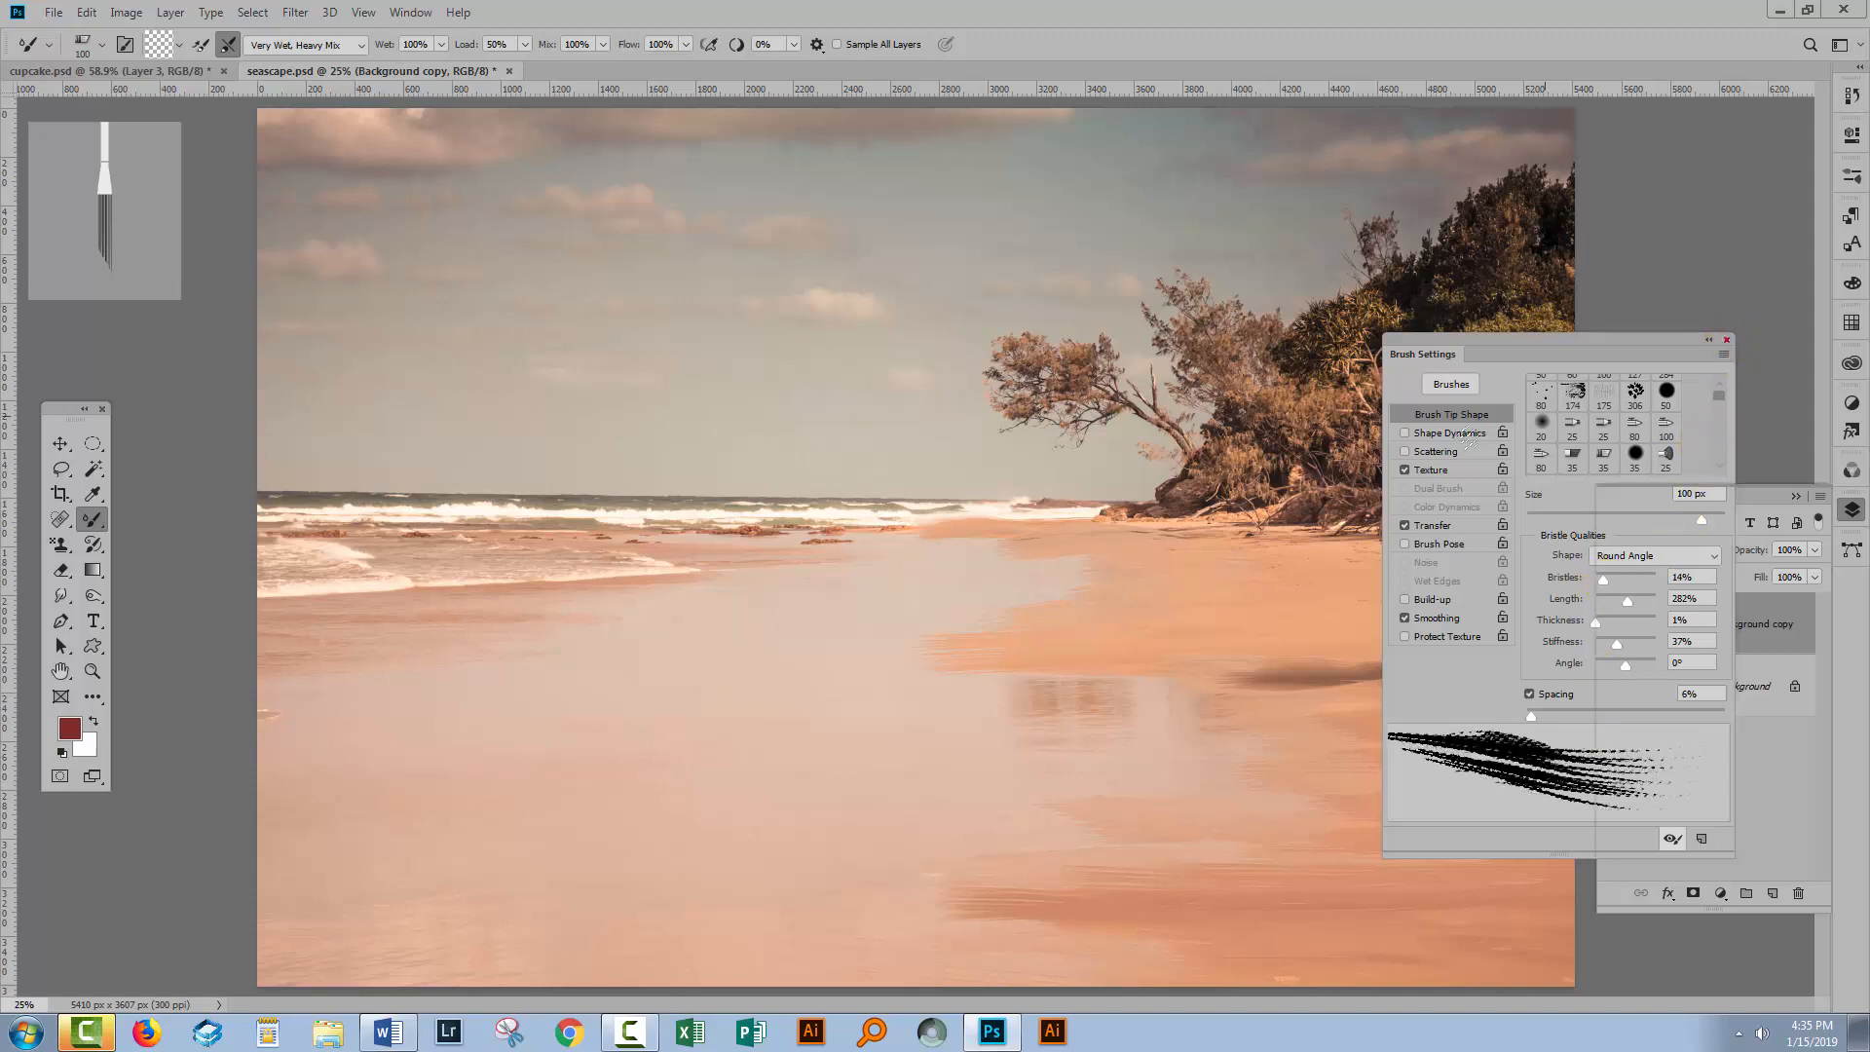
pyautogui.click(1727, 341)
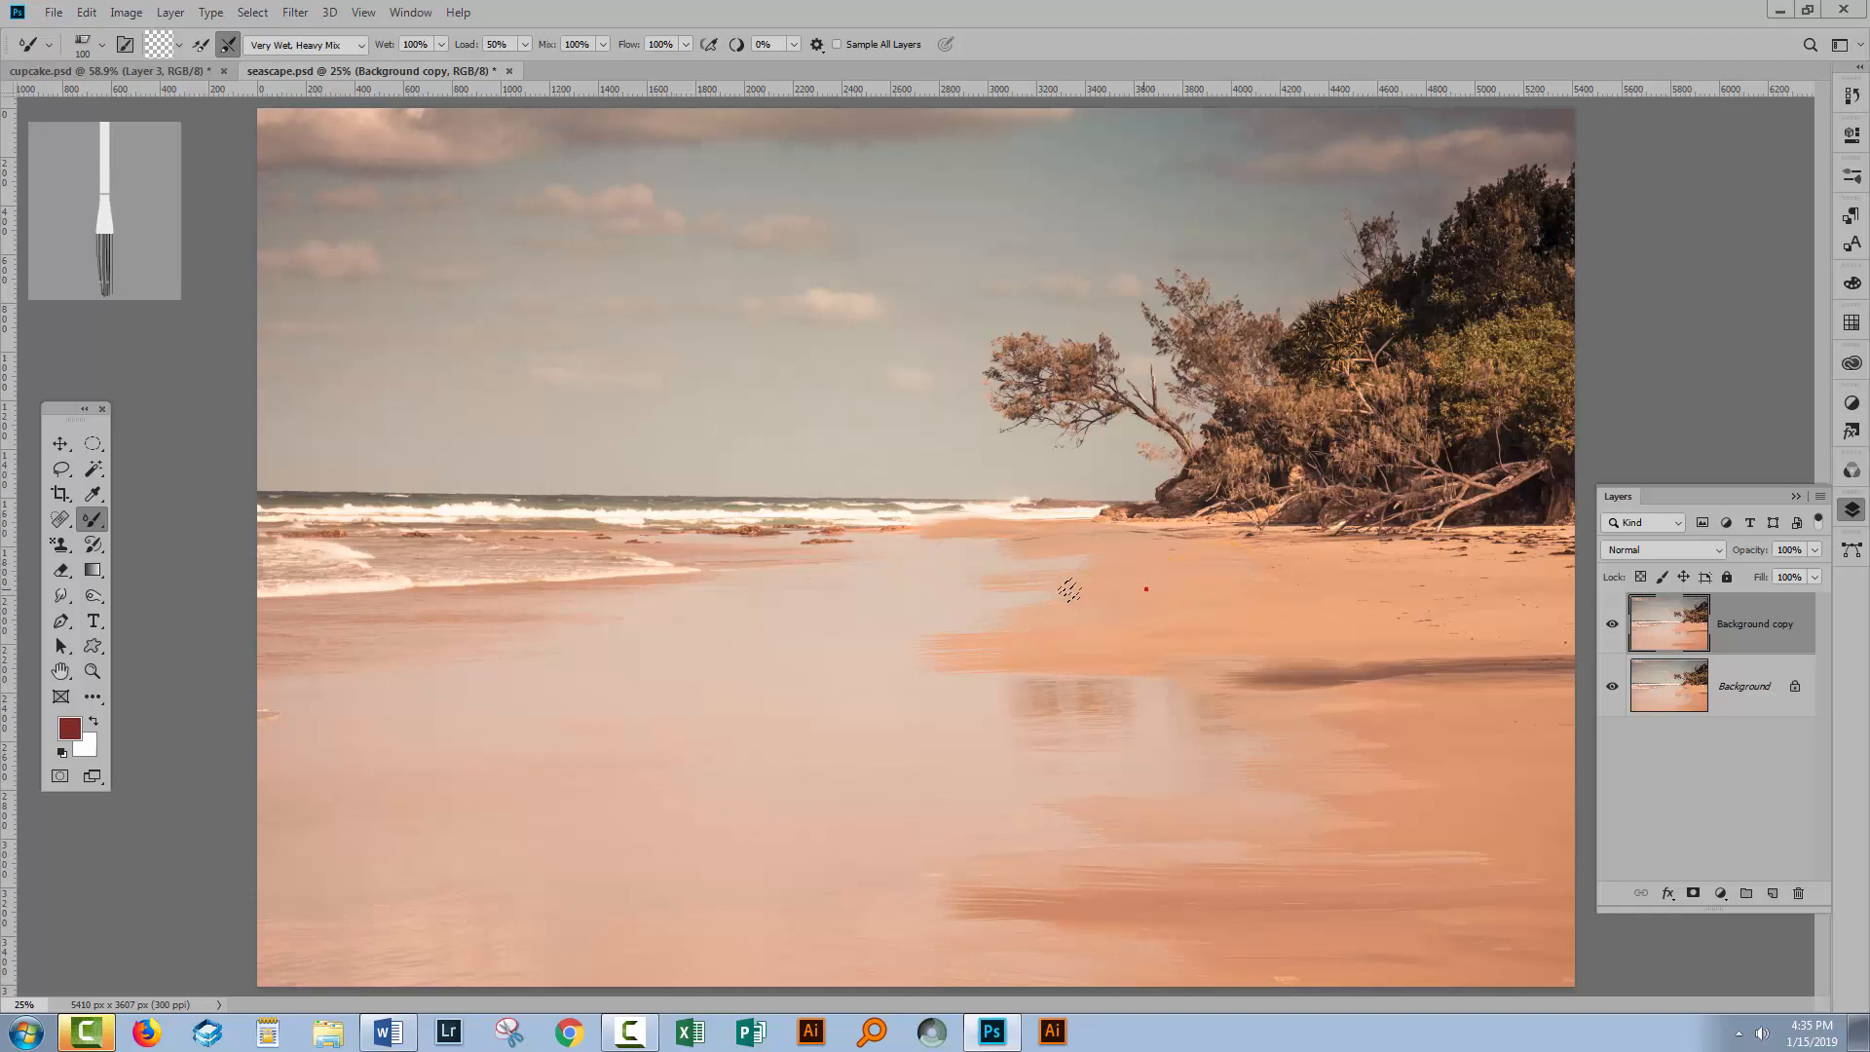
# Set the Mixer Brush Flow to 35%.
pyautogui.click(685, 44)
pyautogui.click(629, 66)
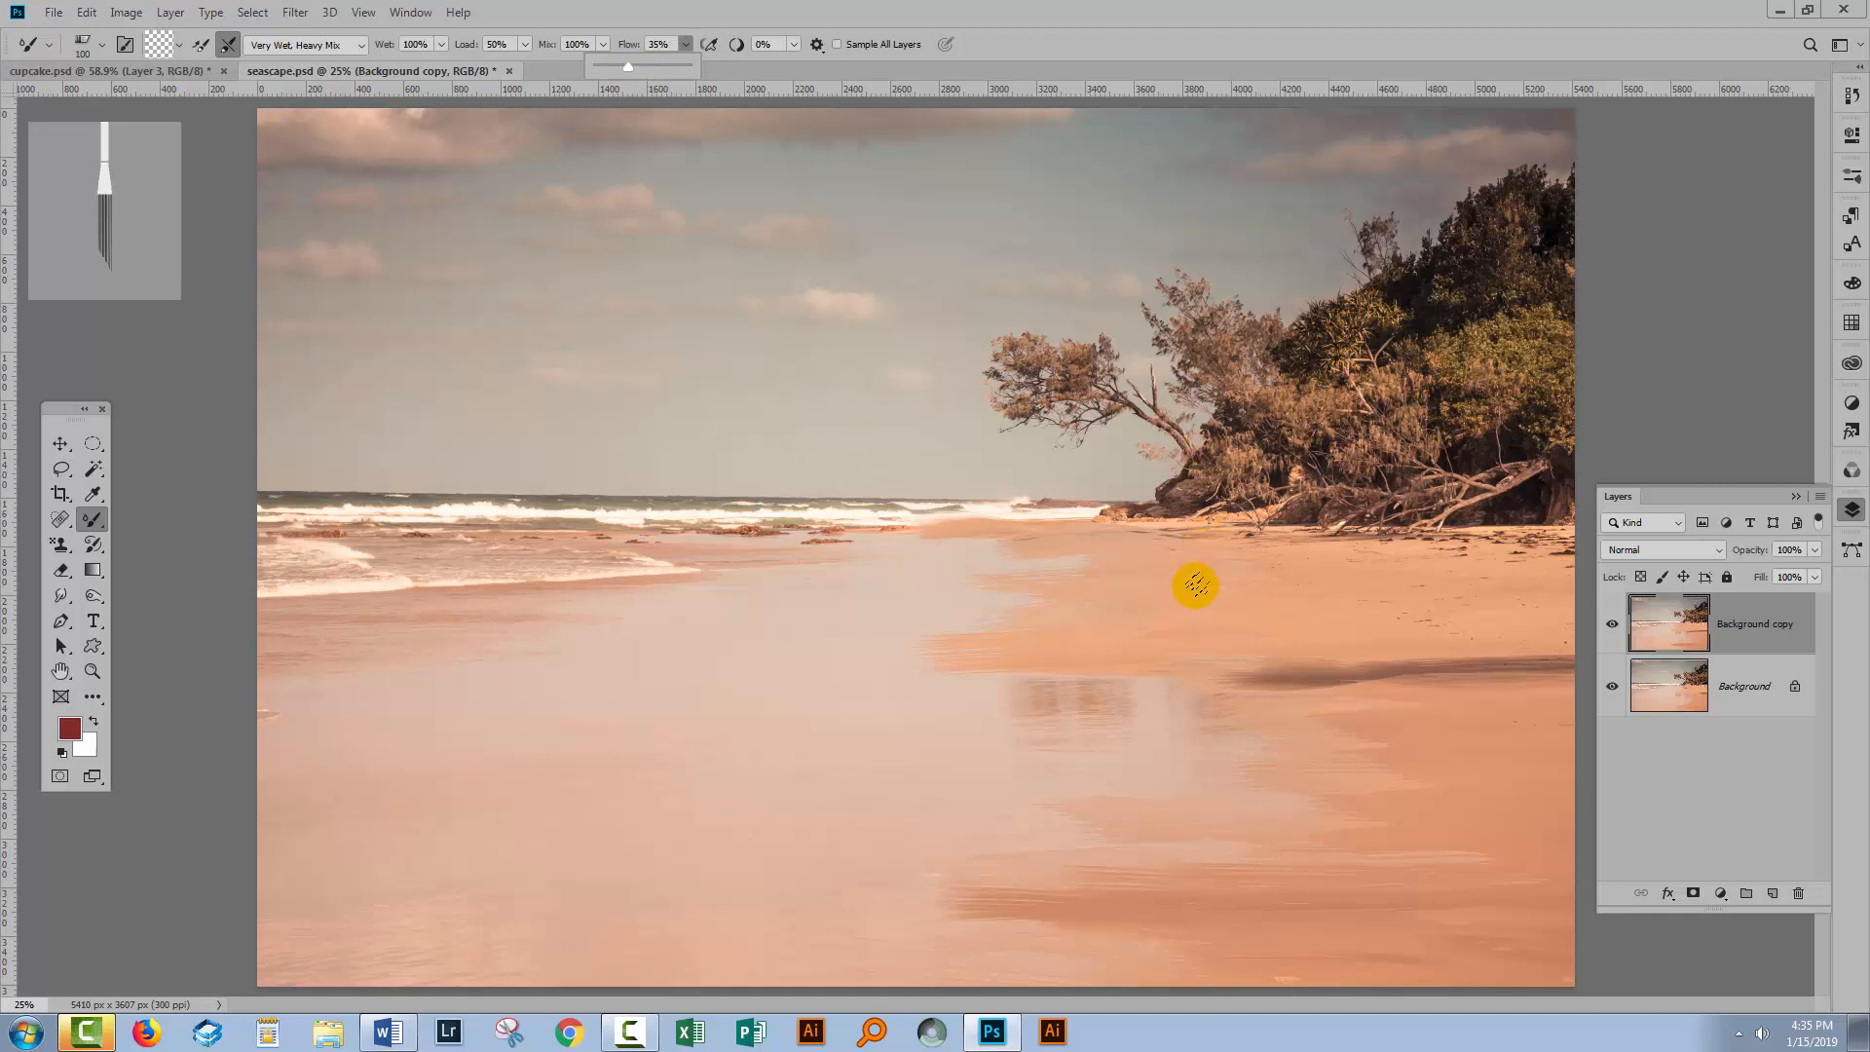
# Blend further horizontal strokes across the wet sand reflections in the middle of the beach.
pyautogui.click(1077, 664)
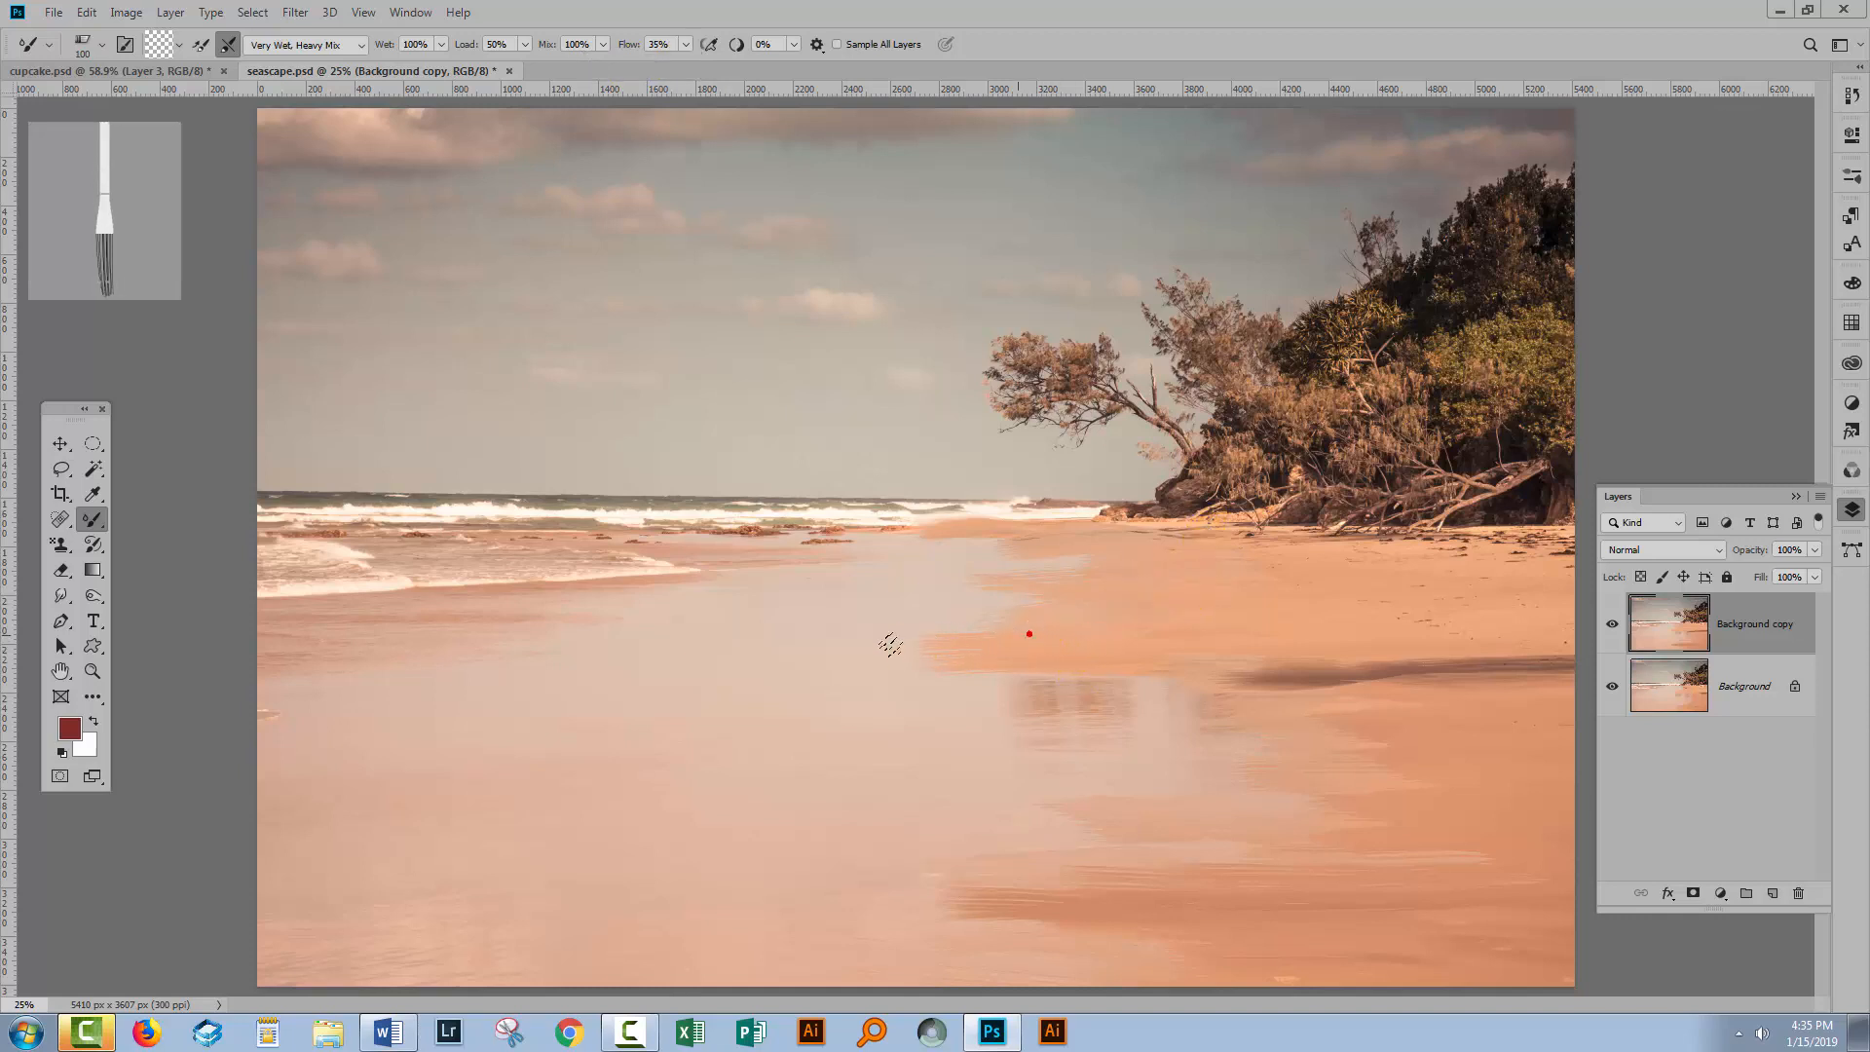
pyautogui.moveTo(1049, 638); pyautogui.dragTo(868, 641)
pyautogui.moveTo(1033, 643)
pyautogui.mouseDown()
pyautogui.moveTo(788, 645)
pyautogui.moveTo(939, 683)
pyautogui.moveTo(923, 686)
pyautogui.mouseUp()
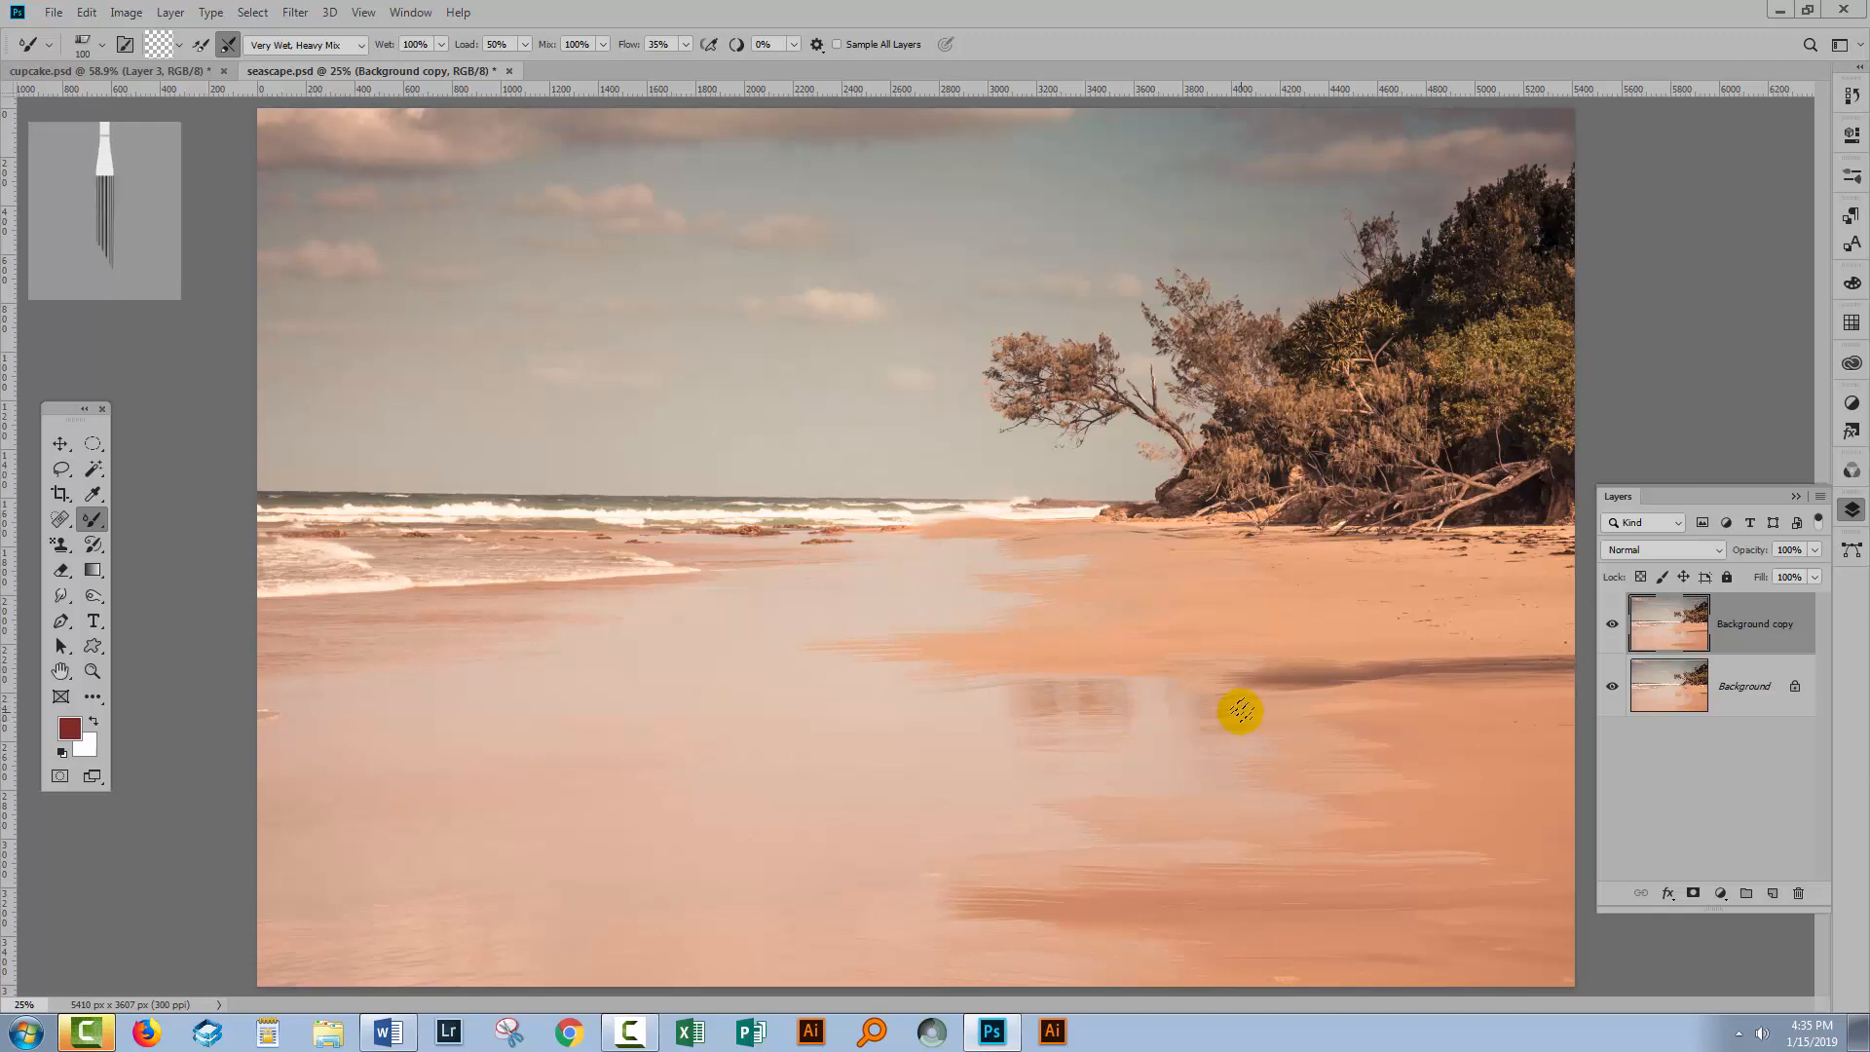
pyautogui.moveTo(1271, 685); pyautogui.dragTo(942, 682)
pyautogui.moveTo(1111, 694)
pyautogui.mouseDown()
pyautogui.moveTo(964, 702)
pyautogui.moveTo(983, 725)
pyautogui.moveTo(1185, 711)
pyautogui.moveTo(1071, 718)
pyautogui.moveTo(1090, 734)
pyautogui.mouseUp()
pyautogui.moveTo(1081, 730)
pyautogui.mouseDown()
pyautogui.moveTo(945, 726)
pyautogui.moveTo(1085, 743)
pyautogui.moveTo(941, 768)
pyautogui.moveTo(1231, 741)
pyautogui.moveTo(1243, 717)
pyautogui.mouseUp()
pyautogui.moveTo(1122, 701); pyautogui.dragTo(1241, 714)
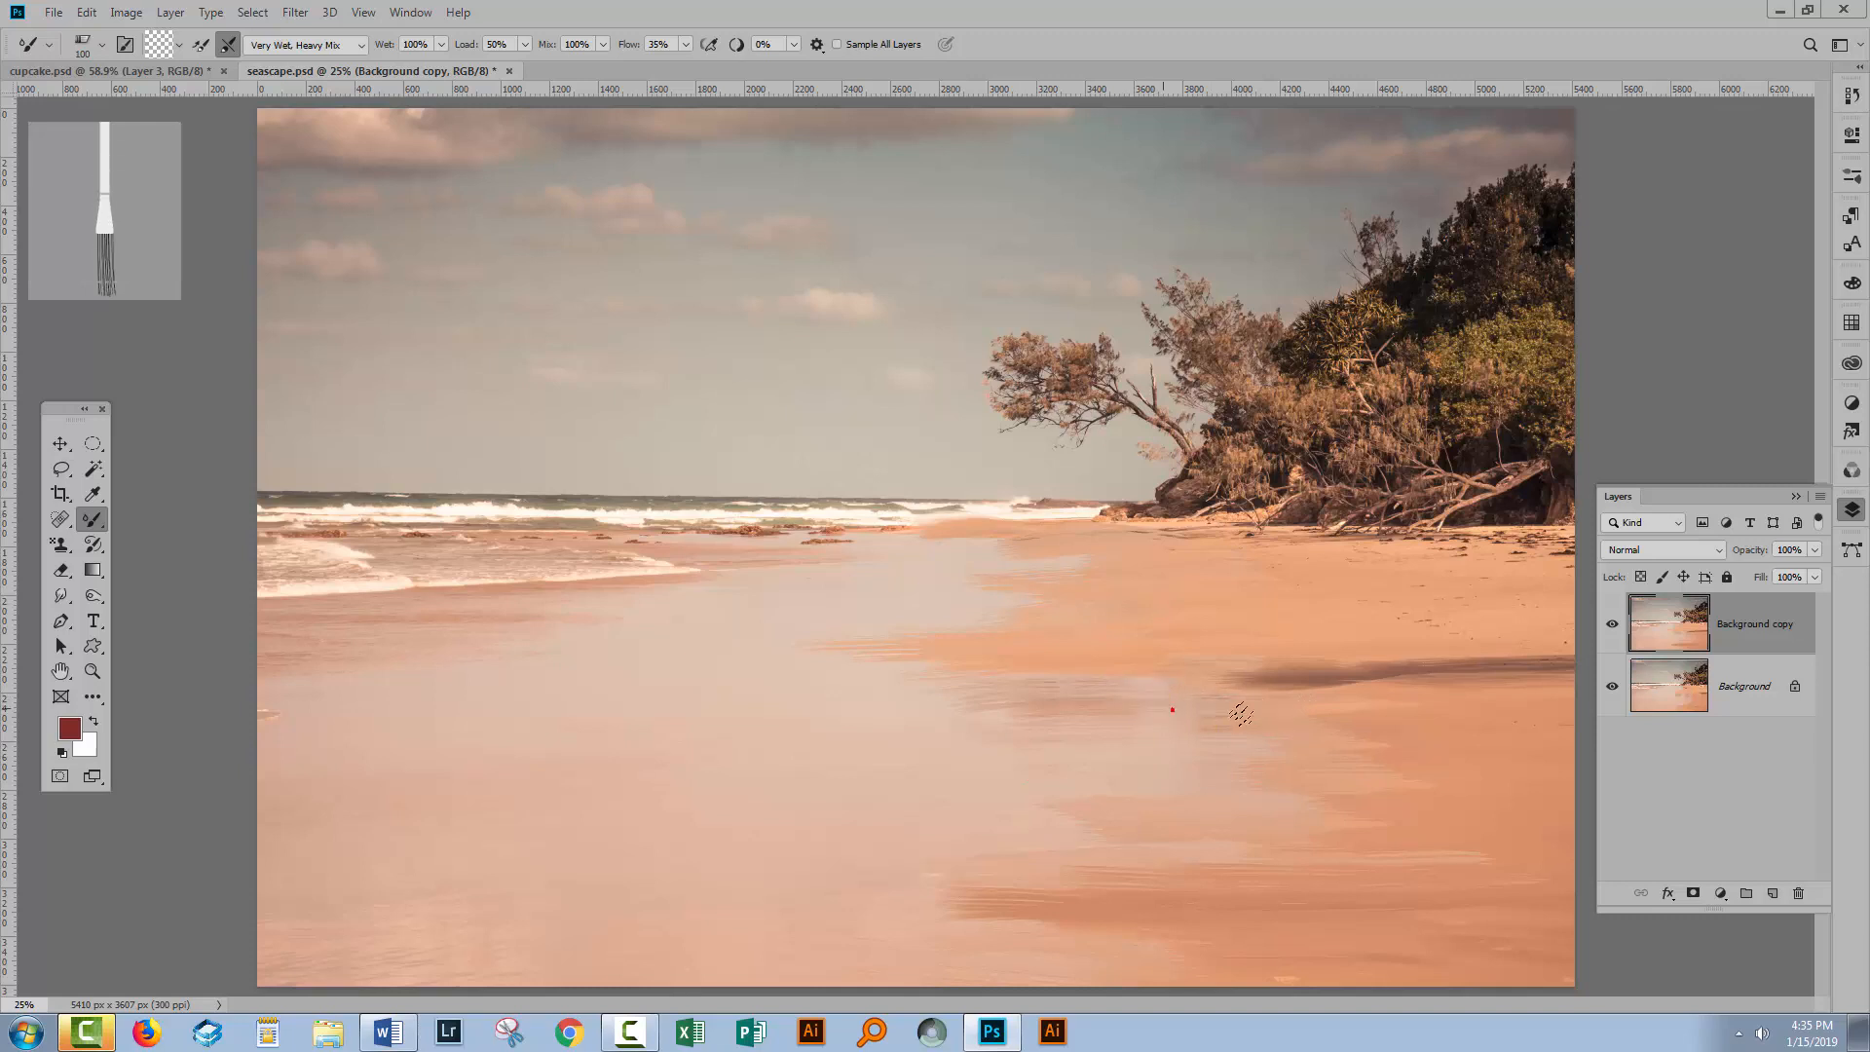
pyautogui.moveTo(1127, 676)
pyautogui.mouseDown()
pyautogui.moveTo(1148, 711)
pyautogui.moveTo(1345, 737)
pyautogui.mouseUp()
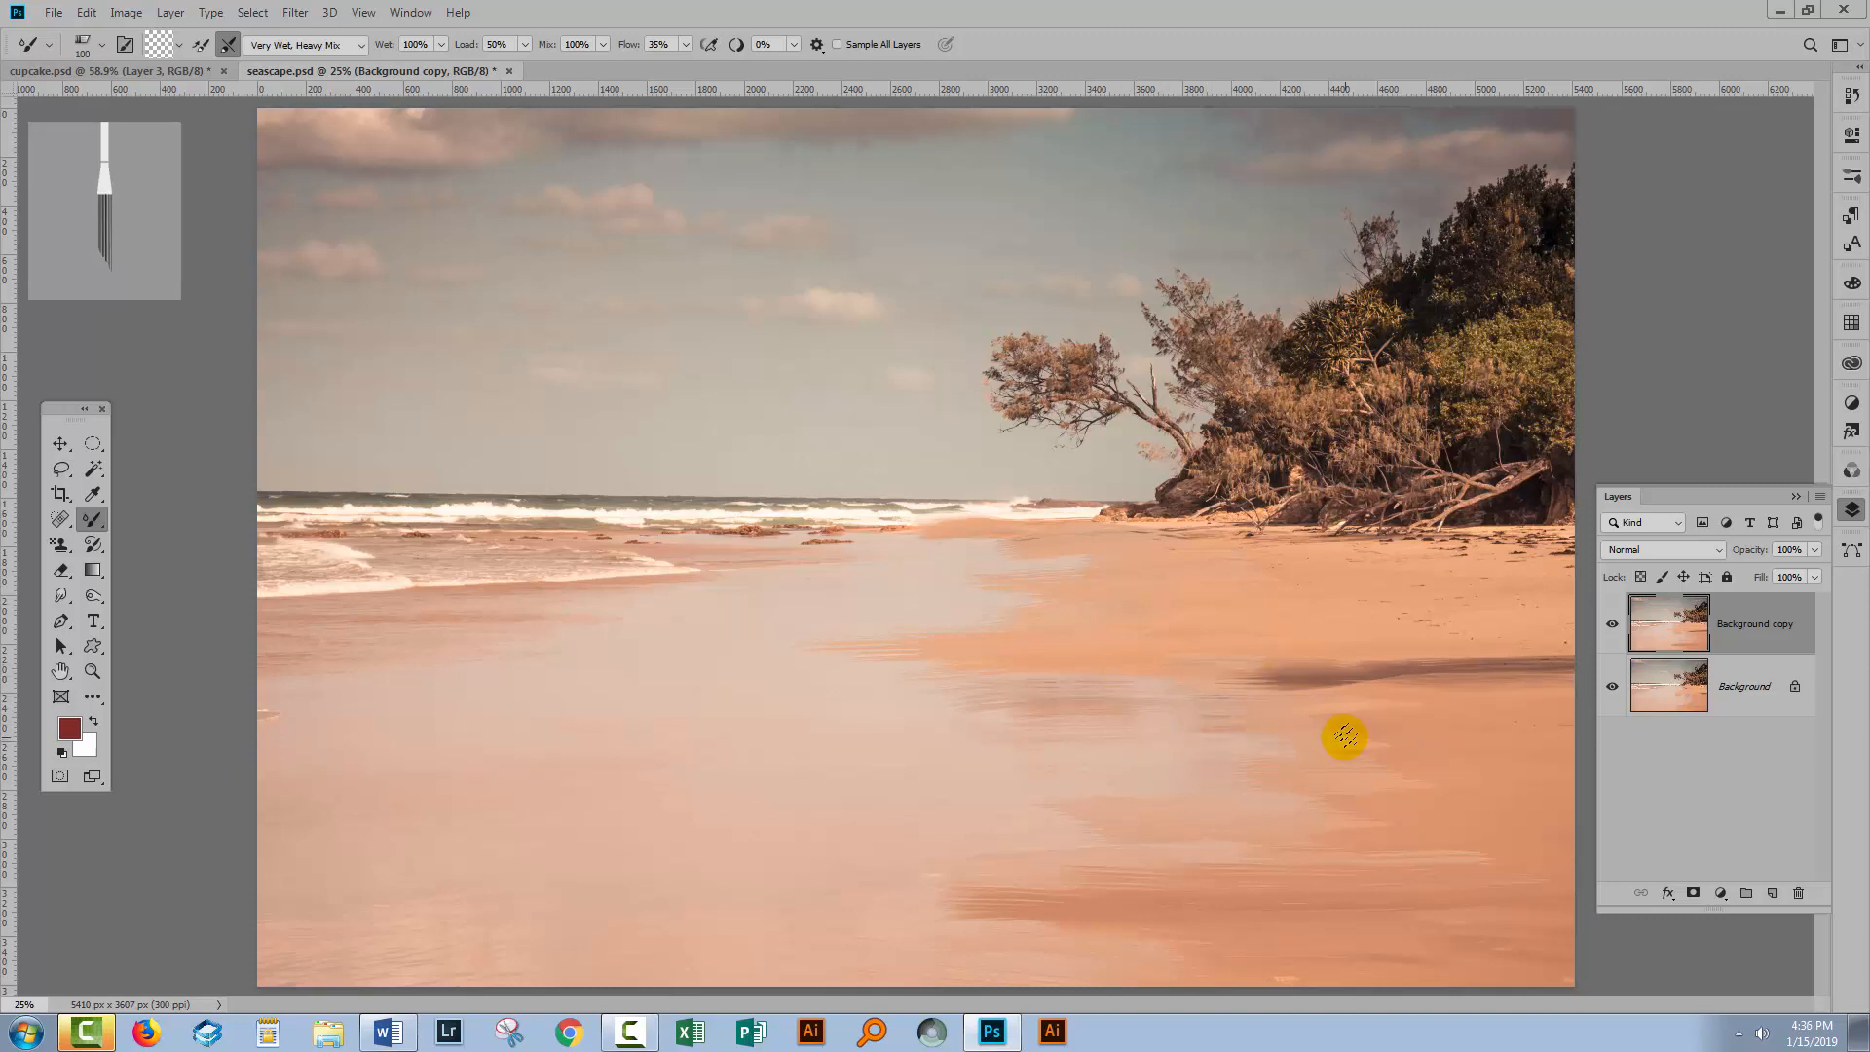
pyautogui.moveTo(856, 667)
pyautogui.mouseDown()
pyautogui.moveTo(1182, 734)
pyautogui.moveTo(1097, 652)
pyautogui.mouseUp()
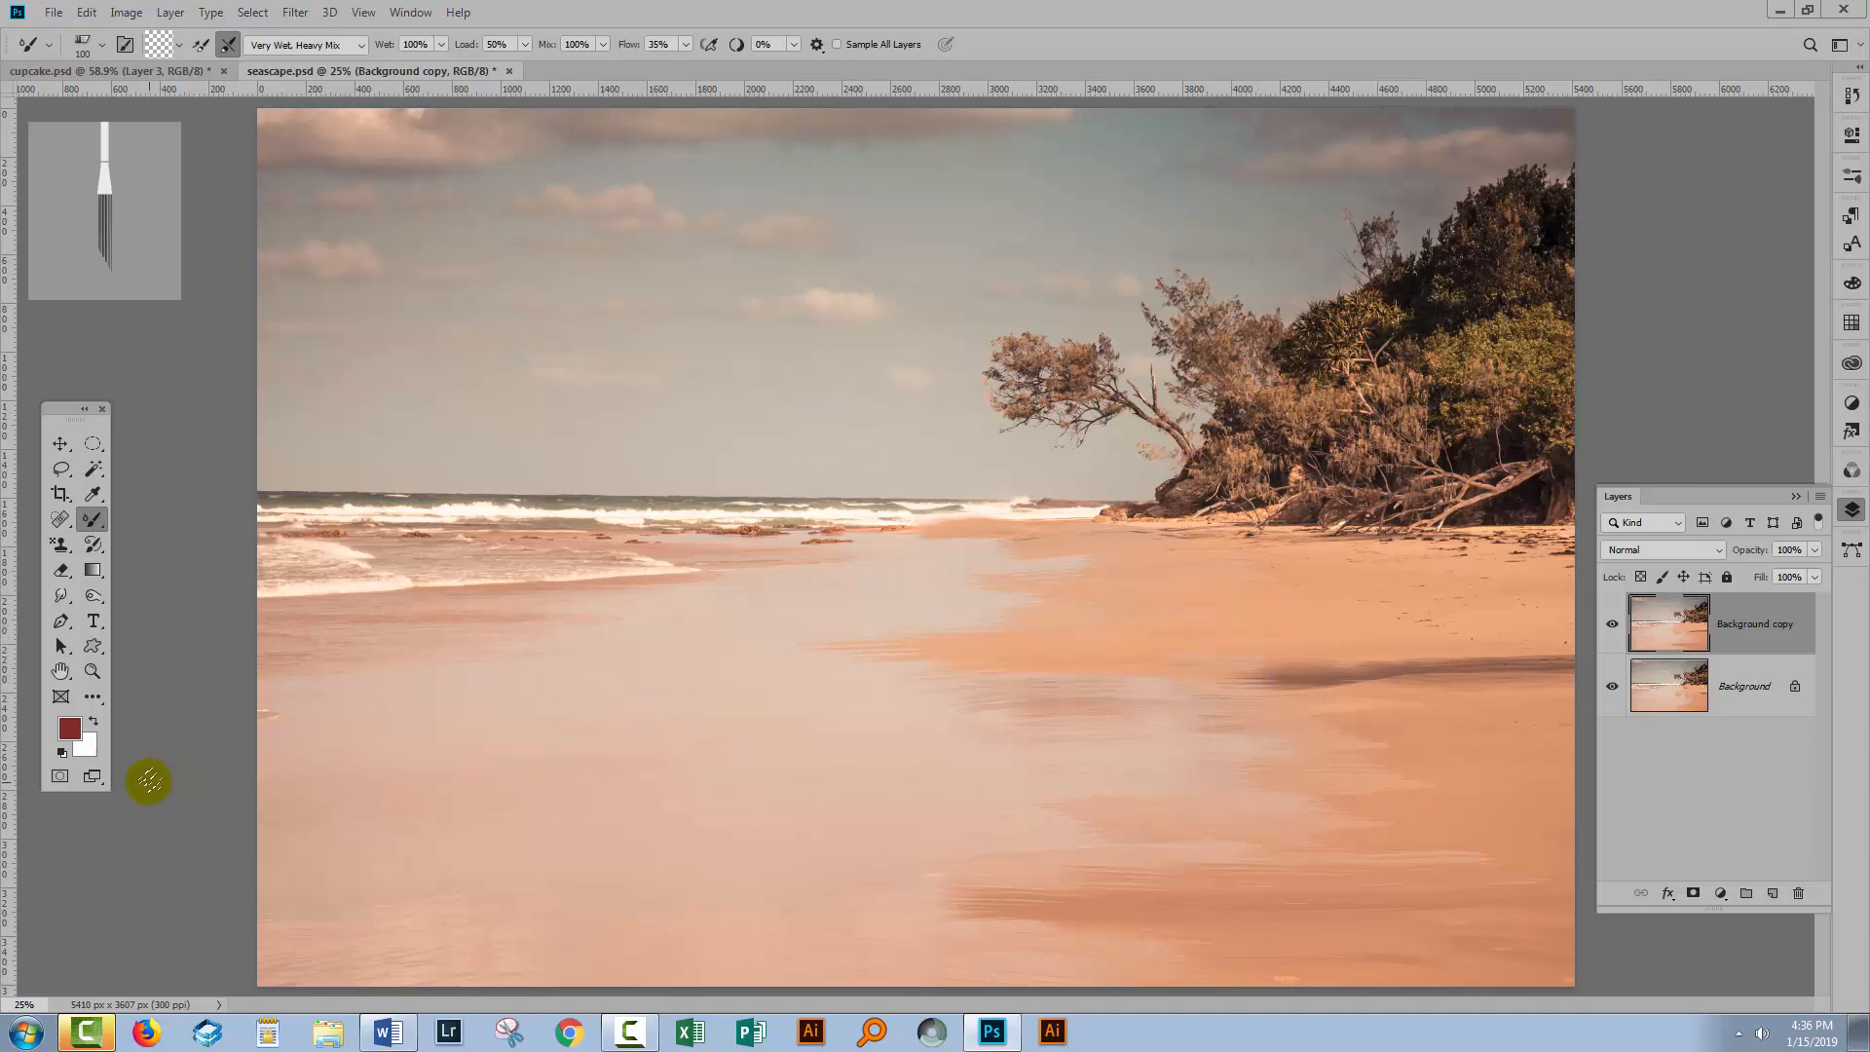
# Choose a pale yellow foreground colour in the Color Picker.
pyautogui.click(68, 729)
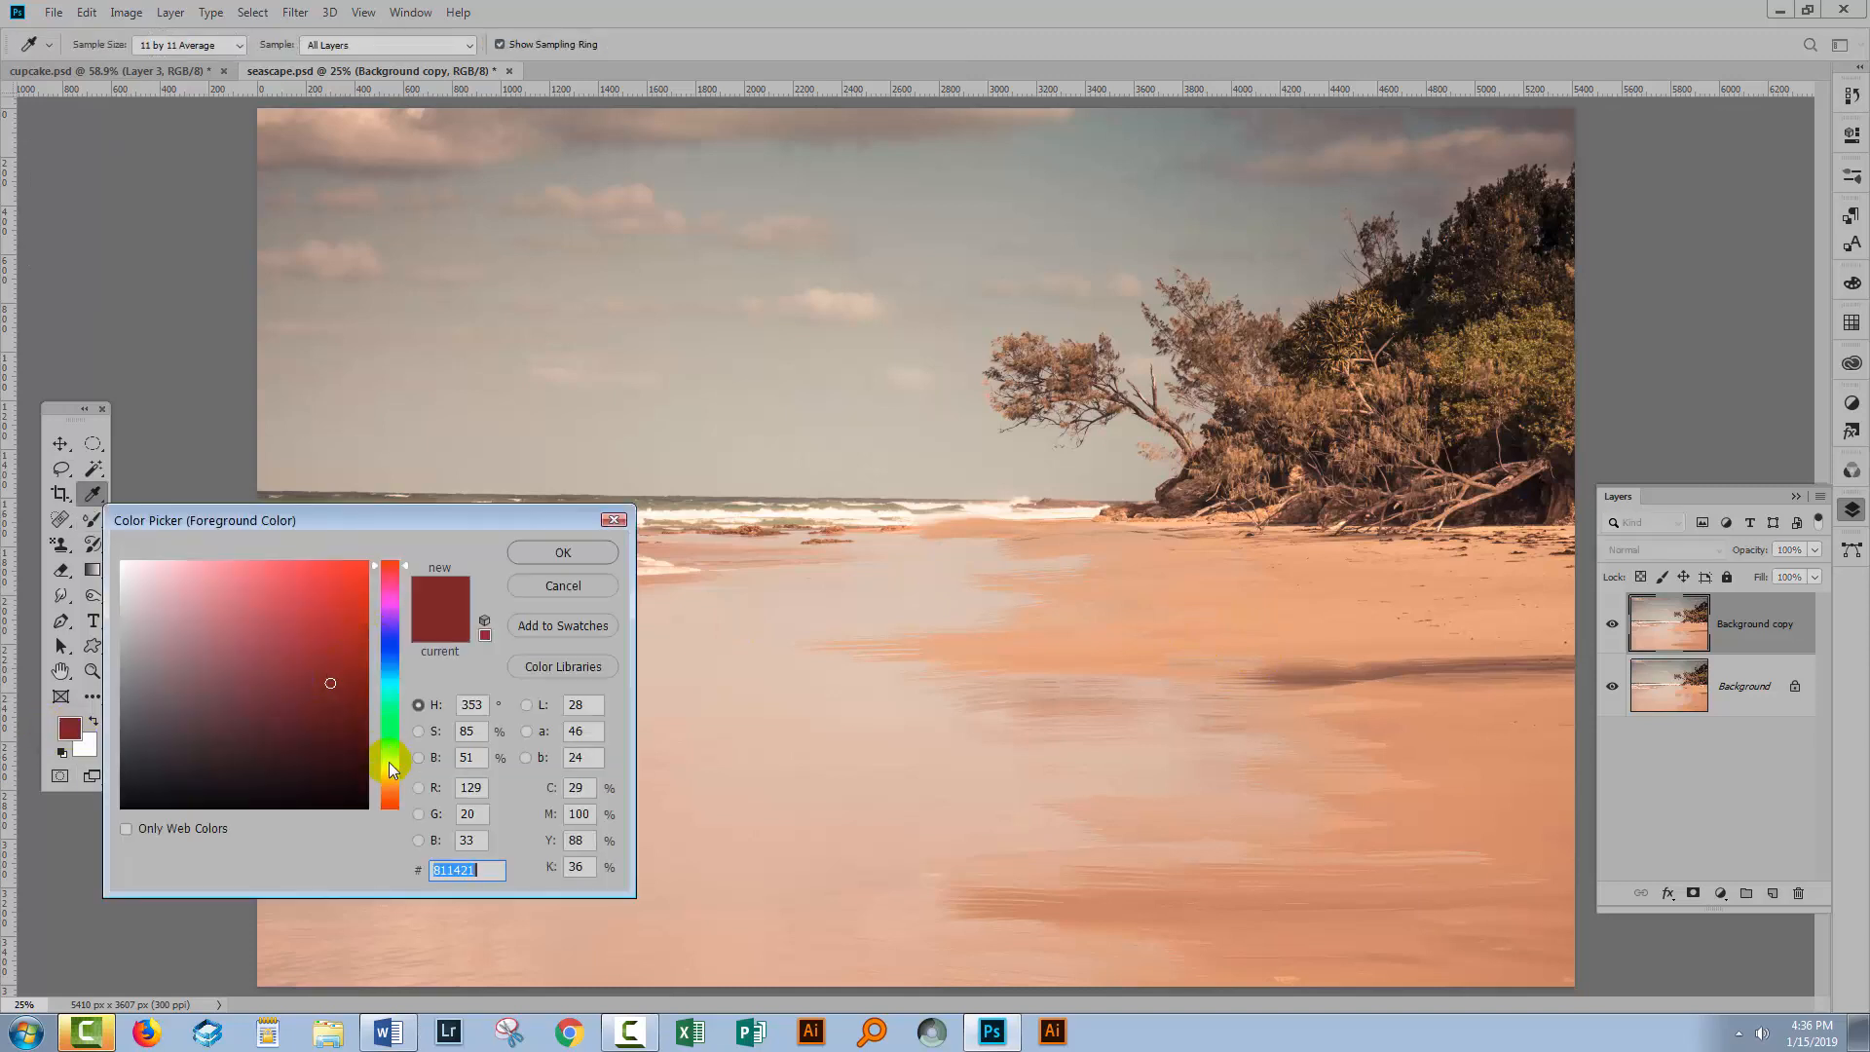
pyautogui.click(389, 767)
pyautogui.click(388, 772)
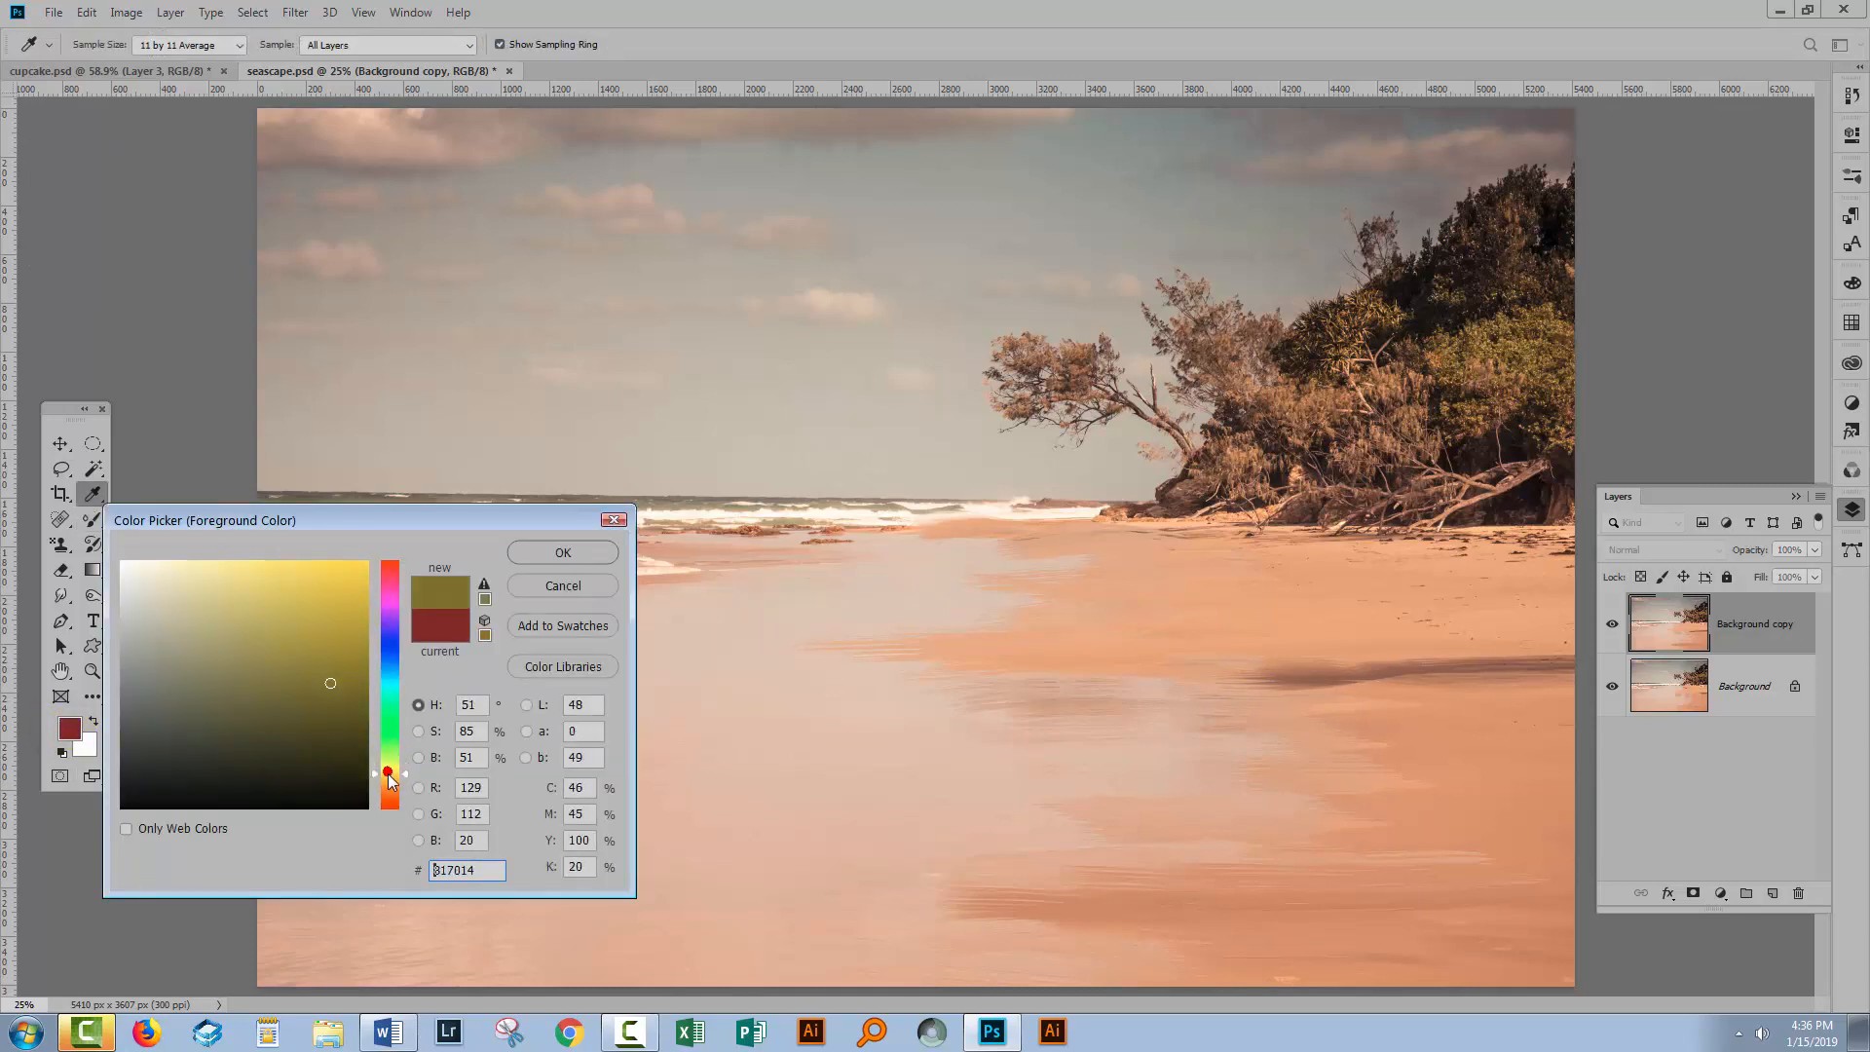
pyautogui.click(254, 584)
pyautogui.click(562, 552)
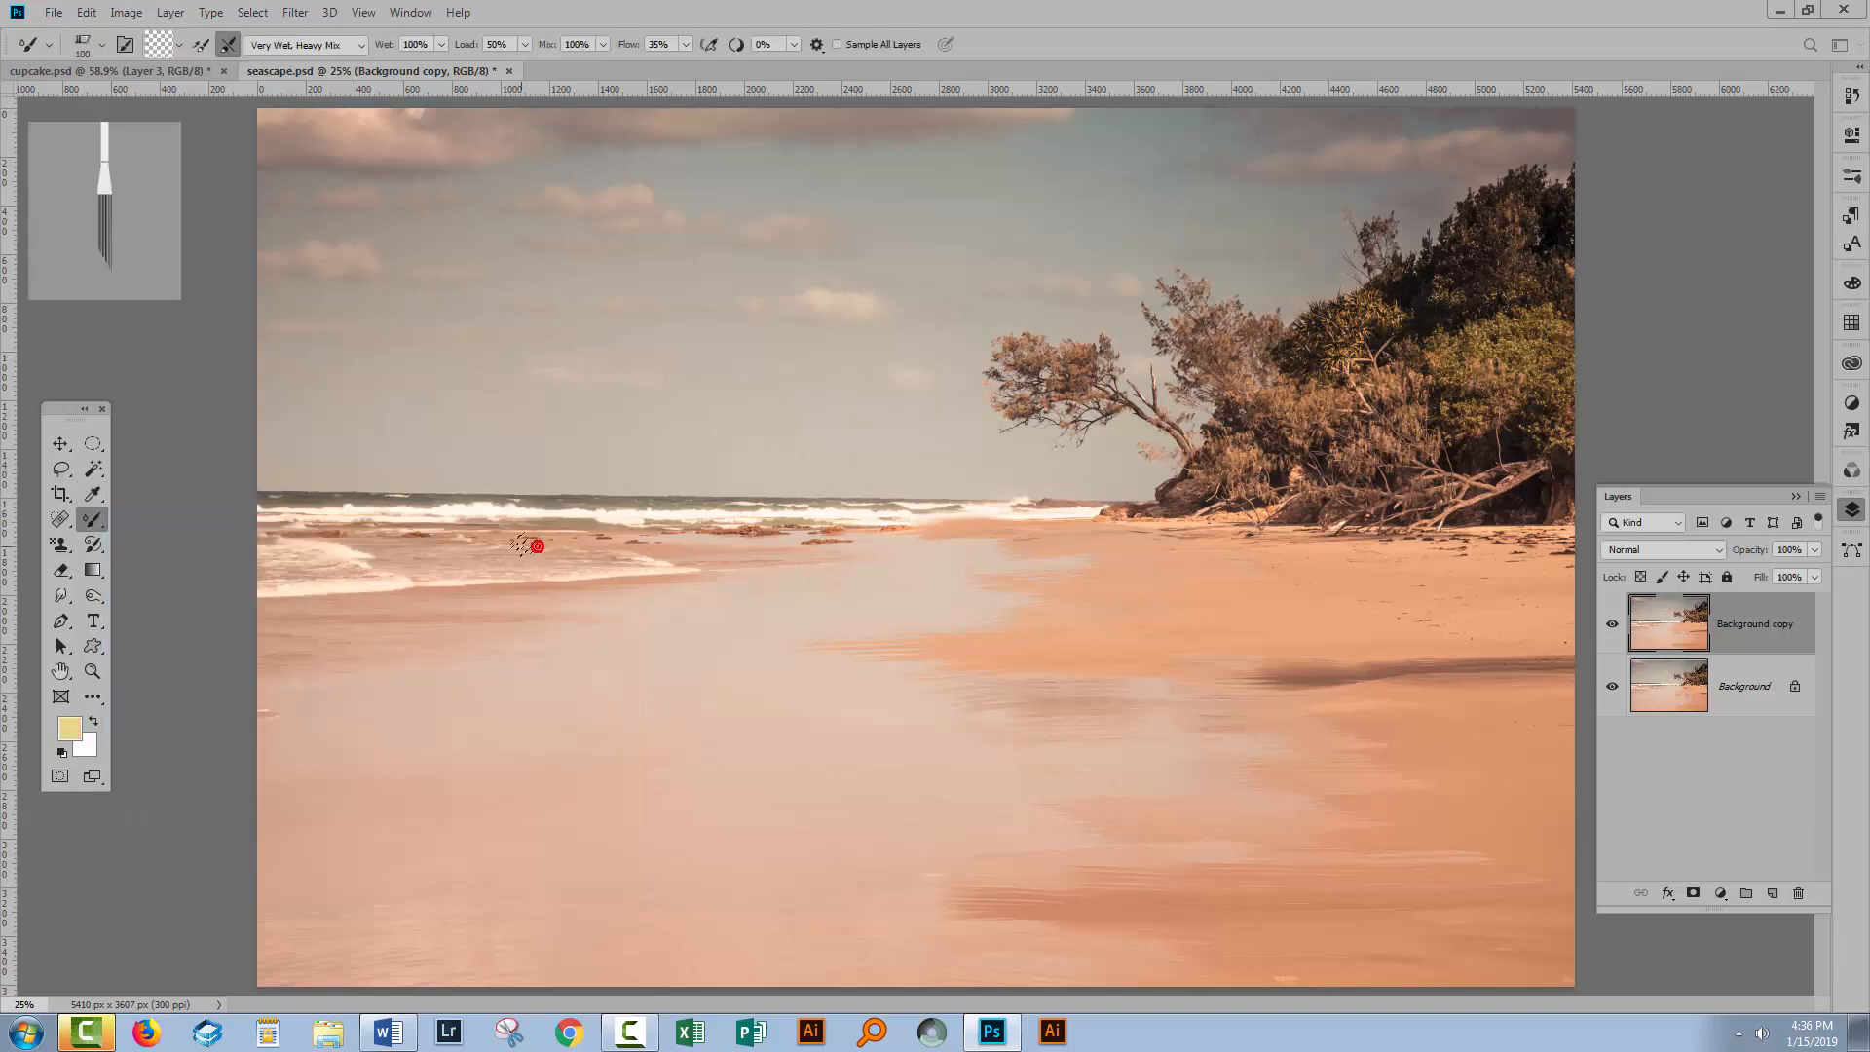
# Load the brush with the yellow colour and turn on loading the brush after each stroke.
pyautogui.click(179, 45)
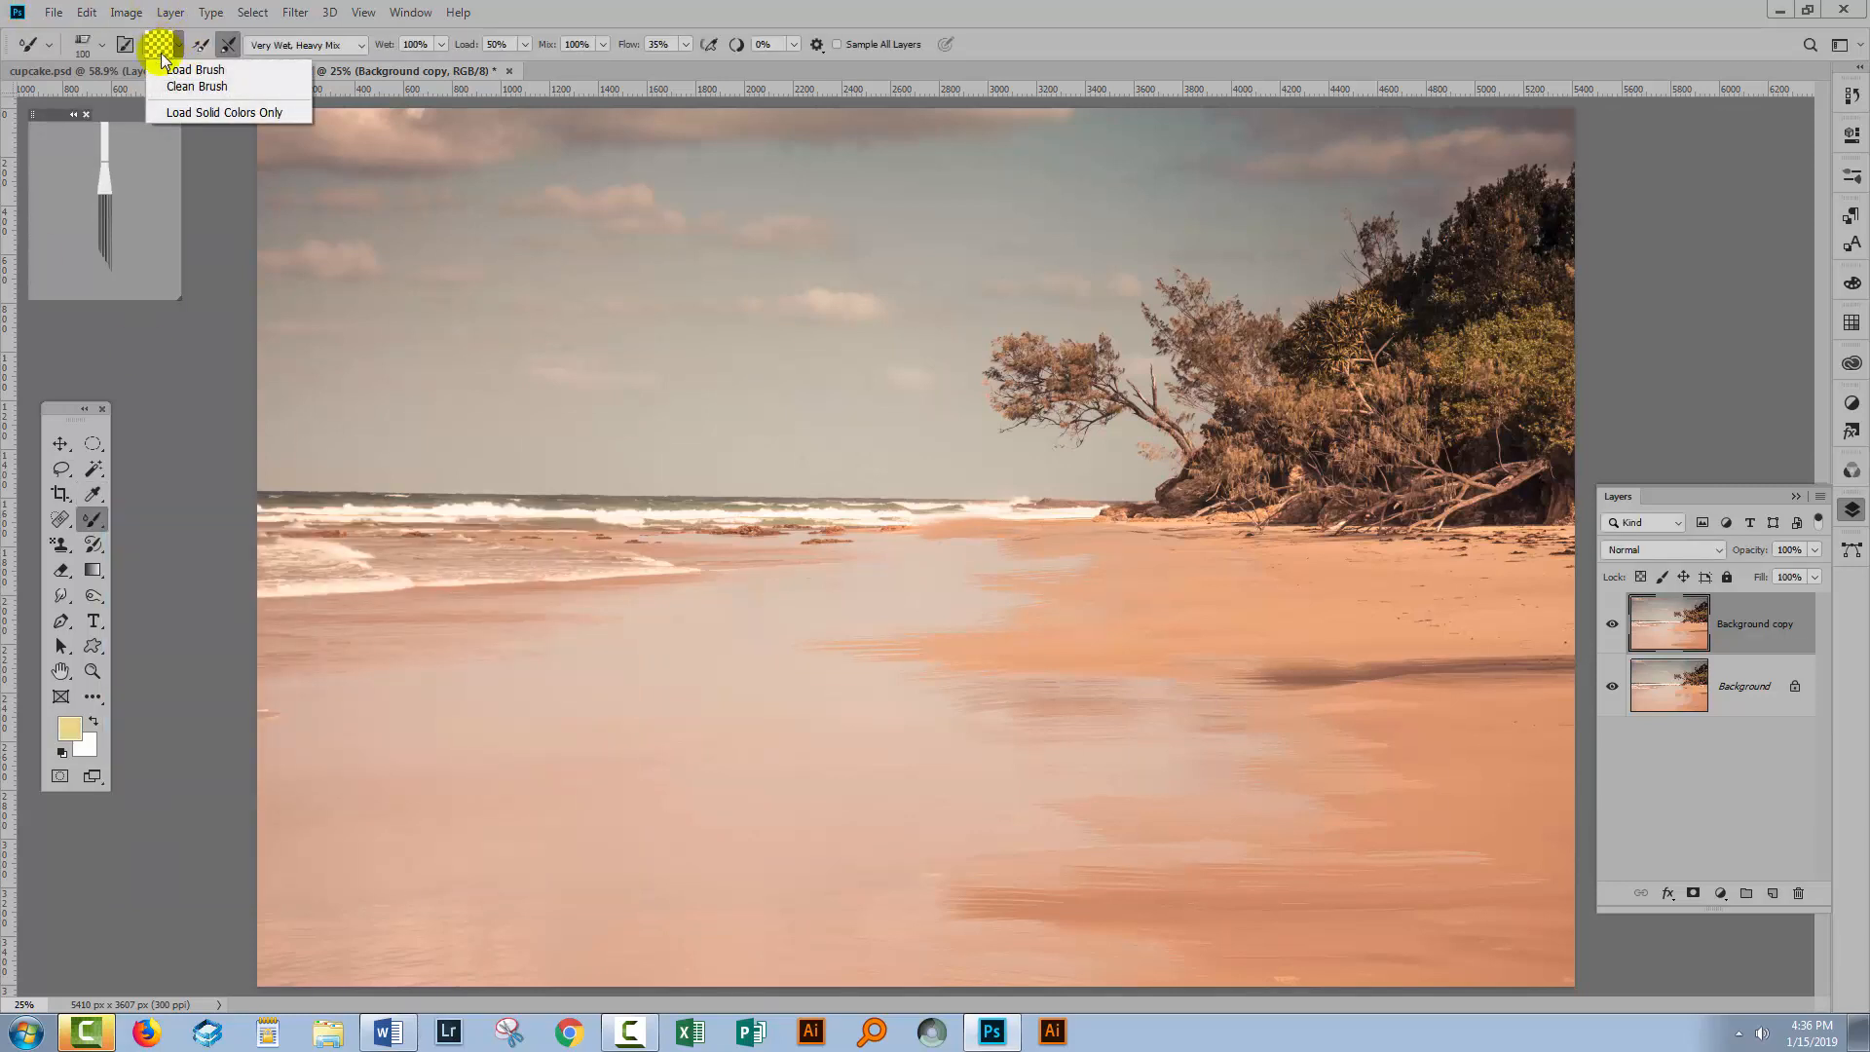
pyautogui.click(171, 70)
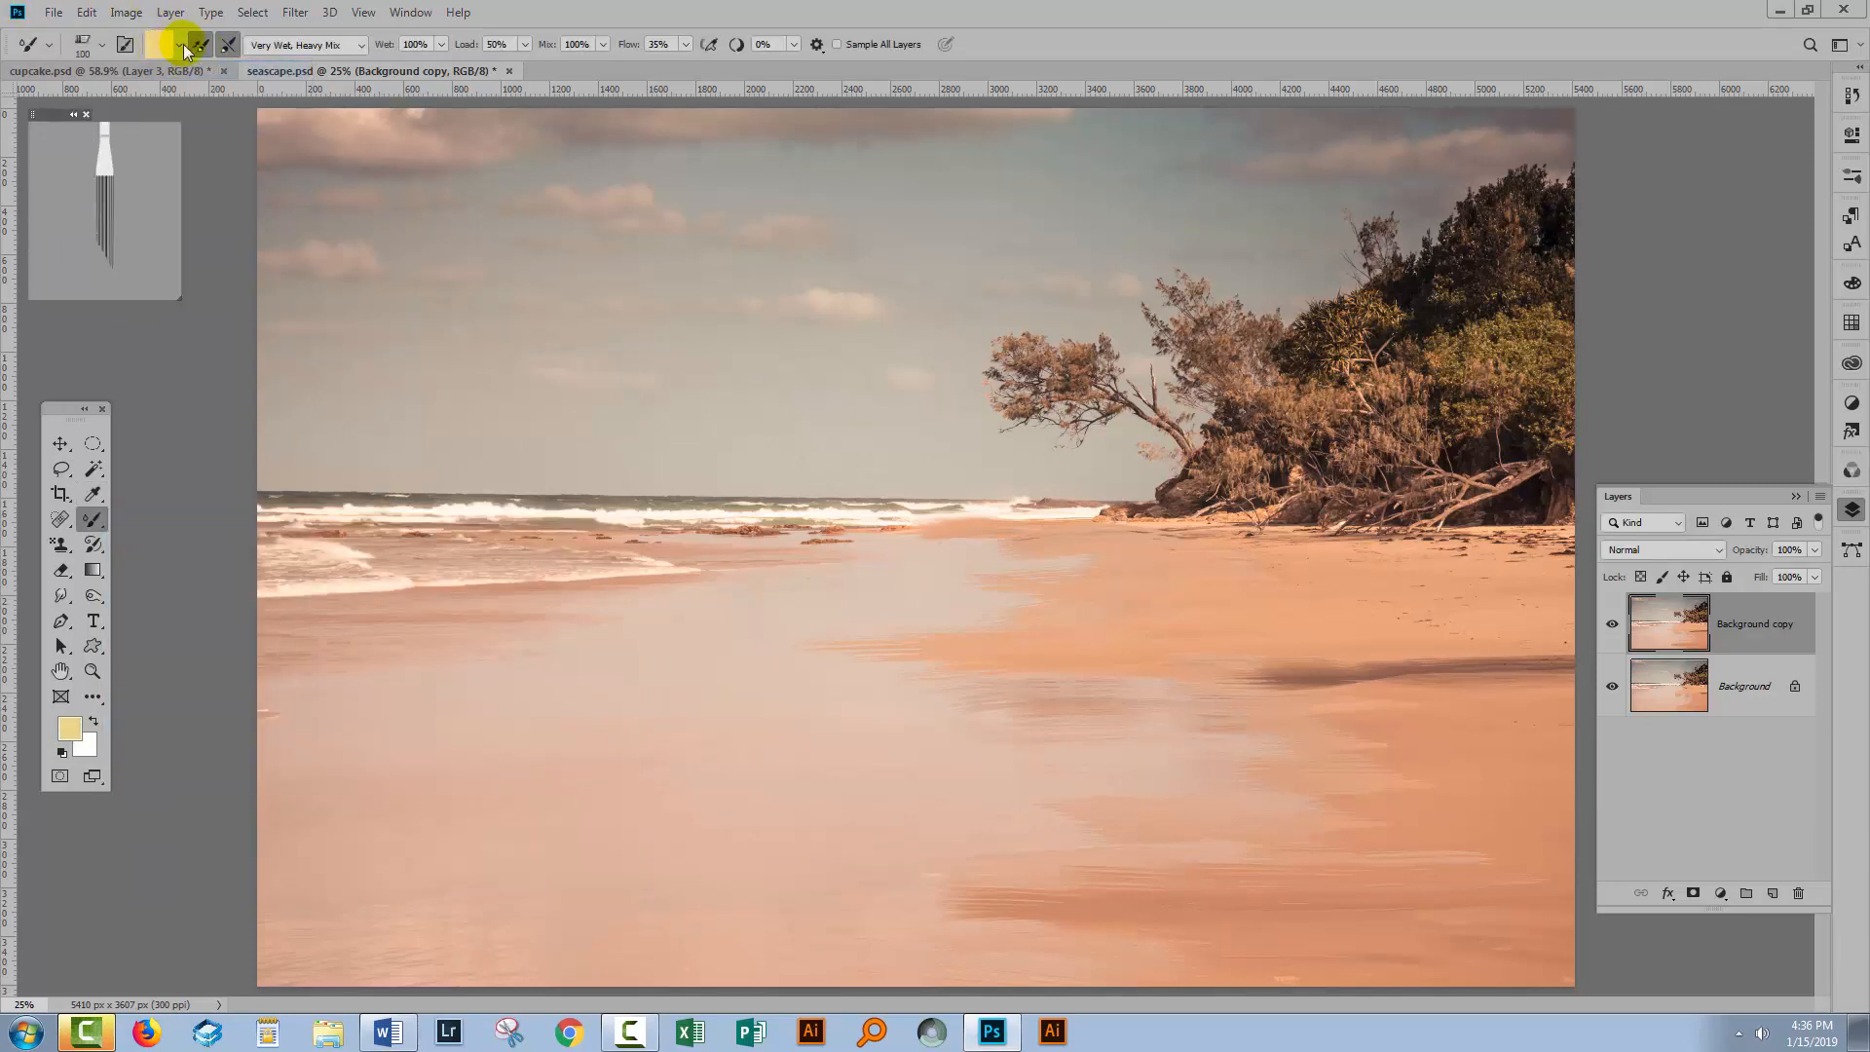
pyautogui.click(201, 46)
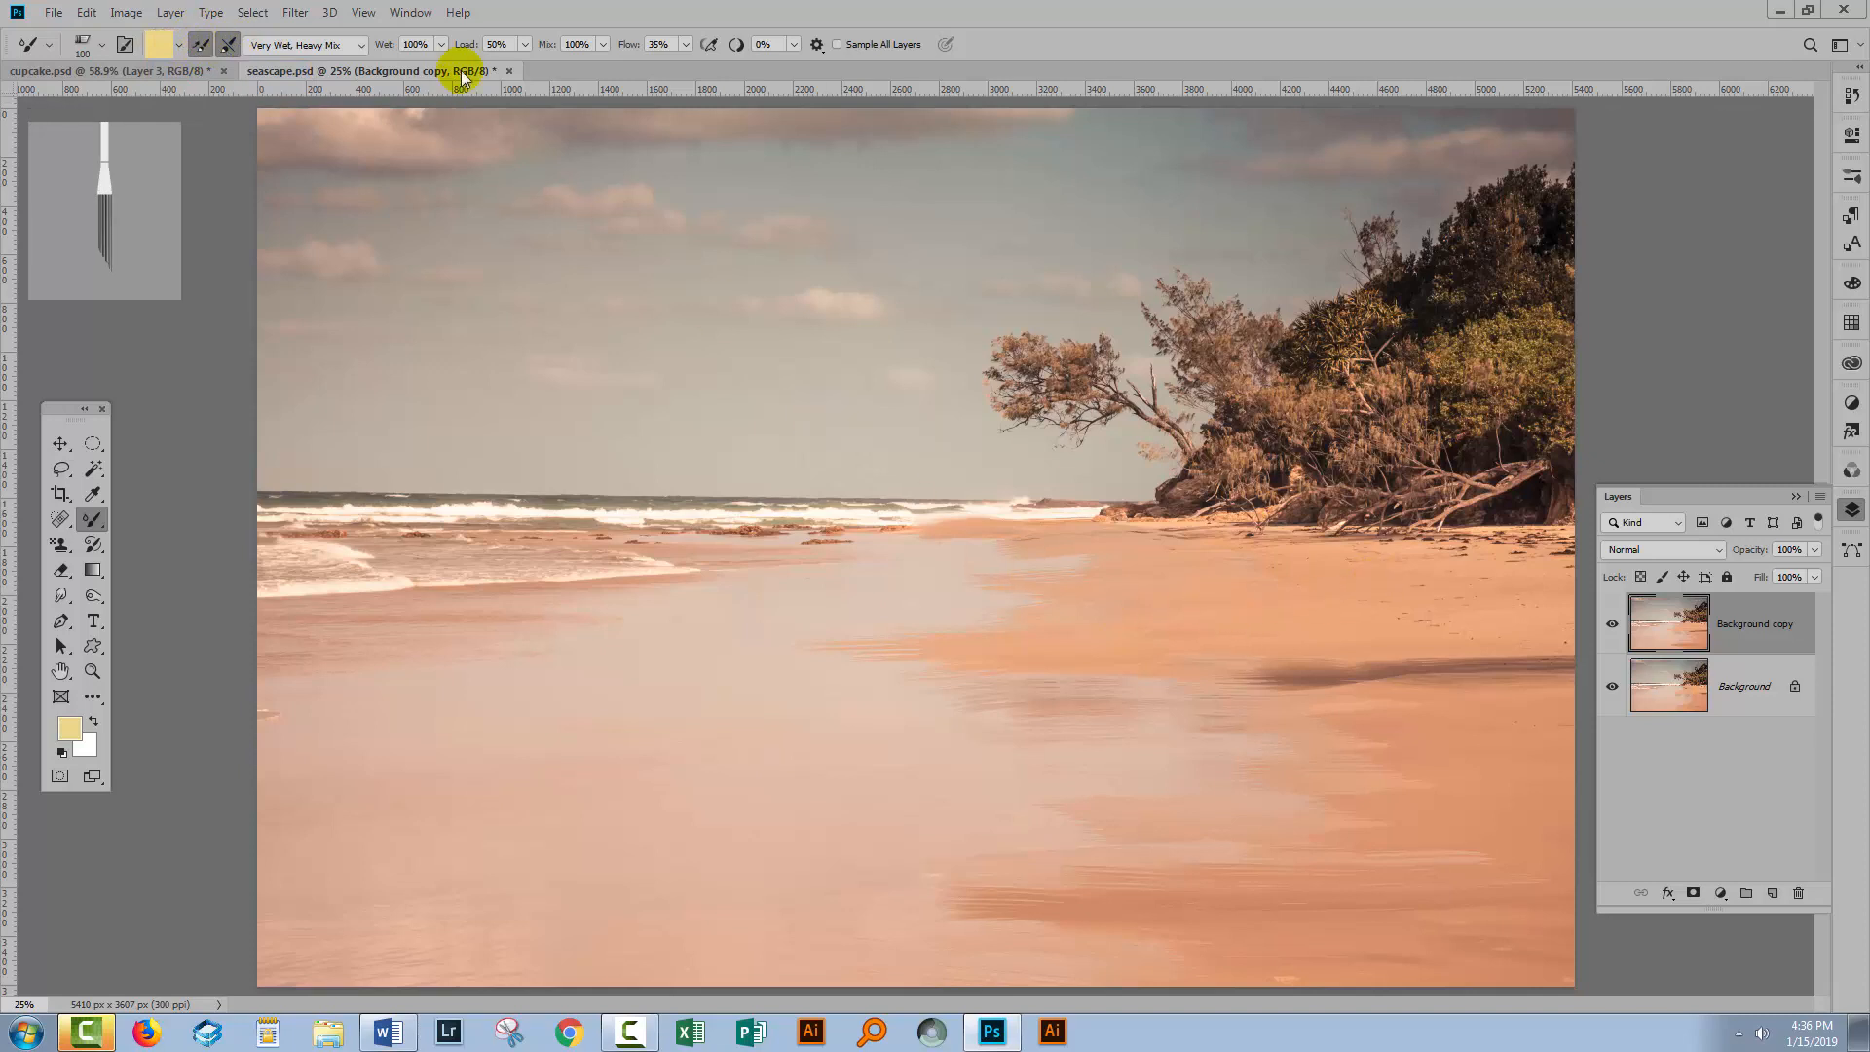
# Set the Mixer Brush Mix to 42% and Load to 15%.
pyautogui.click(603, 44)
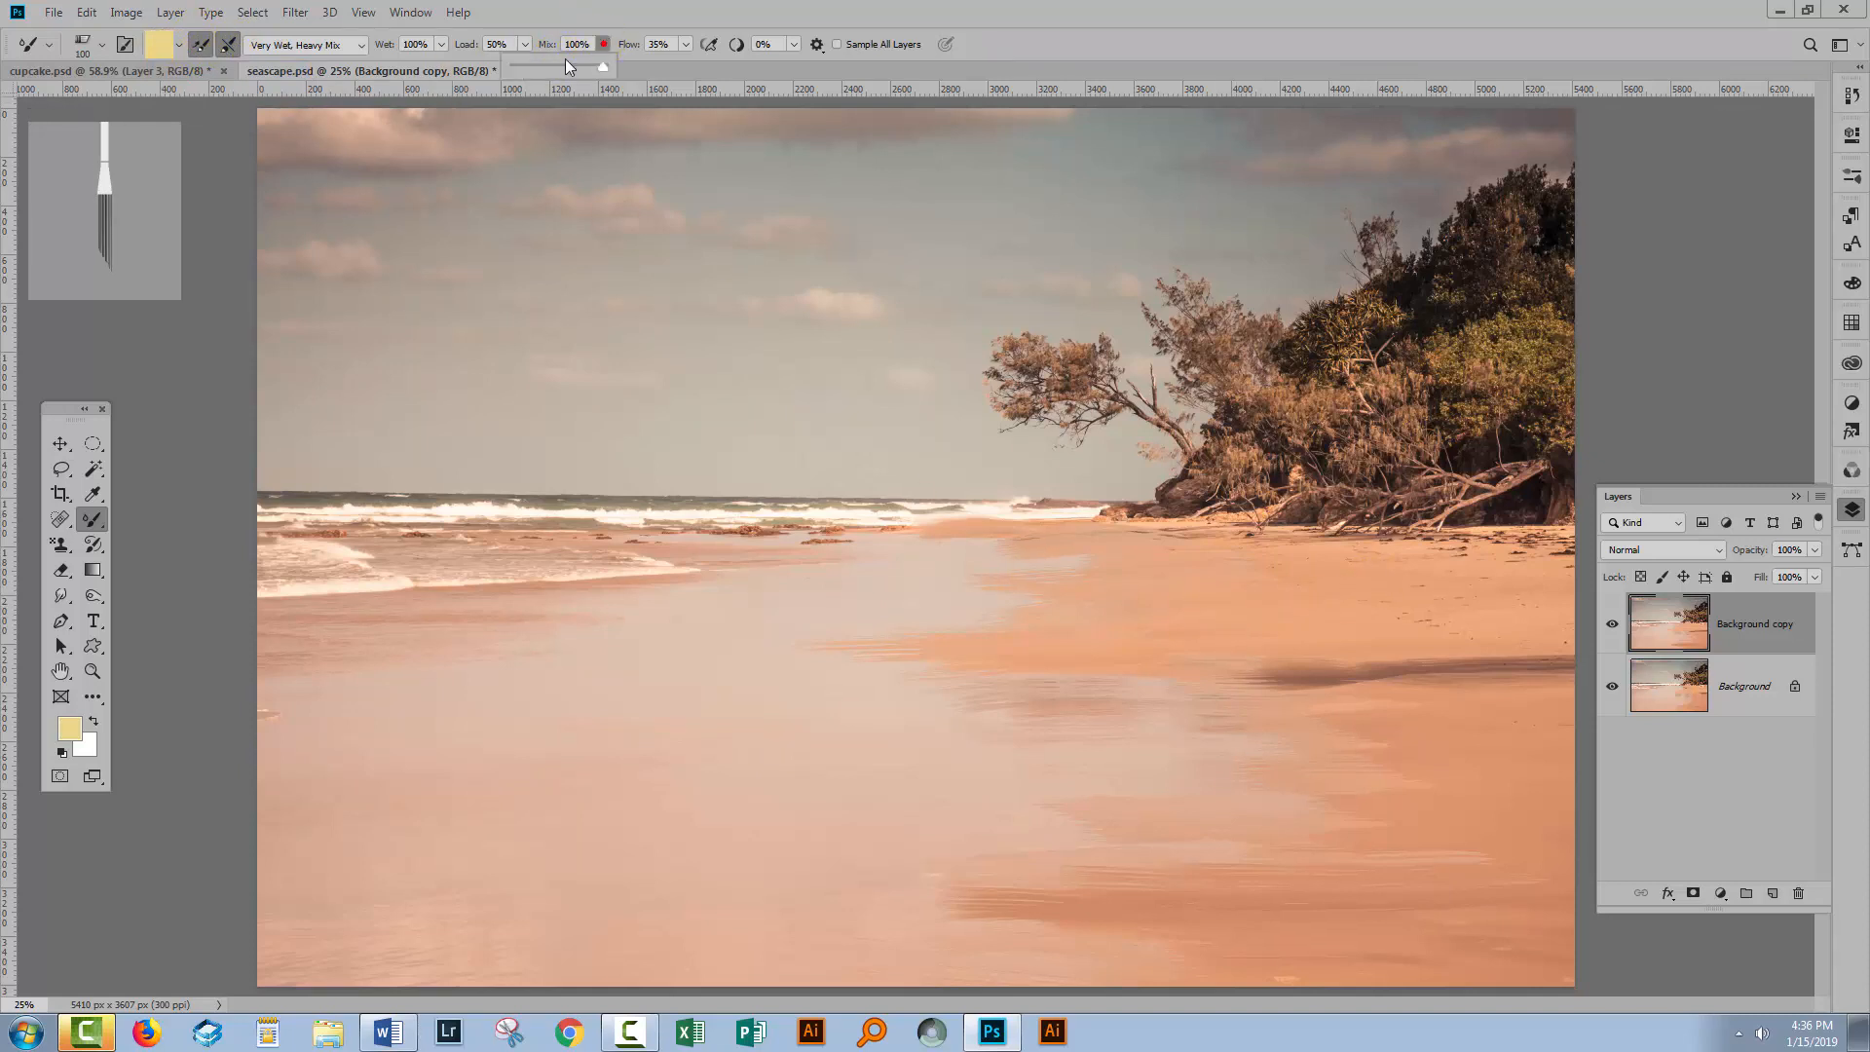
pyautogui.click(552, 66)
pyautogui.click(524, 44)
pyautogui.moveTo(489, 63); pyautogui.dragTo(494, 64)
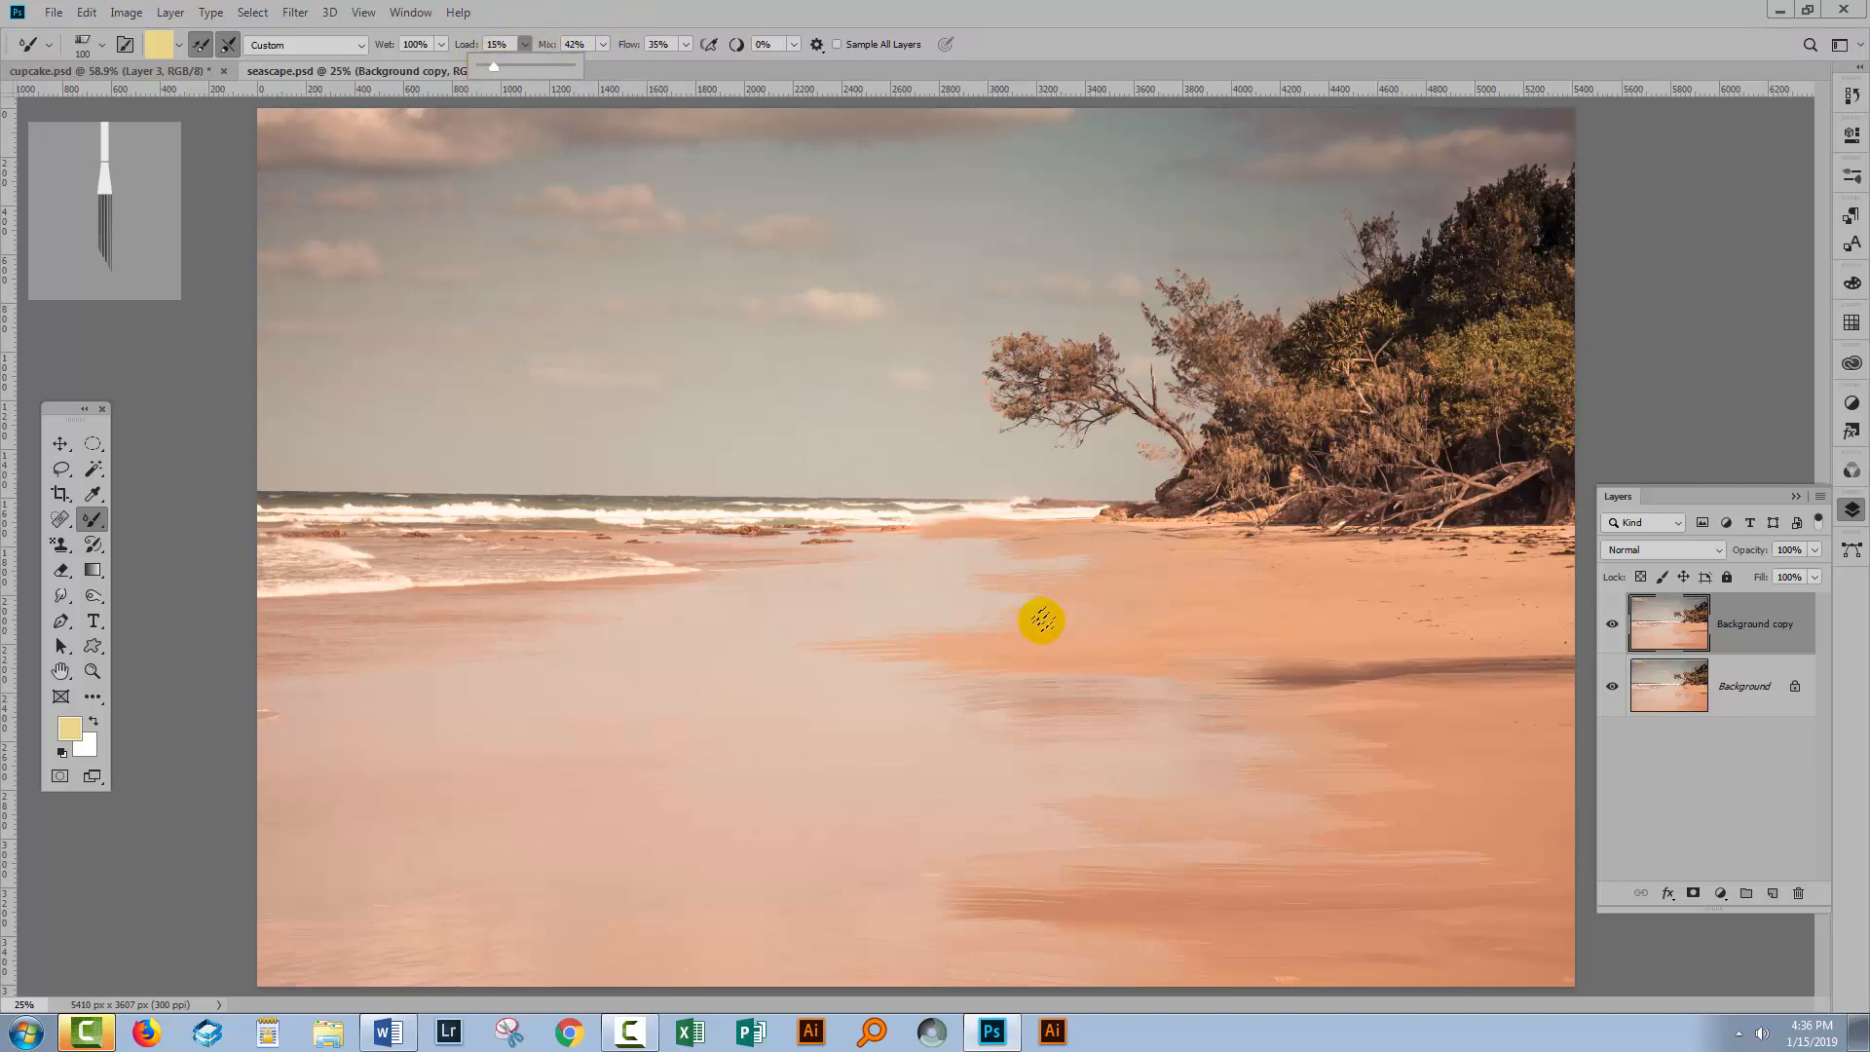
# Paint pale yellow highlight strokes across the wet sand in the middle of the beach.
pyautogui.click(1042, 620)
pyautogui.click(998, 656)
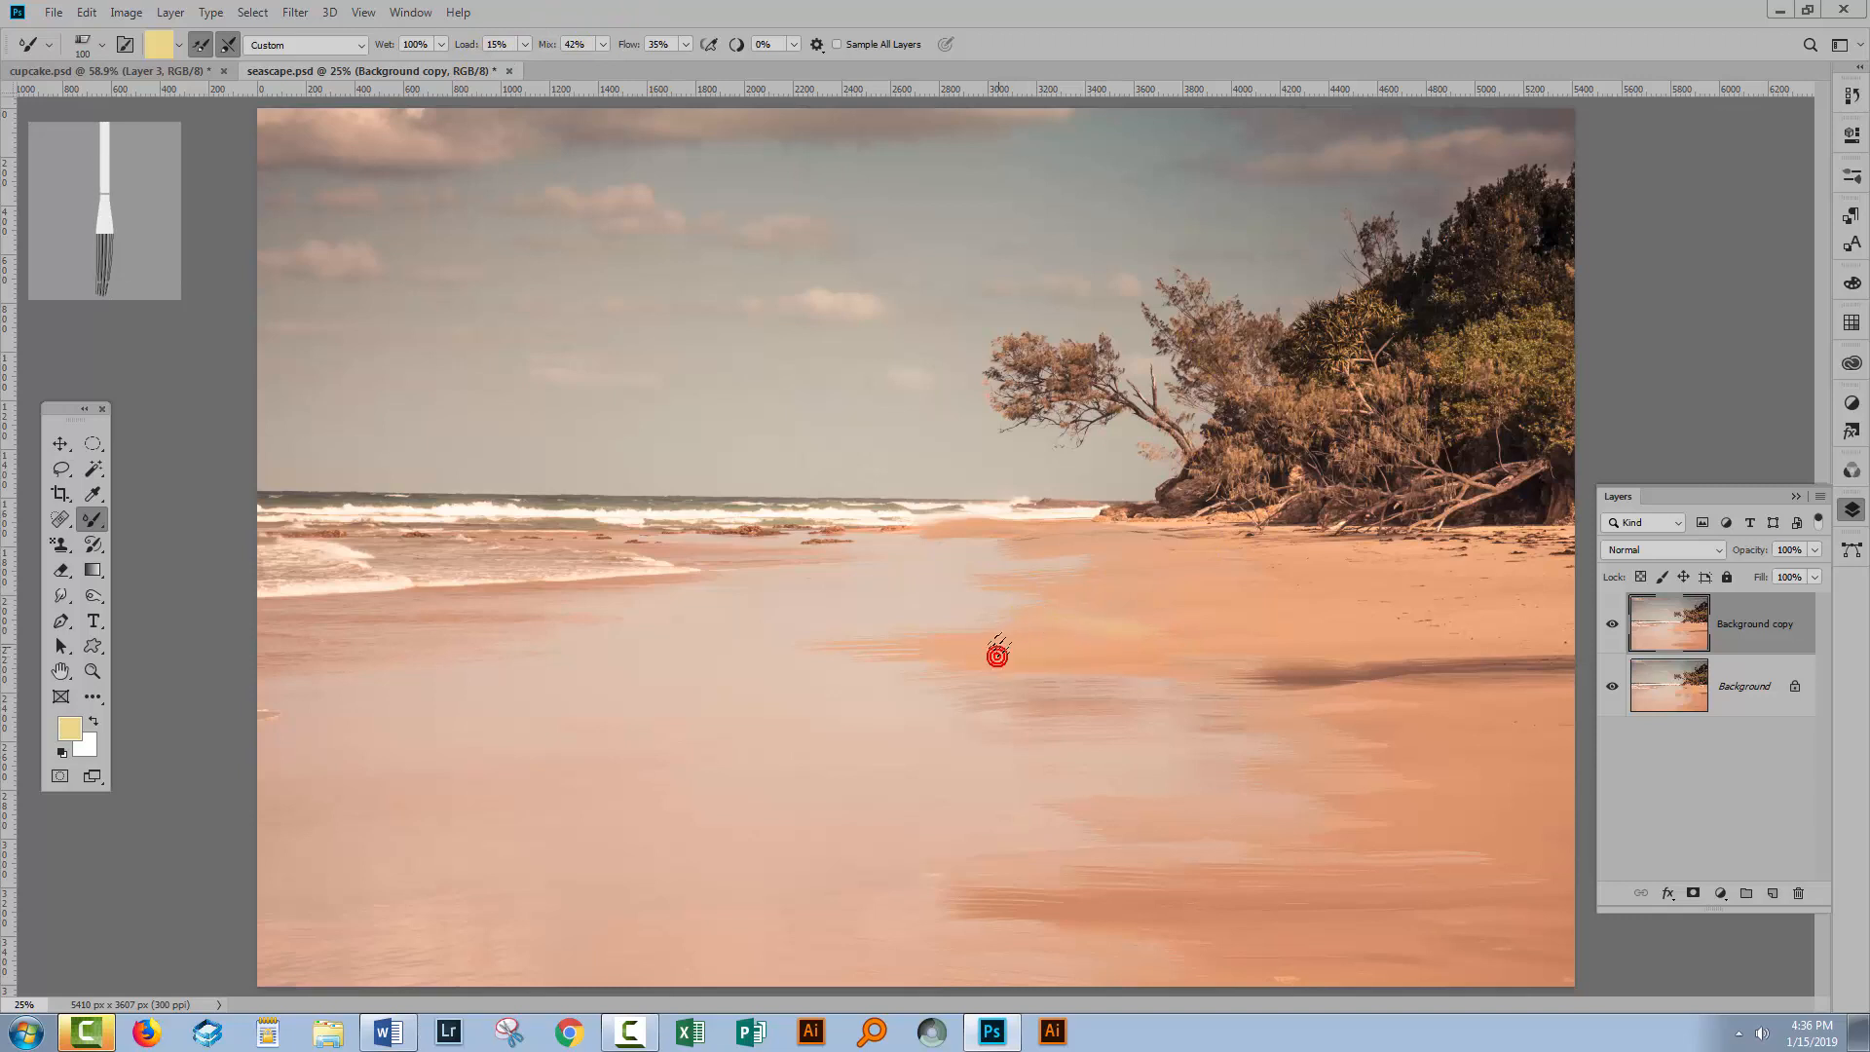
pyautogui.click(955, 646)
pyautogui.click(683, 45)
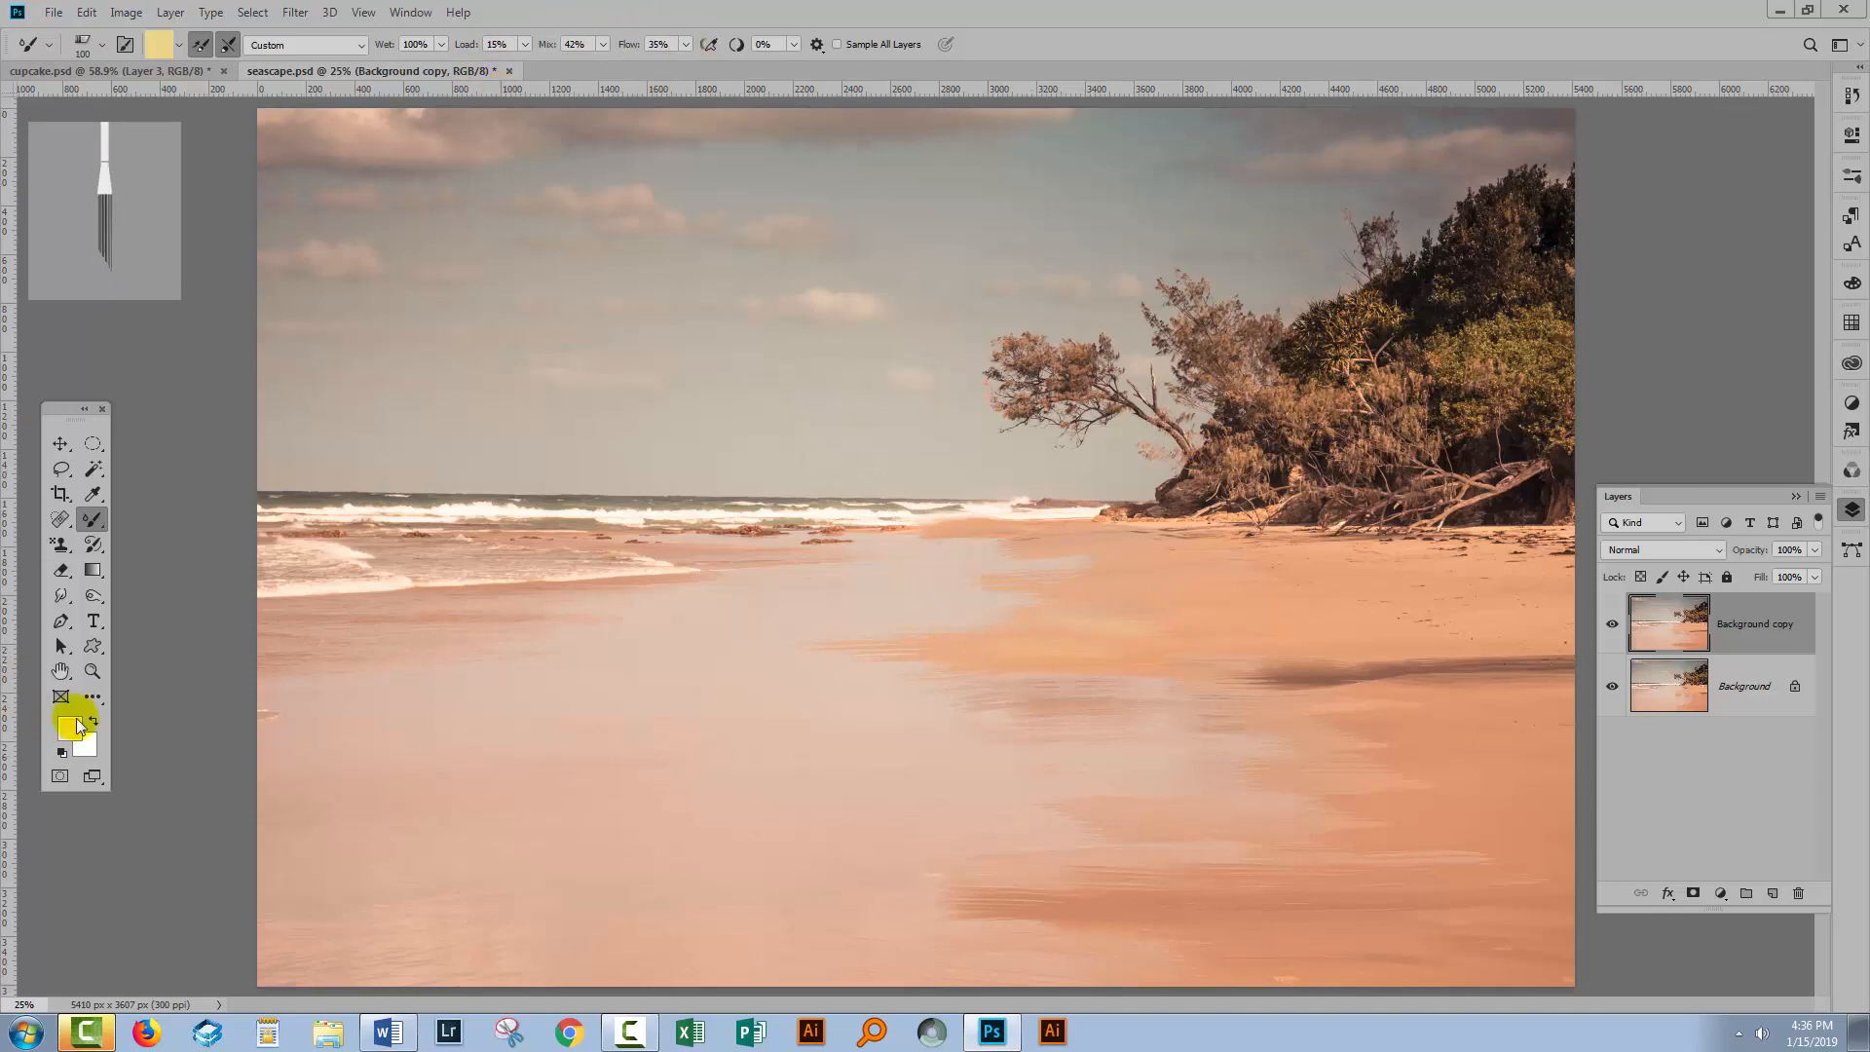
pyautogui.moveTo(1024, 652)
pyautogui.mouseDown()
pyautogui.moveTo(1006, 622)
pyautogui.moveTo(968, 626)
pyautogui.moveTo(1114, 626)
pyautogui.moveTo(992, 695)
pyautogui.moveTo(1131, 669)
pyautogui.moveTo(1124, 688)
pyautogui.moveTo(1303, 681)
pyautogui.mouseUp()
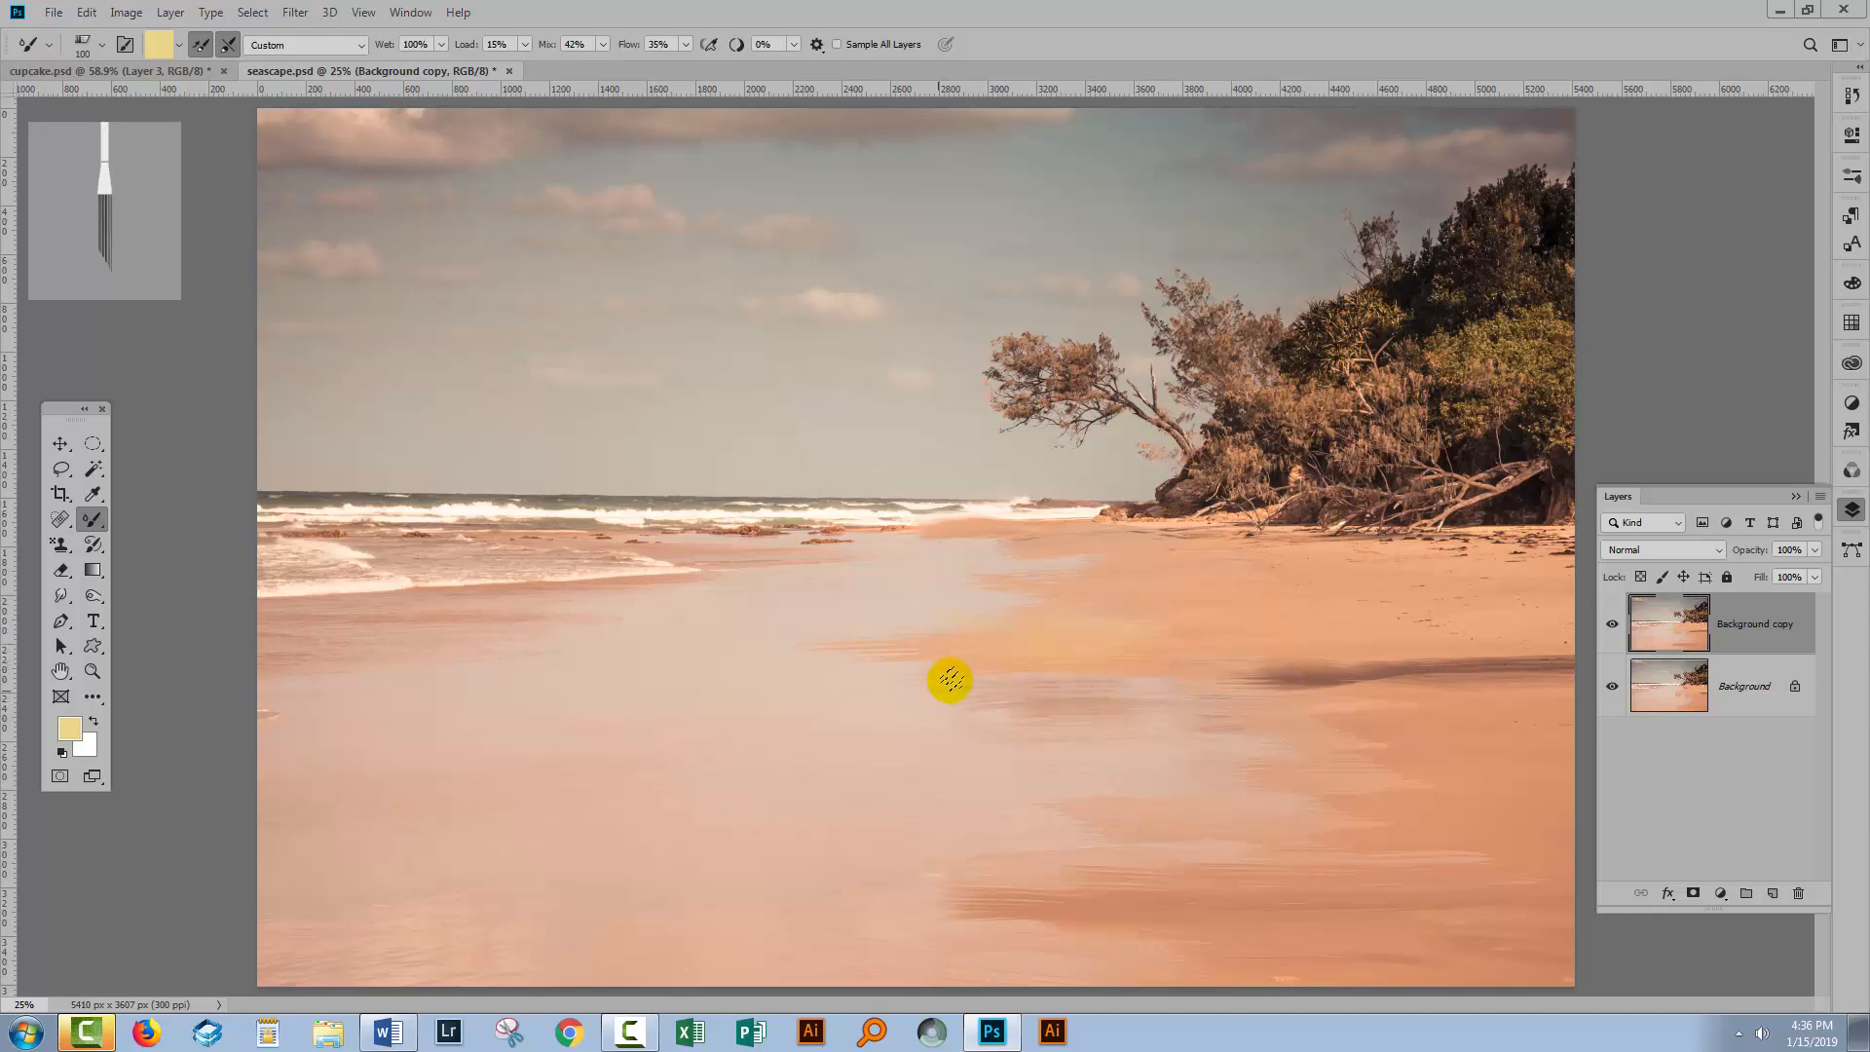
pyautogui.moveTo(923, 656)
pyautogui.mouseDown()
pyautogui.moveTo(993, 718)
pyautogui.moveTo(1192, 687)
pyautogui.moveTo(1246, 642)
pyautogui.mouseUp()
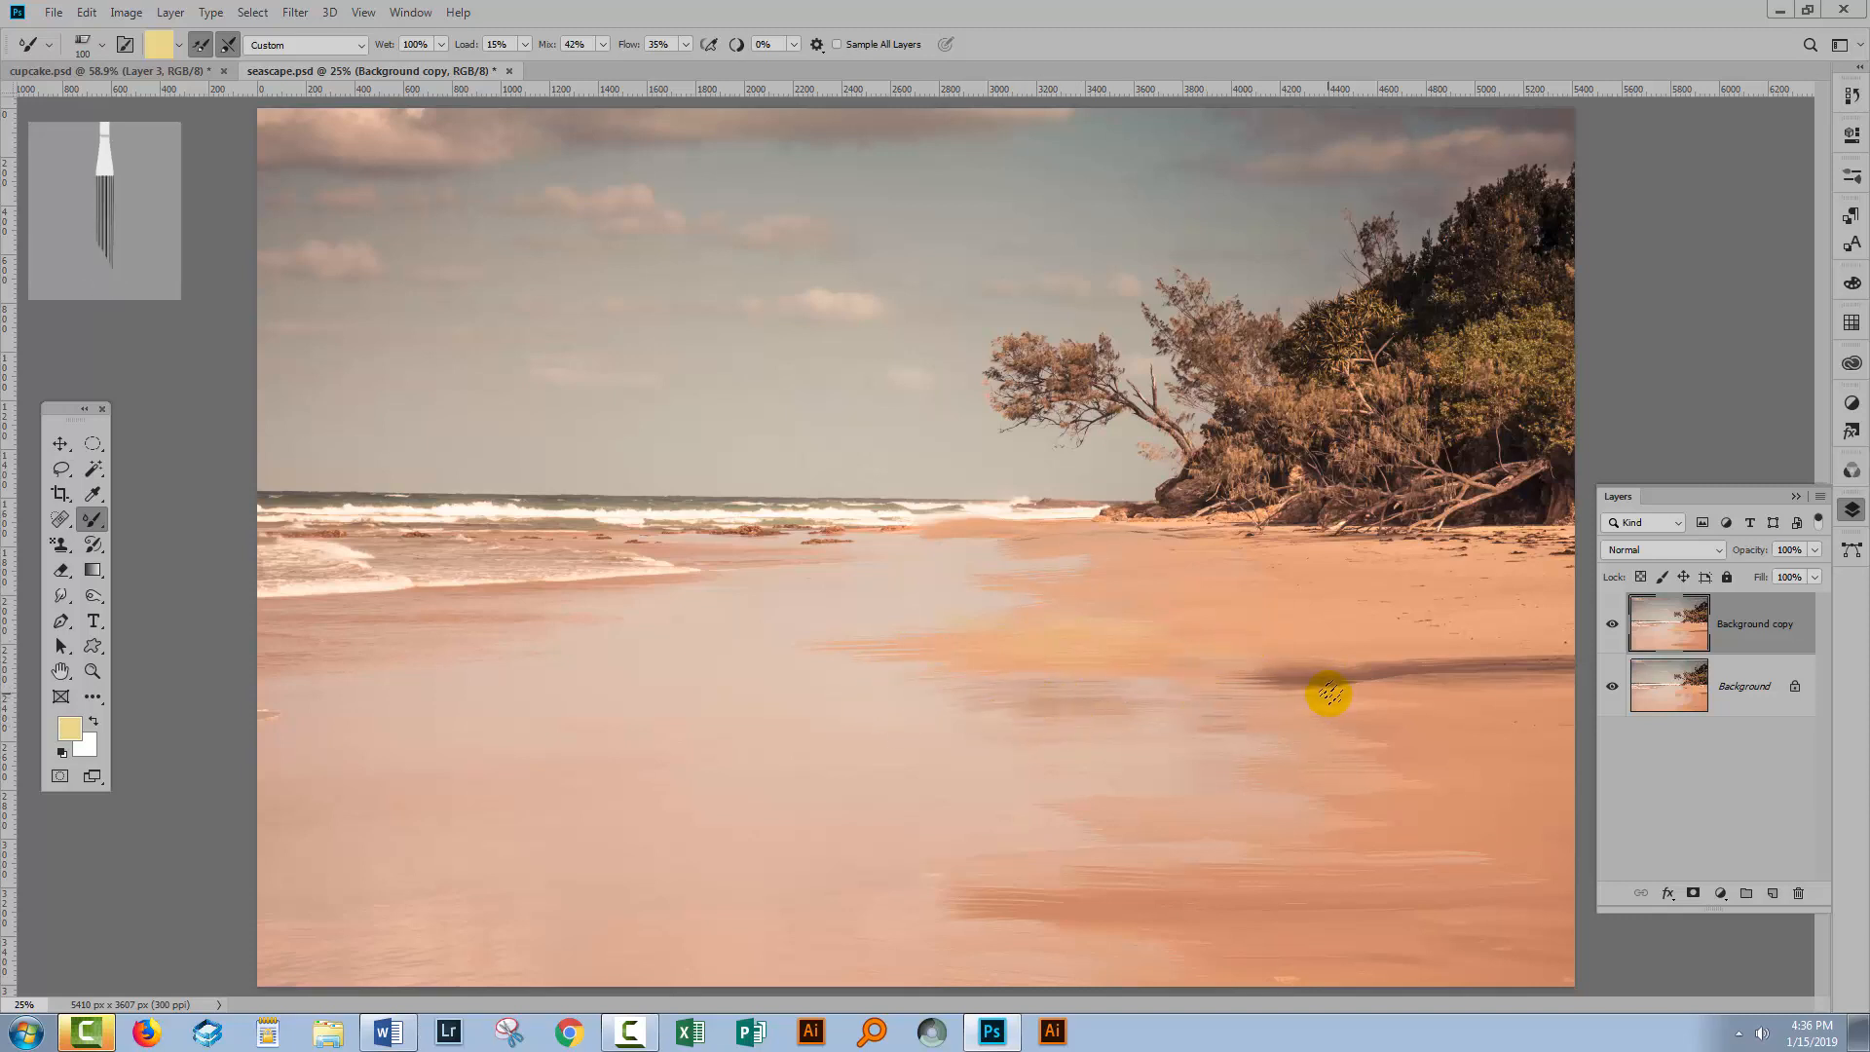
pyautogui.moveTo(1311, 714)
pyautogui.mouseDown()
pyautogui.moveTo(1355, 713)
pyautogui.moveTo(1288, 736)
pyautogui.moveTo(1456, 722)
pyautogui.moveTo(1340, 721)
pyautogui.mouseUp()
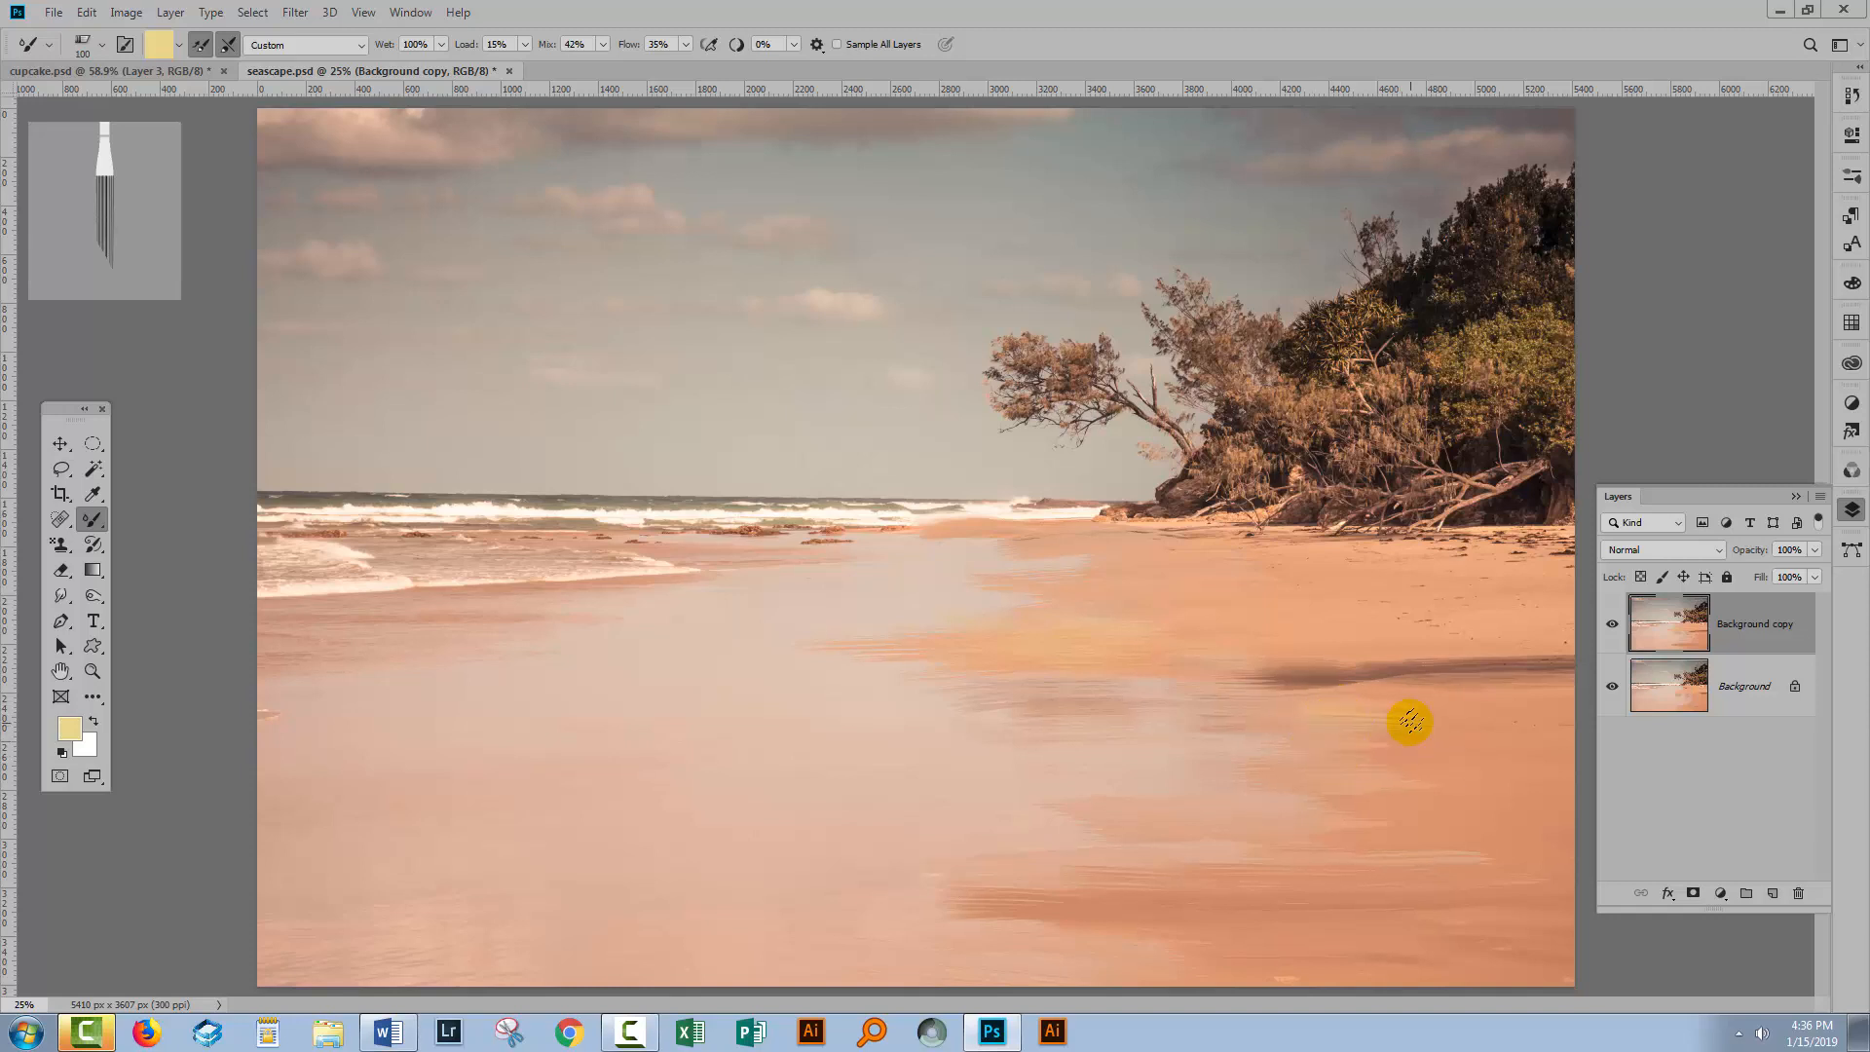
pyautogui.moveTo(1285, 754)
pyautogui.mouseDown()
pyautogui.moveTo(1255, 751)
pyautogui.moveTo(1377, 772)
pyautogui.mouseUp()
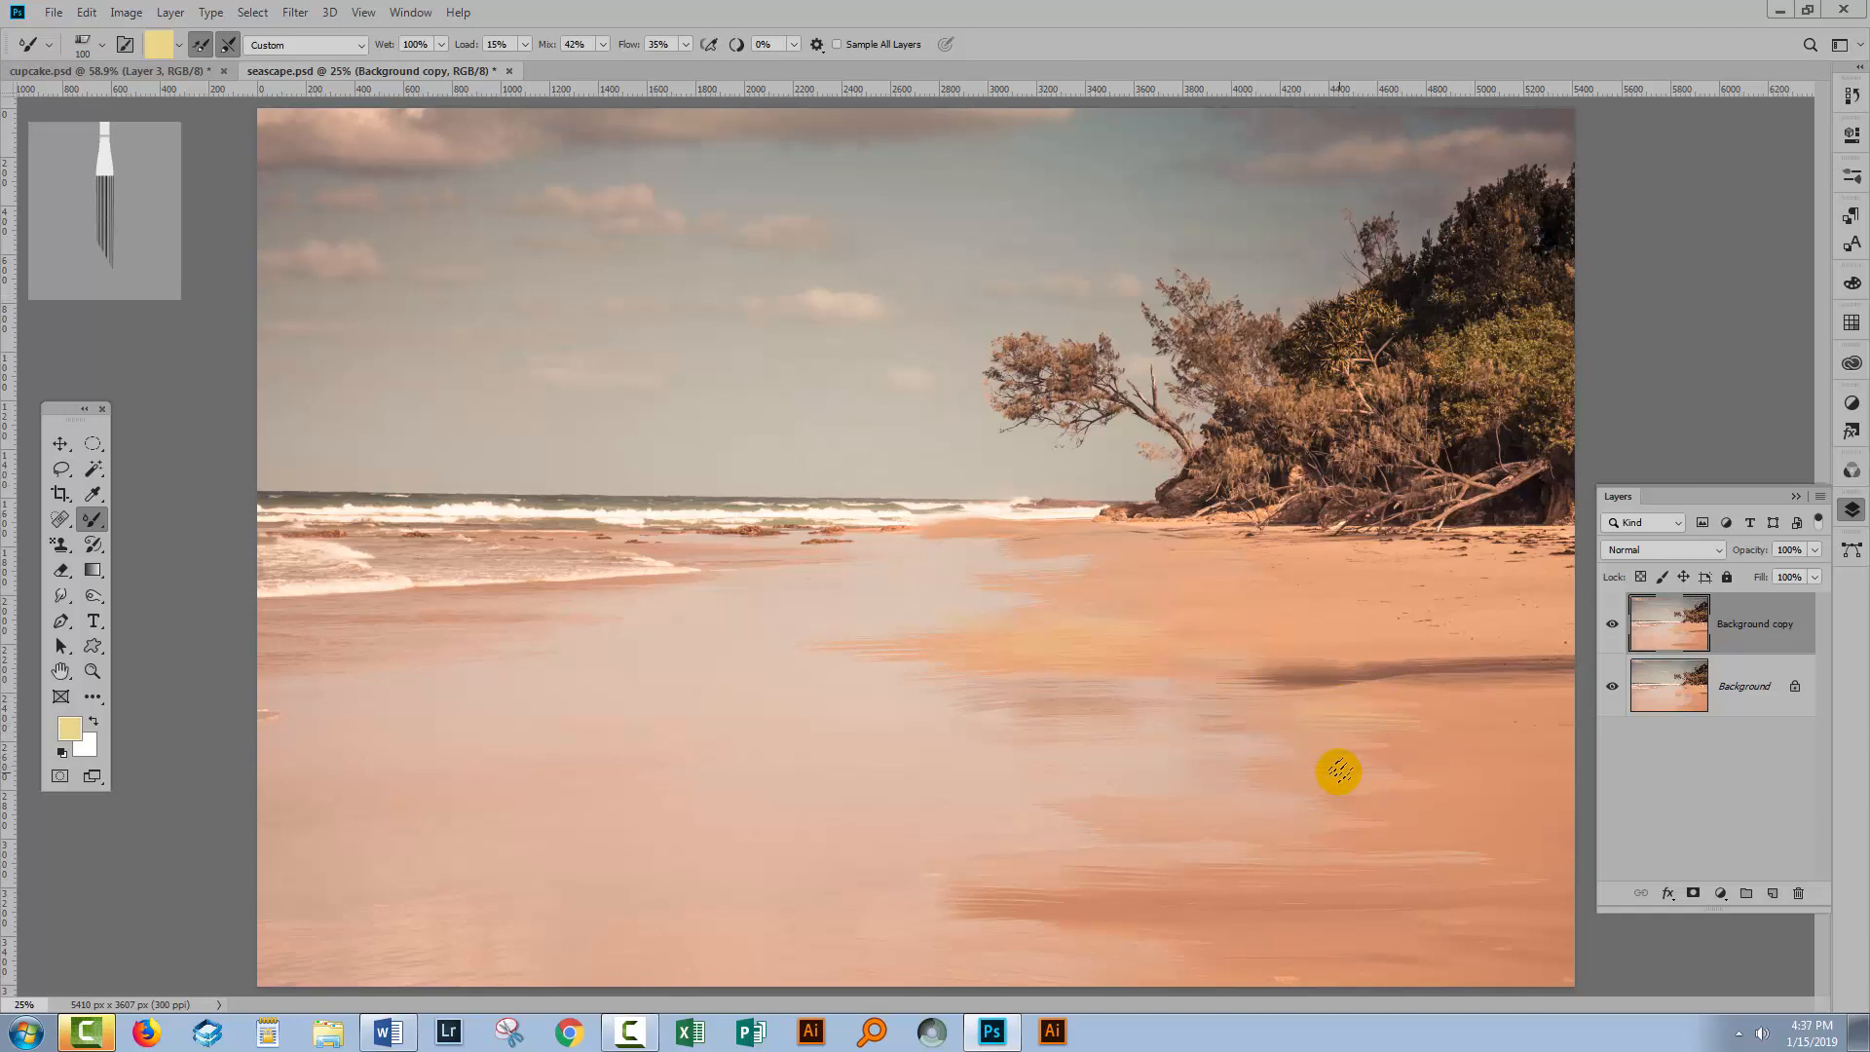